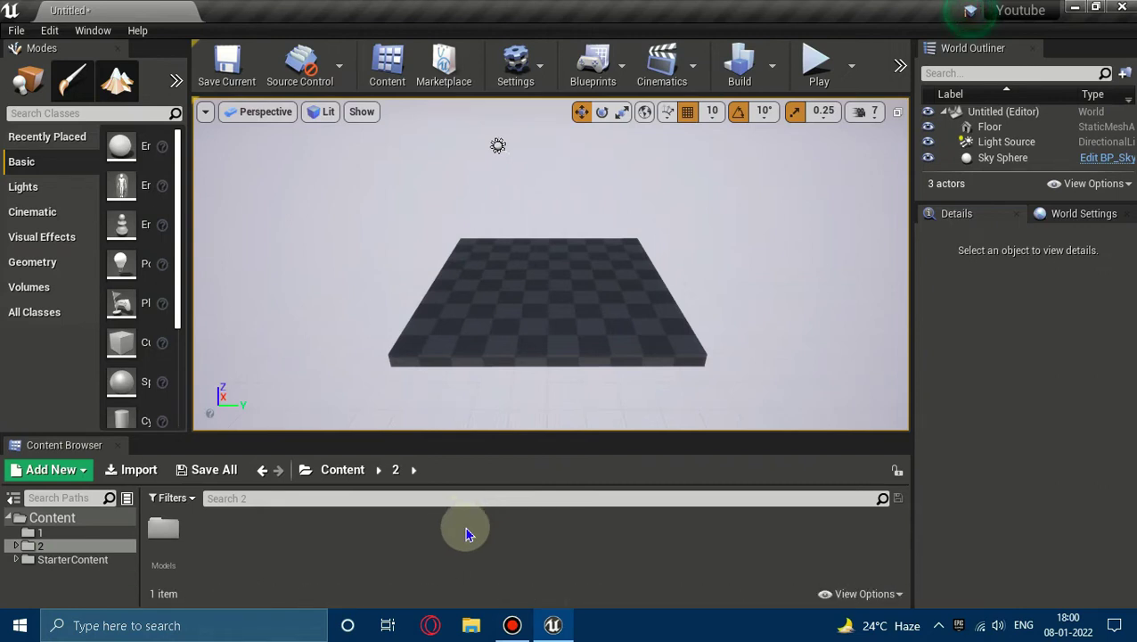
Step: Create a Game Mode Base blueprint class named 2GameMode in folder 2
{"action": "right_click", "coordinate": [281, 553]}
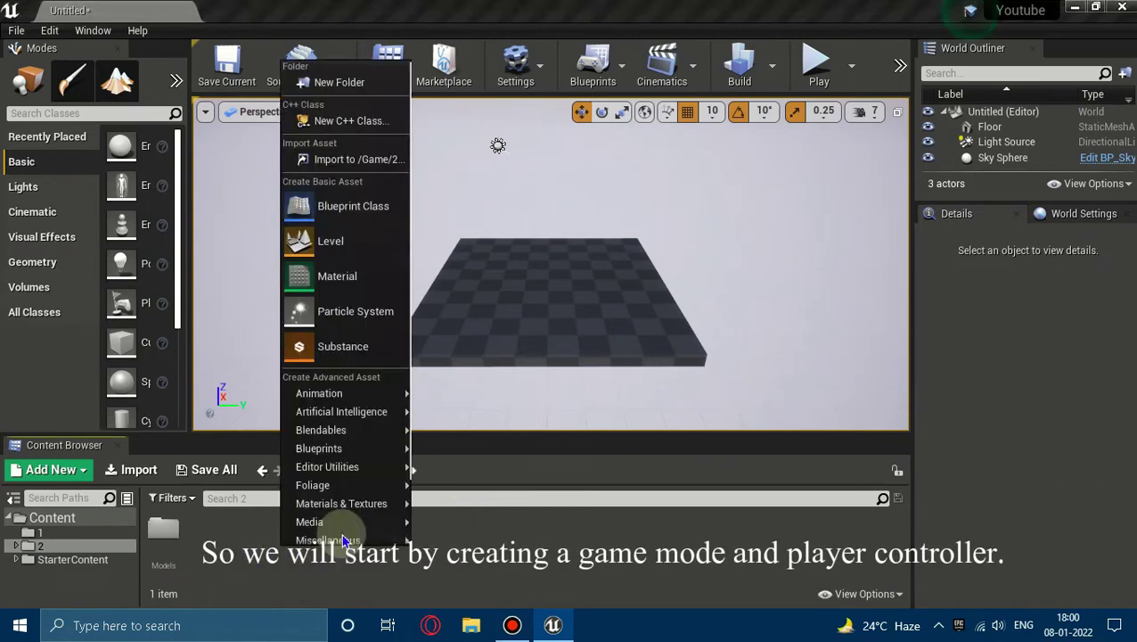
{"action": "left_click", "coordinate": [352, 220]}
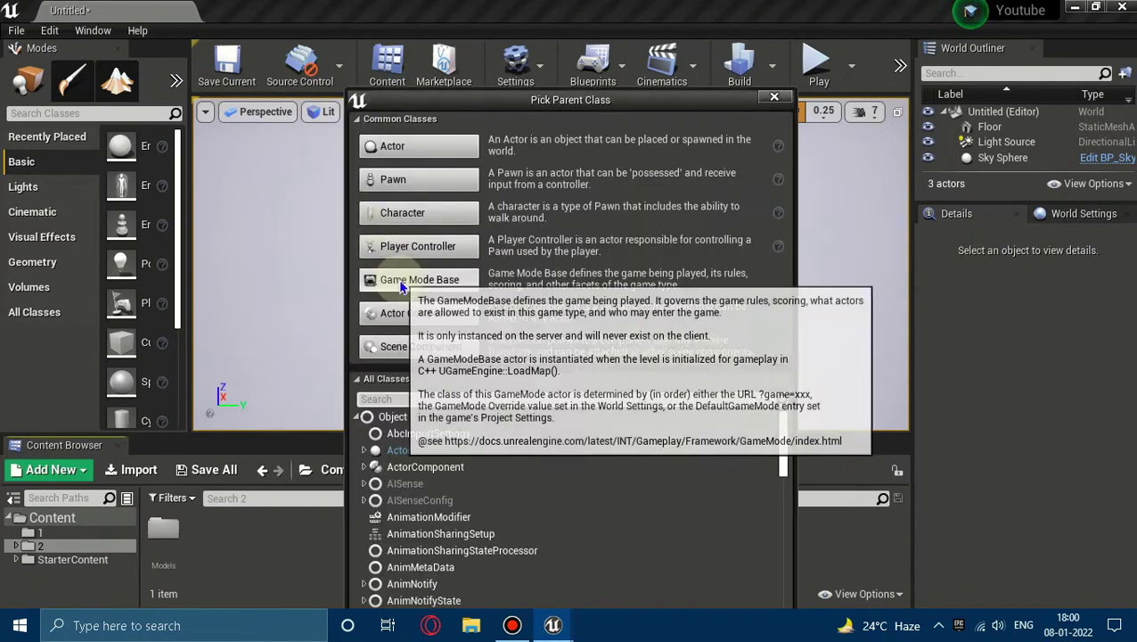
{"action": "left_click", "coordinate": [436, 284]}
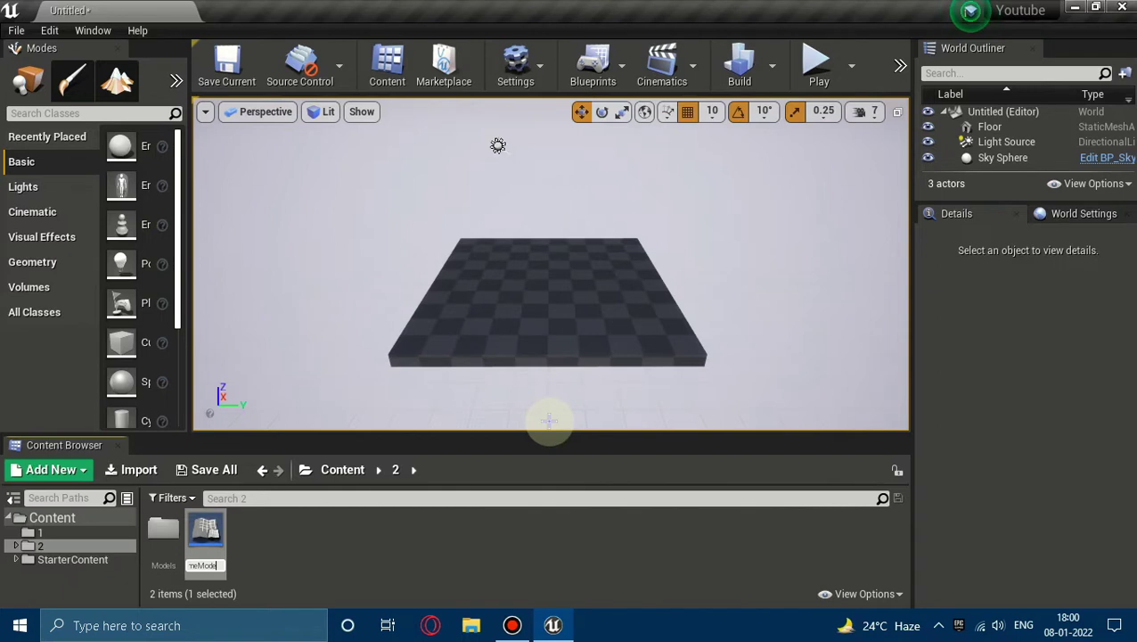
Step: Create a Player Controller blueprint class named 2PlayerController
{"action": "right_click", "coordinate": [281, 558]}
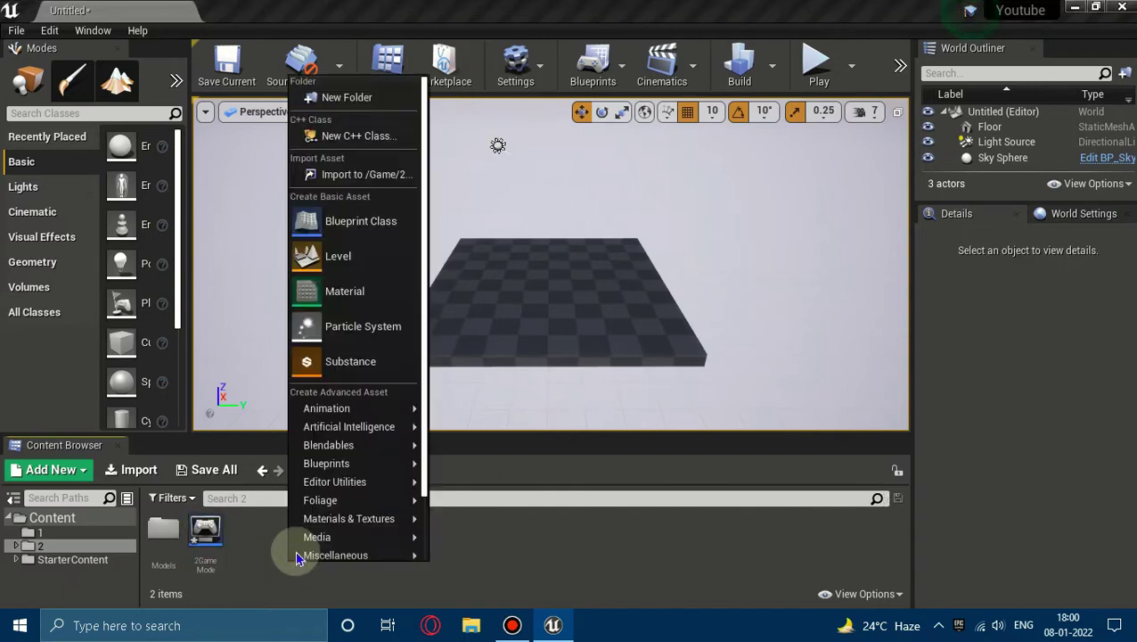
{"action": "left_click", "coordinate": [369, 230]}
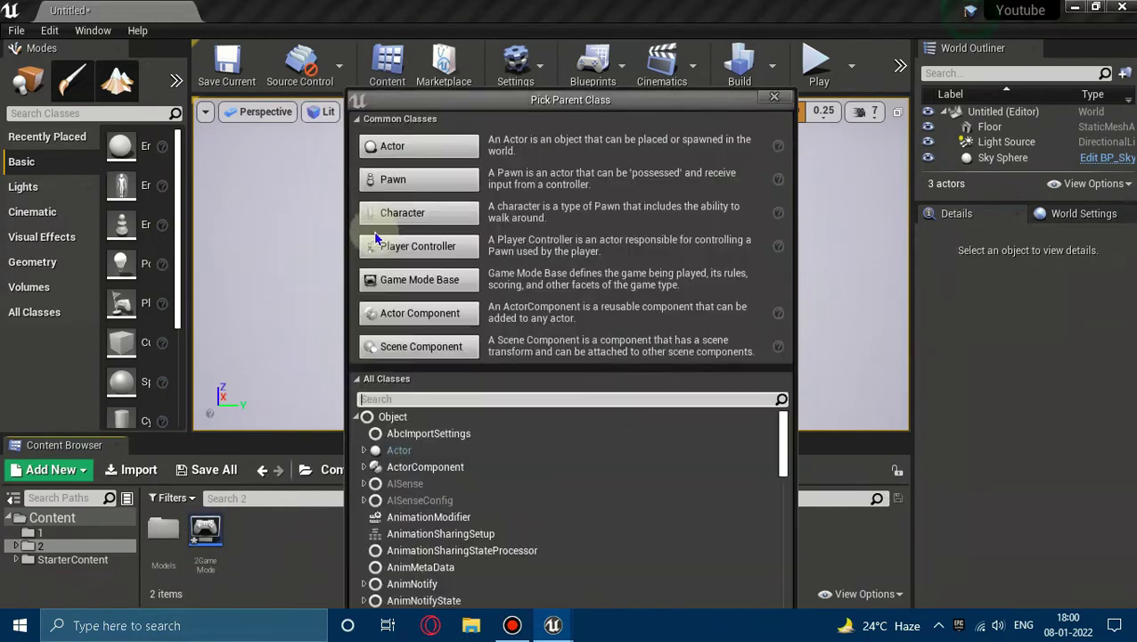
{"action": "left_click", "coordinate": [421, 249]}
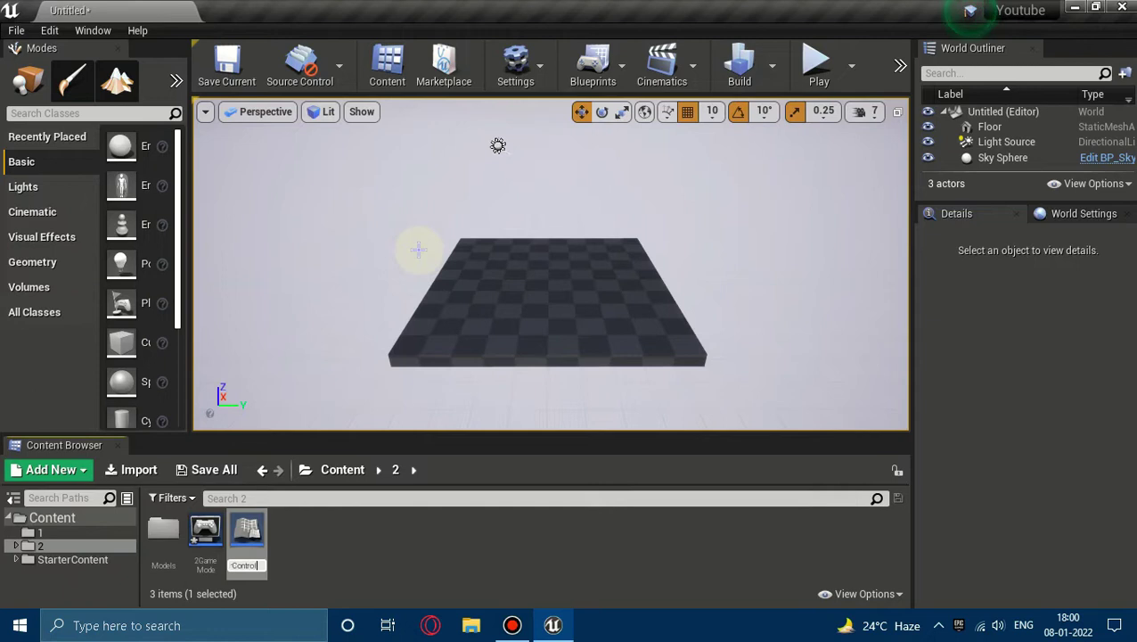
Step: Open the B1 mesh from the Models folder, maximize and orbit its preview, then close it
{"action": "double_click", "coordinate": [167, 542]}
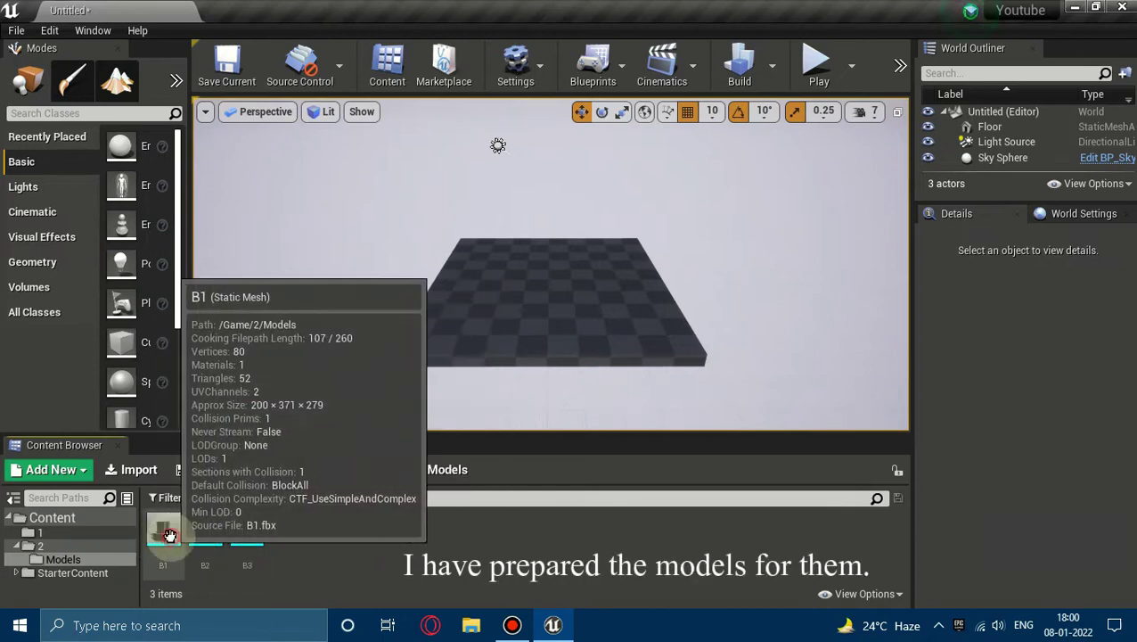
{"action": "left_click_drag", "start_coordinate": [159, 535], "coordinate": [323, 389]}
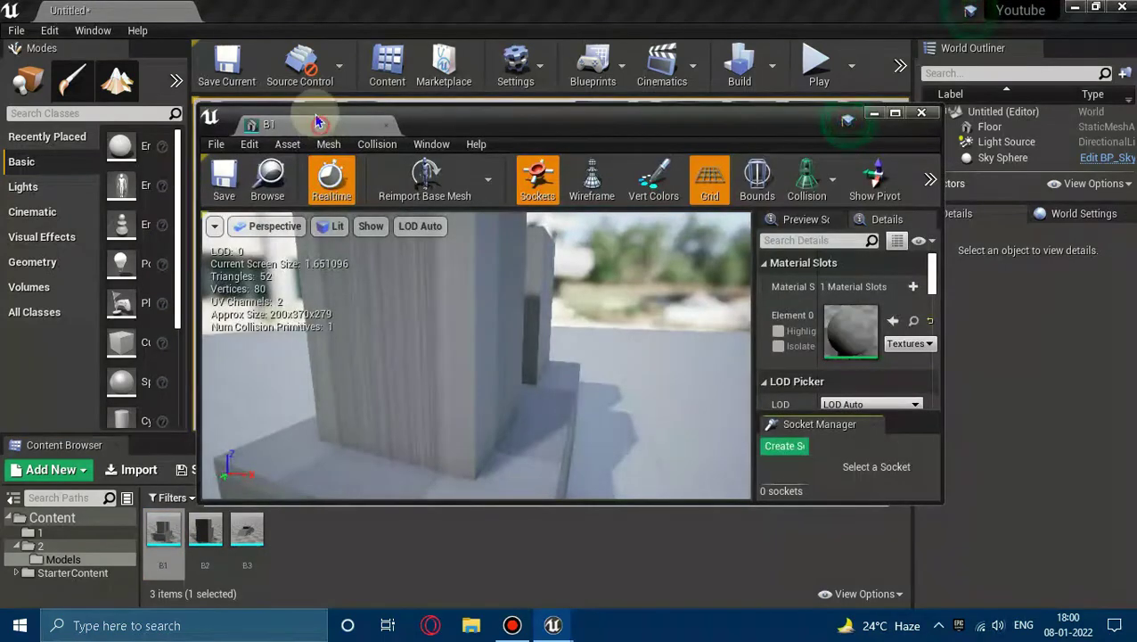
{"action": "double_click", "coordinate": [338, 121]}
{"action": "scroll", "coordinate": [361, 198], "scroll_direction": "down", "scroll_amount": 2}
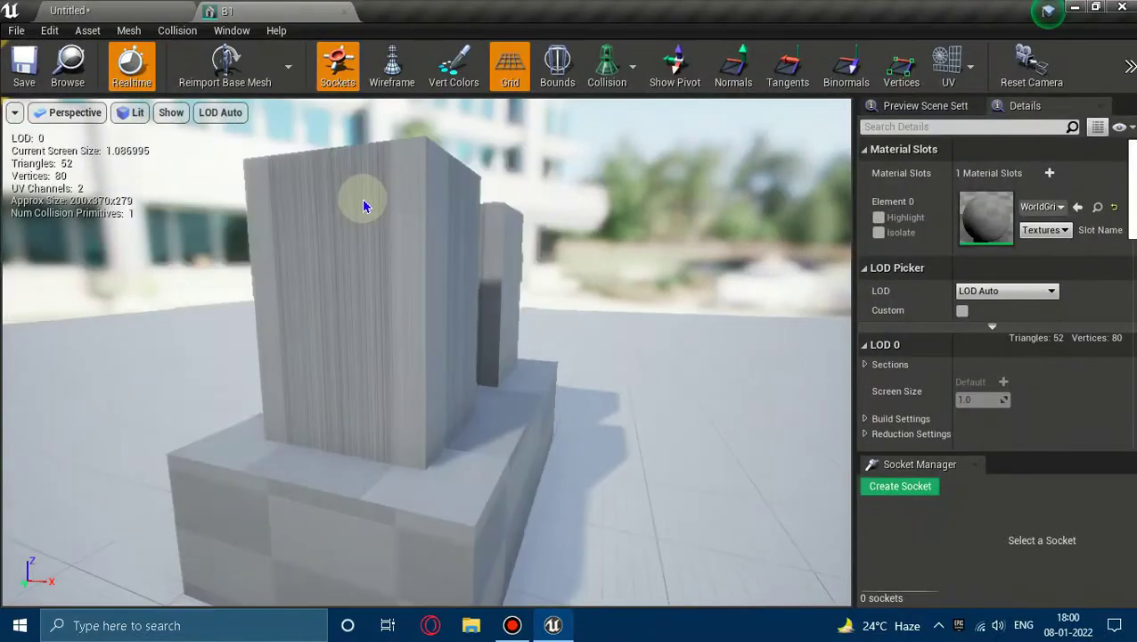
{"action": "scroll", "coordinate": [362, 198], "scroll_direction": "down", "scroll_amount": 2}
{"action": "scroll", "coordinate": [361, 198], "scroll_direction": "down", "scroll_amount": 2}
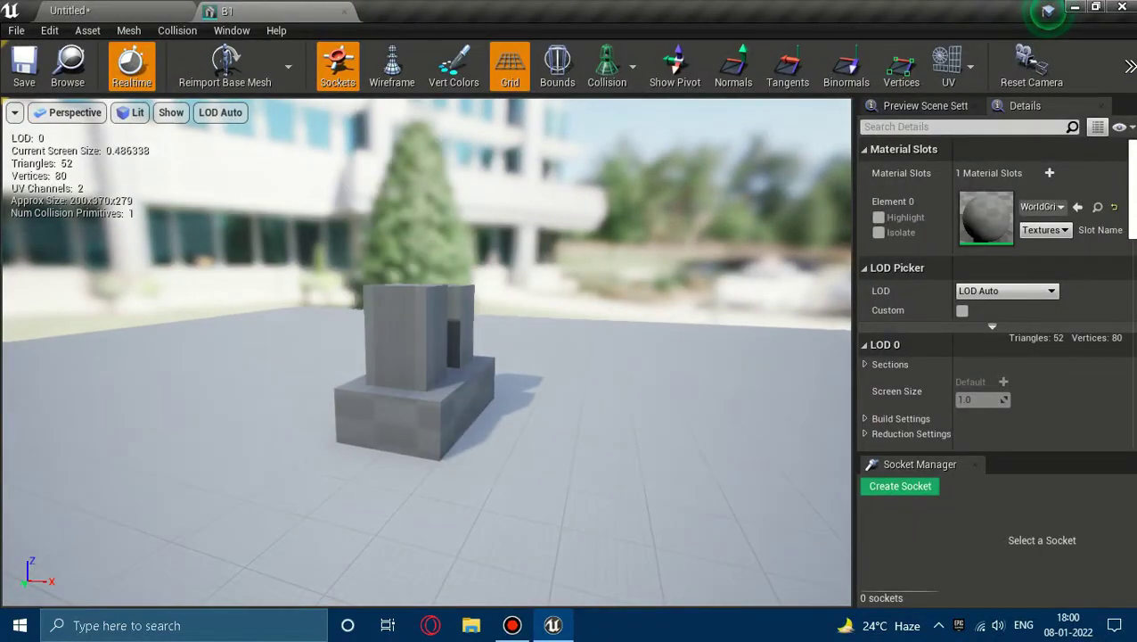
{"action": "left_click_drag", "start_coordinate": [362, 195], "coordinate": [321, 186]}
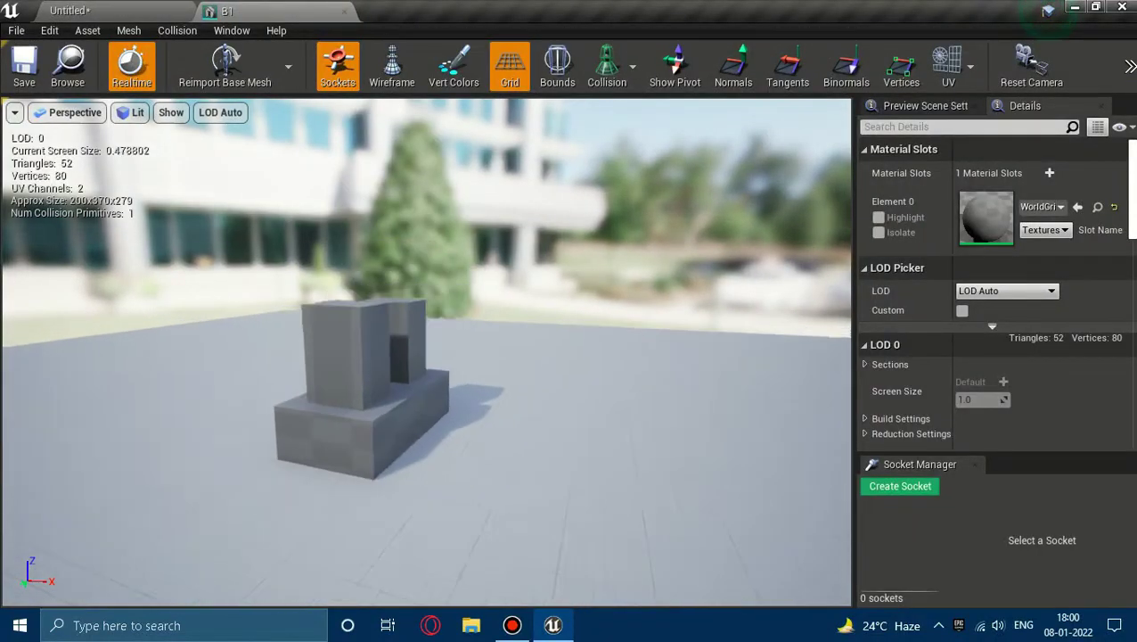
{"action": "left_click", "coordinate": [344, 12]}
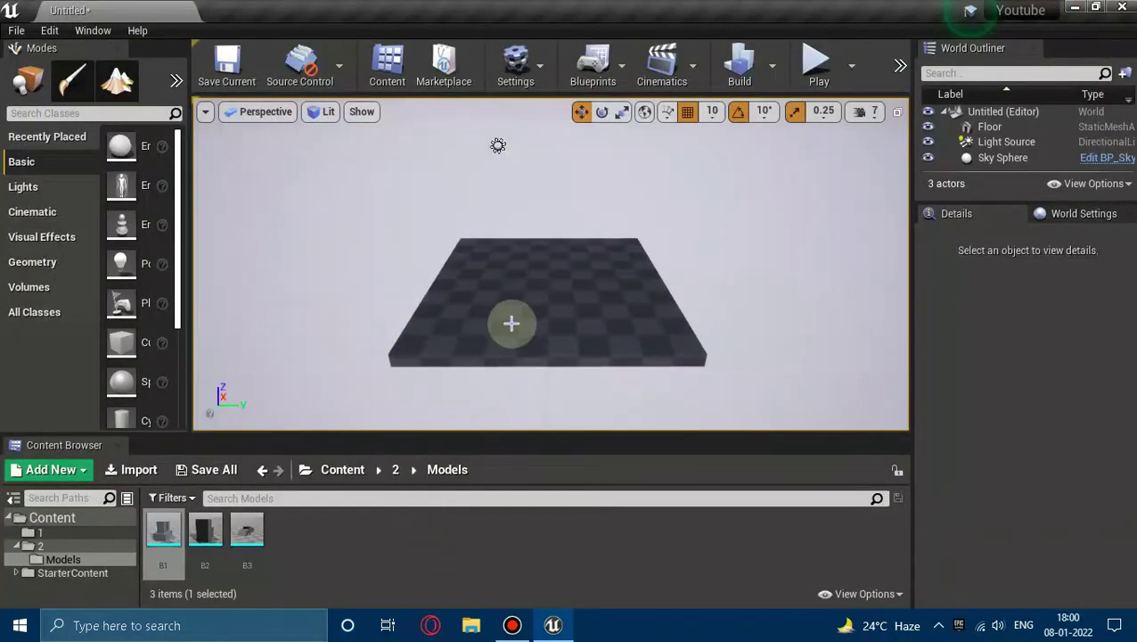
{"action": "scroll", "coordinate": [551, 268], "scroll_direction": "up", "scroll_amount": 5}
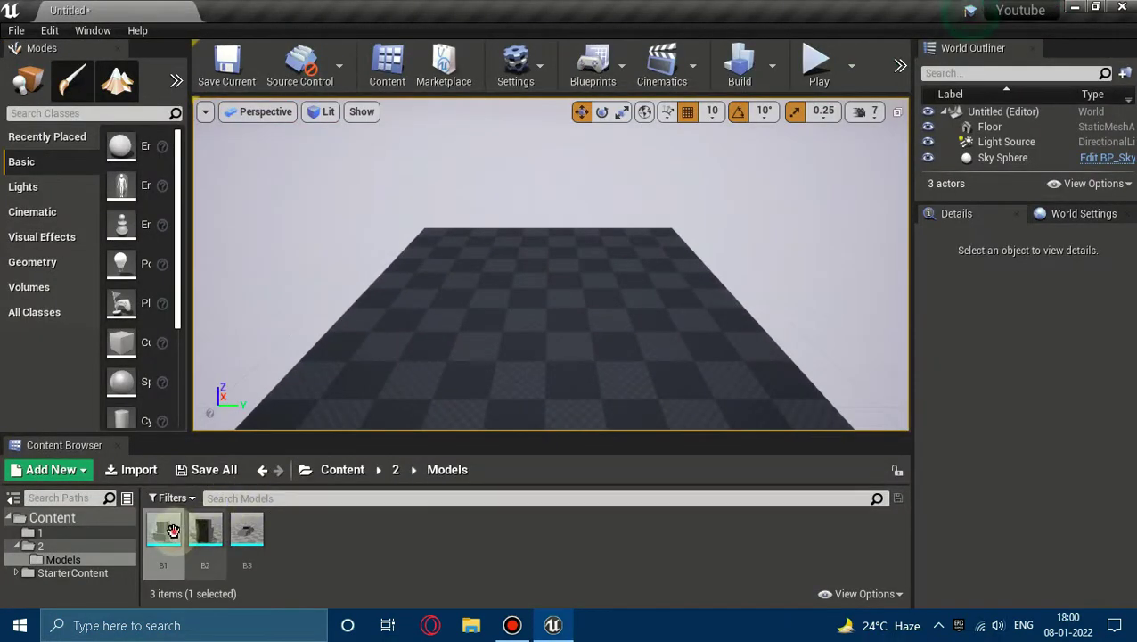
{"action": "left_click_drag", "start_coordinate": [172, 531], "coordinate": [393, 375]}
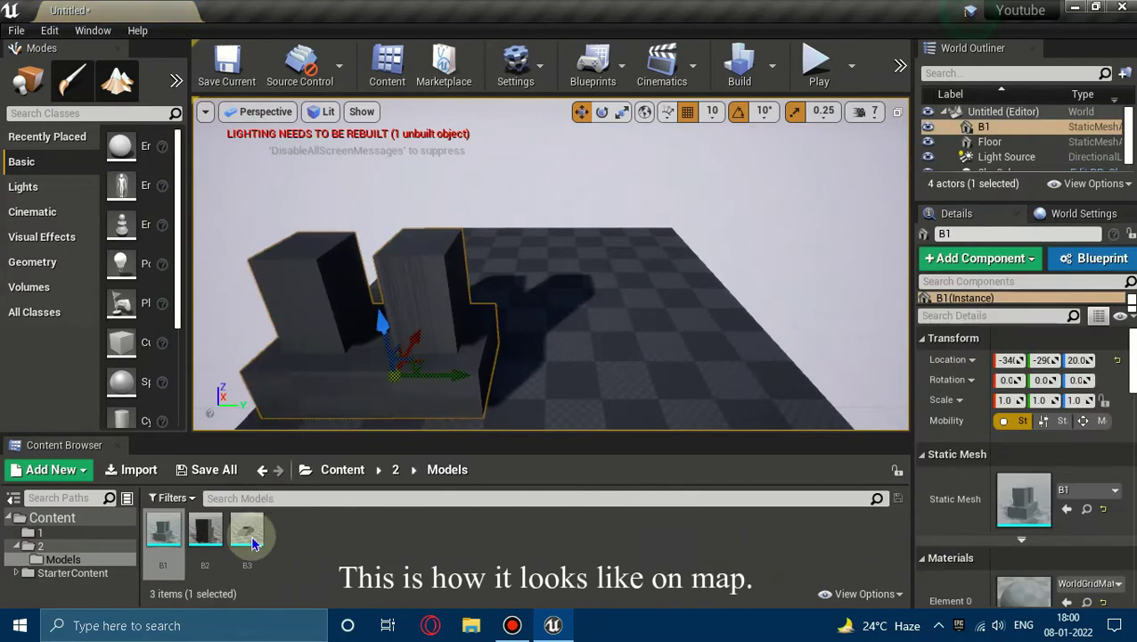
{"action": "left_click_drag", "start_coordinate": [205, 531], "coordinate": [570, 337]}
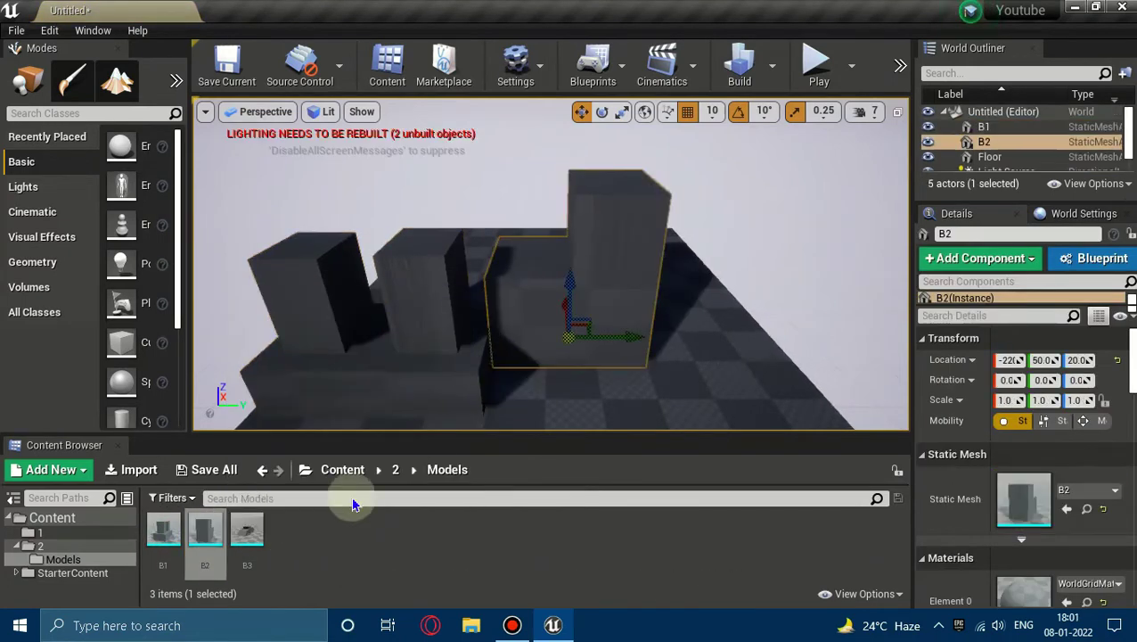
{"action": "left_click_drag", "start_coordinate": [254, 527], "coordinate": [691, 350]}
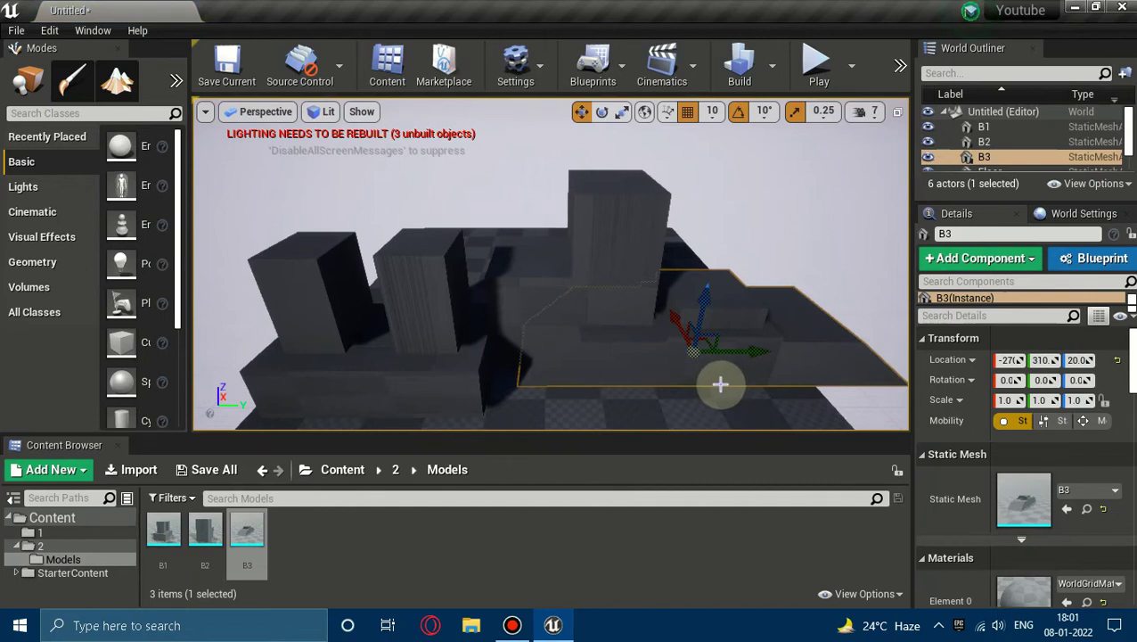
{"action": "key", "text": "Delete"}
{"action": "left_click", "coordinate": [495, 316]}
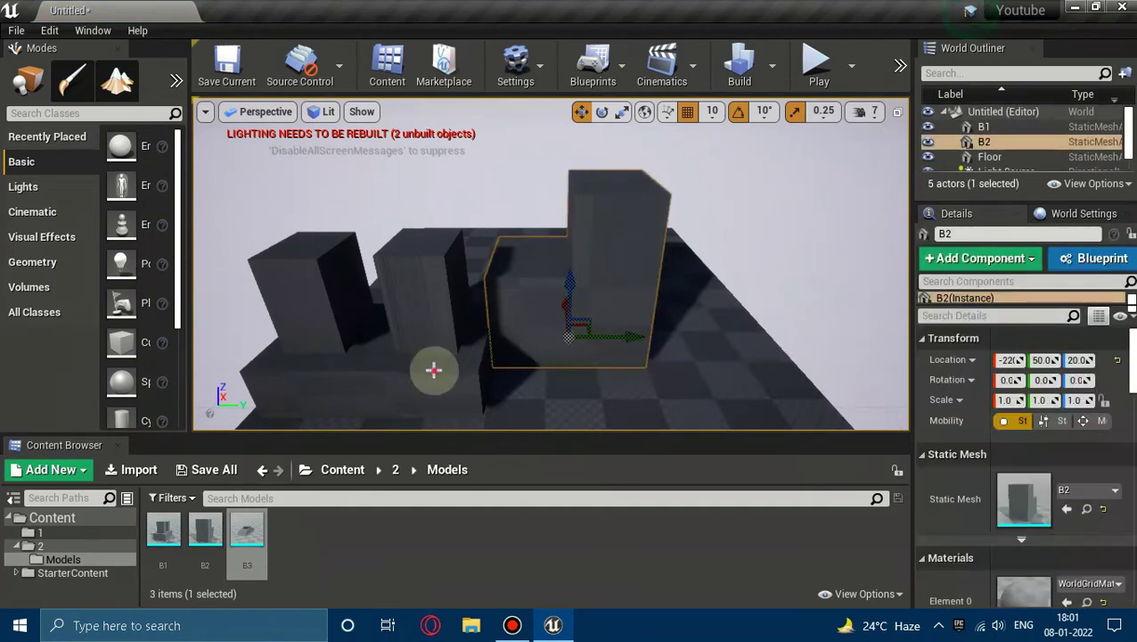
{"action": "key", "text": "Delete"}
{"action": "left_click", "coordinate": [503, 381]}
{"action": "key", "text": "Delete"}
{"action": "scroll", "coordinate": [602, 340], "scroll_direction": "down", "scroll_amount": 5}
{"action": "scroll", "coordinate": [604, 334], "scroll_direction": "down", "scroll_amount": 3}
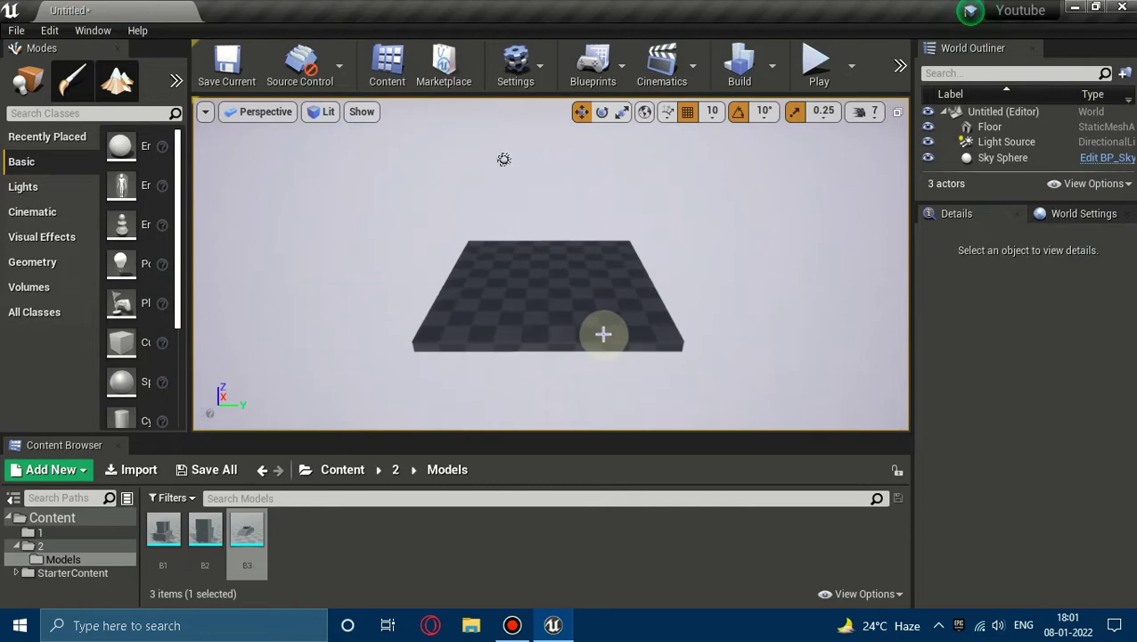
{"action": "scroll", "coordinate": [604, 334], "scroll_direction": "down", "scroll_amount": 1}
Step: Set the Floor's X and Y scale to 8
{"action": "left_click", "coordinate": [581, 294]}
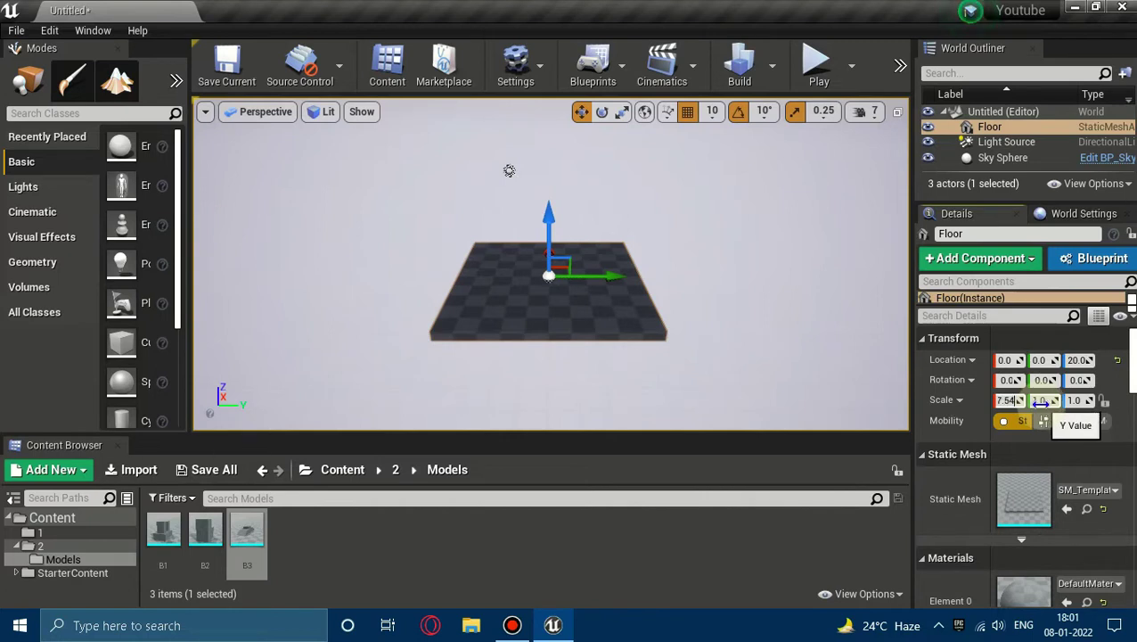
{"action": "type", "text": "8"}
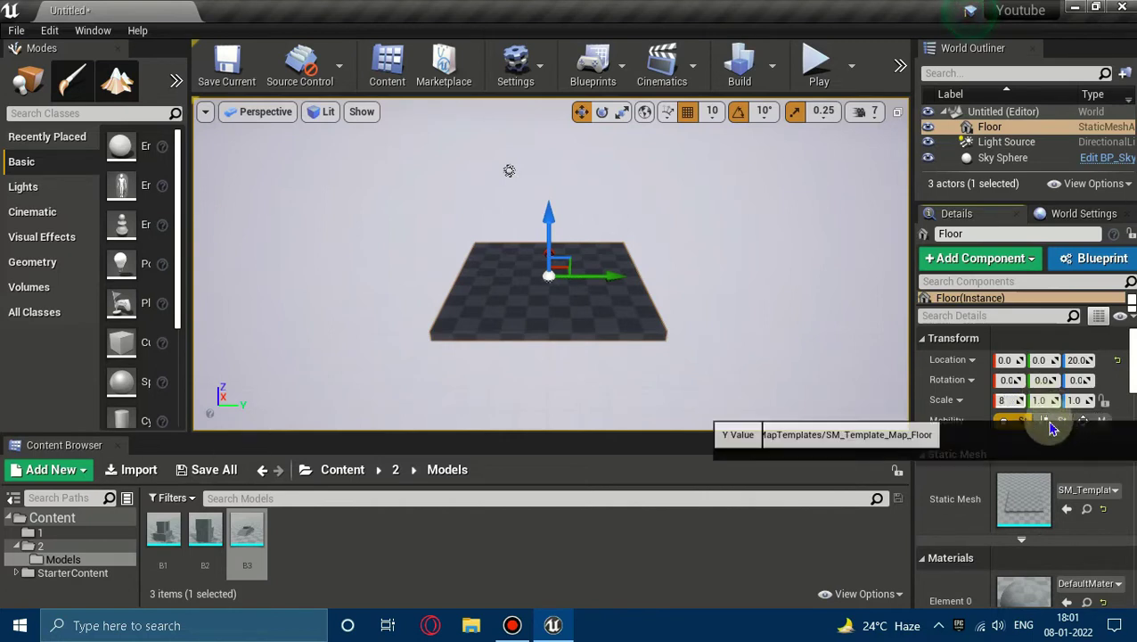
{"action": "key", "text": "Tab"}
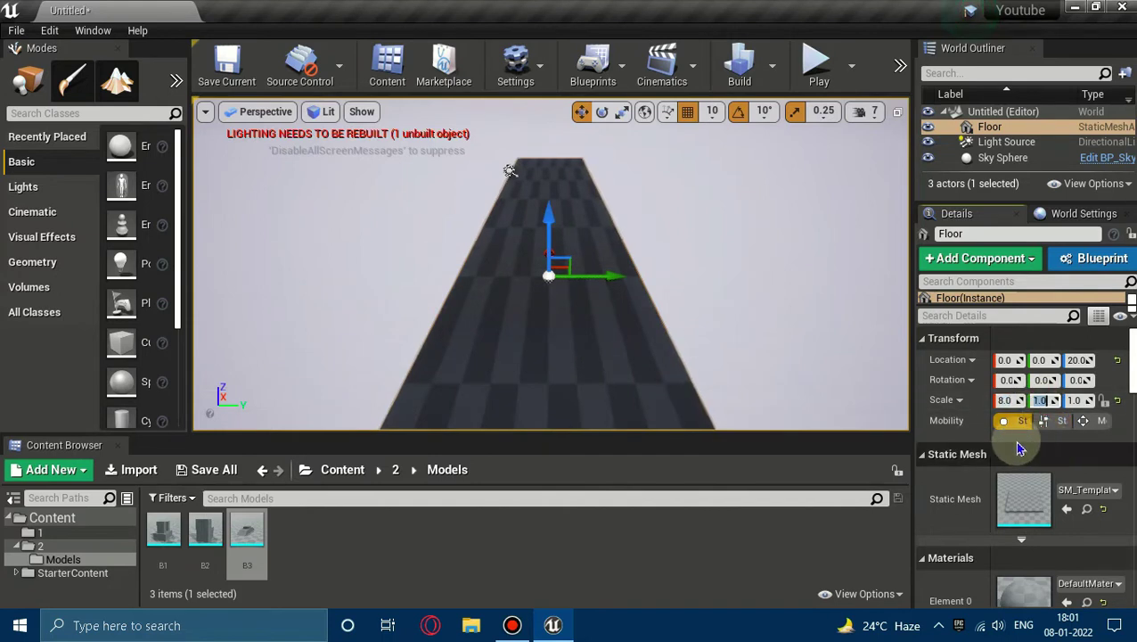
{"action": "type", "text": "8"}
{"action": "key", "text": "Return"}
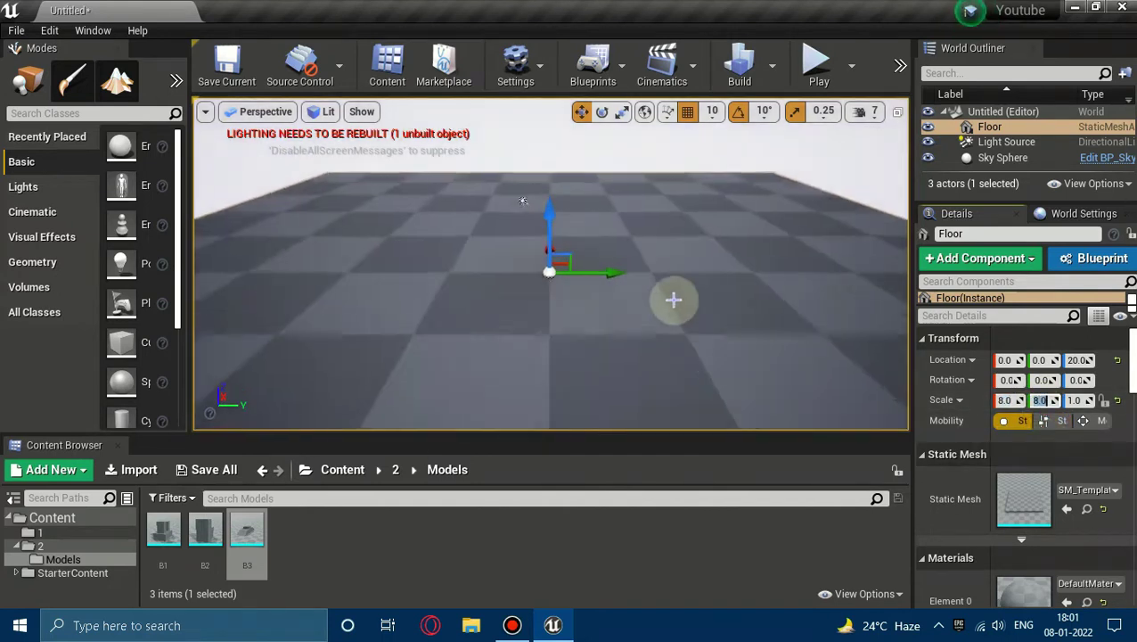
Step: Return the Content Browser to folder 2
{"action": "scroll", "coordinate": [526, 209], "scroll_direction": "down", "scroll_amount": 5}
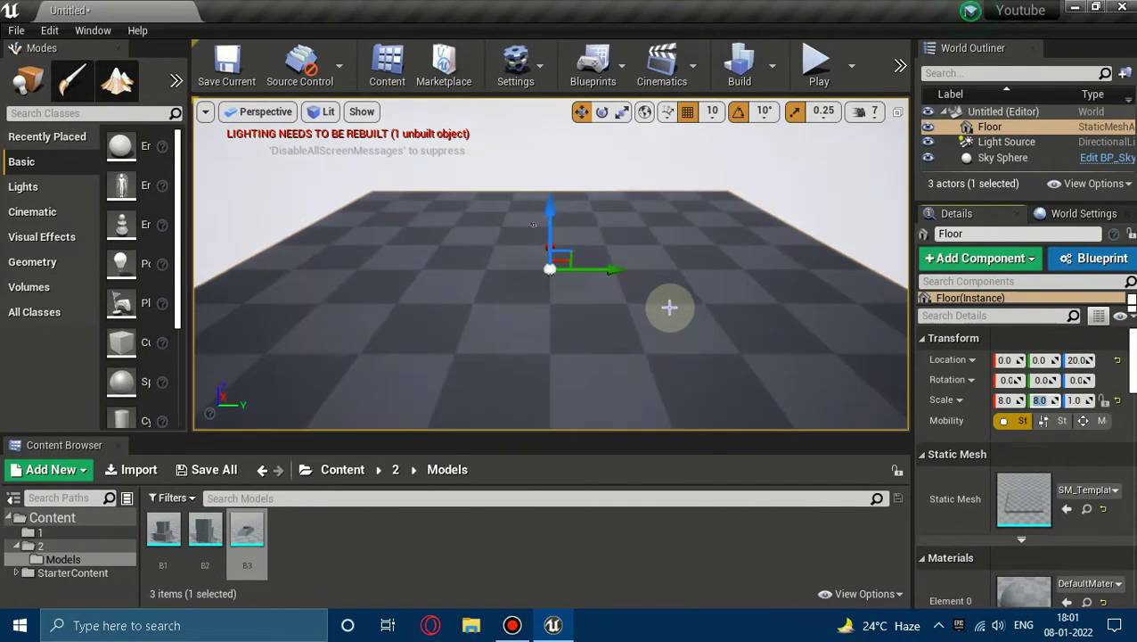
{"action": "scroll", "coordinate": [669, 306], "scroll_direction": "down", "scroll_amount": 2}
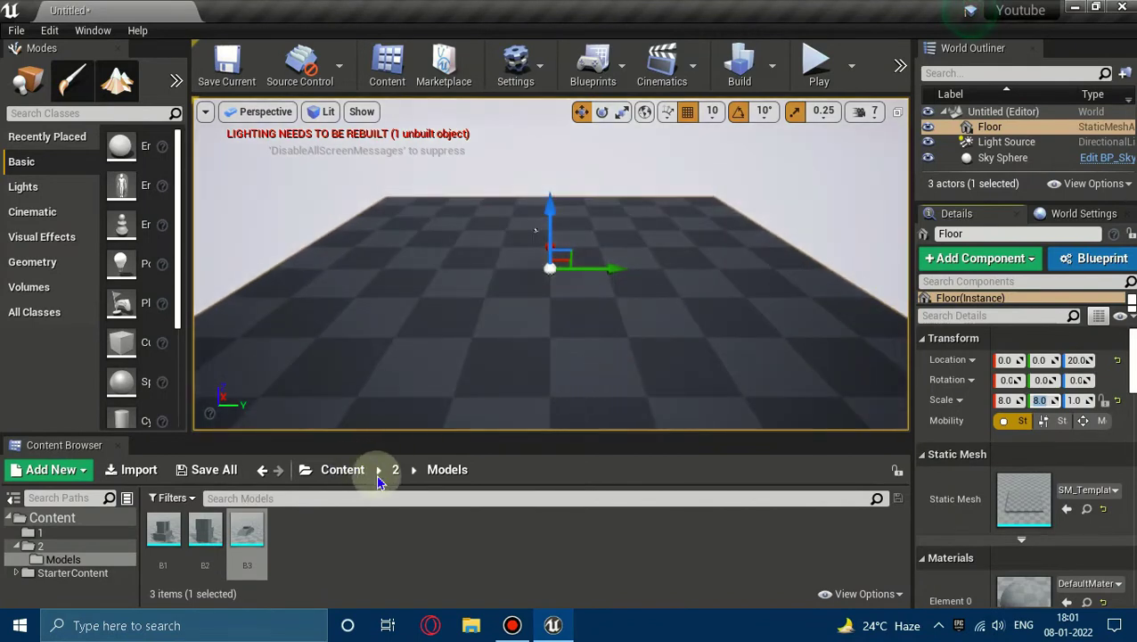
{"action": "left_click", "coordinate": [392, 473]}
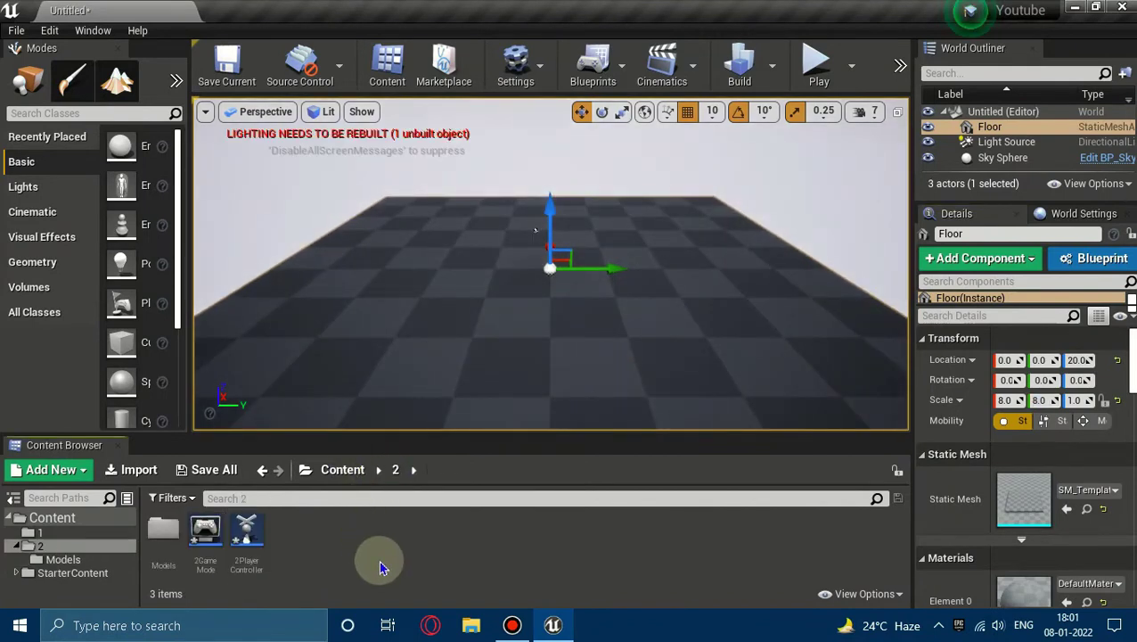
Step: Create the B1Mat, B2Mat and B3Mat materials, then save all unsaved assets
{"action": "right_click", "coordinate": [303, 557]}
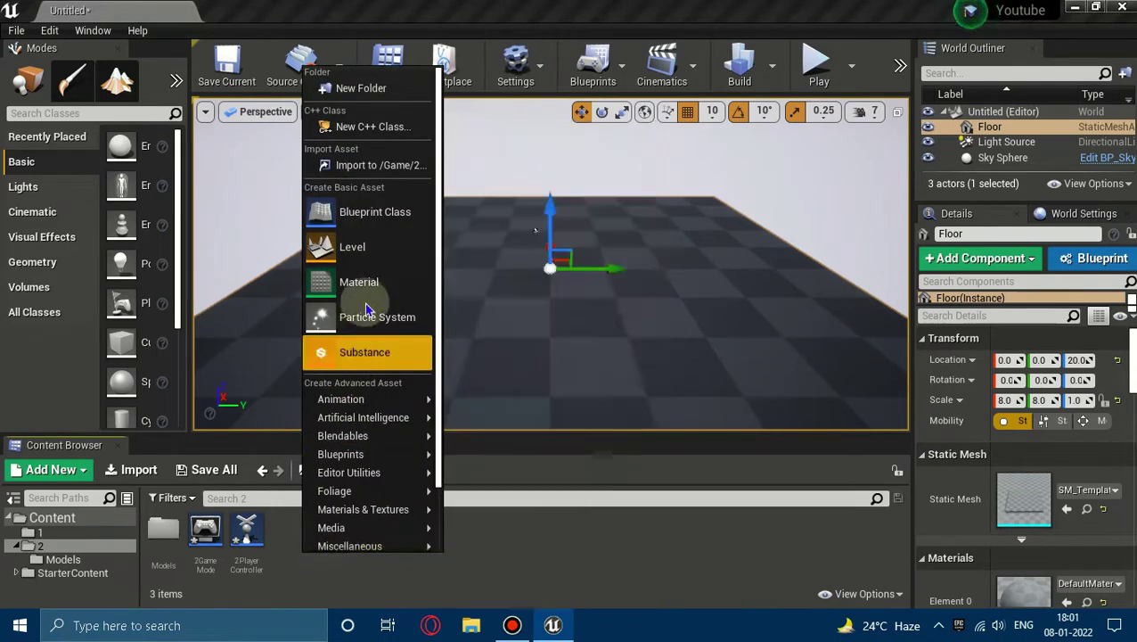
{"action": "left_click", "coordinate": [392, 282]}
{"action": "type", "text": "B1Mat"}
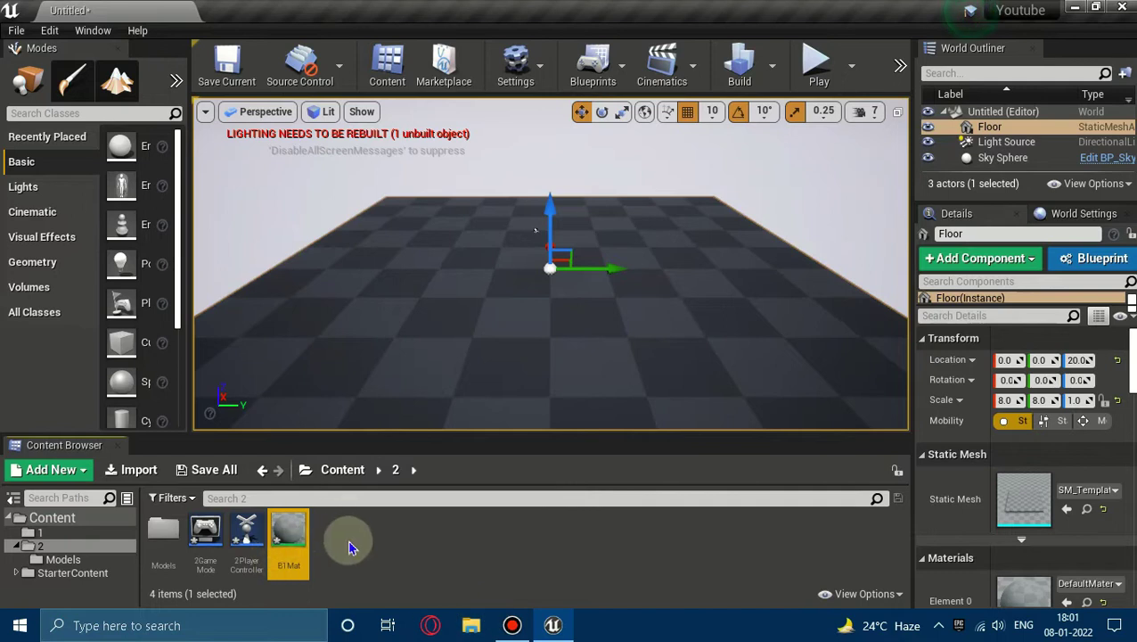
{"action": "right_click", "coordinate": [343, 545]}
{"action": "left_click", "coordinate": [422, 276]}
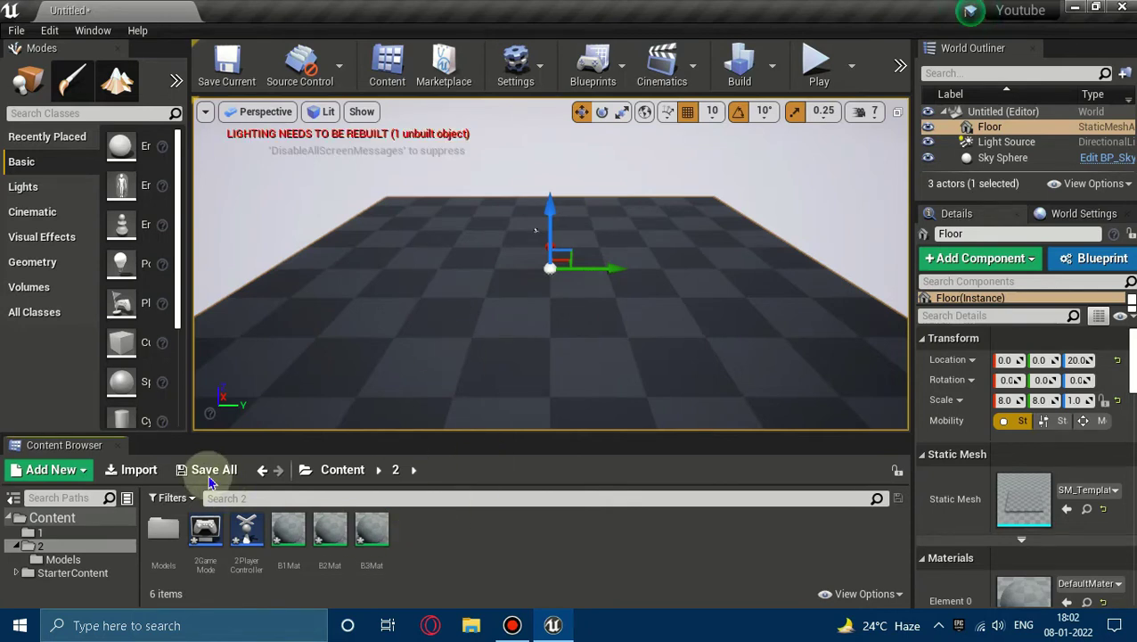
{"action": "left_click", "coordinate": [231, 479]}
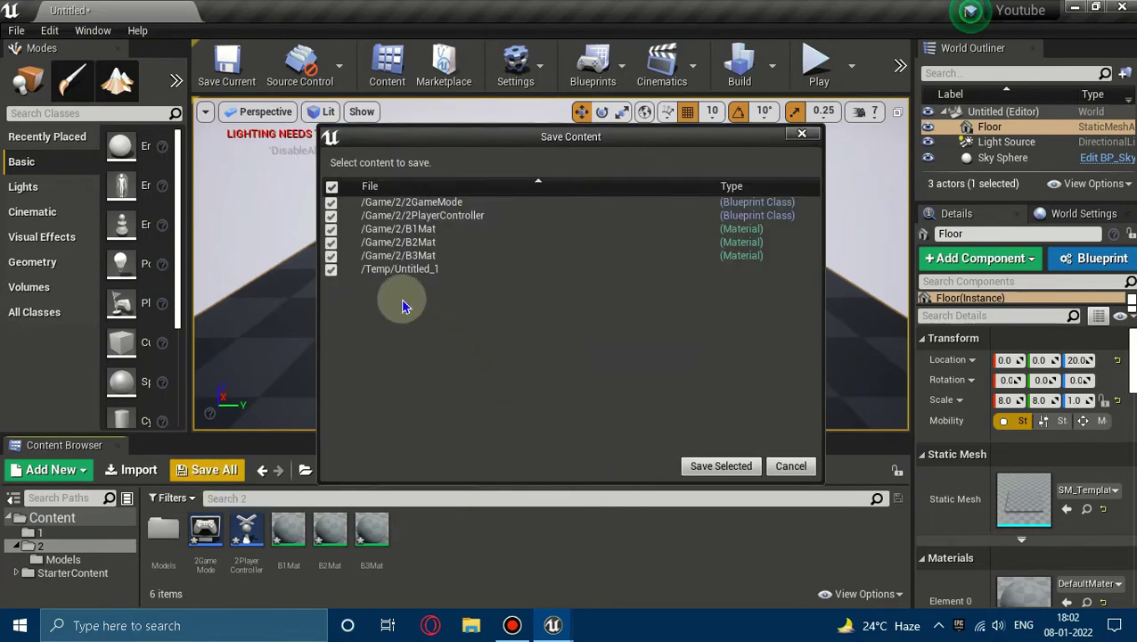
{"action": "left_click", "coordinate": [709, 466]}
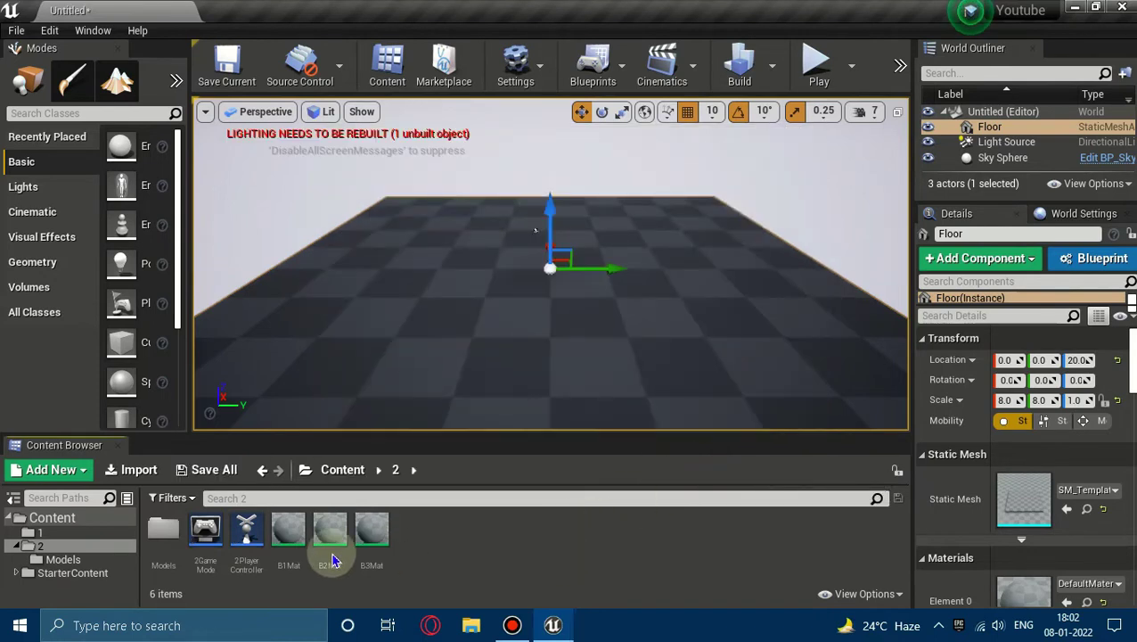
Step: Set 2GameMode's Player Controller Class to 2PlayerController
{"action": "double_click", "coordinate": [204, 535]}
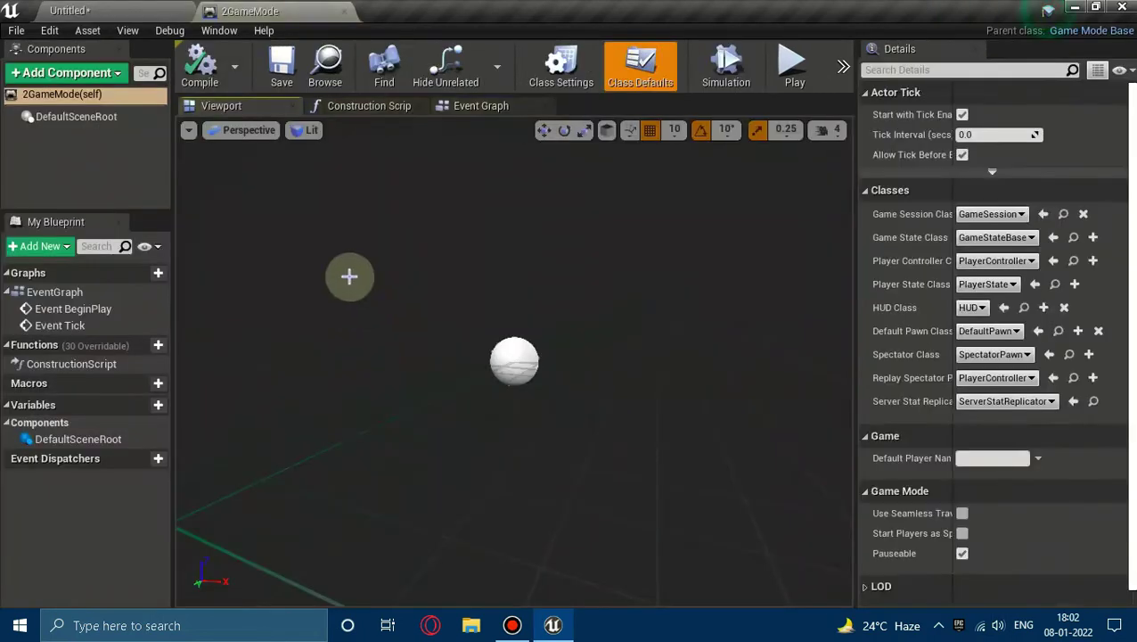
{"action": "left_click", "coordinate": [995, 266]}
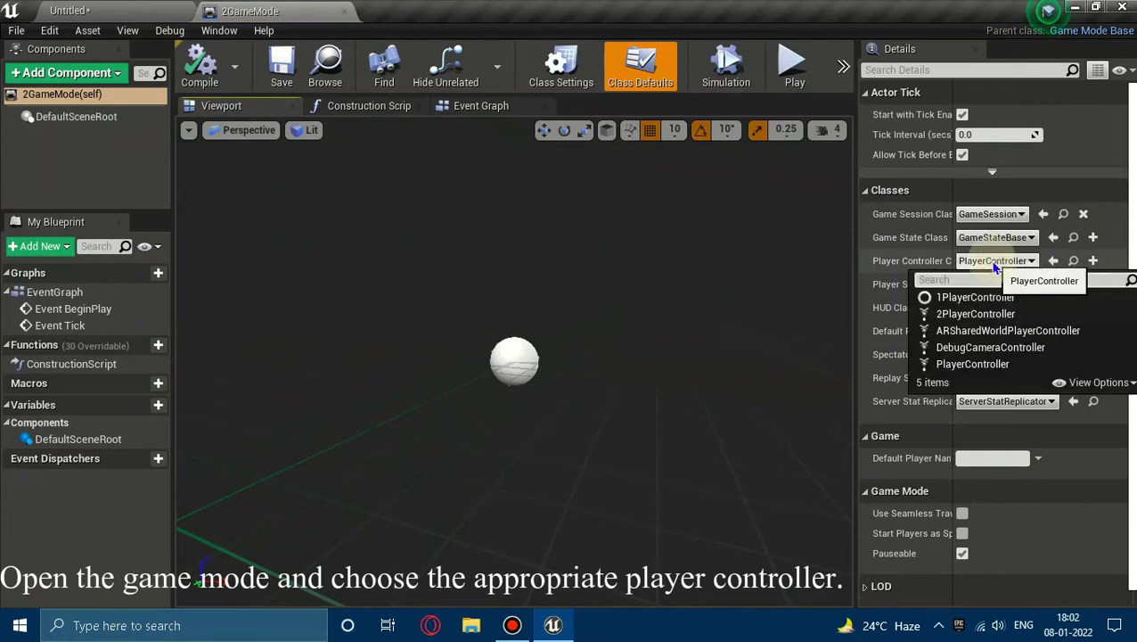
{"action": "left_click", "coordinate": [961, 321]}
Step: Set the level's World Settings GameMode Override to 2GameMode
{"action": "left_click", "coordinate": [261, 109]}
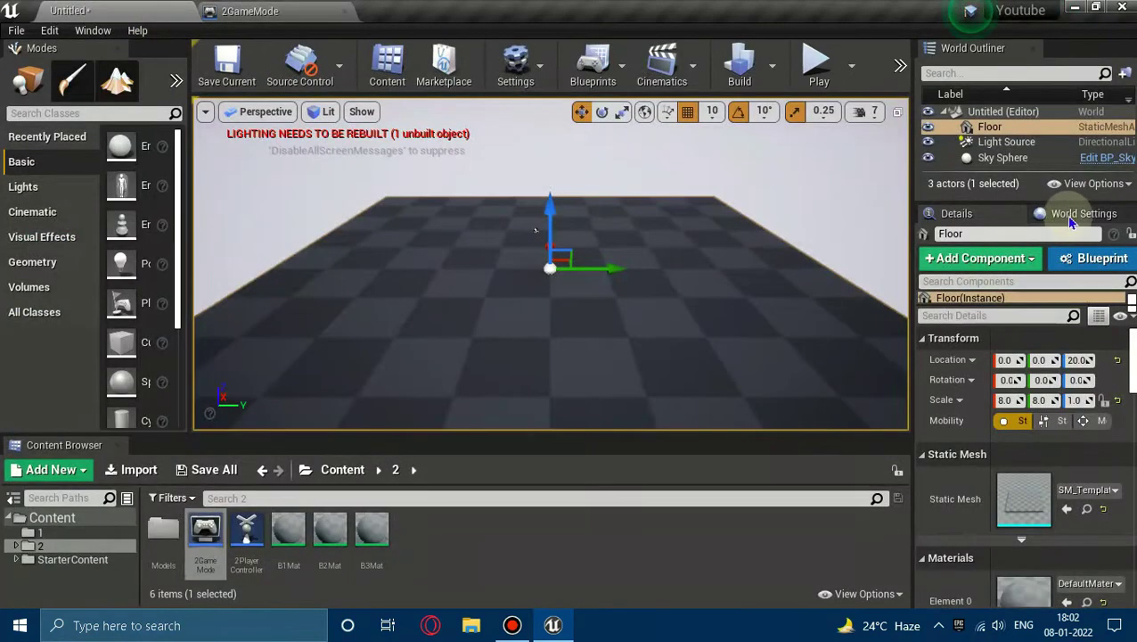
{"action": "left_click", "coordinate": [1074, 215]}
{"action": "left_click", "coordinate": [1046, 340]}
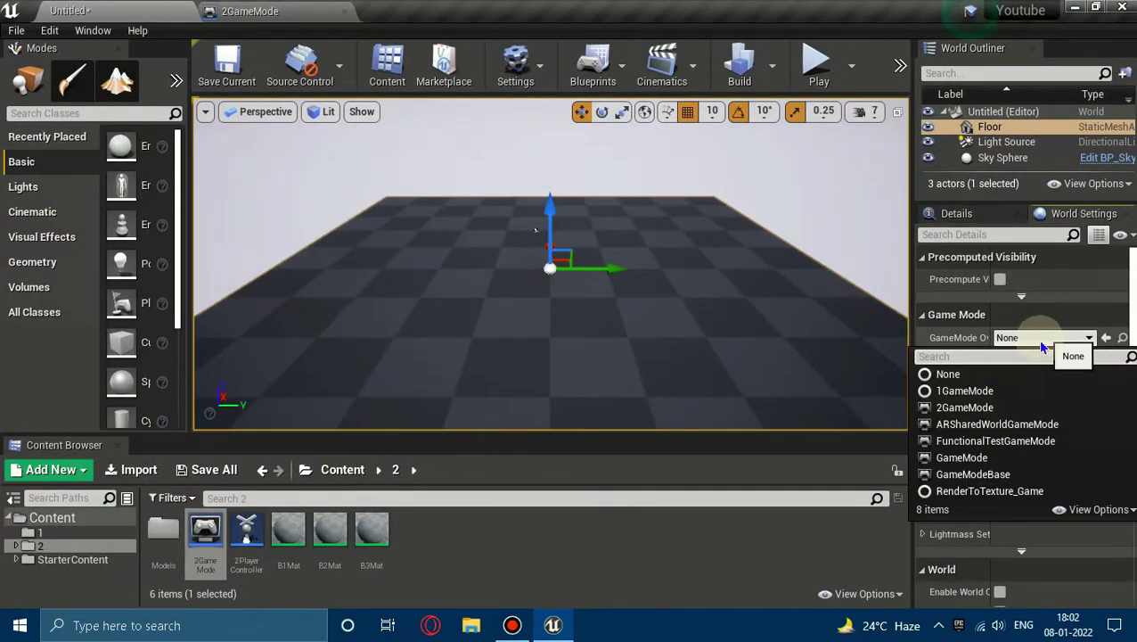
{"action": "left_click", "coordinate": [978, 412]}
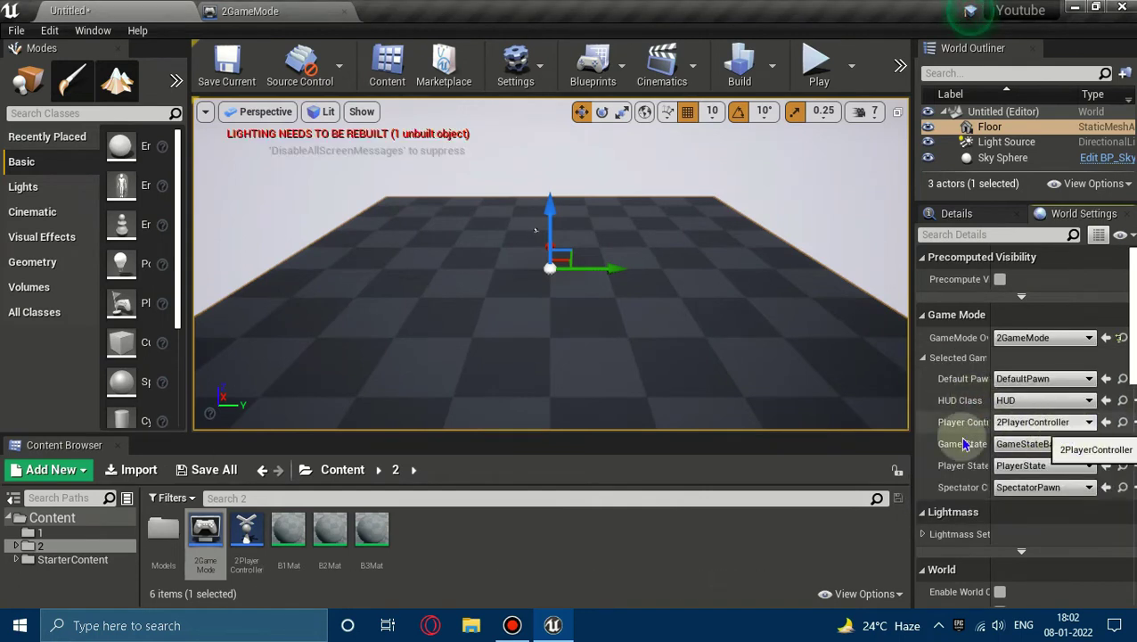
Step: Enable Show Mouse Cursor in 2PlayerController and save the blueprint
{"action": "double_click", "coordinate": [247, 529]}
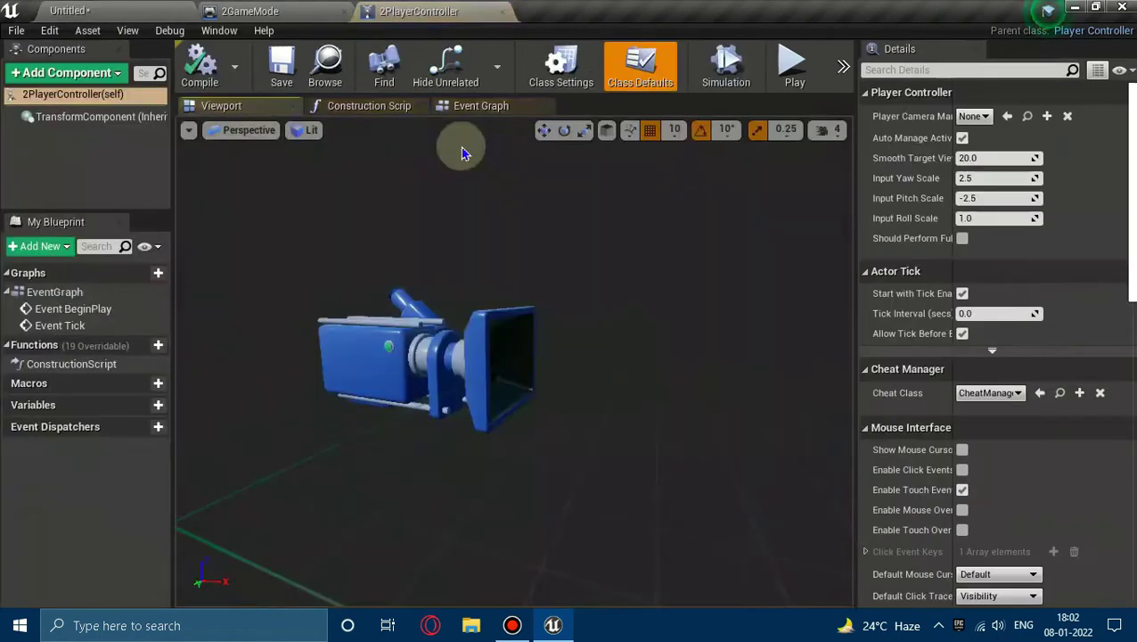
{"action": "left_click", "coordinate": [344, 11]}
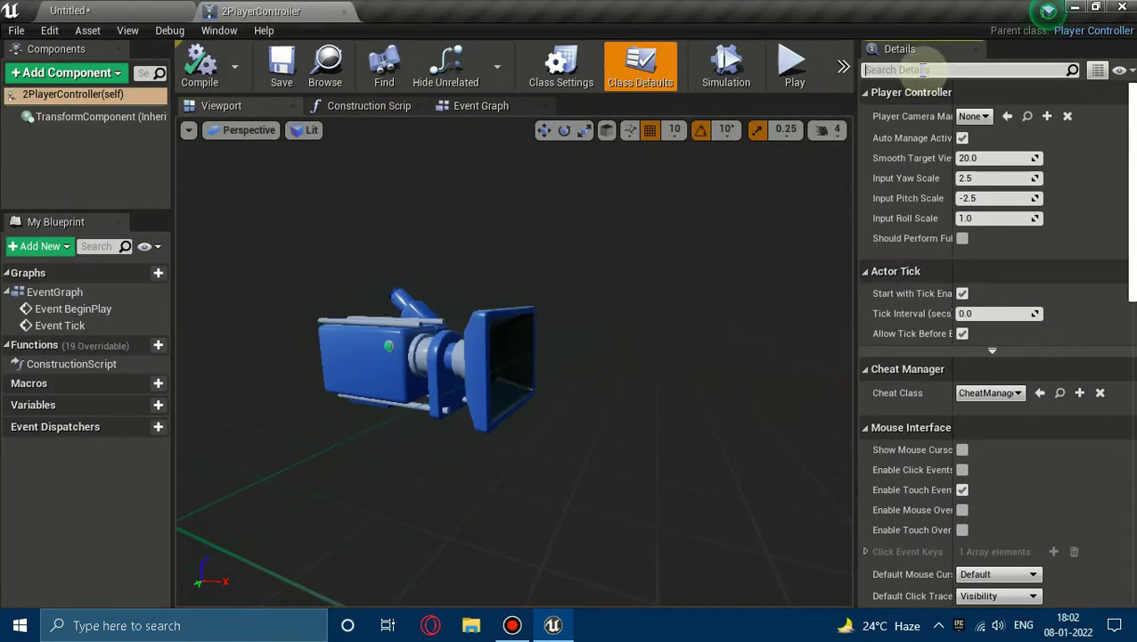
{"action": "left_click", "coordinate": [923, 70]}
{"action": "type", "text": "mouse"}
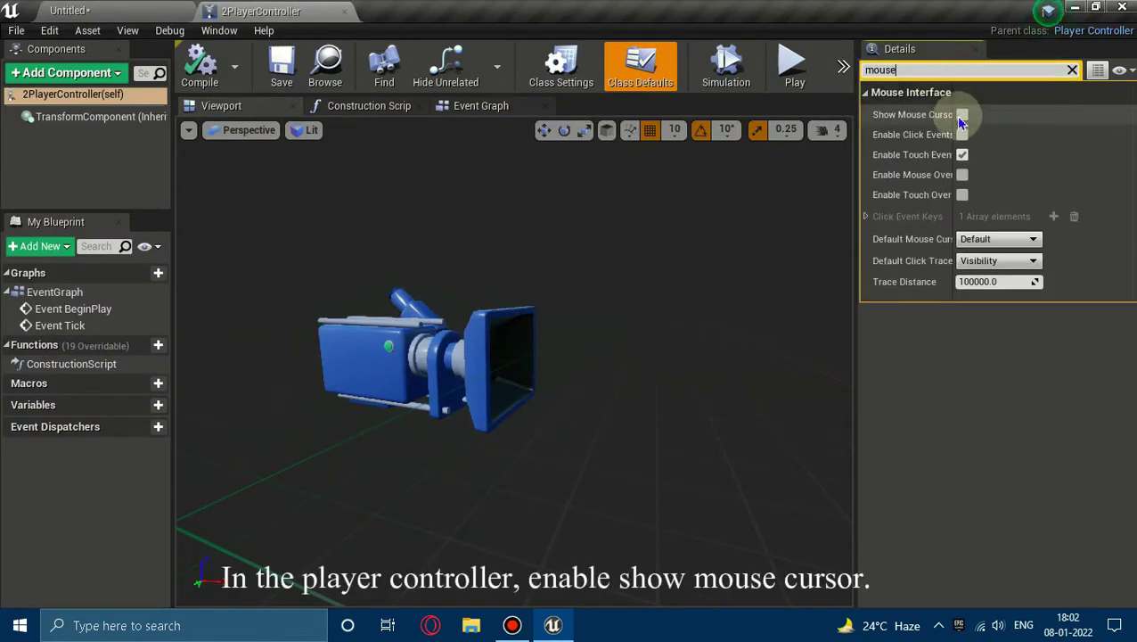
{"action": "left_click", "coordinate": [963, 114]}
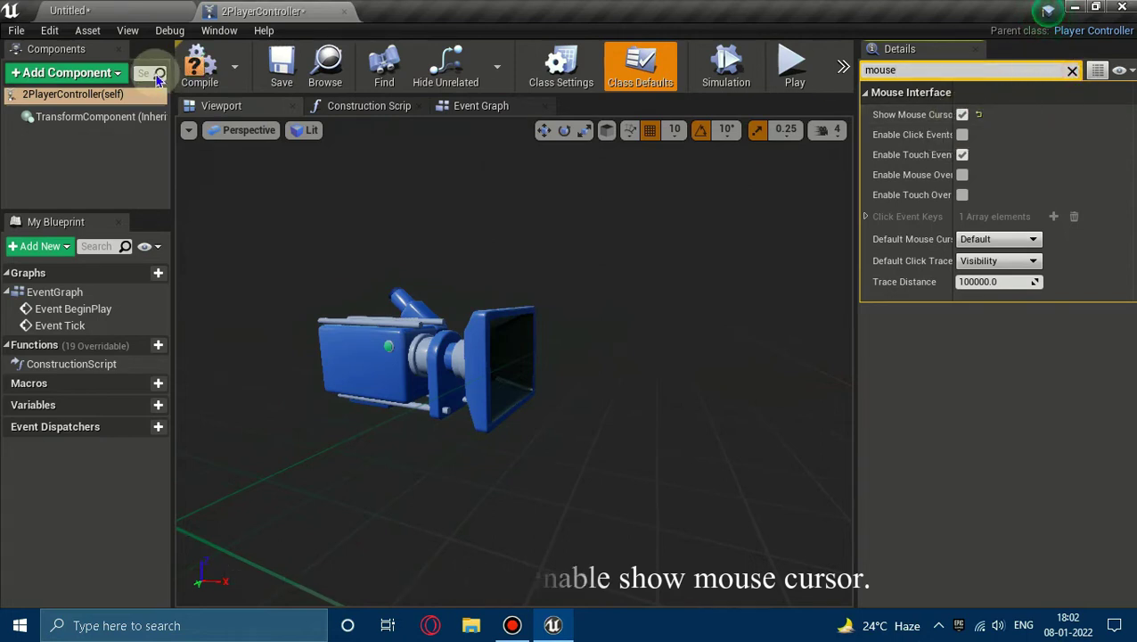
{"action": "left_click", "coordinate": [1073, 72]}
{"action": "left_click", "coordinate": [282, 66]}
Step: Test play the level with Alt+P, then stop the session
{"action": "left_click", "coordinate": [156, 11]}
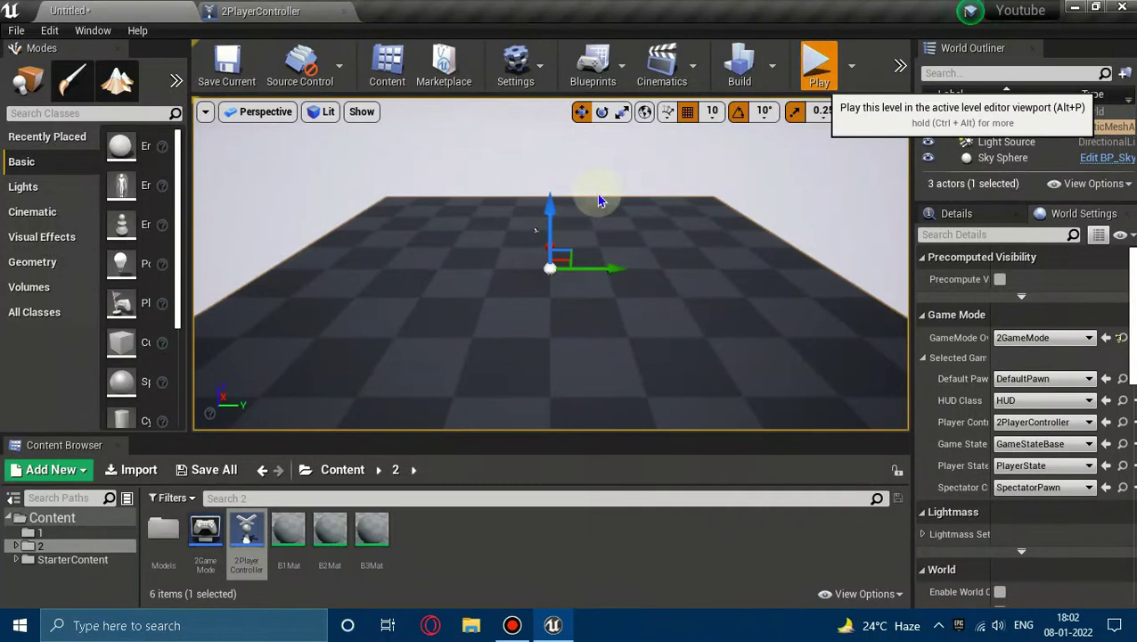
{"action": "key", "text": "alt+p"}
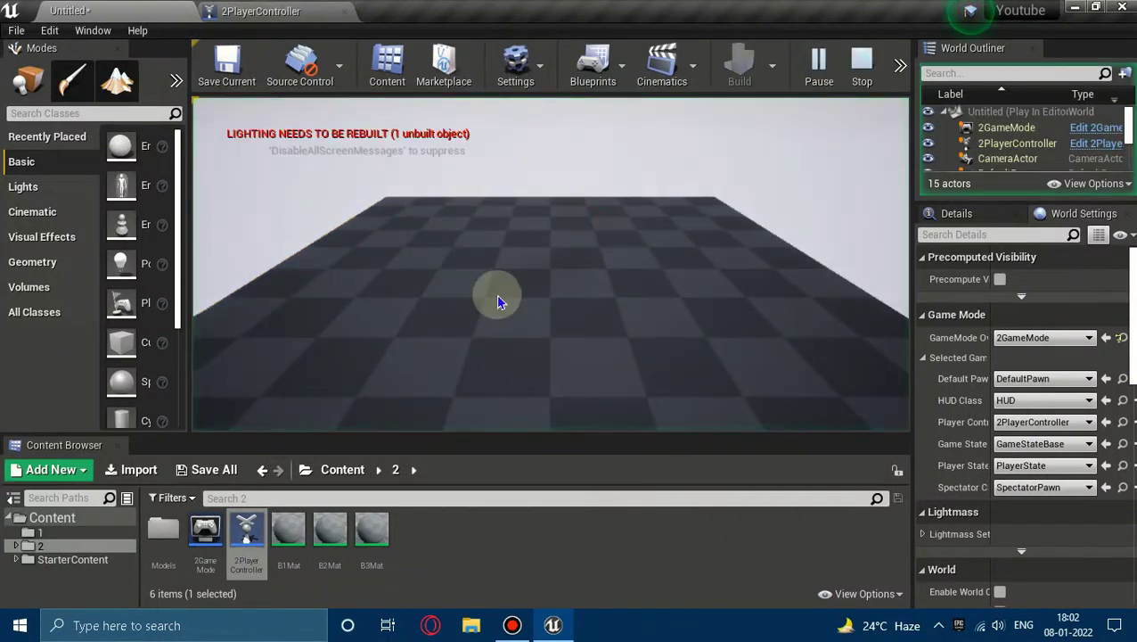
{"action": "left_click", "coordinate": [862, 67]}
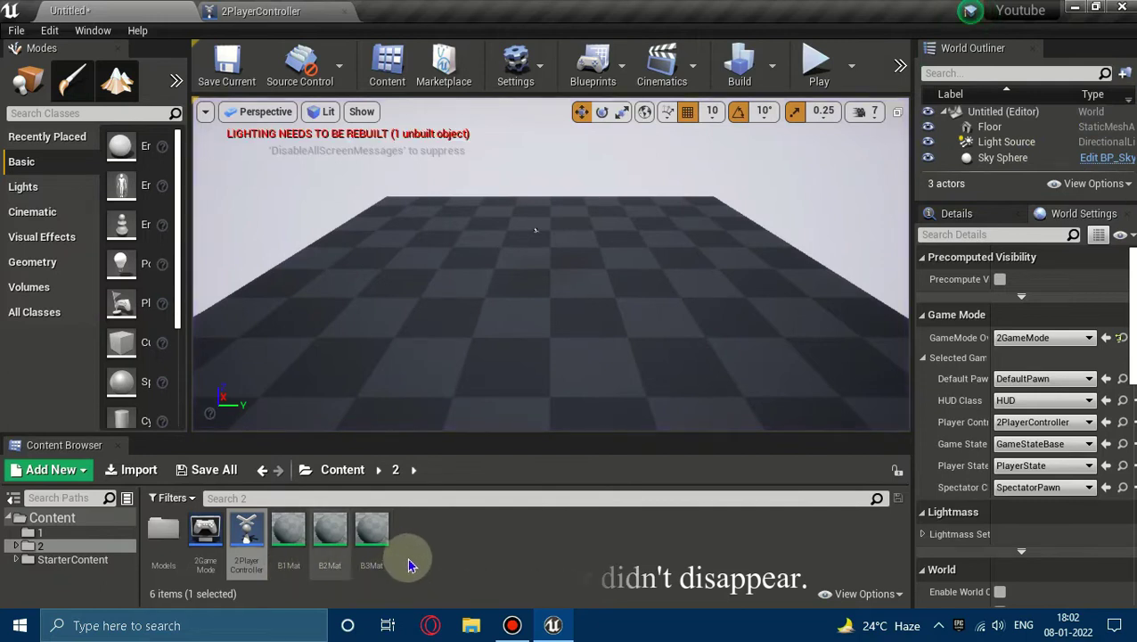
Step: In B1Mat, add a Constant3Vector node wired into Base Color
{"action": "left_click_drag", "start_coordinate": [287, 532], "coordinate": [418, 287]}
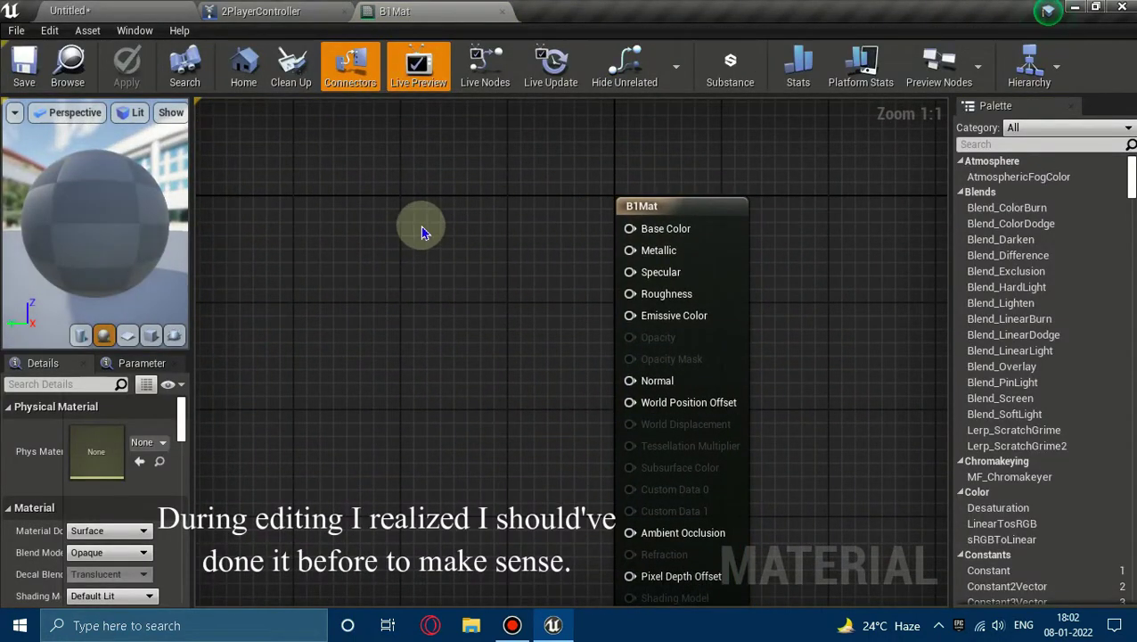
{"action": "right_click", "coordinate": [400, 200]}
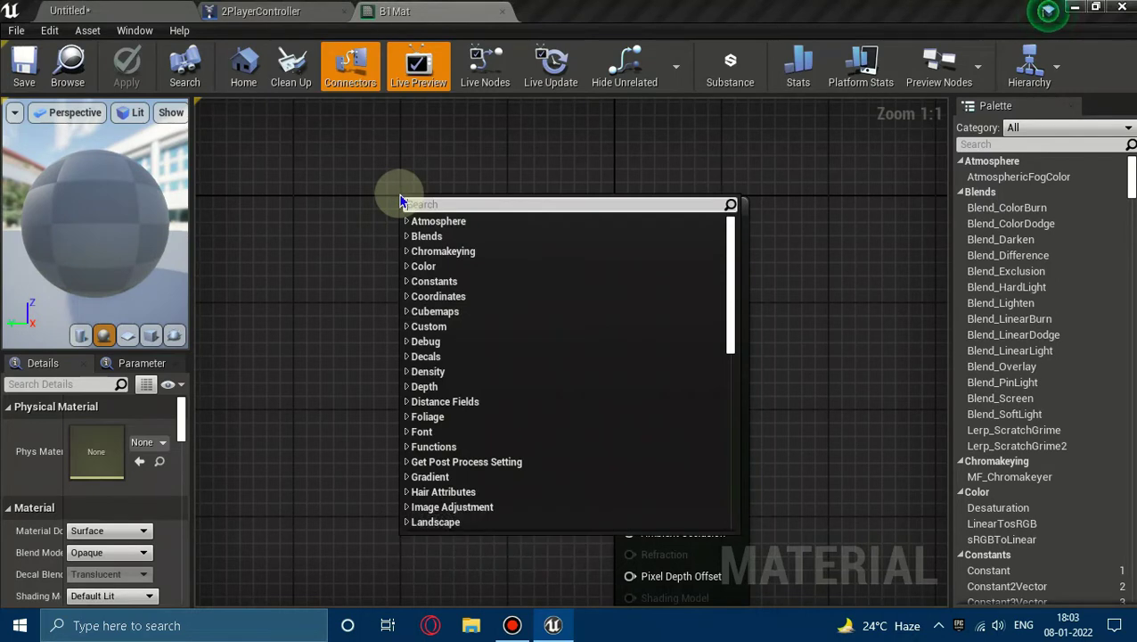
{"action": "type", "text": "cons"}
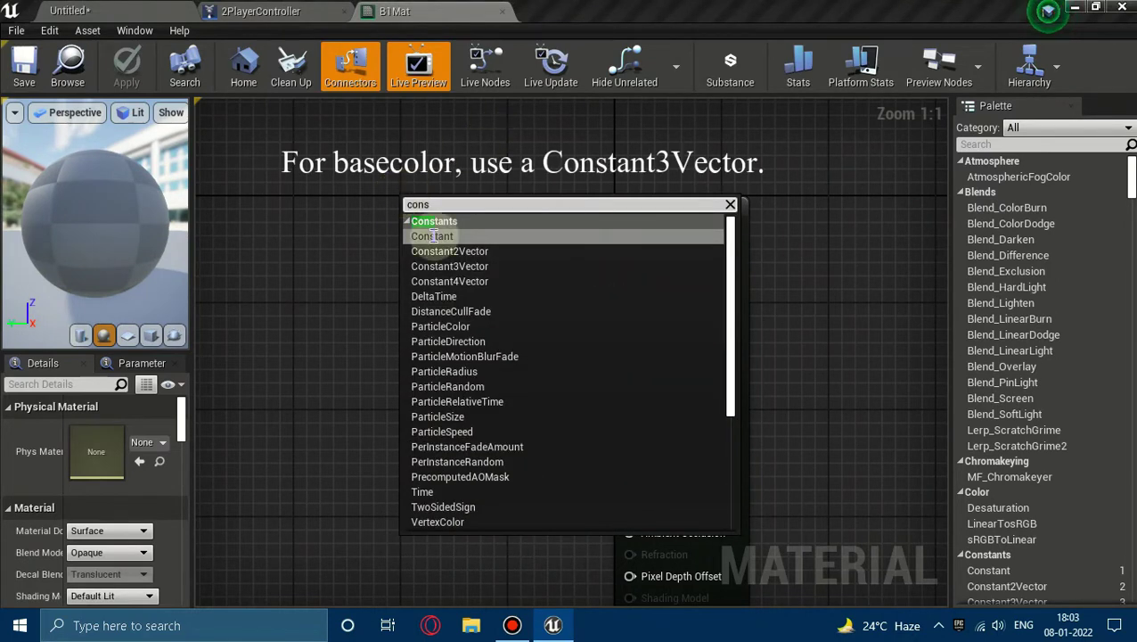
{"action": "left_click", "coordinate": [480, 267]}
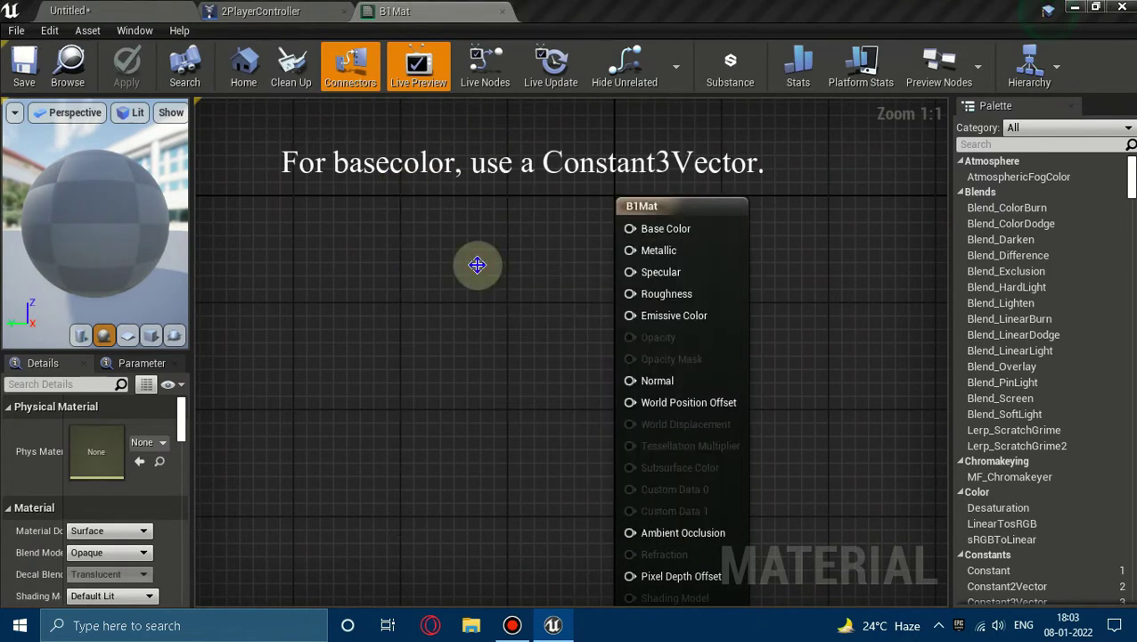
{"action": "left_click_drag", "start_coordinate": [501, 229], "coordinate": [635, 236]}
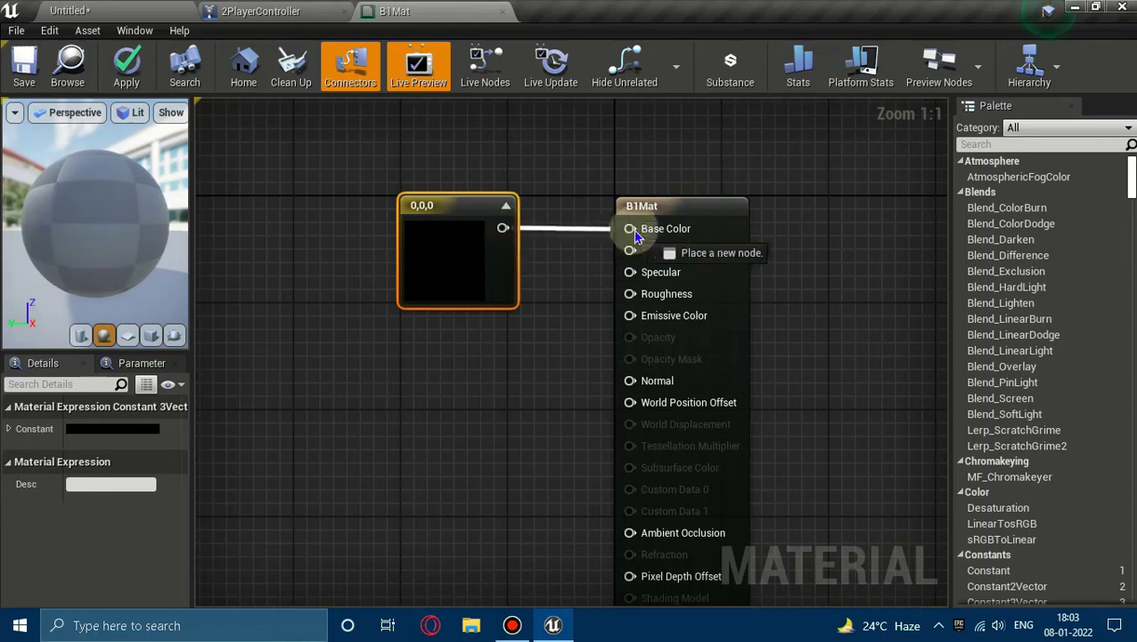
{"action": "left_click", "coordinate": [528, 298]}
Step: Set the constant to brown-orange (0.307, 0.164, 0.0694) in the Color Picker
{"action": "left_click", "coordinate": [445, 248]}
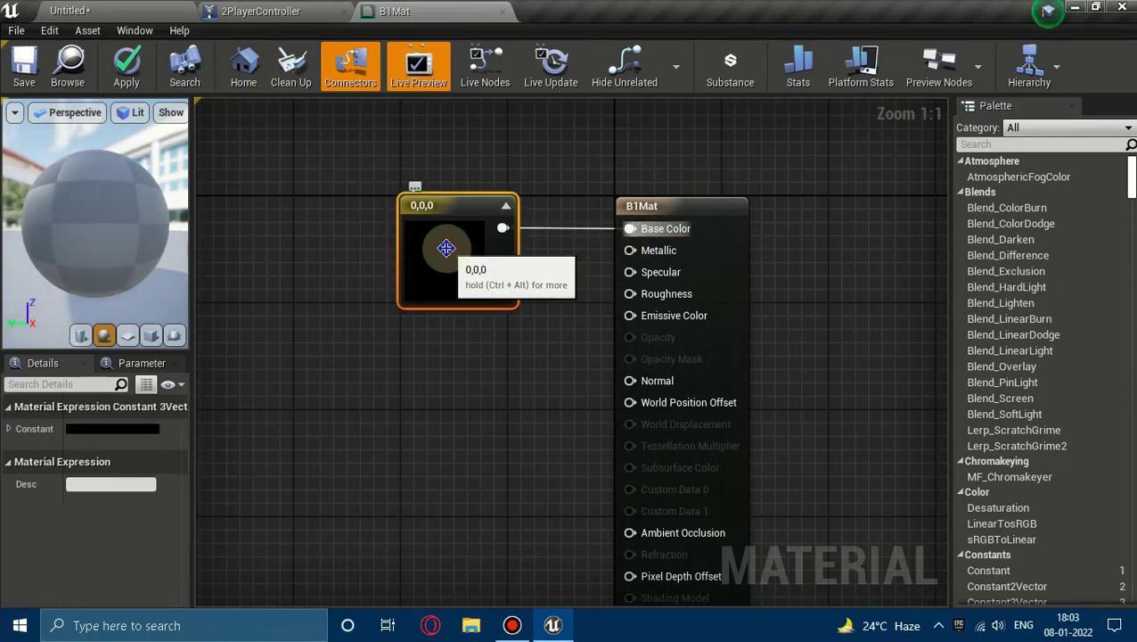
{"action": "double_click", "coordinate": [446, 248]}
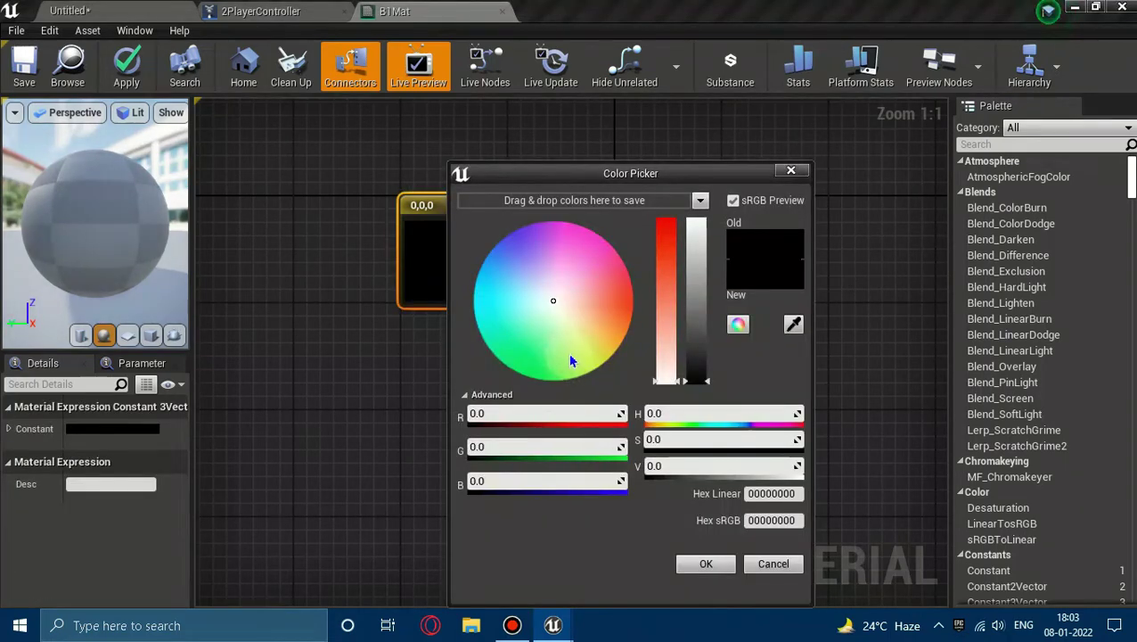
{"action": "left_click_drag", "start_coordinate": [554, 305], "coordinate": [592, 335]}
{"action": "left_click_drag", "start_coordinate": [692, 287], "coordinate": [690, 323]}
{"action": "mouse_move", "coordinate": [675, 249]}
{"action": "left_mouse_down"}
{"action": "mouse_move", "coordinate": [673, 225]}
{"action": "mouse_move", "coordinate": [659, 259]}
{"action": "left_mouse_up"}
{"action": "left_click_drag", "start_coordinate": [611, 350], "coordinate": [615, 338]}
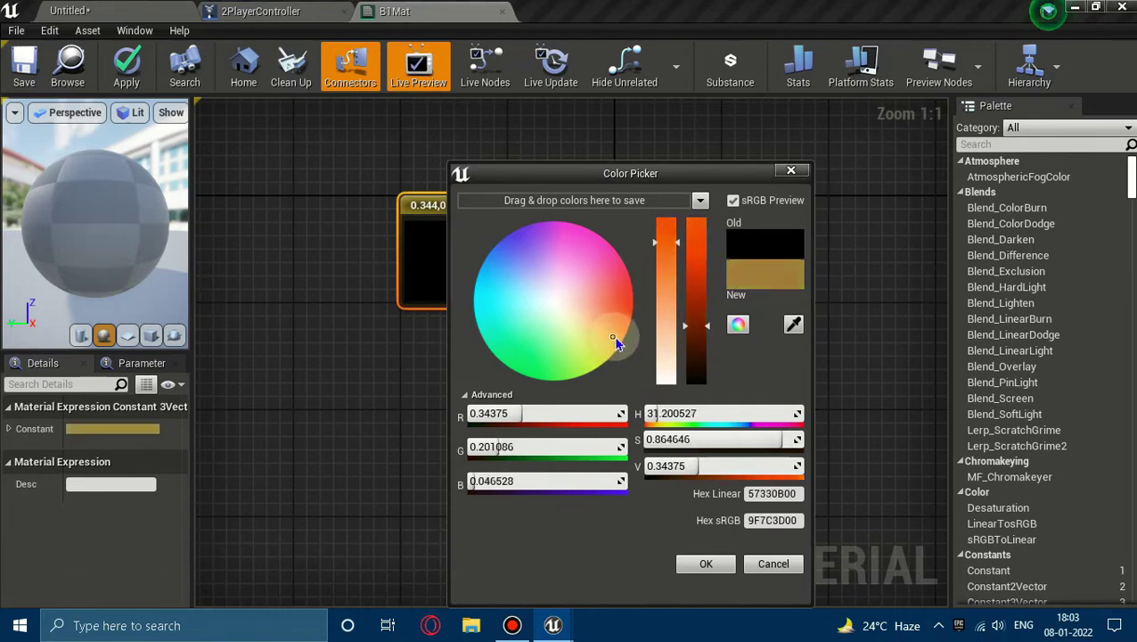
{"action": "mouse_move", "coordinate": [697, 321]}
{"action": "left_mouse_down"}
{"action": "mouse_move", "coordinate": [700, 272]}
{"action": "mouse_move", "coordinate": [701, 330]}
{"action": "left_mouse_up"}
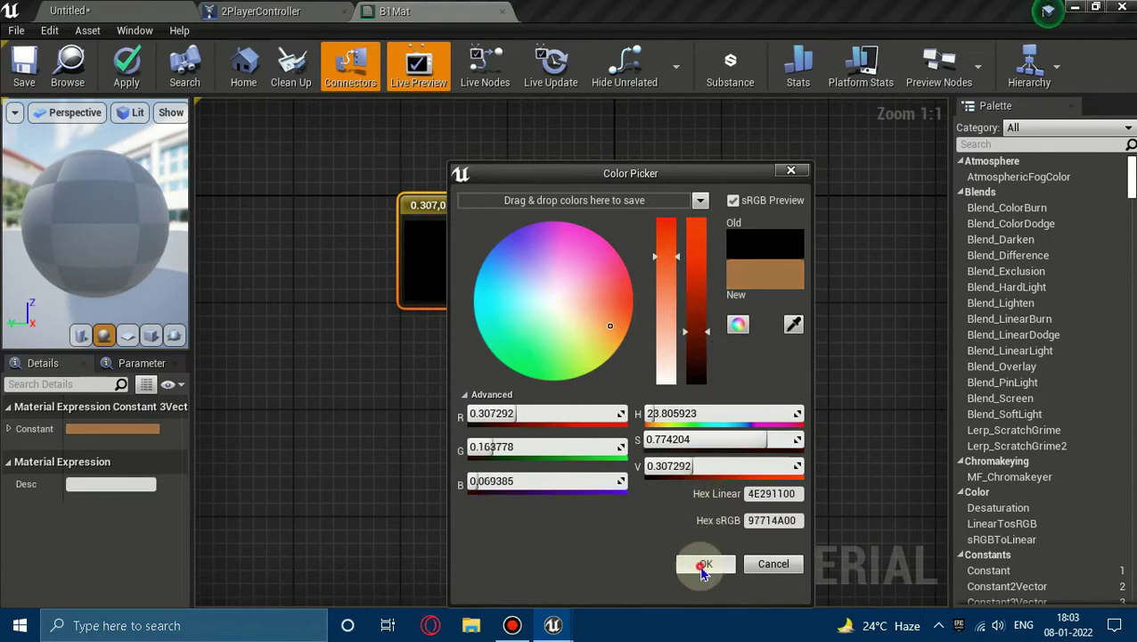
{"action": "left_click", "coordinate": [704, 564]}
Step: Apply and save B1Mat, then close its editor
{"action": "left_click", "coordinate": [415, 385]}
{"action": "left_click", "coordinate": [24, 62]}
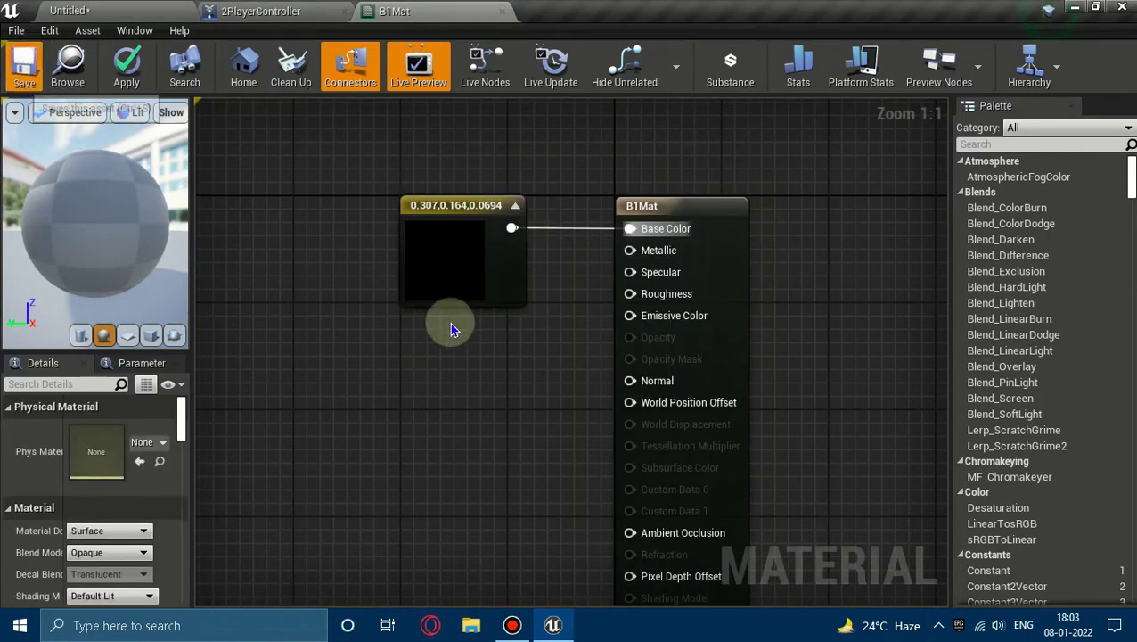
{"action": "left_click", "coordinate": [504, 12]}
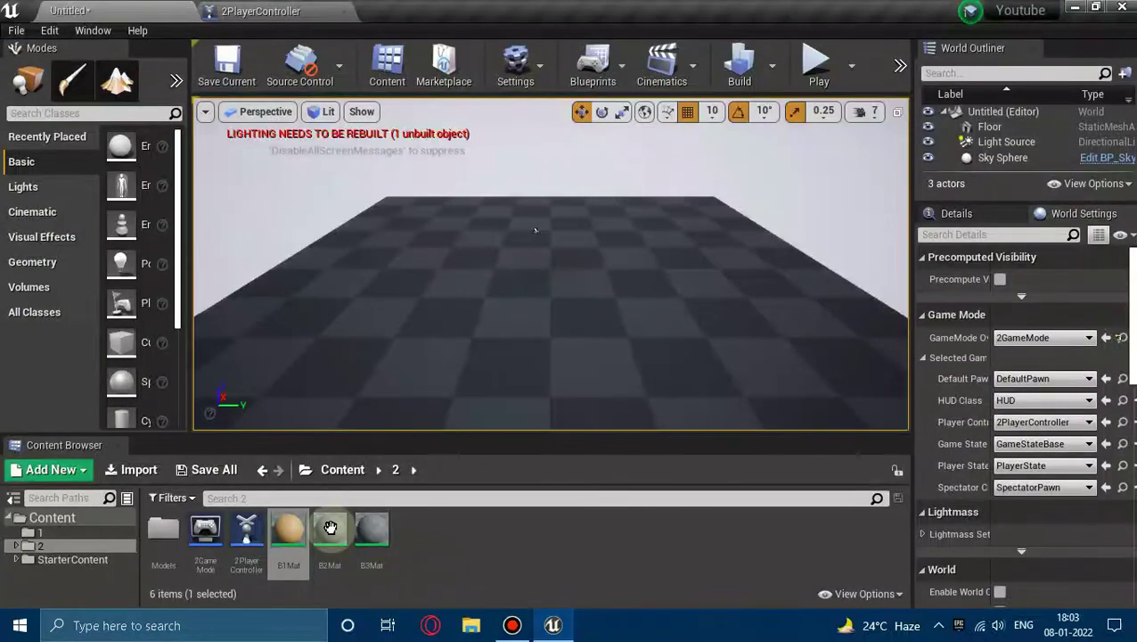
Step: In B2Mat, place a Constant3Vector node and wire it into Base Color
{"action": "double_click", "coordinate": [329, 532]}
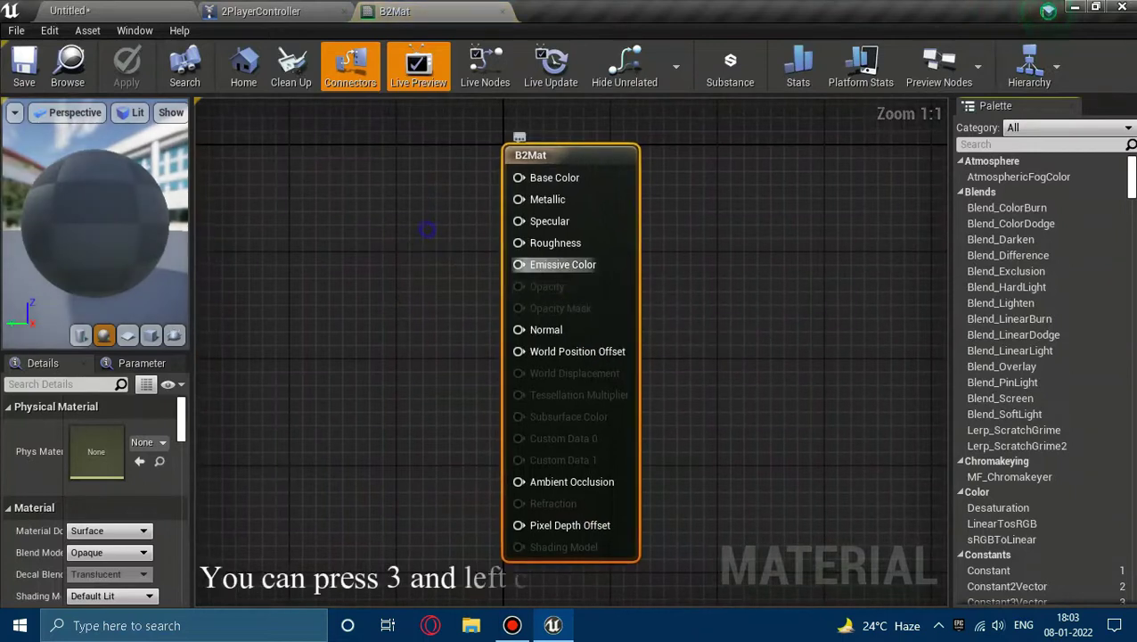
{"action": "left_click", "coordinate": [504, 268]}
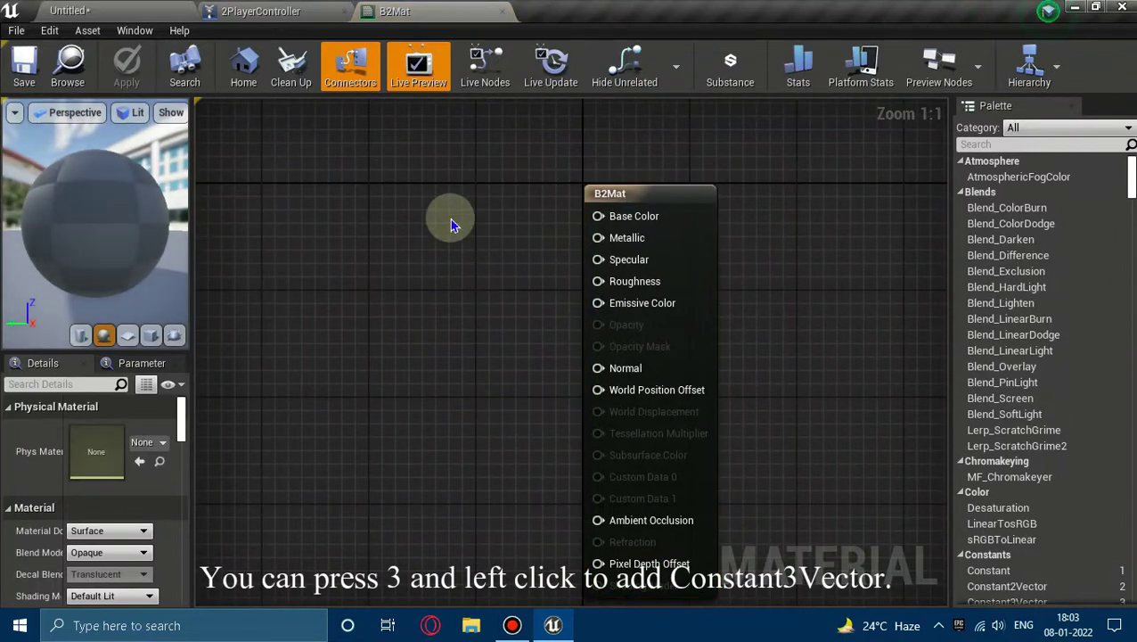
{"action": "left_click", "coordinate": [372, 187]}
{"action": "left_click_drag", "start_coordinate": [475, 215], "coordinate": [609, 225]}
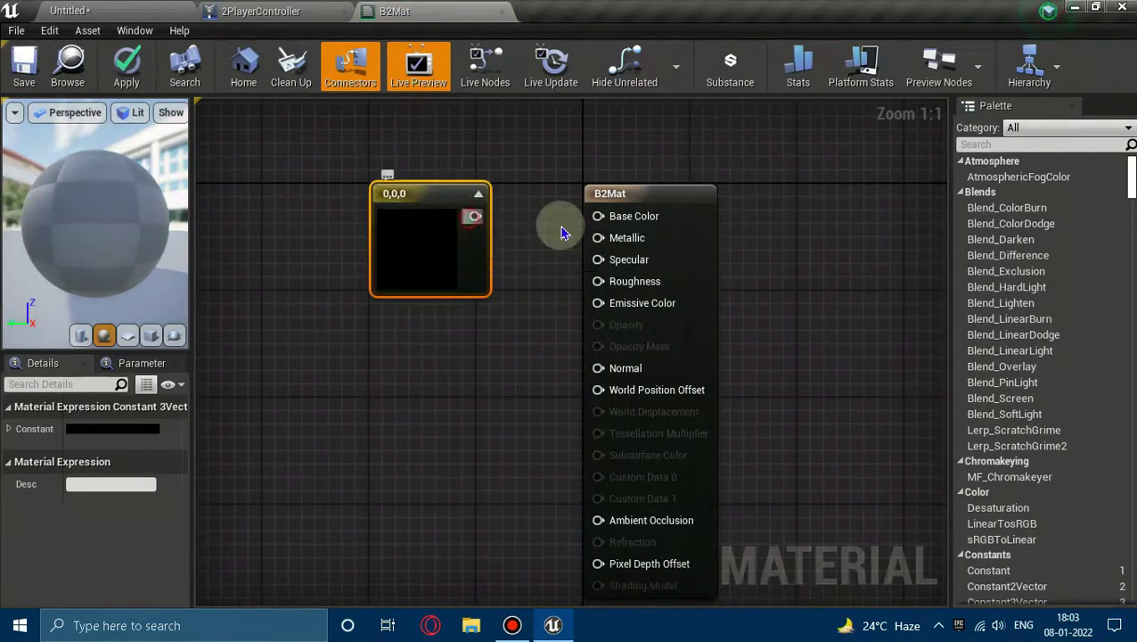
Step: Set the constant to light blue (0.352, 0.678, 0.75) in the Color Picker
{"action": "double_click", "coordinate": [426, 251]}
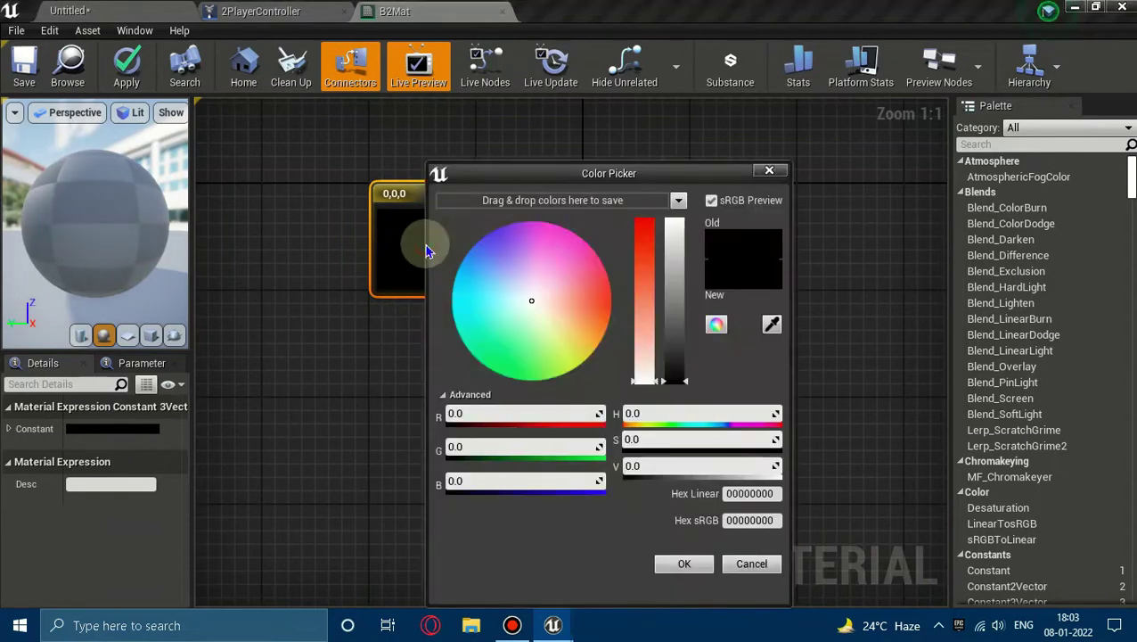
{"action": "left_click", "coordinate": [509, 298]}
{"action": "left_click_drag", "start_coordinate": [679, 314], "coordinate": [679, 248]}
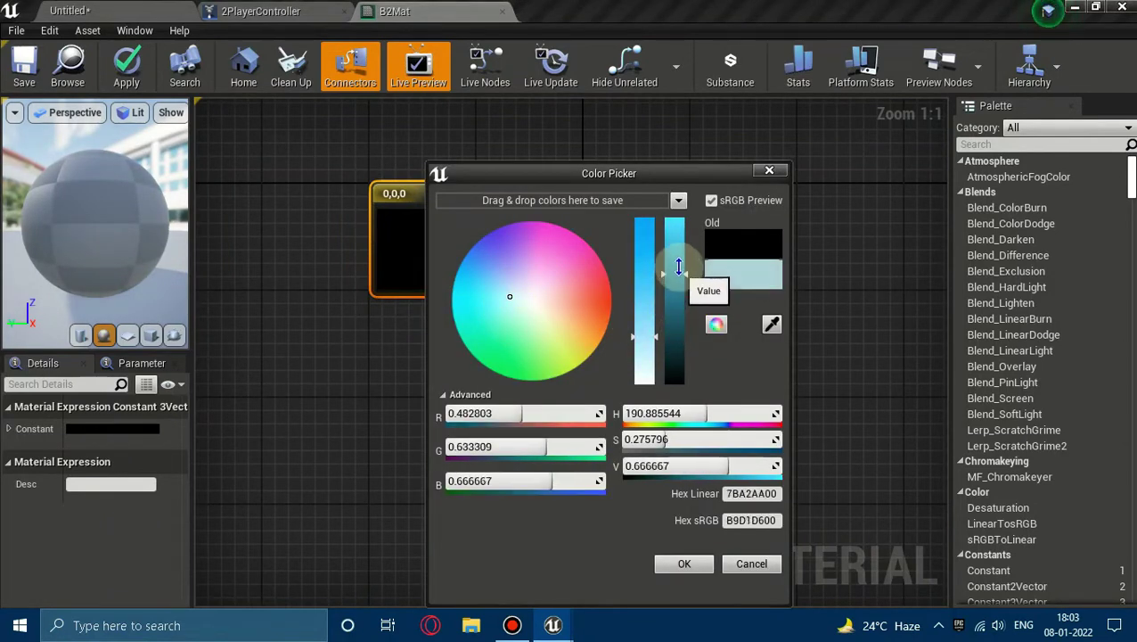
{"action": "mouse_move", "coordinate": [642, 319]}
{"action": "left_mouse_down"}
{"action": "mouse_move", "coordinate": [647, 284]}
{"action": "mouse_move", "coordinate": [648, 296]}
{"action": "left_mouse_up"}
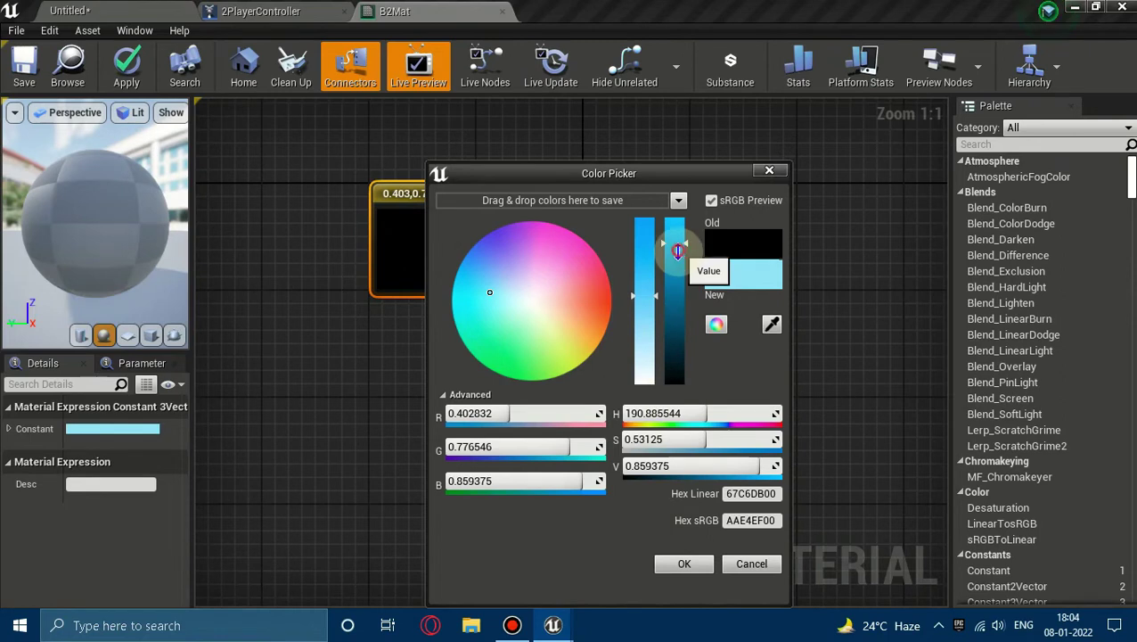
{"action": "left_click_drag", "start_coordinate": [677, 251], "coordinate": [678, 262]}
{"action": "left_click", "coordinate": [685, 565]}
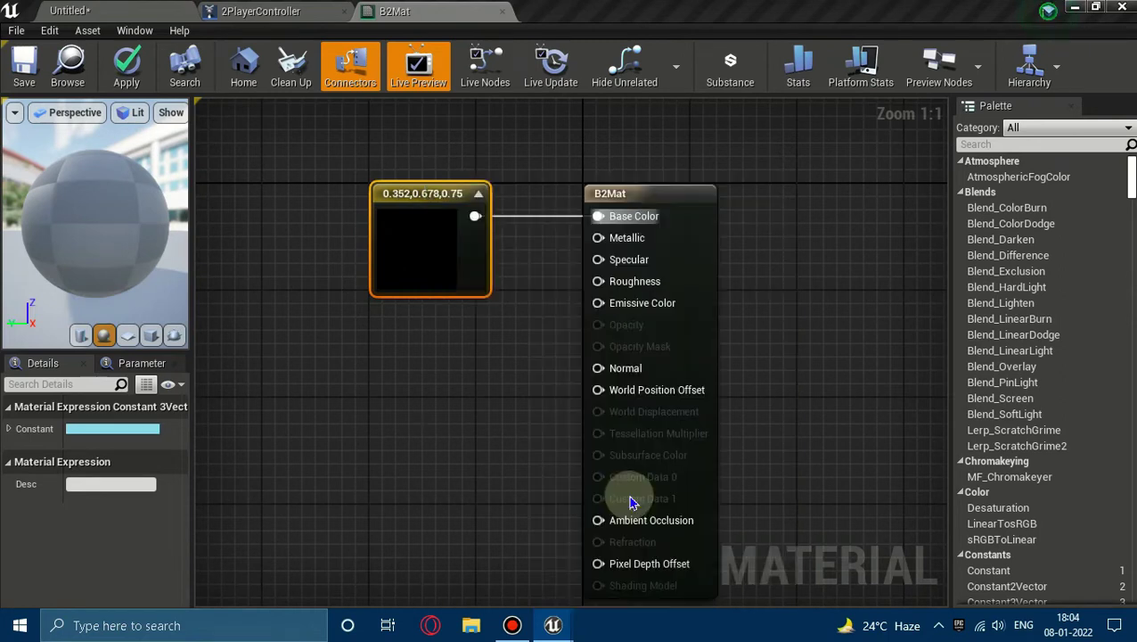
Step: Save B2Mat and close its editor
{"action": "left_click", "coordinate": [489, 408]}
{"action": "left_click", "coordinate": [33, 89]}
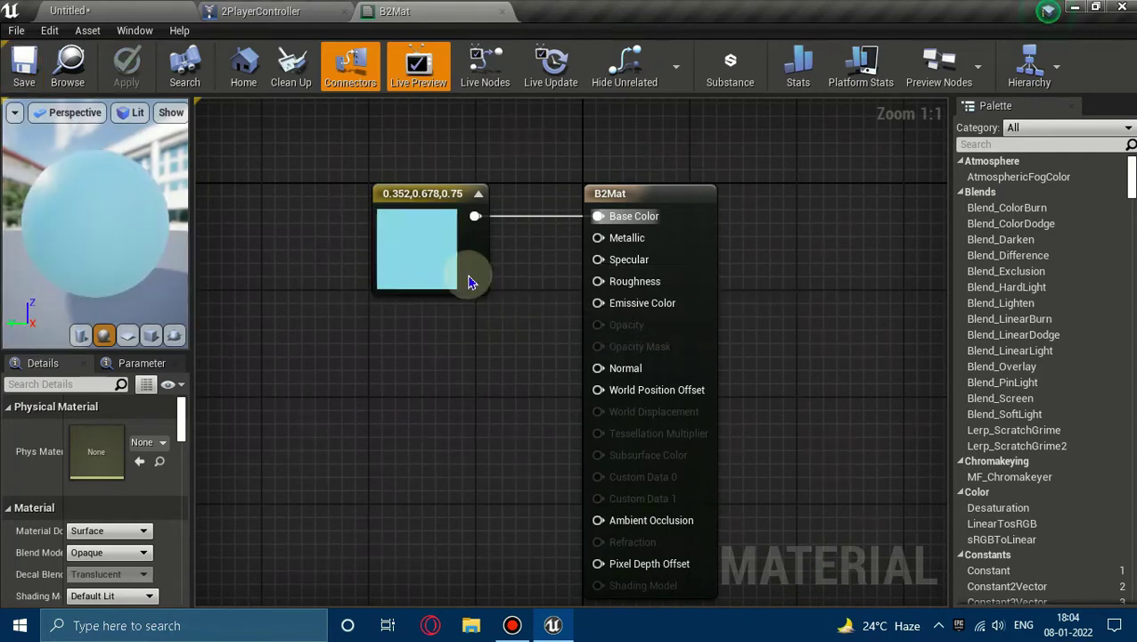
{"action": "left_click", "coordinate": [502, 15]}
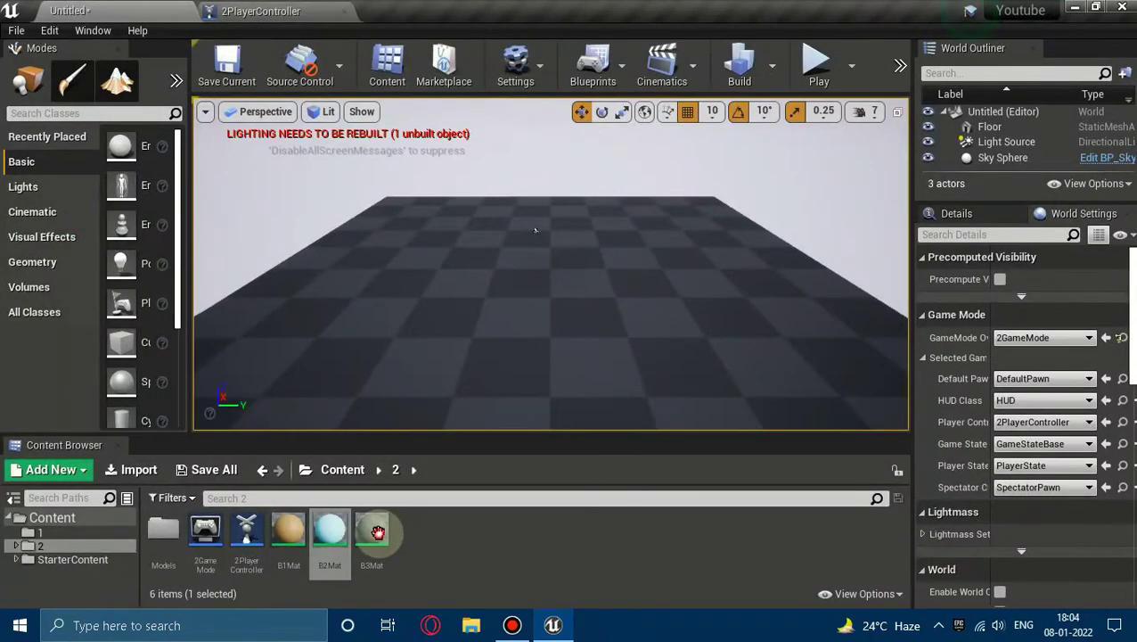
Step: In B3Mat, add a Constant3Vector node and wire it into Base Color
{"action": "double_click", "coordinate": [378, 533]}
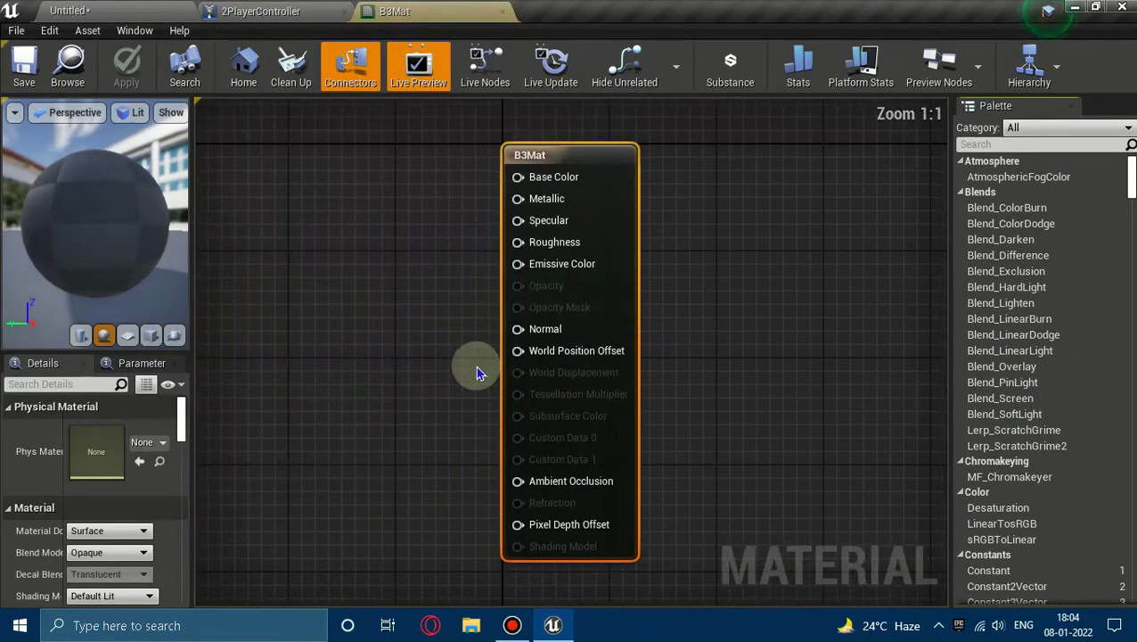
{"action": "left_click", "coordinate": [440, 218]}
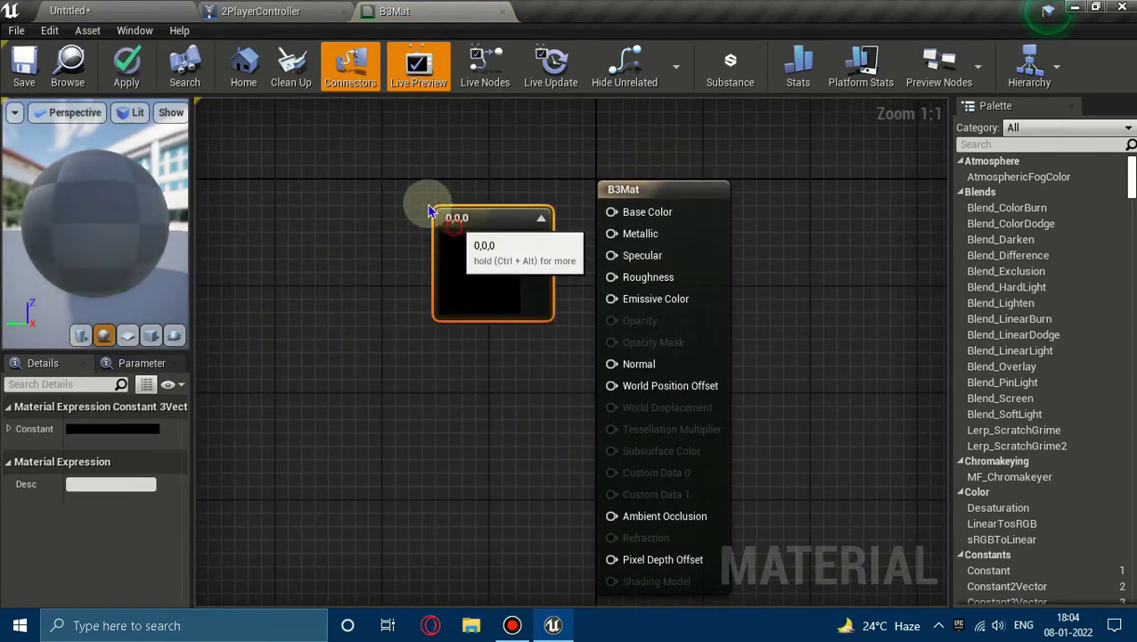
{"action": "left_click_drag", "start_coordinate": [437, 207], "coordinate": [387, 182]}
{"action": "left_click_drag", "start_coordinate": [485, 212], "coordinate": [611, 212]}
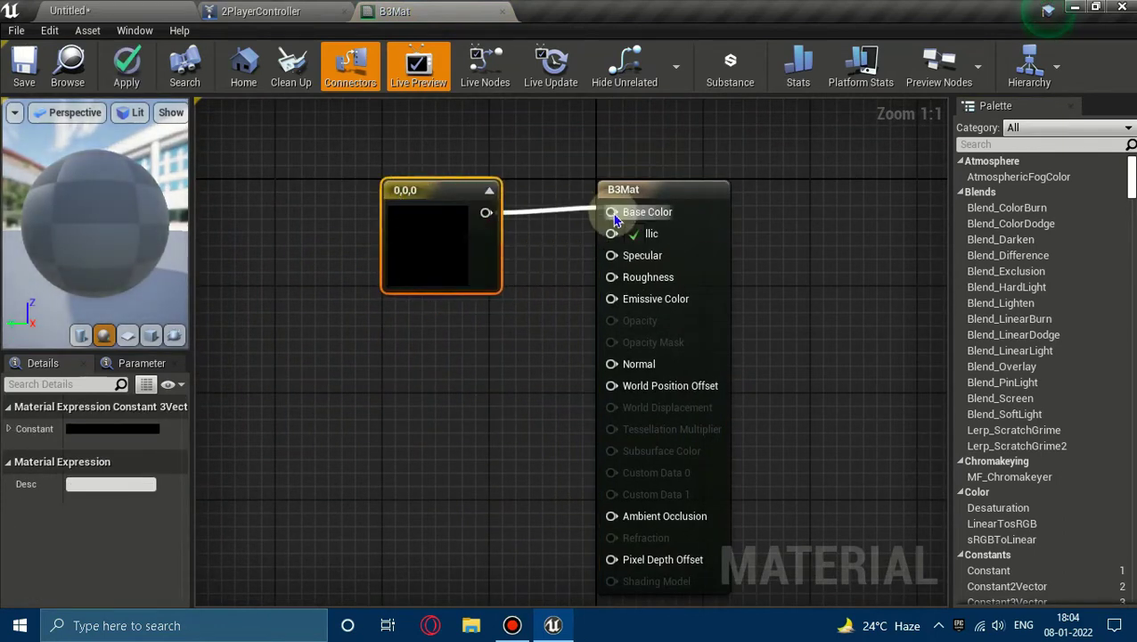
Step: Set the constant to light red (0.328, 0.0533, 0.0795) in the Color Picker
{"action": "double_click", "coordinate": [419, 245]}
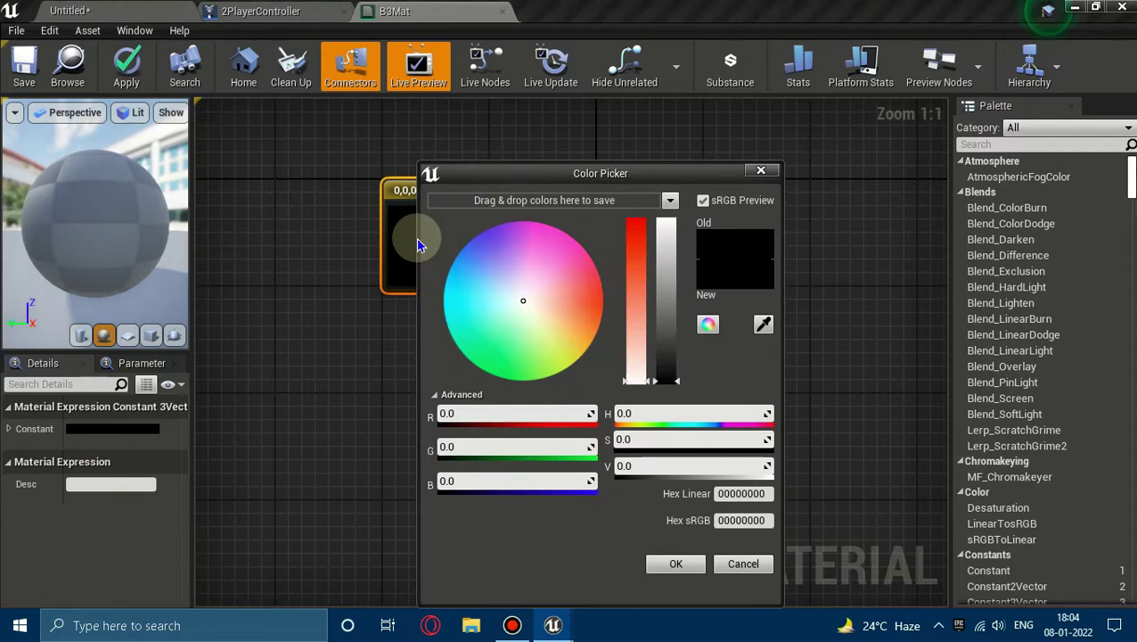
{"action": "left_click_drag", "start_coordinate": [533, 301], "coordinate": [592, 294]}
{"action": "left_click", "coordinate": [678, 567]}
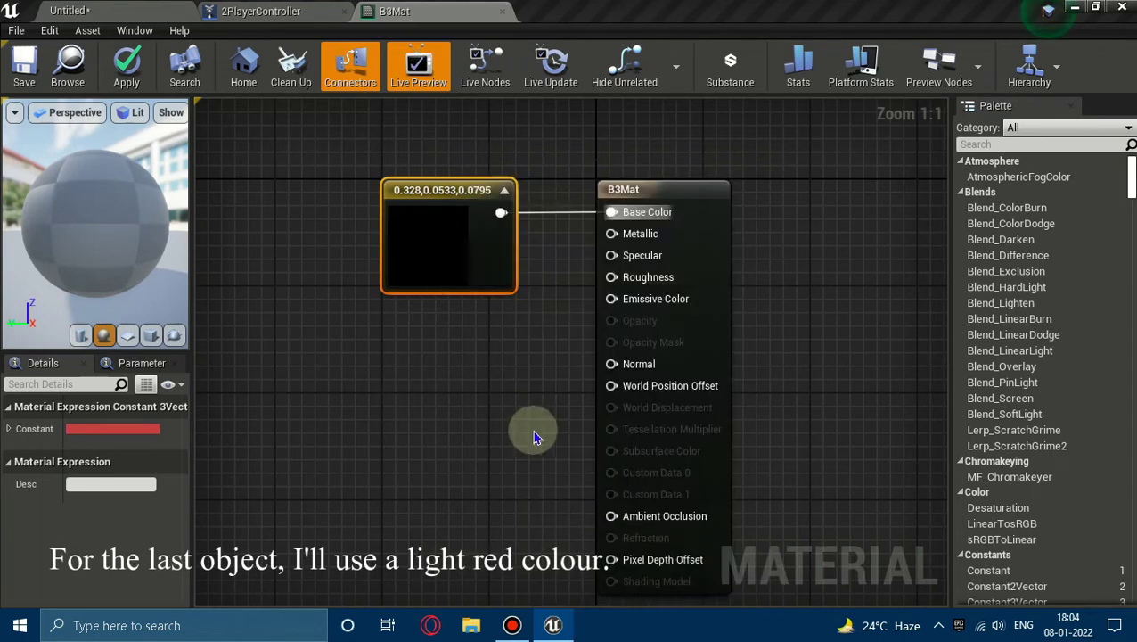
Step: Save B3Mat with Ctrl+S and close its editor
{"action": "left_click", "coordinate": [279, 216]}
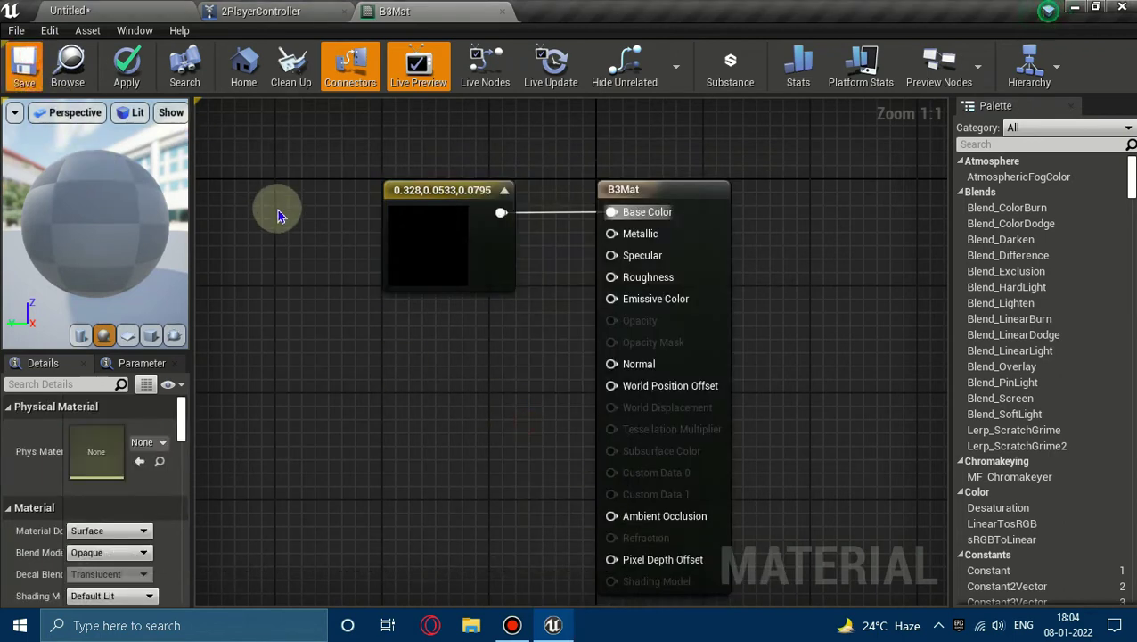
{"action": "key", "text": "ctrl+s"}
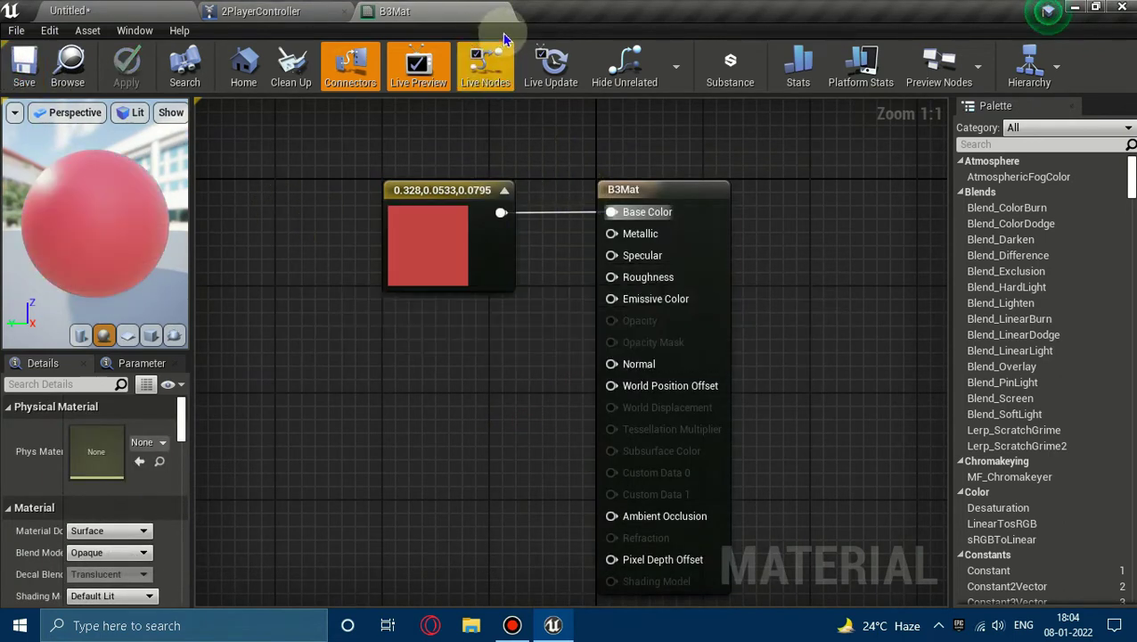
{"action": "left_click", "coordinate": [507, 10]}
Step: Return to the level editor and open the Models folder
{"action": "left_click", "coordinate": [98, 11]}
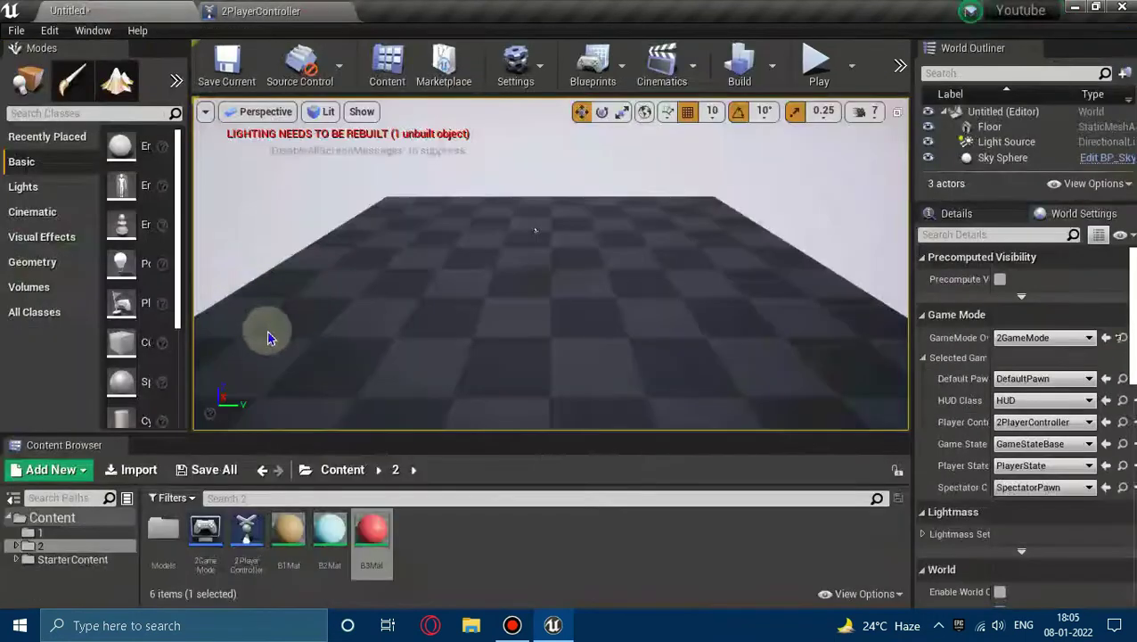
{"action": "left_click", "coordinate": [484, 557]}
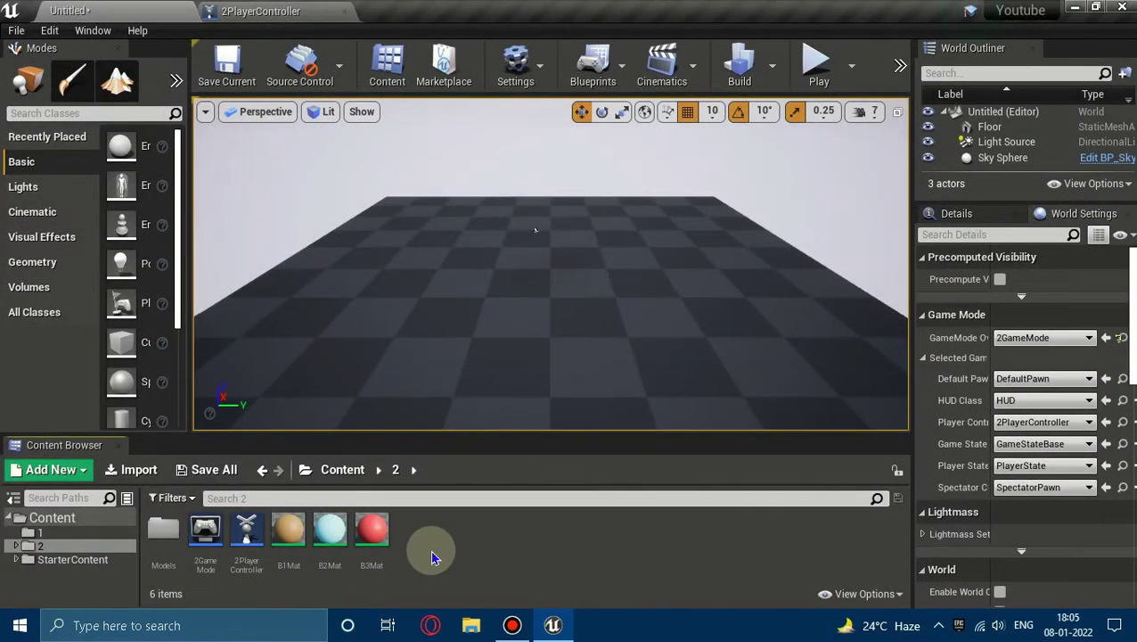
{"action": "right_click", "coordinate": [431, 551]}
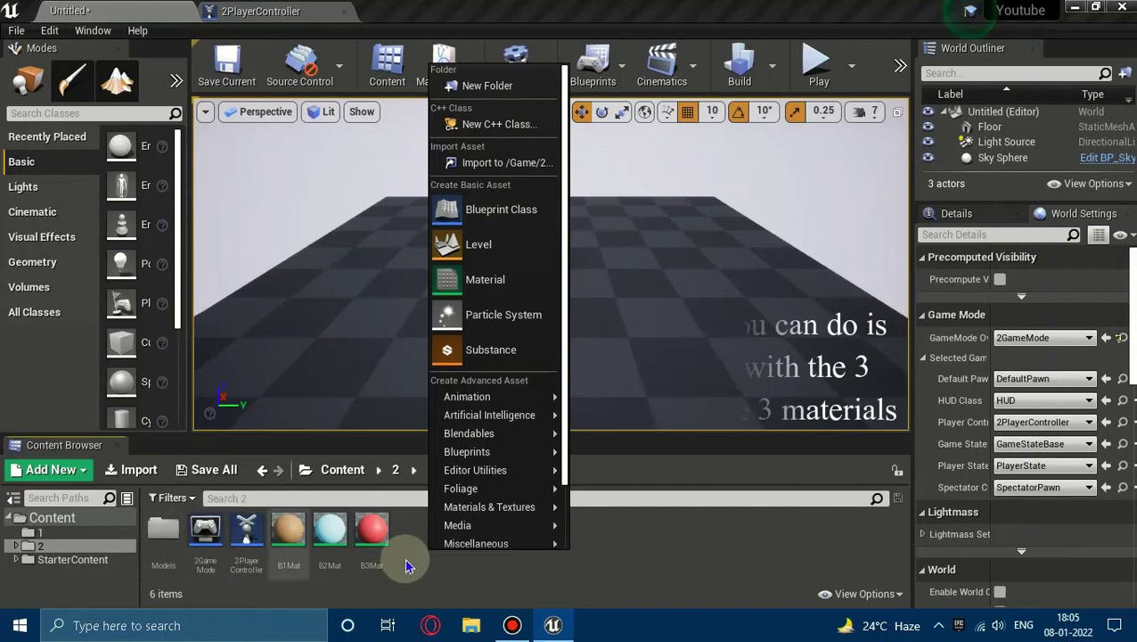
{"action": "left_click", "coordinate": [158, 545]}
{"action": "double_click", "coordinate": [156, 549]}
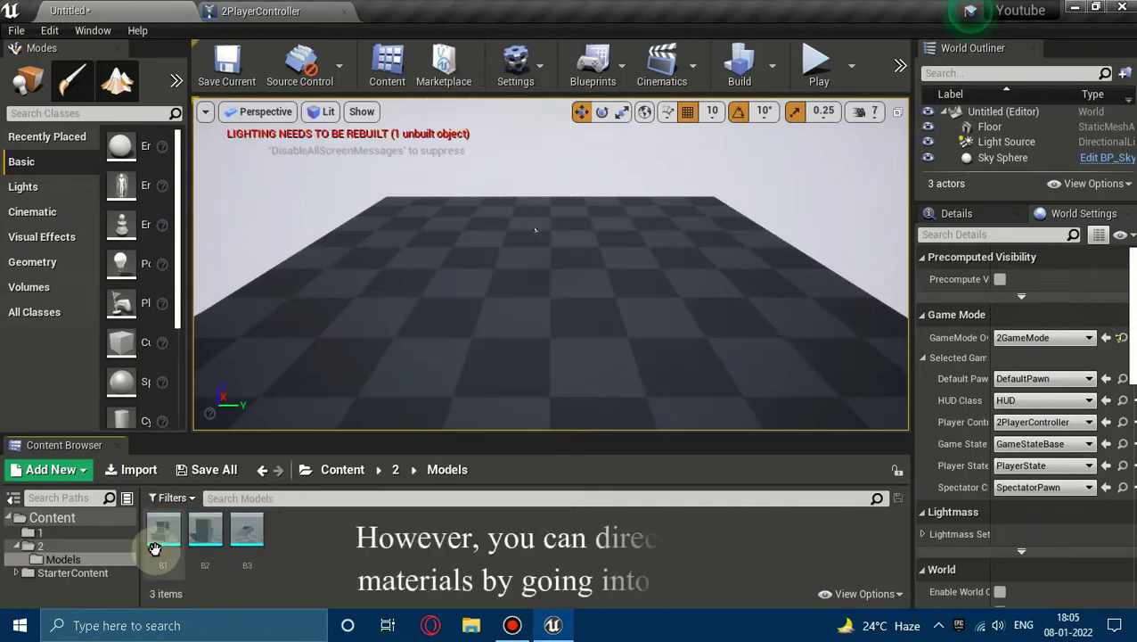
Step: Assign B1Mat to the B1 mesh's material slot and close its editor
{"action": "double_click", "coordinate": [163, 532]}
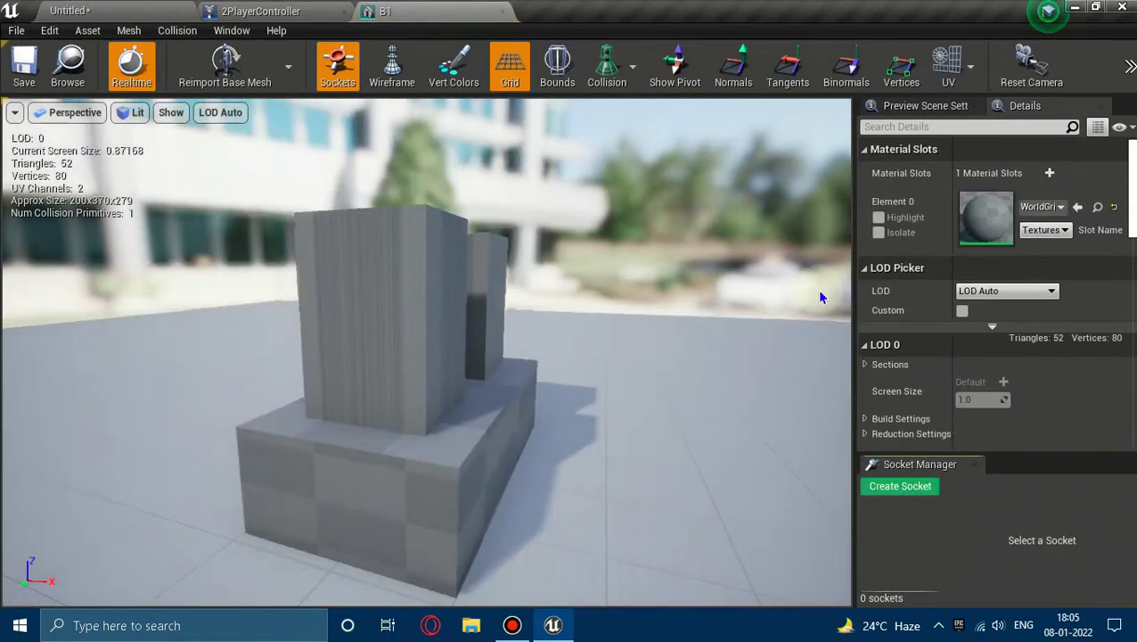
{"action": "left_click", "coordinate": [1039, 214]}
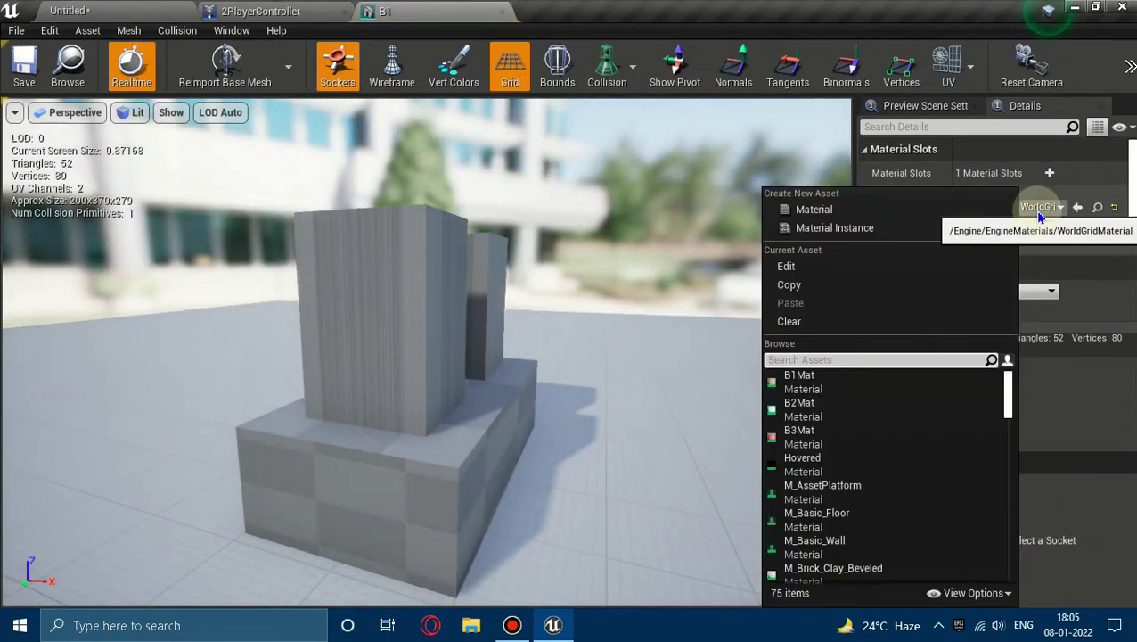
{"action": "left_click", "coordinate": [807, 383]}
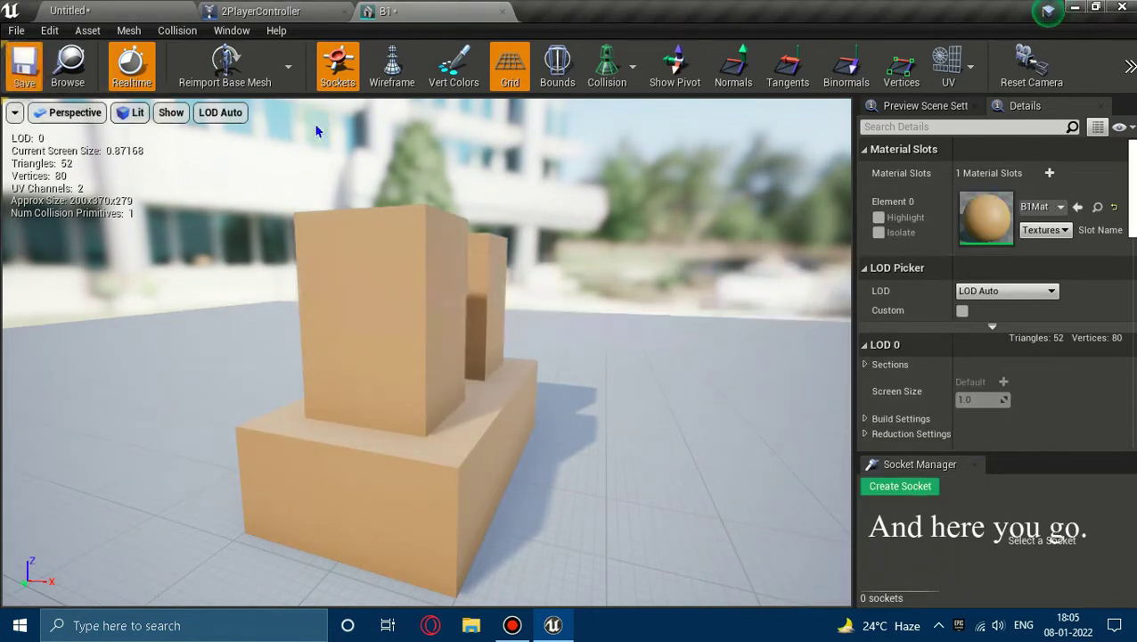
{"action": "left_click", "coordinate": [502, 18]}
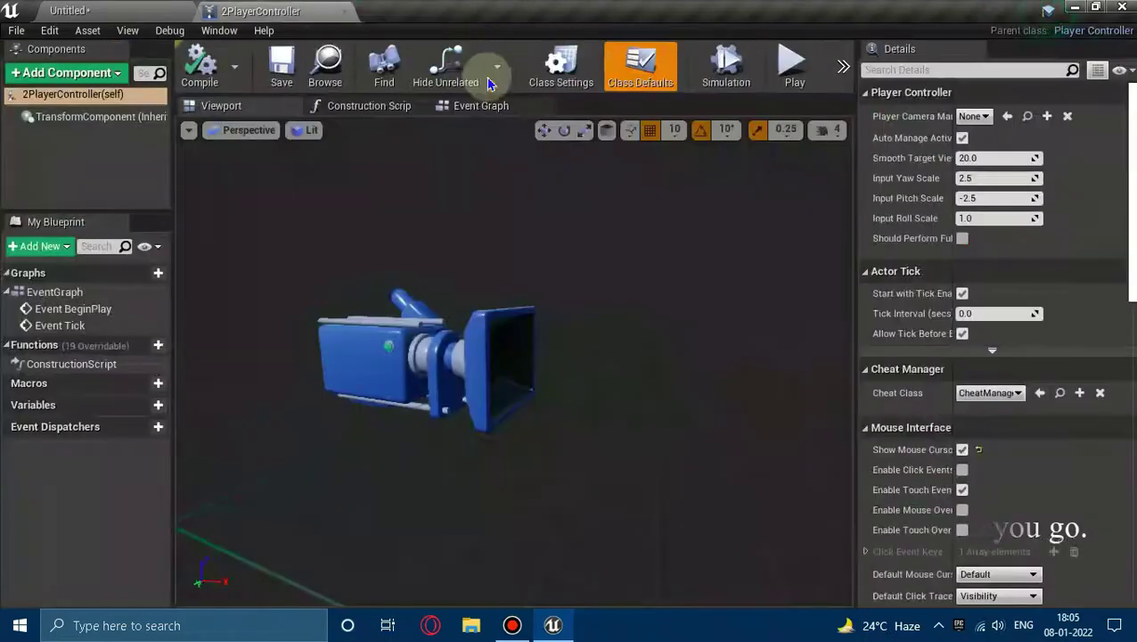
Step: Assign B3Mat to the B3 mesh, save it, and return to folder 2
{"action": "left_click", "coordinate": [353, 16]}
{"action": "left_click", "coordinate": [343, 15]}
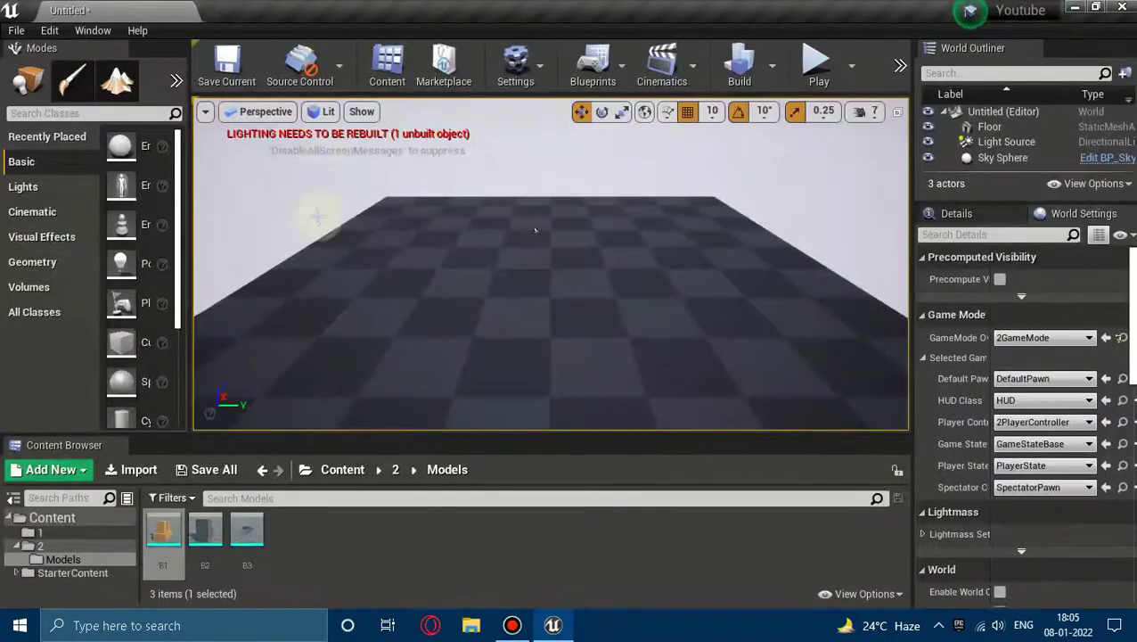
{"action": "double_click", "coordinate": [204, 539]}
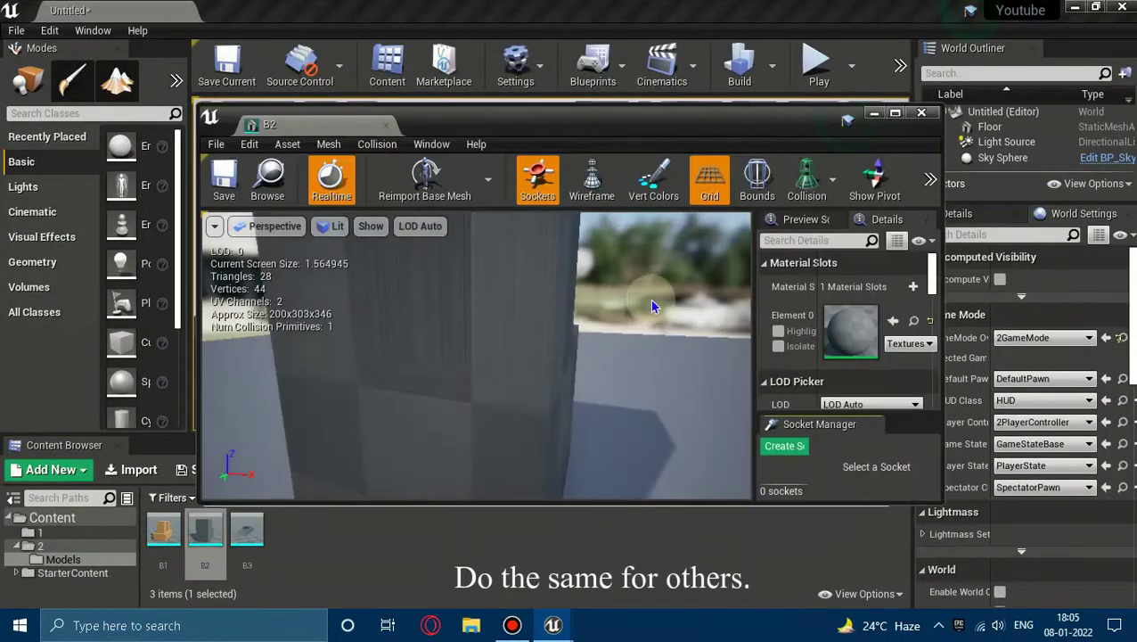
{"action": "scroll", "coordinate": [542, 310], "scroll_direction": "down", "scroll_amount": 2}
{"action": "scroll", "coordinate": [542, 310], "scroll_direction": "down", "scroll_amount": 2}
{"action": "scroll", "coordinate": [542, 312], "scroll_direction": "down", "scroll_amount": 2}
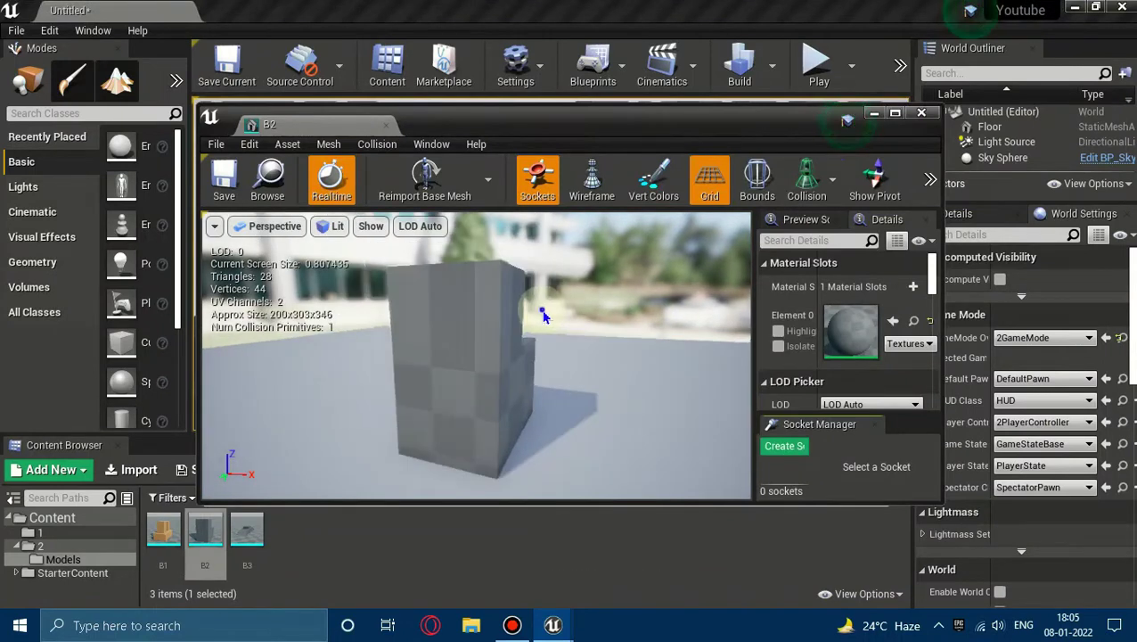
{"action": "left_click", "coordinate": [840, 445]}
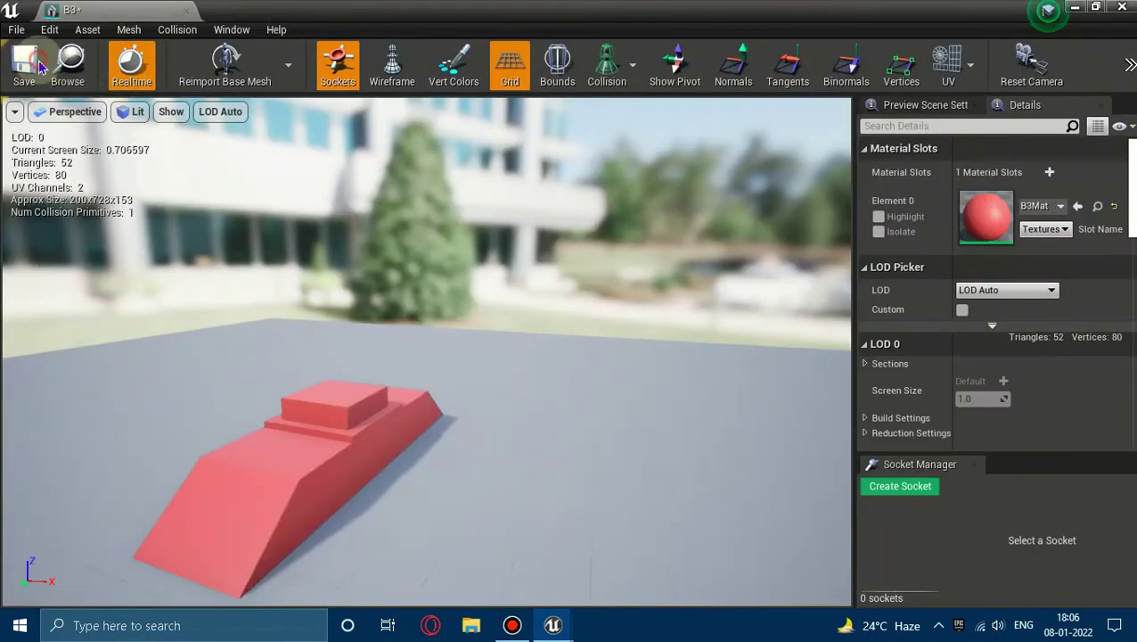
{"action": "key", "text": "ctrl+s"}
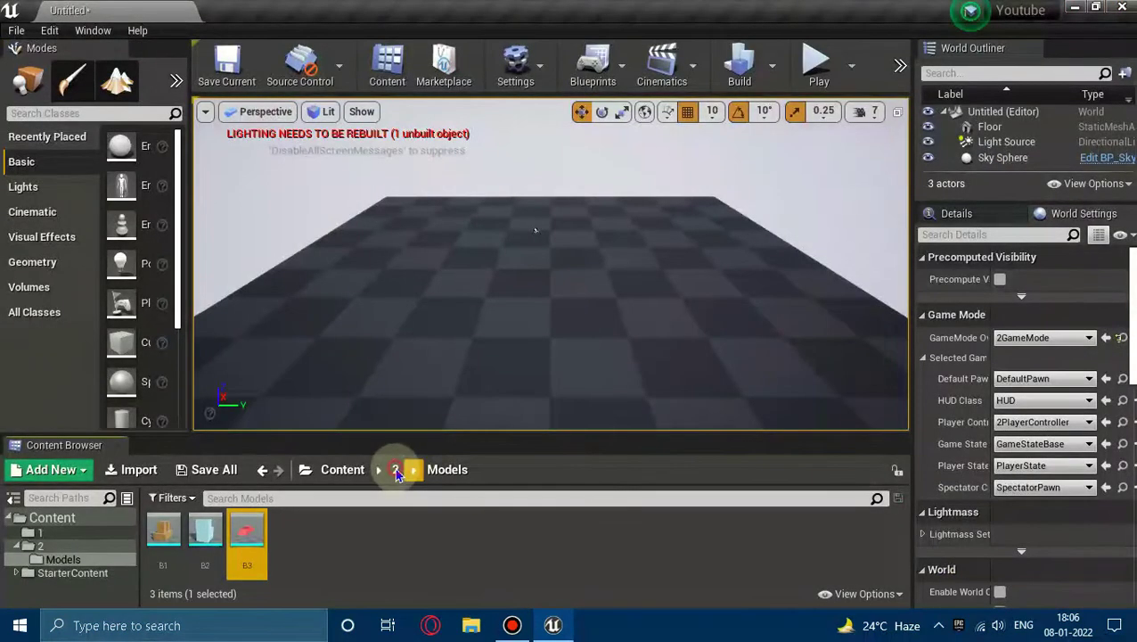
{"action": "left_click", "coordinate": [396, 473]}
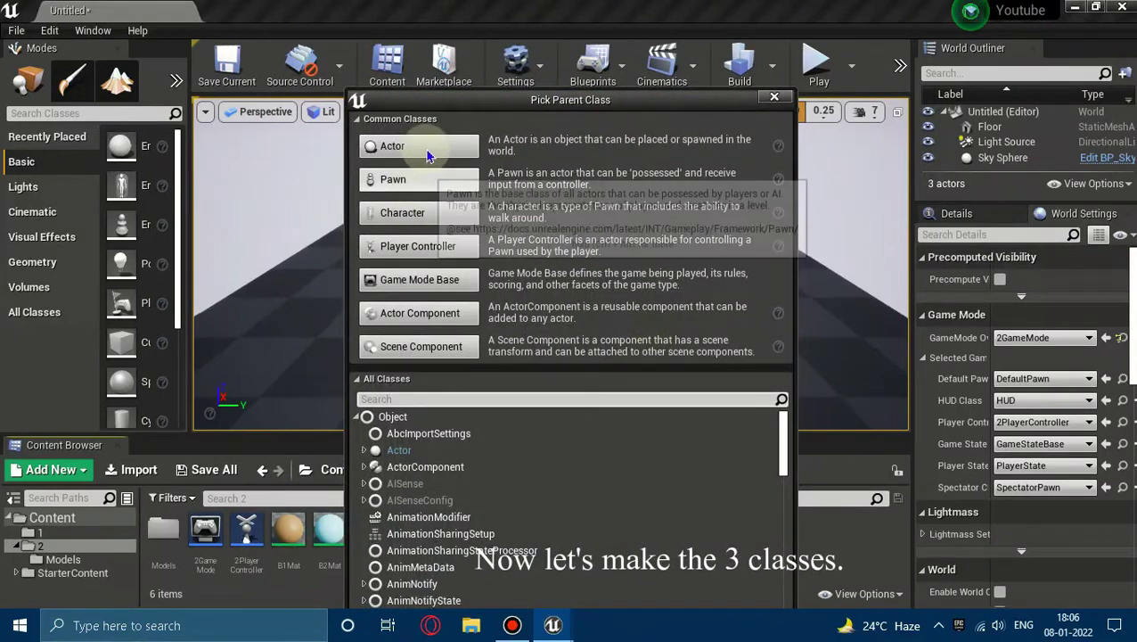
Step: Create an Actor-based blueprint named PlaceableObject
{"action": "left_click", "coordinate": [435, 144]}
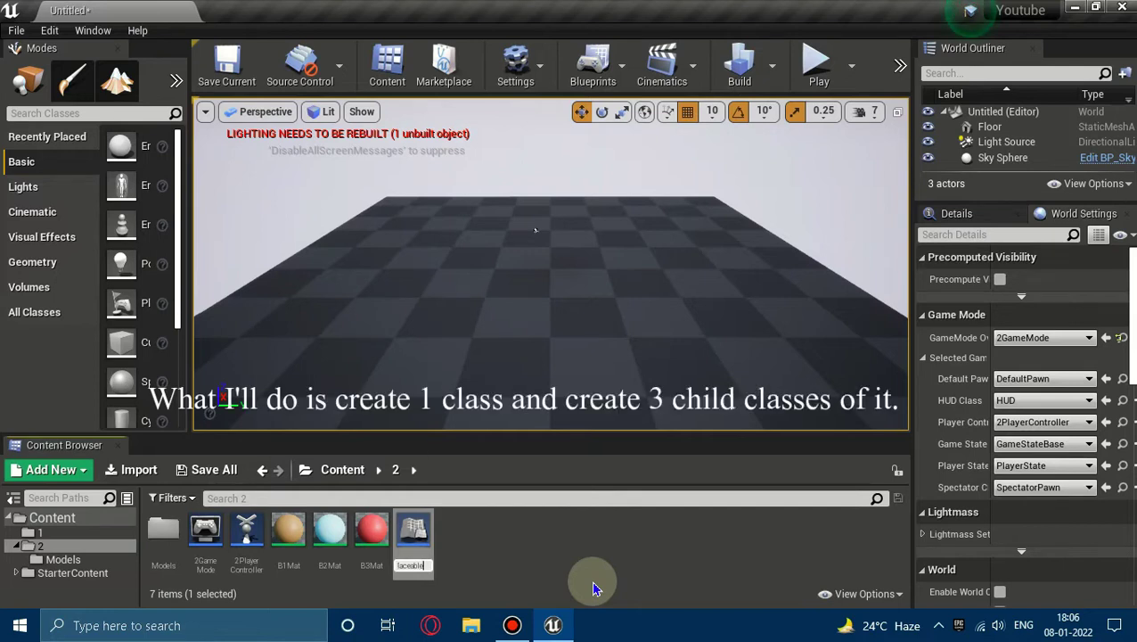
{"action": "type", "text": "ject"}
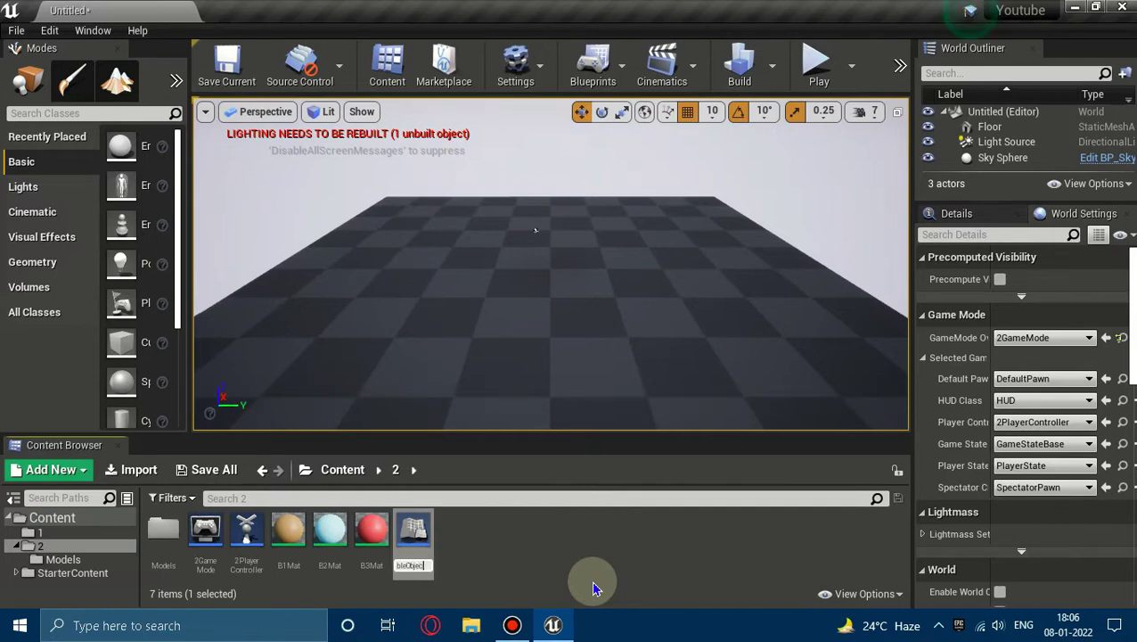
{"action": "key", "text": "Return"}
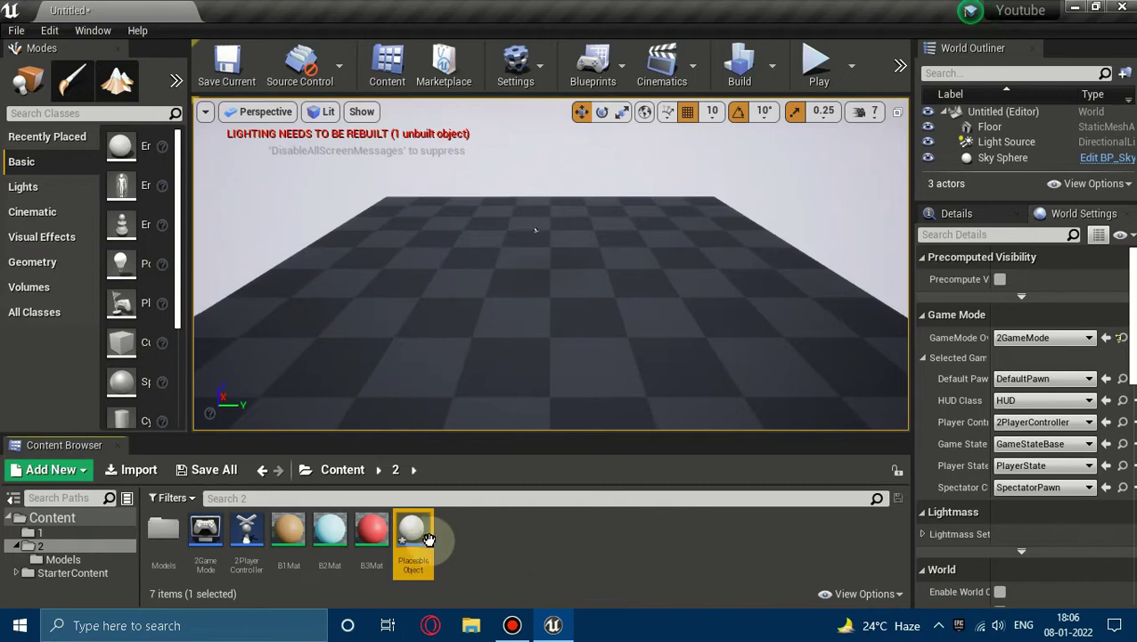
Step: Create child blueprints B1, B2 and B3 of PlaceableObject and save all new assets
{"action": "right_click", "coordinate": [417, 508]}
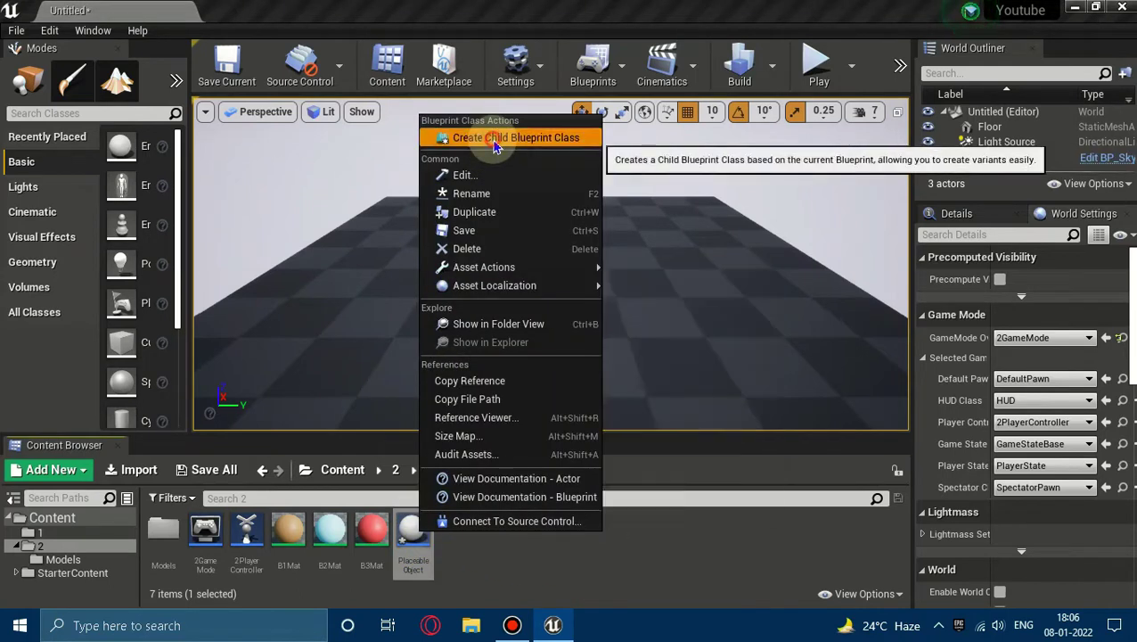
{"action": "left_click", "coordinate": [499, 137]}
{"action": "type", "text": "B1"}
{"action": "key", "text": "Return"}
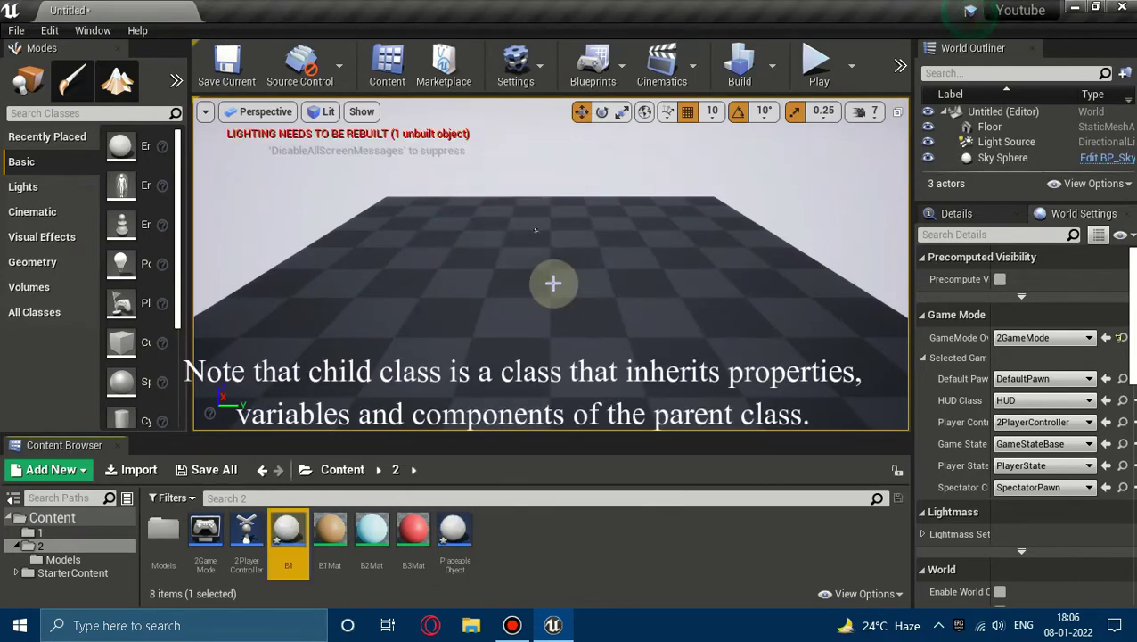
{"action": "right_click", "coordinate": [455, 528]}
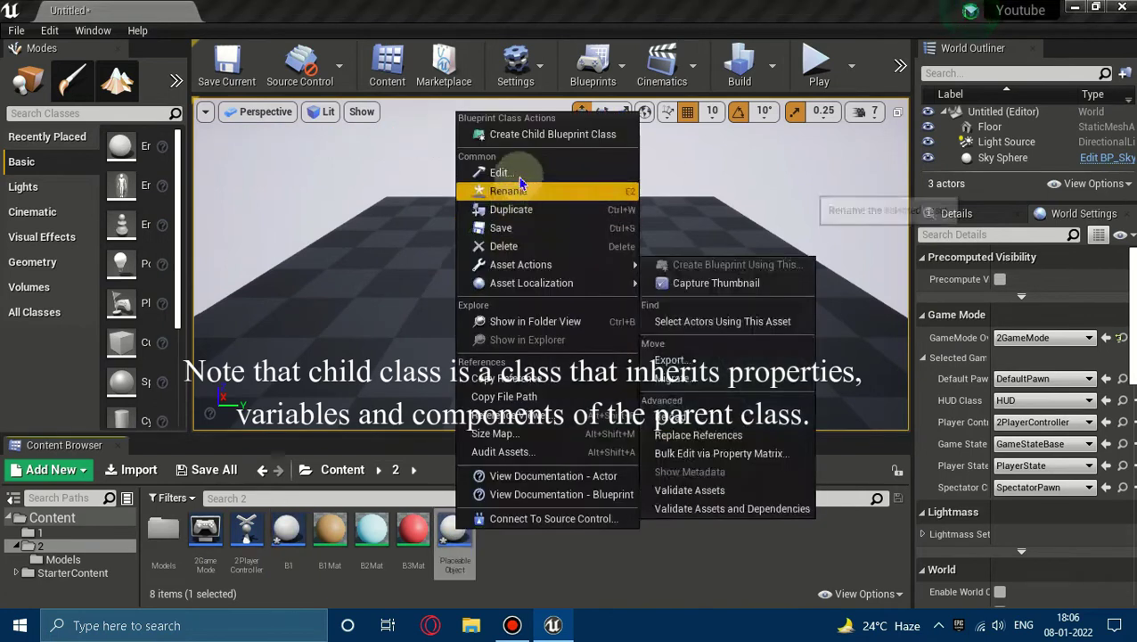
{"action": "left_click", "coordinate": [535, 135]}
{"action": "type", "text": "B2"}
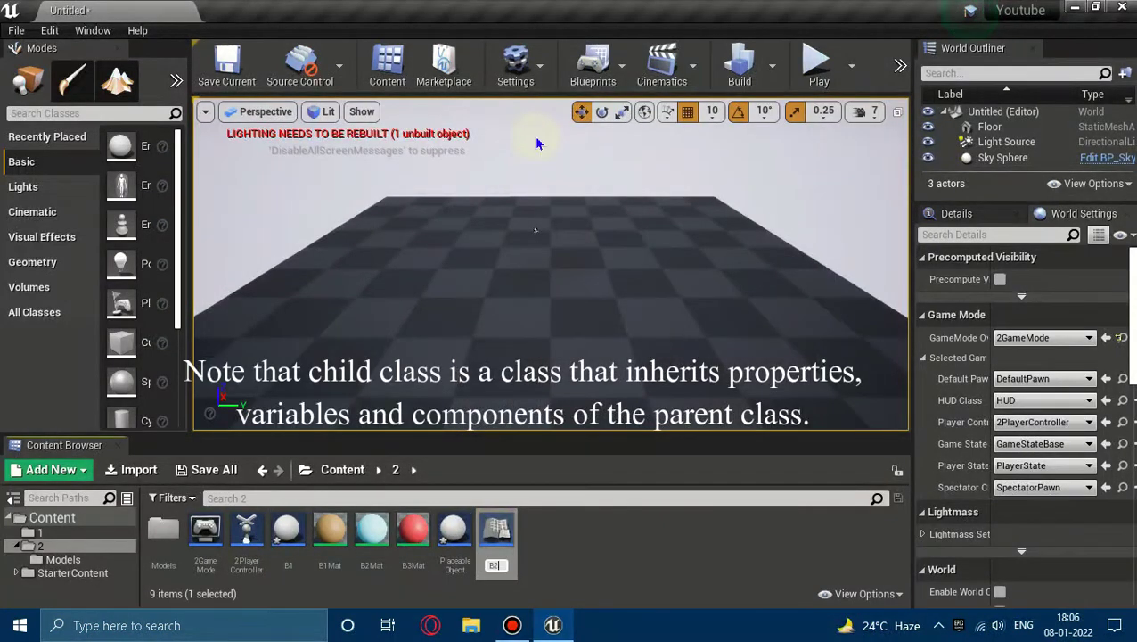
{"action": "key", "text": "Return"}
{"action": "right_click", "coordinate": [495, 508]}
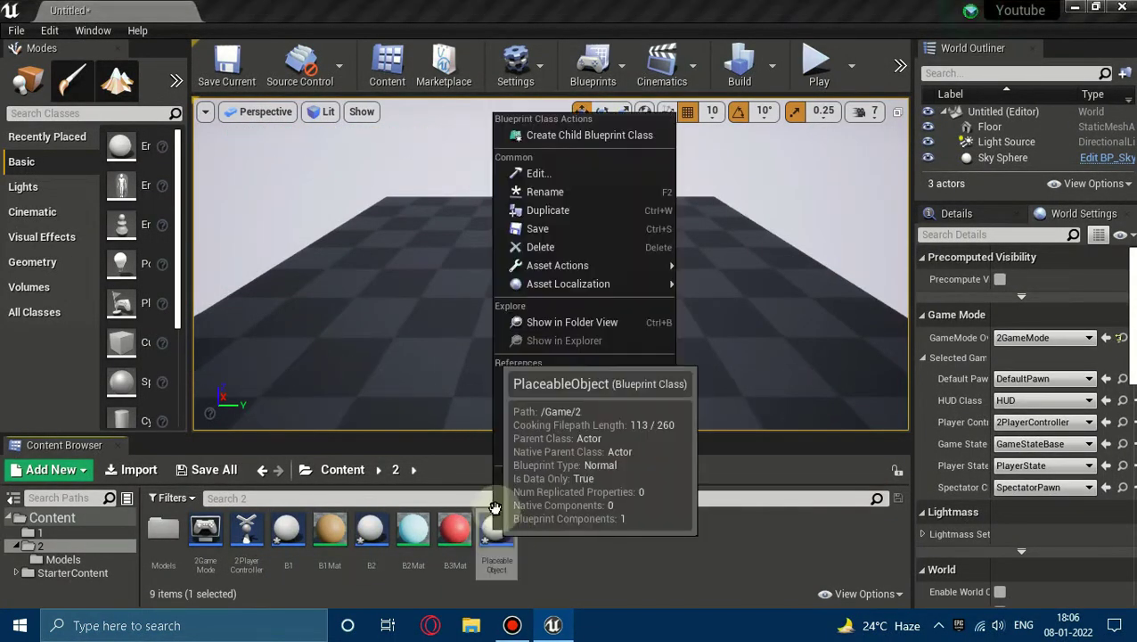
{"action": "left_click", "coordinate": [214, 470]}
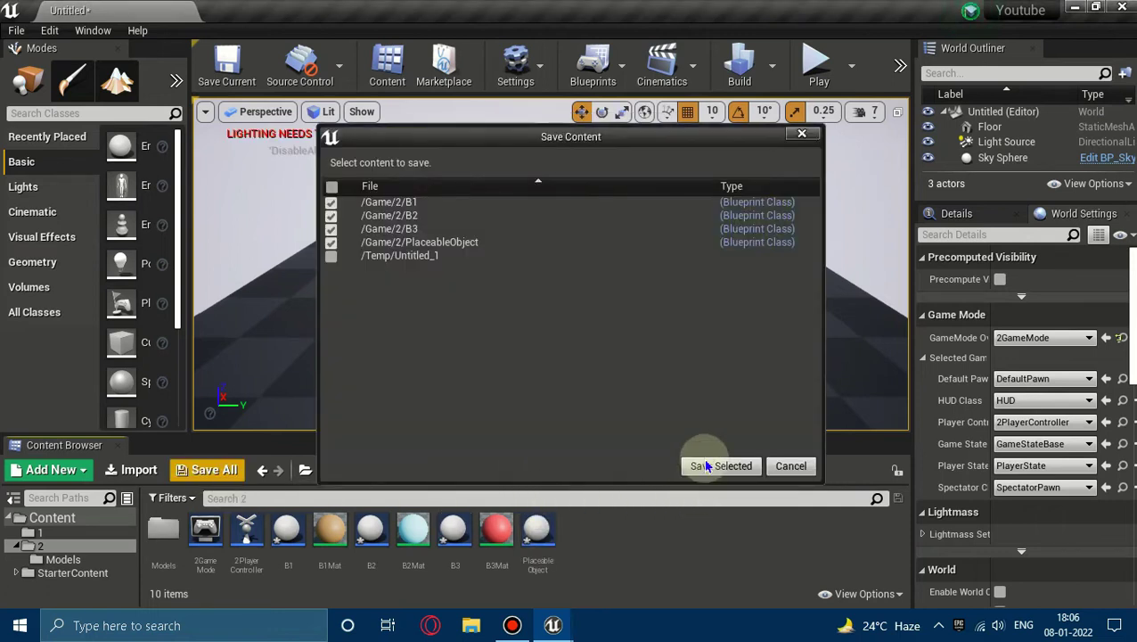
{"action": "left_click", "coordinate": [707, 467]}
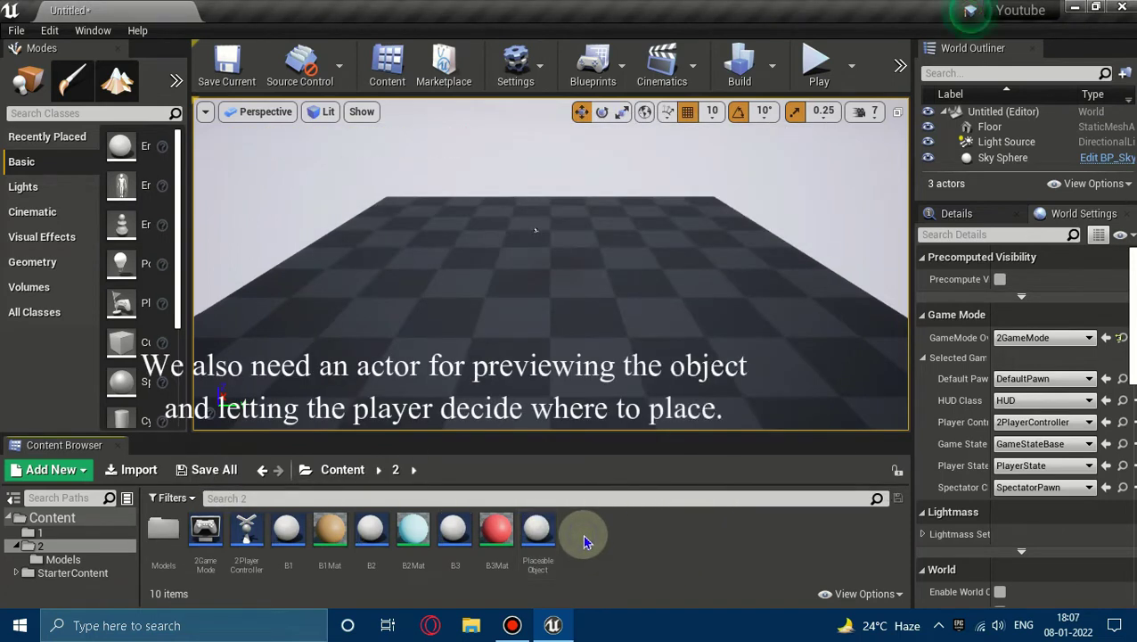
Step: Add a Blueprint Class with Actor as parent, named PlacementPreview, to the 2 folder
{"action": "right_click", "coordinate": [586, 541]}
{"action": "left_click", "coordinate": [642, 190]}
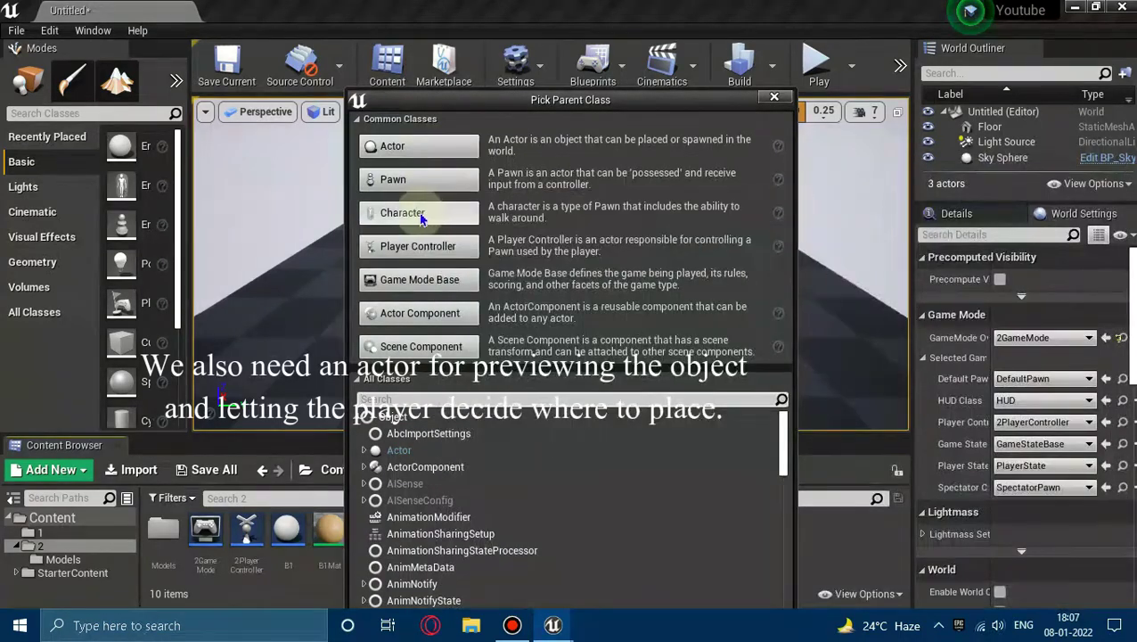
{"action": "left_click", "coordinate": [419, 147]}
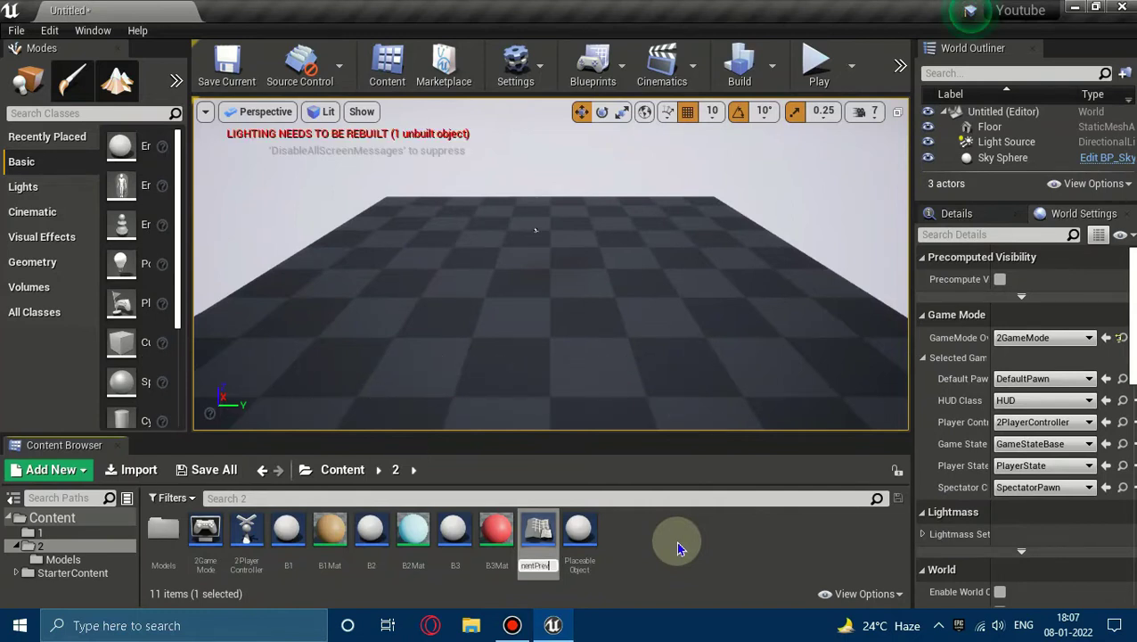
{"action": "type", "text": "iew"}
{"action": "key", "text": "Return"}
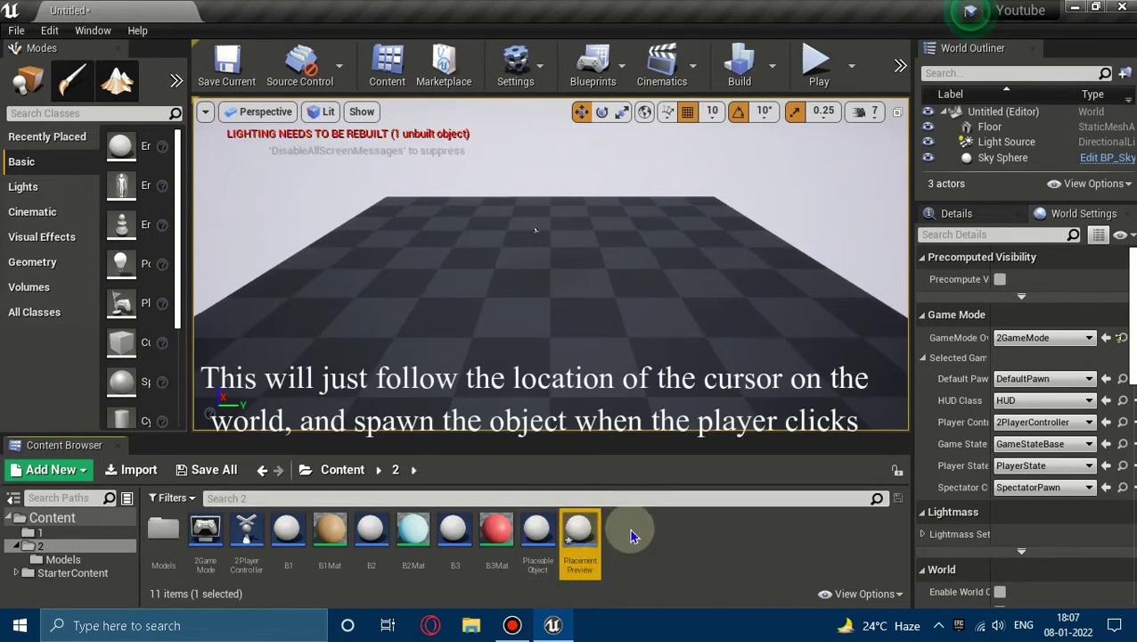
{"action": "left_click_drag", "start_coordinate": [579, 535], "coordinate": [523, 321]}
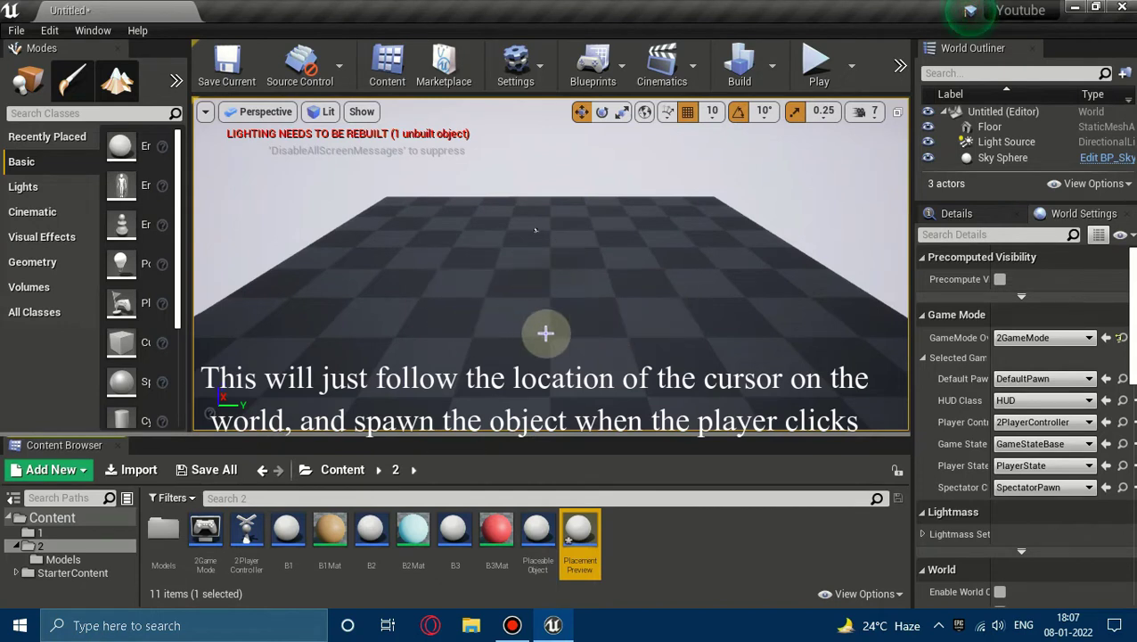
{"action": "left_click_drag", "start_coordinate": [447, 311], "coordinate": [578, 544]}
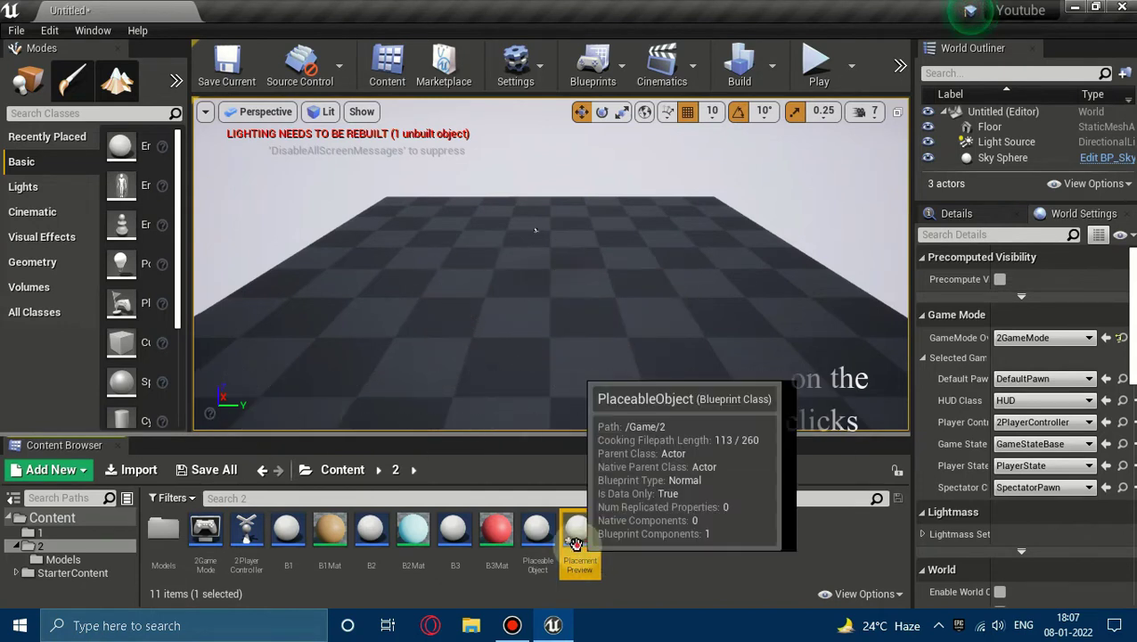
Step: Open PlacementPreview, compile it, and dock its editor tab beside the level
{"action": "double_click", "coordinate": [579, 550]}
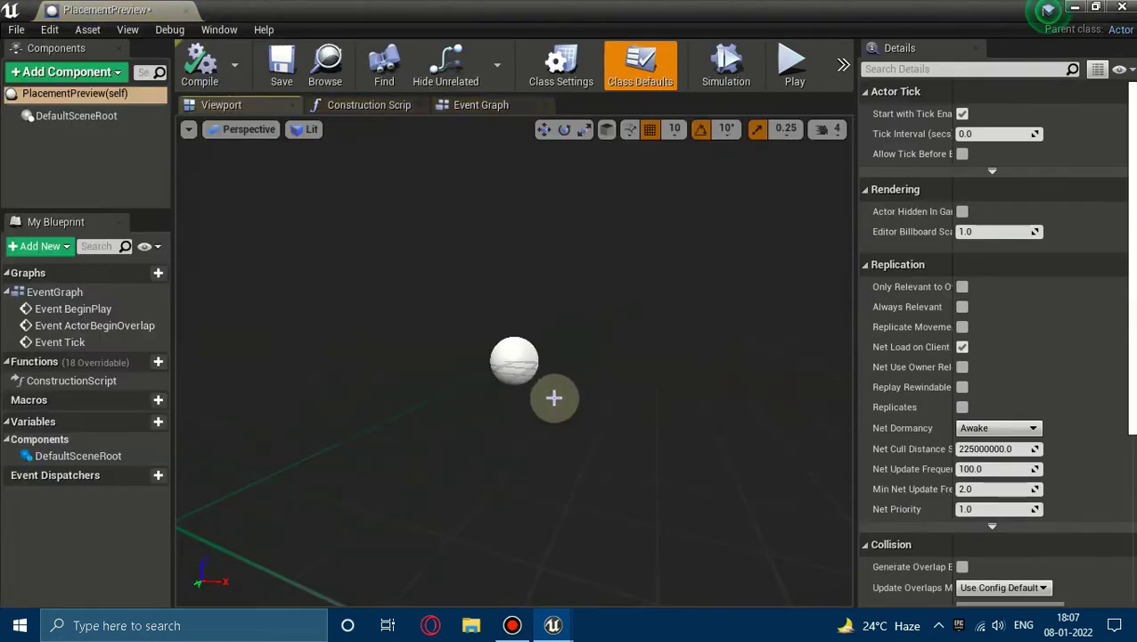
{"action": "left_click", "coordinate": [230, 71]}
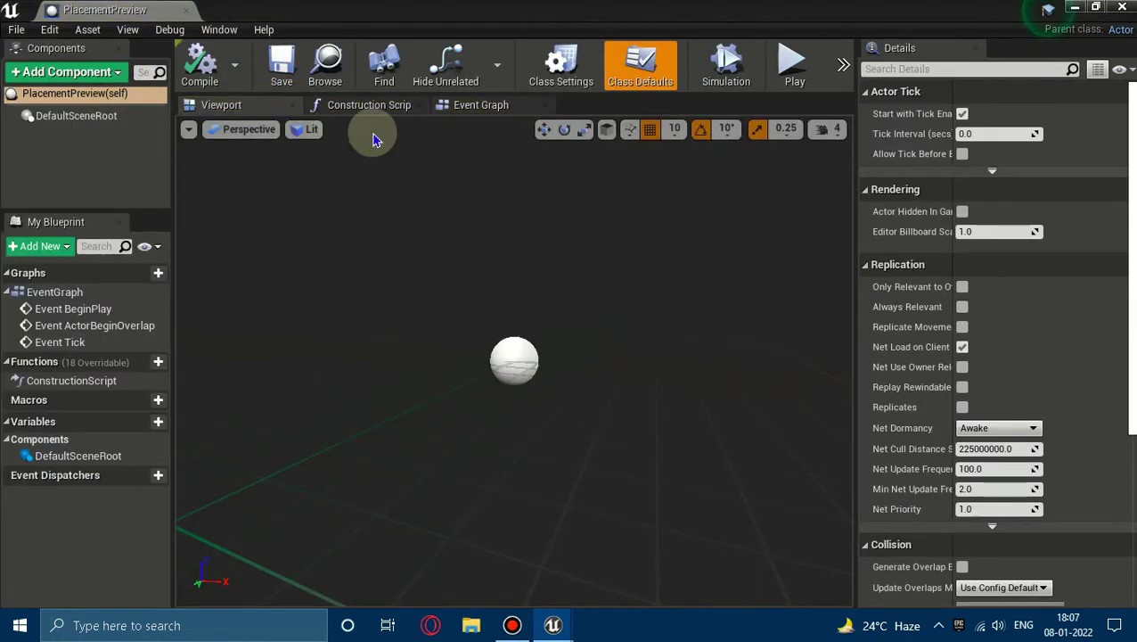
{"action": "left_click_drag", "start_coordinate": [134, 12], "coordinate": [328, 25]}
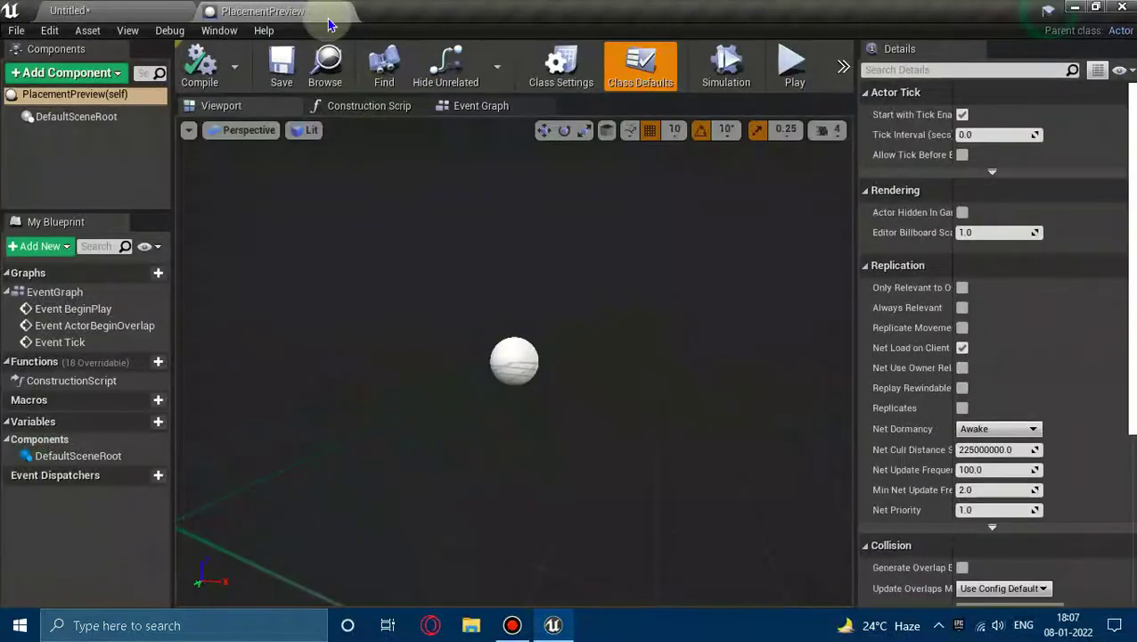
{"action": "left_click", "coordinate": [96, 11]}
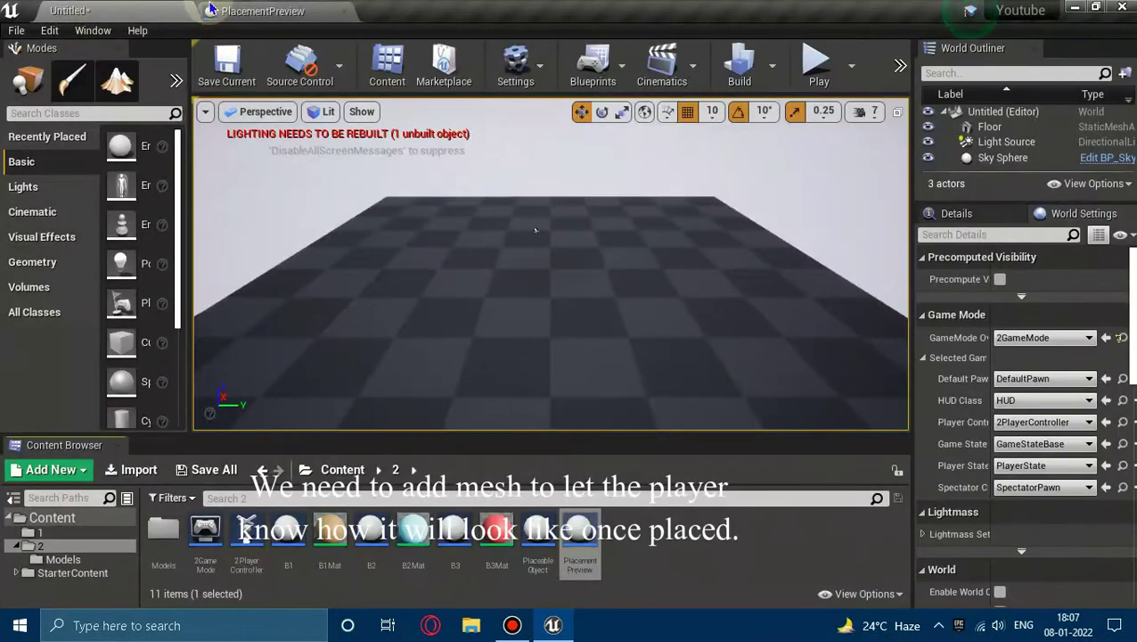
{"action": "left_click", "coordinate": [214, 10]}
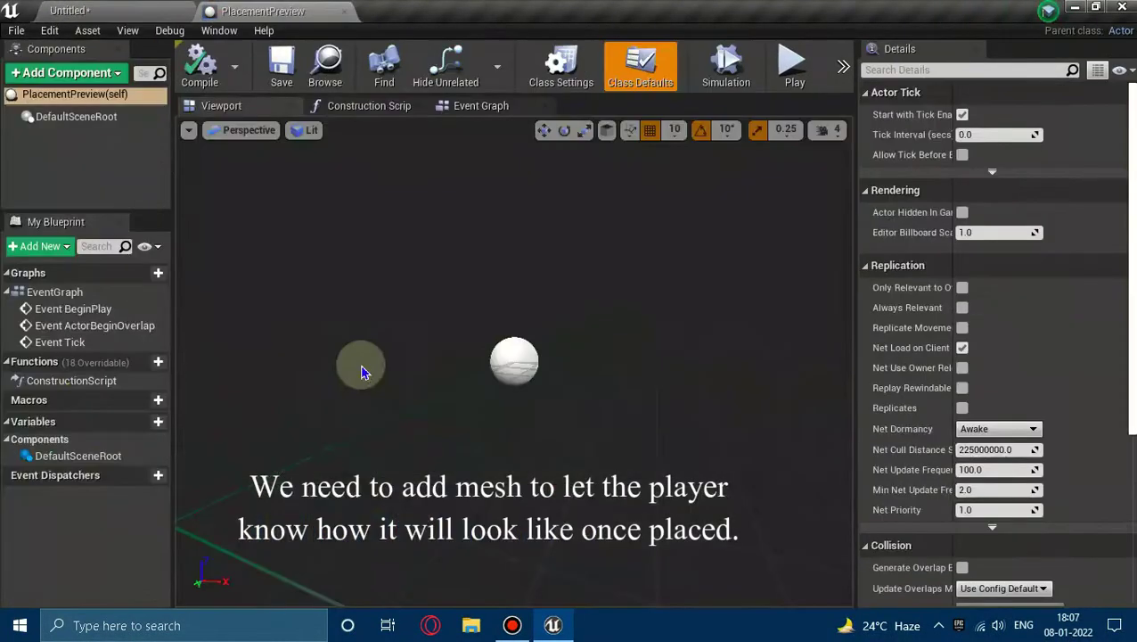
Step: Add a Static Mesh component named StaticMesh to PlacementPreview, then return to the level
{"action": "left_click", "coordinate": [89, 72]}
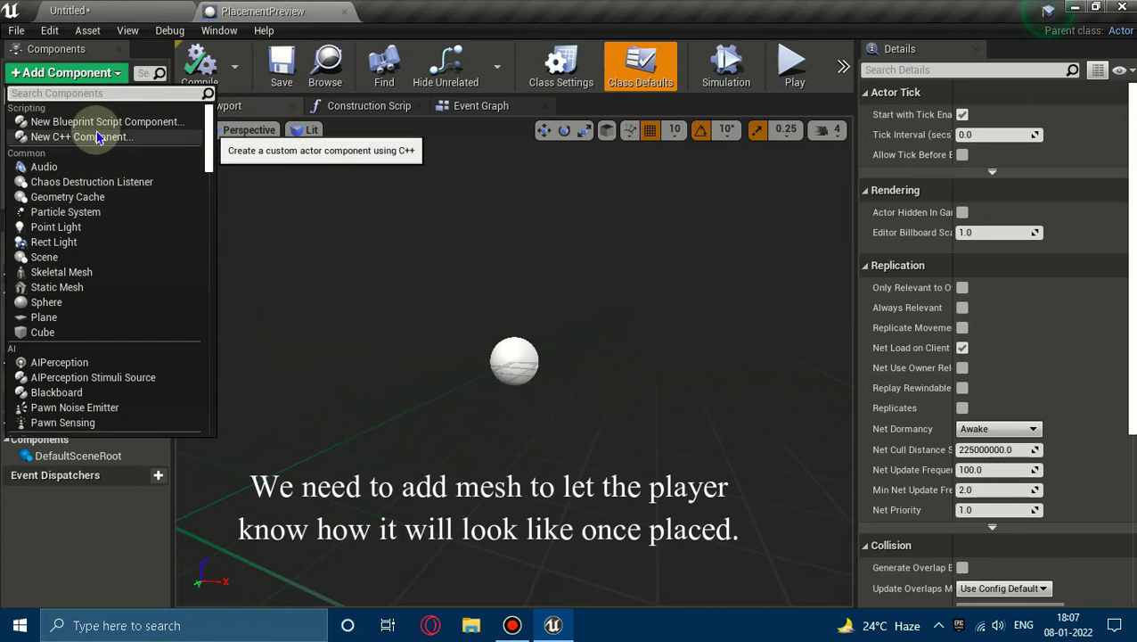
{"action": "type", "text": "static"}
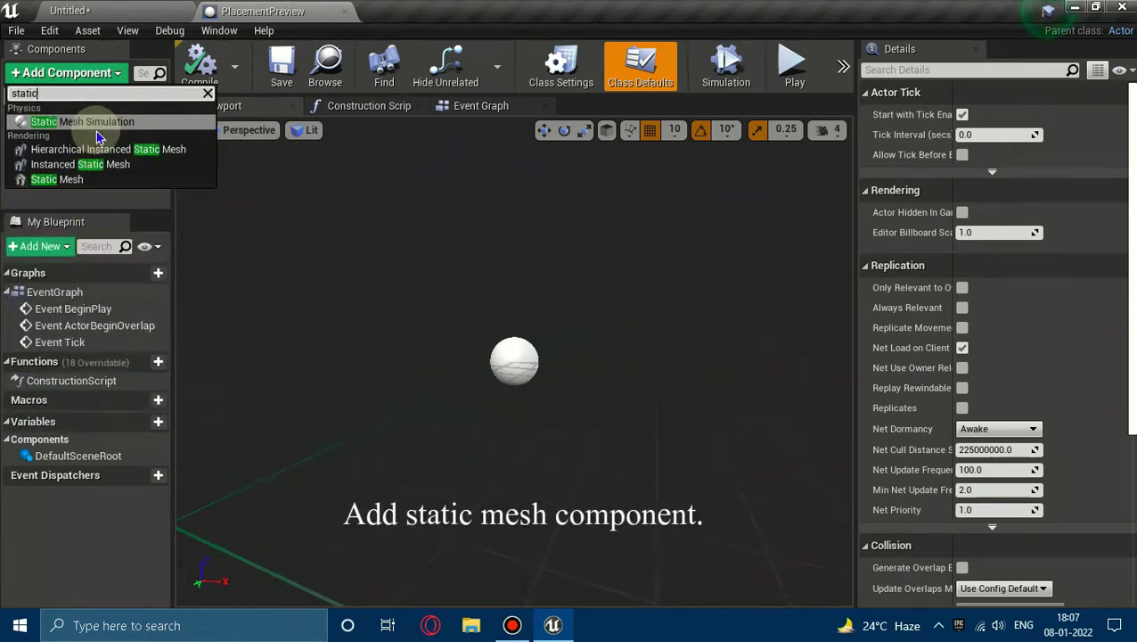
{"action": "left_click", "coordinate": [71, 179]}
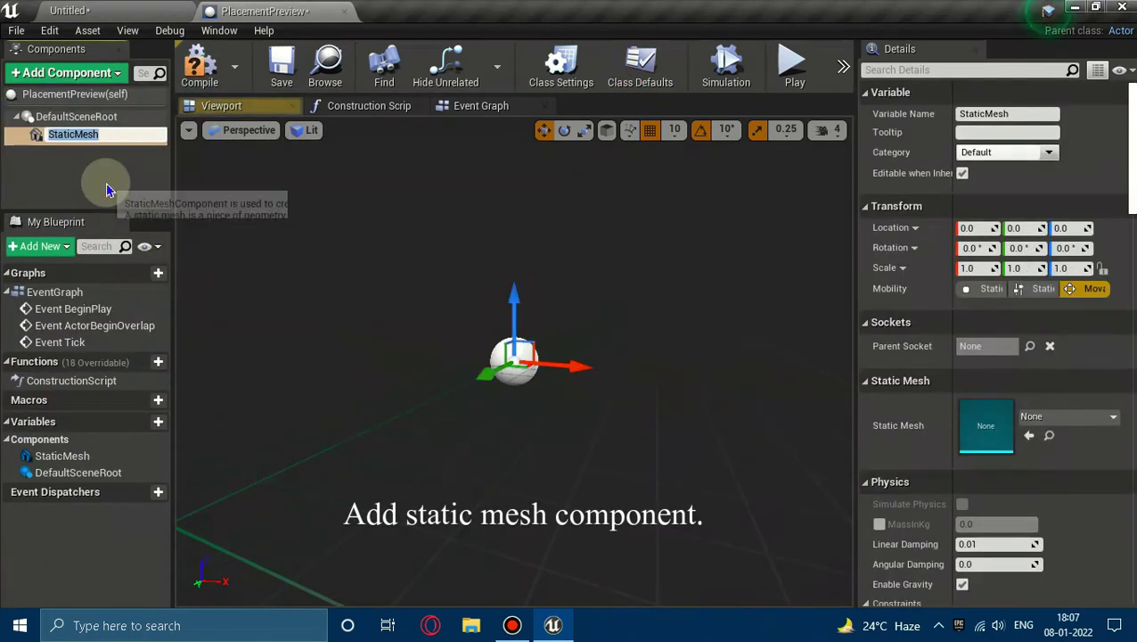
{"action": "key", "text": "Return"}
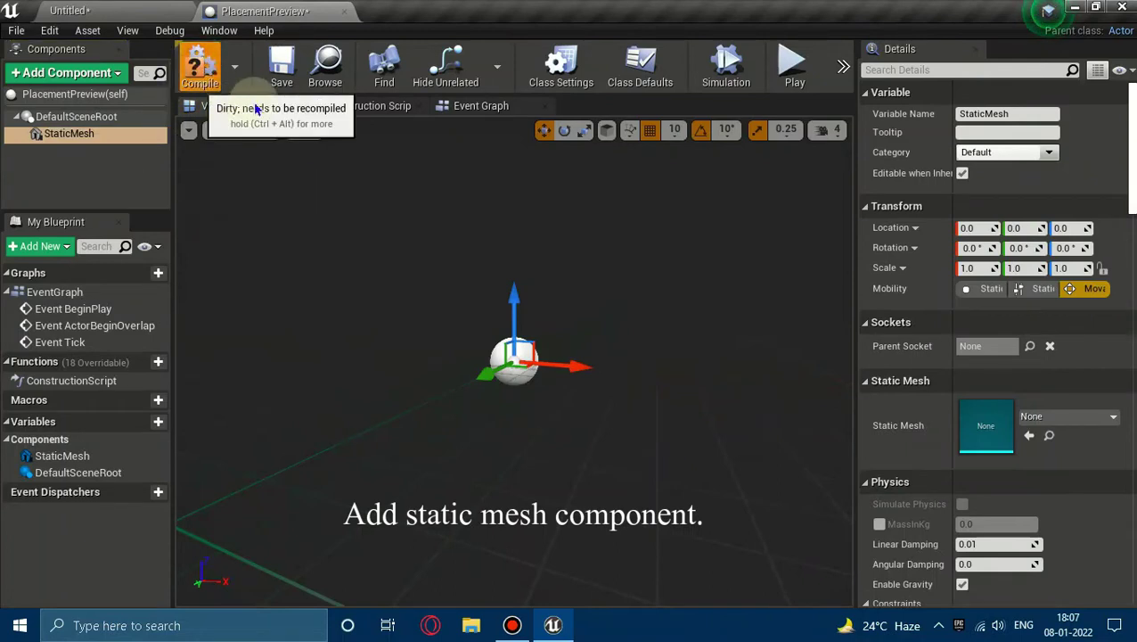
{"action": "left_click", "coordinate": [125, 11]}
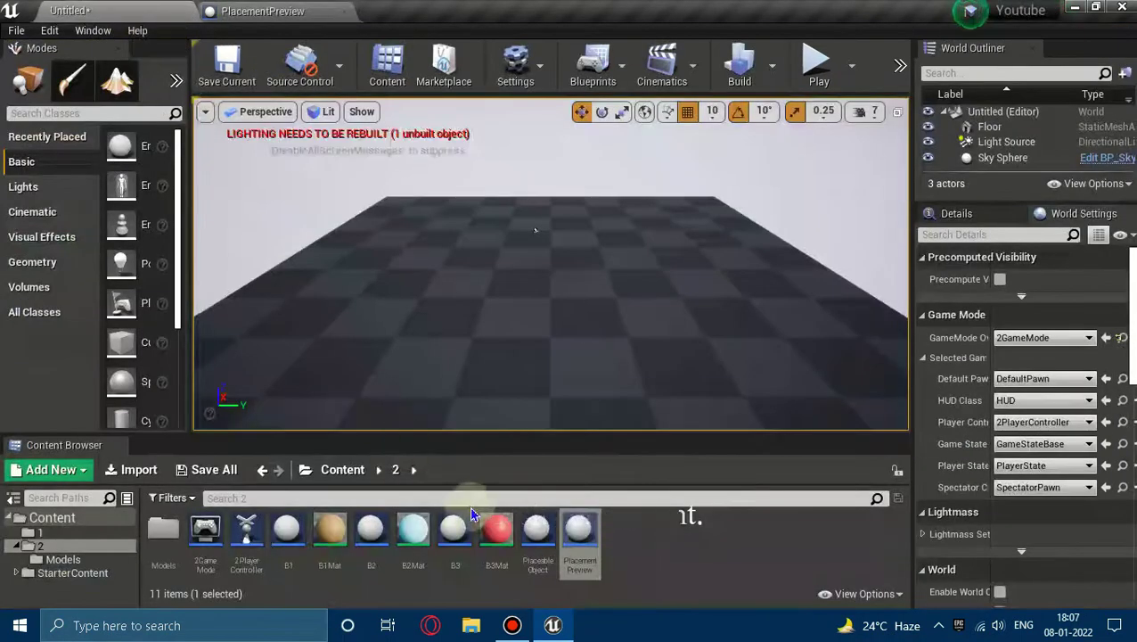
Step: Create a new material asset named ValidPreview in folder 2
{"action": "right_click", "coordinate": [630, 554]}
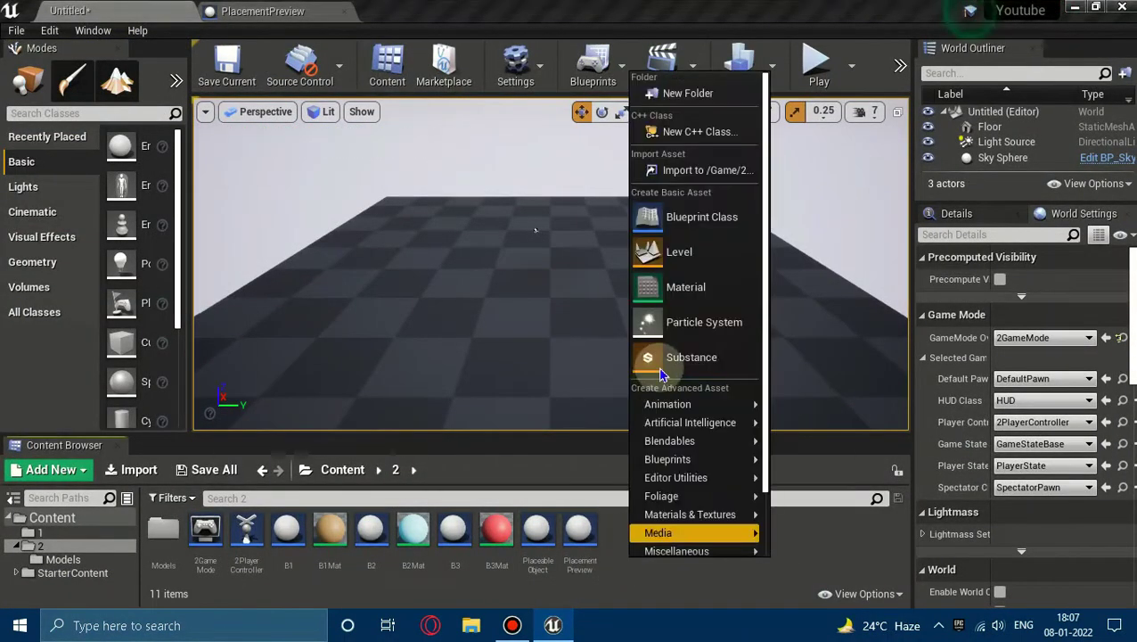
{"action": "left_click", "coordinate": [686, 287]}
{"action": "type", "text": "alidPrevi"}
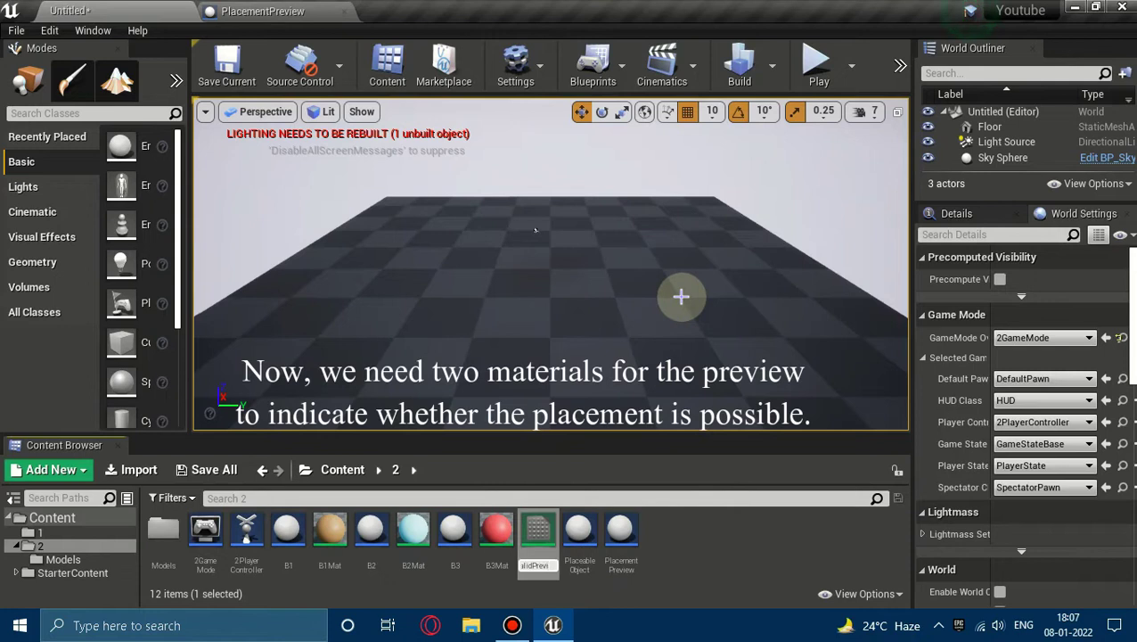
{"action": "key", "text": "Return"}
{"action": "key", "text": "Return"}
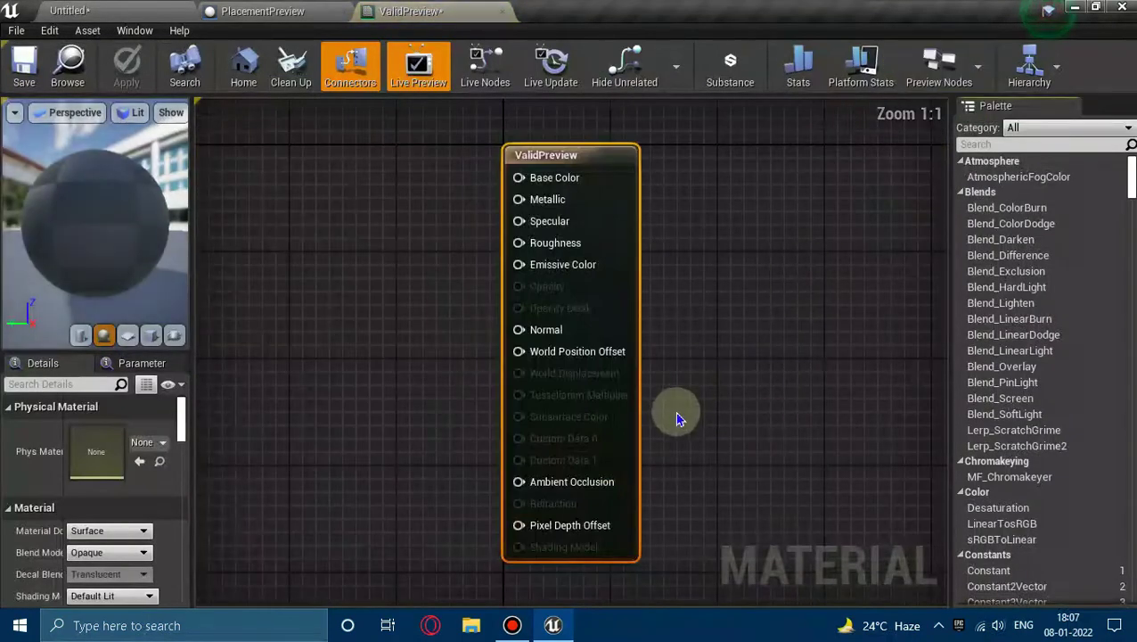
Step: Add a Constant3Vector node to the ValidPreview graph and wire it to Base Color
{"action": "left_click", "coordinate": [383, 357]}
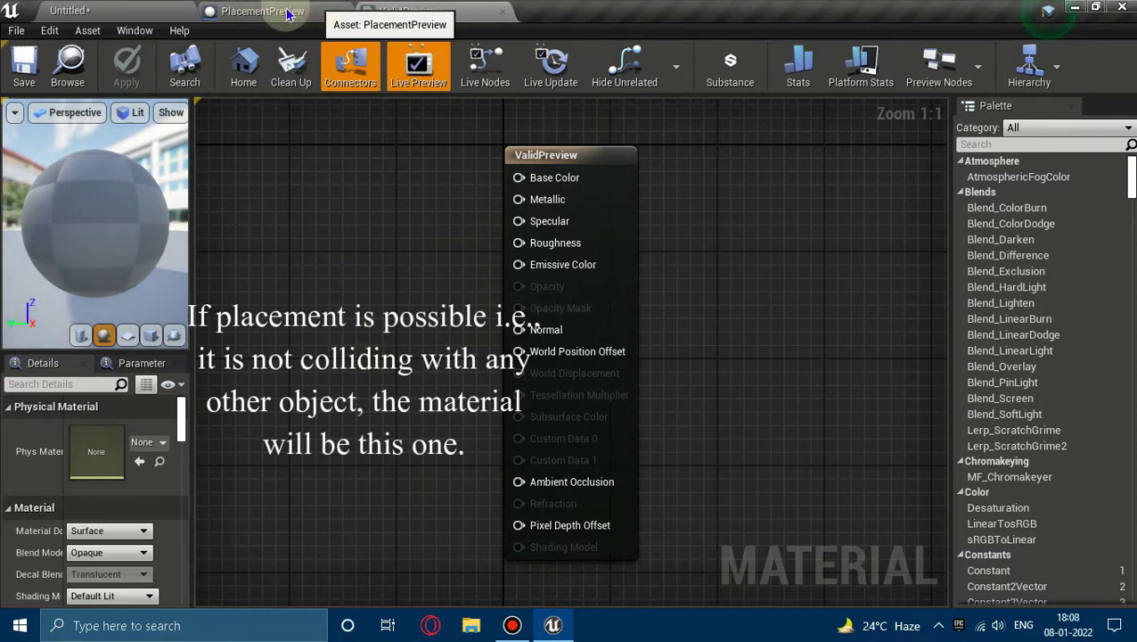
{"action": "left_click", "coordinate": [154, 9]}
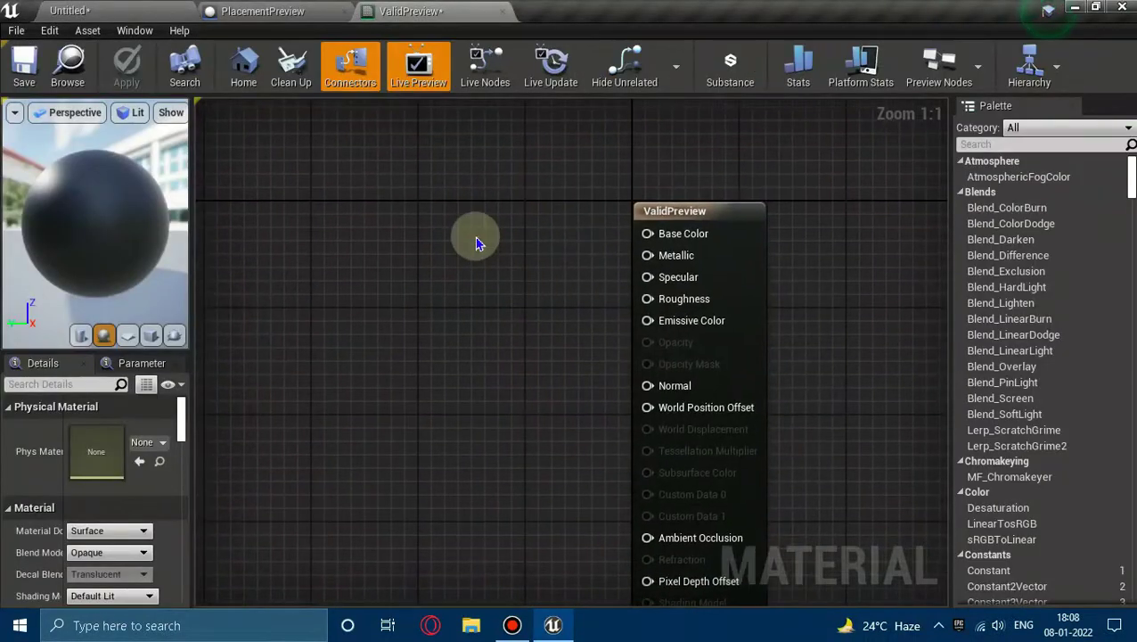
{"action": "left_click", "coordinate": [450, 220]}
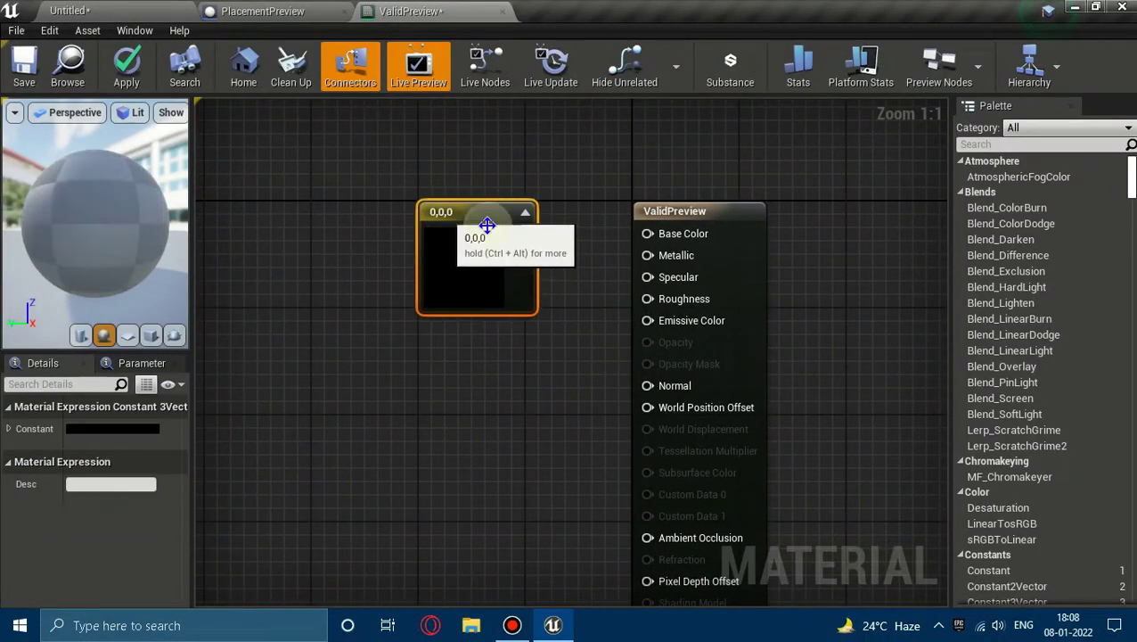
{"action": "left_click_drag", "start_coordinate": [526, 237], "coordinate": [648, 234]}
Step: Set the constant's colour to bright cyan (0, 0.897, 1)
{"action": "double_click", "coordinate": [460, 256]}
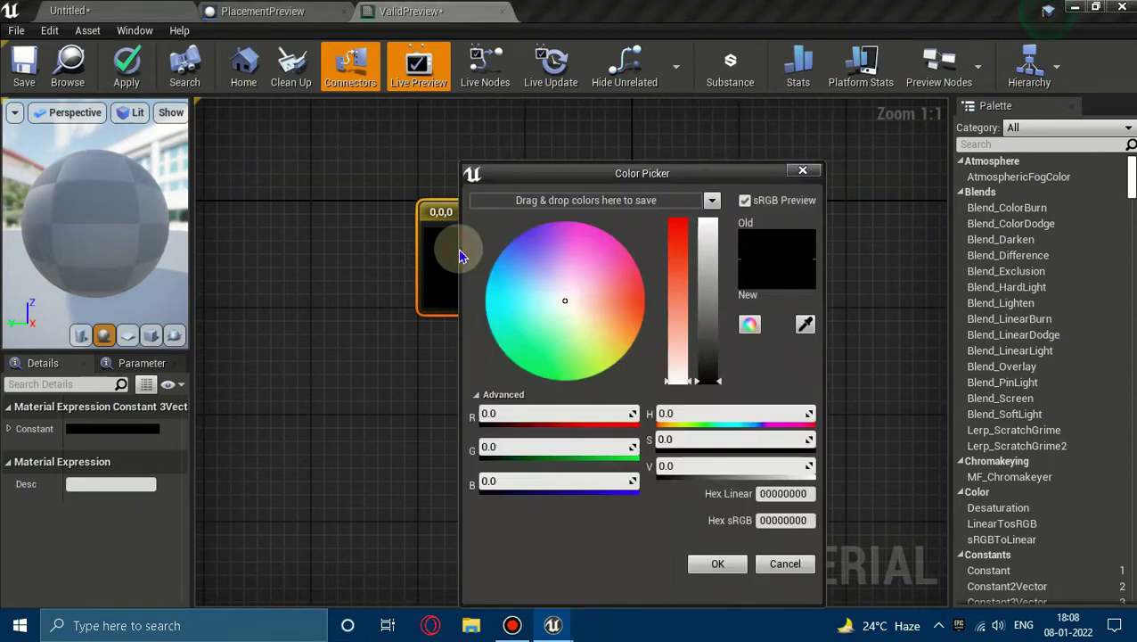
{"action": "left_click_drag", "start_coordinate": [540, 311], "coordinate": [529, 298]}
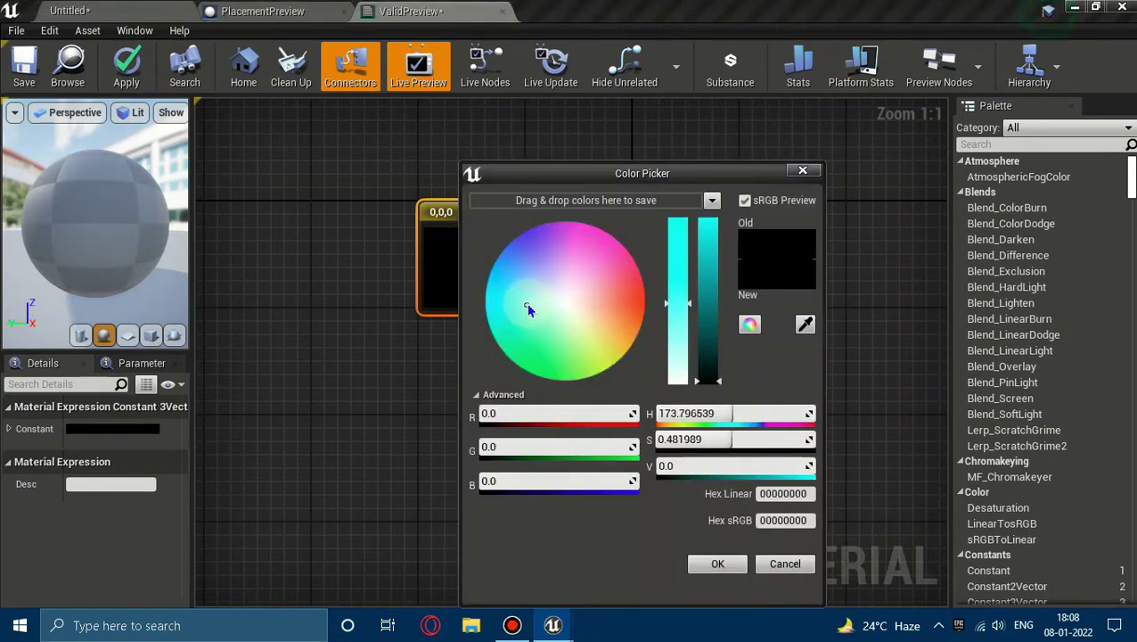
{"action": "left_click", "coordinate": [707, 252]}
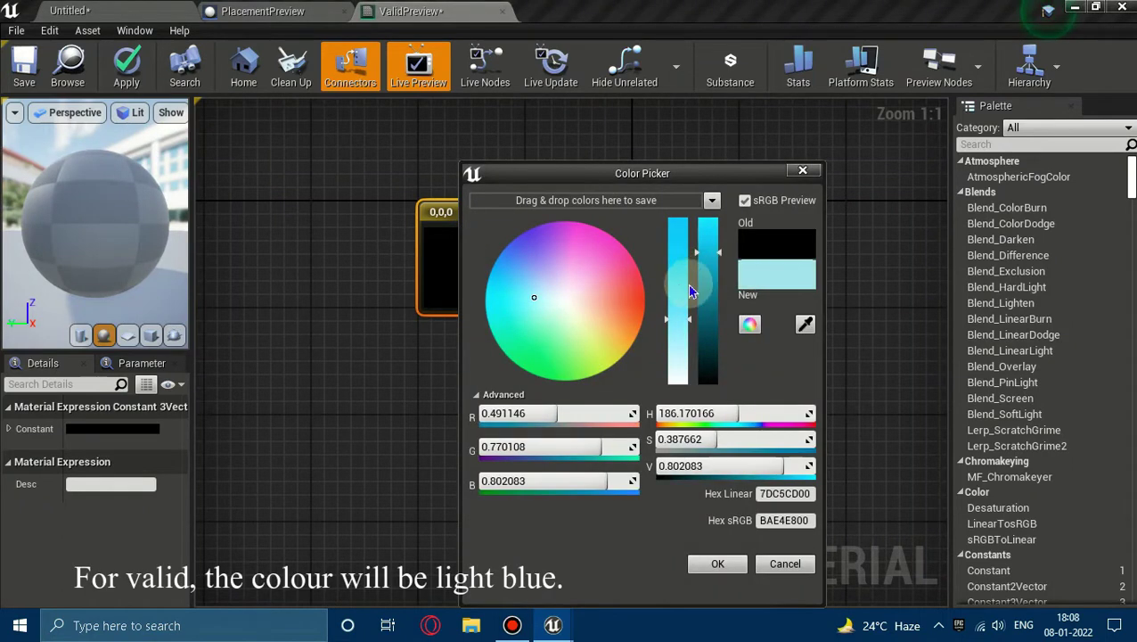
{"action": "left_click_drag", "start_coordinate": [679, 286], "coordinate": [680, 221]}
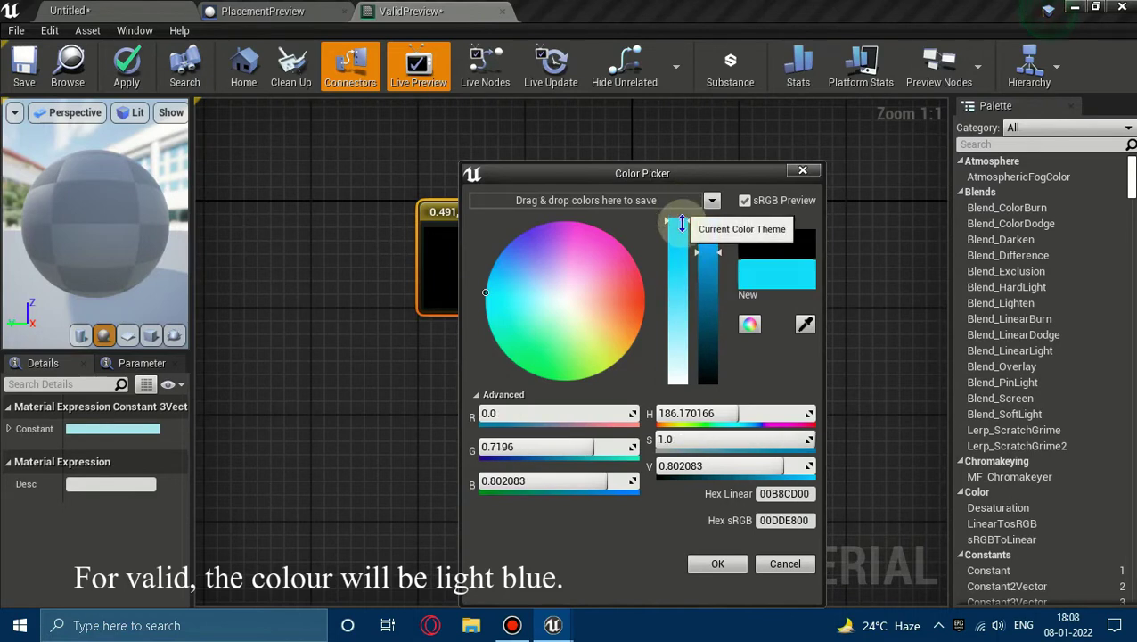
{"action": "left_click", "coordinate": [706, 225]}
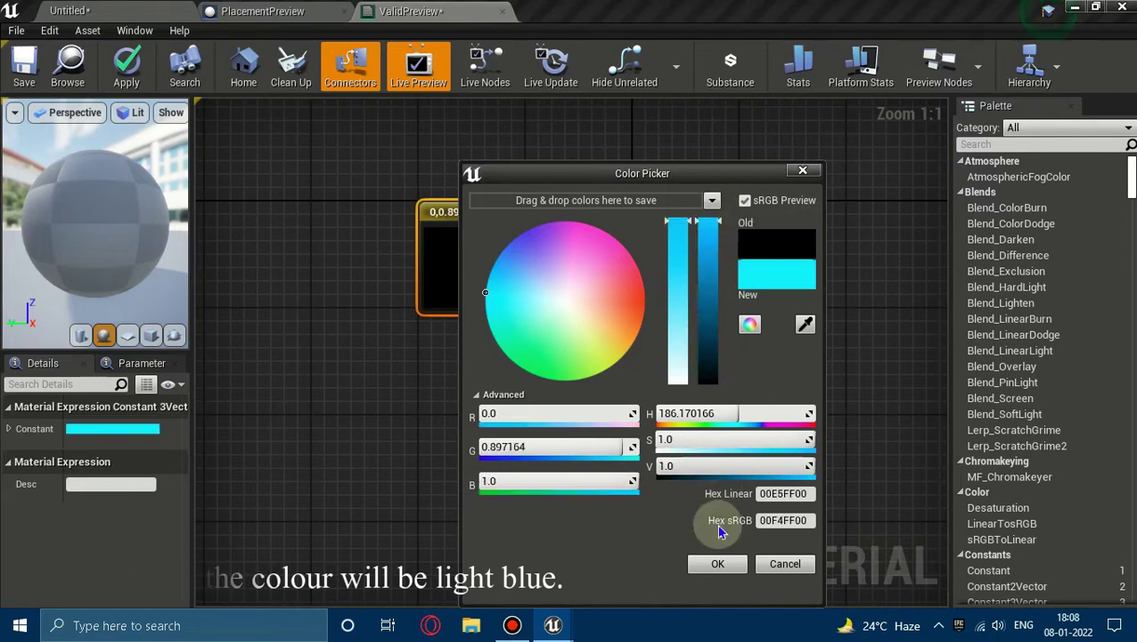
{"action": "left_click", "coordinate": [711, 564]}
{"action": "left_click", "coordinate": [533, 386]}
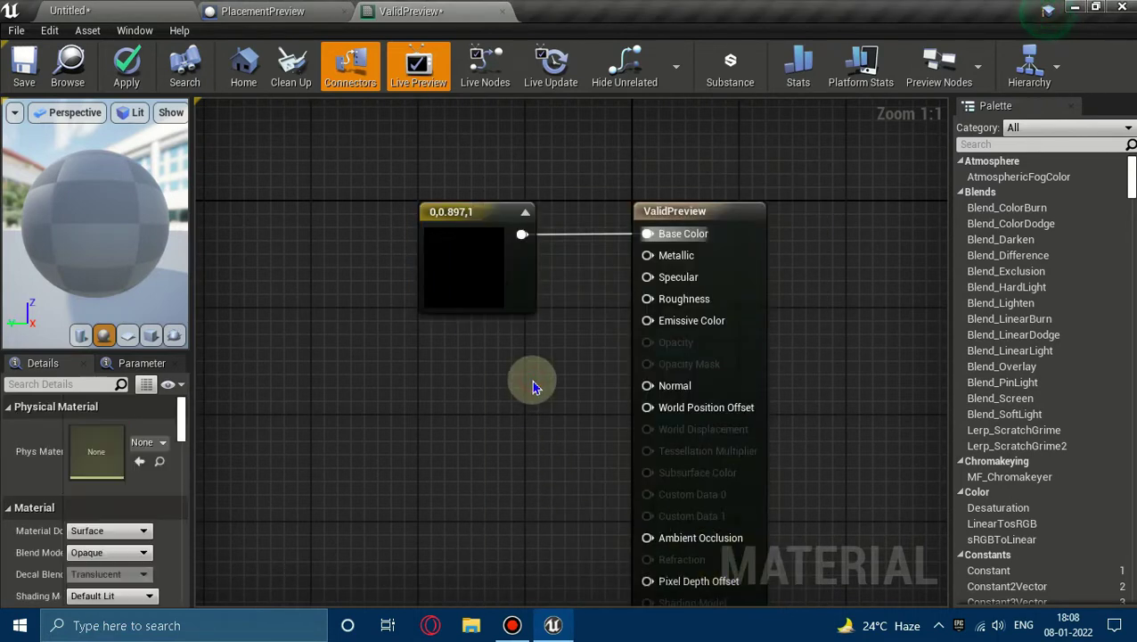
Step: Set ValidPreview's Blend Mode to Translucent in the result node's Details panel
{"action": "right_click_drag", "start_coordinate": [533, 386], "coordinate": [485, 367]}
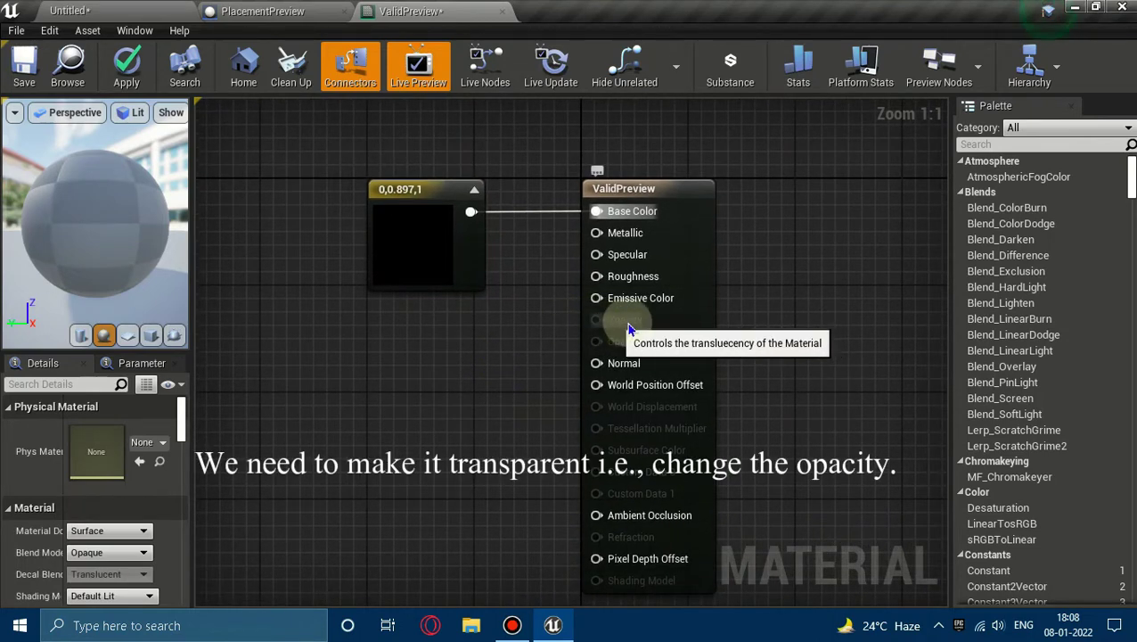
{"action": "left_click", "coordinate": [685, 280]}
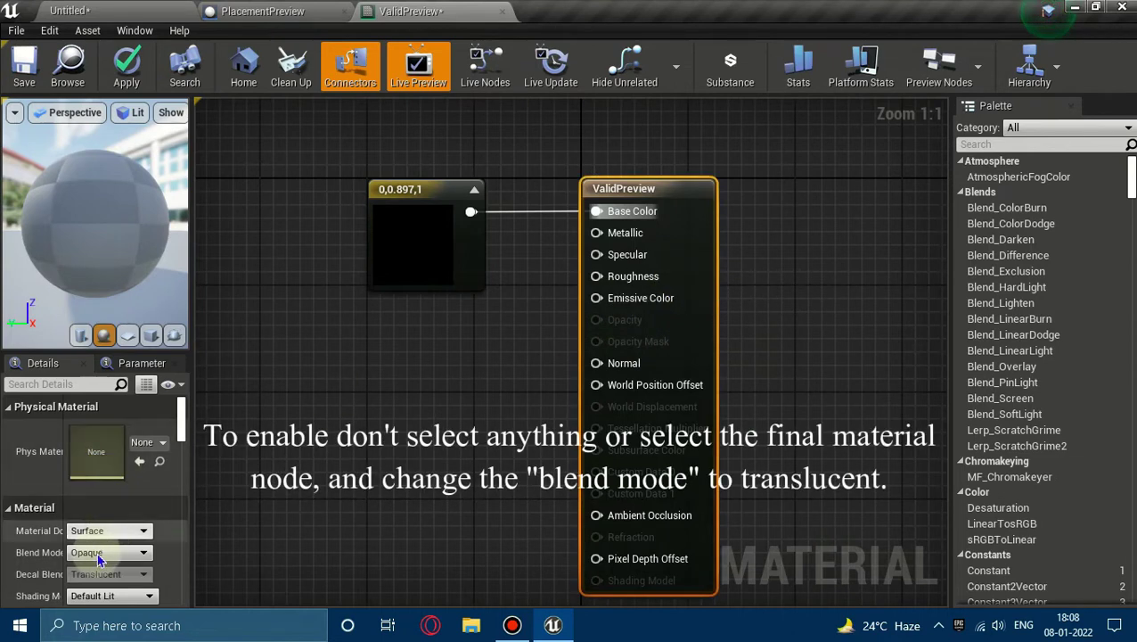
{"action": "scroll", "coordinate": [71, 517], "scroll_direction": "down", "scroll_amount": 1}
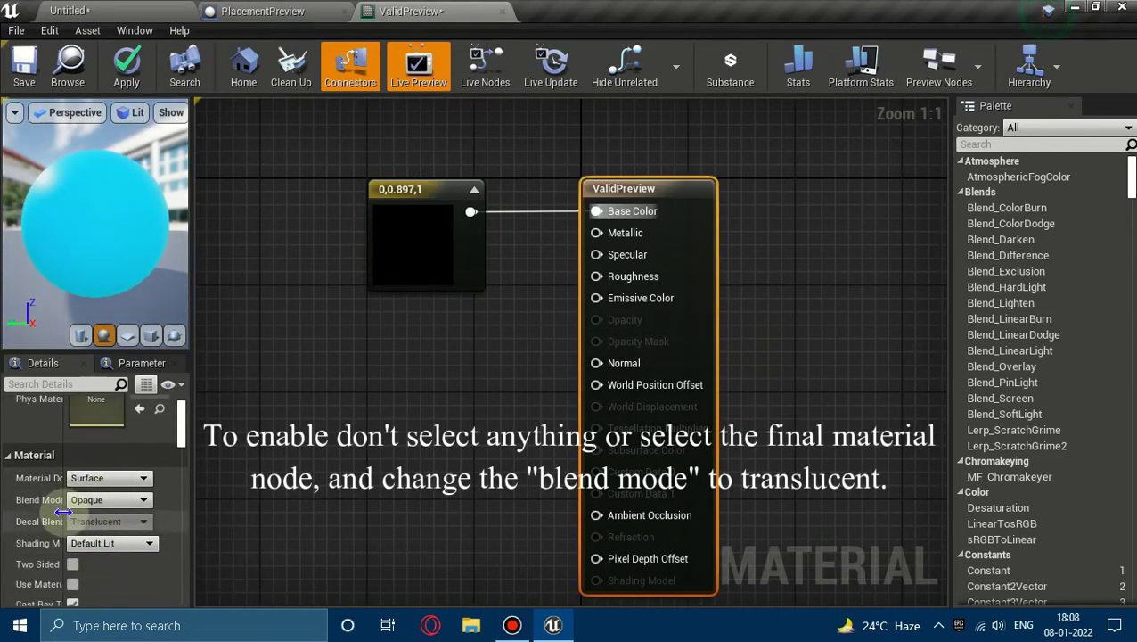
{"action": "left_click_drag", "start_coordinate": [68, 515], "coordinate": [80, 515]}
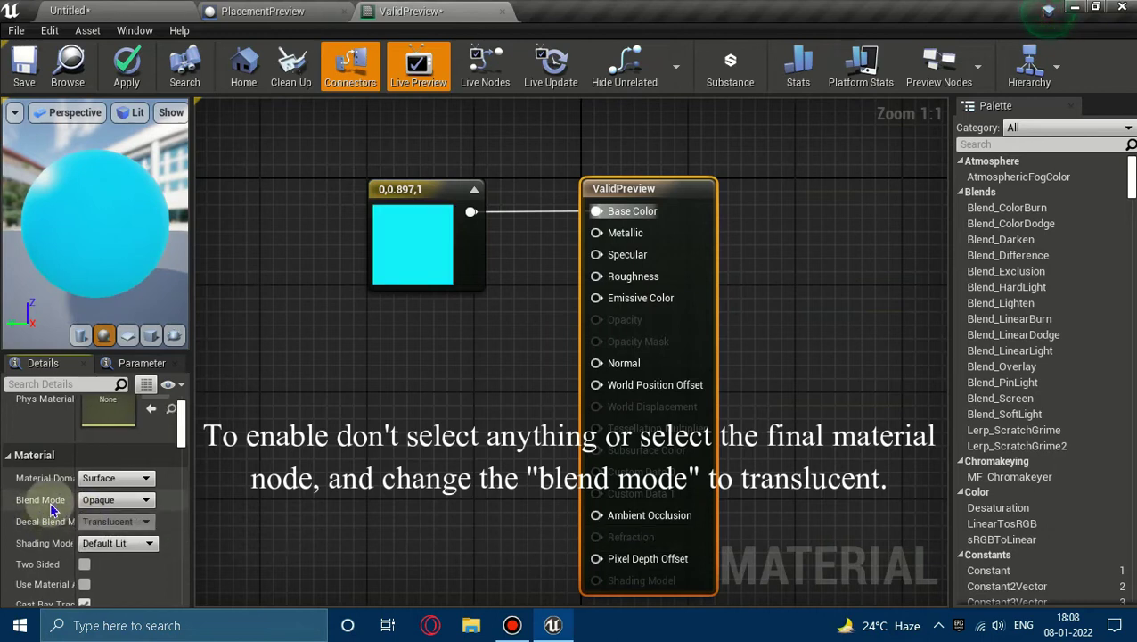
{"action": "left_click", "coordinate": [90, 505]}
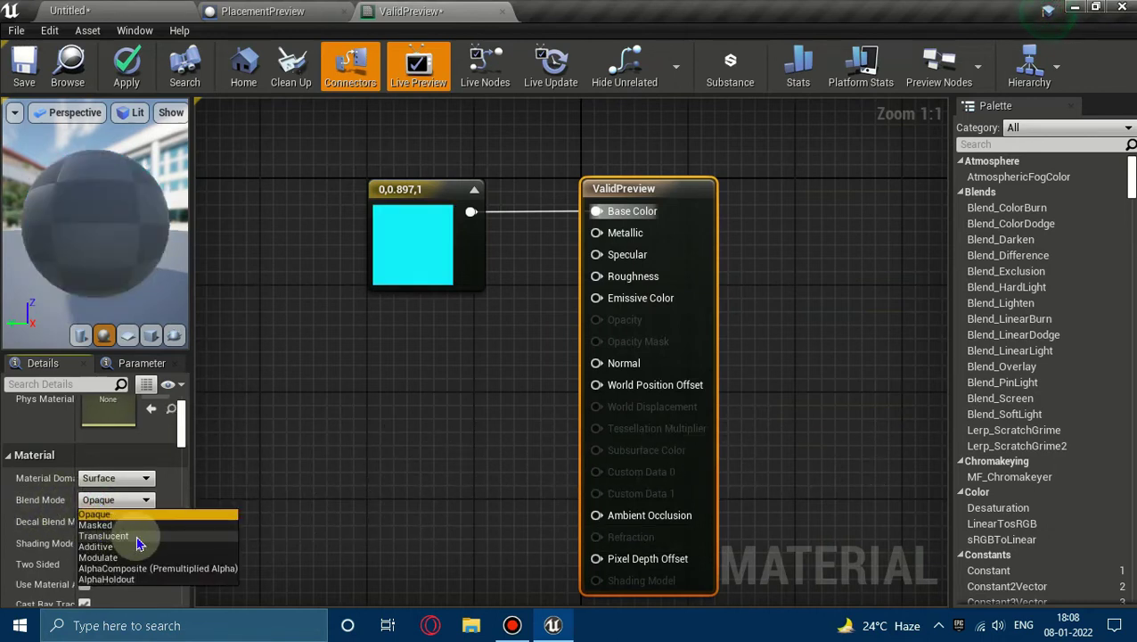
{"action": "left_click", "coordinate": [138, 536]}
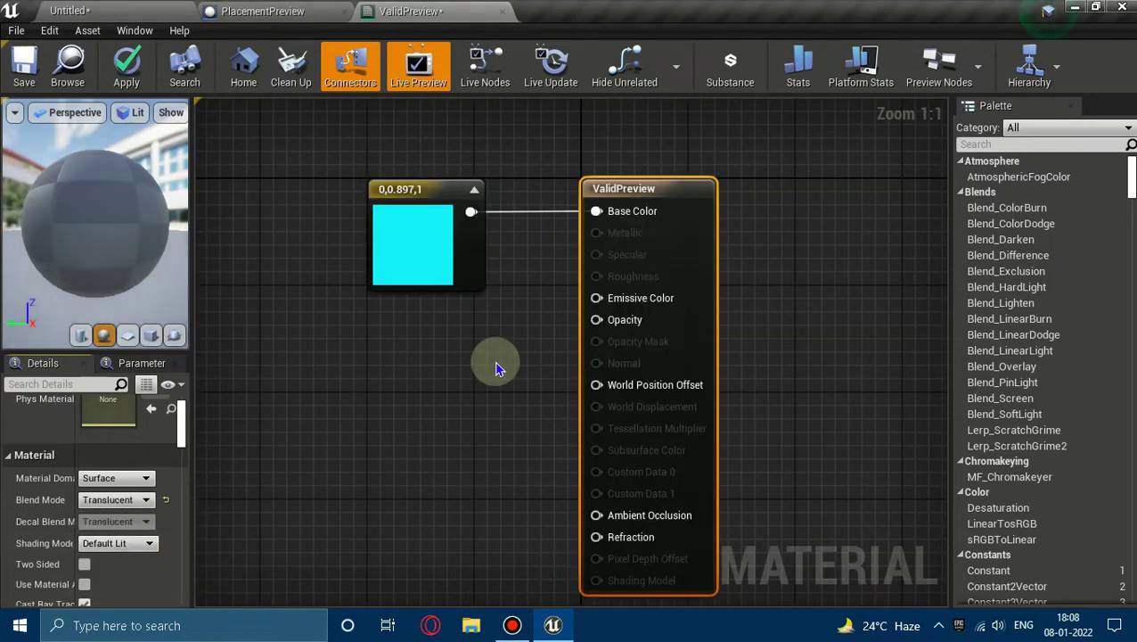
{"action": "left_click", "coordinate": [489, 363]}
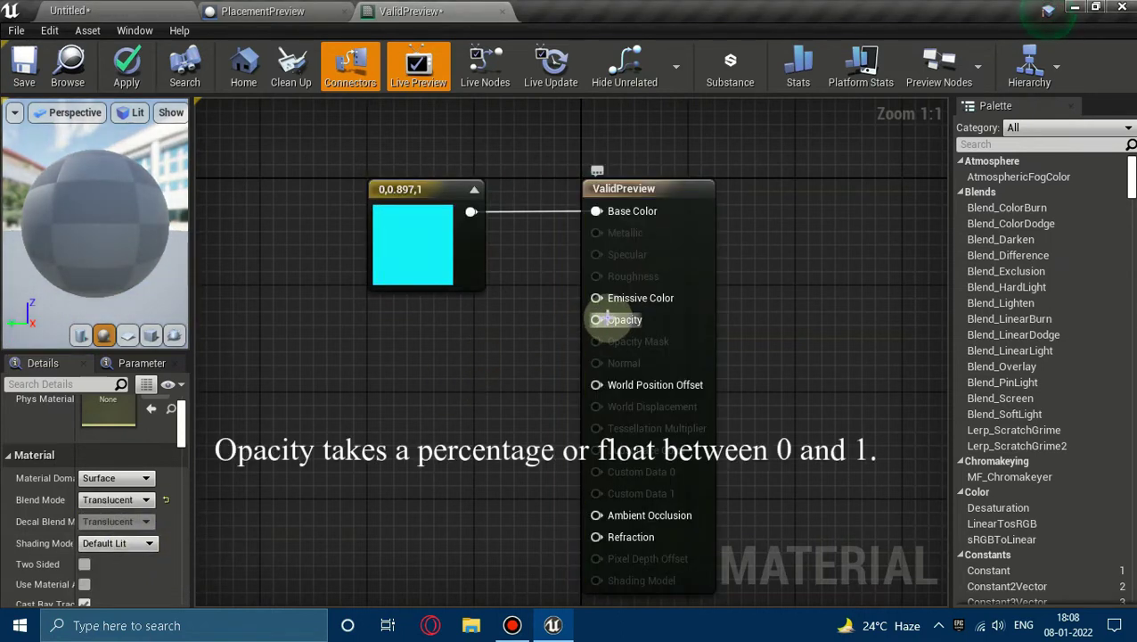
Step: Add a Constant node and wire it straight into ValidPreview's Opacity input
{"action": "left_click", "coordinate": [381, 310]}
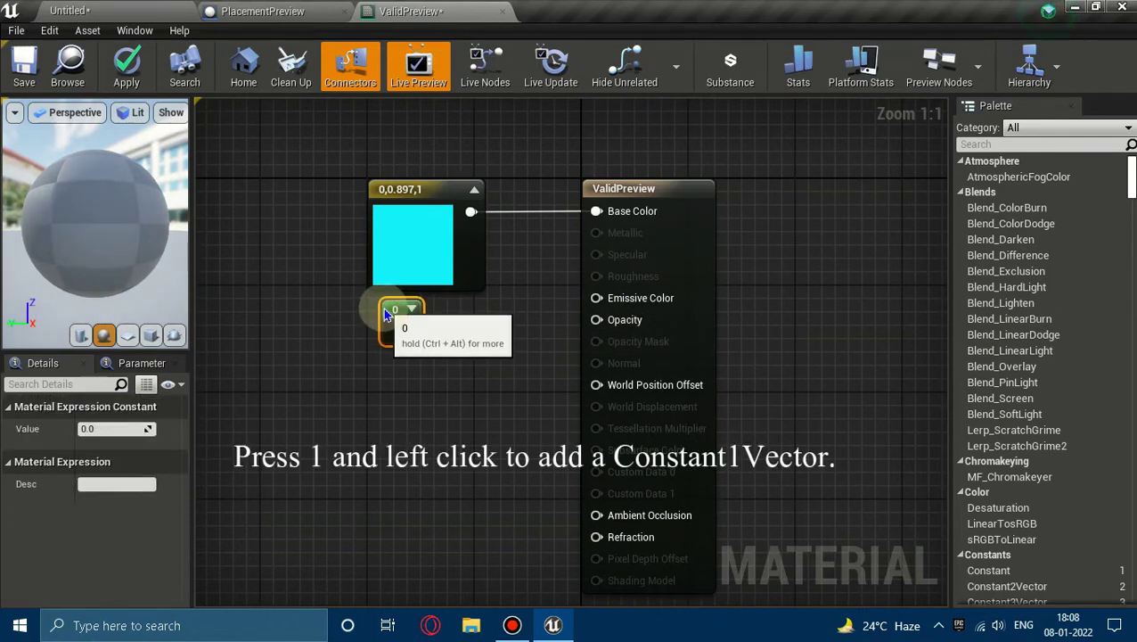
{"action": "left_click_drag", "start_coordinate": [395, 331], "coordinate": [604, 327]}
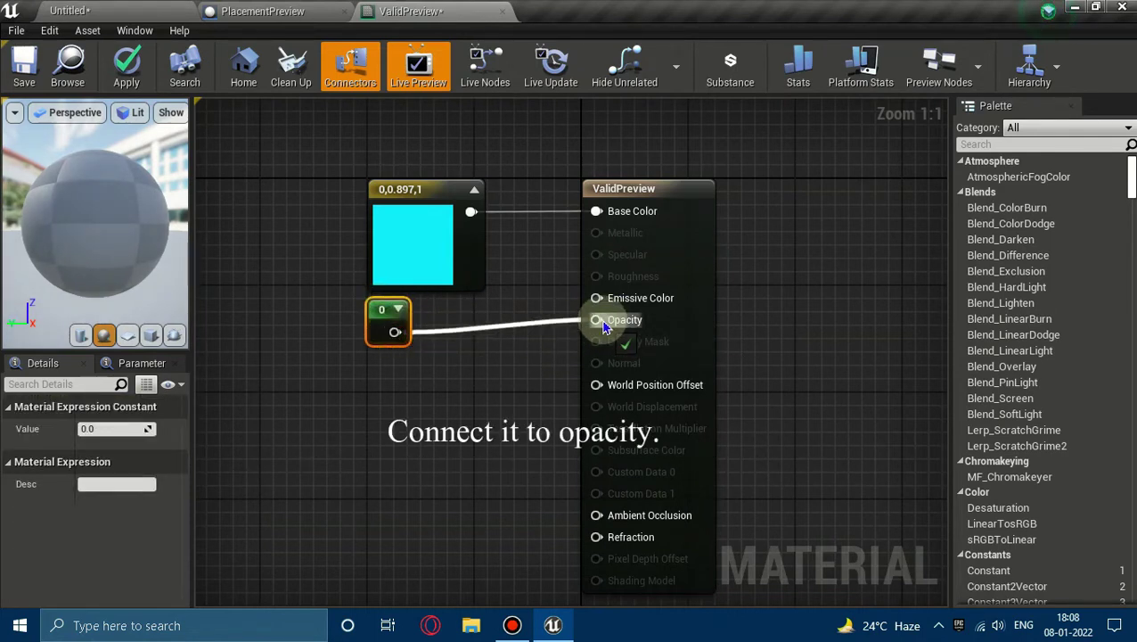
{"action": "left_click", "coordinate": [680, 254], "text": "ctrl"}
{"action": "key", "text": "q"}
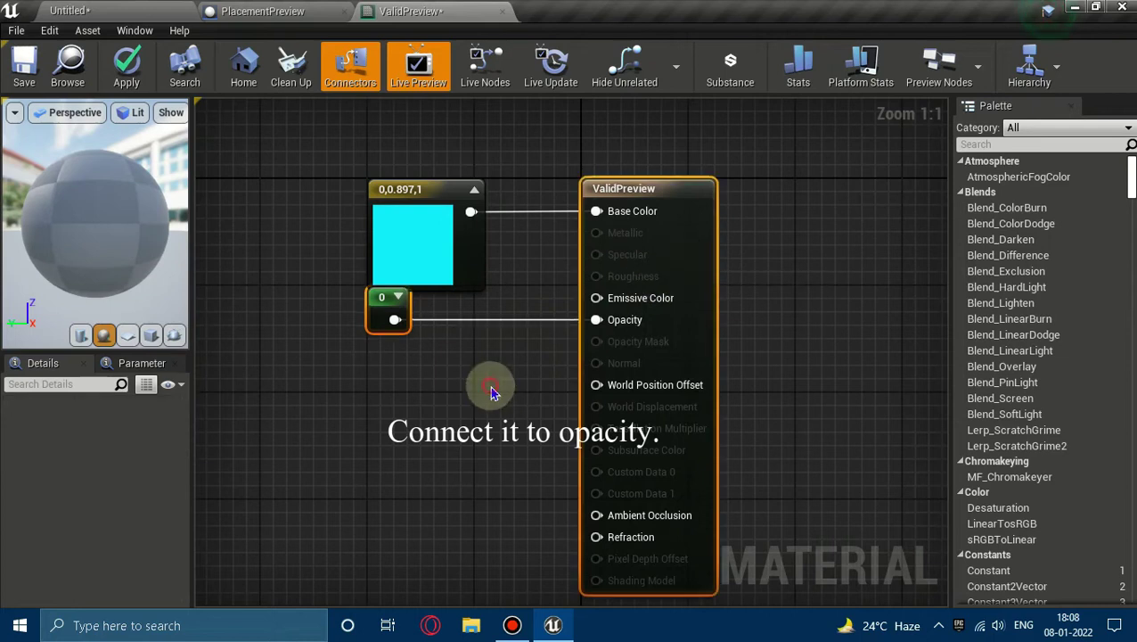
{"action": "left_click", "coordinate": [492, 392]}
Step: Set the constant to 0.7, save the material, and close the ValidPreview editor
{"action": "left_click", "coordinate": [400, 296]}
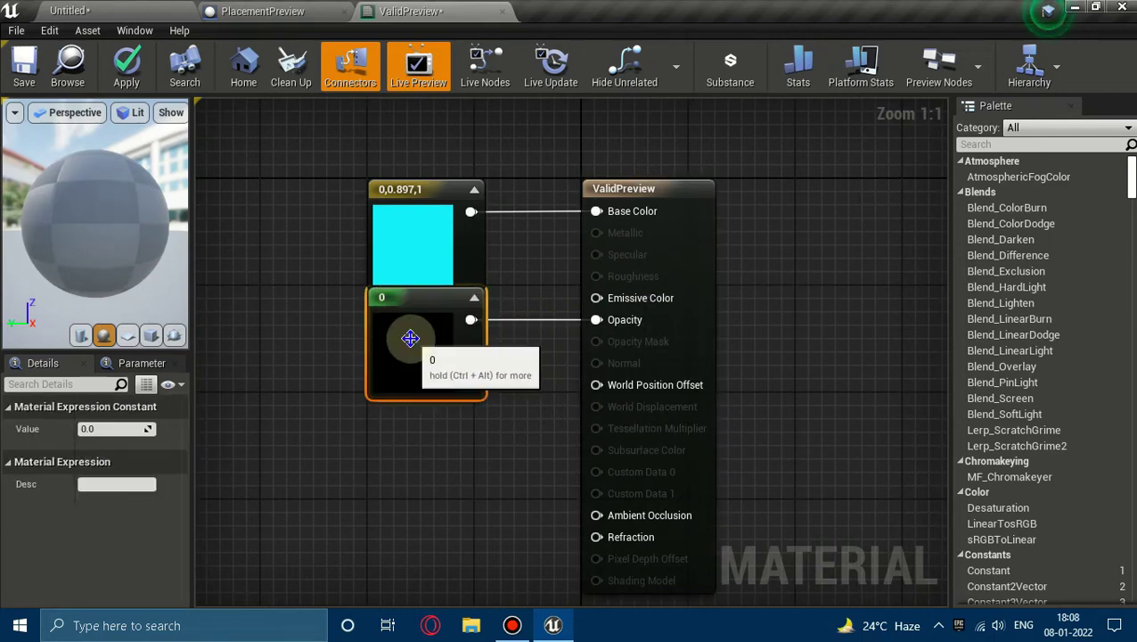
{"action": "left_click", "coordinate": [120, 428]}
{"action": "type", "text": "0.7"}
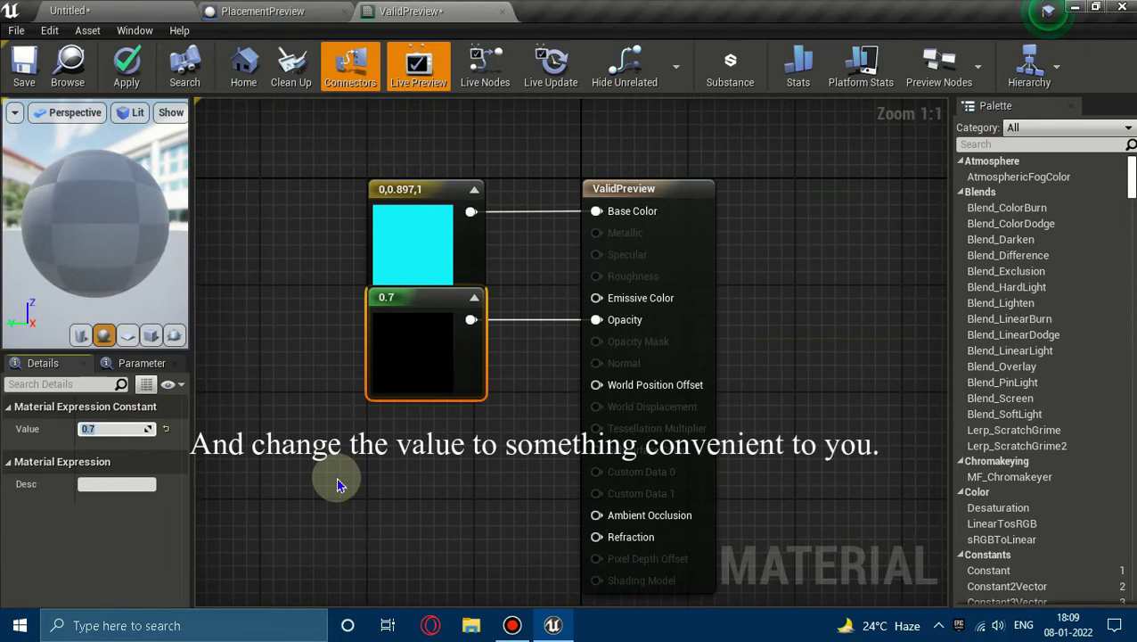
{"action": "left_click", "coordinate": [247, 443]}
{"action": "left_click", "coordinate": [24, 72]}
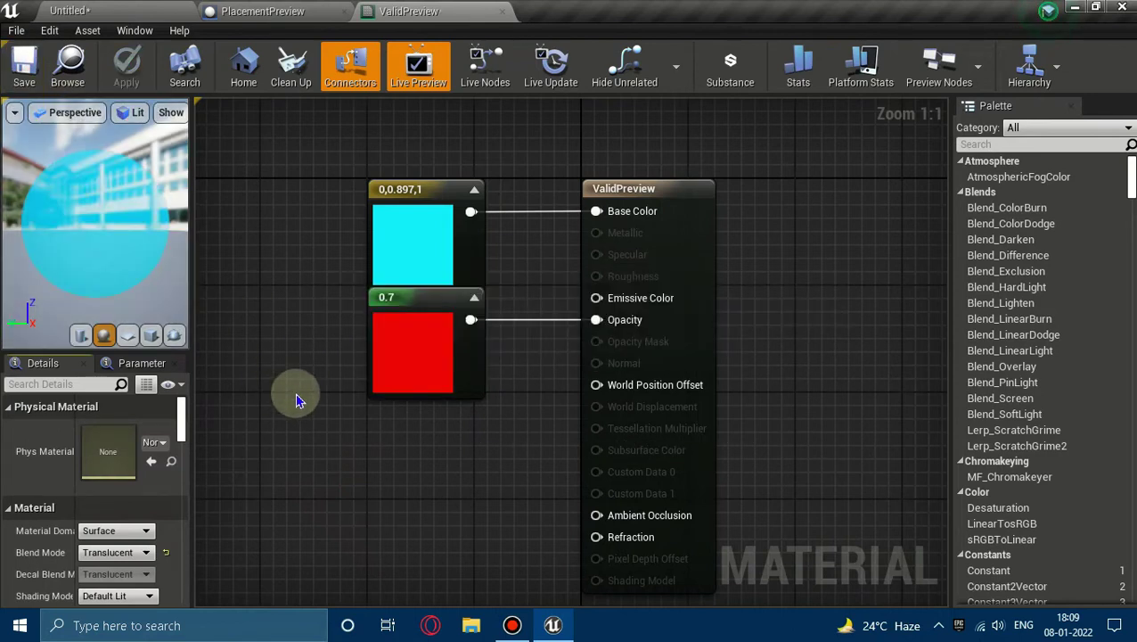
{"action": "left_click_drag", "start_coordinate": [158, 291], "coordinate": [133, 267]}
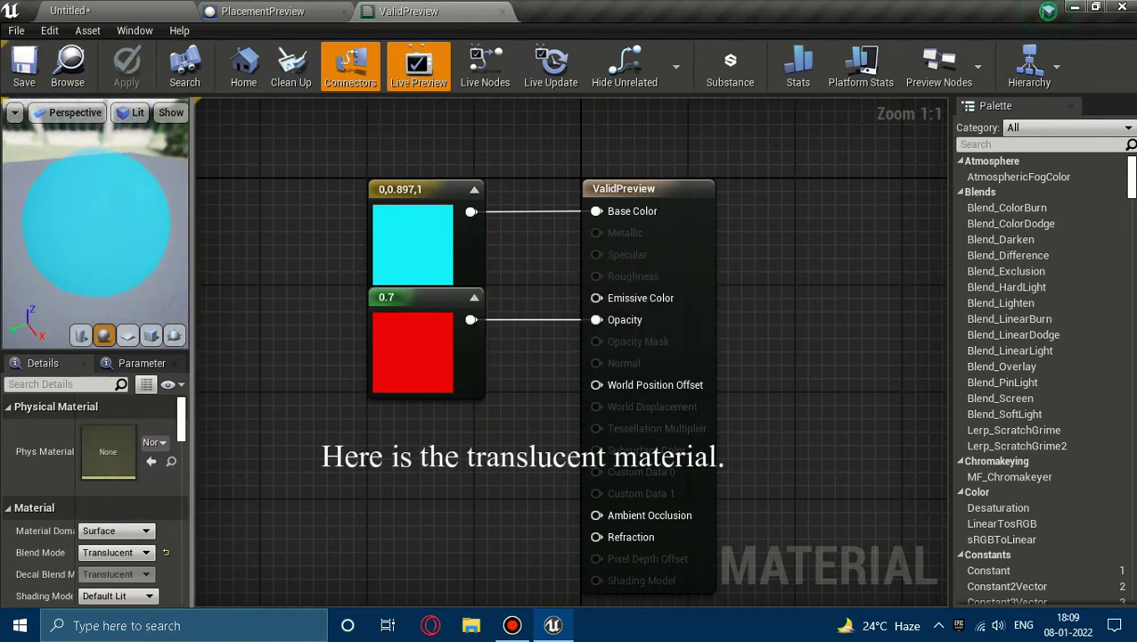
{"action": "left_click_drag", "start_coordinate": [134, 267], "coordinate": [122, 226]}
{"action": "left_click", "coordinate": [330, 163]}
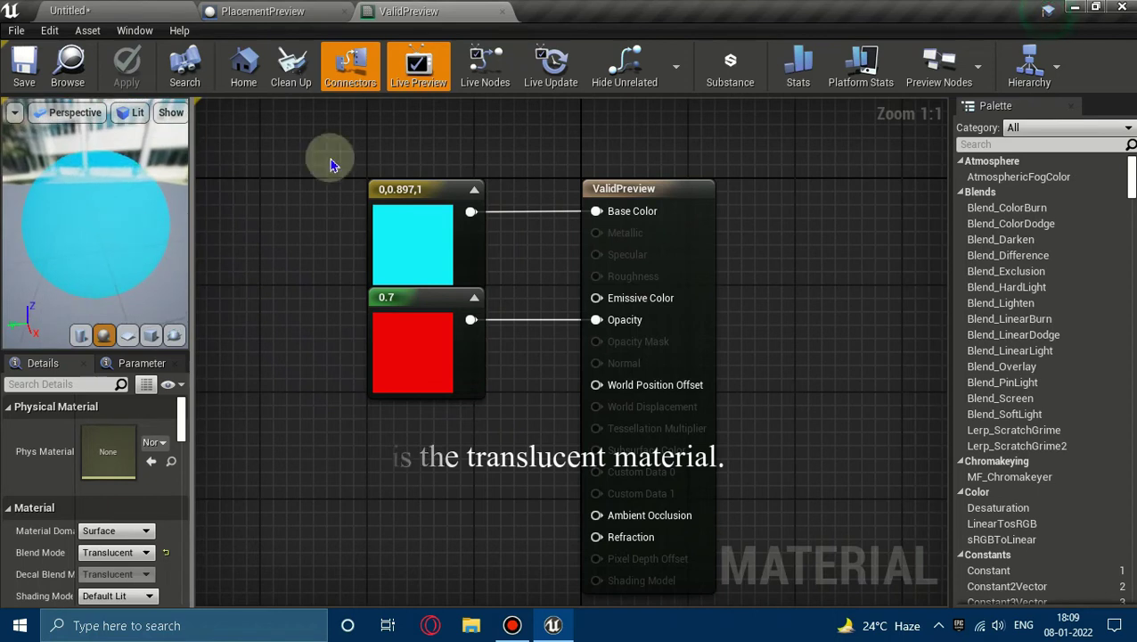
{"action": "left_click", "coordinate": [440, 126]}
Step: Close the open editors and create a material named InvalidPreview in folder 2
{"action": "left_click", "coordinate": [505, 14]}
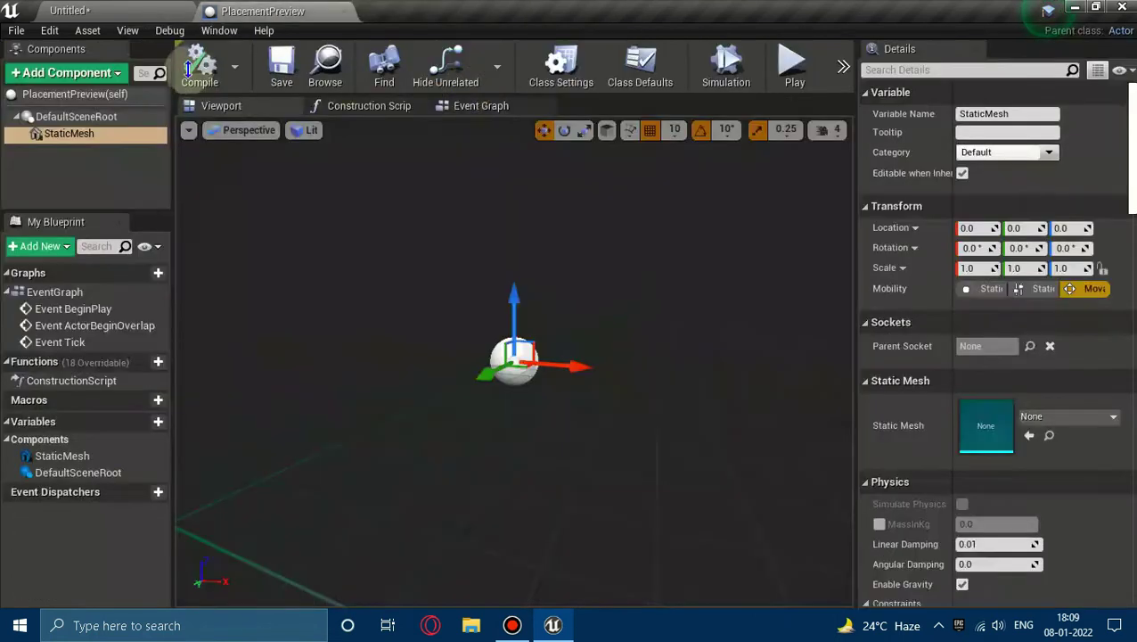
{"action": "left_click", "coordinate": [113, 11]}
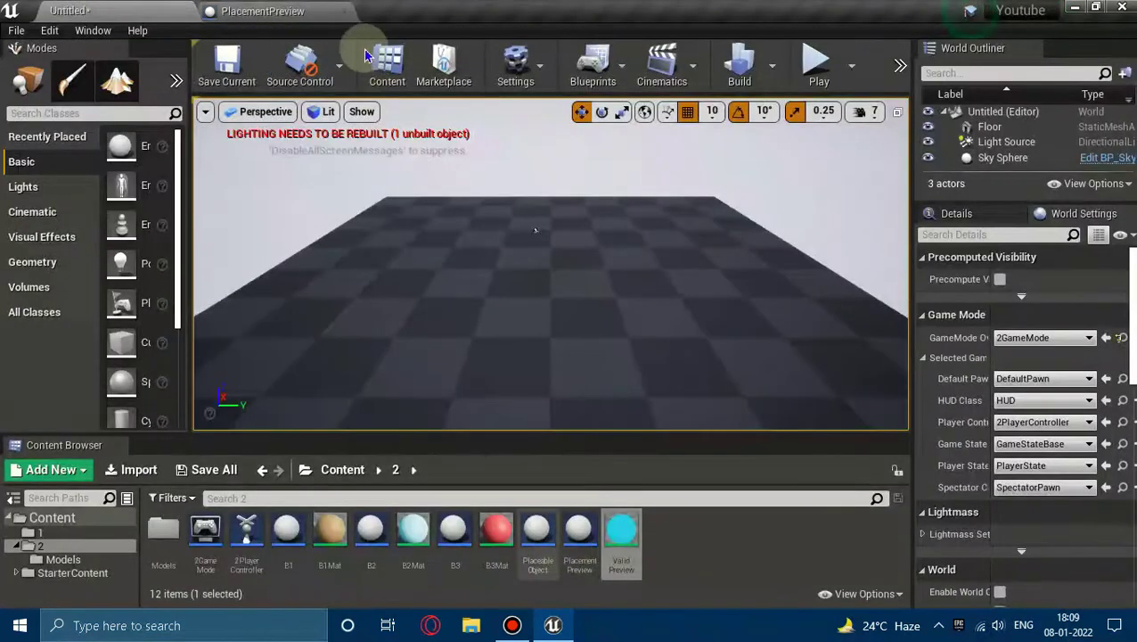
{"action": "left_click", "coordinate": [345, 11]}
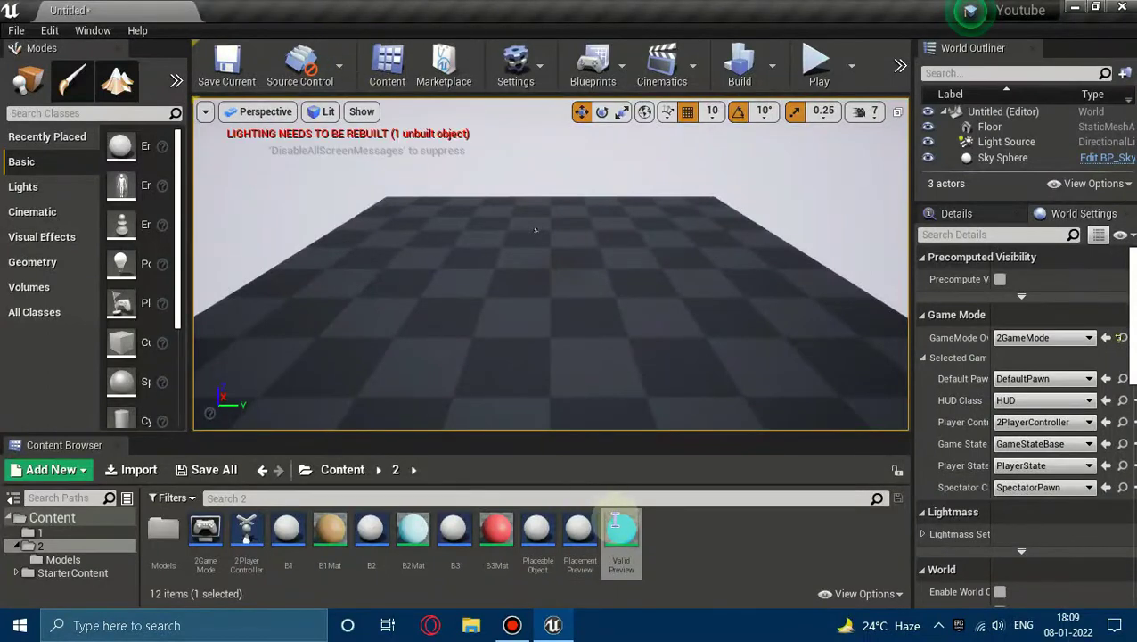
{"action": "right_click", "coordinate": [655, 552]}
{"action": "left_click", "coordinate": [714, 285]}
{"action": "type", "text": "In"}
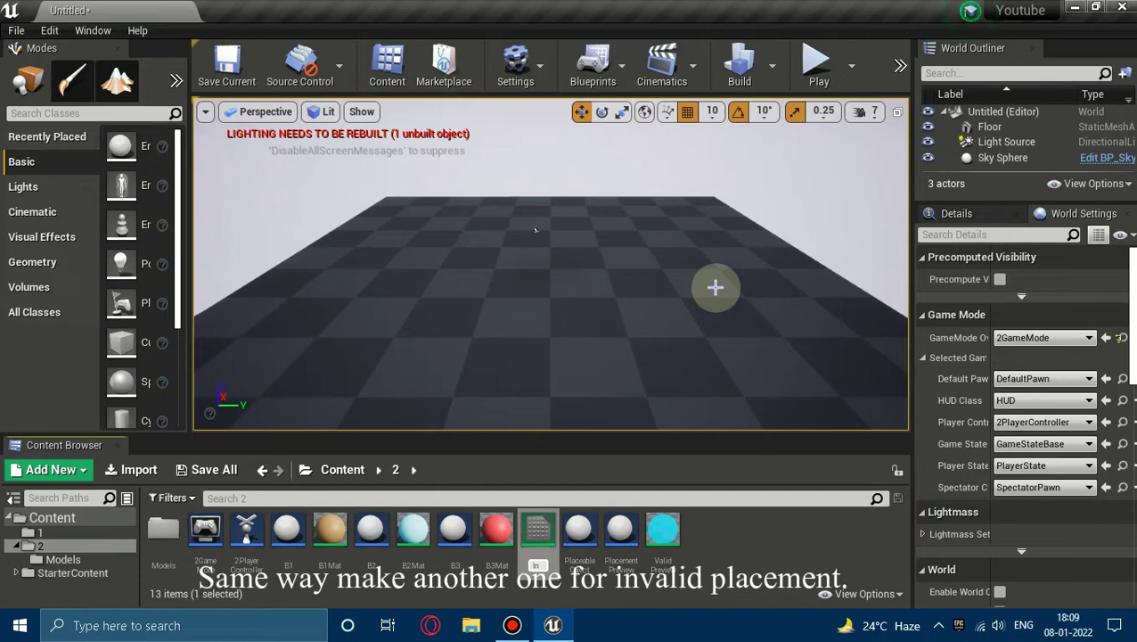
{"action": "type", "text": "validPre"}
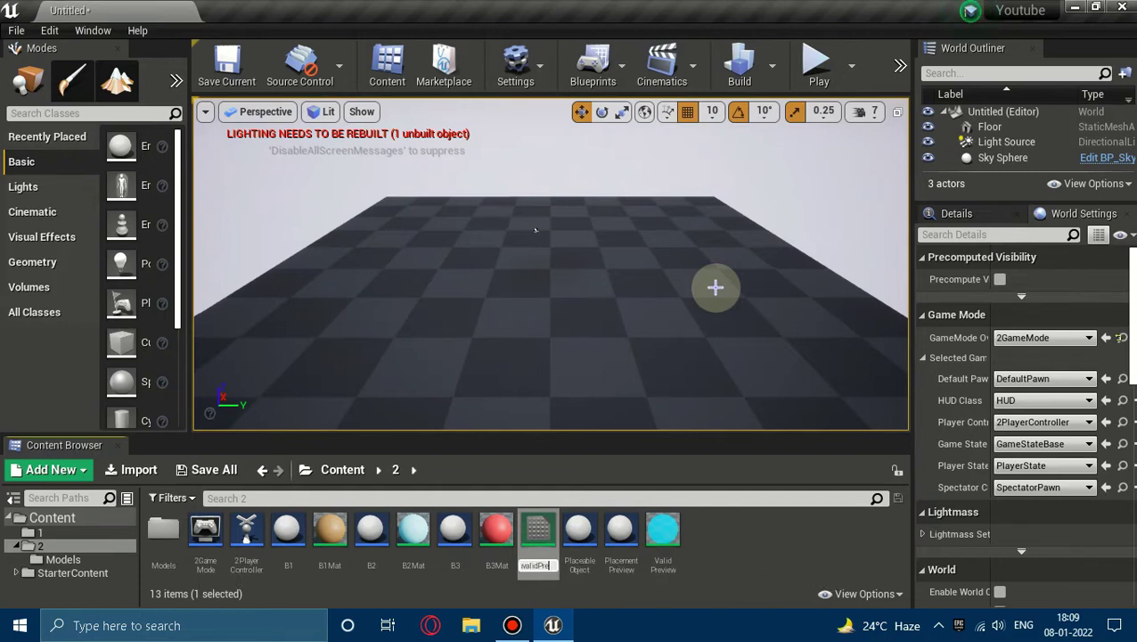
{"action": "key", "text": "Return"}
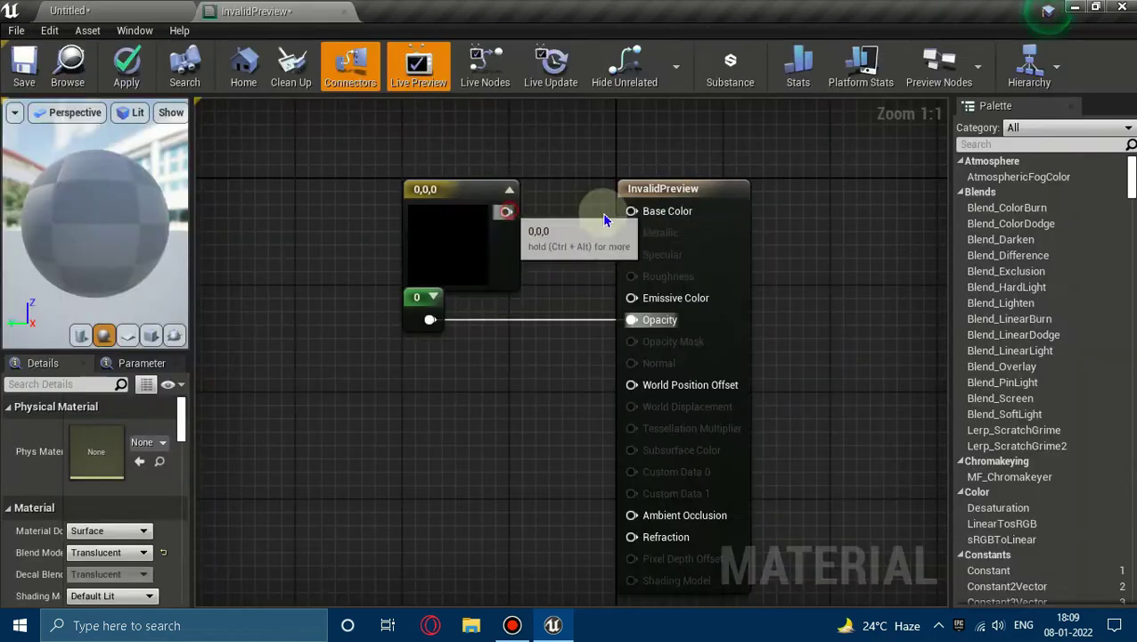
Step: Set InvalidPreview's base colour to pink (0.474, 0.0395, 0.212)
{"action": "double_click", "coordinate": [473, 230]}
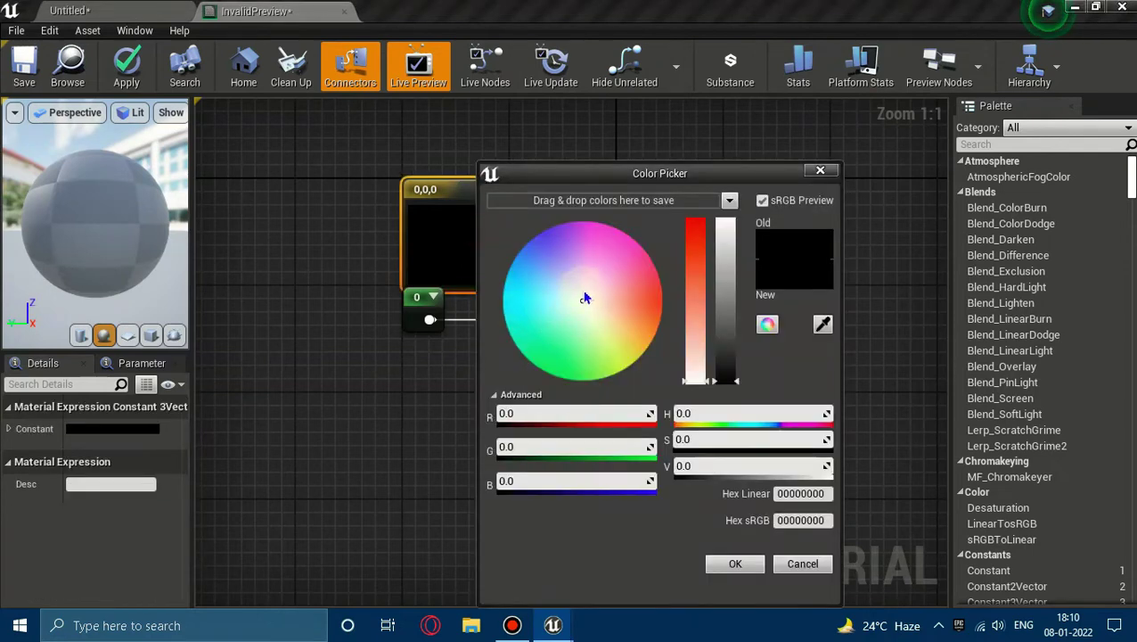
{"action": "left_click_drag", "start_coordinate": [584, 297], "coordinate": [619, 285]}
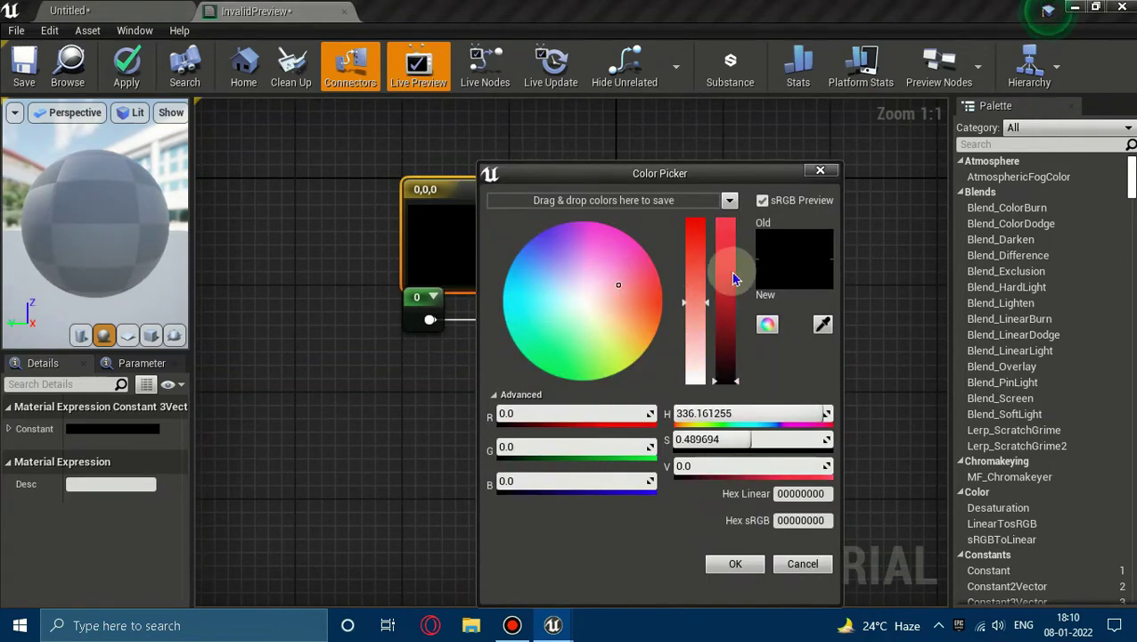
{"action": "left_click_drag", "start_coordinate": [732, 279], "coordinate": [733, 305]}
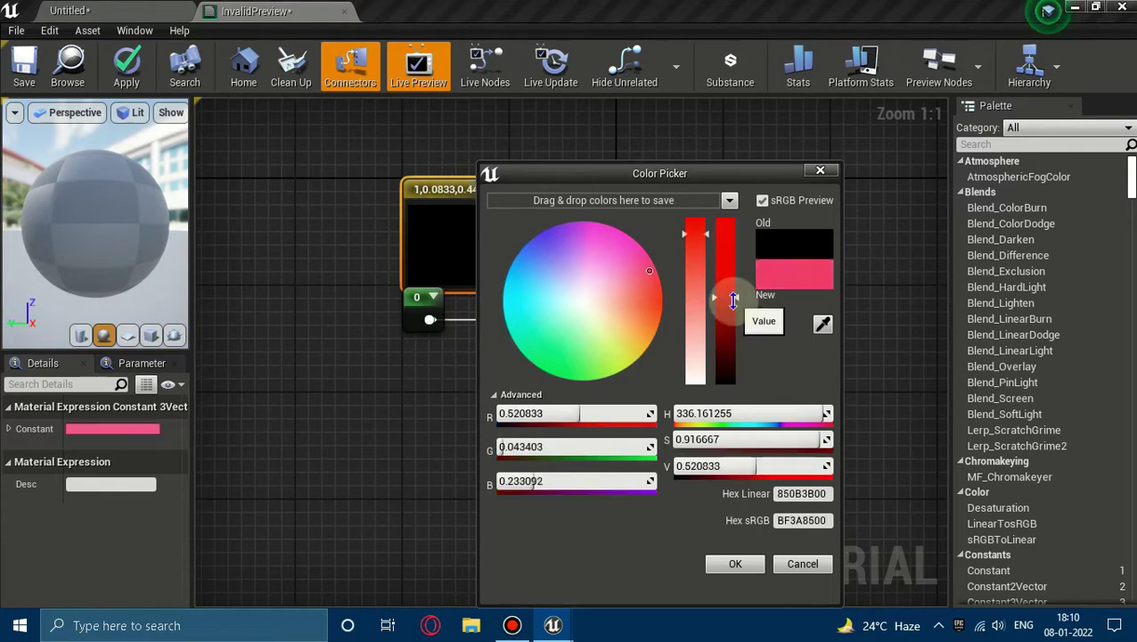
{"action": "left_click", "coordinate": [739, 564]}
{"action": "left_click", "coordinate": [482, 431]}
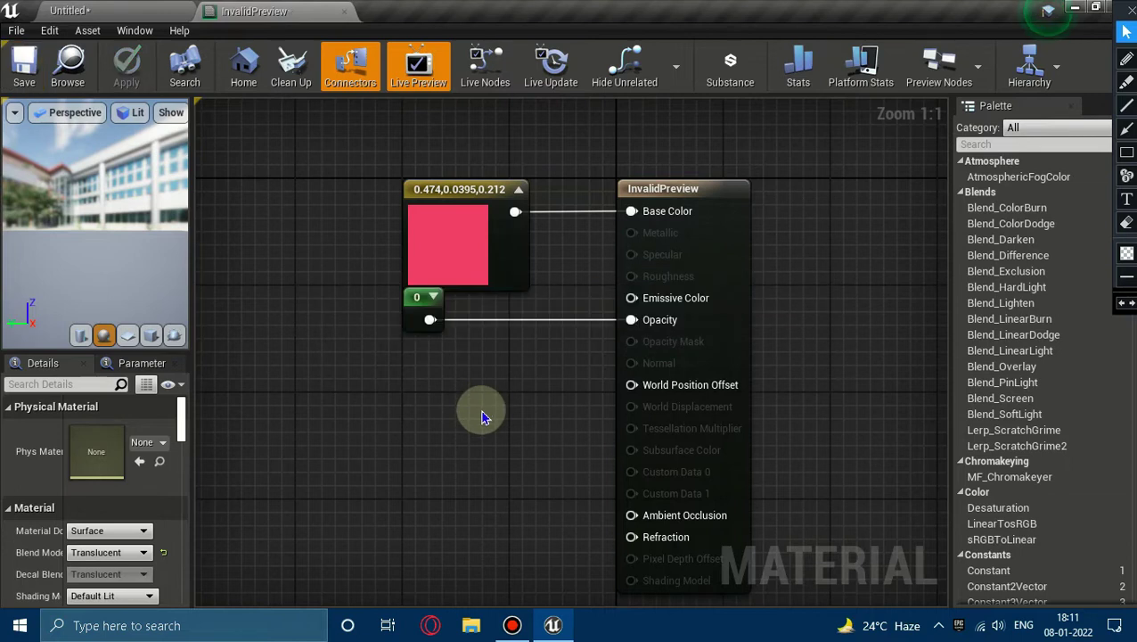
Step: Set the opacity constant to 0.7, save, and close the InvalidPreview editor
{"action": "left_click", "coordinate": [419, 299]}
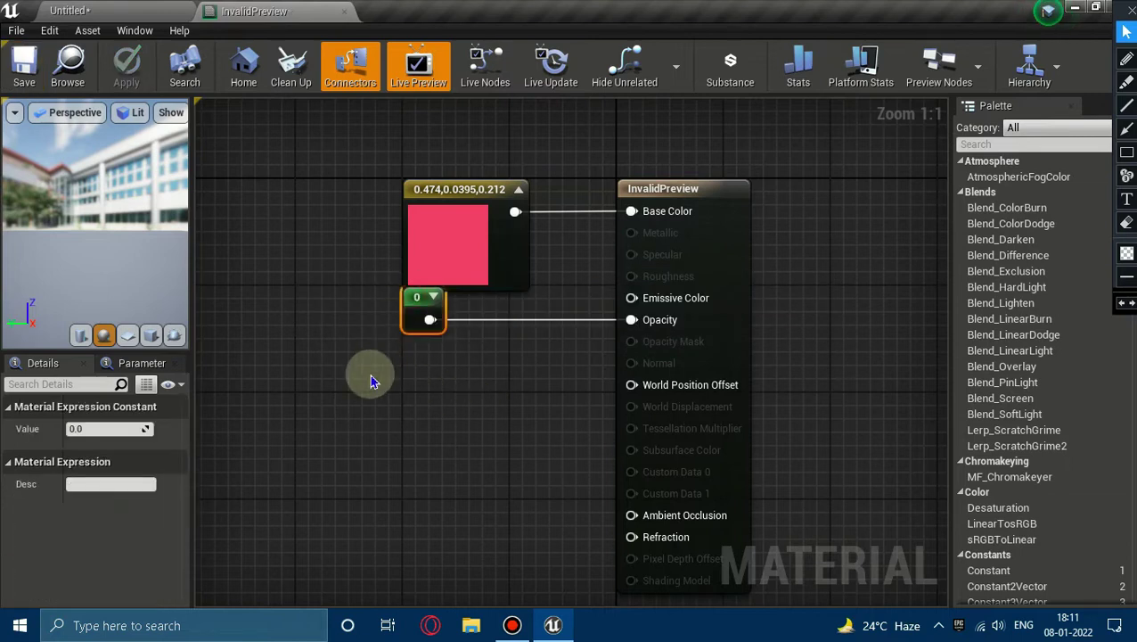
{"action": "left_click", "coordinate": [103, 429]}
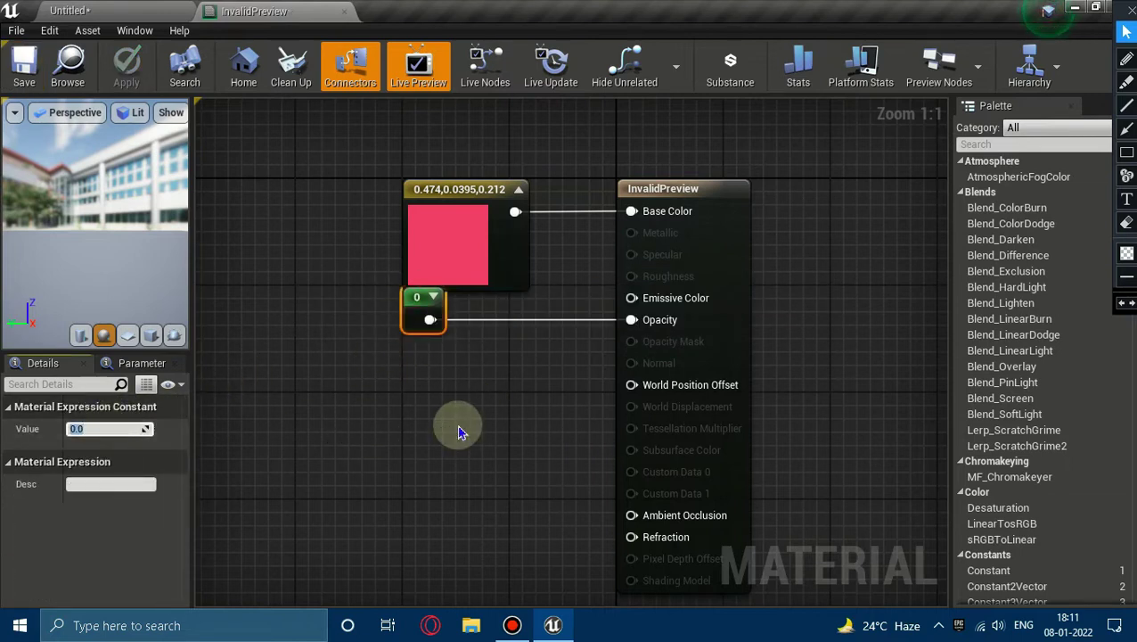
{"action": "type", "text": "0.7"}
{"action": "key", "text": "Return"}
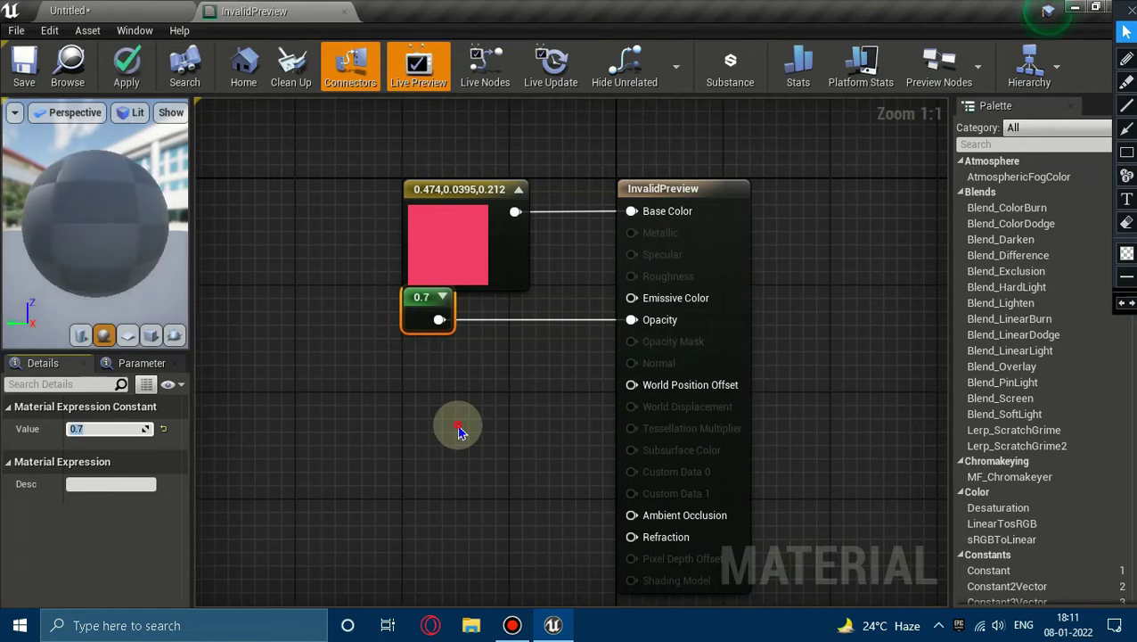
{"action": "left_click", "coordinate": [458, 432]}
{"action": "left_click", "coordinate": [24, 67]}
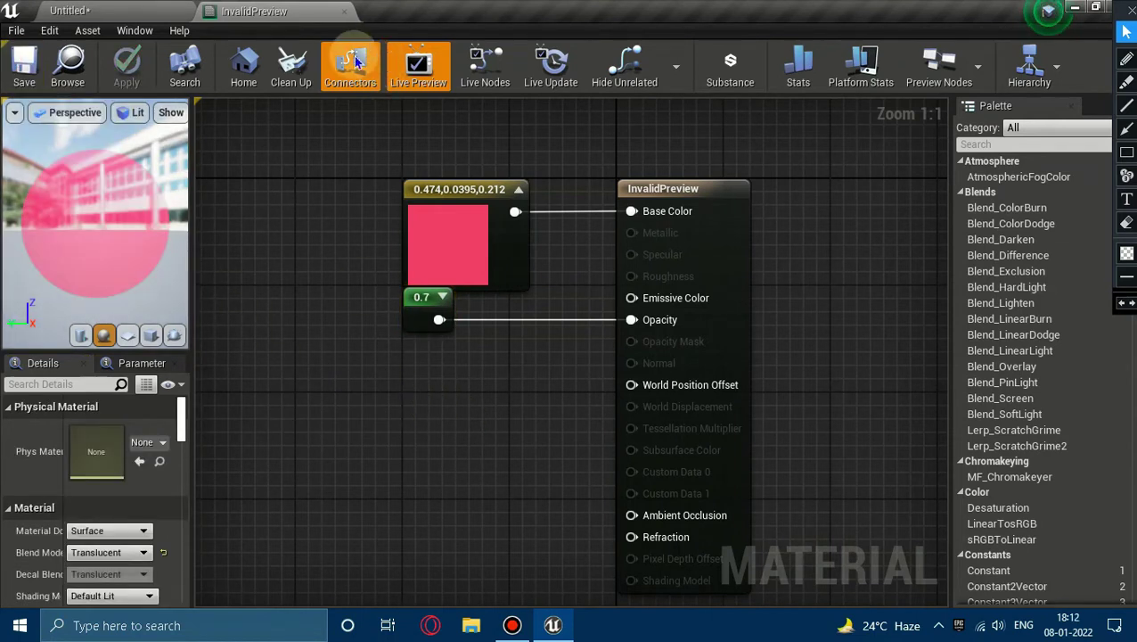
{"action": "left_click_drag", "start_coordinate": [84, 182], "coordinate": [124, 187]}
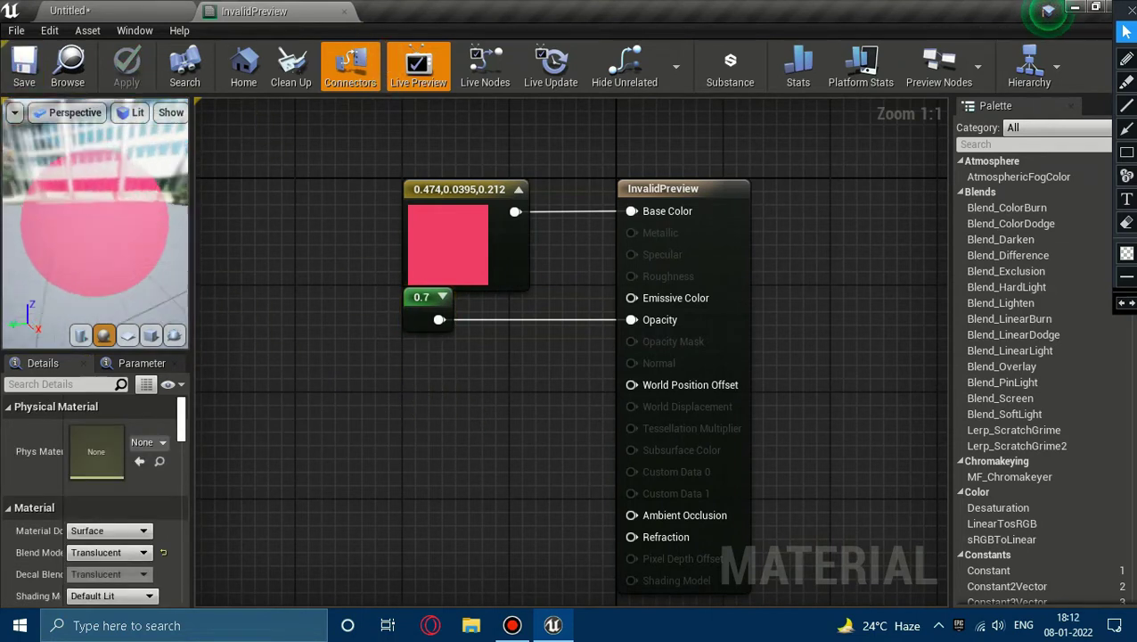
{"action": "left_click", "coordinate": [345, 16]}
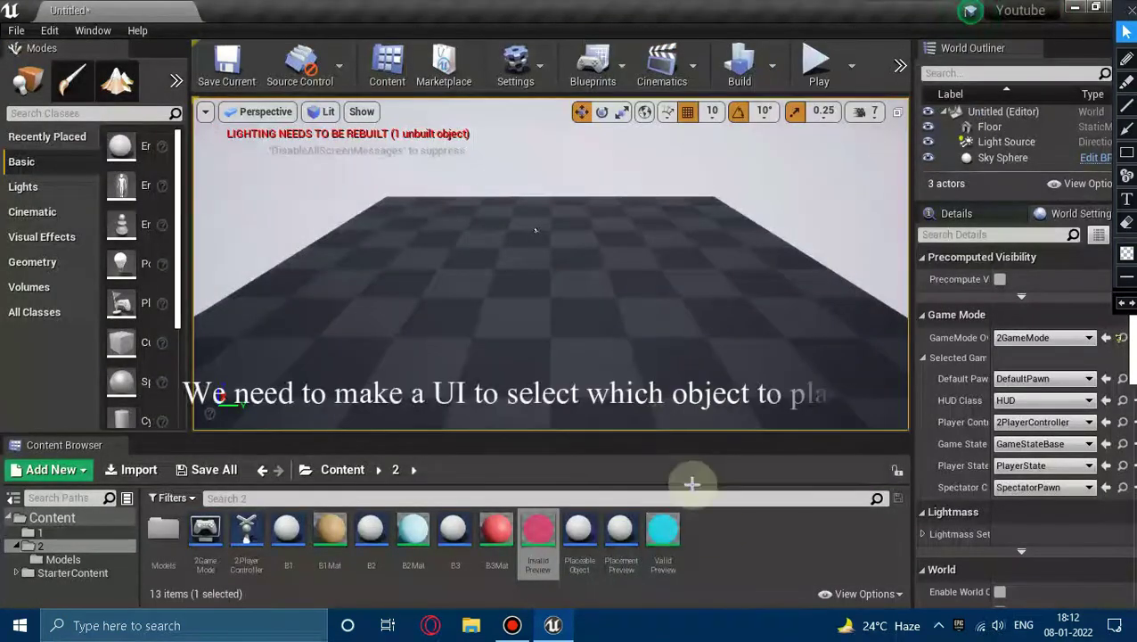
Step: Create a User Interface Widget Blueprint named 2UI in folder 2 and open it
{"action": "left_click", "coordinate": [715, 550]}
{"action": "right_click", "coordinate": [710, 544]}
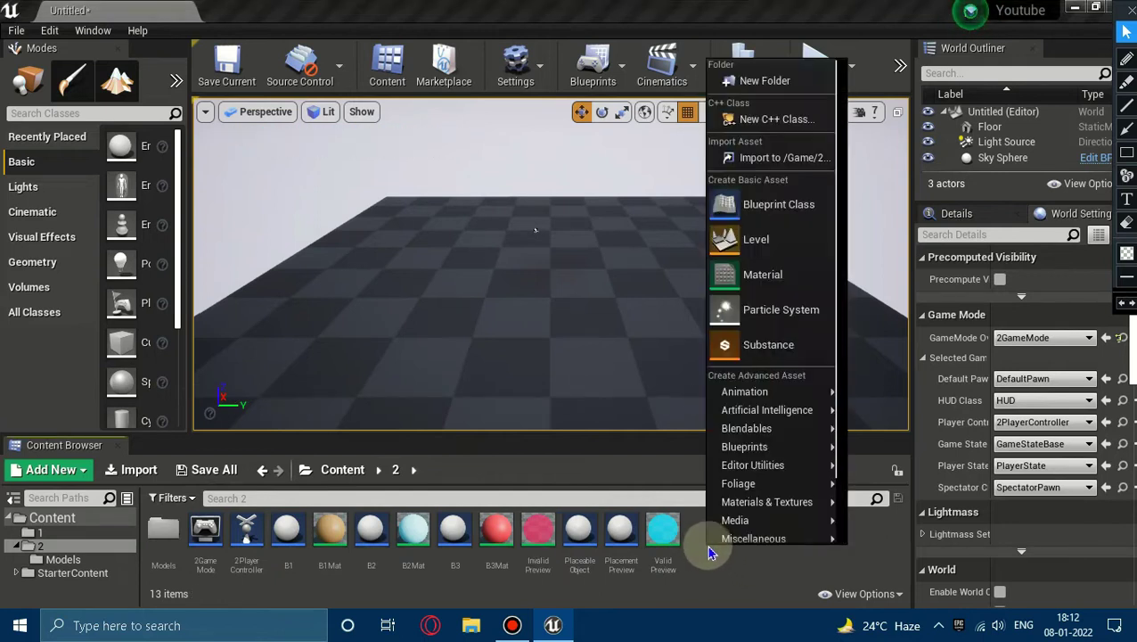
{"action": "mouse_move", "coordinate": [726, 540]}
{"action": "scroll", "coordinate": [747, 473], "scroll_direction": "down", "scroll_amount": 2}
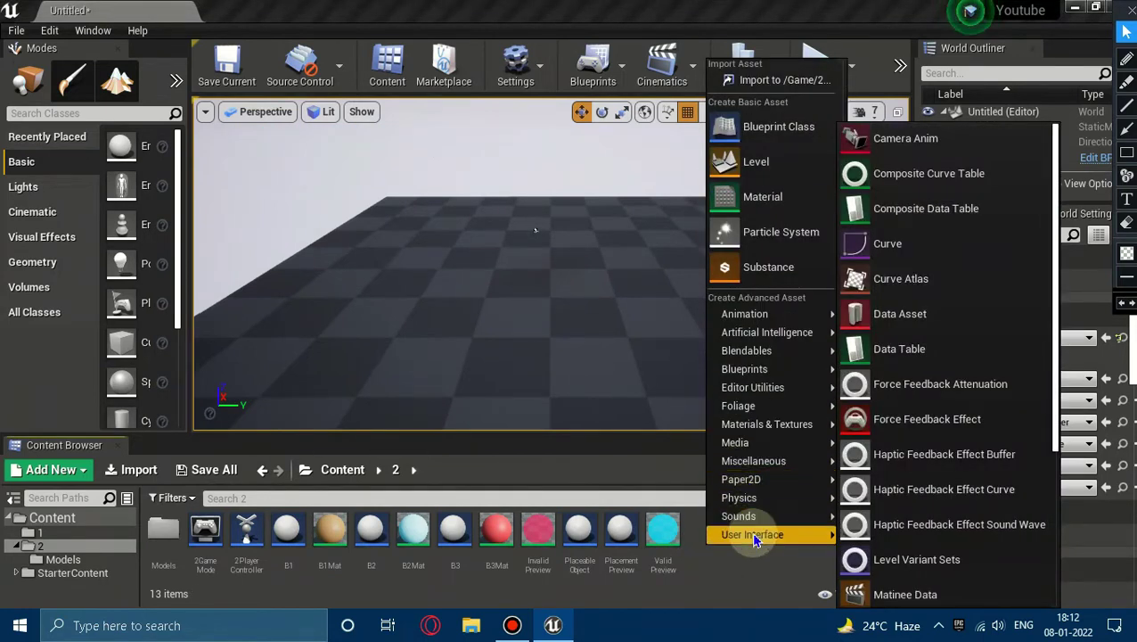
{"action": "left_click", "coordinate": [916, 593]}
{"action": "type", "text": "2UI"}
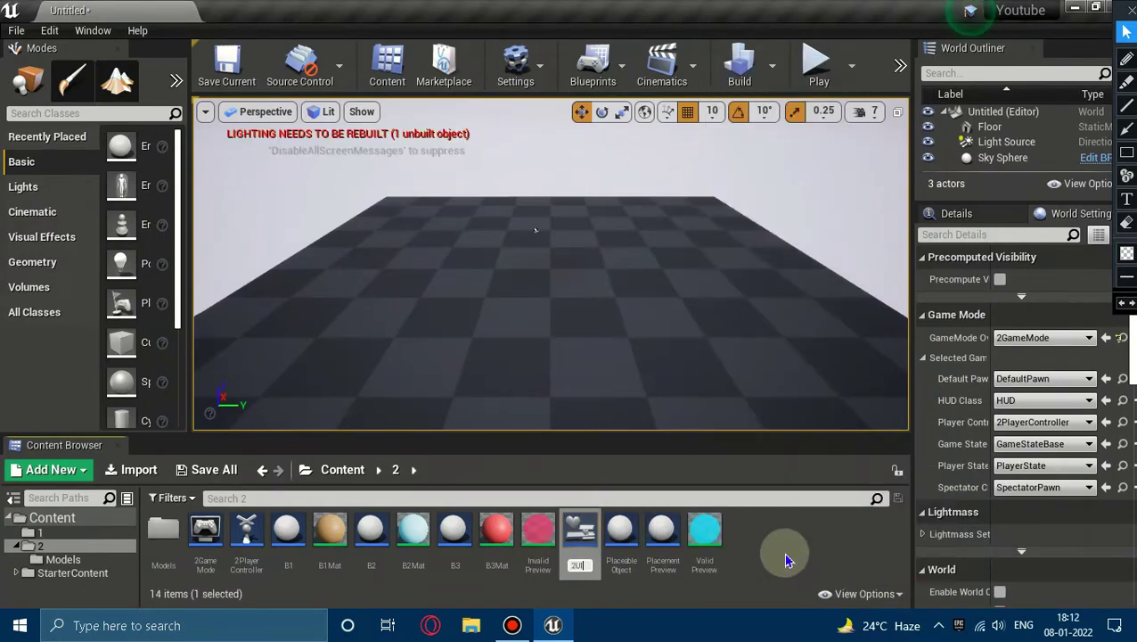
{"action": "key", "text": "Return"}
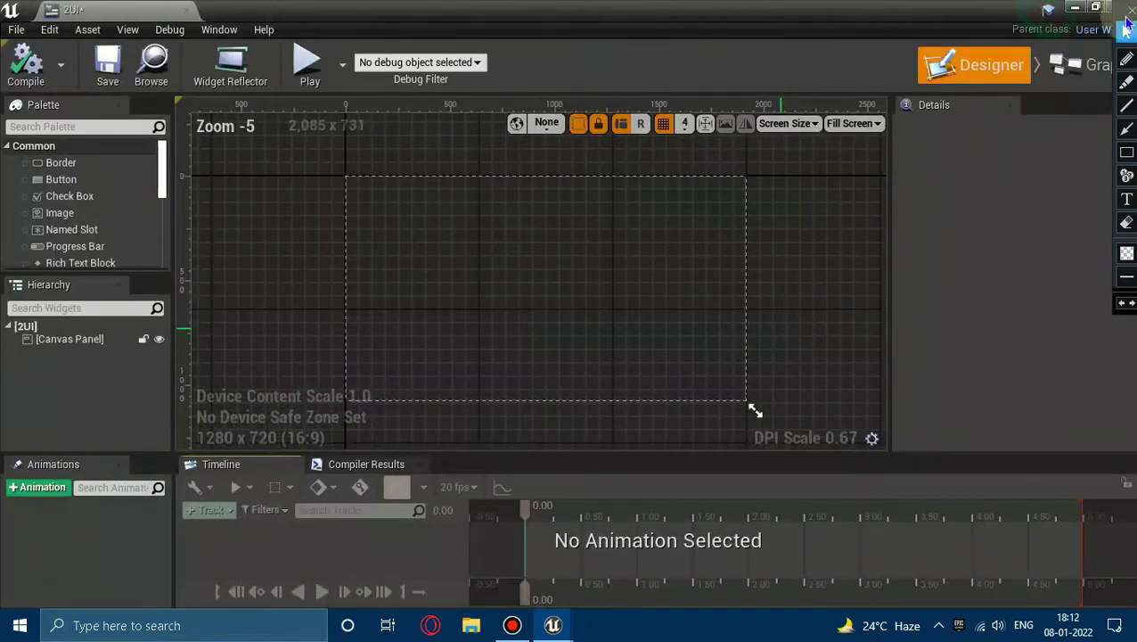
Step: Drag a Button widget from the Palette onto the bottom of the 2UI canvas
{"action": "left_click", "coordinate": [609, 256]}
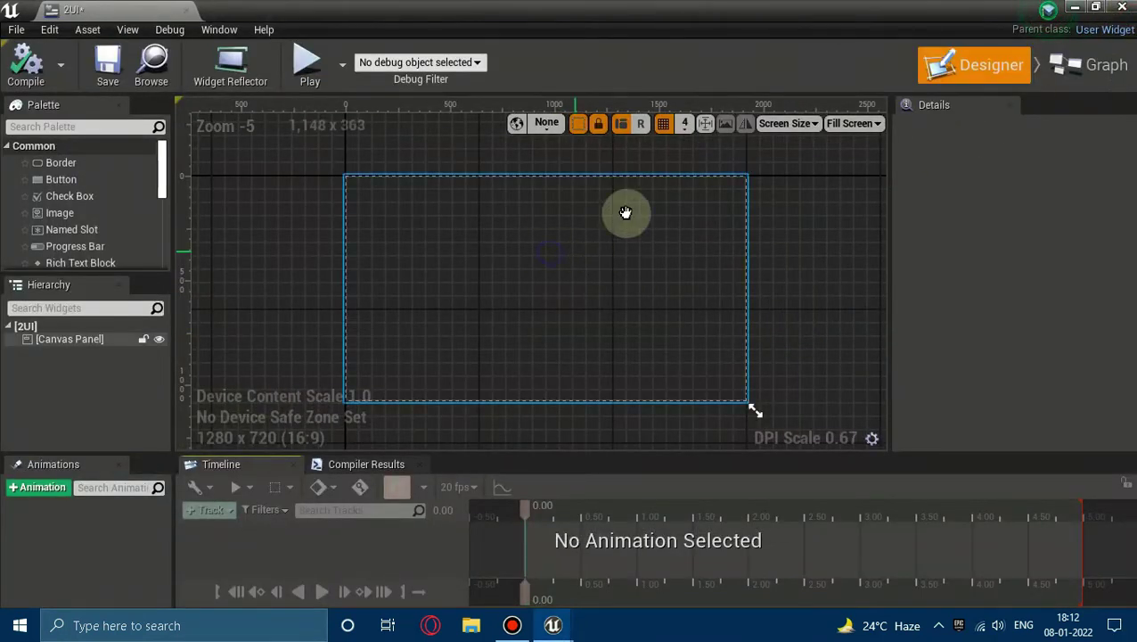
{"action": "scroll", "coordinate": [499, 317], "scroll_direction": "up", "scroll_amount": 3}
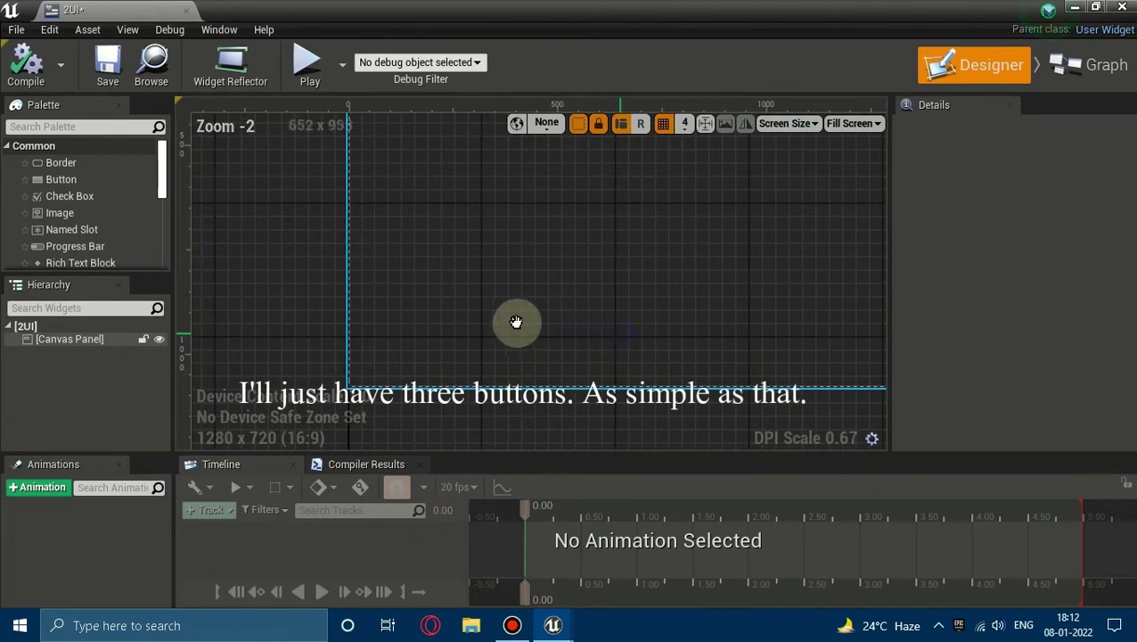
{"action": "scroll", "coordinate": [526, 321], "scroll_direction": "down", "scroll_amount": 1}
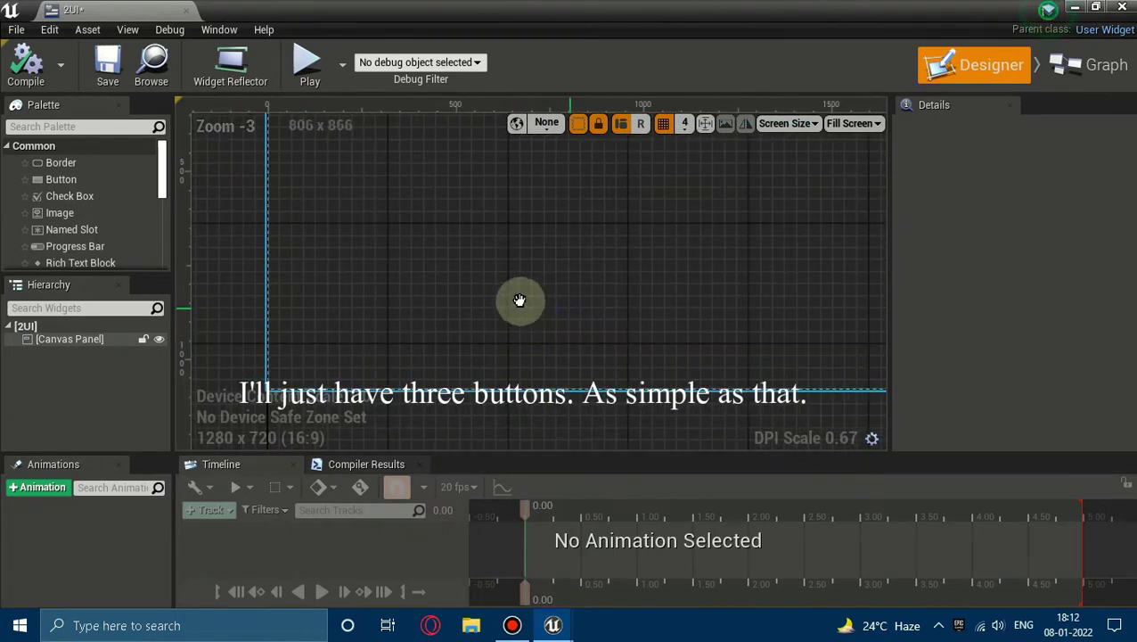
{"action": "scroll", "coordinate": [520, 299], "scroll_direction": "down", "scroll_amount": 2}
{"action": "left_click", "coordinate": [107, 183]}
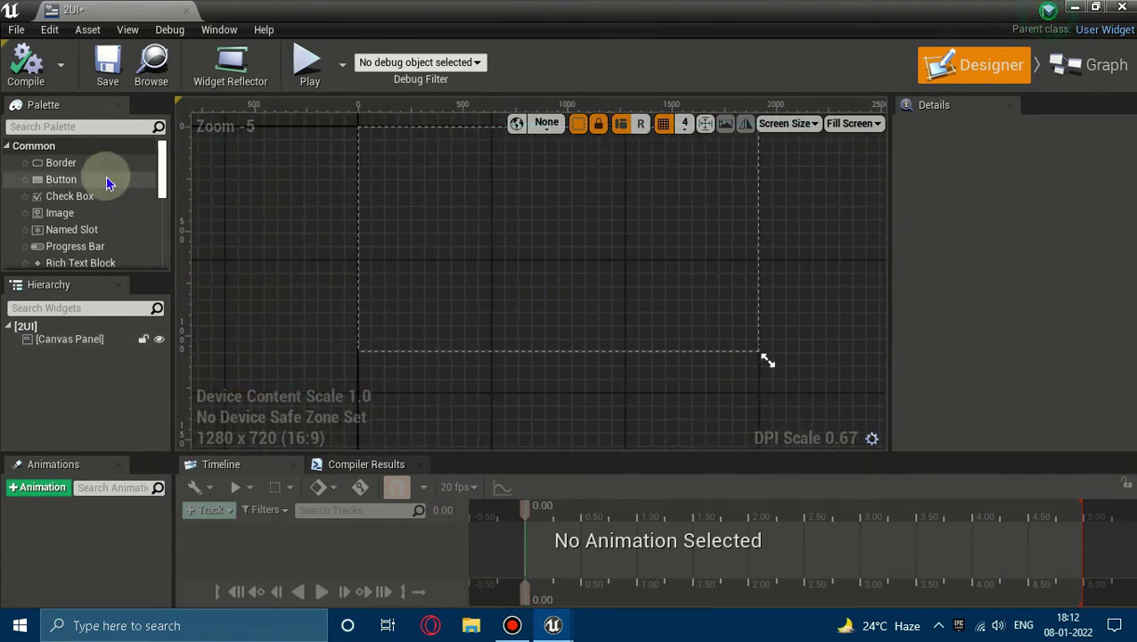
{"action": "mouse_move", "coordinate": [106, 185]}
{"action": "left_mouse_down"}
{"action": "mouse_move", "coordinate": [446, 323]}
{"action": "mouse_move", "coordinate": [435, 329]}
{"action": "mouse_move", "coordinate": [676, 356]}
{"action": "left_mouse_up"}
Step: Fine-tune the right and middle button positions so all three line up along the bottom
{"action": "scroll", "coordinate": [435, 329], "scroll_direction": "up", "scroll_amount": 1}
{"action": "scroll", "coordinate": [436, 330], "scroll_direction": "up", "scroll_amount": 1}
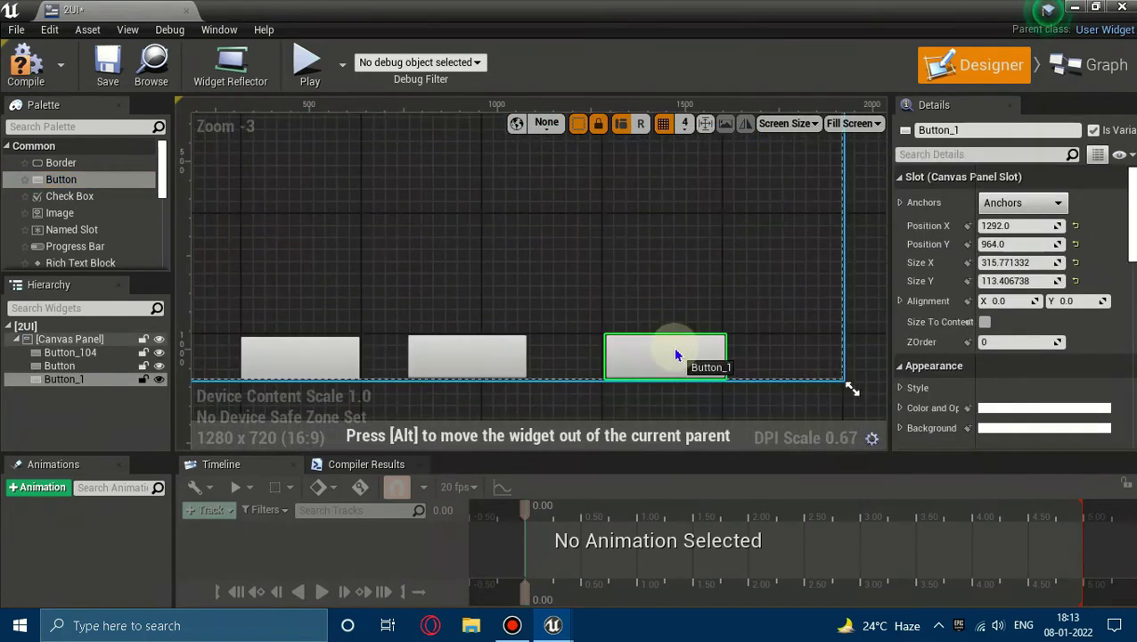
{"action": "left_click_drag", "start_coordinate": [676, 356], "coordinate": [672, 354]}
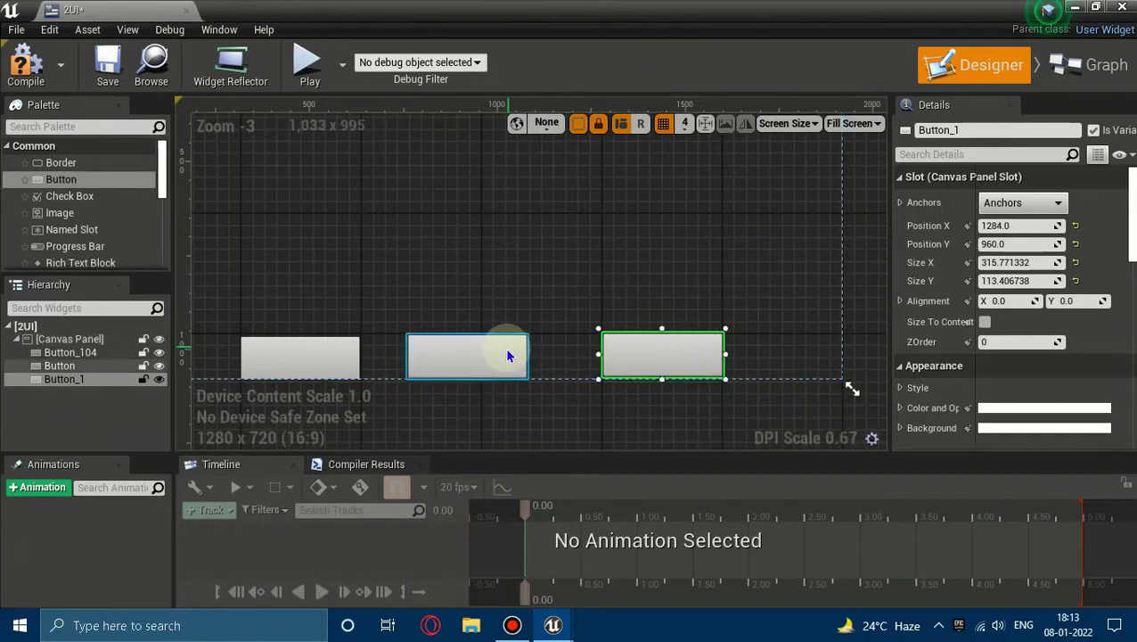
{"action": "left_click", "coordinate": [501, 358]}
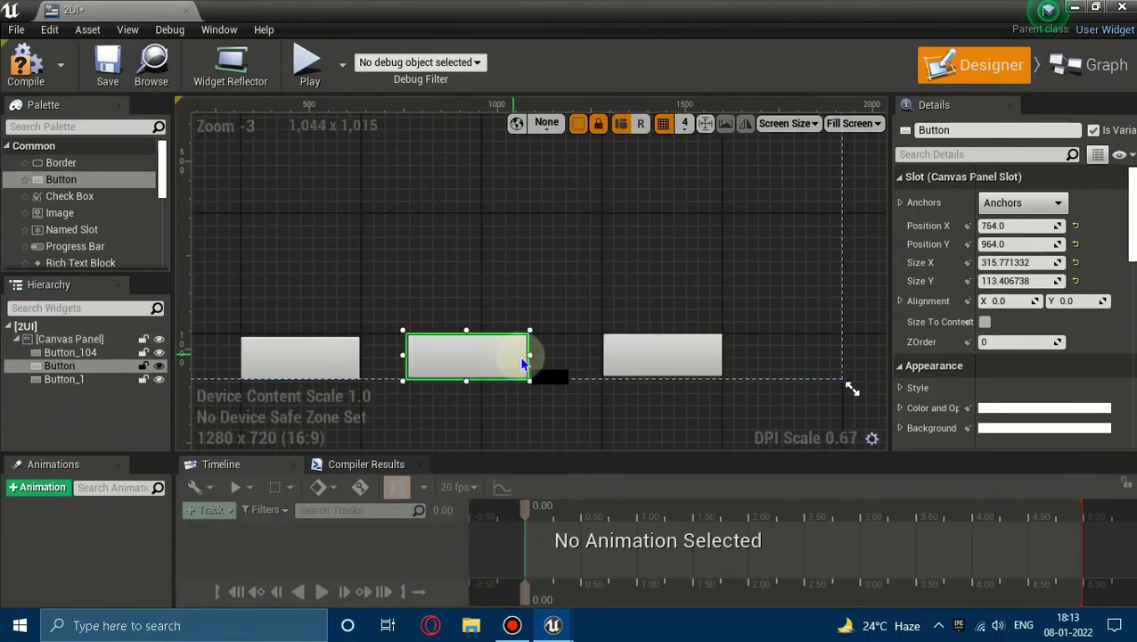
{"action": "left_click_drag", "start_coordinate": [523, 364], "coordinate": [527, 365]}
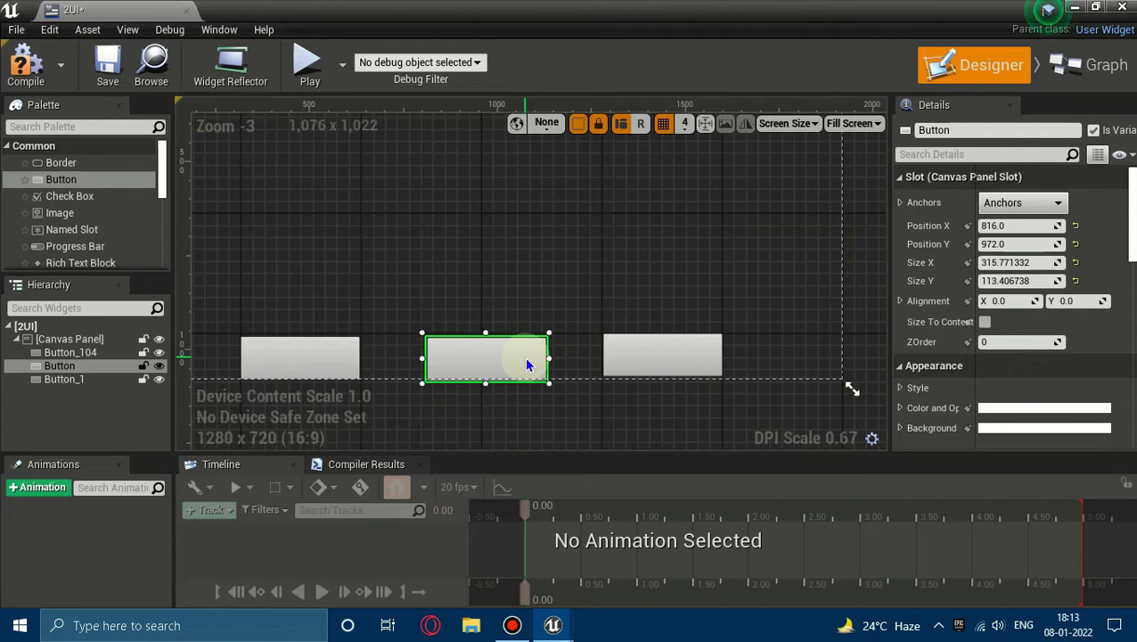
{"action": "left_click_drag", "start_coordinate": [528, 358], "coordinate": [526, 357]}
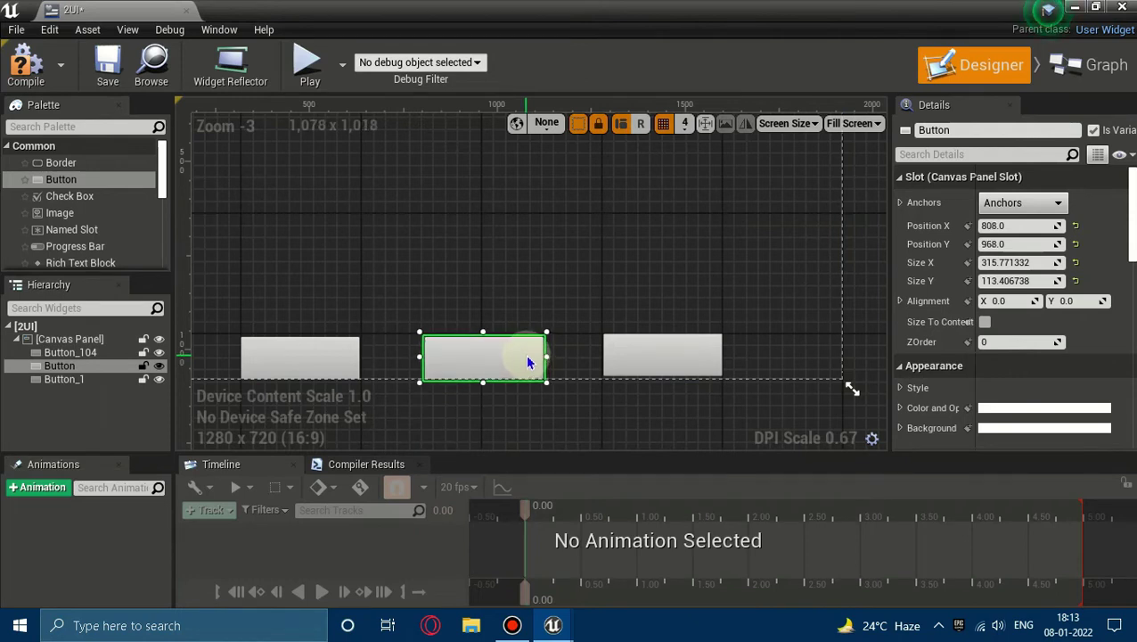
{"action": "left_click", "coordinate": [559, 302]}
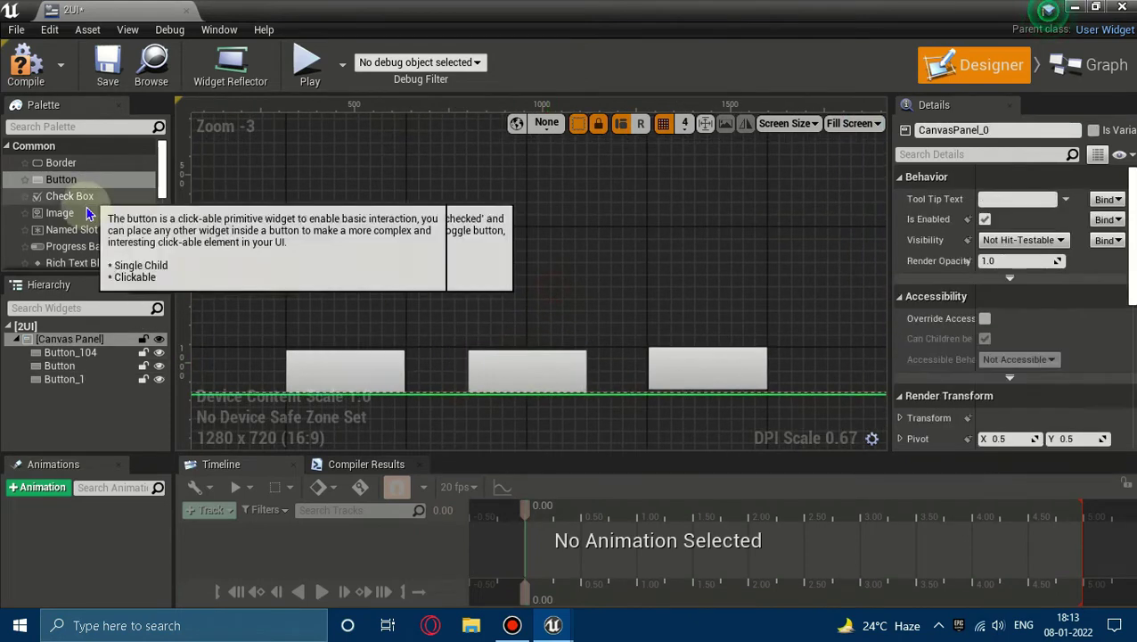
Step: Drop a Text label into each of the three buttons
{"action": "scroll", "coordinate": [81, 225], "scroll_direction": "down", "scroll_amount": 2}
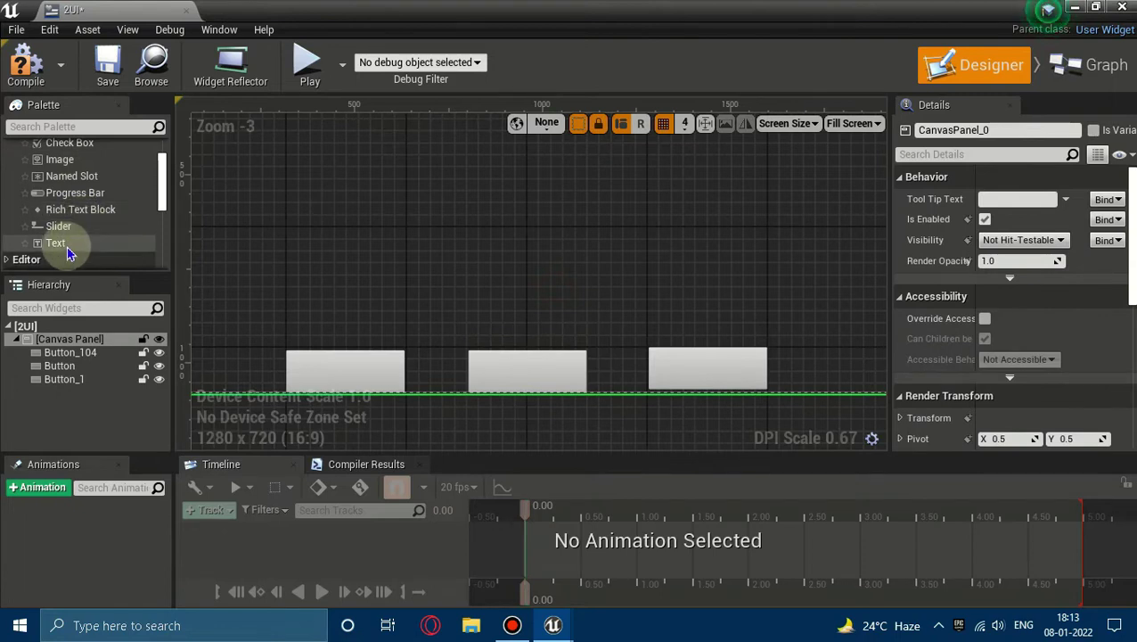
{"action": "left_click_drag", "start_coordinate": [199, 287], "coordinate": [305, 368]}
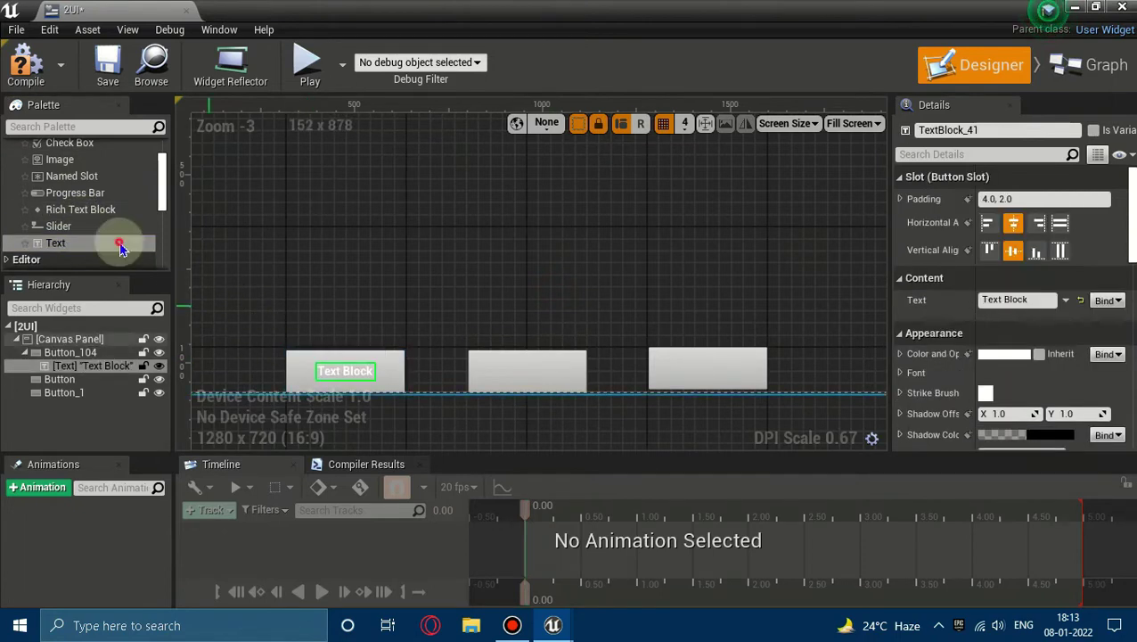
{"action": "left_click_drag", "start_coordinate": [114, 241], "coordinate": [528, 370]}
{"action": "mouse_move", "coordinate": [114, 243]}
{"action": "left_mouse_down"}
{"action": "mouse_move", "coordinate": [709, 388]}
{"action": "mouse_move", "coordinate": [667, 389]}
{"action": "left_mouse_up"}
Step: Set the labels to Obj 1, Obj 2 and Obj 3 in black, and save the 2UI widget
{"action": "left_click", "coordinate": [359, 368]}
{"action": "left_click", "coordinate": [355, 370]}
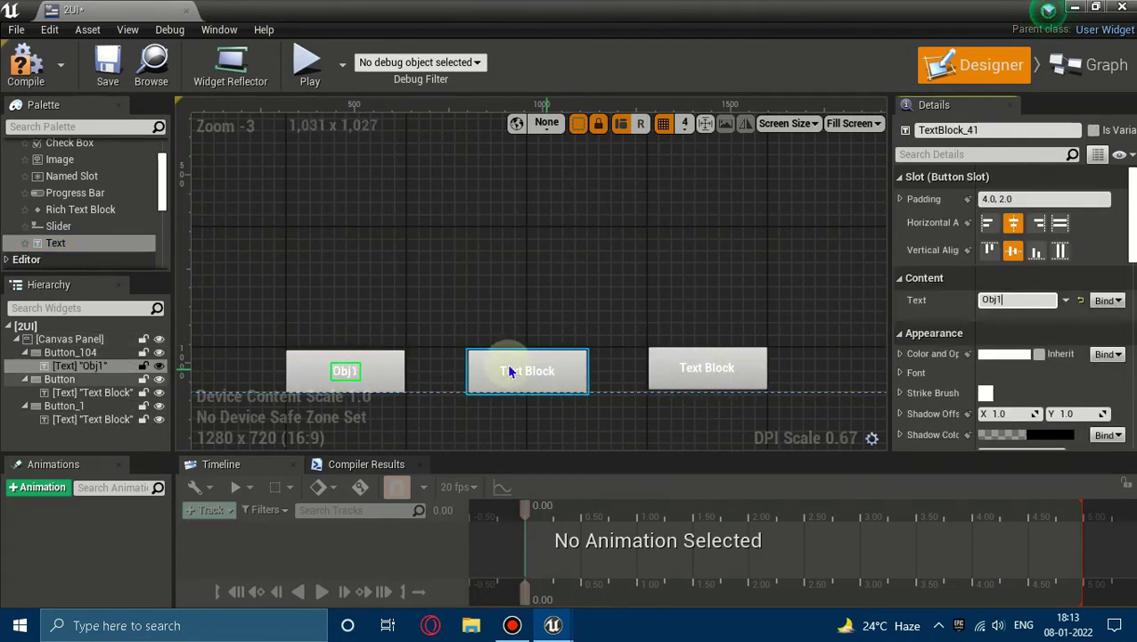
{"action": "left_click", "coordinate": [996, 299]}
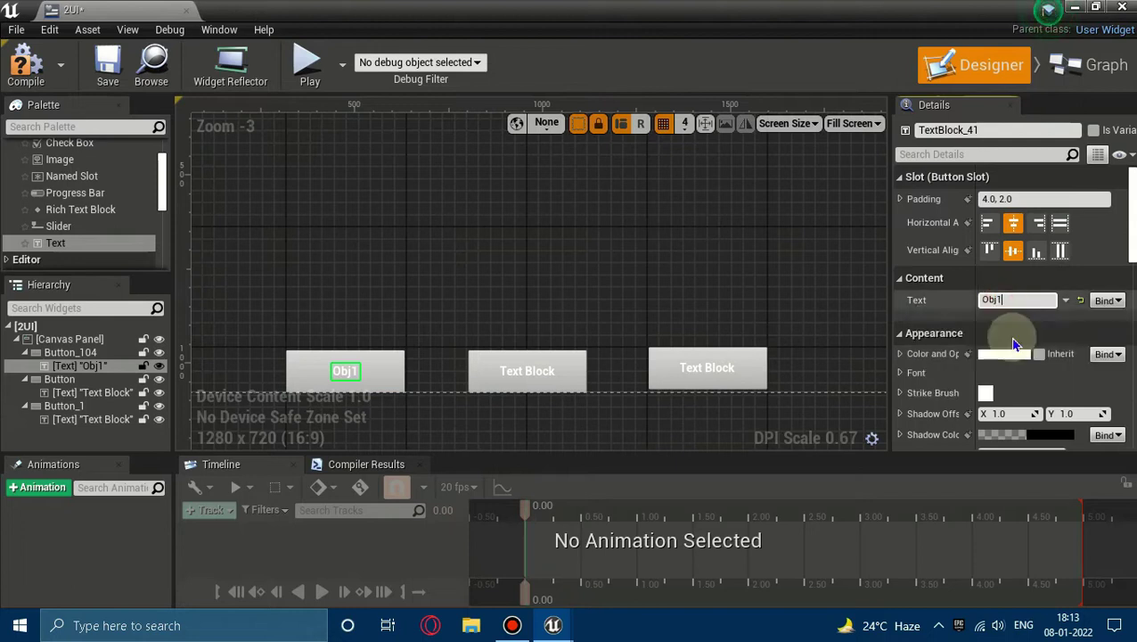
{"action": "left_click", "coordinate": [532, 371]}
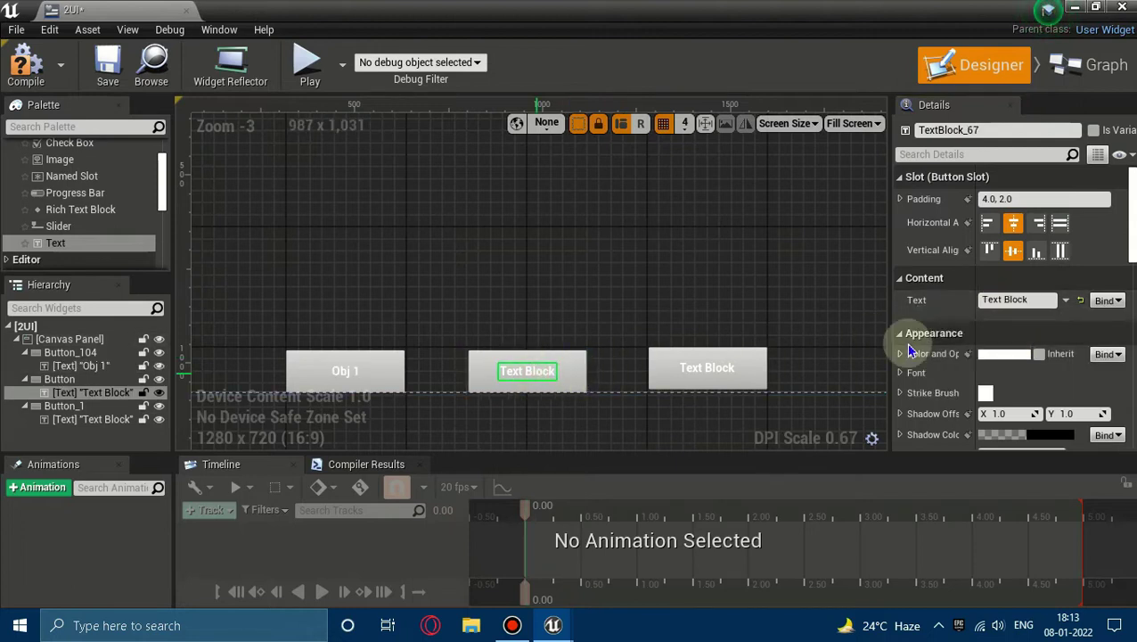
{"action": "left_click", "coordinate": [350, 370]}
{"action": "left_click", "coordinate": [1023, 357]}
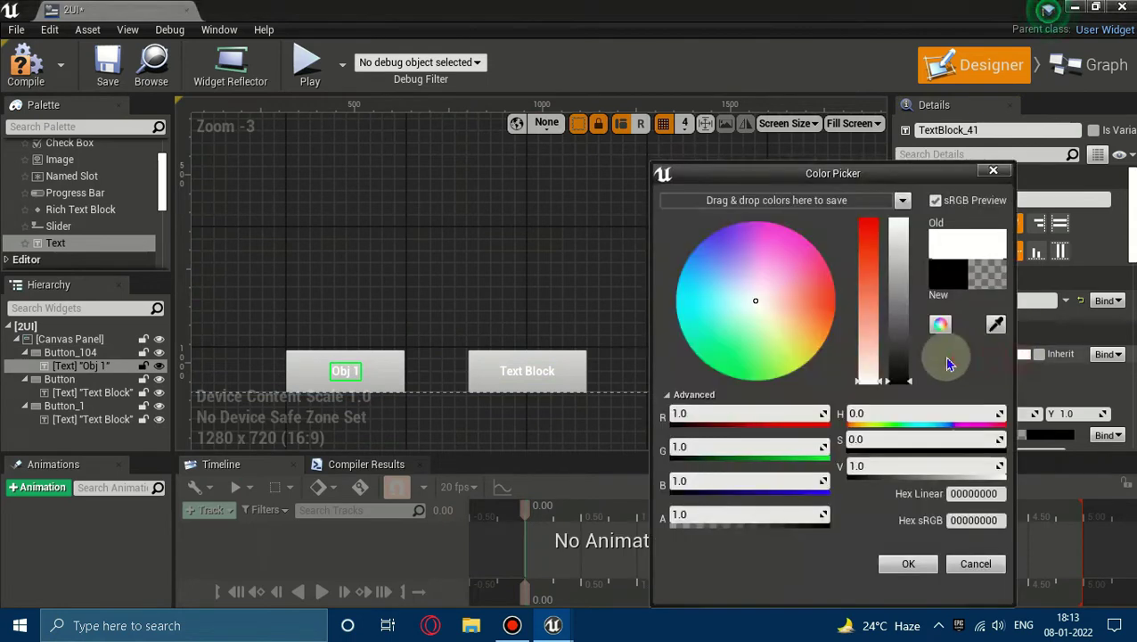
{"action": "left_click_drag", "start_coordinate": [896, 375], "coordinate": [909, 494]}
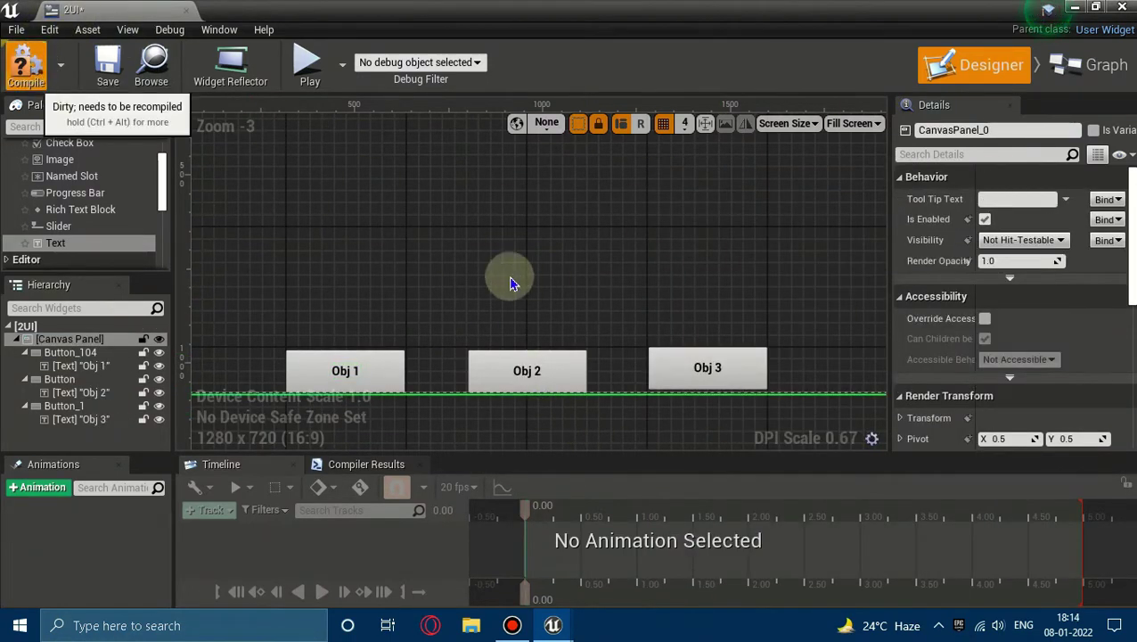
{"action": "key", "text": "ctrl+s"}
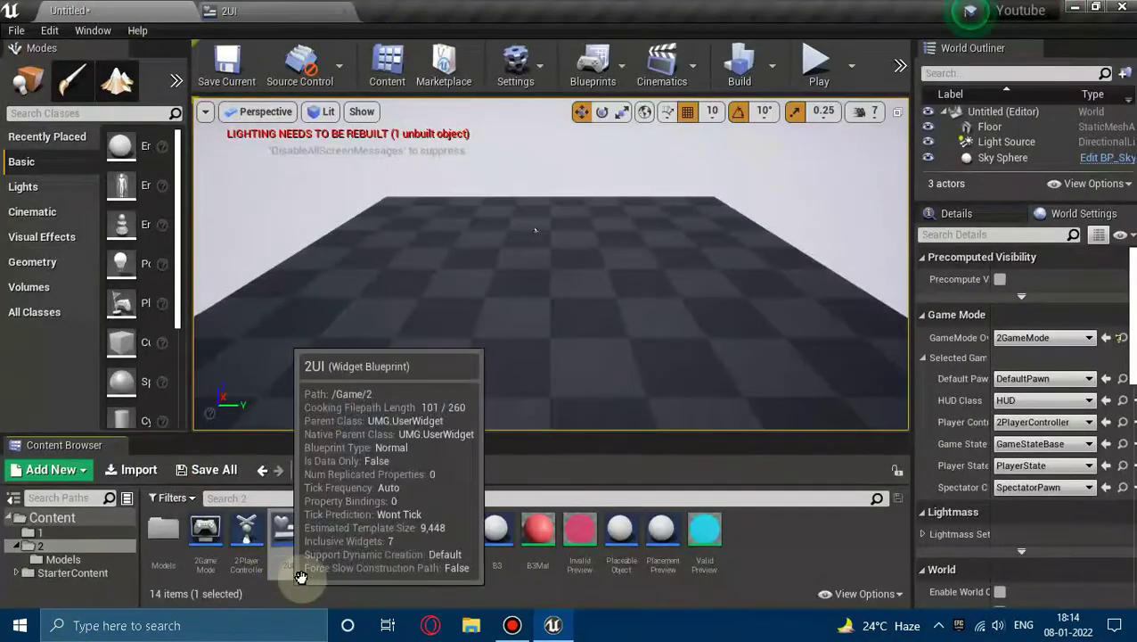
Step: In 2PlayerController's full editor, add a Create Widget node of class 2UI after BeginPlay
{"action": "double_click", "coordinate": [247, 530]}
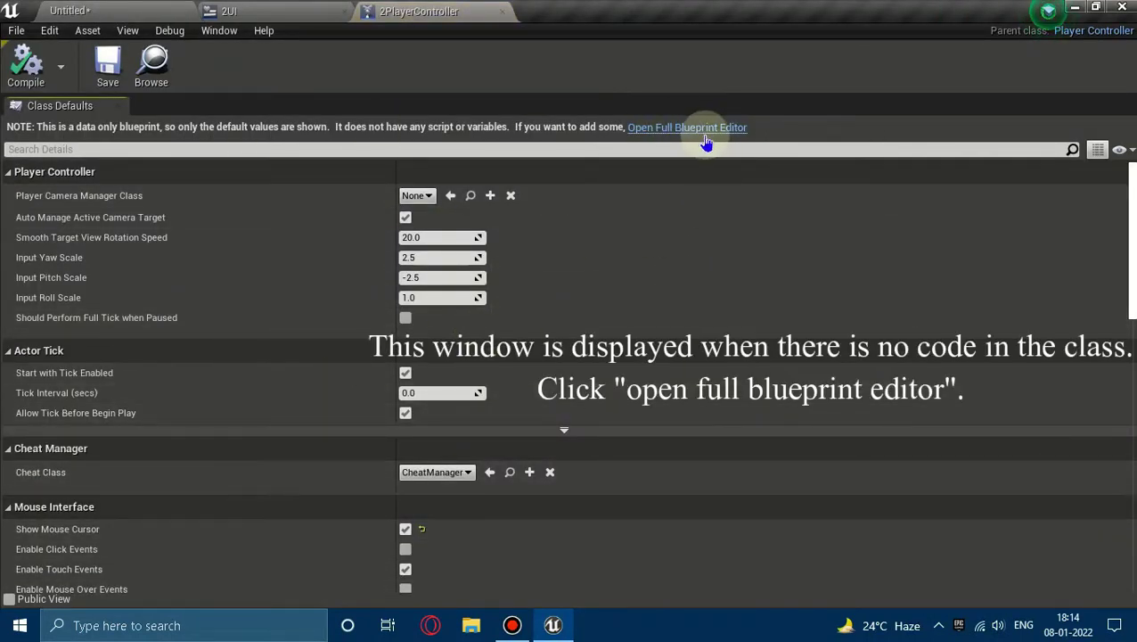
{"action": "left_click", "coordinate": [705, 140]}
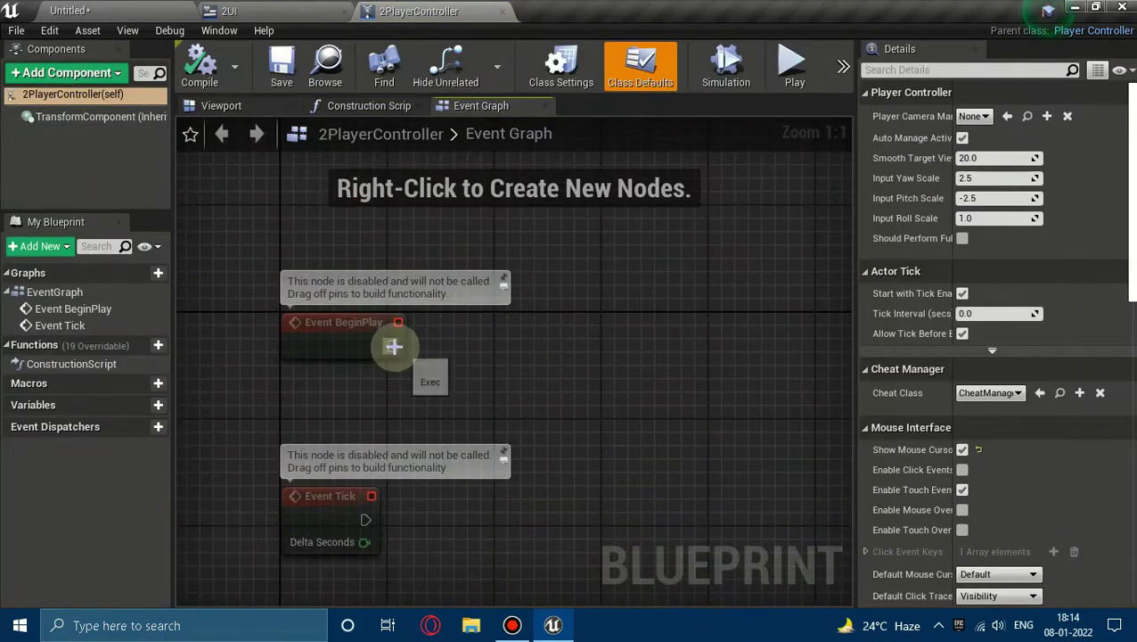
{"action": "left_click_drag", "start_coordinate": [393, 346], "coordinate": [533, 350]}
{"action": "type", "text": "cre"}
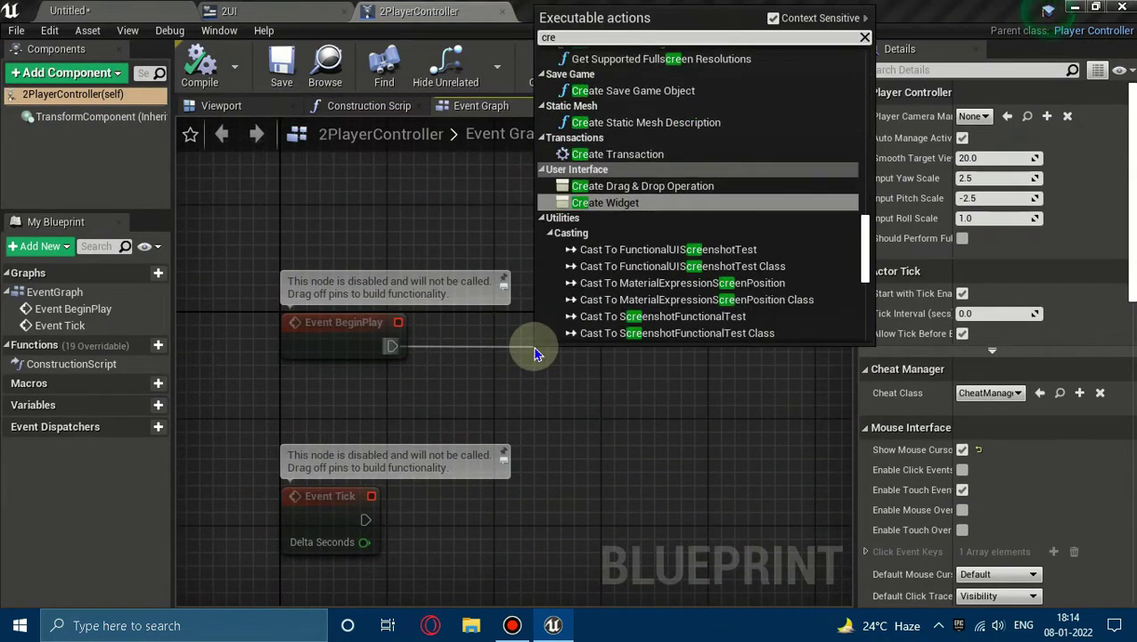
{"action": "type", "text": "ate"}
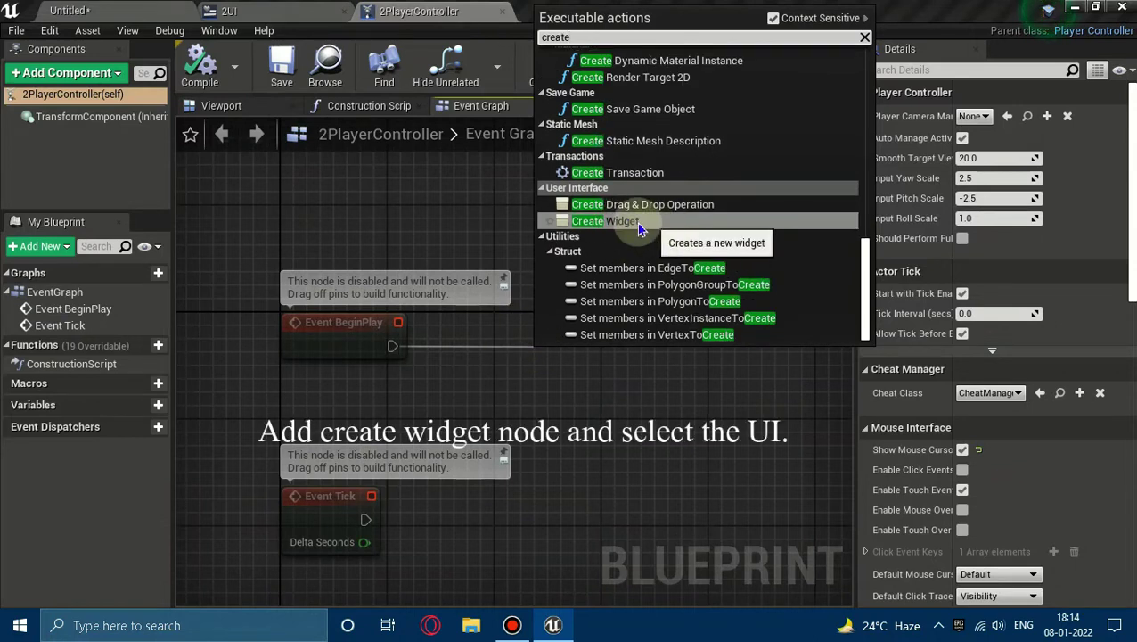
{"action": "left_click", "coordinate": [655, 223]}
{"action": "left_click_drag", "start_coordinate": [576, 366], "coordinate": [536, 326]}
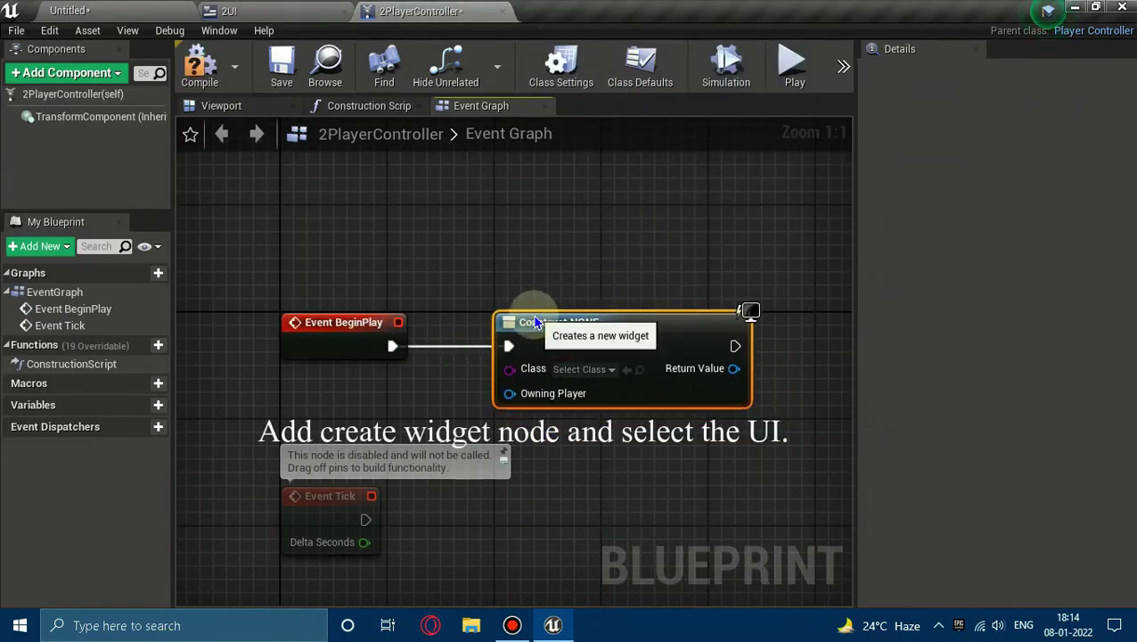
{"action": "left_click", "coordinate": [583, 369]}
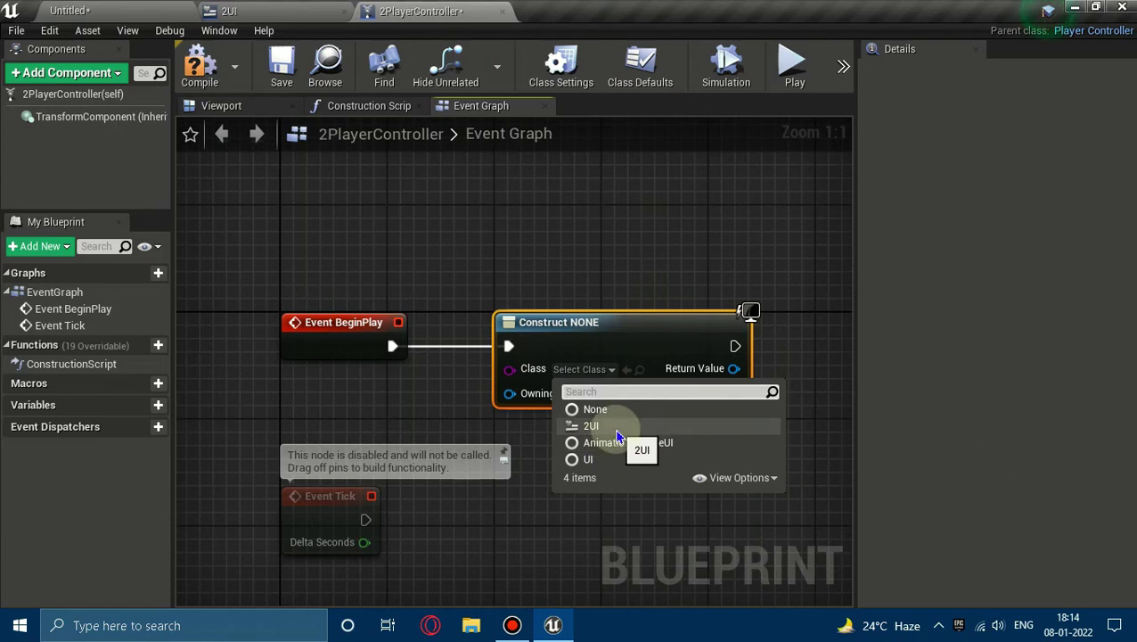
{"action": "left_click", "coordinate": [594, 427]}
Step: Pass the created widget's Return Value into an Add to Viewport node
{"action": "right_click_drag", "start_coordinate": [685, 413], "coordinate": [462, 395]}
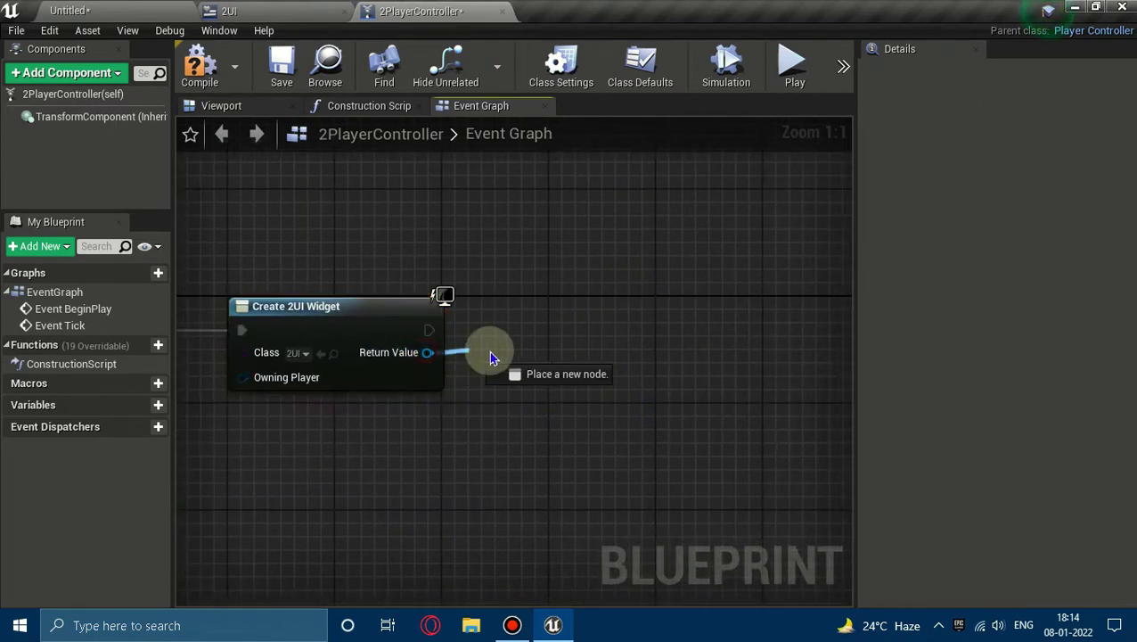
{"action": "left_click_drag", "start_coordinate": [428, 353], "coordinate": [490, 357]}
{"action": "type", "text": "add"}
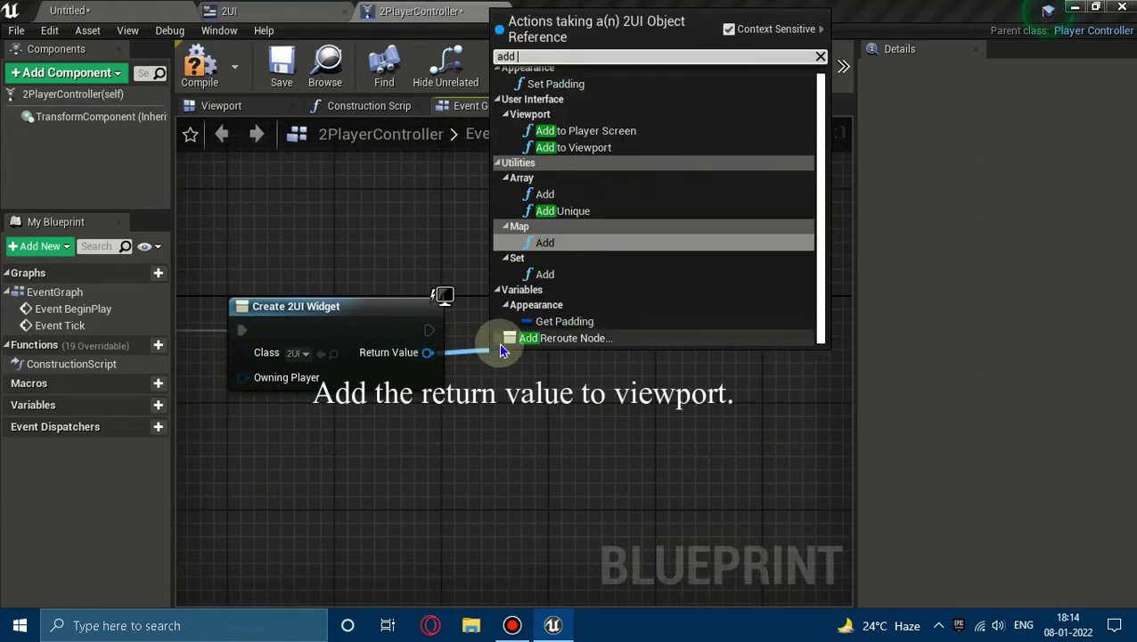
{"action": "left_click", "coordinate": [589, 151]}
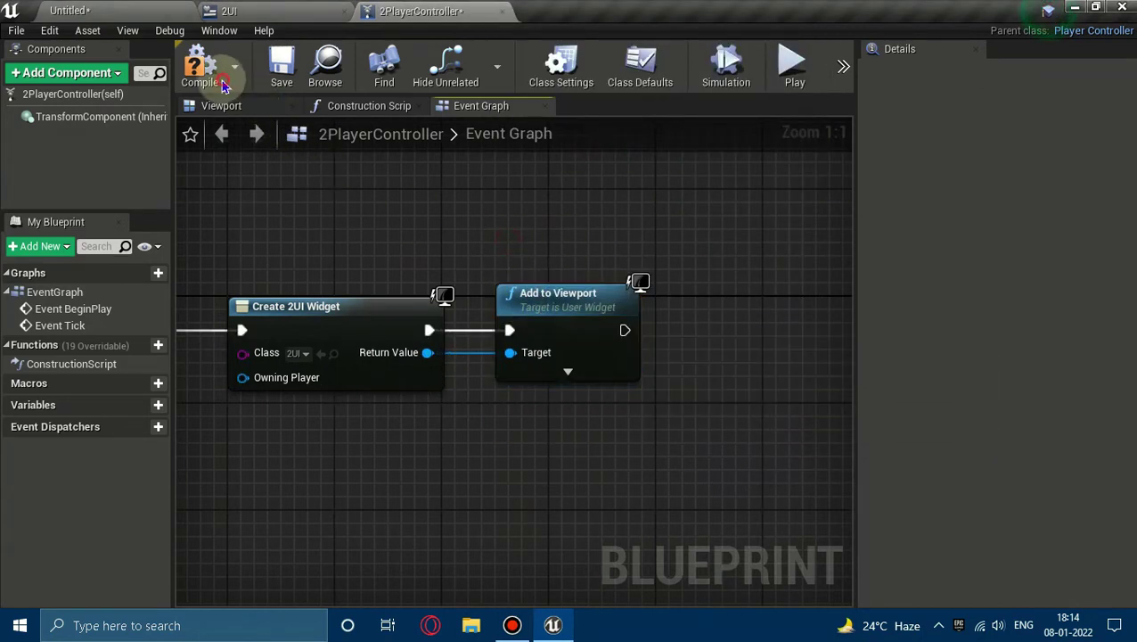
{"action": "right_click_drag", "start_coordinate": [432, 254], "coordinate": [660, 221]}
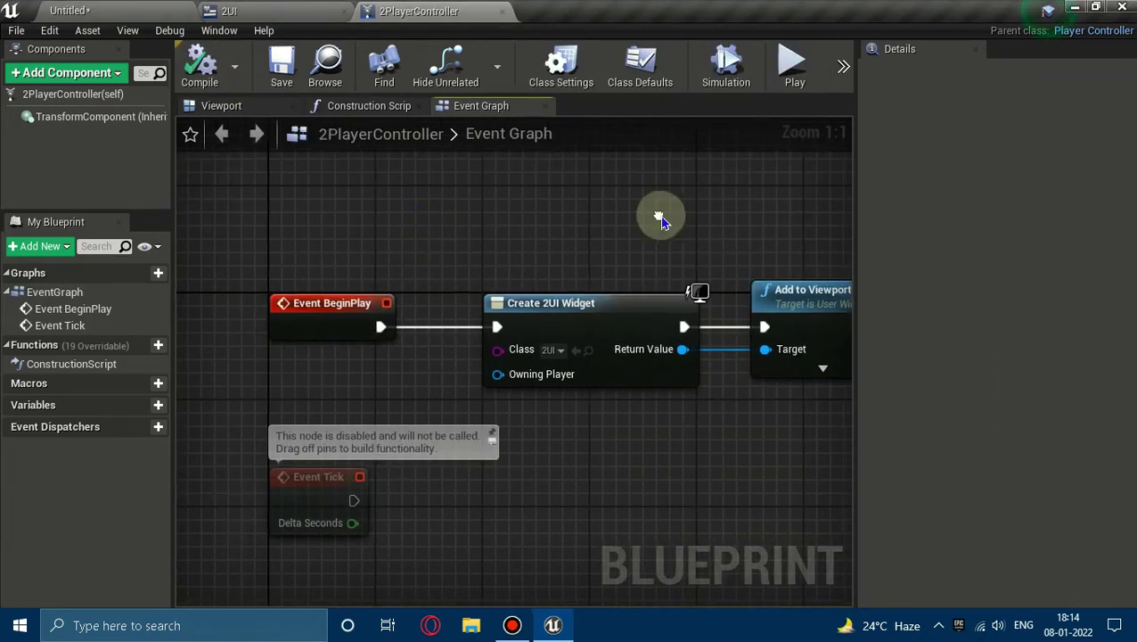
{"action": "left_click", "coordinate": [159, 15]}
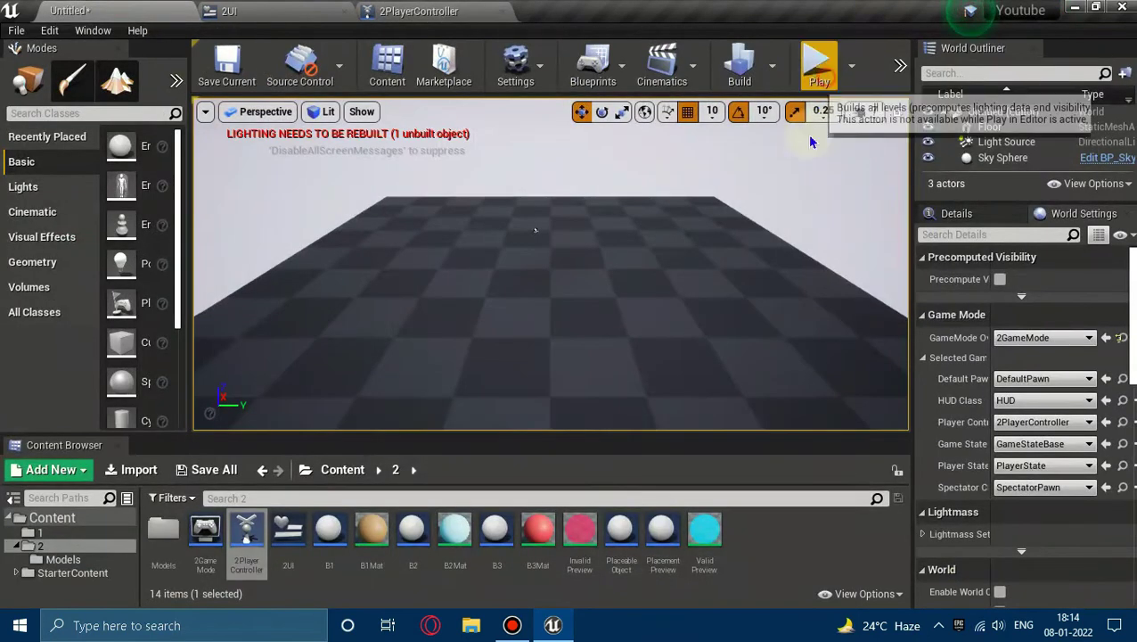
Step: Play-test the level, enlarging the game view to reveal the Obj buttons, then stop
{"action": "left_click", "coordinate": [819, 67]}
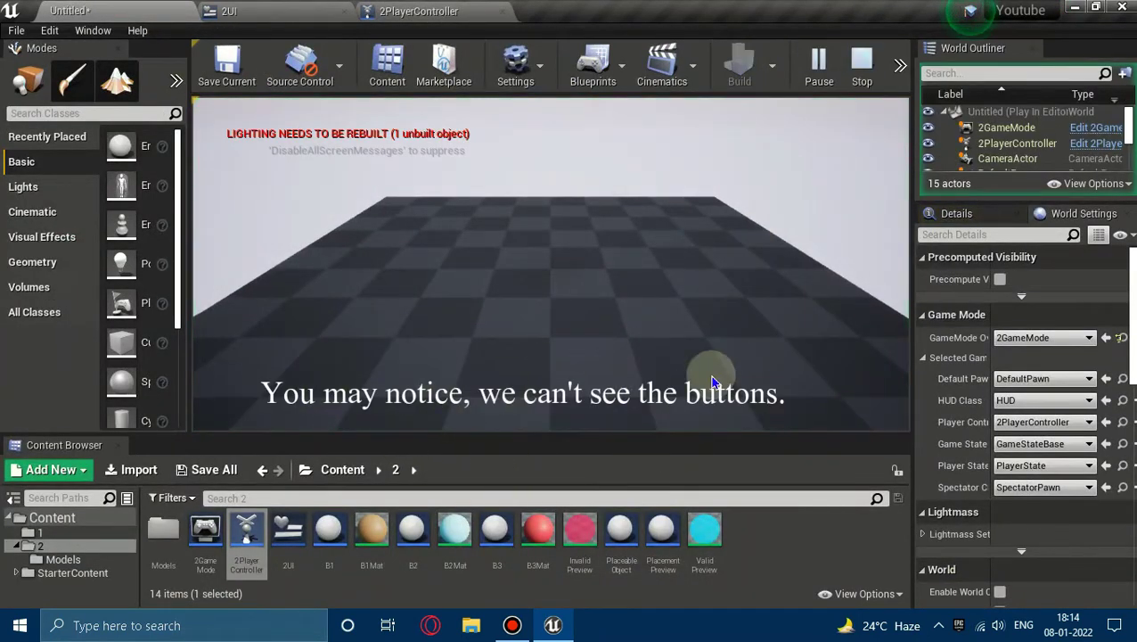
{"action": "mouse_move", "coordinate": [600, 438]}
{"action": "left_mouse_down"}
{"action": "mouse_move", "coordinate": [589, 536]}
{"action": "mouse_move", "coordinate": [602, 421]}
{"action": "left_mouse_up"}
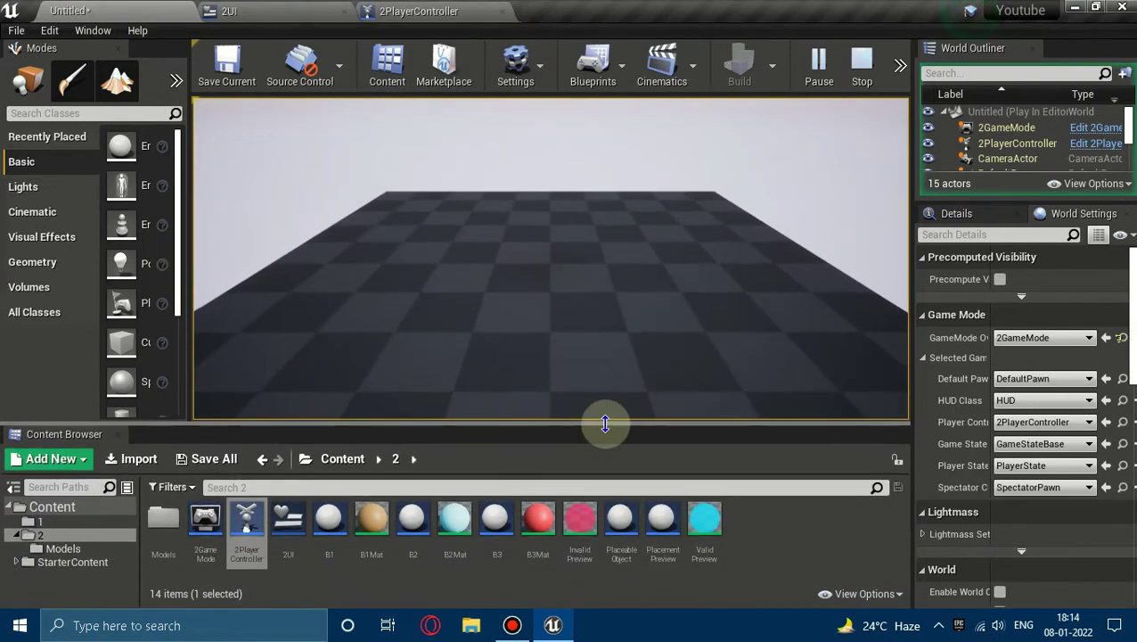
{"action": "left_click", "coordinate": [872, 78]}
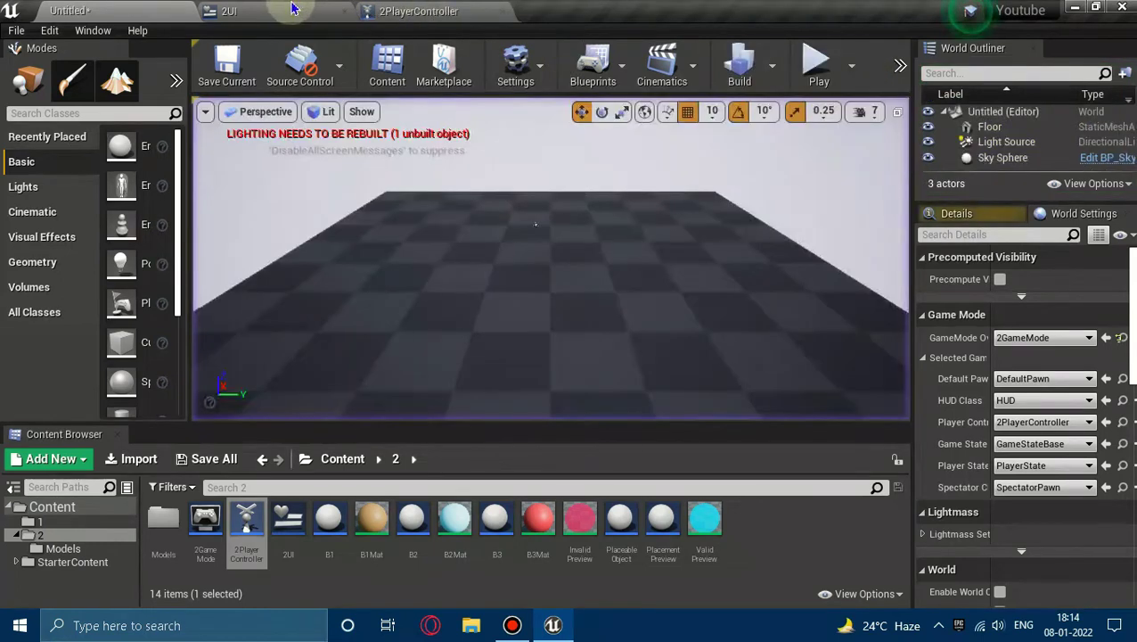
{"action": "left_click", "coordinate": [267, 11]}
Step: Anchor the Obj 1 and Obj 2 buttons to the bottom-centre preset
{"action": "left_click", "coordinate": [392, 369]}
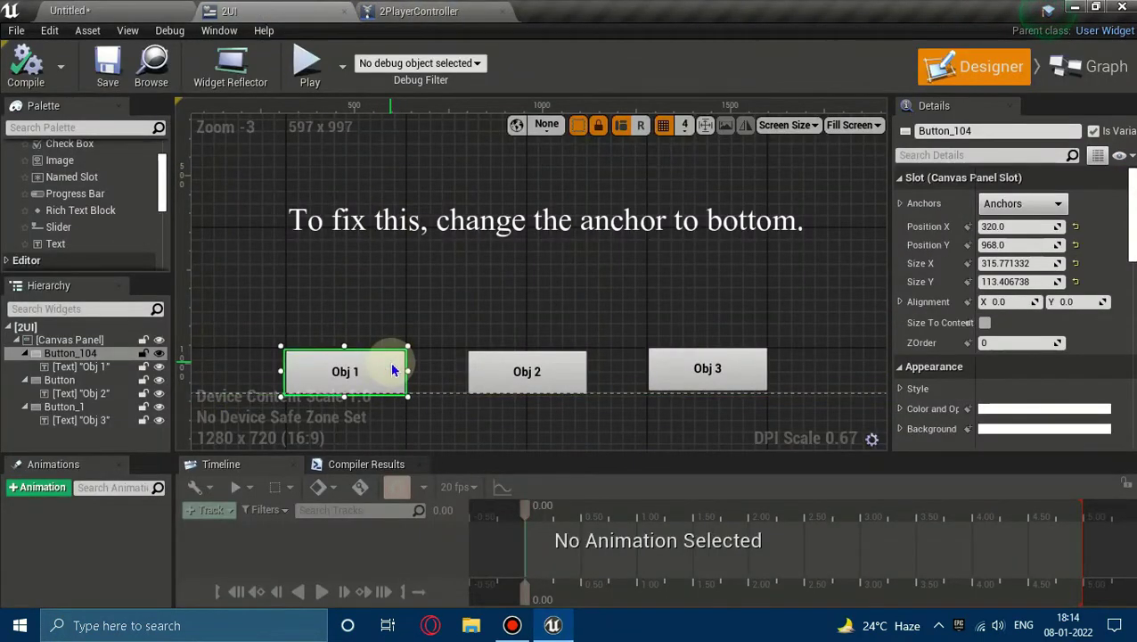
{"action": "left_click", "coordinate": [1033, 205]}
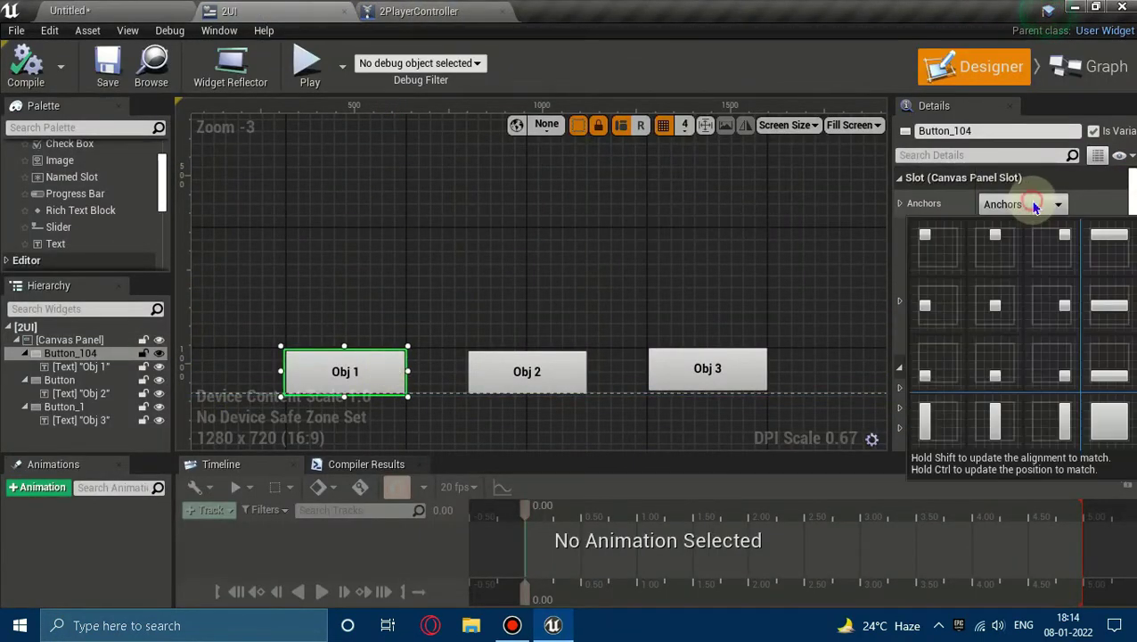
{"action": "left_click", "coordinate": [999, 374]}
{"action": "left_click", "coordinate": [548, 367]}
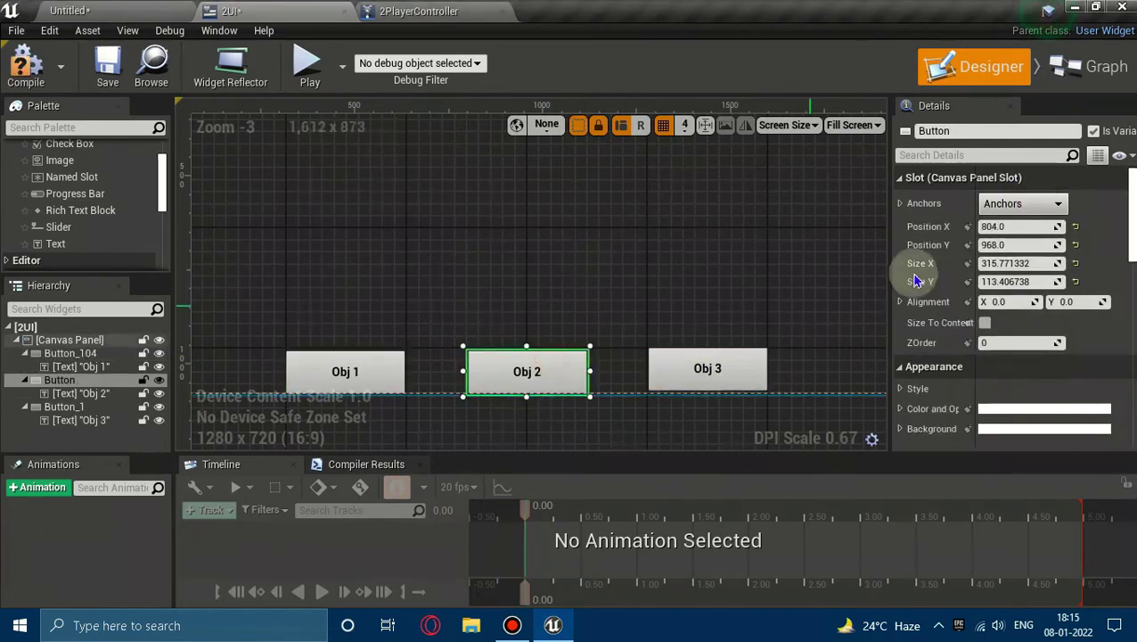
{"action": "left_click", "coordinate": [1007, 204]}
{"action": "left_click", "coordinate": [1010, 357]}
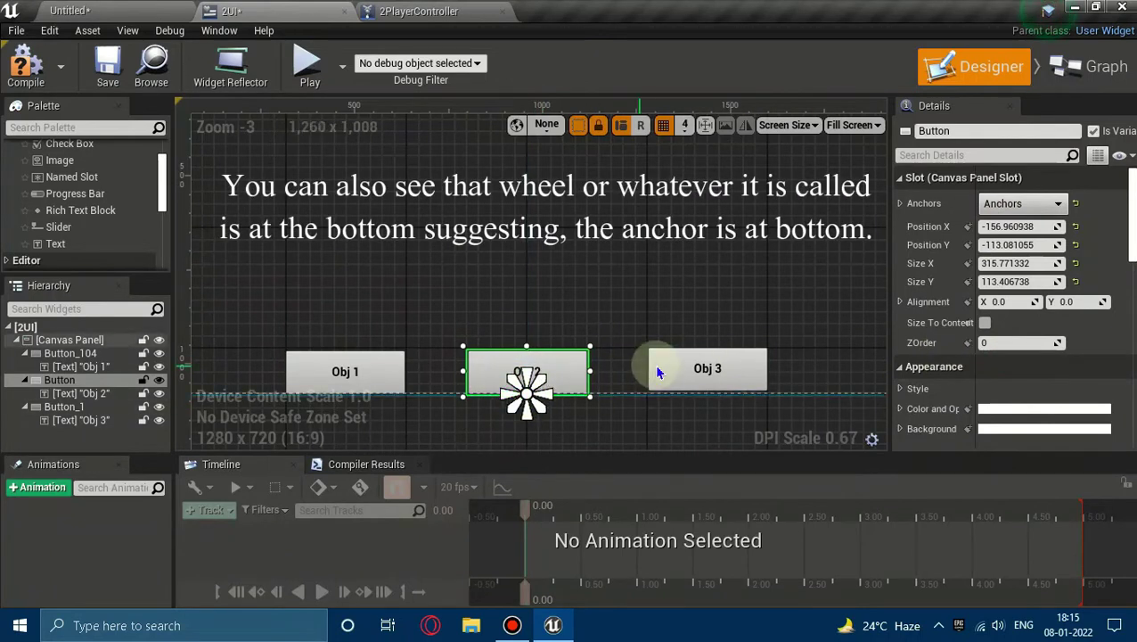
Step: Anchor Obj 3 to the bottom-centre preset too and check the anchor presets
{"action": "left_click", "coordinate": [667, 368]}
{"action": "right_click_drag", "start_coordinate": [635, 214], "coordinate": [781, 381]}
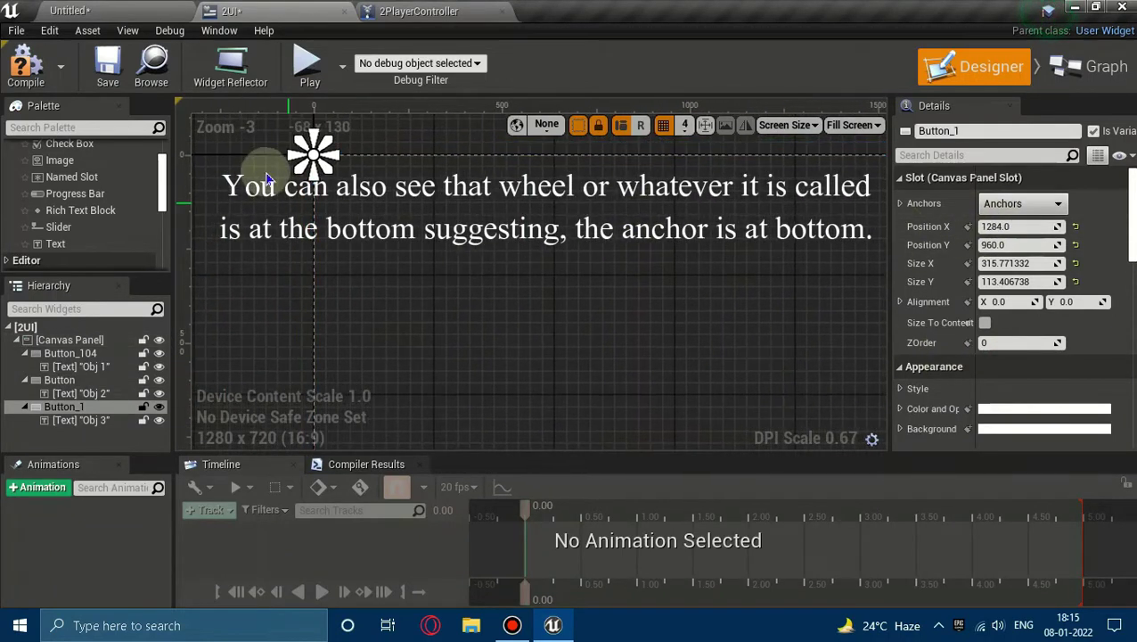
{"action": "right_click_drag", "start_coordinate": [346, 165], "coordinate": [376, 158]}
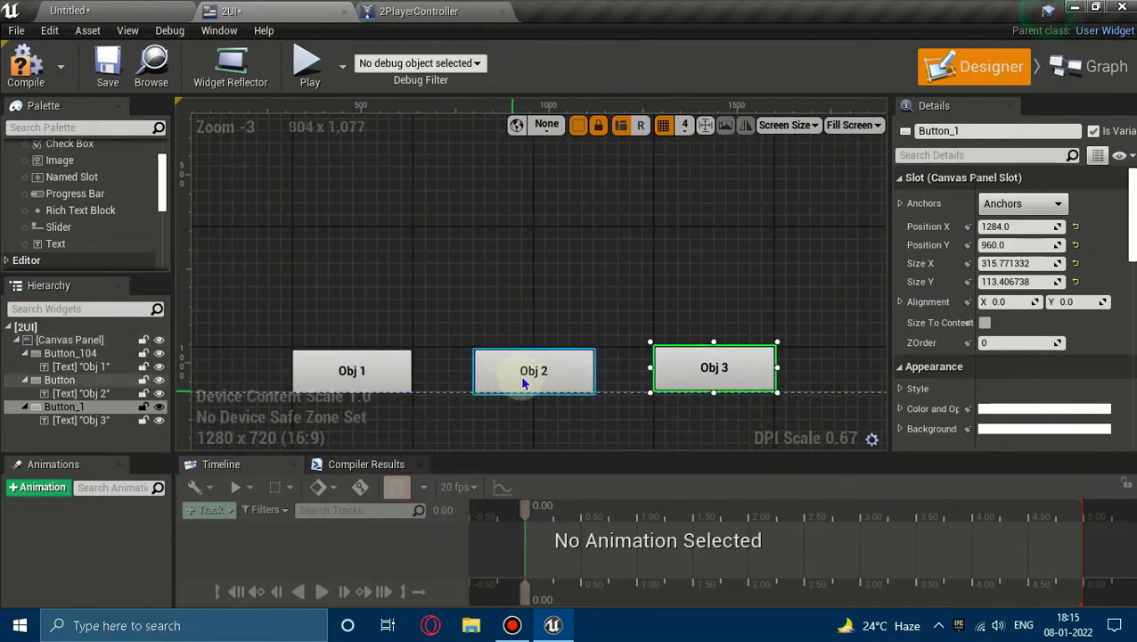
{"action": "left_click", "coordinate": [1021, 203]}
{"action": "left_click", "coordinate": [987, 415]}
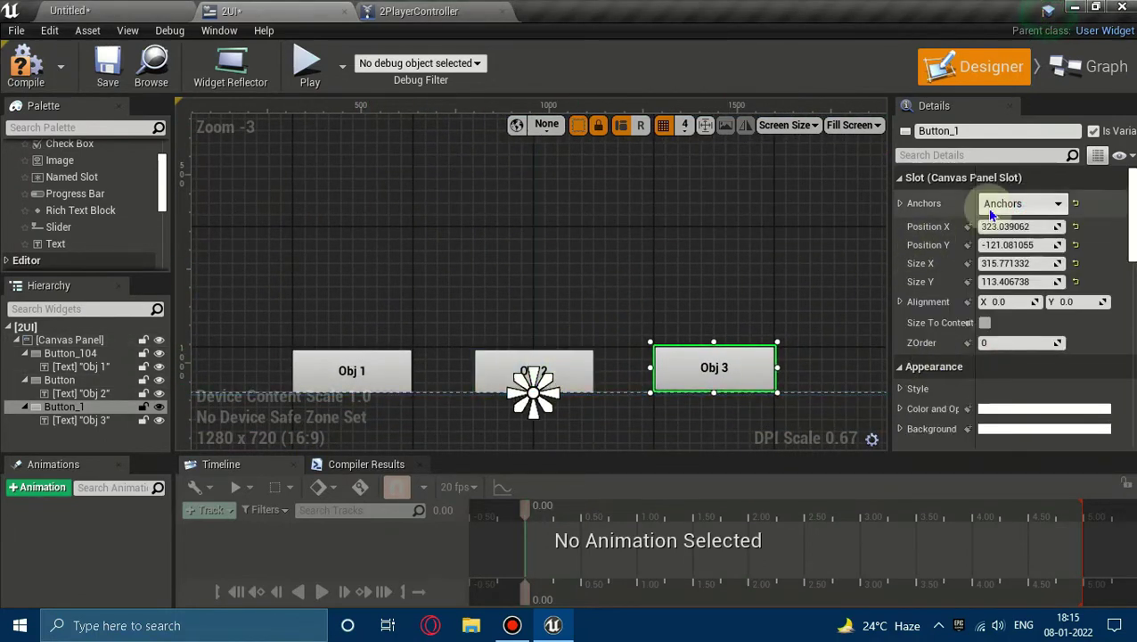
{"action": "left_click", "coordinate": [1016, 203]}
{"action": "left_click", "coordinate": [754, 292]}
{"action": "left_click", "coordinate": [765, 287]}
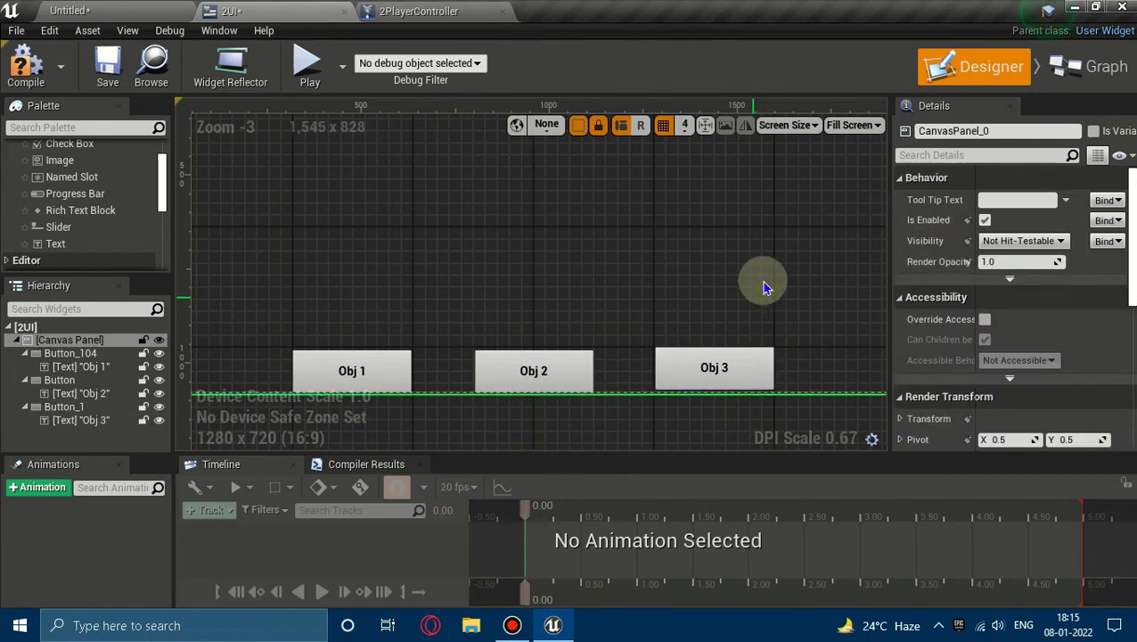
{"action": "left_click", "coordinate": [694, 428]}
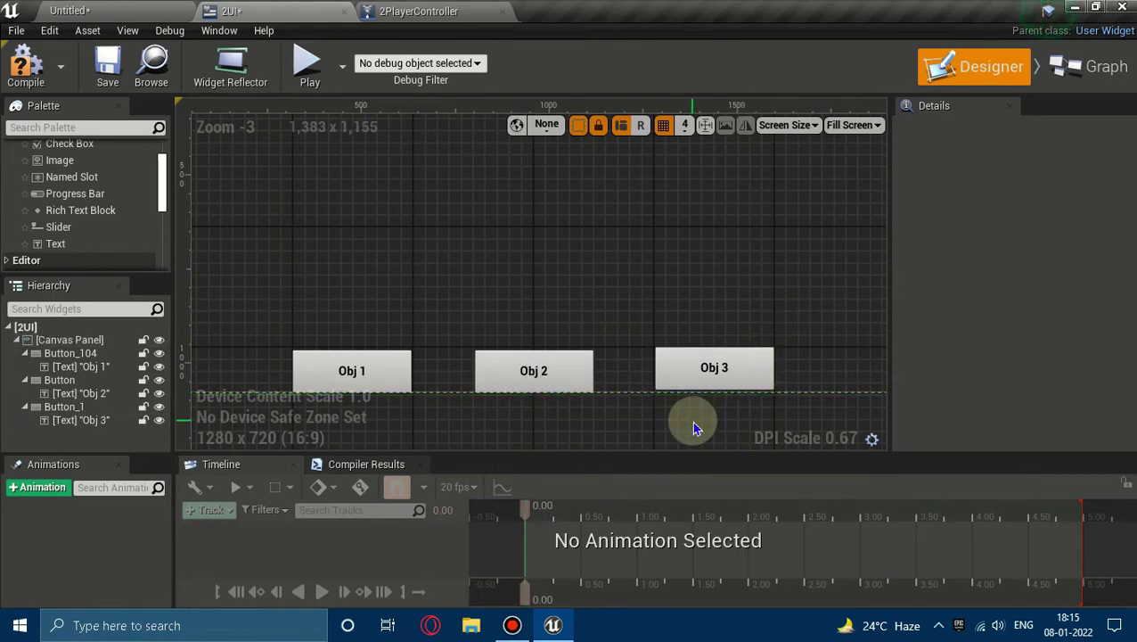
Step: Play the level and drag the viewport splitter to confirm the Obj buttons stay at the bottom, then stop
{"action": "left_click", "coordinate": [64, 10]}
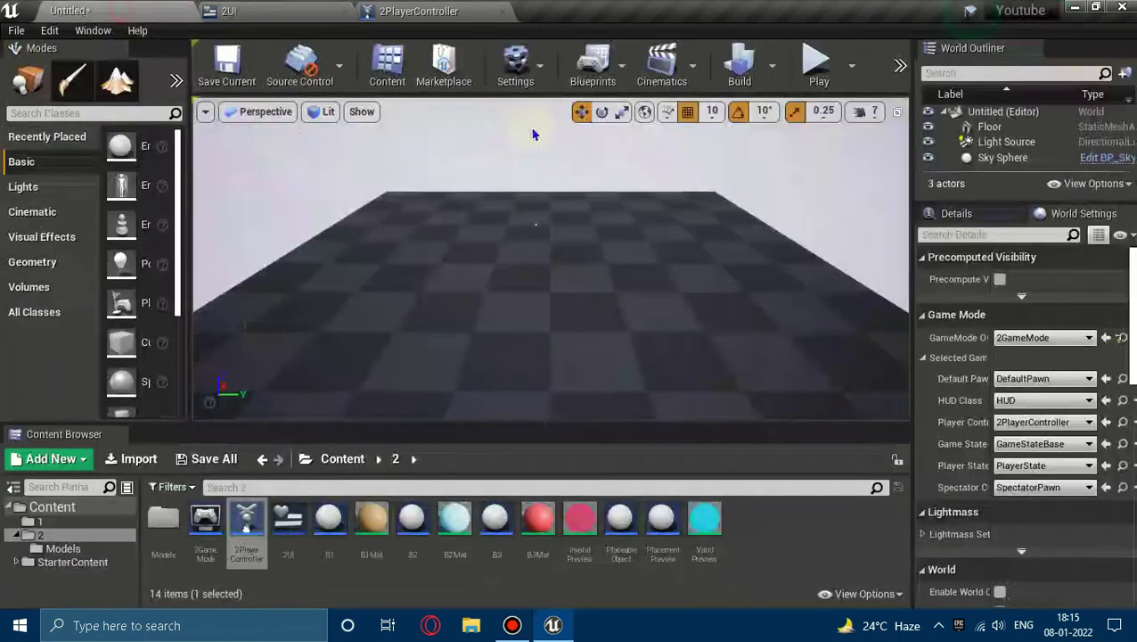
{"action": "left_click", "coordinate": [818, 64]}
{"action": "left_click", "coordinate": [602, 413]}
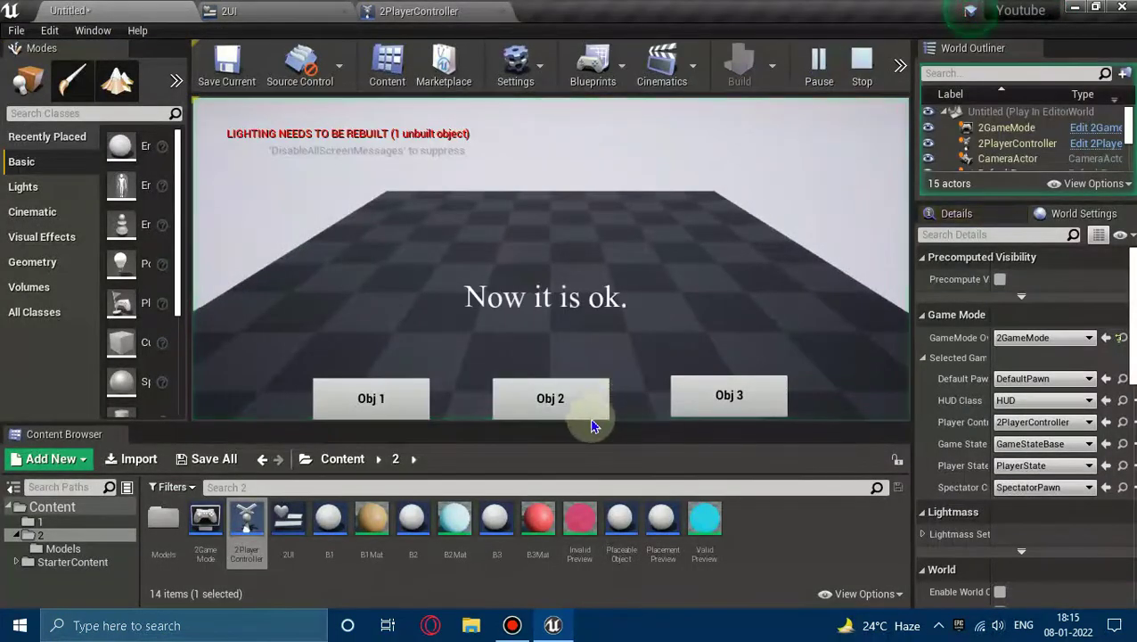
{"action": "mouse_move", "coordinate": [615, 425]}
{"action": "left_mouse_down"}
{"action": "mouse_move", "coordinate": [618, 475]}
{"action": "mouse_move", "coordinate": [630, 276]}
{"action": "mouse_move", "coordinate": [628, 354]}
{"action": "left_mouse_up"}
{"action": "left_click_drag", "start_coordinate": [625, 423], "coordinate": [625, 443]}
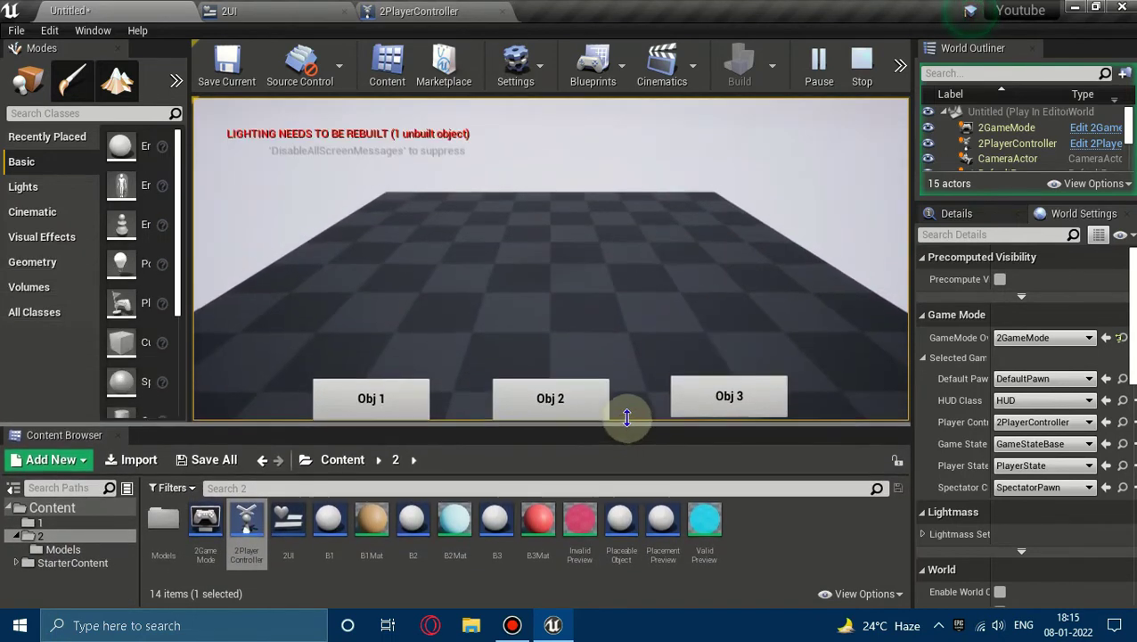
{"action": "left_click", "coordinate": [861, 72]}
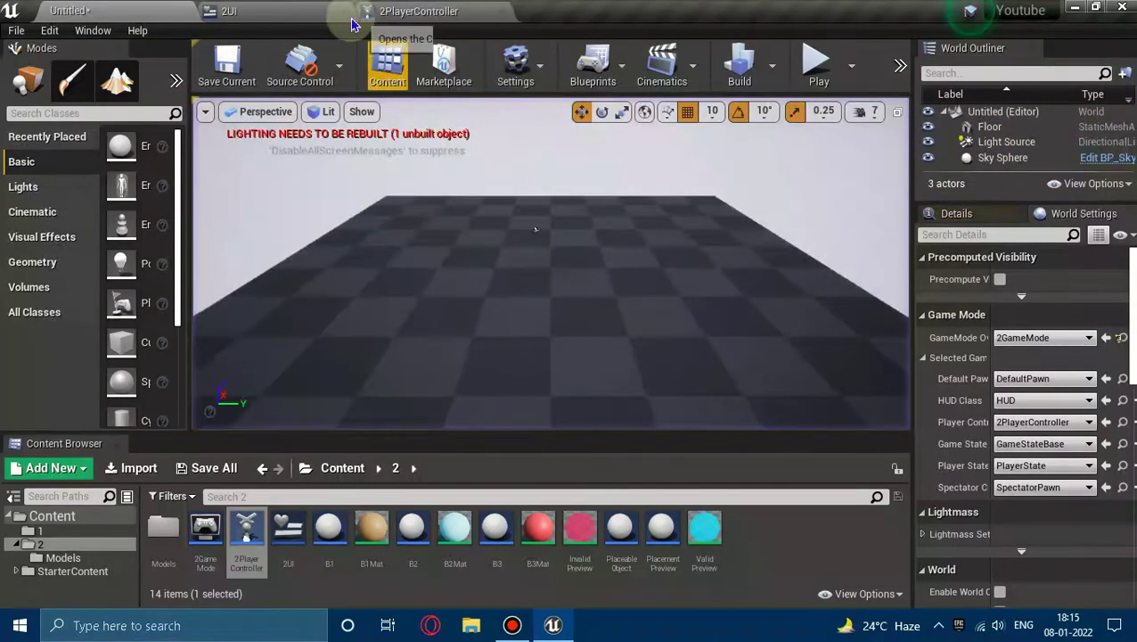
Step: In the 2UI Designer, enter B1But, B2But and B3Button names in each button's Details name field
{"action": "left_click", "coordinate": [305, 9]}
{"action": "scroll", "coordinate": [511, 247], "scroll_direction": "down", "scroll_amount": 2}
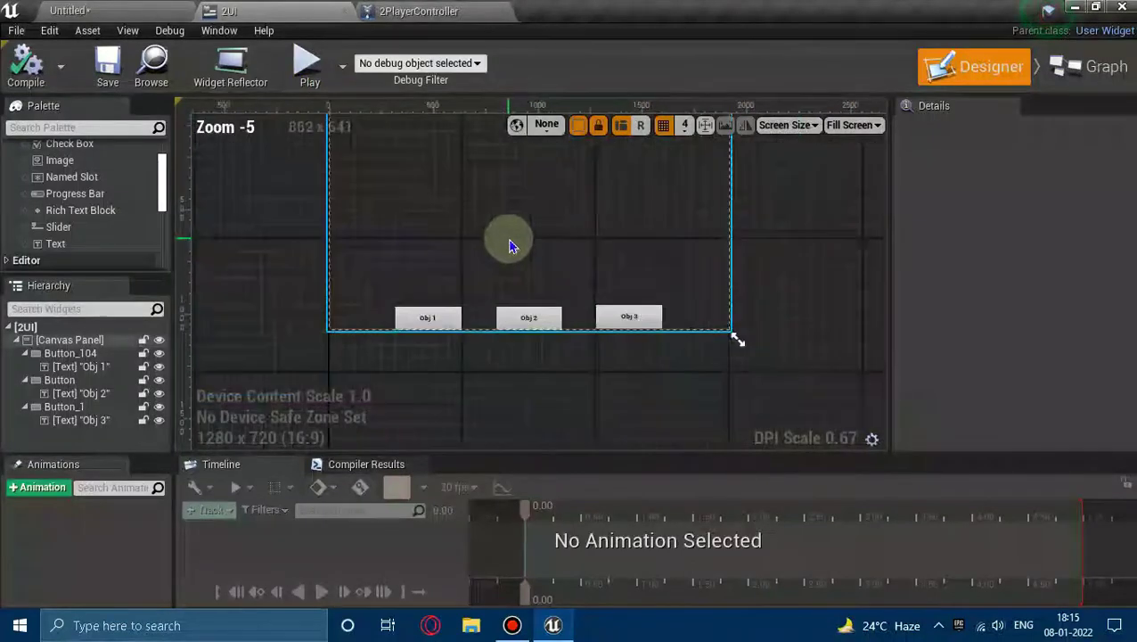
{"action": "left_click", "coordinate": [736, 234]}
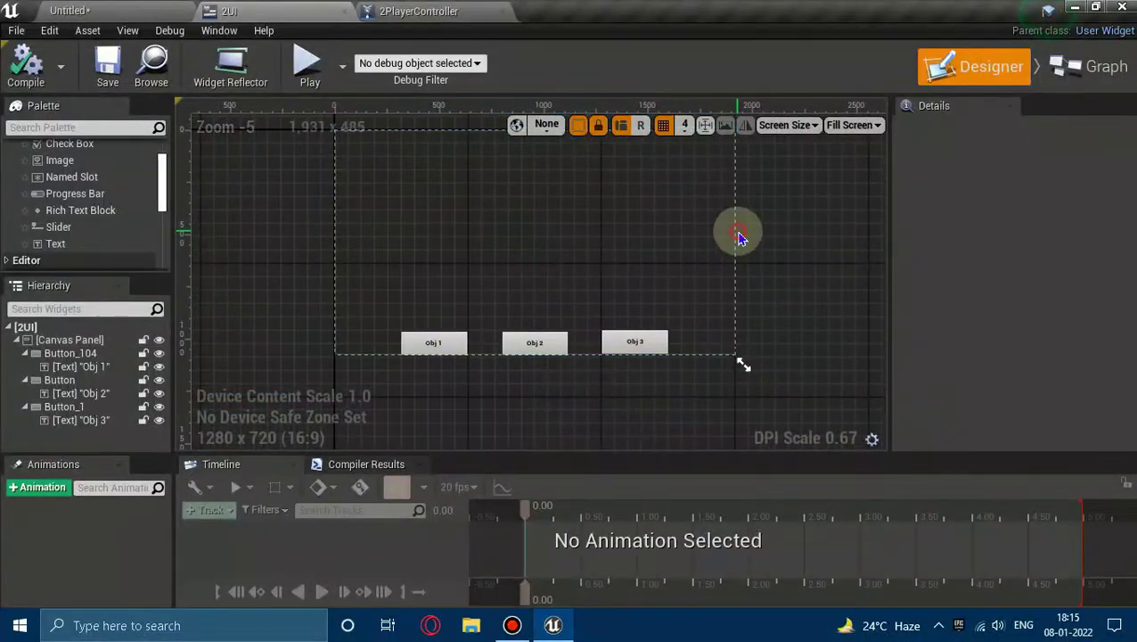
{"action": "left_click", "coordinate": [448, 343]}
{"action": "type", "text": "B1Bu"}
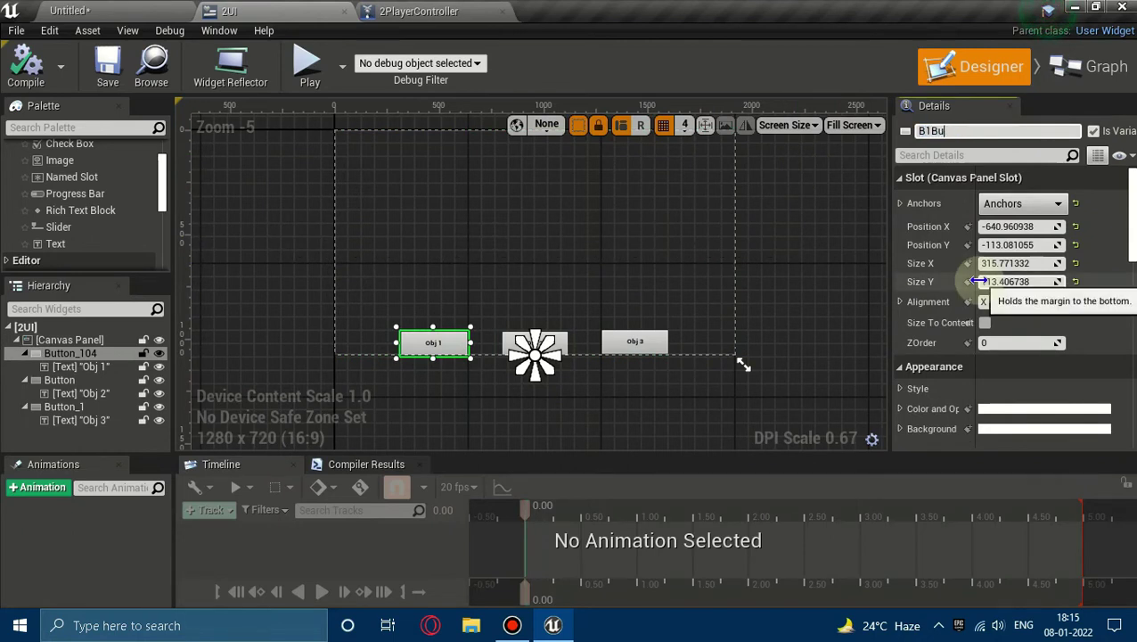
{"action": "type", "text": "t"}
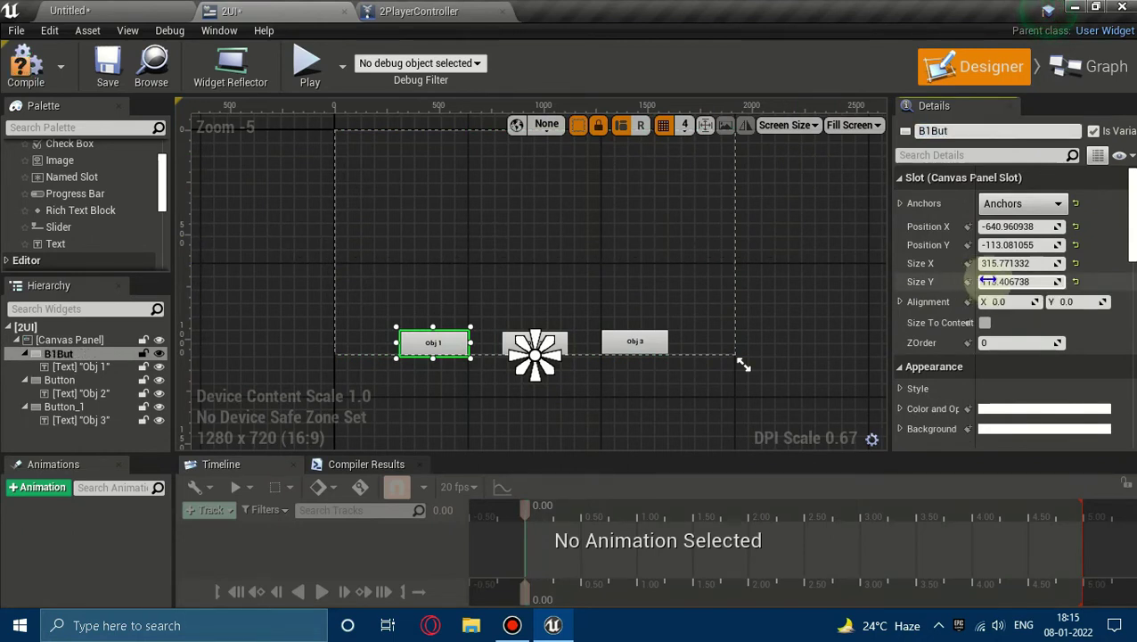
{"action": "left_click", "coordinate": [757, 254]}
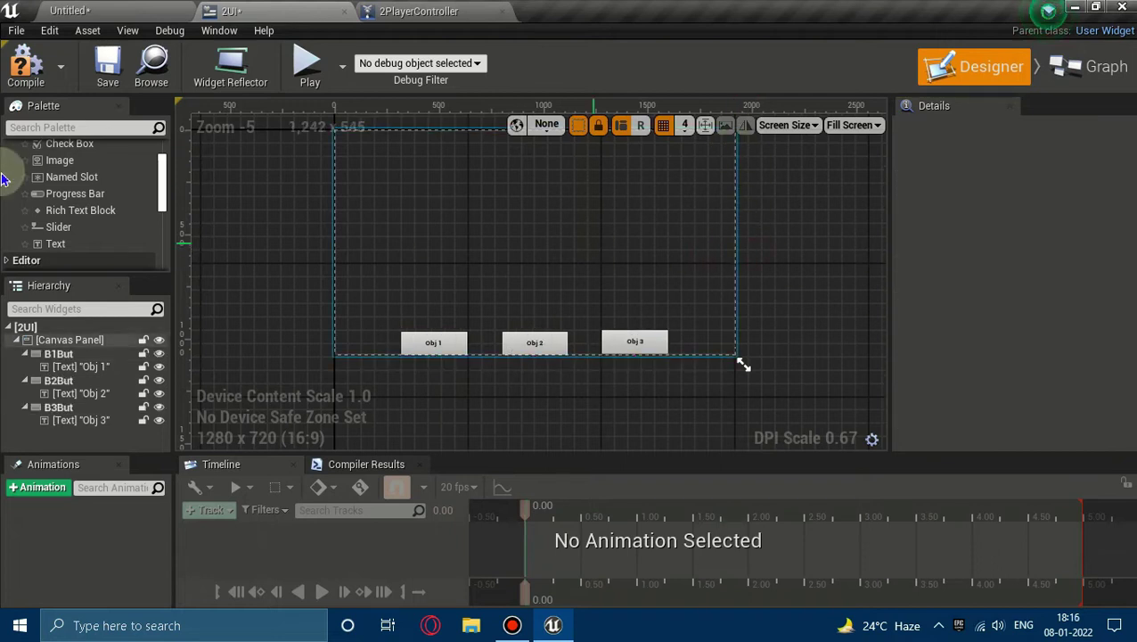
{"action": "left_click", "coordinate": [437, 344]}
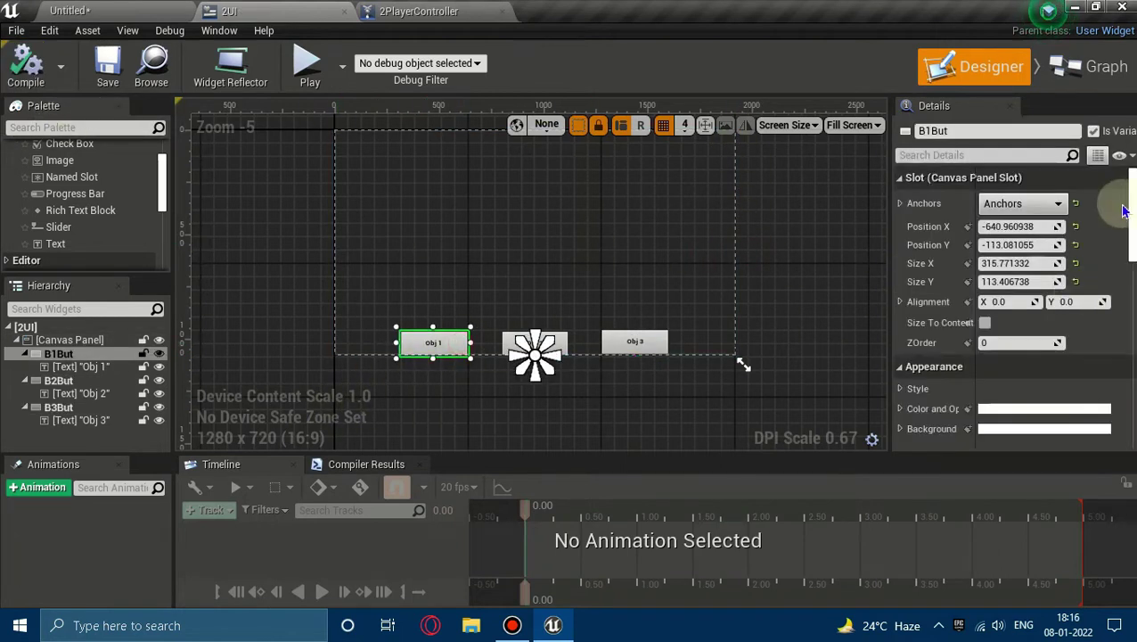
Step: Add On Clicked events for B1But and B2But from the Details Events section
{"action": "scroll", "coordinate": [989, 295], "scroll_direction": "down", "scroll_amount": 2}
{"action": "scroll", "coordinate": [1044, 300], "scroll_direction": "down", "scroll_amount": 3}
{"action": "scroll", "coordinate": [1044, 299], "scroll_direction": "down", "scroll_amount": 5}
{"action": "scroll", "coordinate": [1041, 374], "scroll_direction": "down", "scroll_amount": 5}
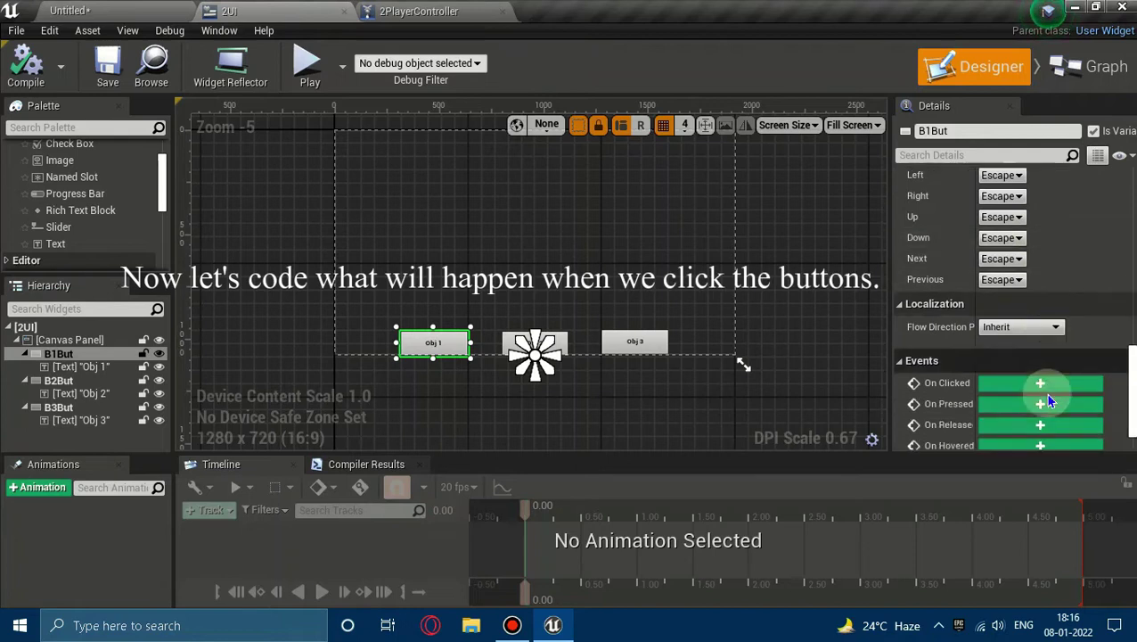
{"action": "scroll", "coordinate": [1041, 384], "scroll_direction": "down", "scroll_amount": 2}
{"action": "left_click", "coordinate": [1041, 344]}
{"action": "left_click", "coordinate": [981, 66]}
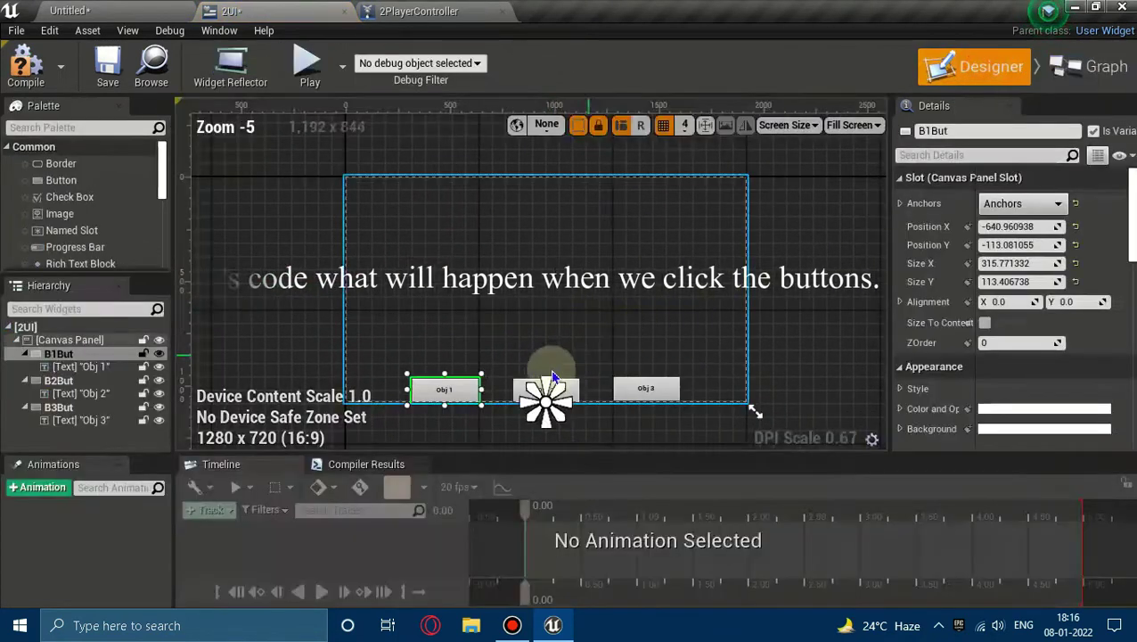
{"action": "left_click", "coordinate": [547, 392]}
{"action": "scroll", "coordinate": [1043, 334], "scroll_direction": "down", "scroll_amount": 5}
{"action": "scroll", "coordinate": [1043, 333], "scroll_direction": "down", "scroll_amount": 5}
{"action": "scroll", "coordinate": [1048, 312], "scroll_direction": "down", "scroll_amount": 3}
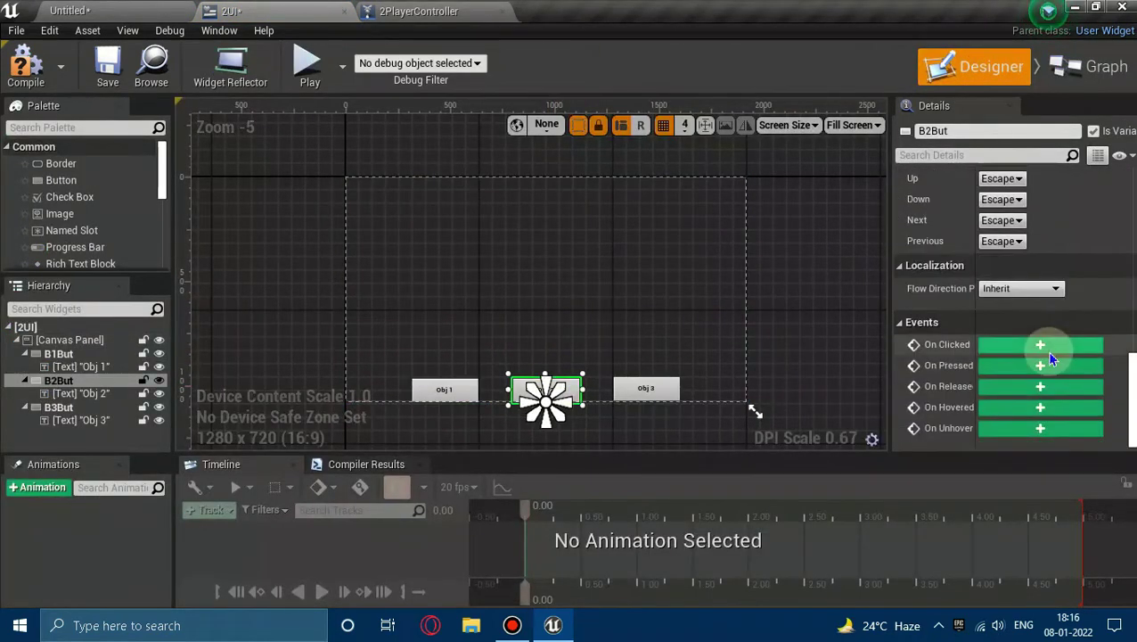
{"action": "left_click", "coordinate": [1046, 350]}
{"action": "left_click", "coordinate": [980, 66]}
Step: Add an On Clicked event for B3But
{"action": "left_click", "coordinate": [647, 387]}
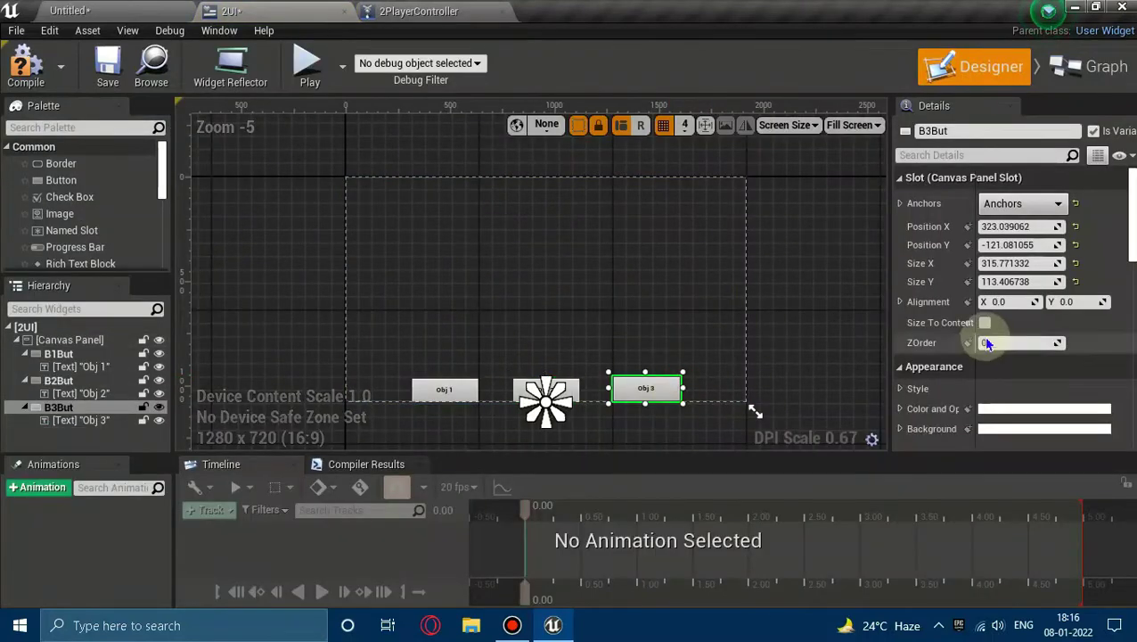
{"action": "scroll", "coordinate": [990, 354], "scroll_direction": "down", "scroll_amount": 5}
{"action": "scroll", "coordinate": [988, 365], "scroll_direction": "down", "scroll_amount": 3}
{"action": "left_click", "coordinate": [1016, 343]}
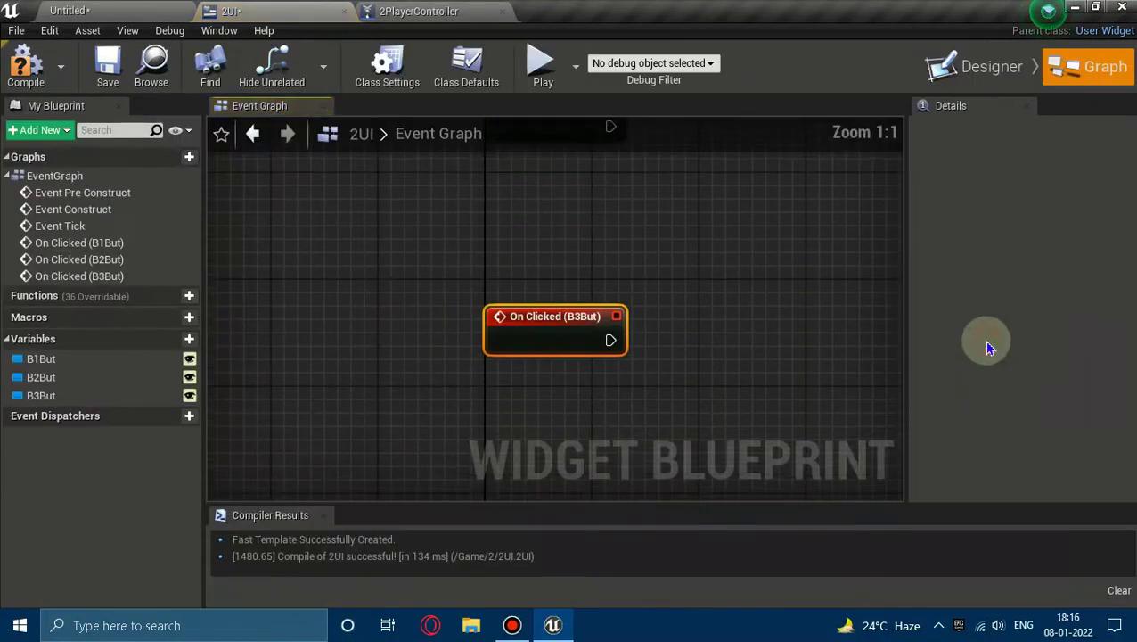
Step: Move the three On Clicked event nodes together lower in the Event Graph
{"action": "left_click", "coordinate": [726, 310]}
{"action": "scroll", "coordinate": [640, 419], "scroll_direction": "down", "scroll_amount": 7}
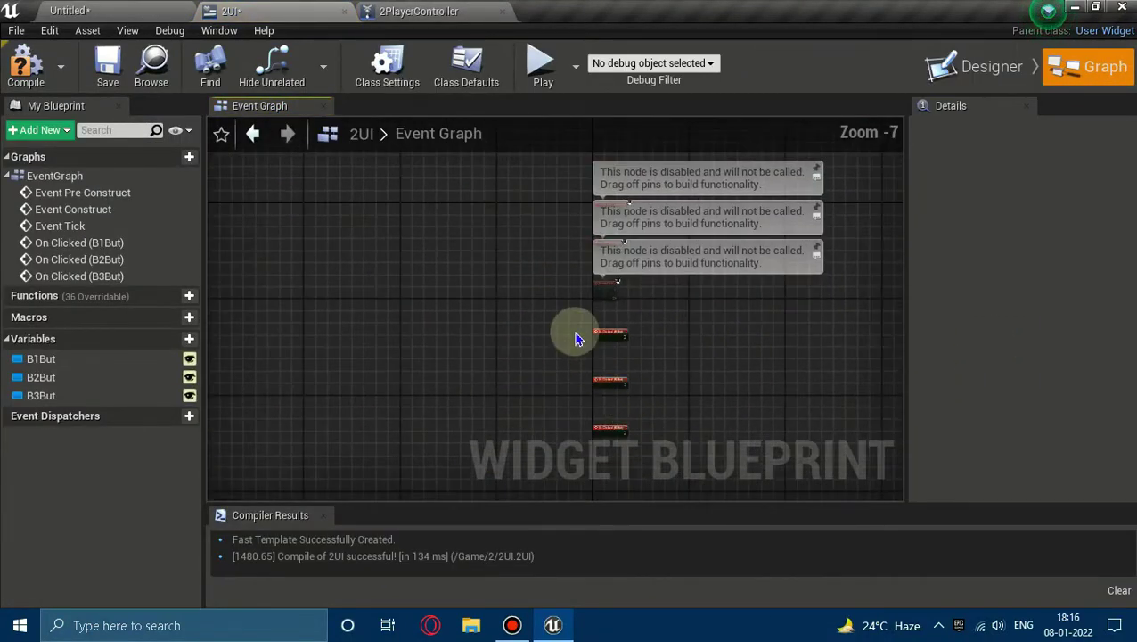
{"action": "left_click_drag", "start_coordinate": [568, 303], "coordinate": [613, 454]}
{"action": "scroll", "coordinate": [614, 365], "scroll_direction": "up", "scroll_amount": 1}
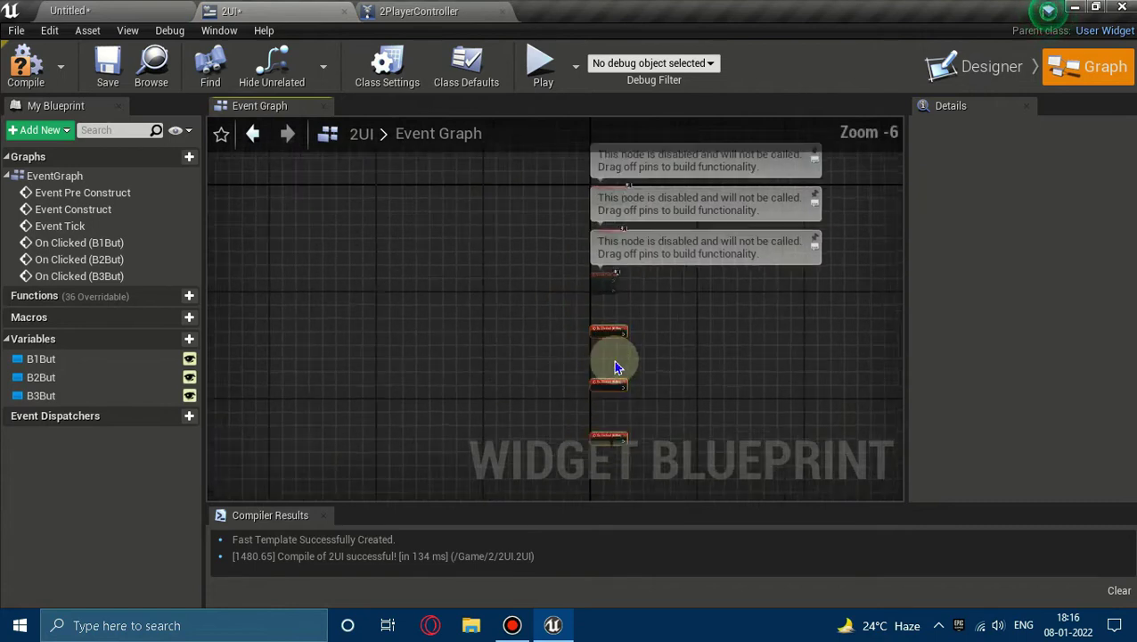
{"action": "scroll", "coordinate": [617, 367], "scroll_direction": "up", "scroll_amount": 1}
{"action": "left_click_drag", "start_coordinate": [596, 310], "coordinate": [599, 346]}
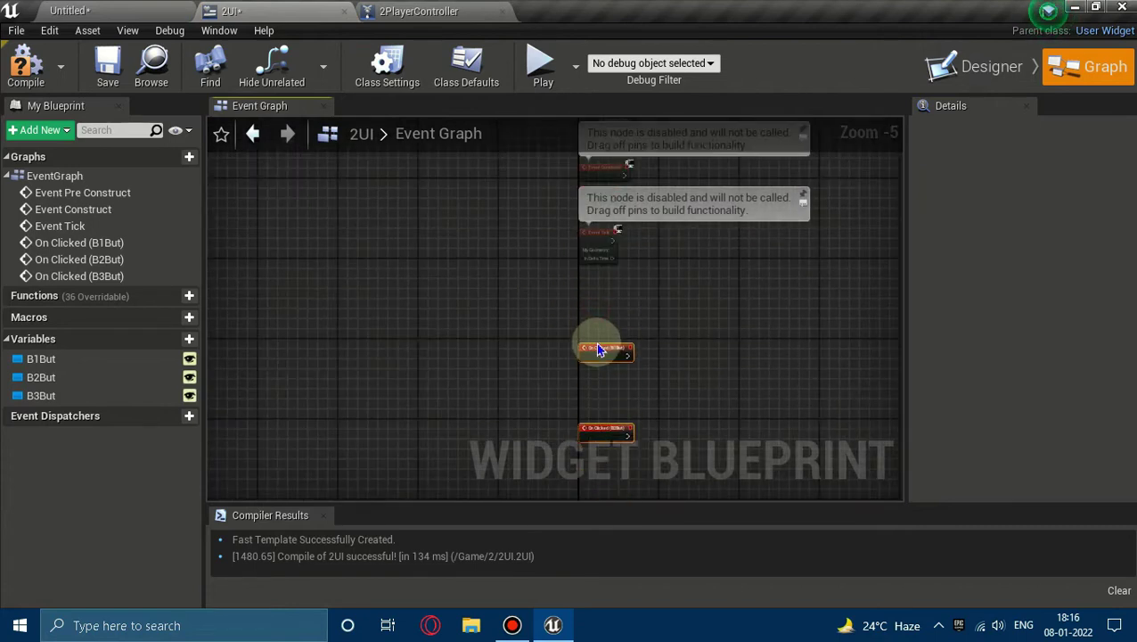
{"action": "scroll", "coordinate": [599, 346], "scroll_direction": "up", "scroll_amount": 5}
{"action": "left_click", "coordinate": [700, 373]}
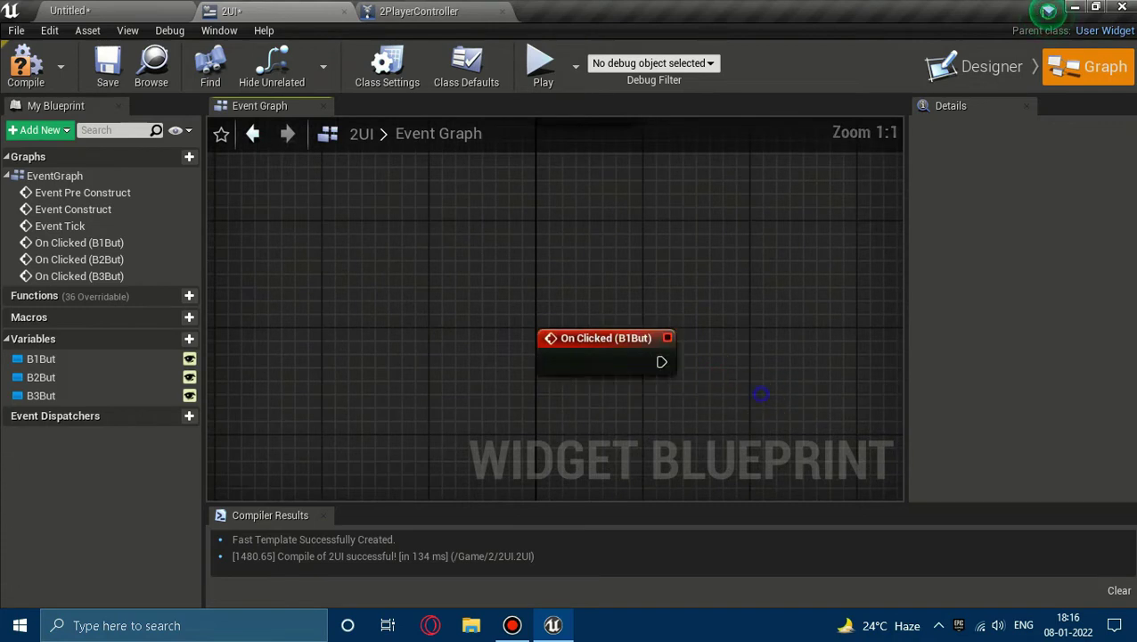
{"action": "scroll", "coordinate": [536, 317], "scroll_direction": "down", "scroll_amount": 2}
{"action": "scroll", "coordinate": [575, 352], "scroll_direction": "down", "scroll_amount": 1}
{"action": "scroll", "coordinate": [569, 339], "scroll_direction": "up", "scroll_amount": 1}
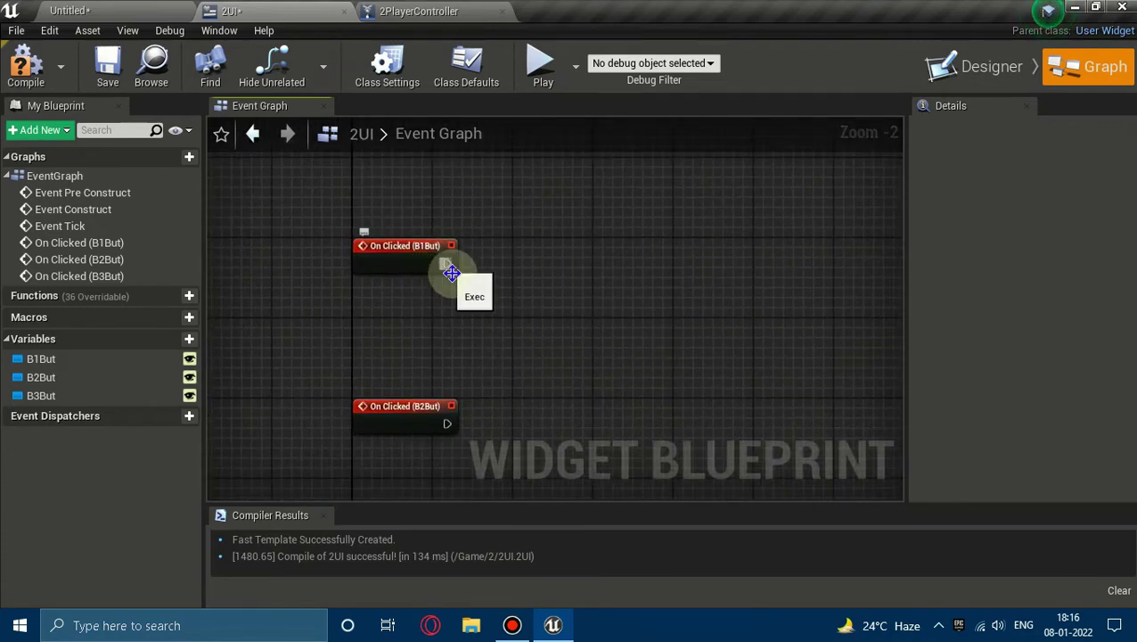
{"action": "left_click", "coordinate": [122, 9]}
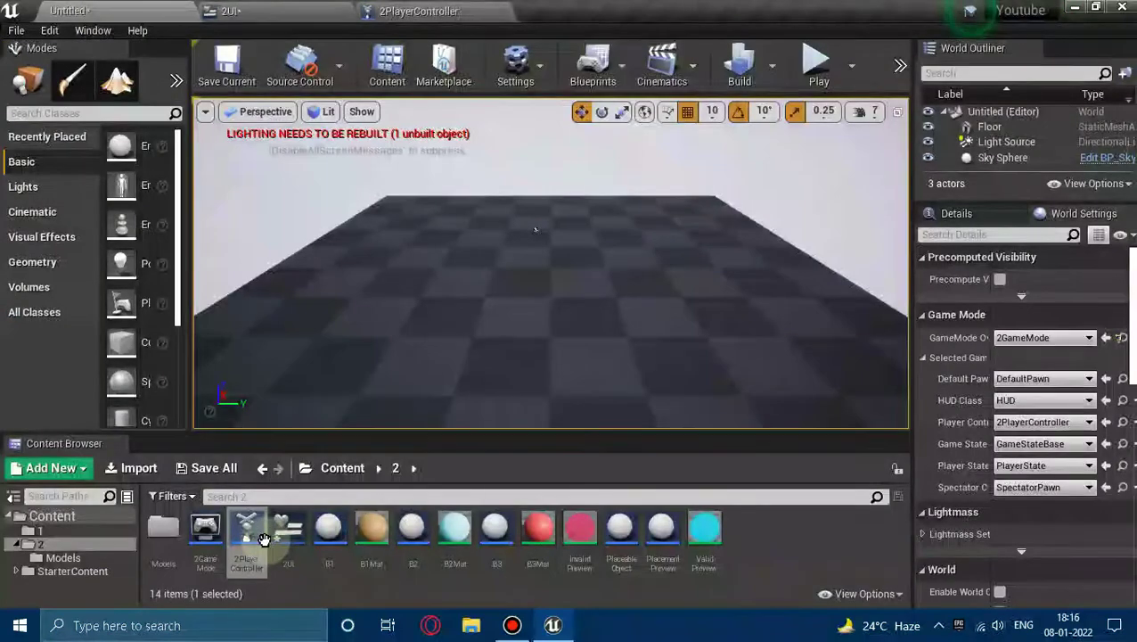
Step: Add a Preview Ref variable typed Placement Preview Object Reference to 2PlayerController and compile
{"action": "left_click", "coordinate": [418, 11]}
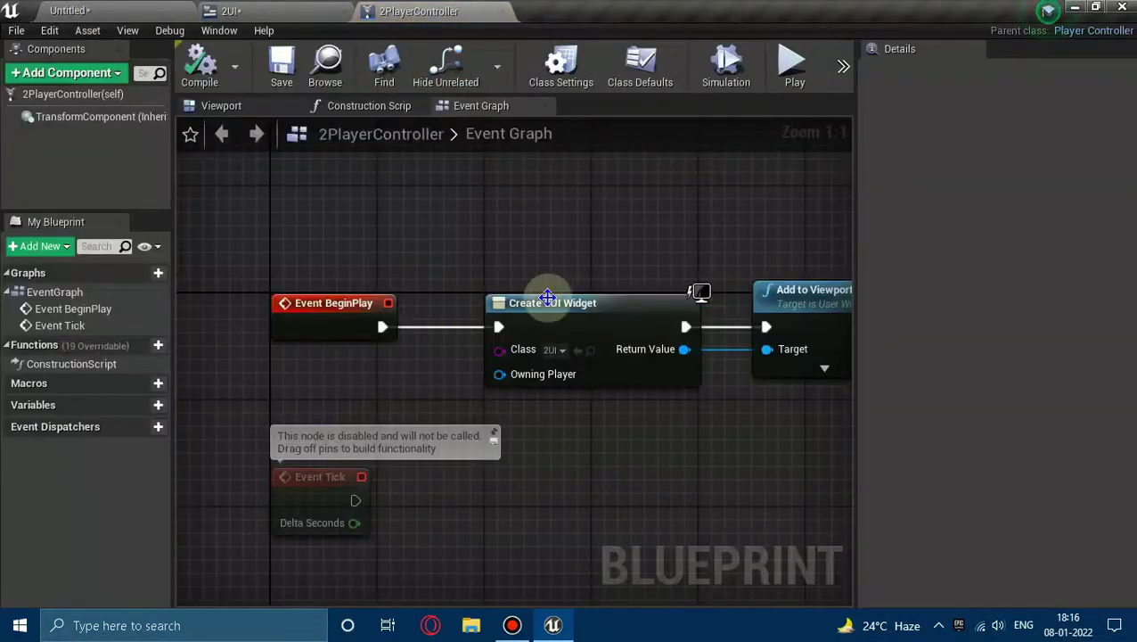
{"action": "left_click", "coordinate": [153, 410]}
{"action": "type", "text": "Preview Ref"}
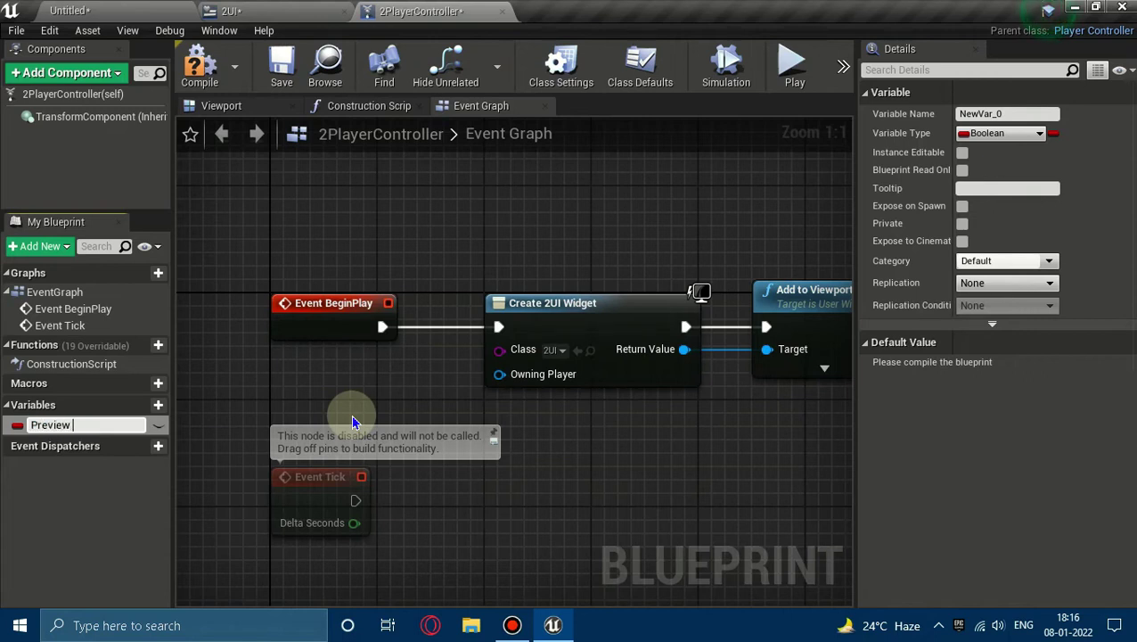
{"action": "left_click", "coordinate": [990, 133]}
{"action": "type", "text": "p"}
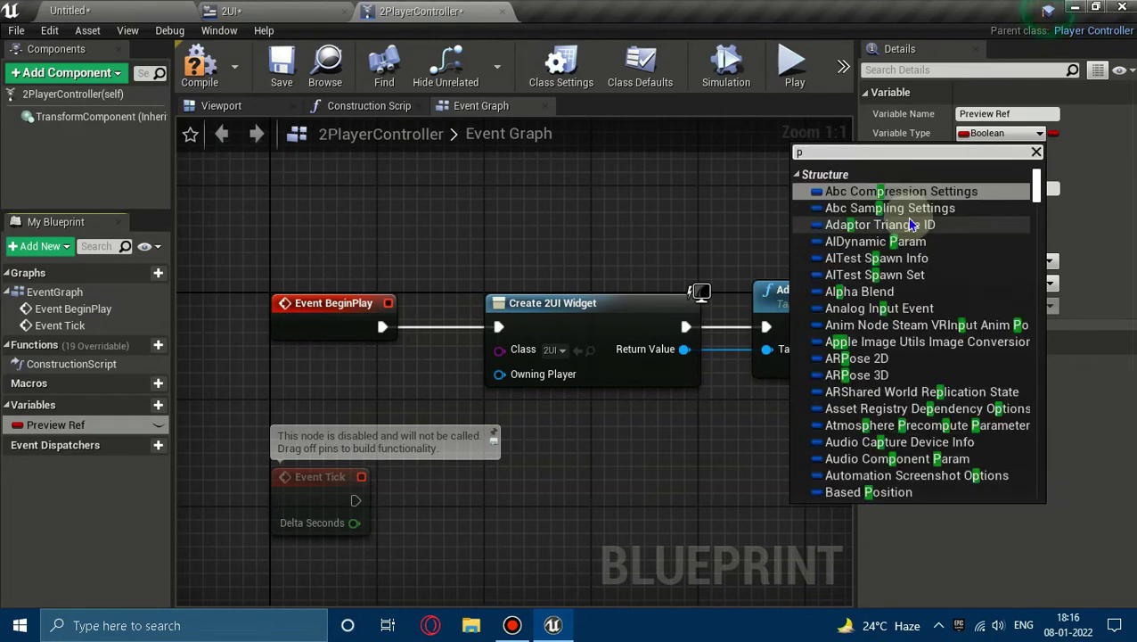
{"action": "type", "text": "re"}
{"action": "key", "text": "BackSpace"}
{"action": "key", "text": "BackSpace"}
{"action": "type", "text": "lac"}
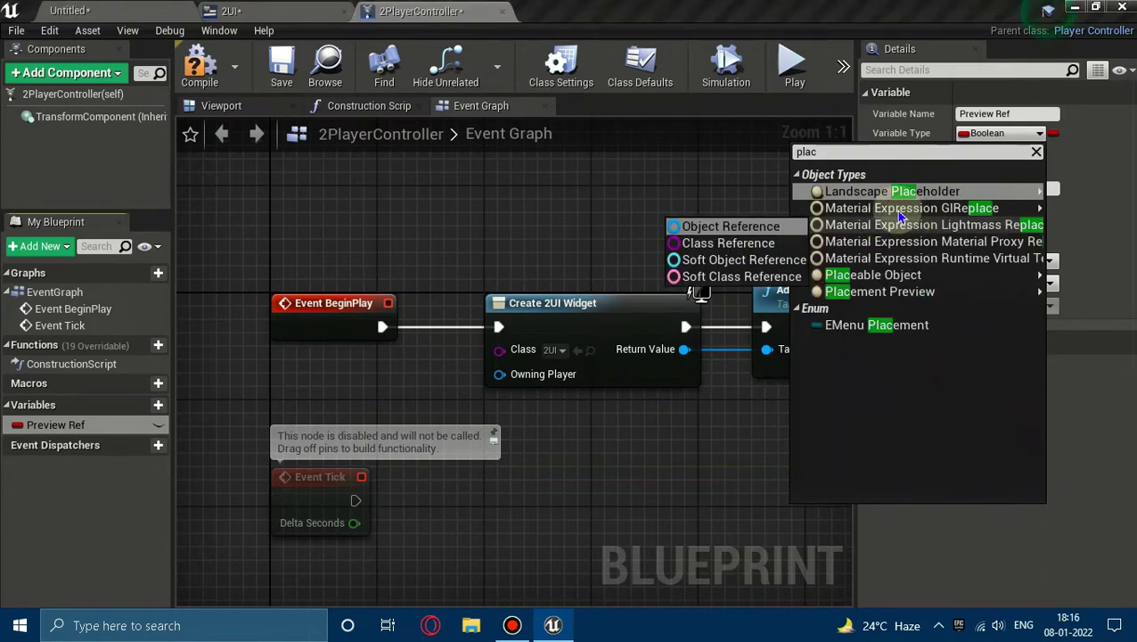
{"action": "mouse_move", "coordinate": [883, 276]}
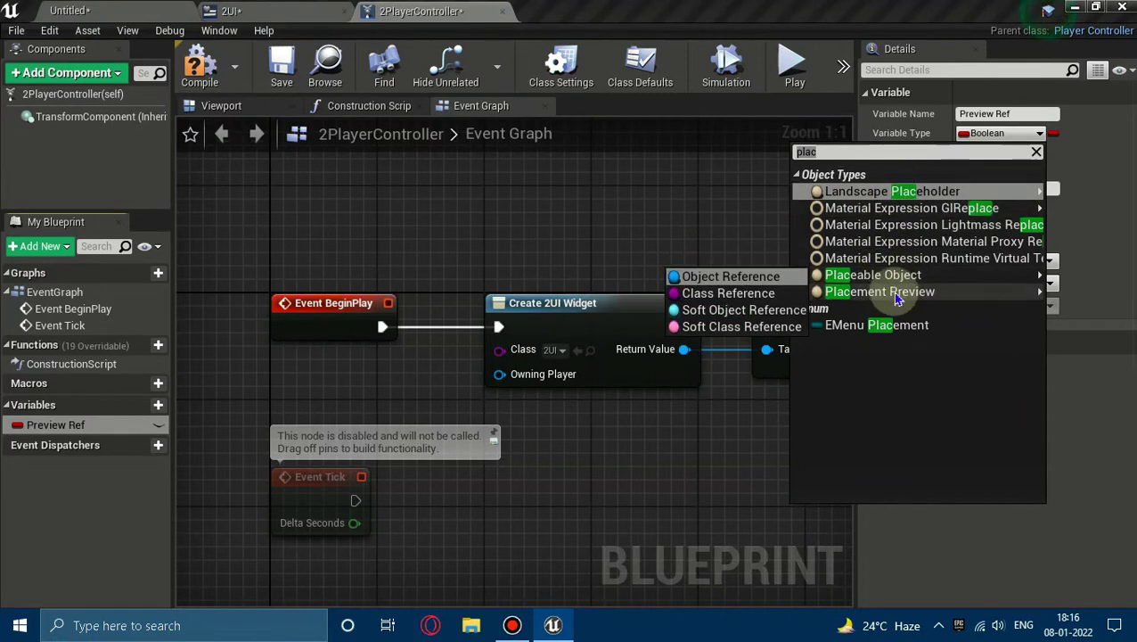
{"action": "left_click", "coordinate": [770, 290]}
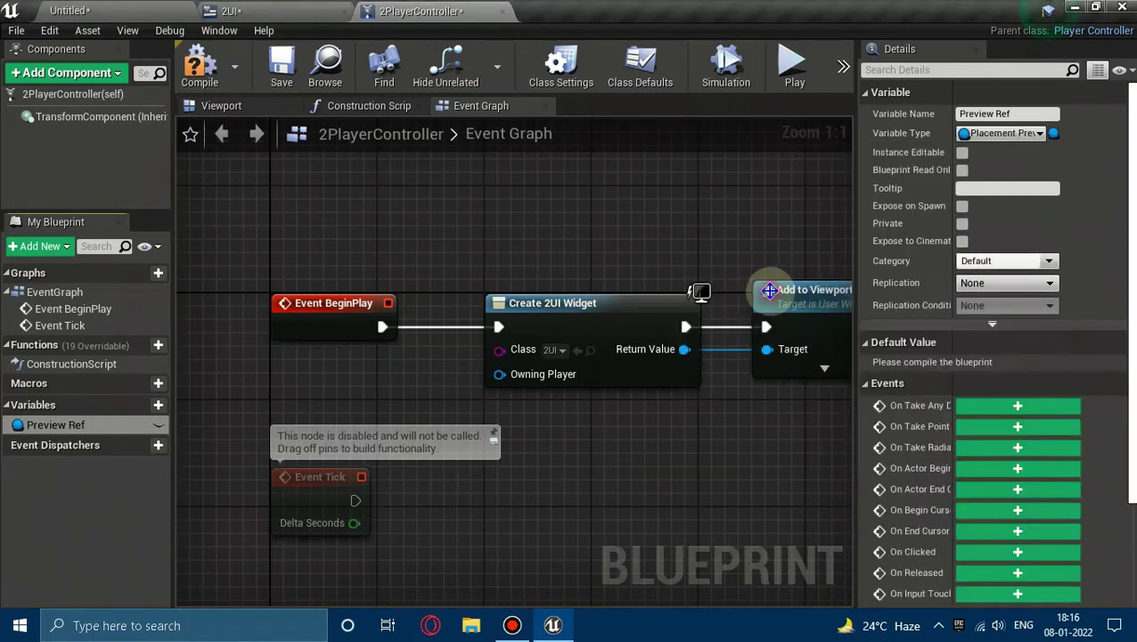
{"action": "left_click", "coordinate": [218, 78]}
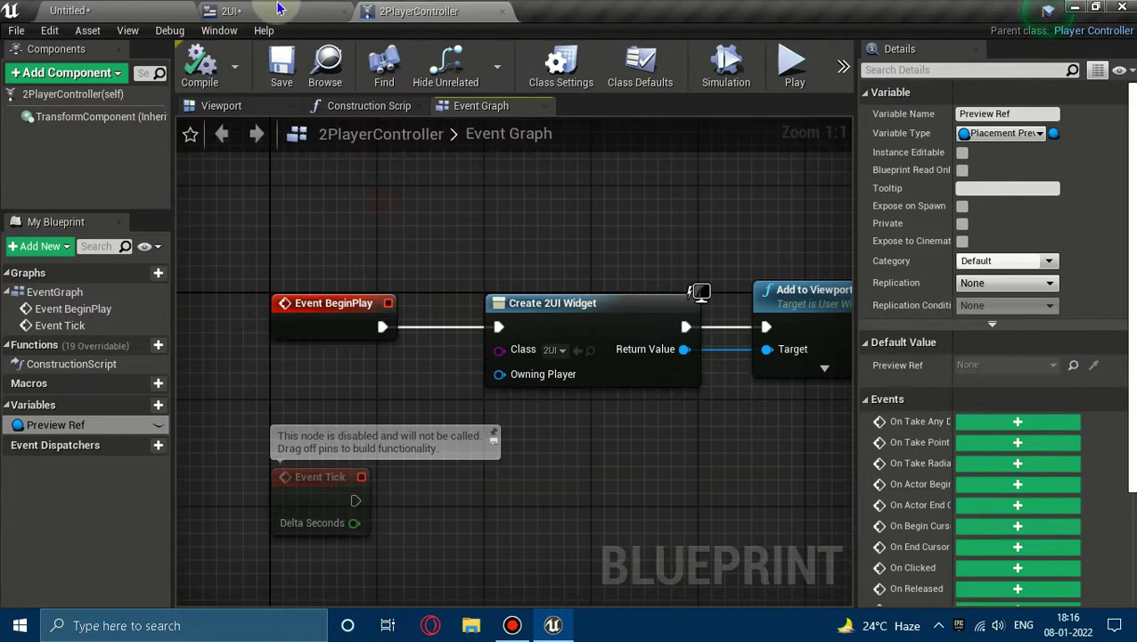
{"action": "left_click", "coordinate": [278, 9]}
{"action": "left_click", "coordinate": [452, 405]}
{"action": "scroll", "coordinate": [439, 261], "scroll_direction": "up", "scroll_amount": 2}
Step: Delete the unused Event Pre Construct node from the 2UI graph
{"action": "scroll", "coordinate": [440, 262], "scroll_direction": "down", "scroll_amount": 10}
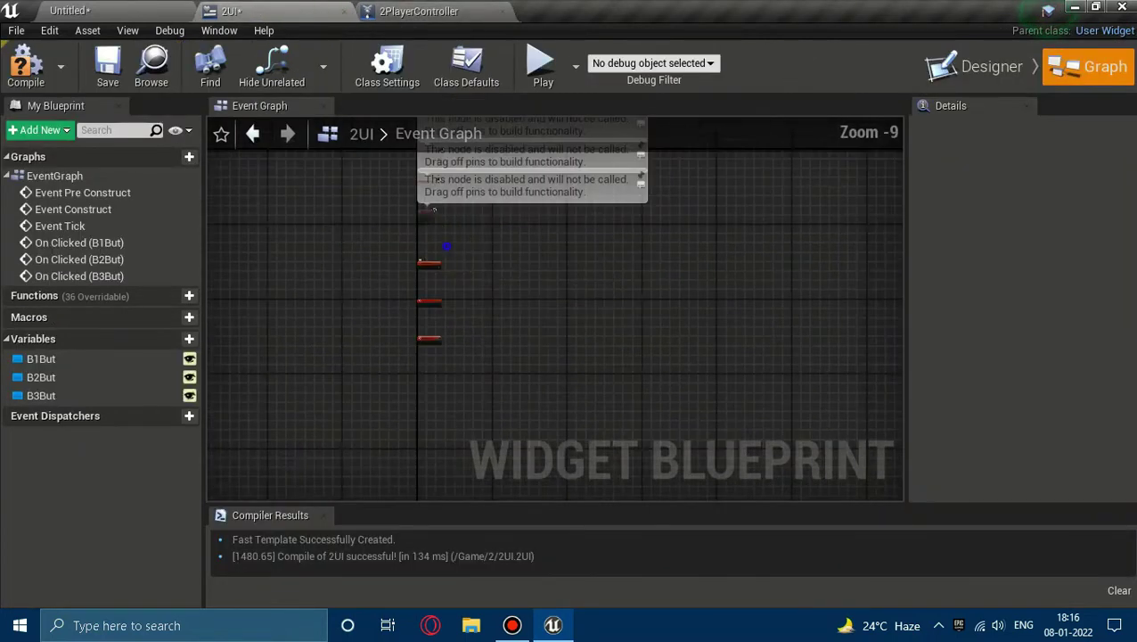
{"action": "scroll", "coordinate": [454, 320], "scroll_direction": "up", "scroll_amount": 10}
{"action": "right_click_drag", "start_coordinate": [463, 323], "coordinate": [487, 355]}
{"action": "left_click", "coordinate": [396, 191]}
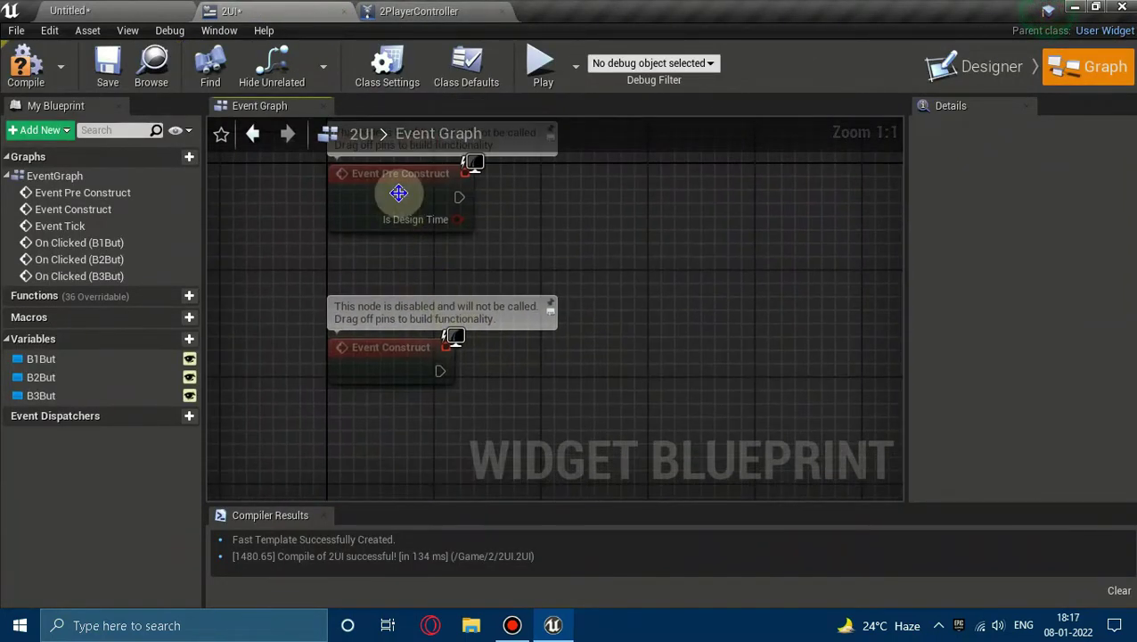
{"action": "key", "text": "Delete"}
{"action": "left_click_drag", "start_coordinate": [386, 352], "coordinate": [398, 249]}
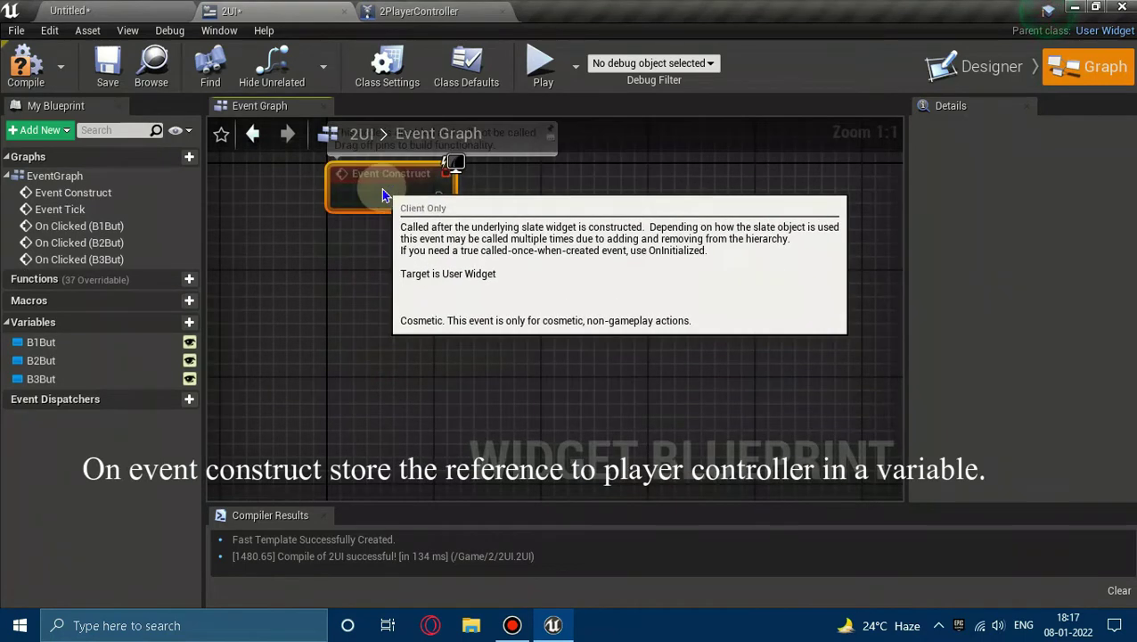
{"action": "left_click", "coordinate": [337, 314]}
Step: Add Get Player Controller feeding a pure Cast To 2PlayerController node
{"action": "right_click", "coordinate": [337, 314]}
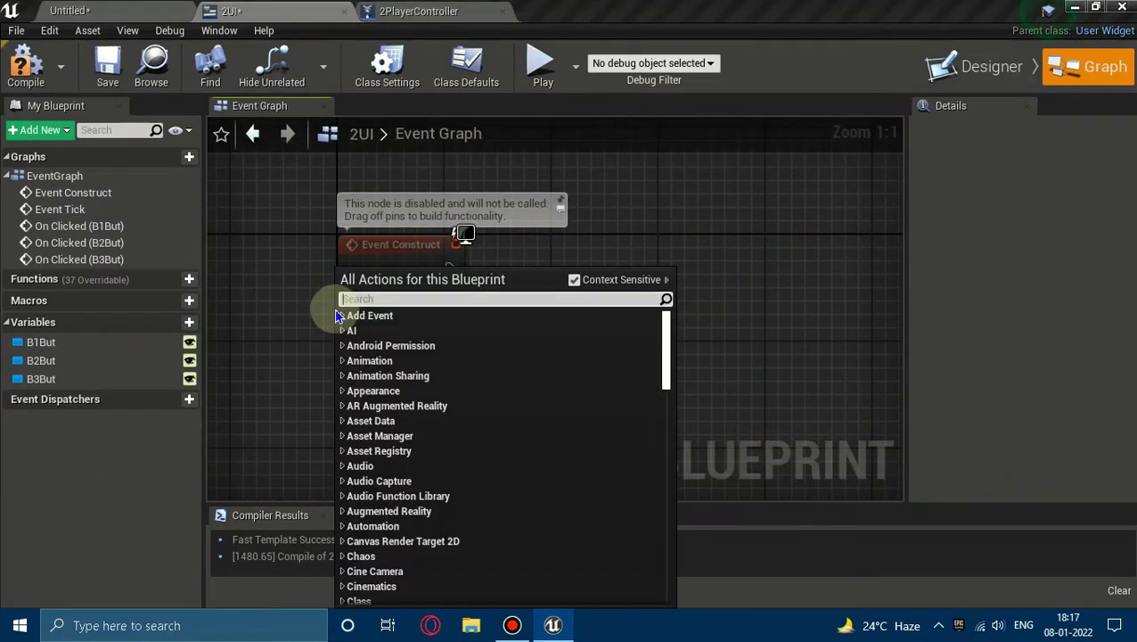
{"action": "type", "text": "get player"}
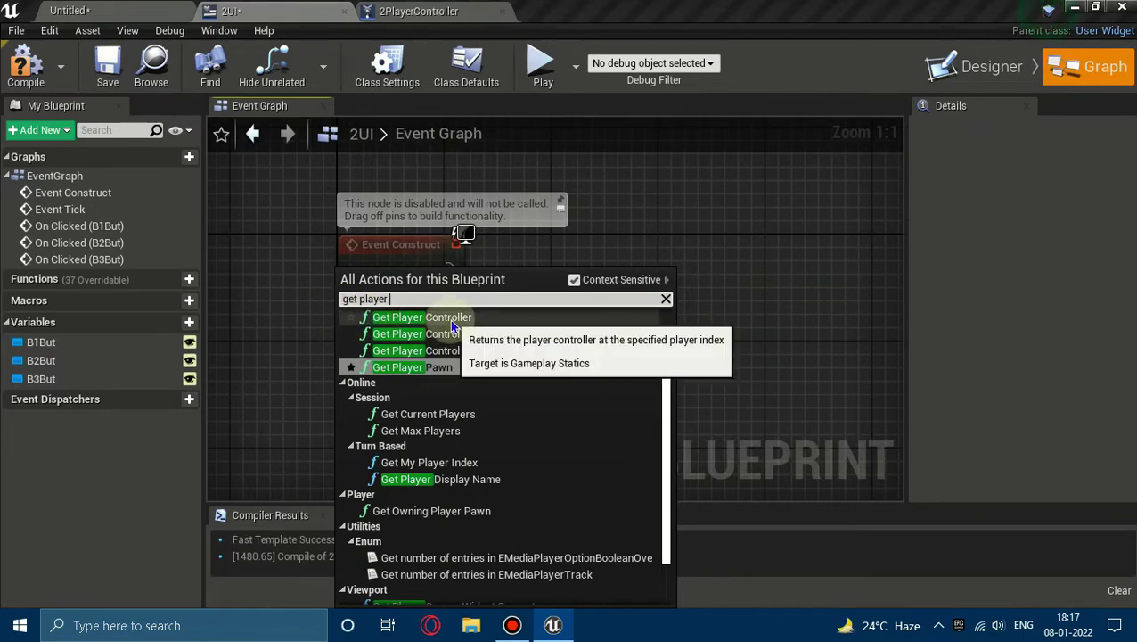
{"action": "left_click", "coordinate": [450, 319]}
{"action": "left_click_drag", "start_coordinate": [411, 317], "coordinate": [412, 291]}
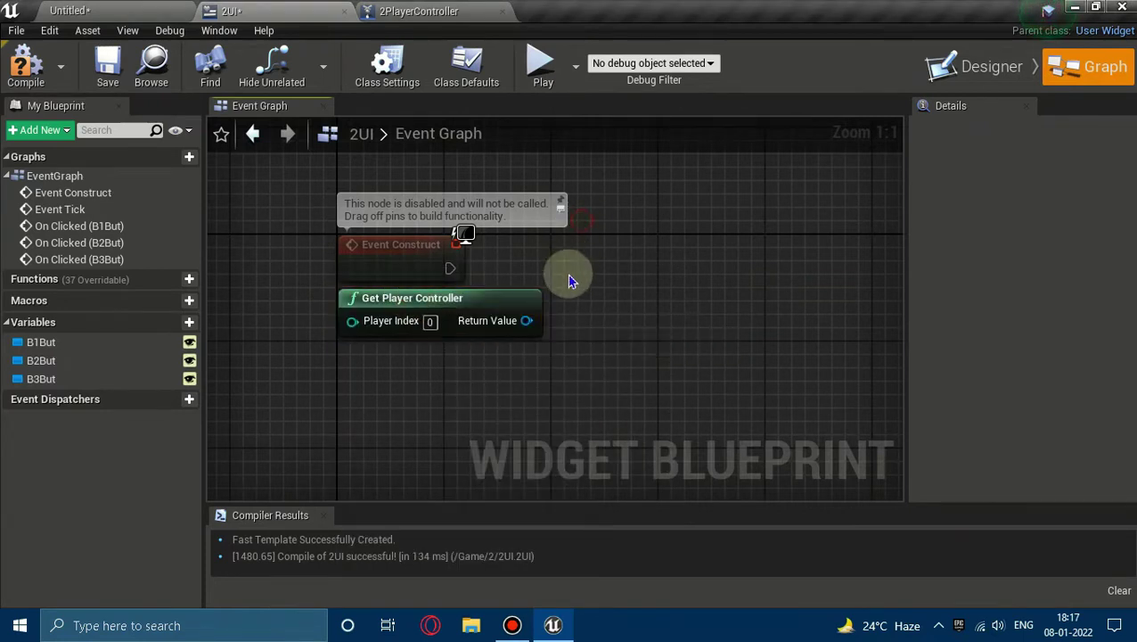
{"action": "left_click_drag", "start_coordinate": [526, 320], "coordinate": [570, 330]}
{"action": "type", "text": "cas"}
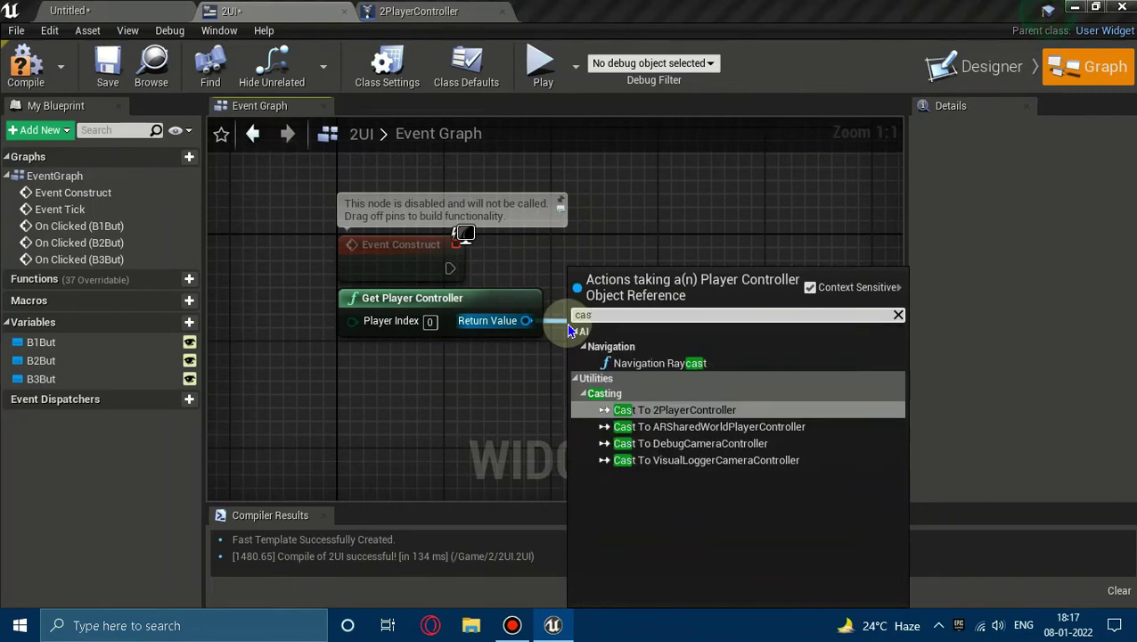
{"action": "type", "text": "t to"}
{"action": "key", "text": "Return"}
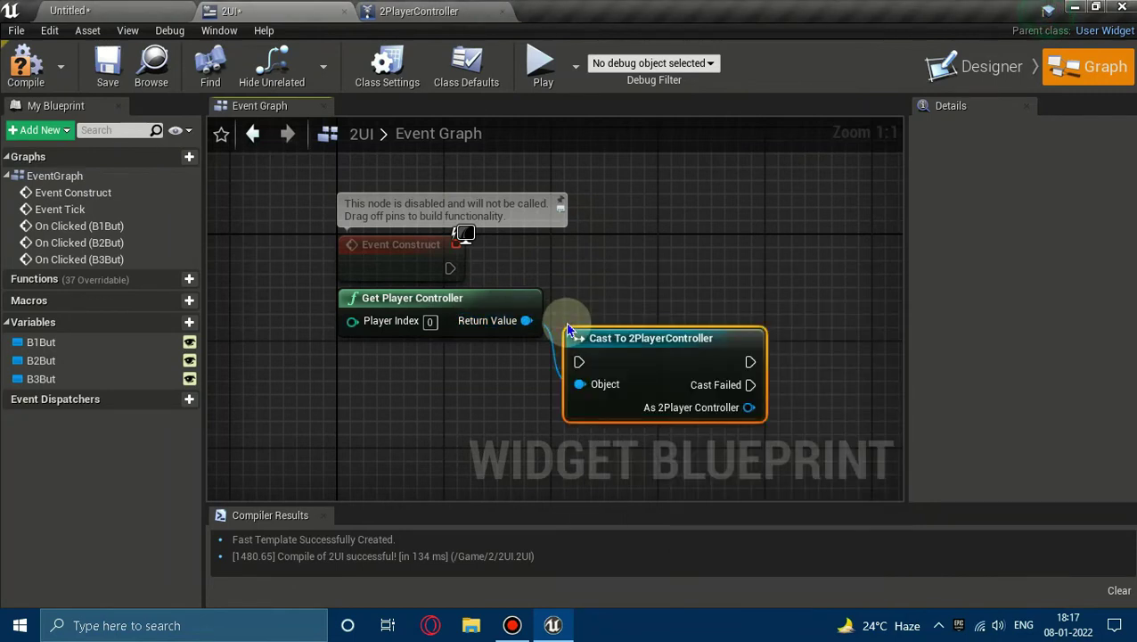
{"action": "right_click", "coordinate": [592, 339]}
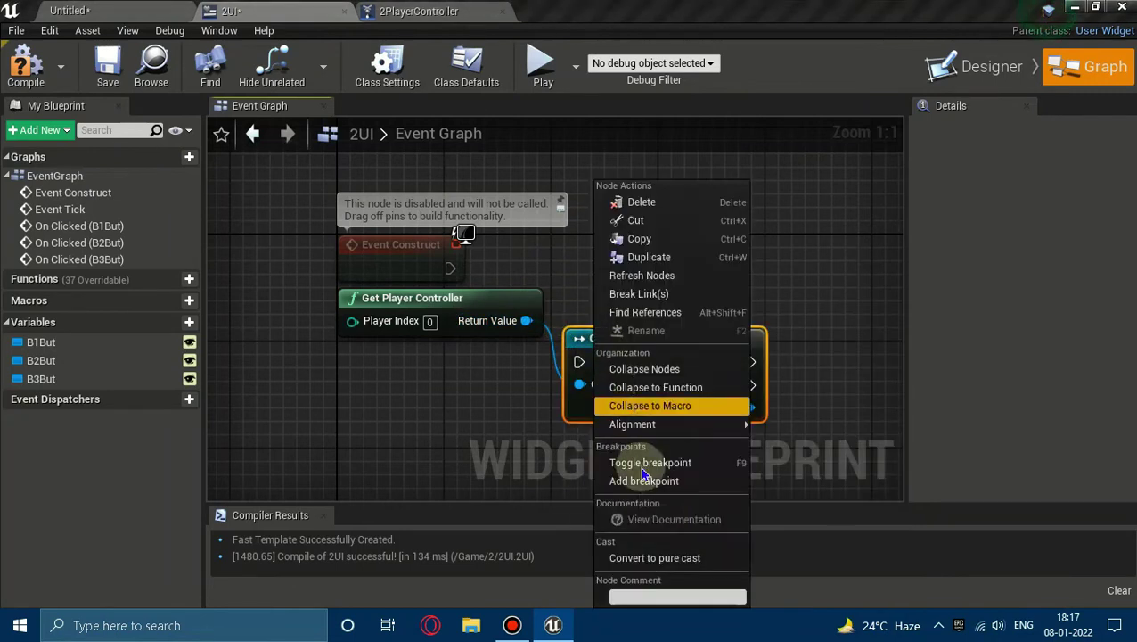
{"action": "left_click", "coordinate": [678, 562]}
{"action": "left_click_drag", "start_coordinate": [614, 337], "coordinate": [604, 307]}
{"action": "left_click", "coordinate": [734, 257]}
Step: Promote the cast result to a Controller Ref variable and wire its SET node to Event Construct
{"action": "right_click_drag", "start_coordinate": [486, 295], "coordinate": [370, 366]}
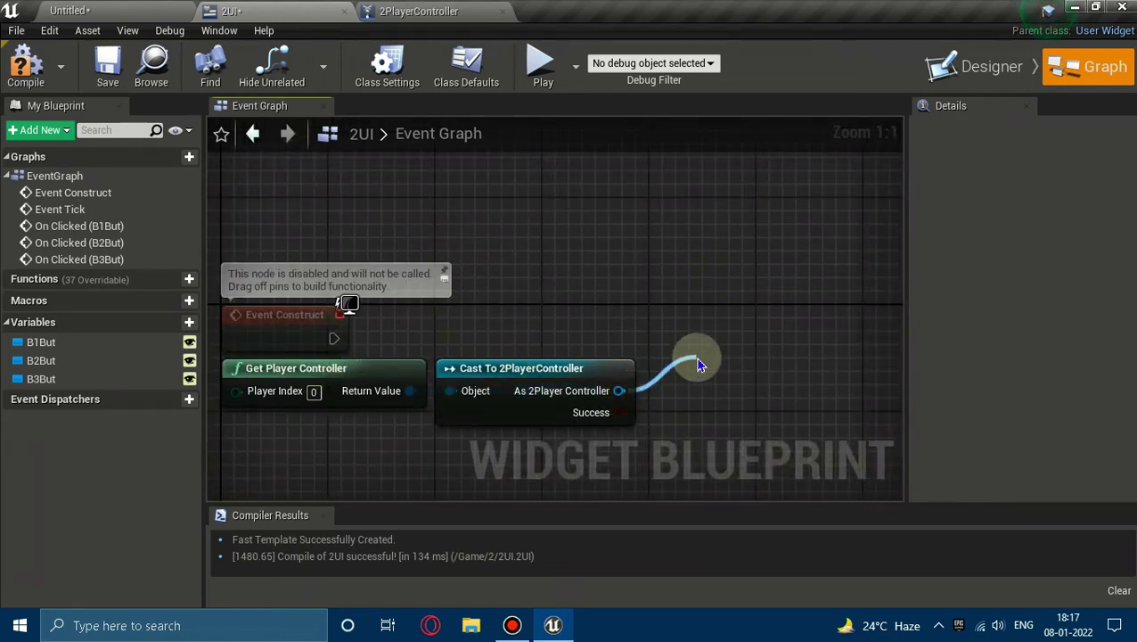
{"action": "left_click_drag", "start_coordinate": [621, 391], "coordinate": [698, 359]}
{"action": "left_click", "coordinate": [768, 81]}
{"action": "type", "text": "Controller Ref"}
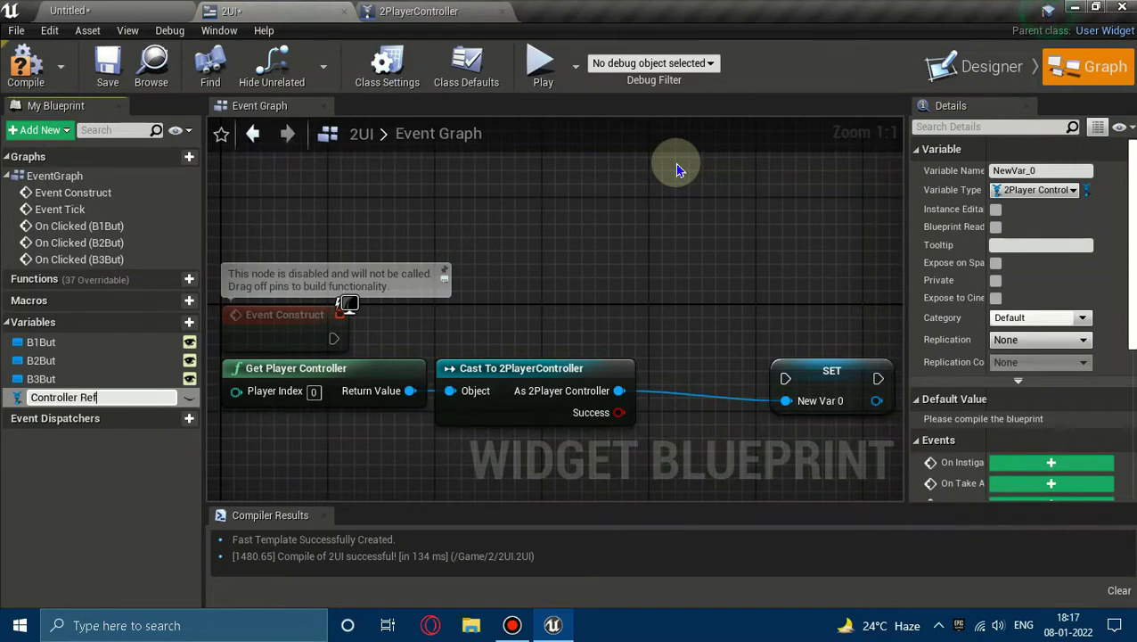
{"action": "key", "text": "Return"}
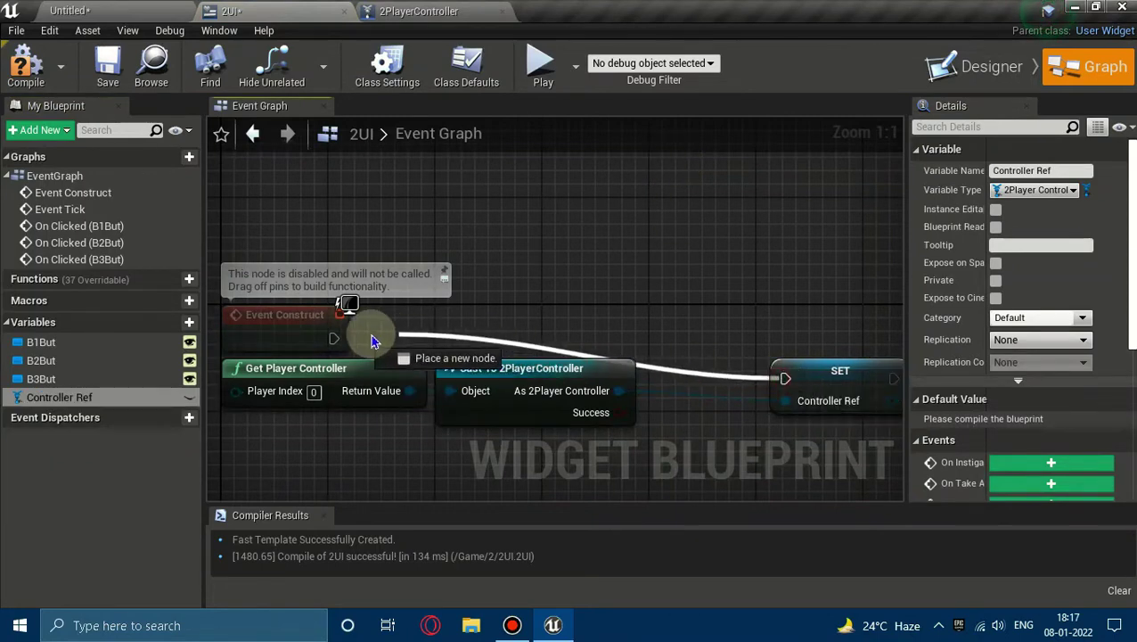
{"action": "left_click_drag", "start_coordinate": [773, 382], "coordinate": [335, 337]}
{"action": "left_click_drag", "start_coordinate": [826, 398], "coordinate": [733, 345]}
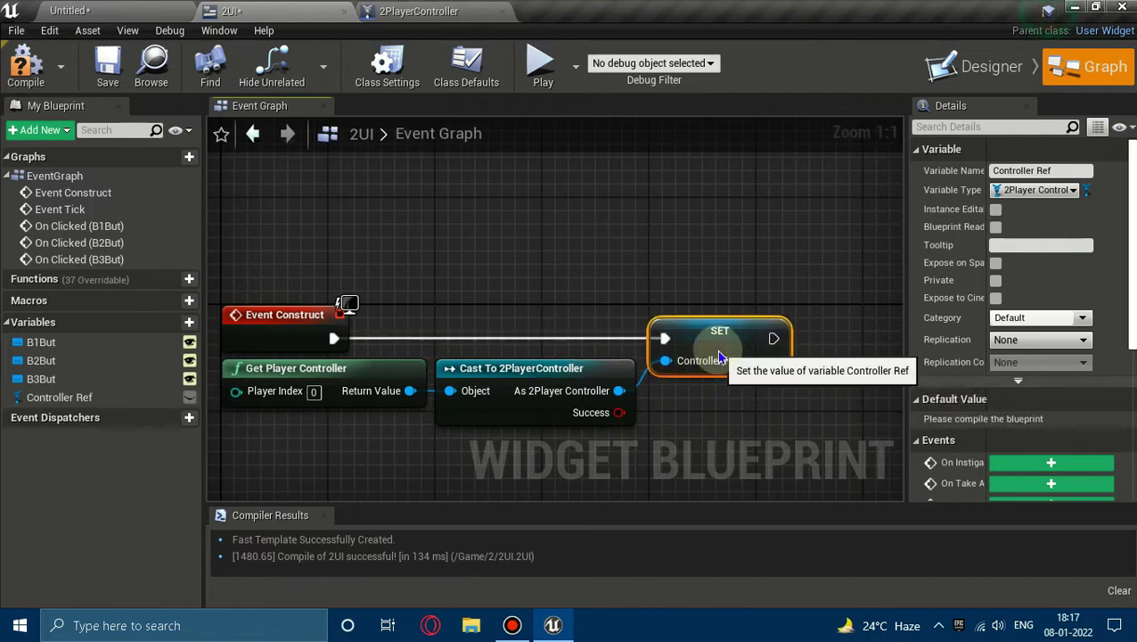
{"action": "scroll", "coordinate": [553, 354], "scroll_direction": "down", "scroll_amount": 5}
{"action": "mouse_move", "coordinate": [553, 355]}
{"action": "right_mouse_down"}
{"action": "mouse_move", "coordinate": [599, 130]}
{"action": "mouse_move", "coordinate": [428, 241]}
{"action": "right_mouse_up"}
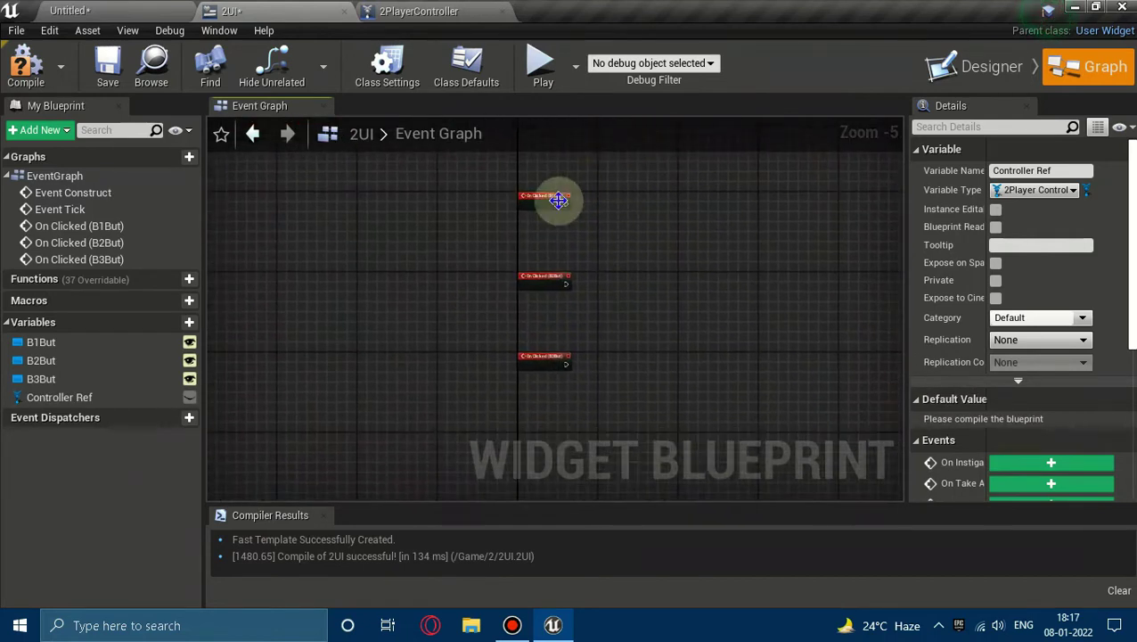
Step: Place a Controller Ref getter in the graph beside the On Clicked (B1But) event
{"action": "scroll", "coordinate": [529, 269], "scroll_direction": "up", "scroll_amount": 4}
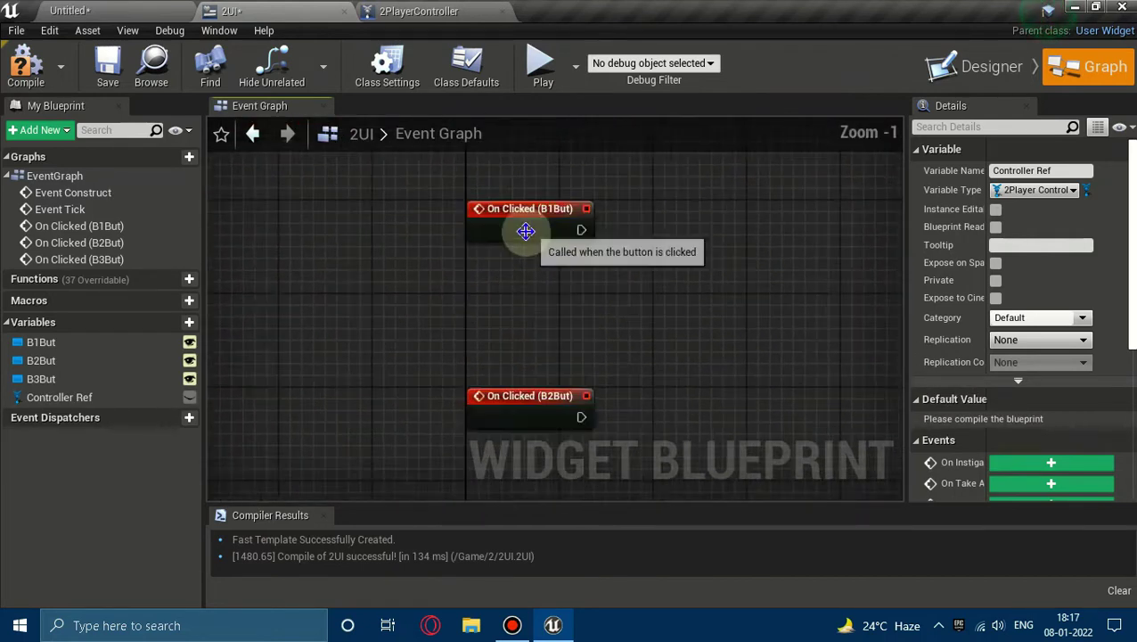
{"action": "scroll", "coordinate": [526, 231], "scroll_direction": "up", "scroll_amount": 1}
{"action": "left_click", "coordinate": [470, 312]}
{"action": "left_click_drag", "start_coordinate": [129, 408], "coordinate": [446, 269]}
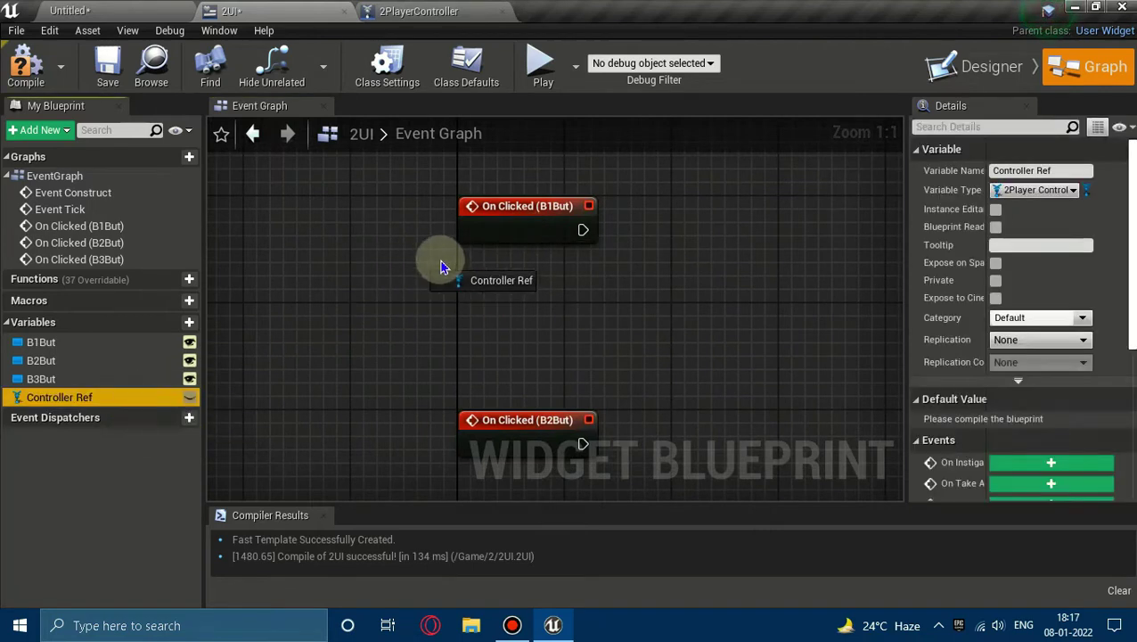
{"action": "left_click", "coordinate": [470, 285]}
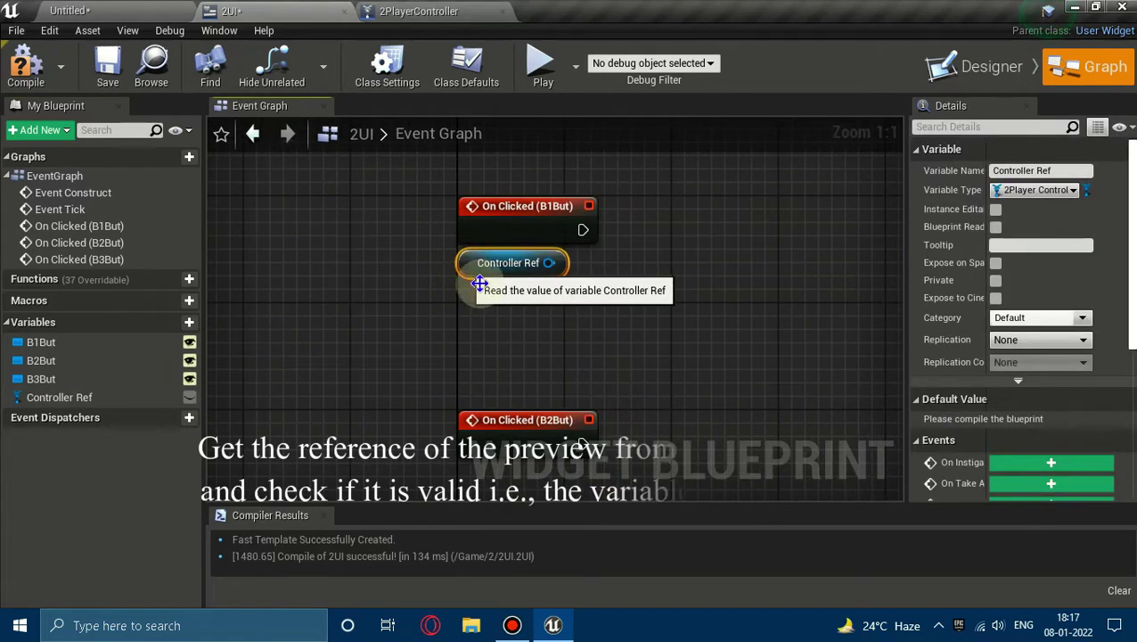
Step: Wire a Get Preview Ref node from Controller Ref and pull a wire from its Preview Ref pin
{"action": "left_click_drag", "start_coordinate": [460, 274], "coordinate": [499, 283]}
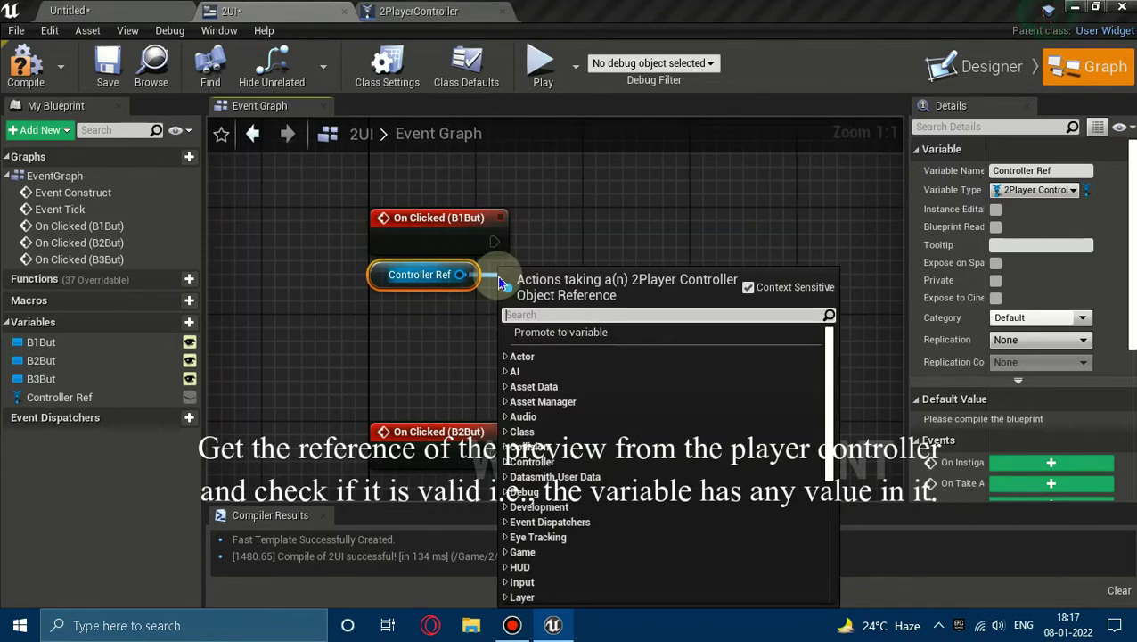
{"action": "type", "text": "get prev"}
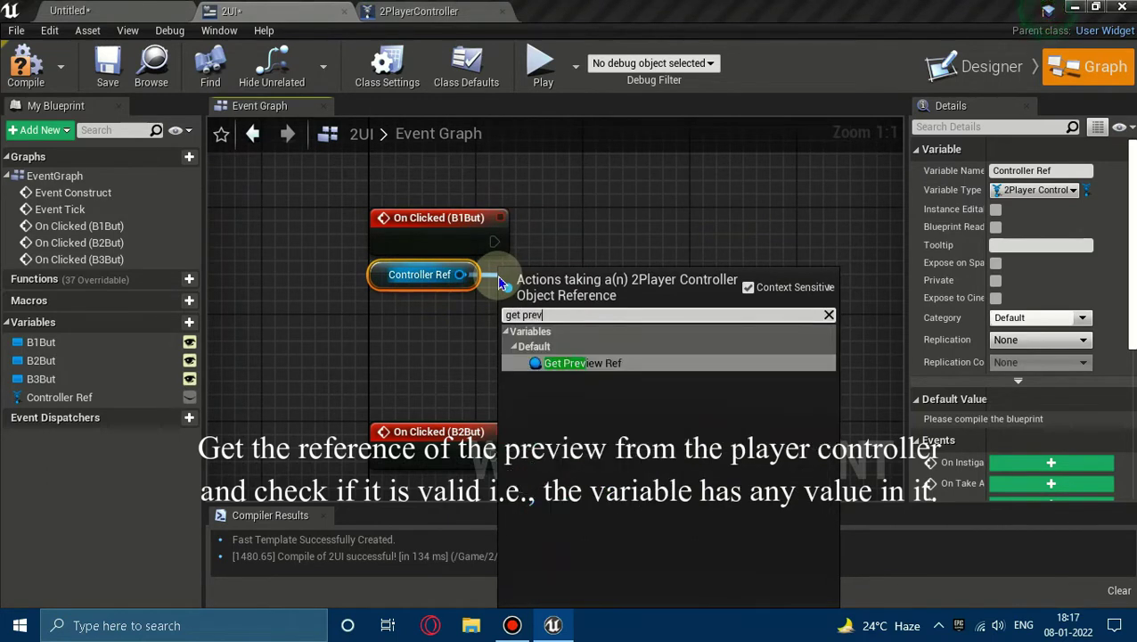
{"action": "key", "text": "Return"}
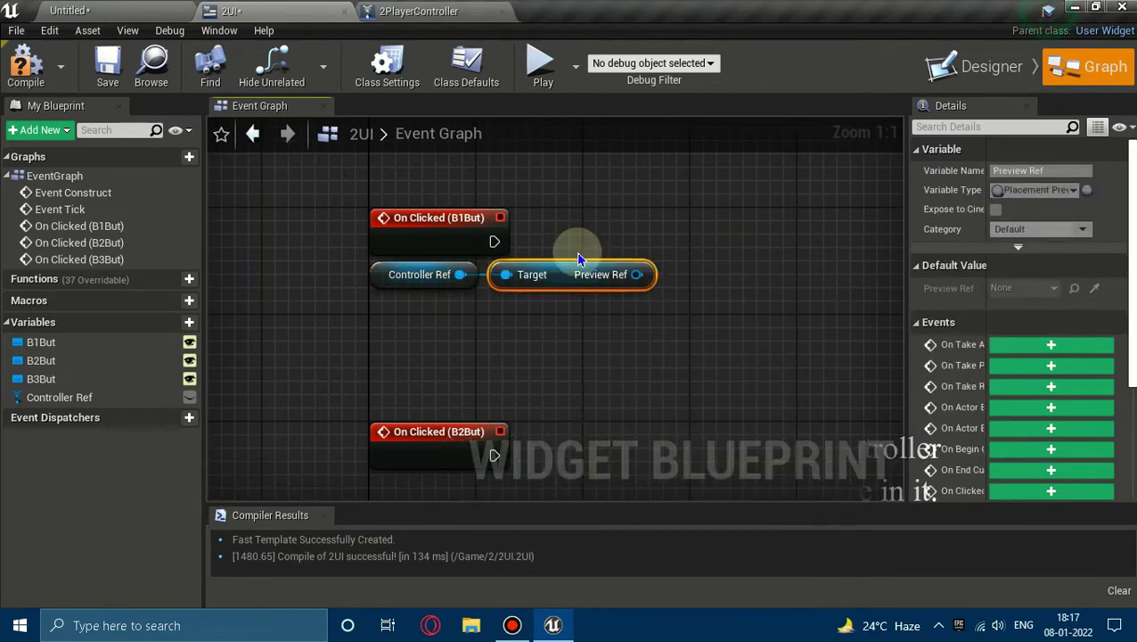
{"action": "left_click_drag", "start_coordinate": [623, 275], "coordinate": [672, 271]}
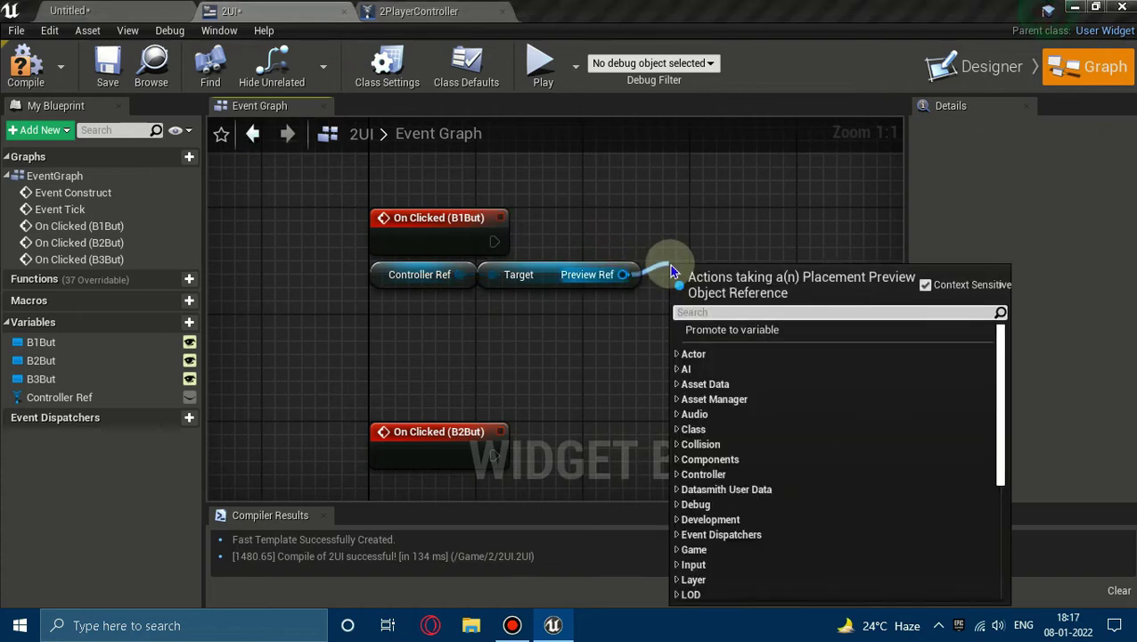
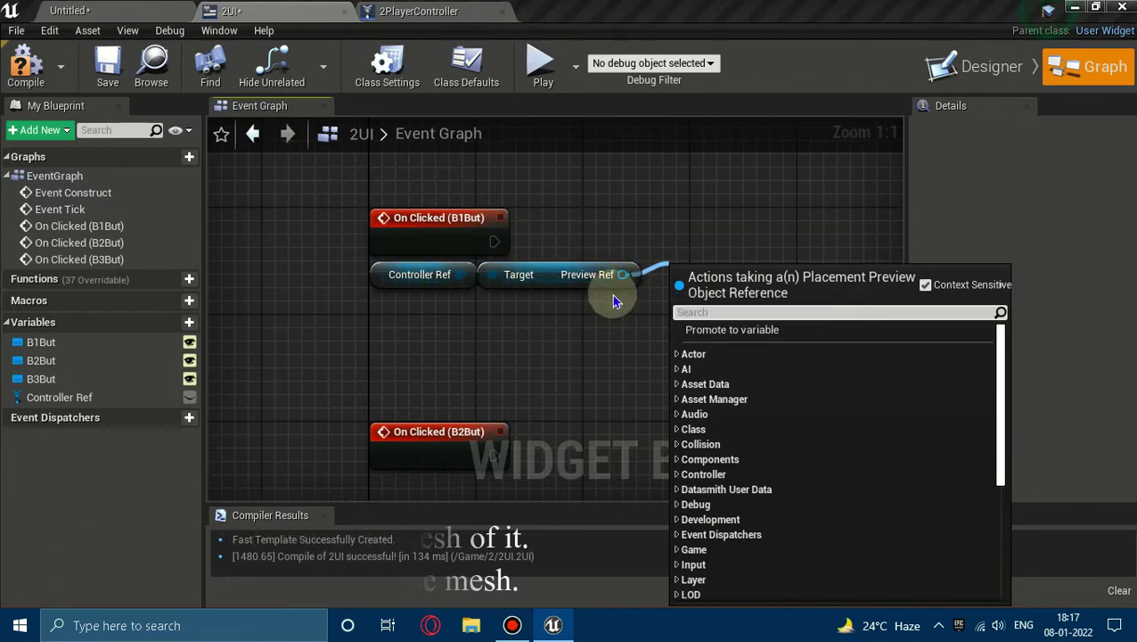
Step: Add an Is Valid macro checking Preview Ref and place it beside On Clicked (B1But)
{"action": "type", "text": "is valid"}
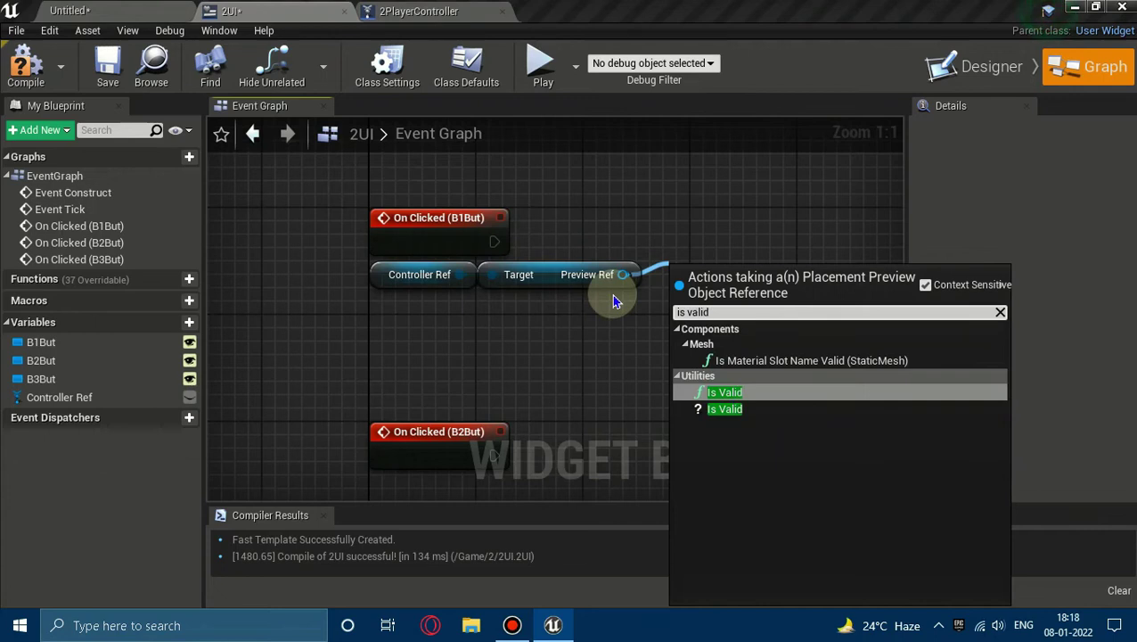
{"action": "key", "text": "Down"}
{"action": "key", "text": "Return"}
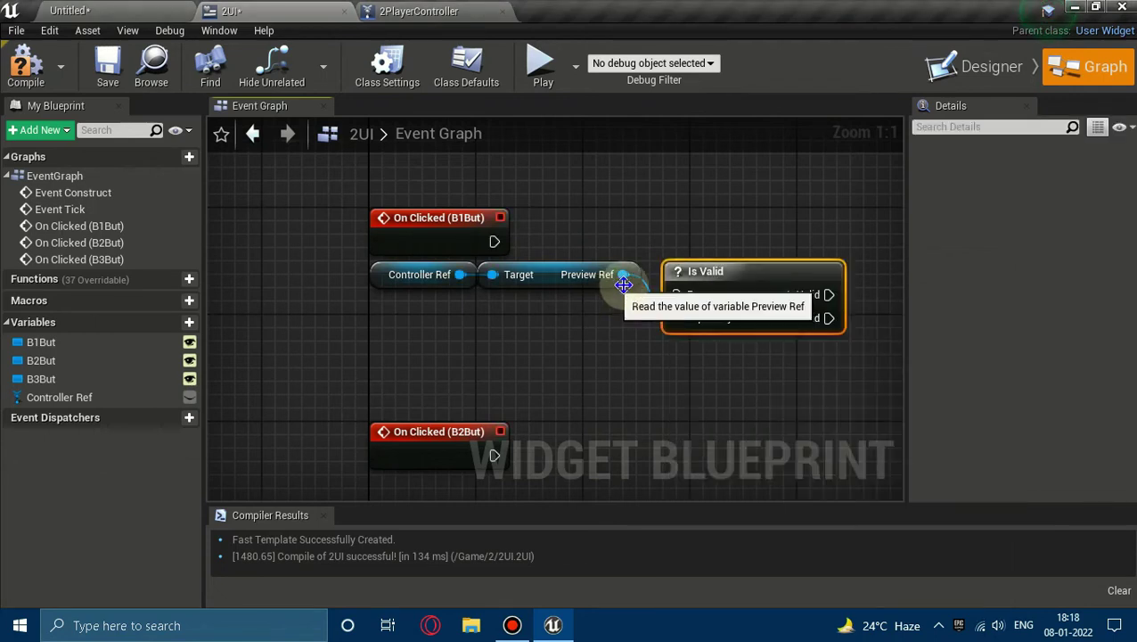
{"action": "mouse_move", "coordinate": [690, 297]}
{"action": "left_mouse_down"}
{"action": "mouse_move", "coordinate": [678, 230]}
{"action": "mouse_move", "coordinate": [677, 244]}
{"action": "mouse_move", "coordinate": [495, 242]}
{"action": "left_mouse_up"}
{"action": "left_click", "coordinate": [635, 328]}
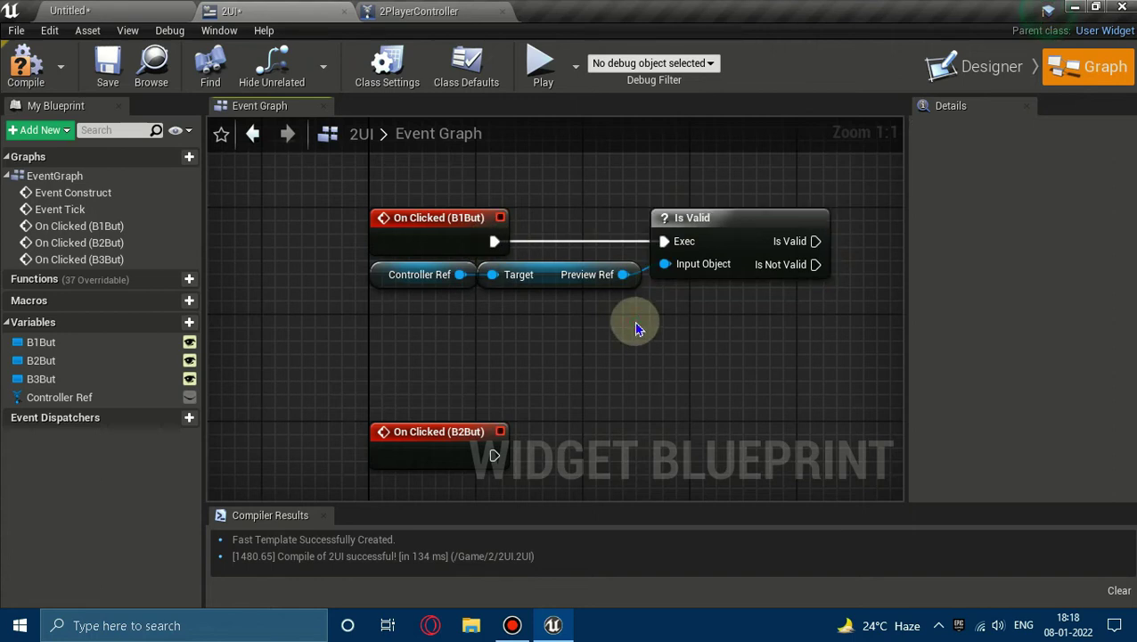
{"action": "right_click_drag", "start_coordinate": [495, 456], "coordinate": [579, 369]}
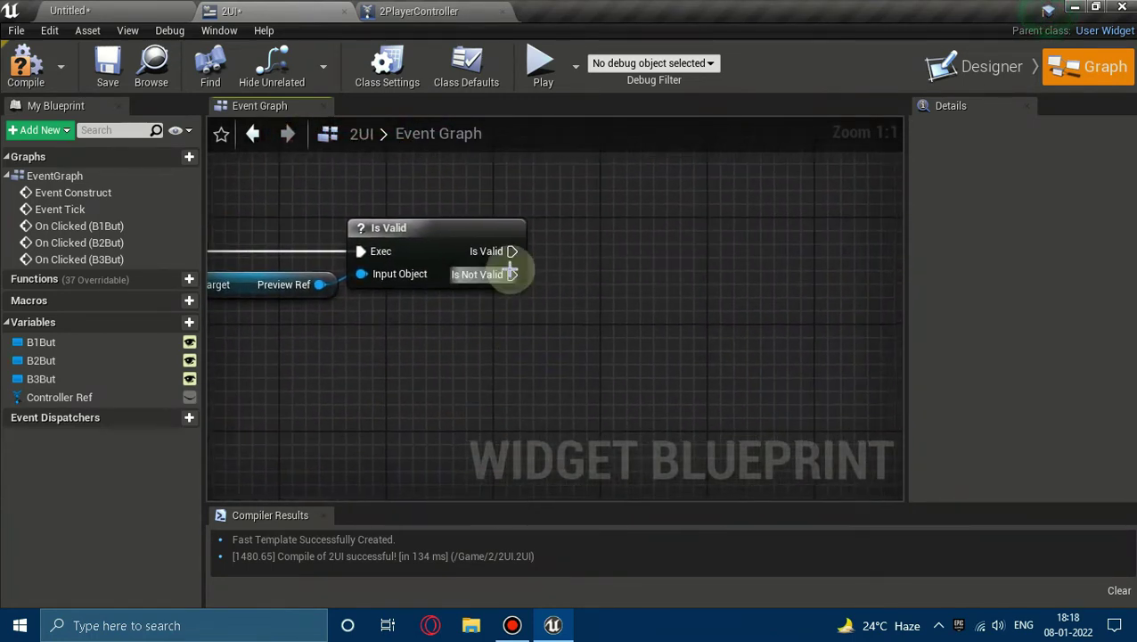
Step: Add a Spawn Actor from Class node off the Is Not Valid output
{"action": "left_click_drag", "start_coordinate": [511, 270], "coordinate": [571, 340]}
{"action": "type", "text": "spa"}
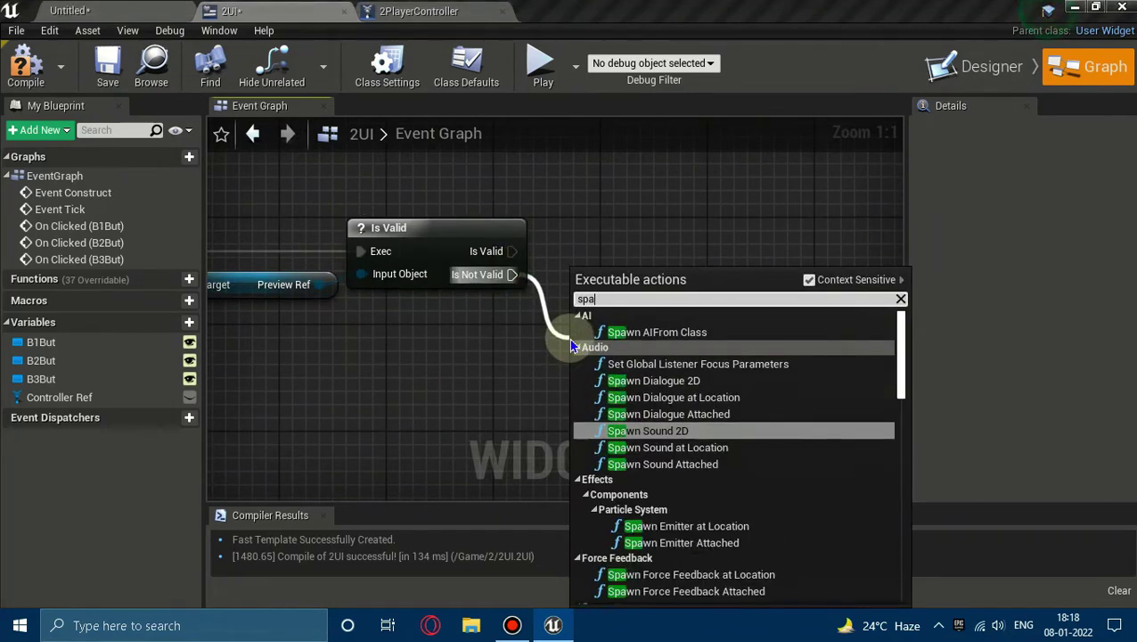
{"action": "type", "text": "wn actor"}
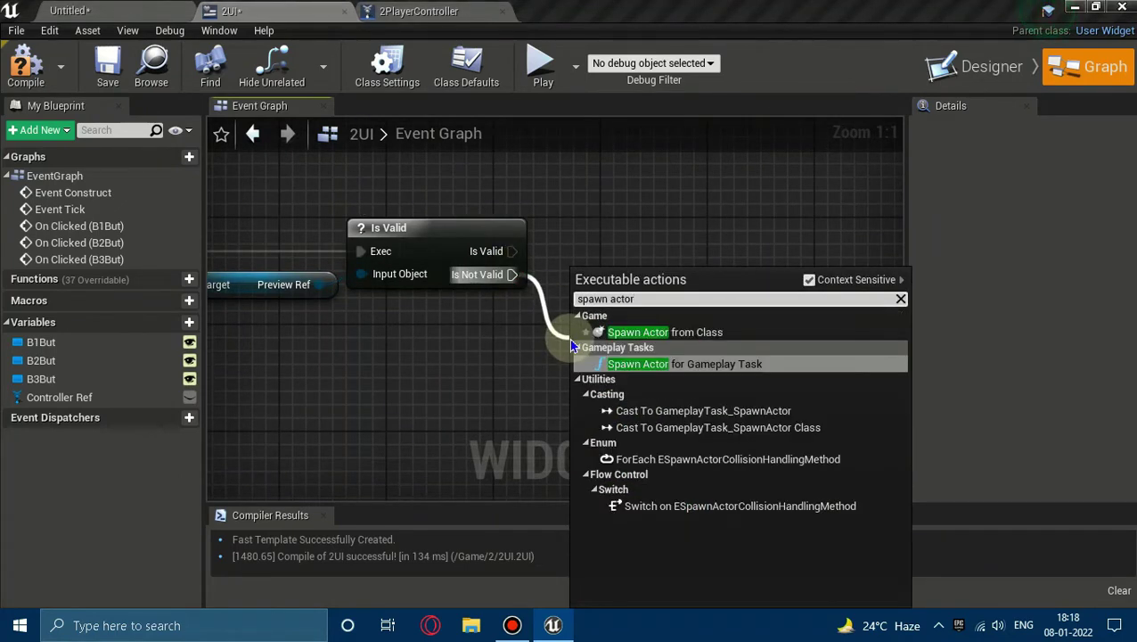
{"action": "left_click", "coordinate": [588, 332]}
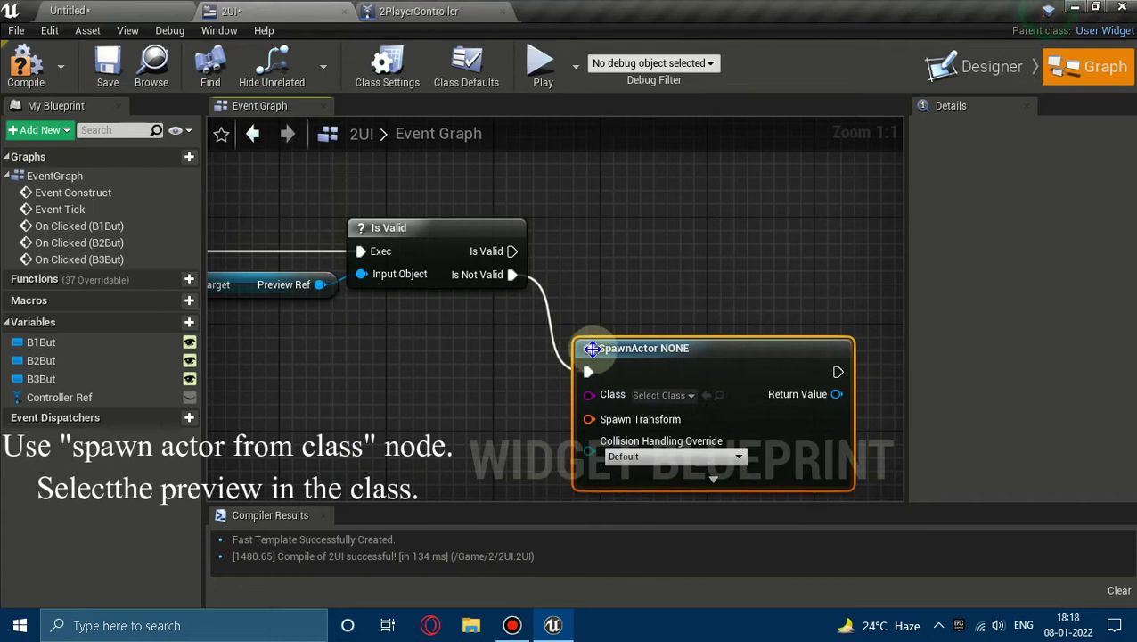
{"action": "right_click_drag", "start_coordinate": [704, 319], "coordinate": [615, 254]}
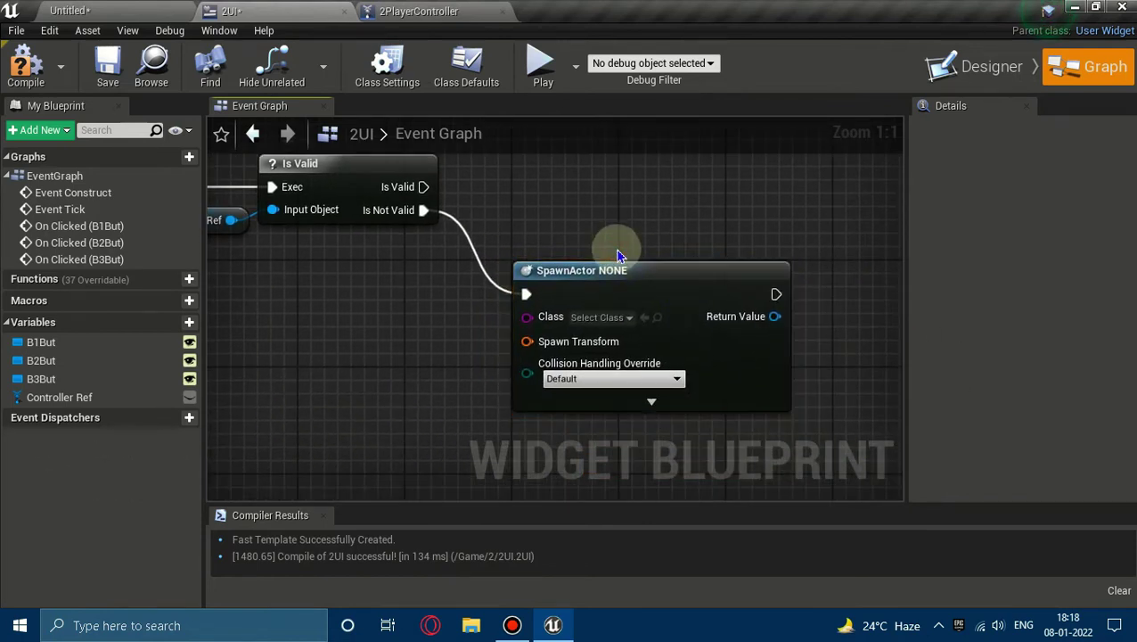
Step: Supply Spawn Transform from a new Make Transform node placed left of SpawnActor
{"action": "right_click", "coordinate": [528, 343]}
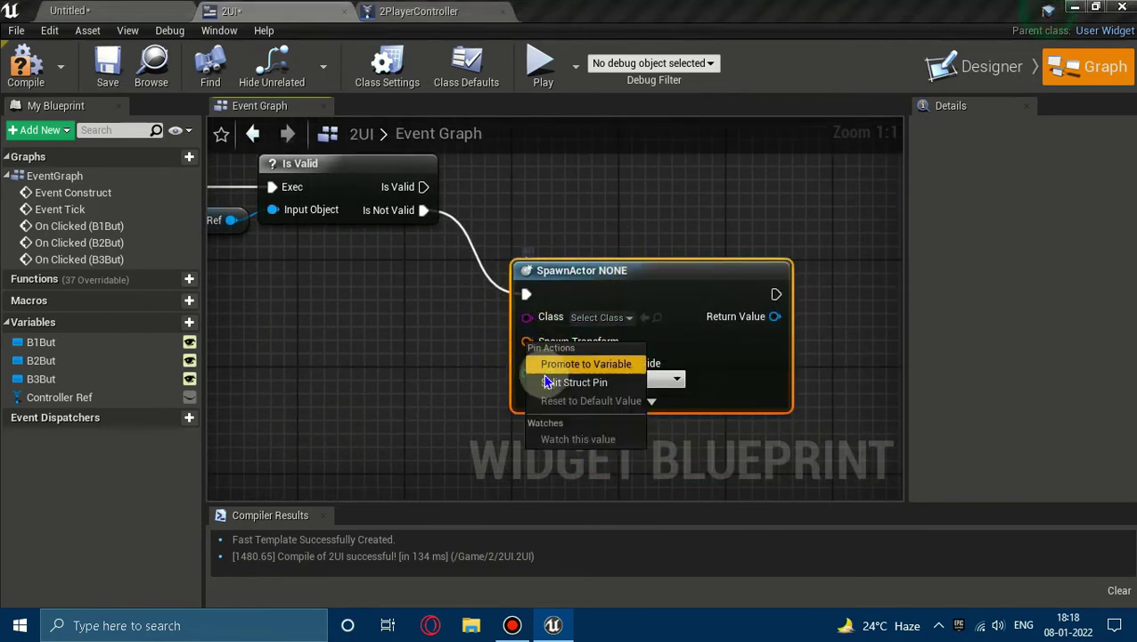
{"action": "left_click", "coordinate": [553, 387]}
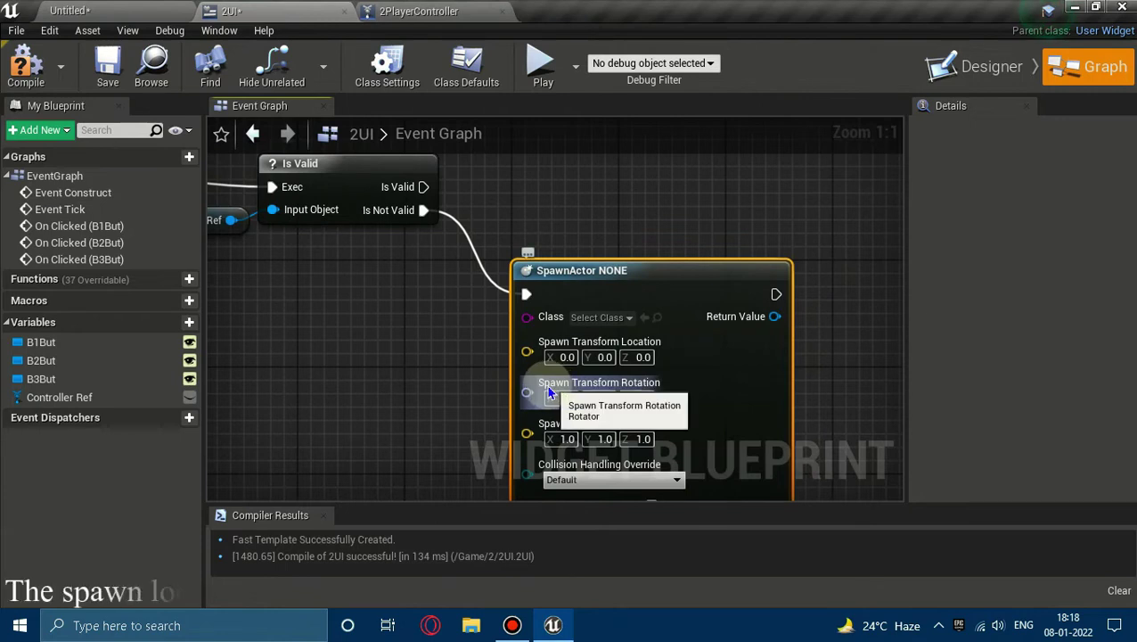
{"action": "mouse_move", "coordinate": [544, 384]}
{"action": "right_mouse_down"}
{"action": "mouse_move", "coordinate": [628, 219]}
{"action": "mouse_move", "coordinate": [753, 169]}
{"action": "mouse_move", "coordinate": [615, 358]}
{"action": "right_mouse_up"}
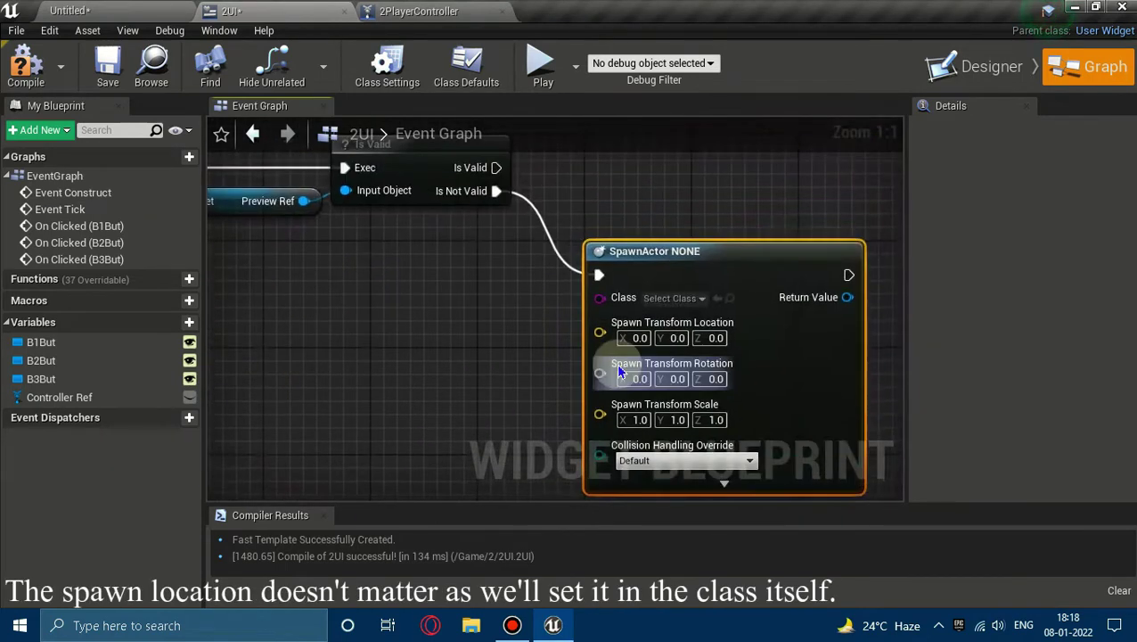
{"action": "key", "text": "ctrl+z"}
{"action": "left_click_drag", "start_coordinate": [597, 322], "coordinate": [500, 315]}
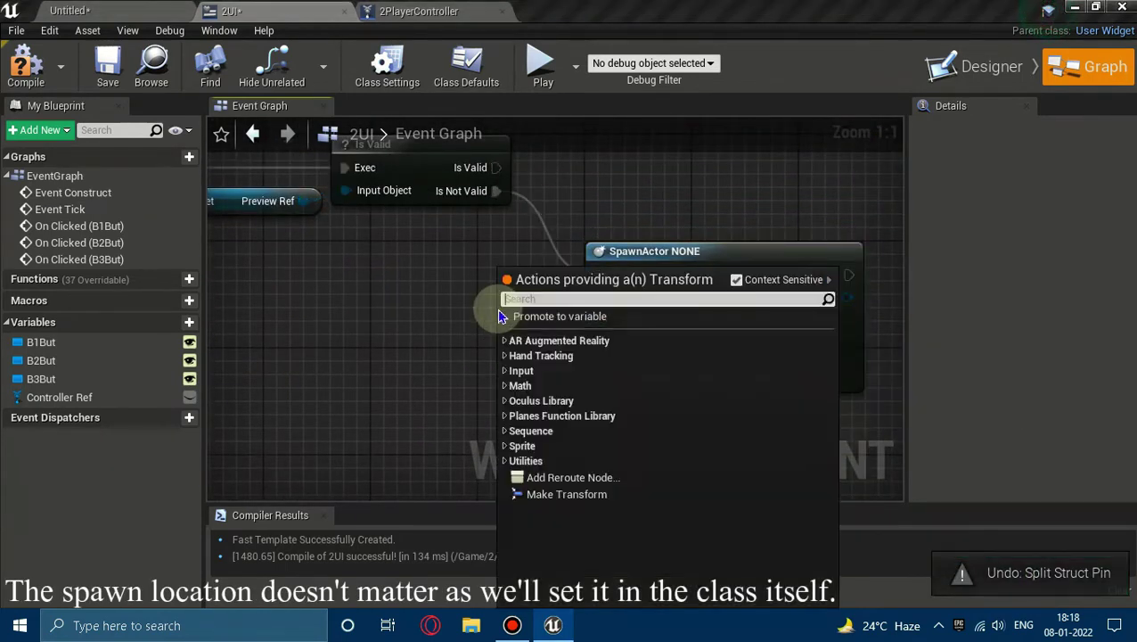
{"action": "type", "text": "make"}
{"action": "key", "text": "Down"}
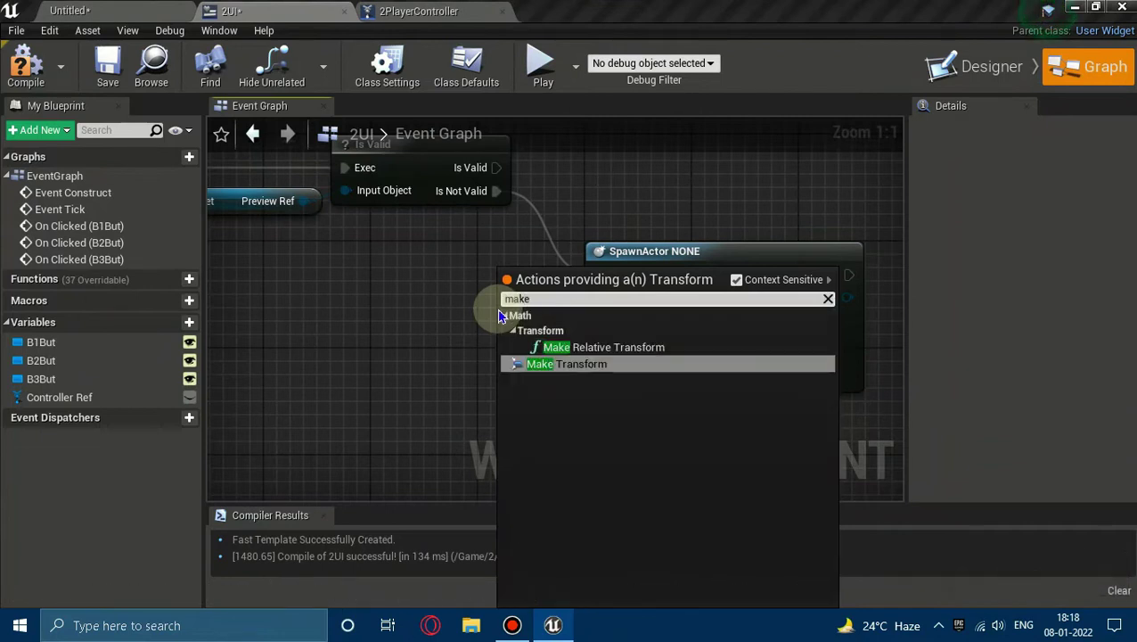
{"action": "key", "text": "Return"}
{"action": "mouse_move", "coordinate": [497, 311]}
{"action": "left_mouse_down"}
{"action": "mouse_move", "coordinate": [349, 247]}
{"action": "mouse_move", "coordinate": [305, 239]}
{"action": "mouse_move", "coordinate": [291, 252]}
{"action": "left_mouse_up"}
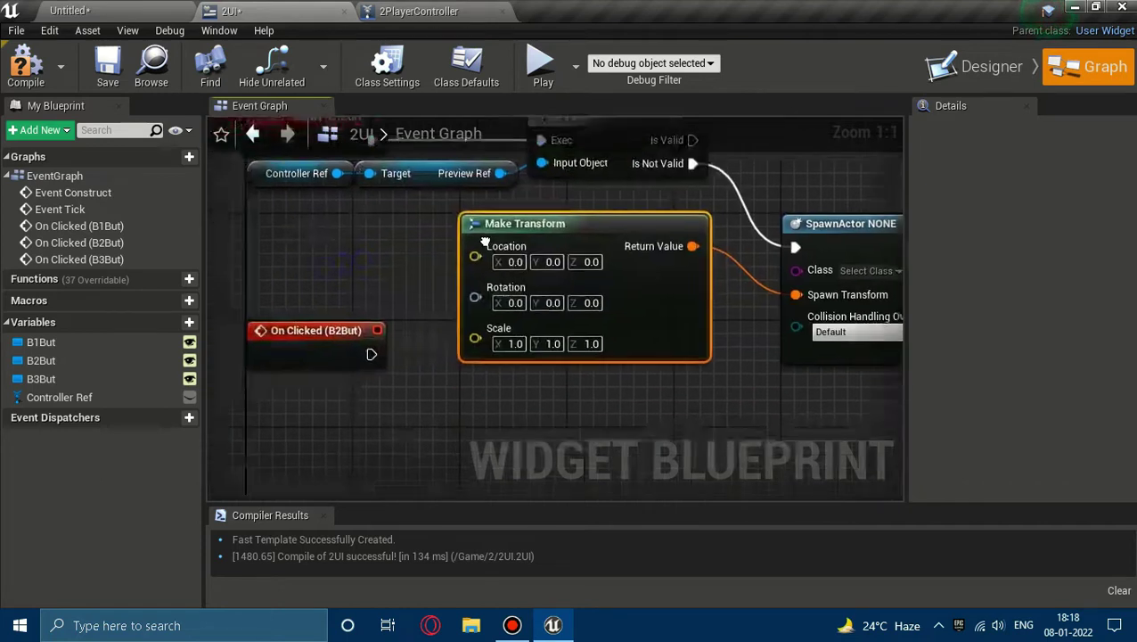
Step: Move the Make Transform node left out of the way and recenter on SpawnActor
{"action": "right_click_drag", "start_coordinate": [292, 252], "coordinate": [501, 239]}
{"action": "left_click_drag", "start_coordinate": [500, 240], "coordinate": [500, 214]}
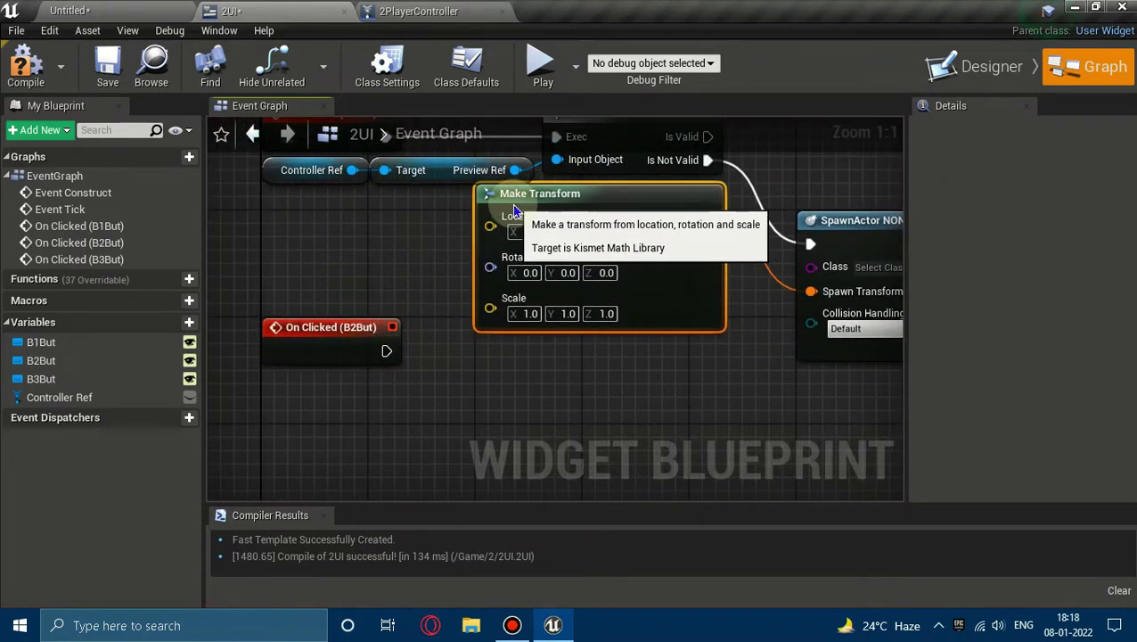
{"action": "scroll", "coordinate": [682, 259], "scroll_direction": "down", "scroll_amount": 2}
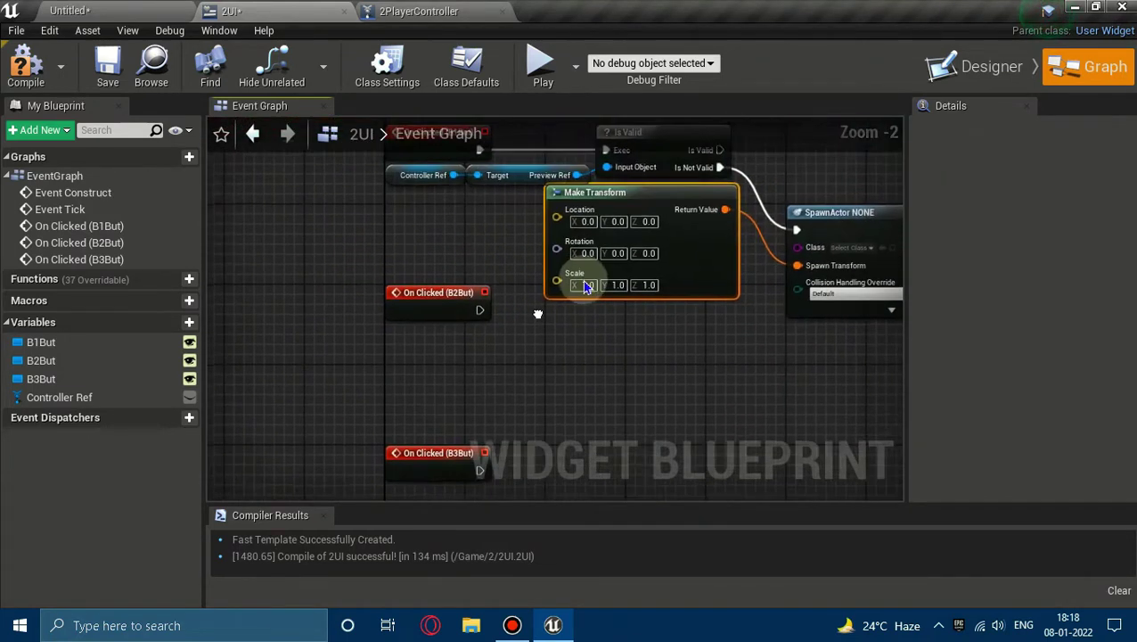
{"action": "mouse_move", "coordinate": [682, 258]}
{"action": "left_mouse_down"}
{"action": "mouse_move", "coordinate": [400, 390]}
{"action": "mouse_move", "coordinate": [330, 272]}
{"action": "left_mouse_up"}
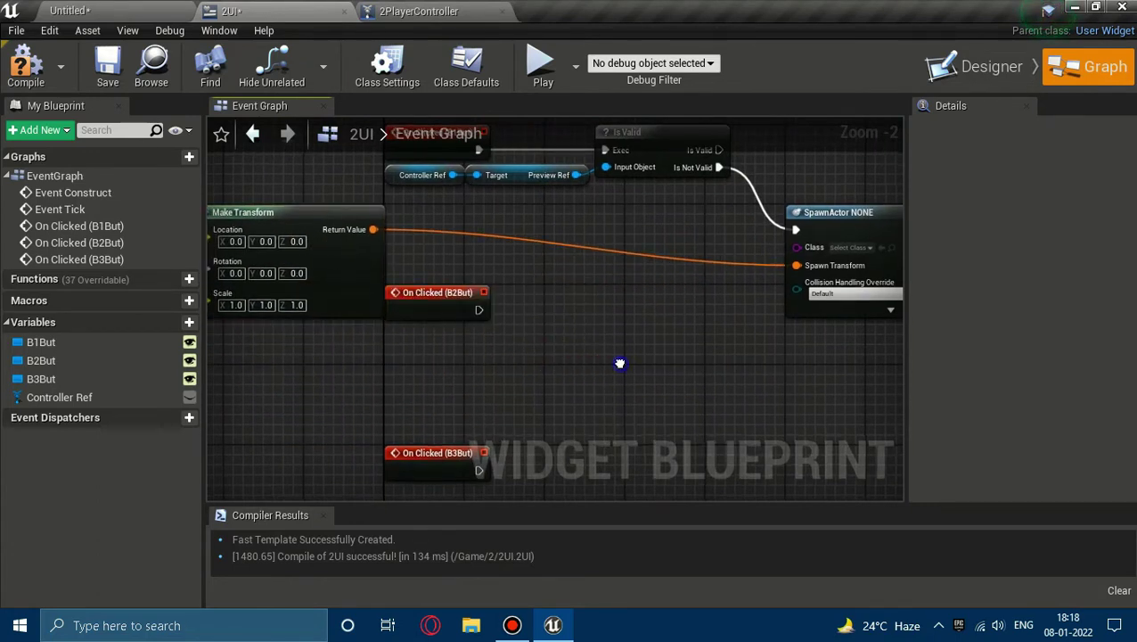
{"action": "right_click_drag", "start_coordinate": [533, 306], "coordinate": [267, 358]}
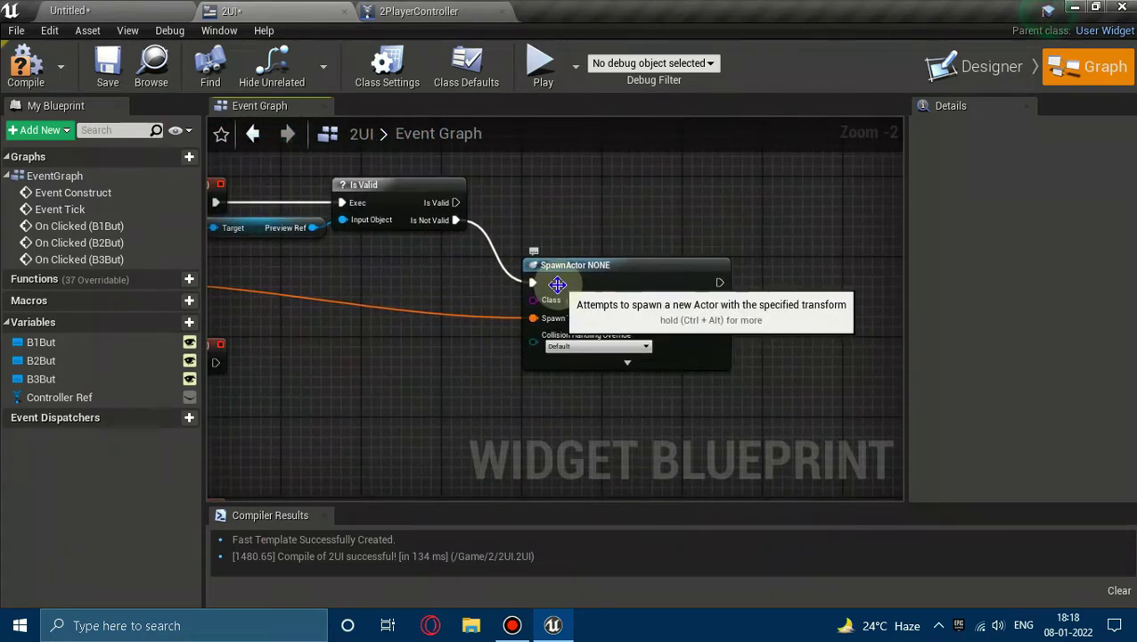
{"action": "right_click_drag", "start_coordinate": [533, 305], "coordinate": [523, 373]}
{"action": "scroll", "coordinate": [521, 316], "scroll_direction": "up", "scroll_amount": 1}
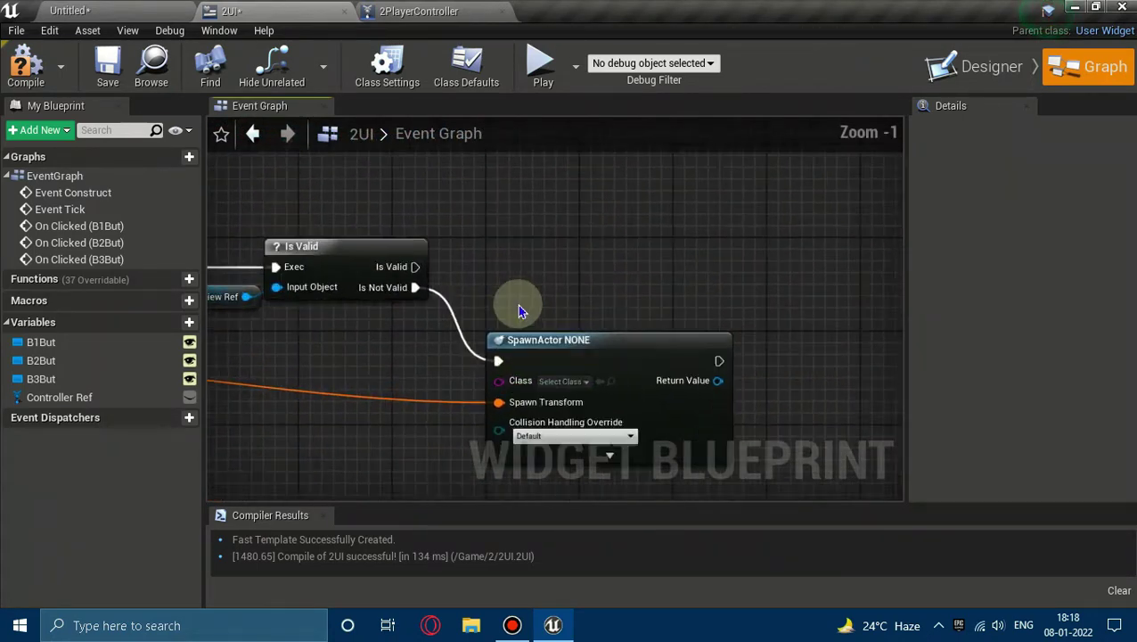
{"action": "scroll", "coordinate": [515, 299], "scroll_direction": "up", "scroll_amount": 1}
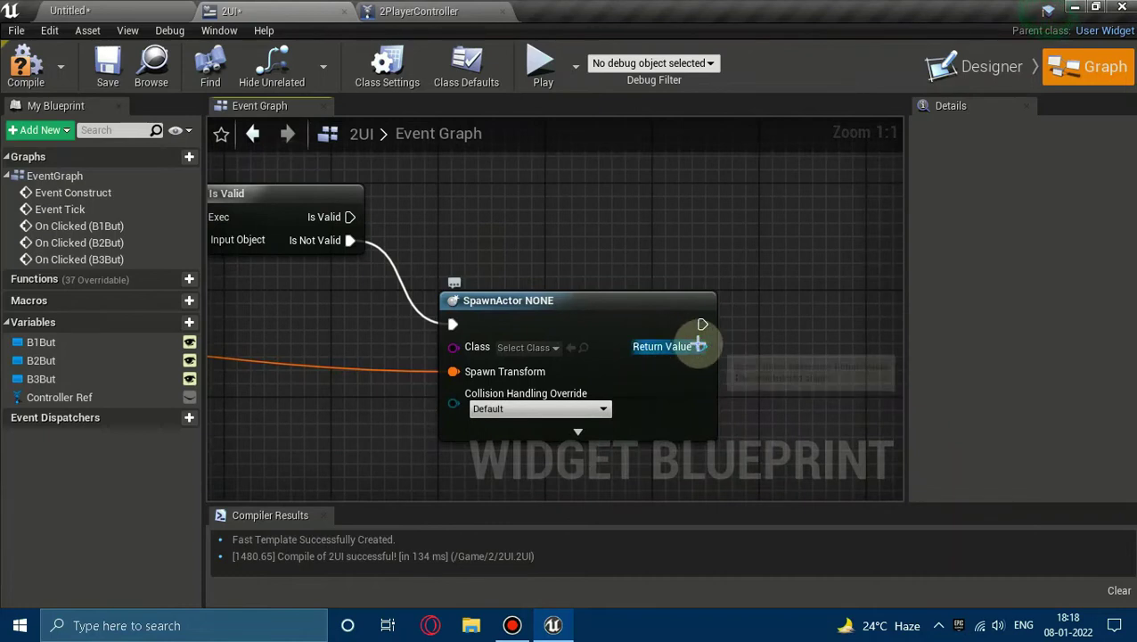
Step: Set the SpawnActor node's class to PlacementPreview
{"action": "left_click", "coordinate": [524, 348]}
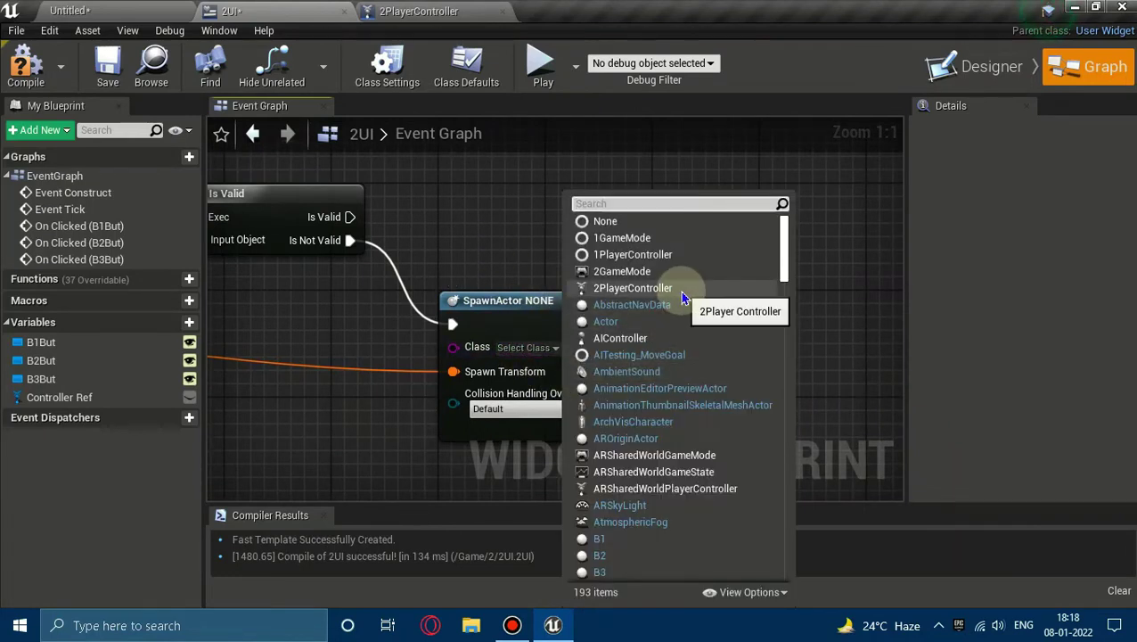
{"action": "type", "text": "place"}
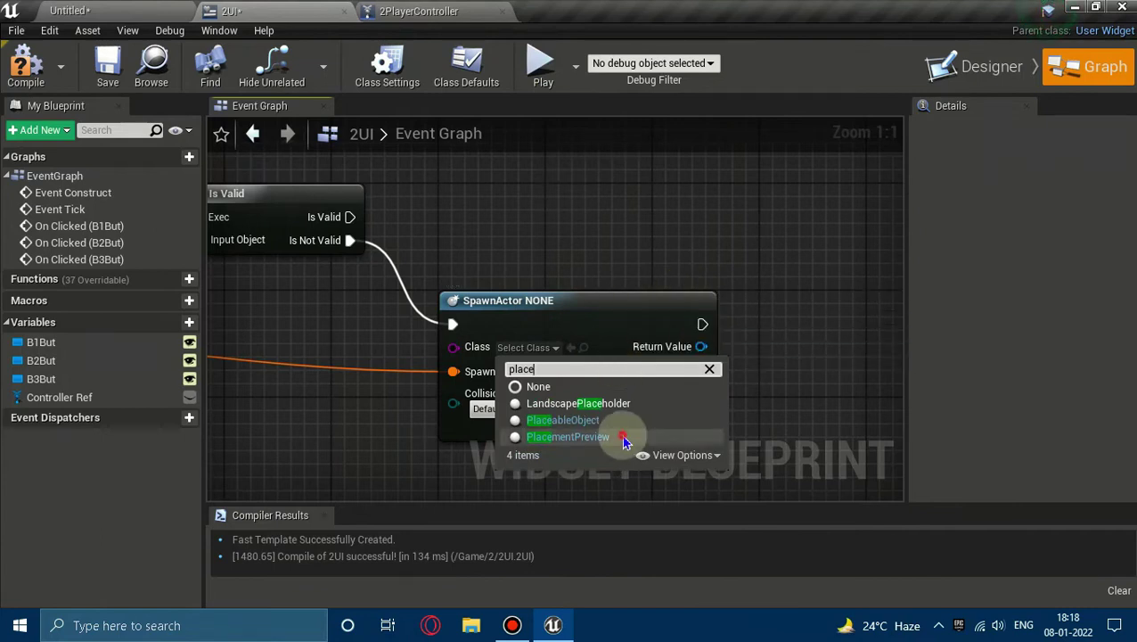
{"action": "left_click", "coordinate": [623, 439]}
Step: Open the PlacementPreview blueprint from the Untitled level's content browser
{"action": "left_click", "coordinate": [67, 11]}
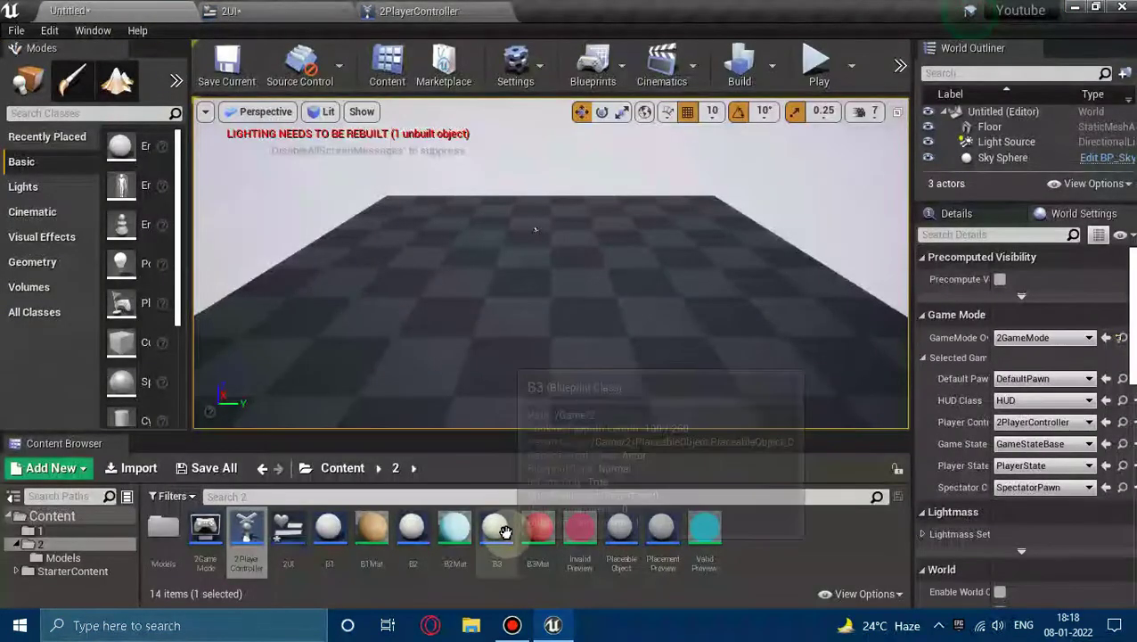
{"action": "double_click", "coordinate": [661, 531]}
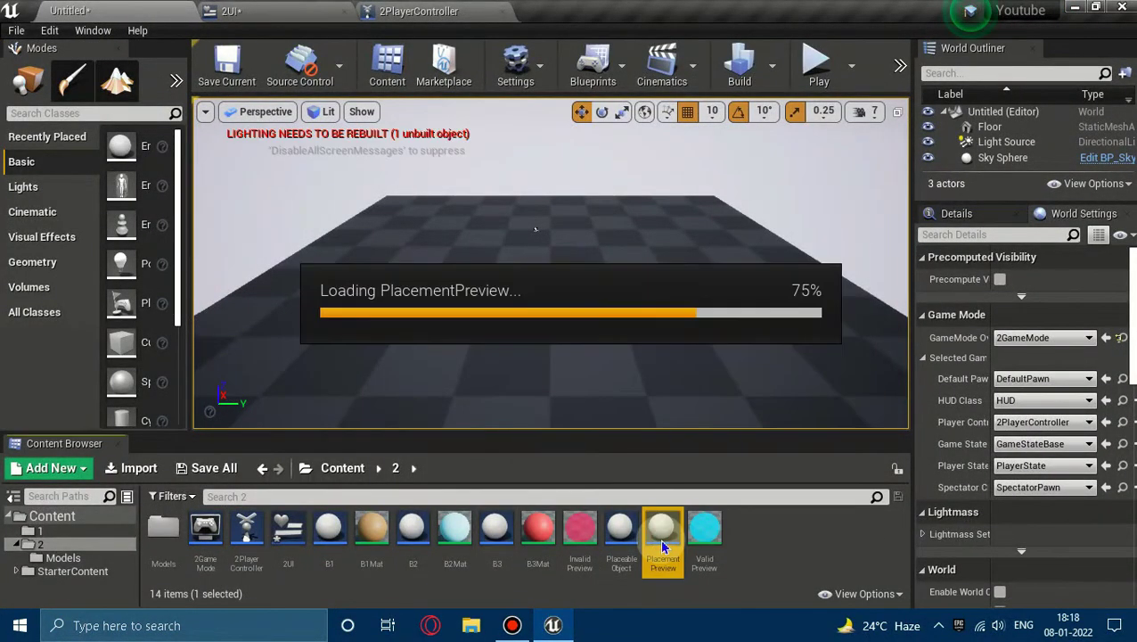
{"action": "right_click_drag", "start_coordinate": [511, 308], "coordinate": [617, 256]}
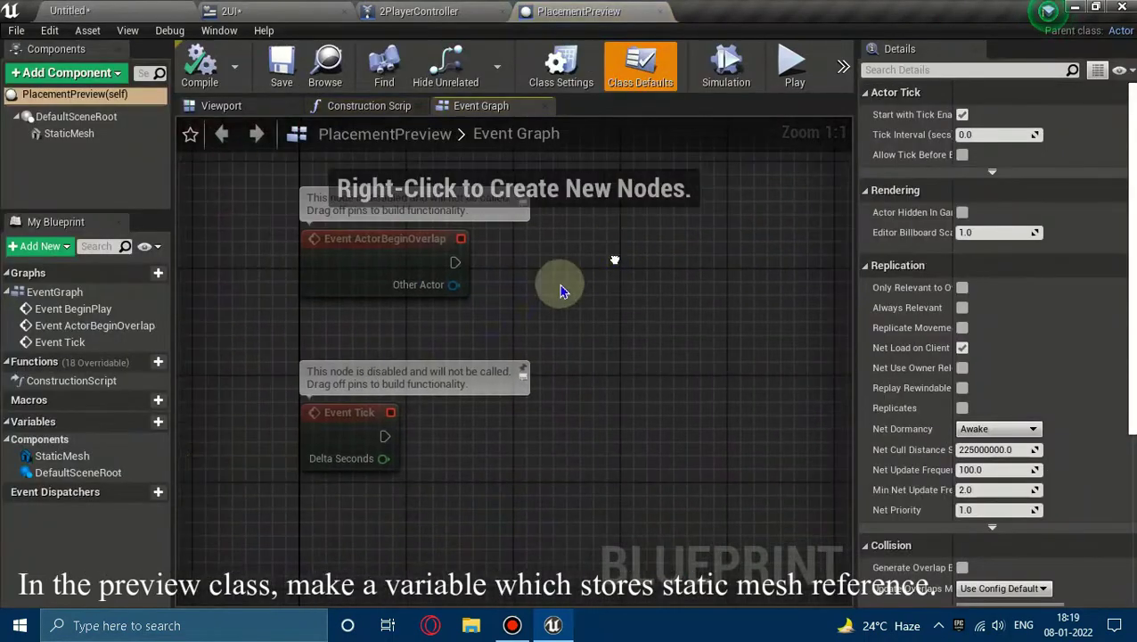
Step: Add a Mesh Type variable typed as a Static Mesh object reference and check its default options
{"action": "left_click", "coordinate": [157, 420]}
{"action": "type", "text": "Mesh Type"}
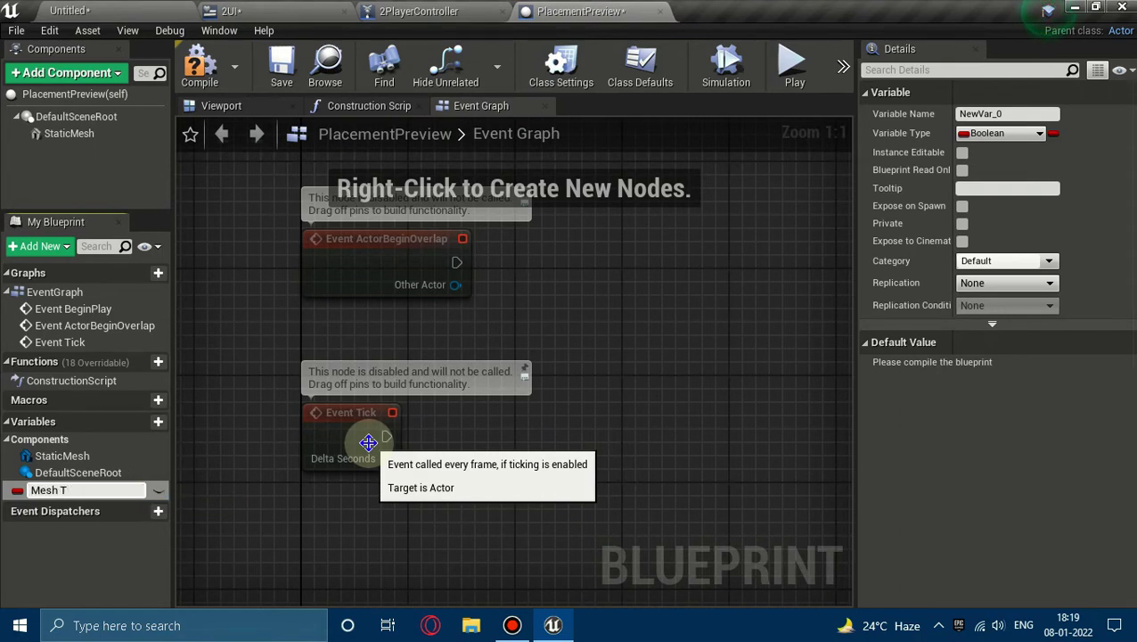
{"action": "key", "text": "Return"}
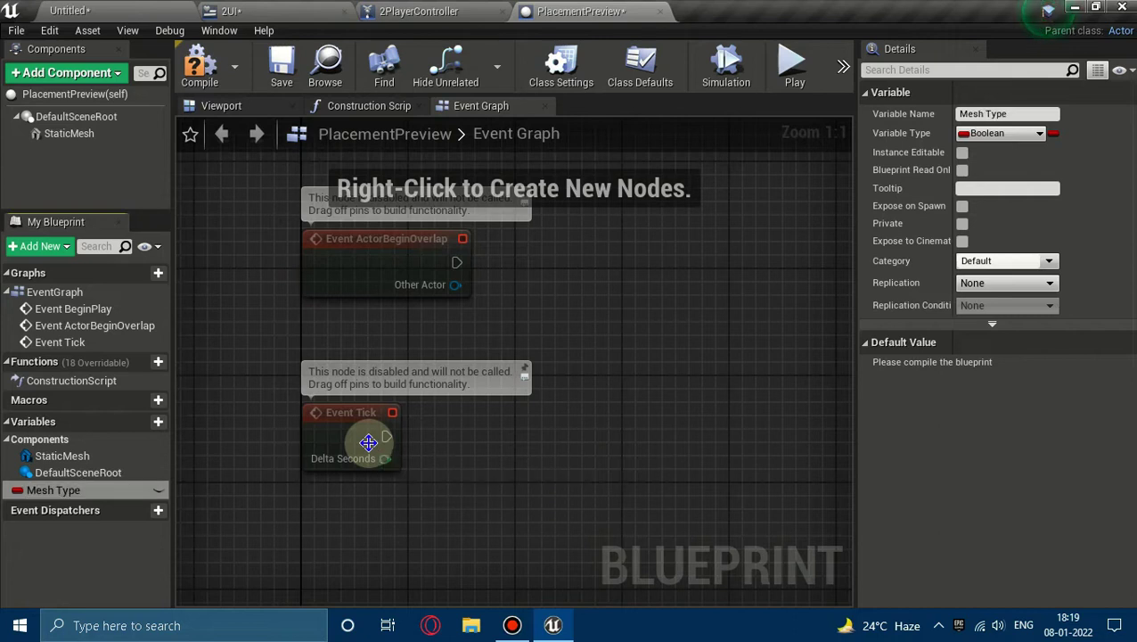
{"action": "left_click", "coordinate": [1002, 132]}
{"action": "type", "text": "s"}
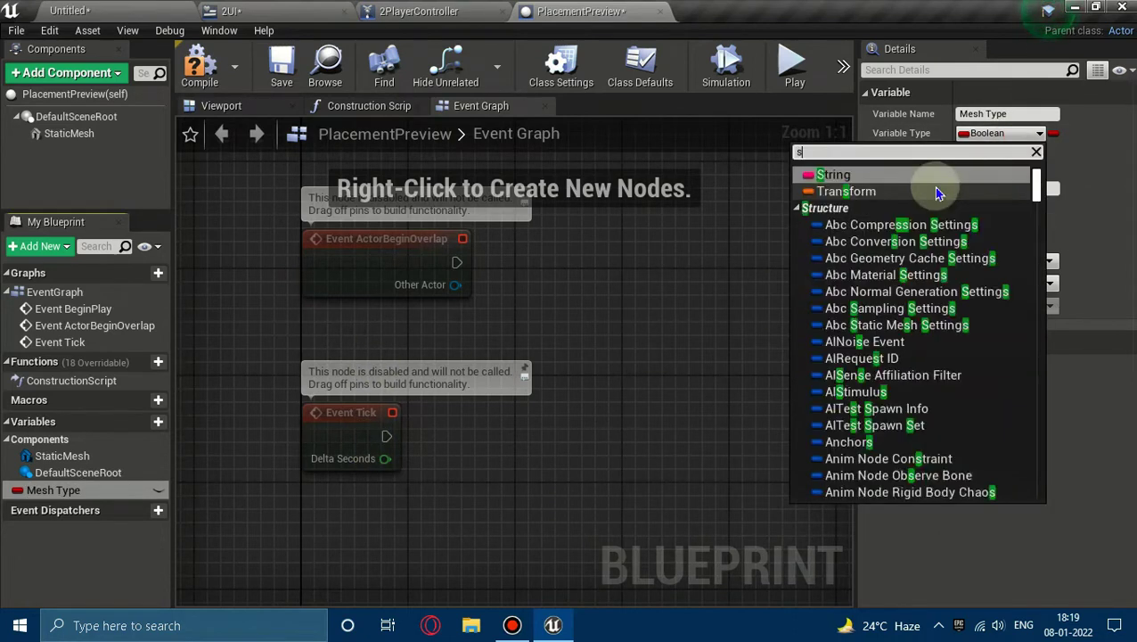
{"action": "type", "text": "tatic mesh"}
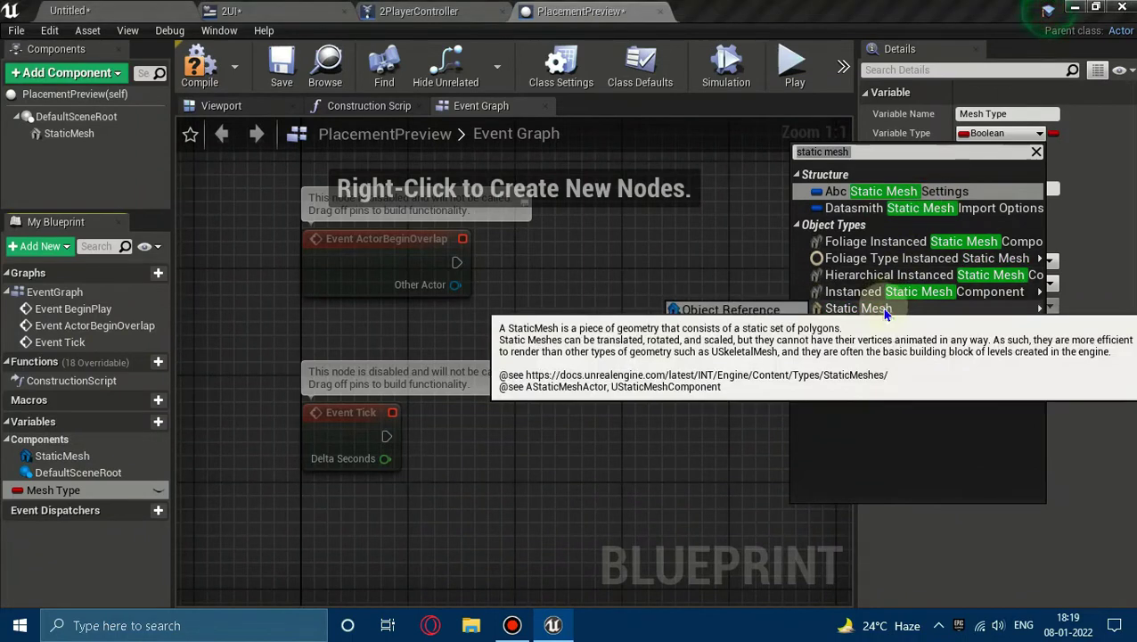
{"action": "mouse_move", "coordinate": [858, 308]}
{"action": "left_click", "coordinate": [763, 313]}
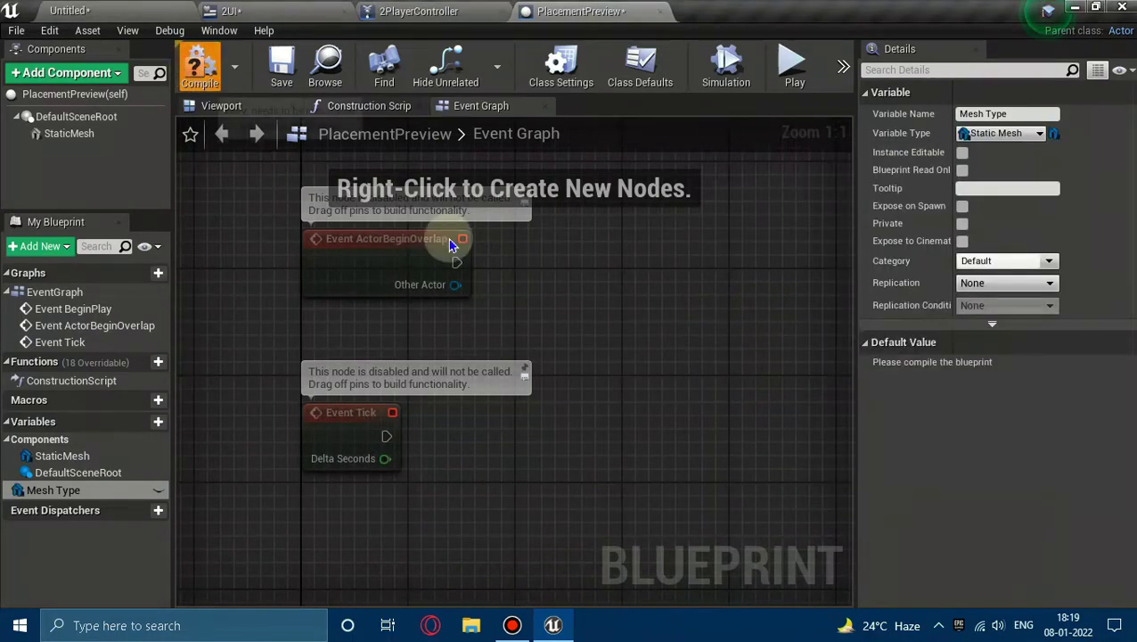
{"action": "left_click", "coordinate": [1051, 378]}
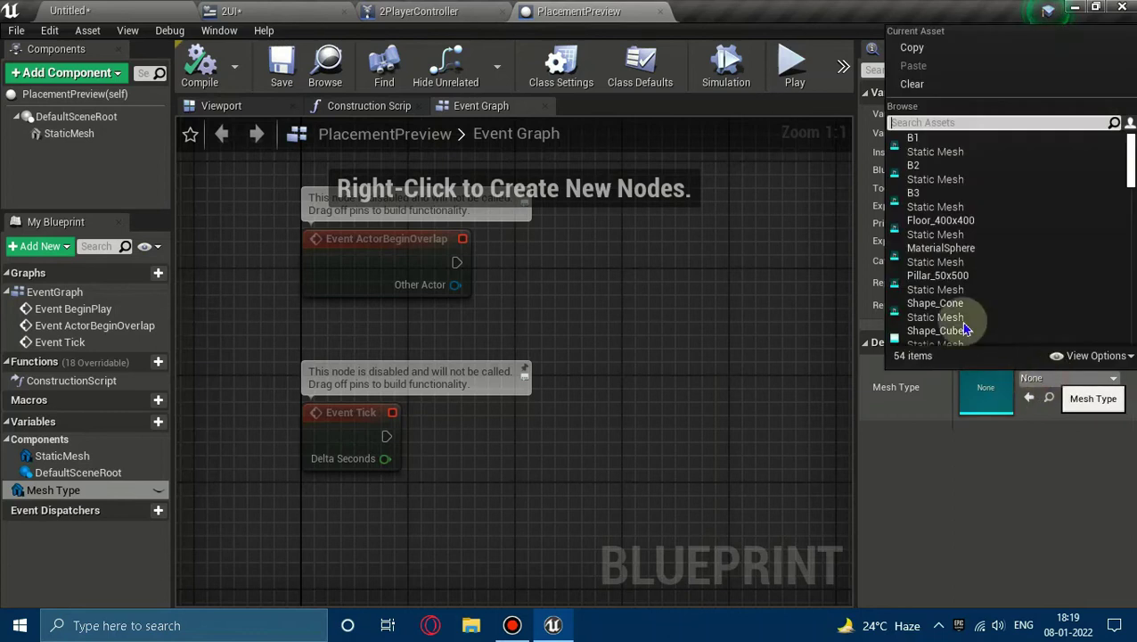
{"action": "left_click", "coordinate": [681, 294]}
Step: In the 2UI graph, add a SET Mesh Type node off SpawnActor's Return Value
{"action": "left_click", "coordinate": [419, 11]}
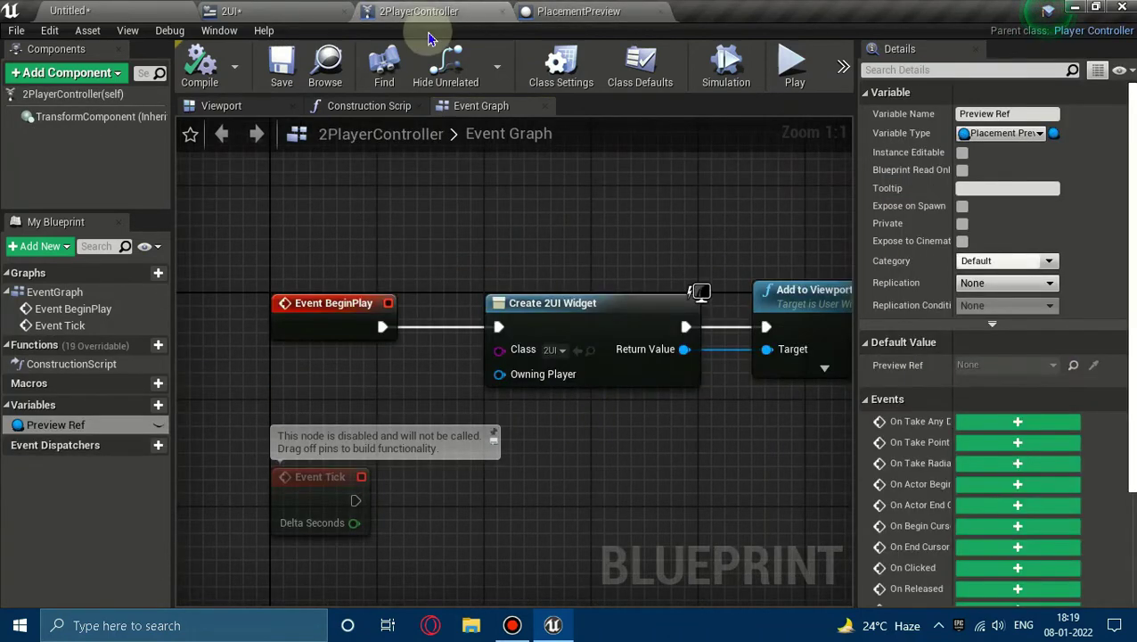
{"action": "left_click", "coordinate": [319, 10]}
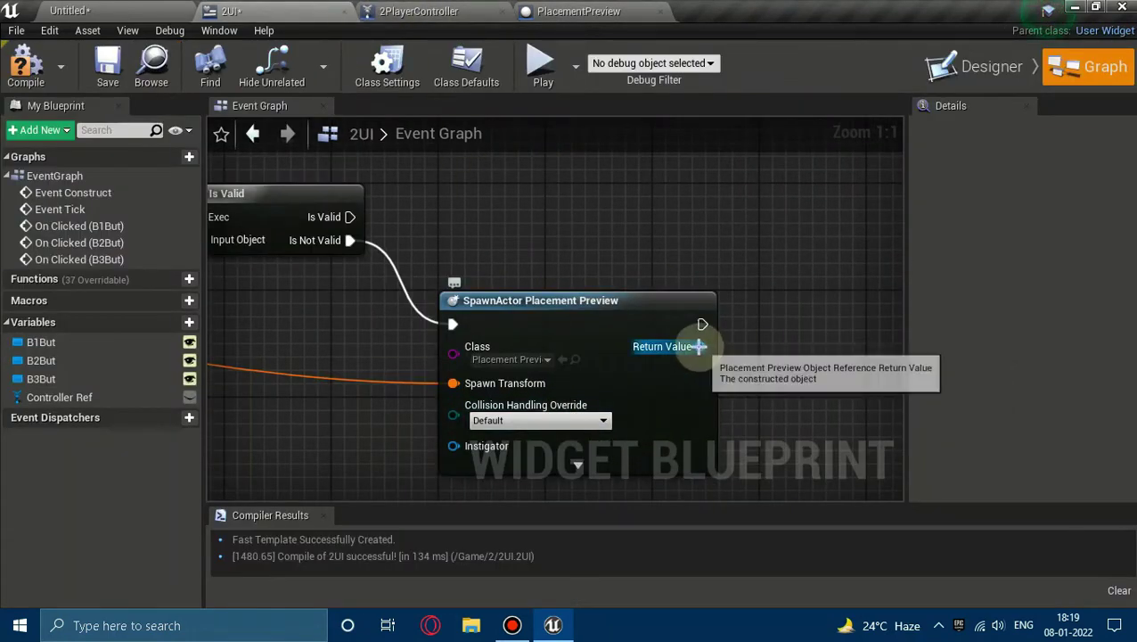
{"action": "left_click_drag", "start_coordinate": [701, 346], "coordinate": [768, 352]}
{"action": "type", "text": "set"}
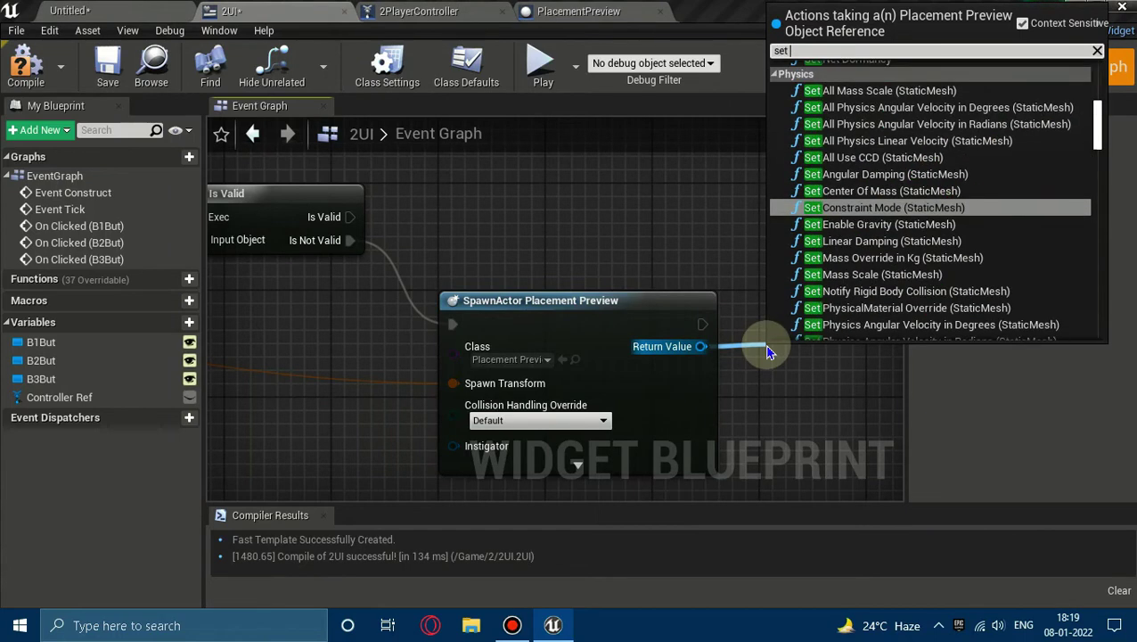
{"action": "type", "text": " st"}
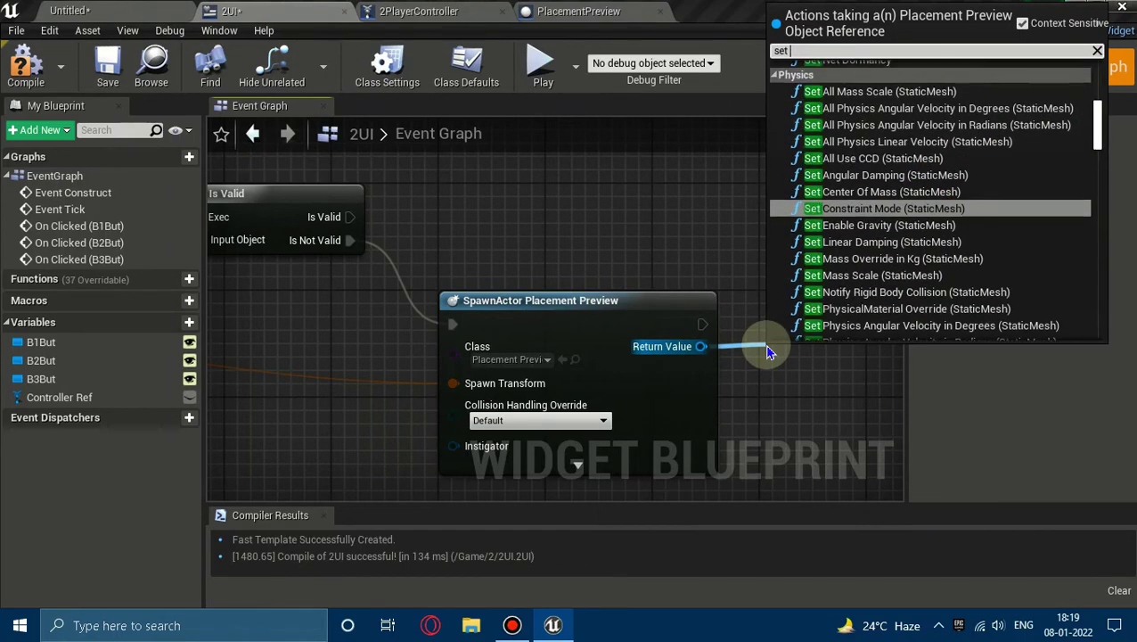
{"action": "type", "text": "meshtype"}
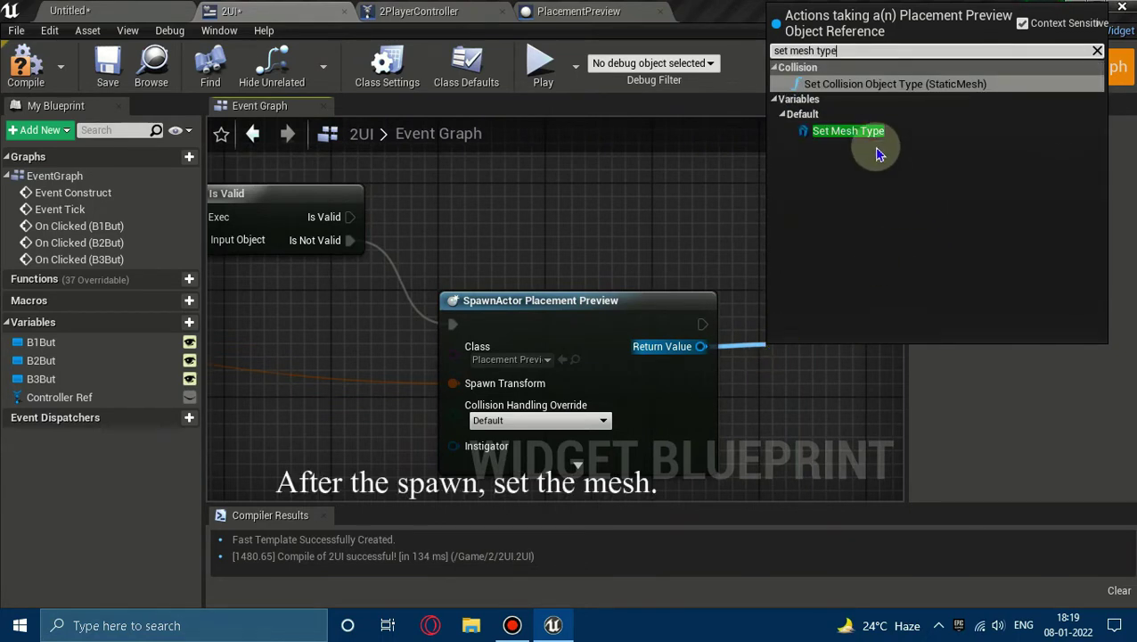
{"action": "left_click", "coordinate": [869, 132]}
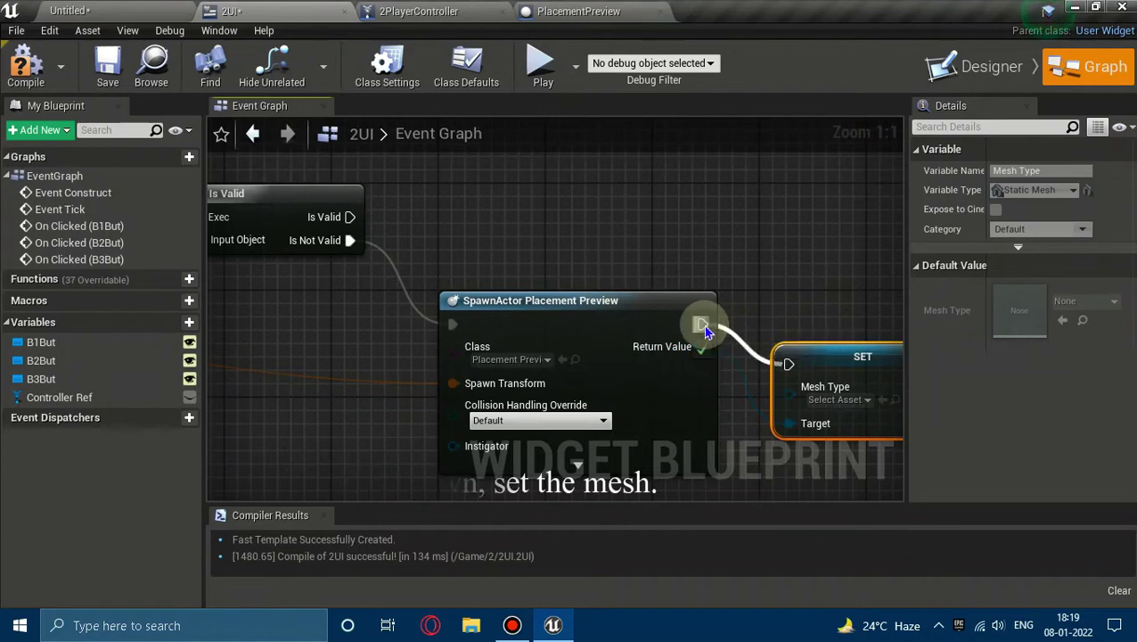
Step: Paste the Controller Ref–Preview Ref getter and wire Preview Ref into the SET node's Target
{"action": "key", "text": "ctrl+v"}
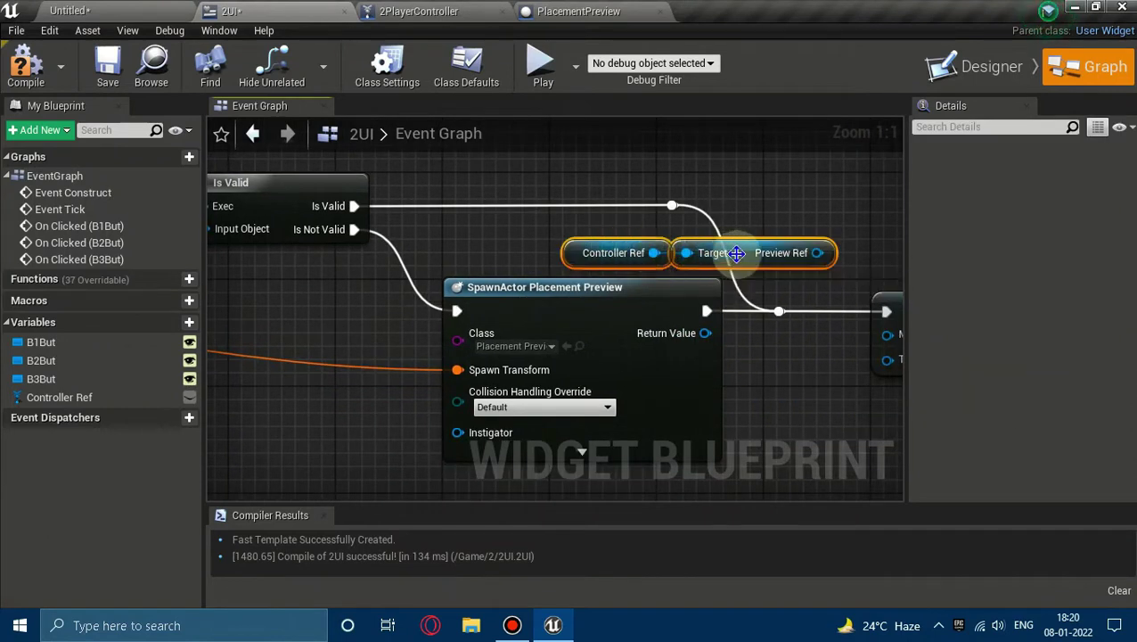
{"action": "right_click_drag", "start_coordinate": [736, 253], "coordinate": [542, 259]}
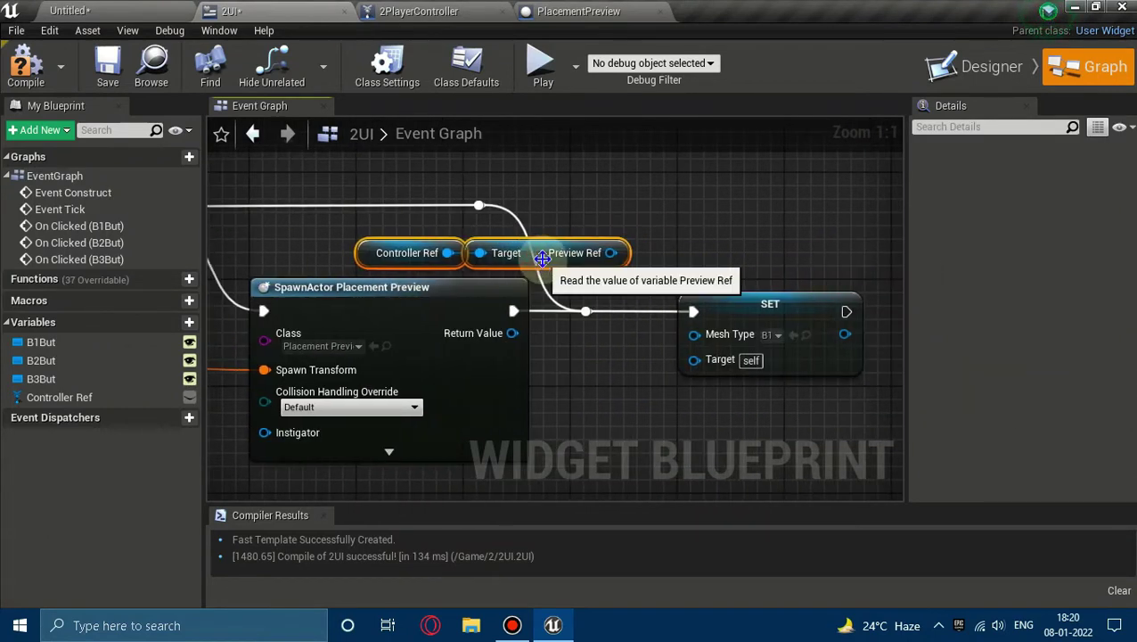
{"action": "left_click_drag", "start_coordinate": [611, 252], "coordinate": [695, 359]}
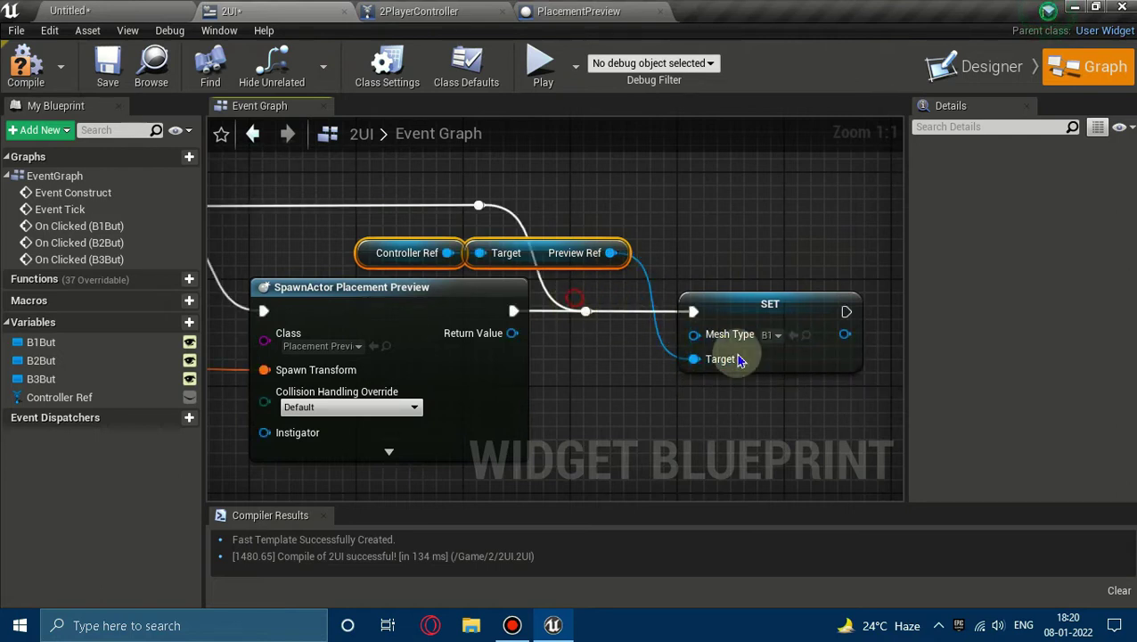
{"action": "mouse_move", "coordinate": [744, 357]}
{"action": "left_mouse_down"}
{"action": "mouse_move", "coordinate": [579, 304]}
{"action": "mouse_move", "coordinate": [603, 318]}
{"action": "left_mouse_up"}
{"action": "left_click_drag", "start_coordinate": [674, 331], "coordinate": [767, 331]}
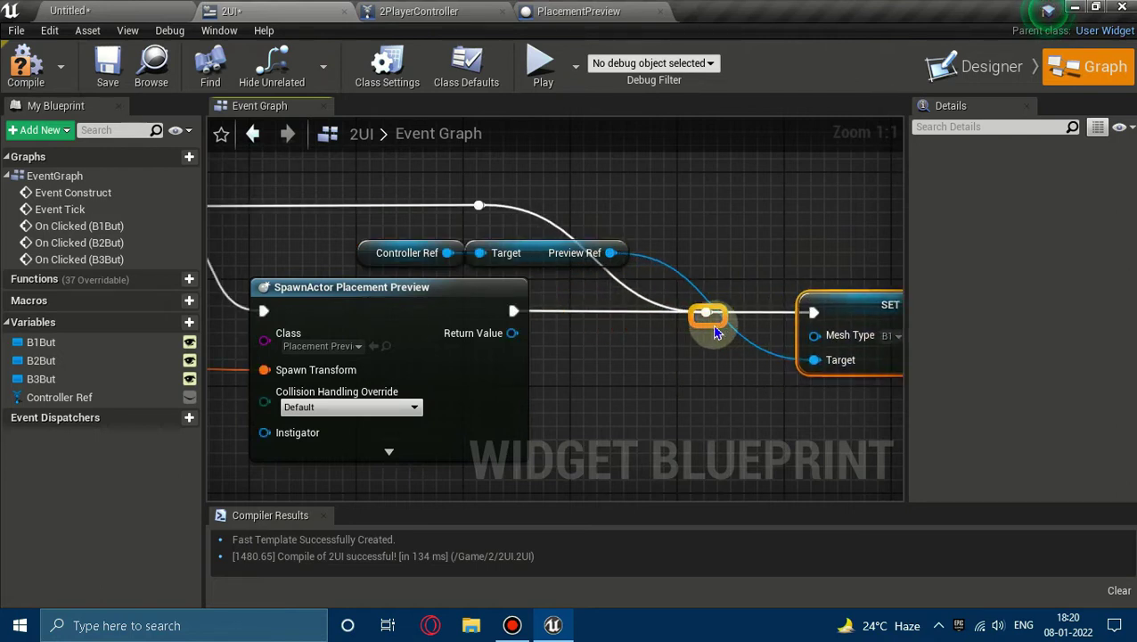
{"action": "left_click", "coordinate": [711, 262]}
{"action": "mouse_move", "coordinate": [513, 332]}
{"action": "left_mouse_down"}
{"action": "mouse_move", "coordinate": [559, 339]}
{"action": "mouse_move", "coordinate": [473, 277]}
{"action": "mouse_move", "coordinate": [589, 350]}
{"action": "left_mouse_up"}
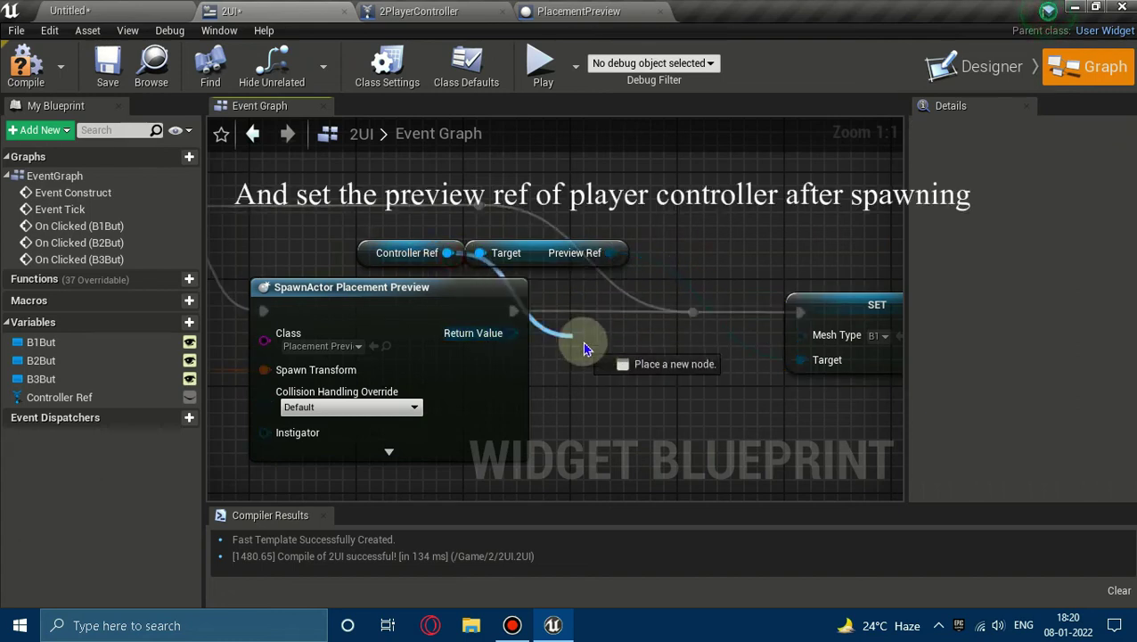
Step: Add SET Preview Ref on Controller Ref, fed by SpawnActor's exec and Return Value, chained into SET Mesh Type
{"action": "type", "text": "set pre"}
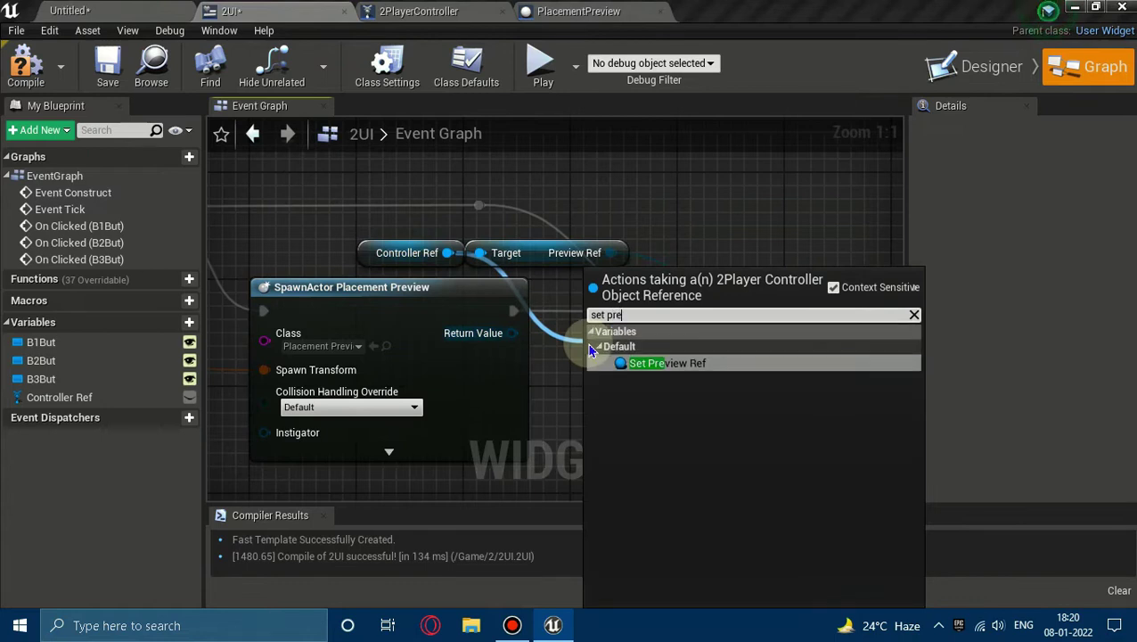
{"action": "type", "text": "v"}
{"action": "key", "text": "Return"}
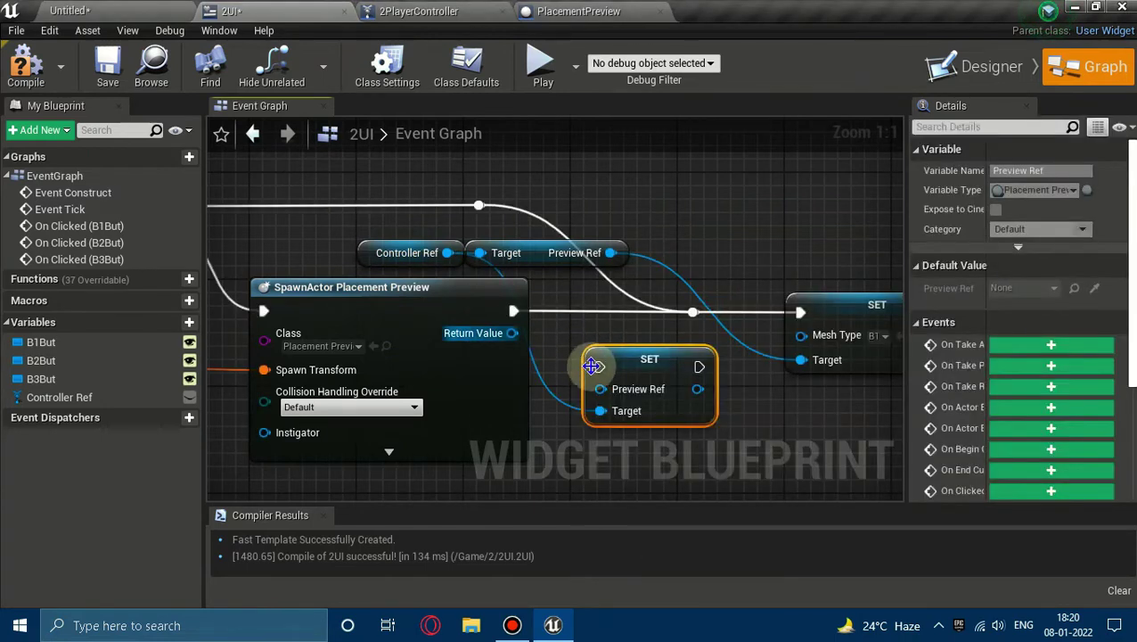
{"action": "left_click_drag", "start_coordinate": [600, 366], "coordinate": [513, 311]}
{"action": "mouse_move", "coordinate": [698, 366]}
{"action": "left_mouse_down"}
{"action": "mouse_move", "coordinate": [695, 323]}
{"action": "mouse_move", "coordinate": [800, 311]}
{"action": "left_mouse_up"}
{"action": "left_click_drag", "start_coordinate": [598, 389], "coordinate": [512, 332]}
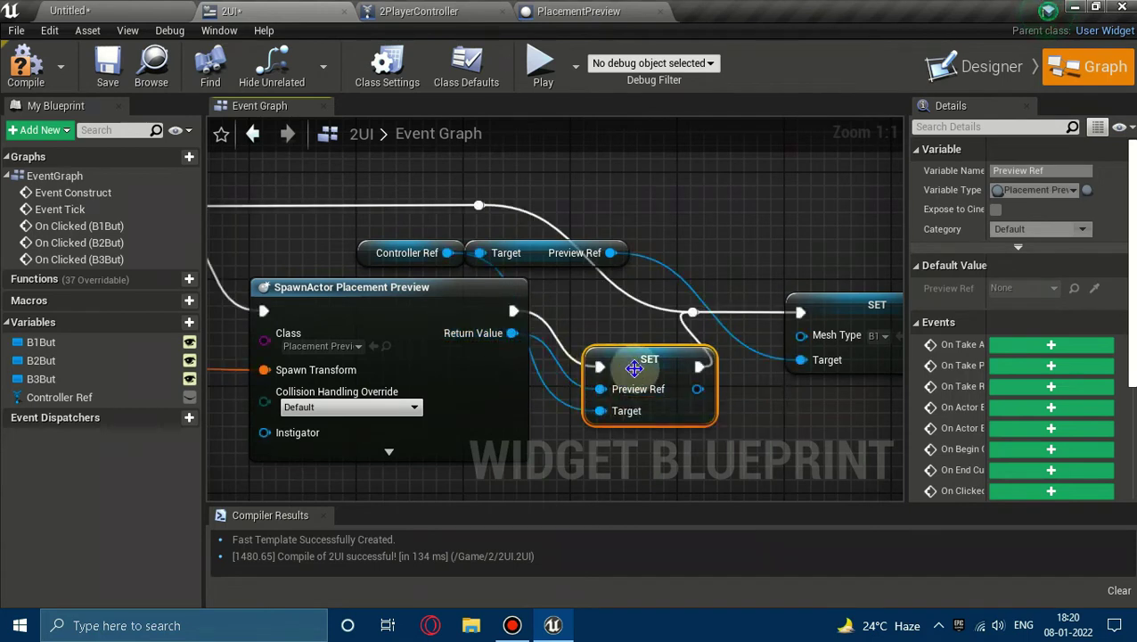
Step: Rearrange the Preview Ref and Mesh Type SET nodes in line with SpawnActor
{"action": "mouse_move", "coordinate": [642, 376]}
{"action": "left_mouse_down"}
{"action": "mouse_move", "coordinate": [628, 323]}
{"action": "mouse_move", "coordinate": [624, 388]}
{"action": "left_mouse_up"}
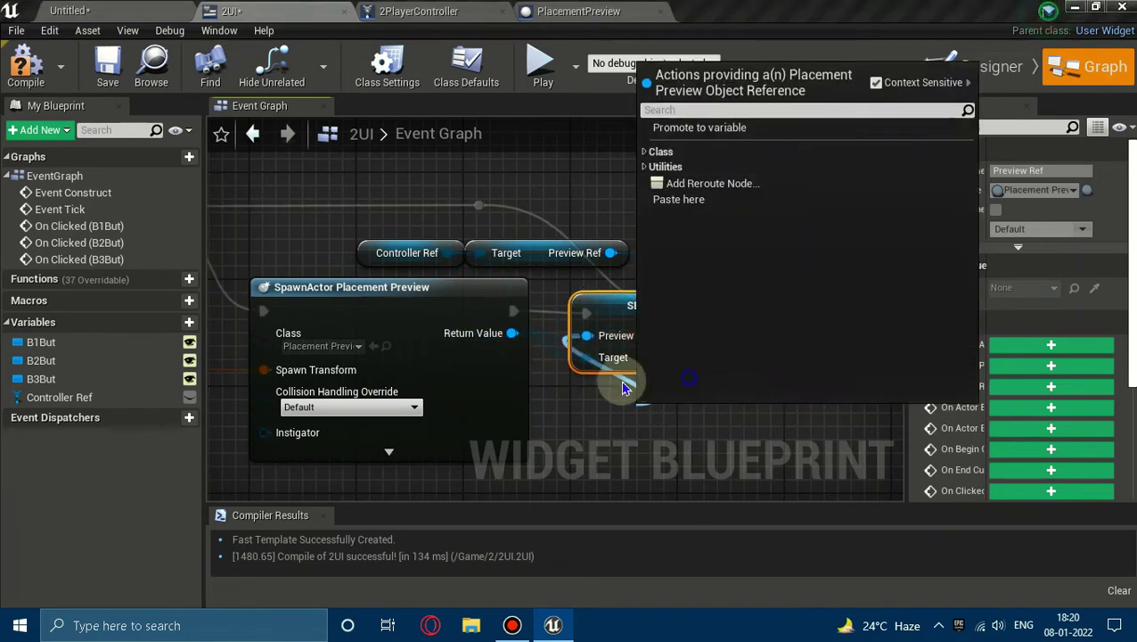
{"action": "left_click", "coordinate": [610, 265]}
{"action": "left_click_drag", "start_coordinate": [624, 306], "coordinate": [624, 343]}
{"action": "right_click_drag", "start_coordinate": [682, 335], "coordinate": [508, 330]}
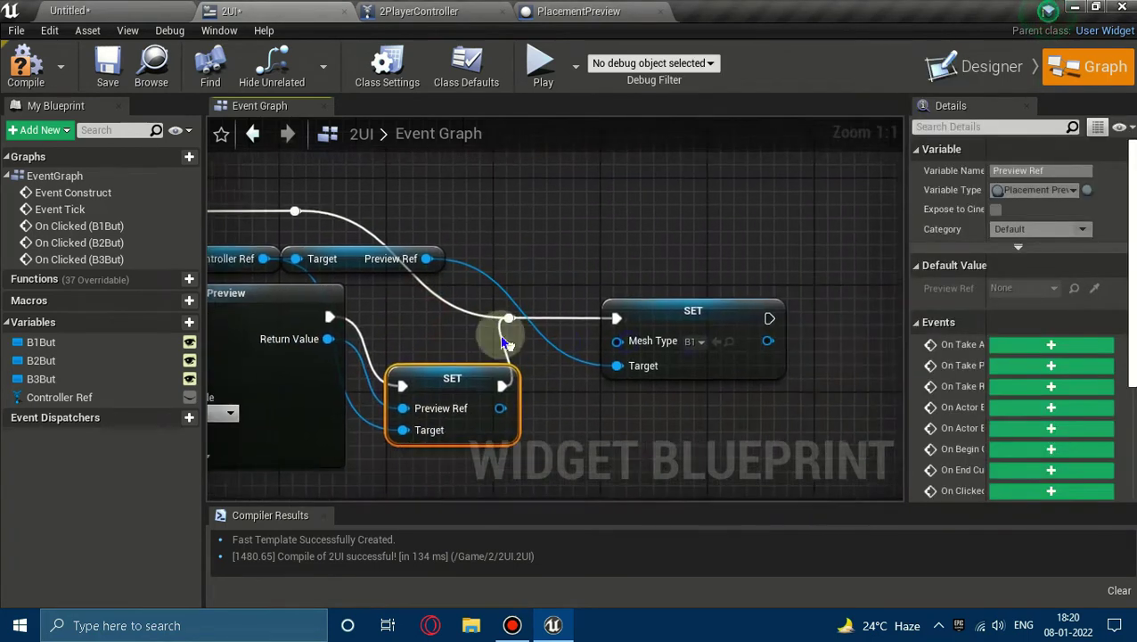
{"action": "left_click", "coordinate": [648, 338], "text": "ctrl"}
{"action": "left_click_drag", "start_coordinate": [648, 338], "coordinate": [755, 339]}
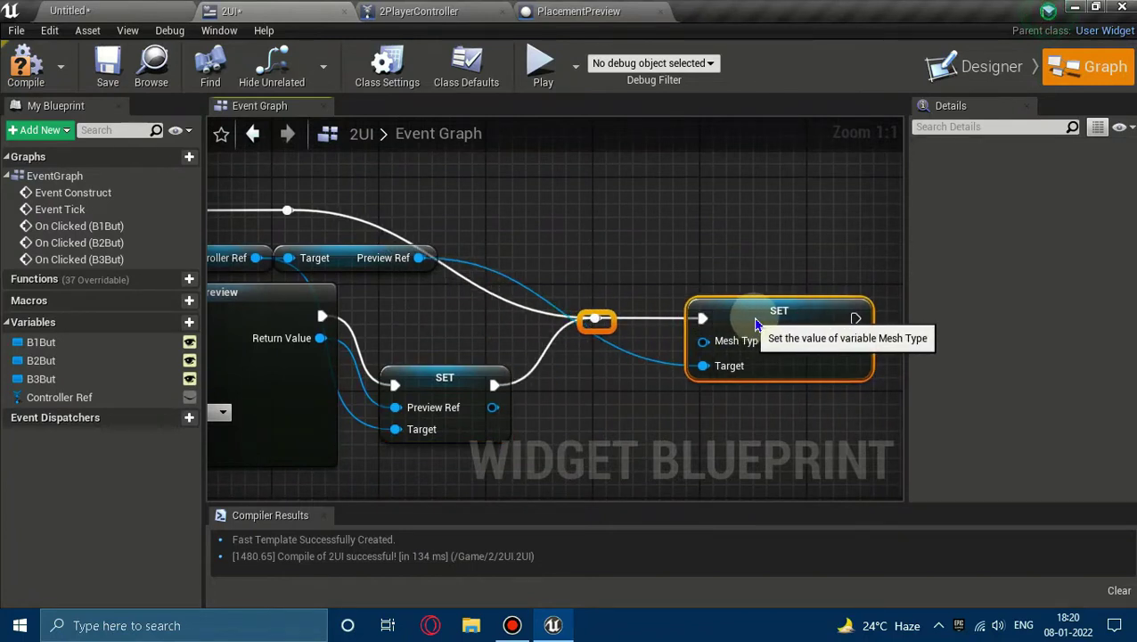
{"action": "right_click_drag", "start_coordinate": [599, 362], "coordinate": [622, 398]}
{"action": "left_click", "coordinate": [569, 356]}
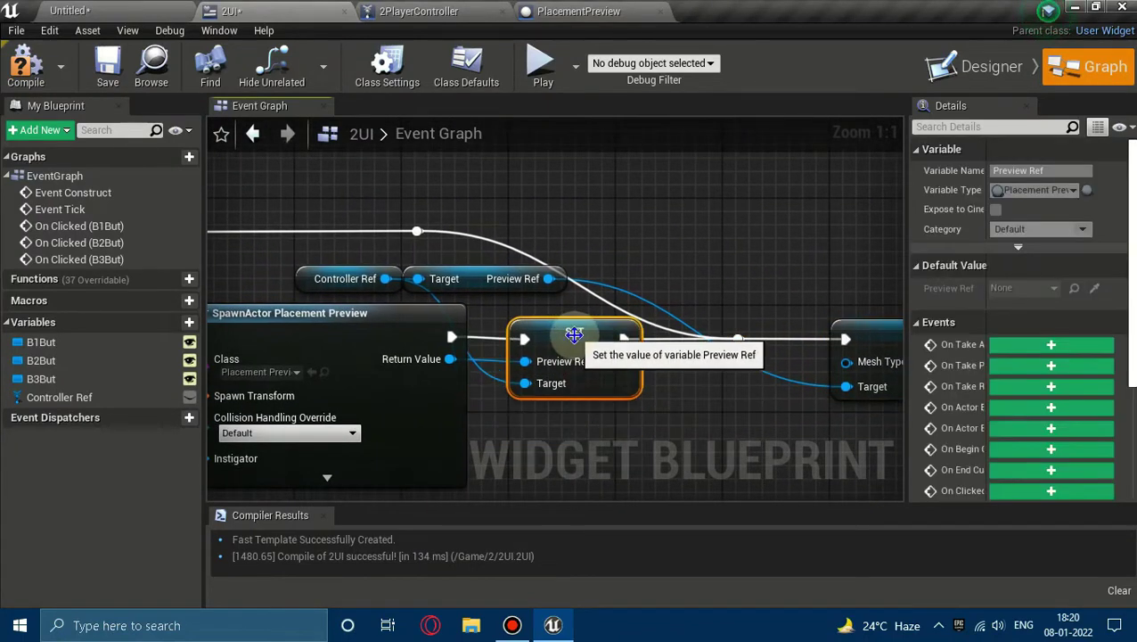
{"action": "left_click_drag", "start_coordinate": [574, 331], "coordinate": [381, 259]}
{"action": "right_click_drag", "start_coordinate": [426, 205], "coordinate": [545, 208]}
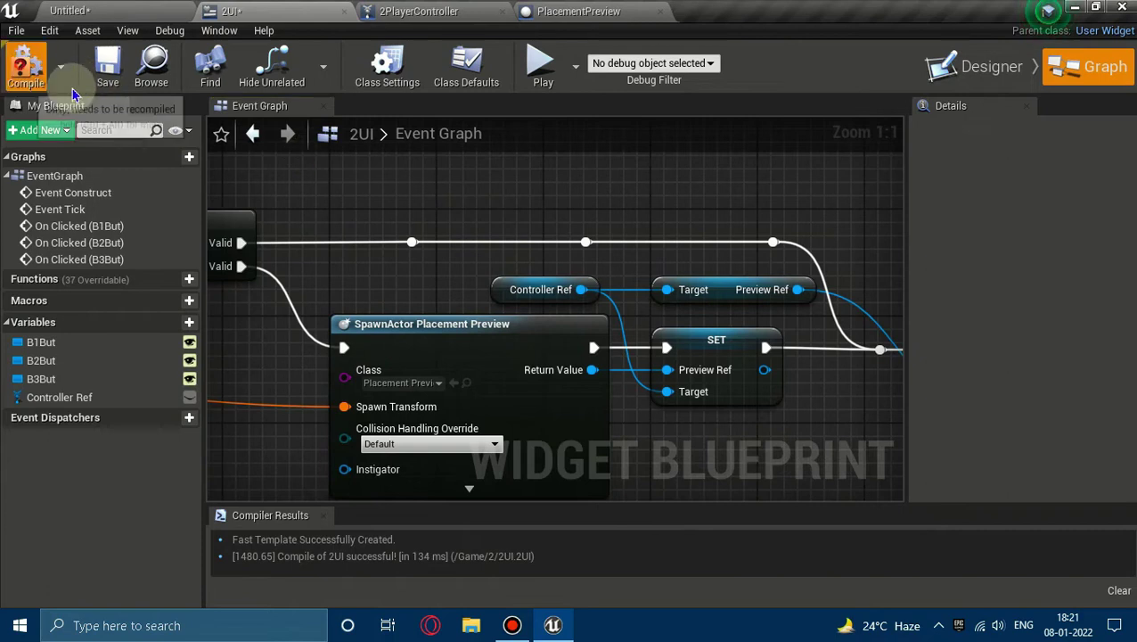
Step: Select the whole B1 Is Valid–SpawnActor–SET node chain
{"action": "scroll", "coordinate": [651, 307], "scroll_direction": "down", "scroll_amount": 4}
{"action": "mouse_move", "coordinate": [571, 304]}
{"action": "right_mouse_down"}
{"action": "mouse_move", "coordinate": [668, 272]}
{"action": "mouse_move", "coordinate": [591, 267]}
{"action": "right_mouse_up"}
{"action": "scroll", "coordinate": [591, 267], "scroll_direction": "down", "scroll_amount": 1}
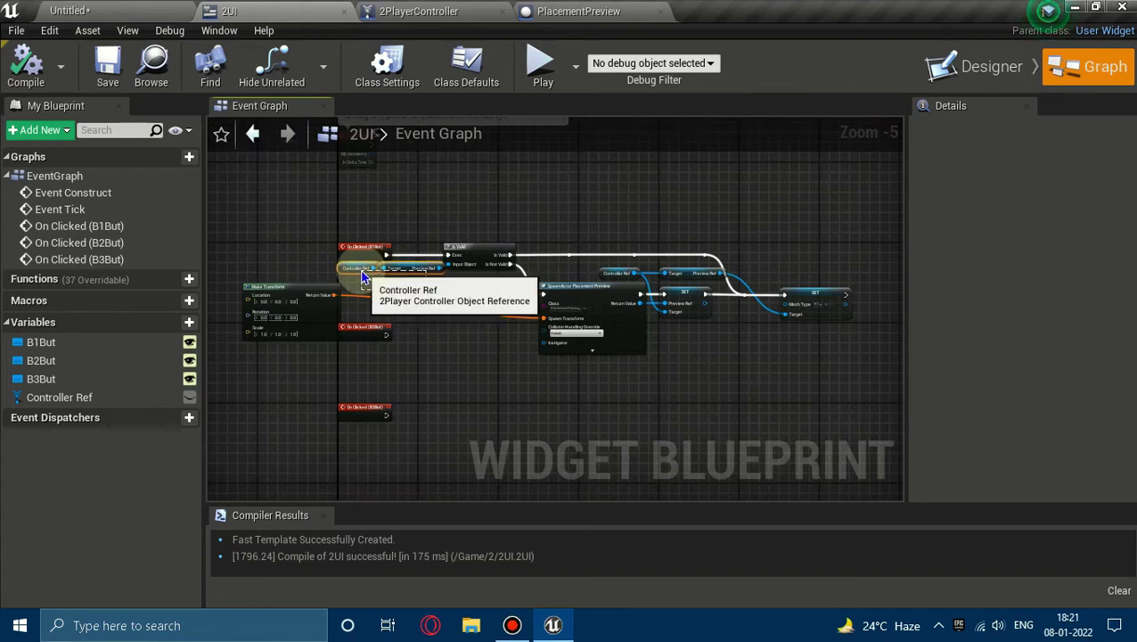
{"action": "left_click_drag", "start_coordinate": [362, 277], "coordinate": [367, 284]}
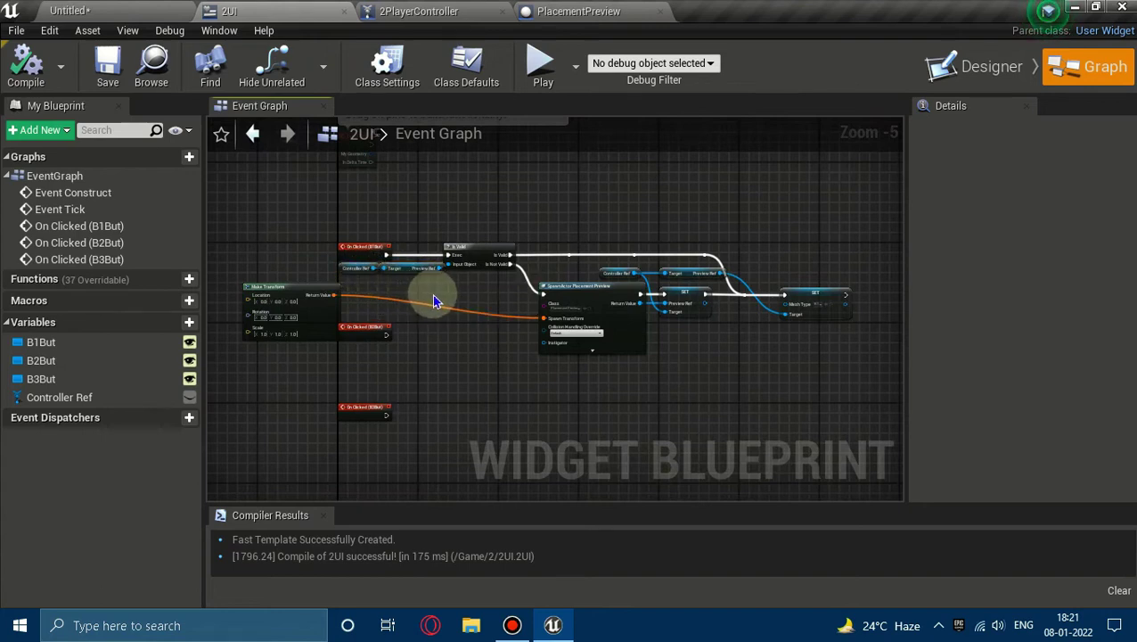
{"action": "left_click", "coordinate": [465, 259]}
{"action": "mouse_move", "coordinate": [487, 211]}
{"action": "left_mouse_down"}
{"action": "mouse_move", "coordinate": [819, 386]}
{"action": "mouse_move", "coordinate": [838, 381]}
{"action": "left_mouse_up"}
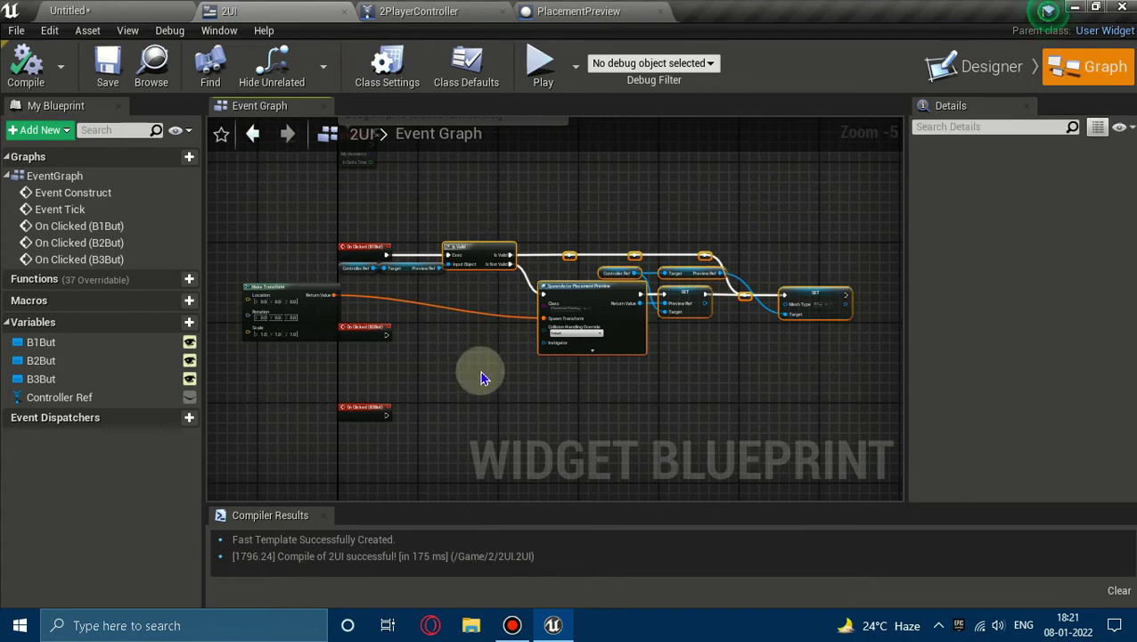
Step: Paste a duplicate of the spawn chain beside the On Clicked (B2But) event
{"action": "left_click", "coordinate": [477, 361]}
{"action": "key", "text": "ctrl+v"}
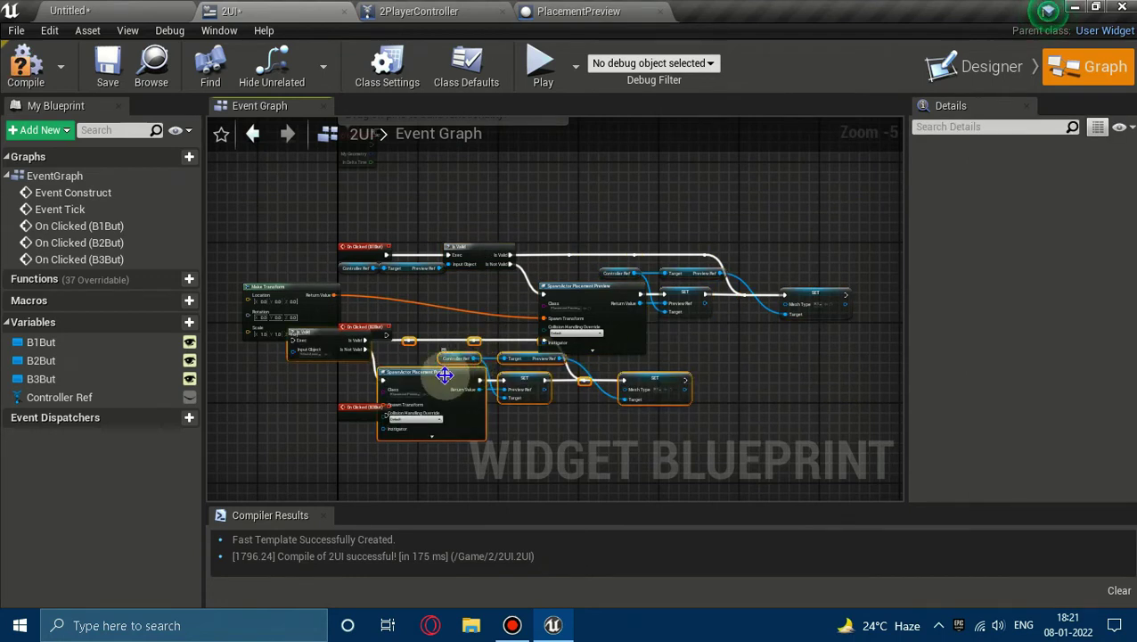
{"action": "mouse_move", "coordinate": [445, 375]}
{"action": "left_mouse_down"}
{"action": "mouse_move", "coordinate": [578, 380]}
{"action": "mouse_move", "coordinate": [573, 435]}
{"action": "mouse_move", "coordinate": [567, 402]}
{"action": "left_mouse_up"}
{"action": "scroll", "coordinate": [457, 374], "scroll_direction": "up", "scroll_amount": 1}
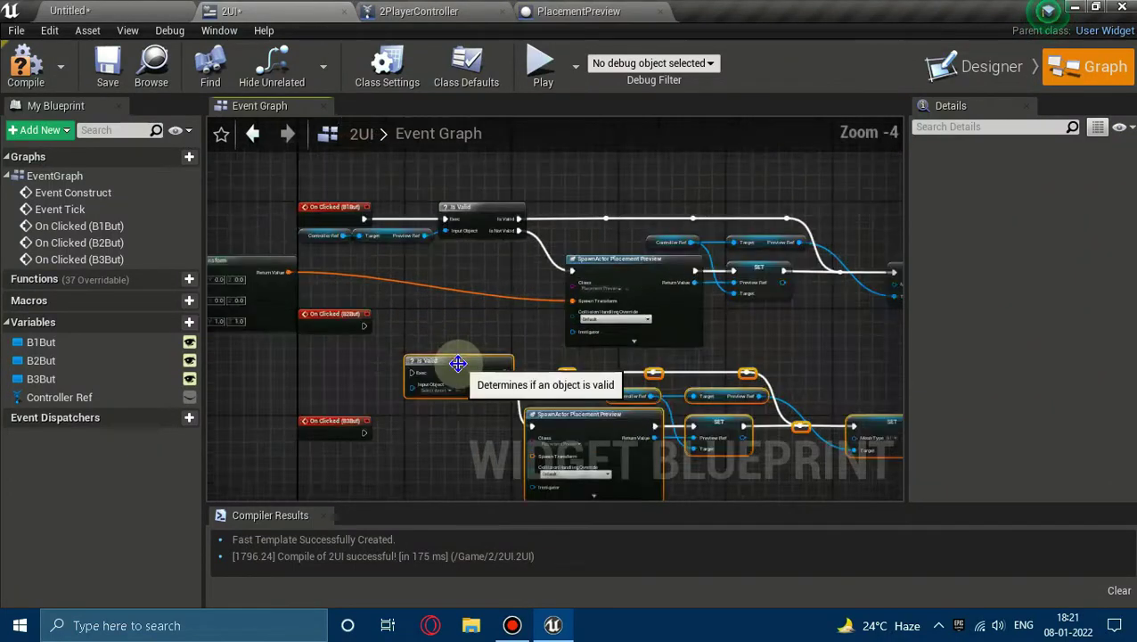
{"action": "scroll", "coordinate": [452, 368], "scroll_direction": "up", "scroll_amount": 1}
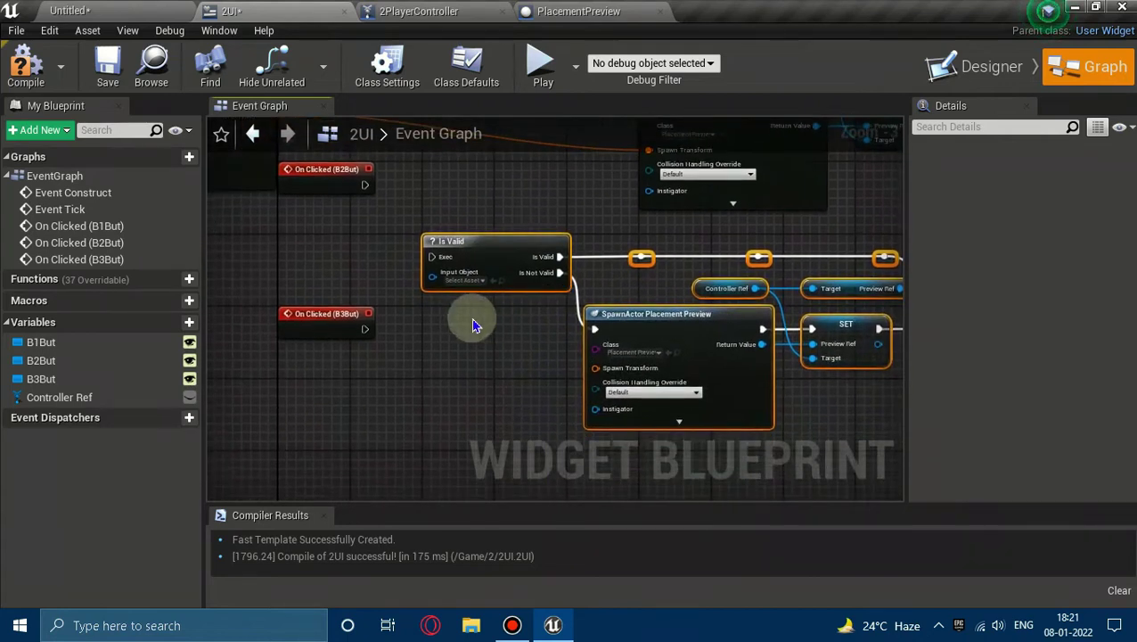
Step: Move the On Clicked B2But and B3But events down to make room
{"action": "mouse_move", "coordinate": [364, 406]}
{"action": "left_mouse_down"}
{"action": "mouse_move", "coordinate": [326, 171]}
{"action": "mouse_move", "coordinate": [326, 243]}
{"action": "left_mouse_up"}
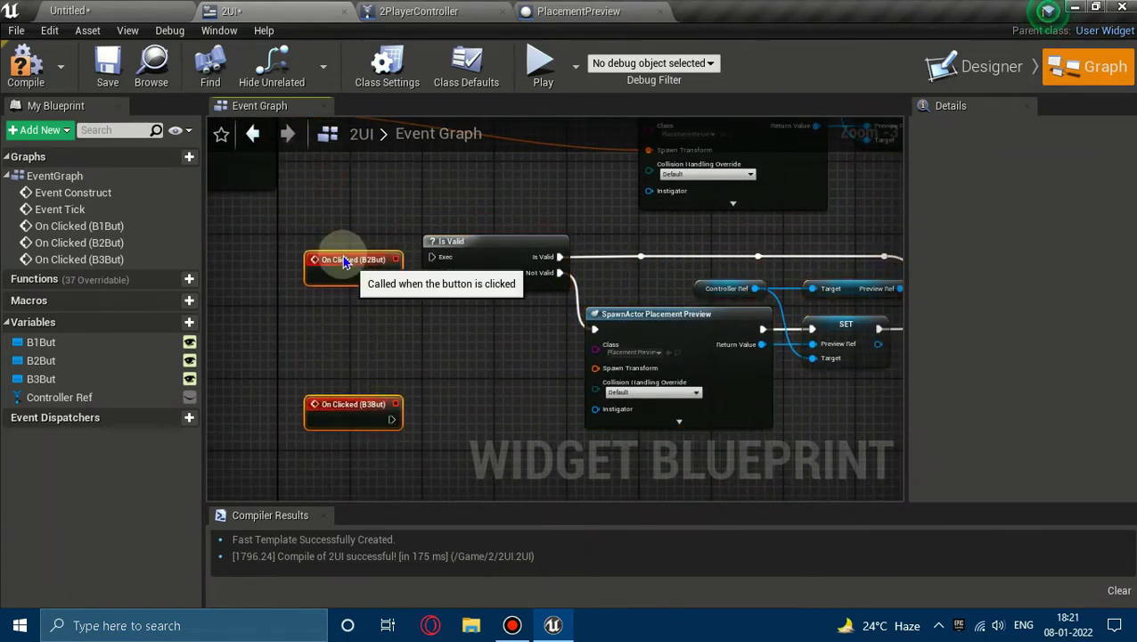
{"action": "right_click_drag", "start_coordinate": [457, 374], "coordinate": [428, 299]}
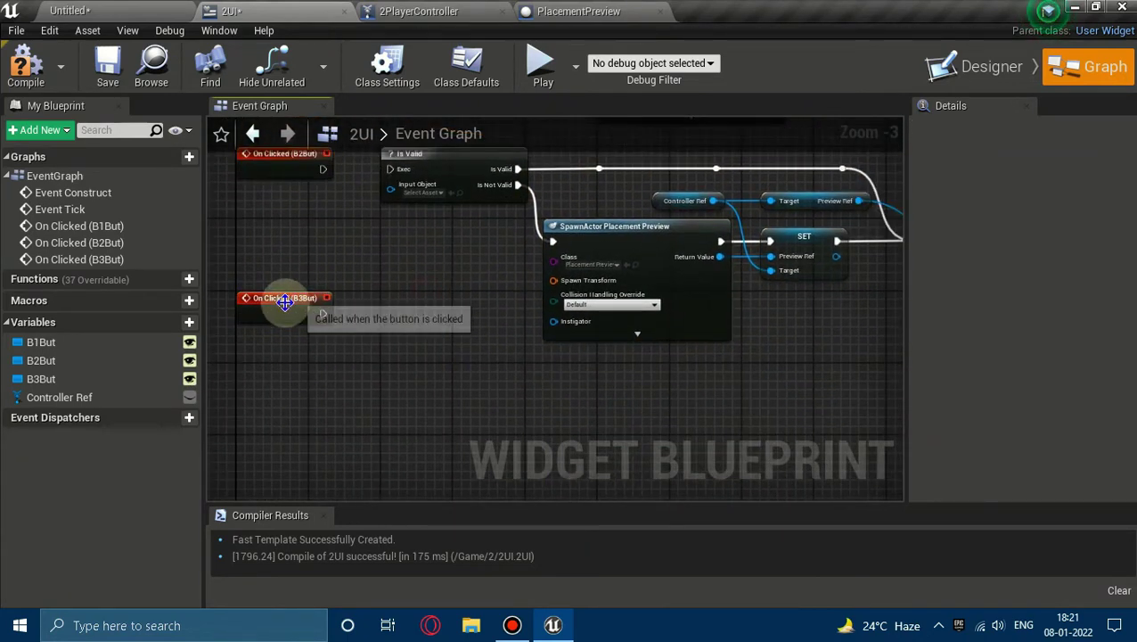
{"action": "left_click_drag", "start_coordinate": [285, 313], "coordinate": [287, 386]}
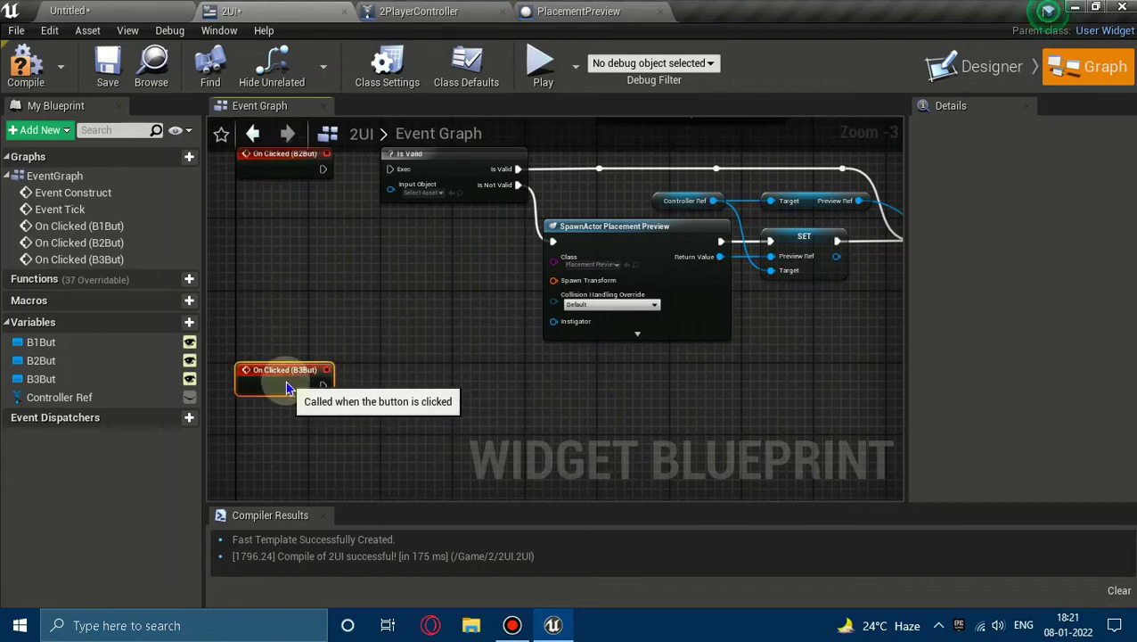
{"action": "scroll", "coordinate": [407, 285], "scroll_direction": "down", "scroll_amount": 1}
{"action": "mouse_move", "coordinate": [414, 375]}
{"action": "right_mouse_down"}
{"action": "mouse_move", "coordinate": [410, 359]}
{"action": "mouse_move", "coordinate": [379, 350]}
{"action": "right_mouse_up"}
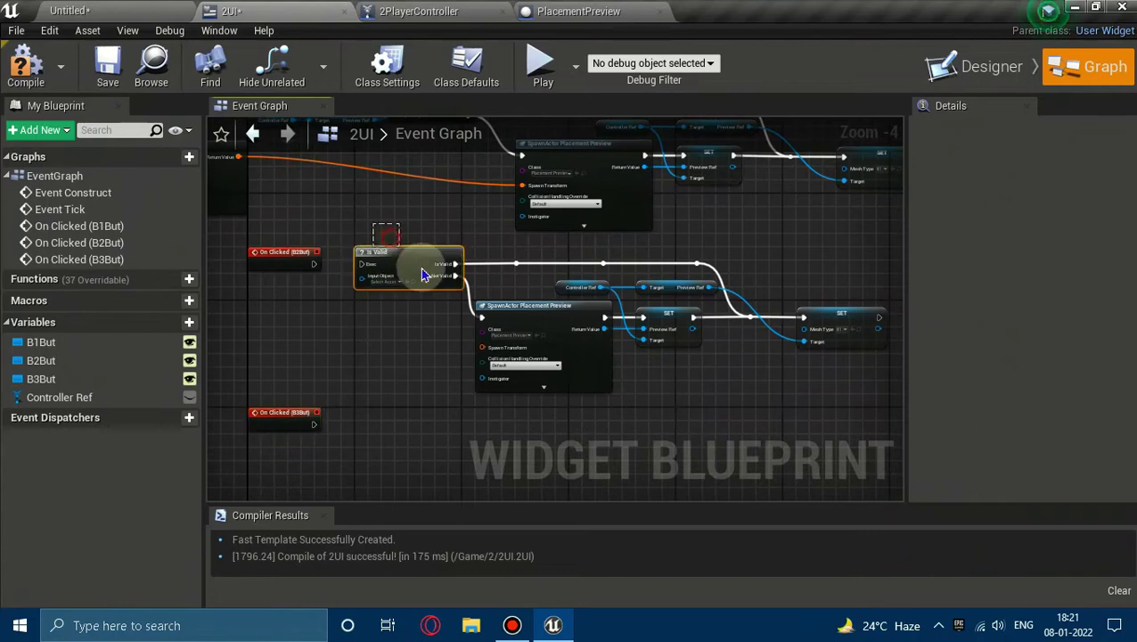
{"action": "right_click_drag", "start_coordinate": [398, 440], "coordinate": [421, 337]}
Step: Paste another chain beside On Clicked (B3But) and wire B2But and B3But into their Is Valid nodes
{"action": "key", "text": "ctrl+v"}
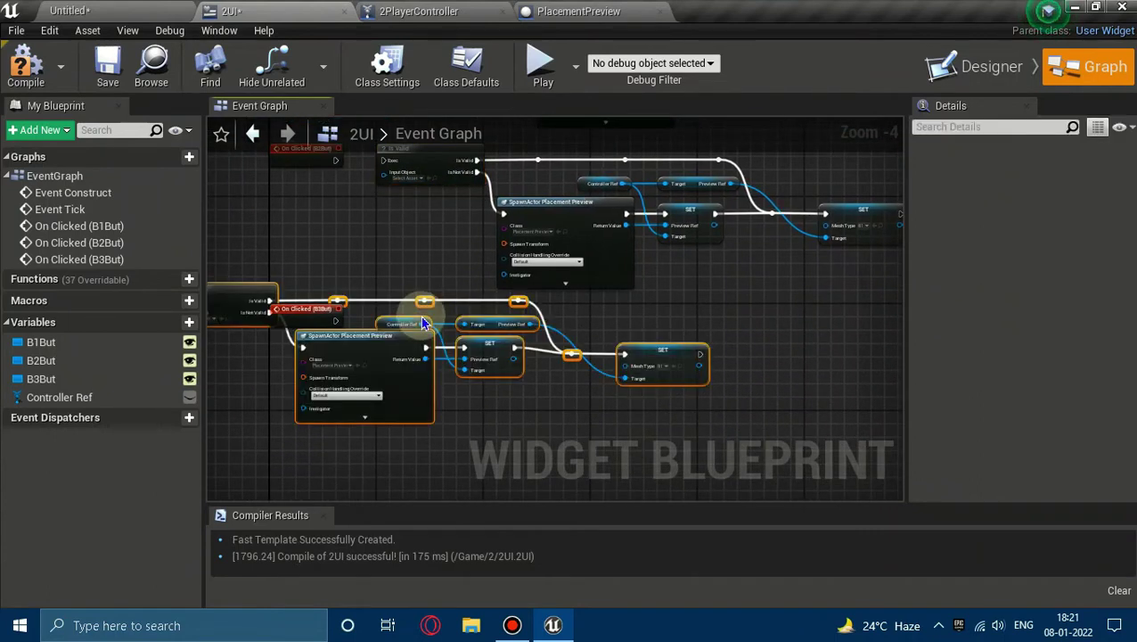
{"action": "left_click_drag", "start_coordinate": [257, 290], "coordinate": [399, 300]}
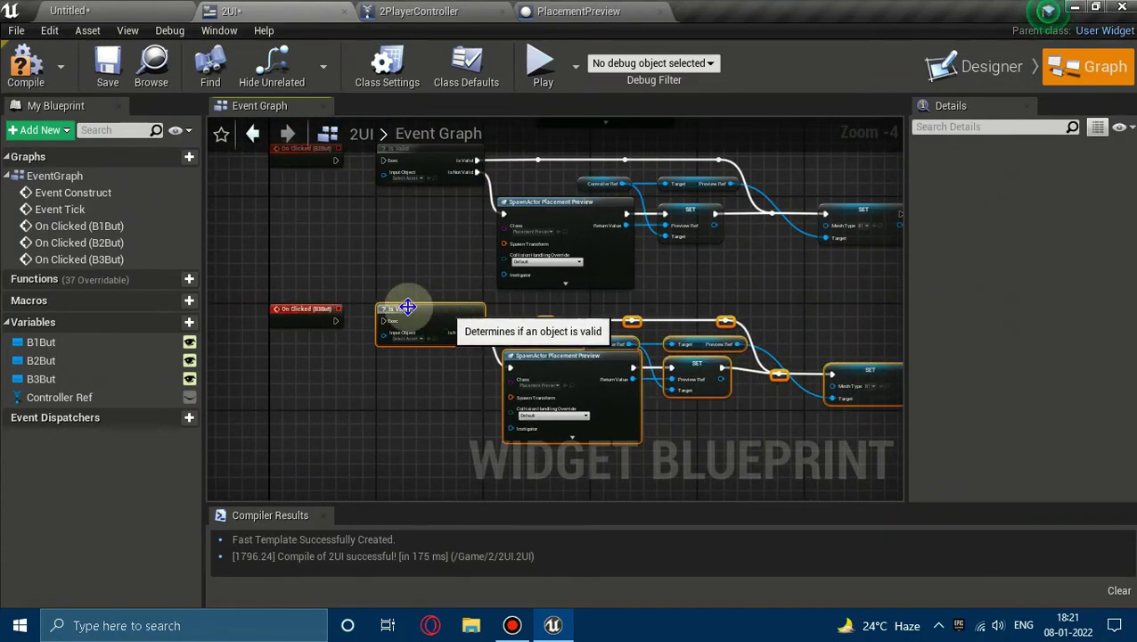
{"action": "mouse_move", "coordinate": [375, 253]}
{"action": "right_mouse_down"}
{"action": "mouse_move", "coordinate": [408, 284]}
{"action": "mouse_move", "coordinate": [421, 280]}
{"action": "right_mouse_up"}
{"action": "left_click_drag", "start_coordinate": [419, 263], "coordinate": [469, 265]}
{"action": "left_click_drag", "start_coordinate": [419, 425], "coordinate": [473, 431]}
{"action": "right_click_drag", "start_coordinate": [478, 159], "coordinate": [529, 323]}
Step: Move the Controller Ref–Preview Ref getter beside On Clicked (B2But)
{"action": "left_click", "coordinate": [491, 289]}
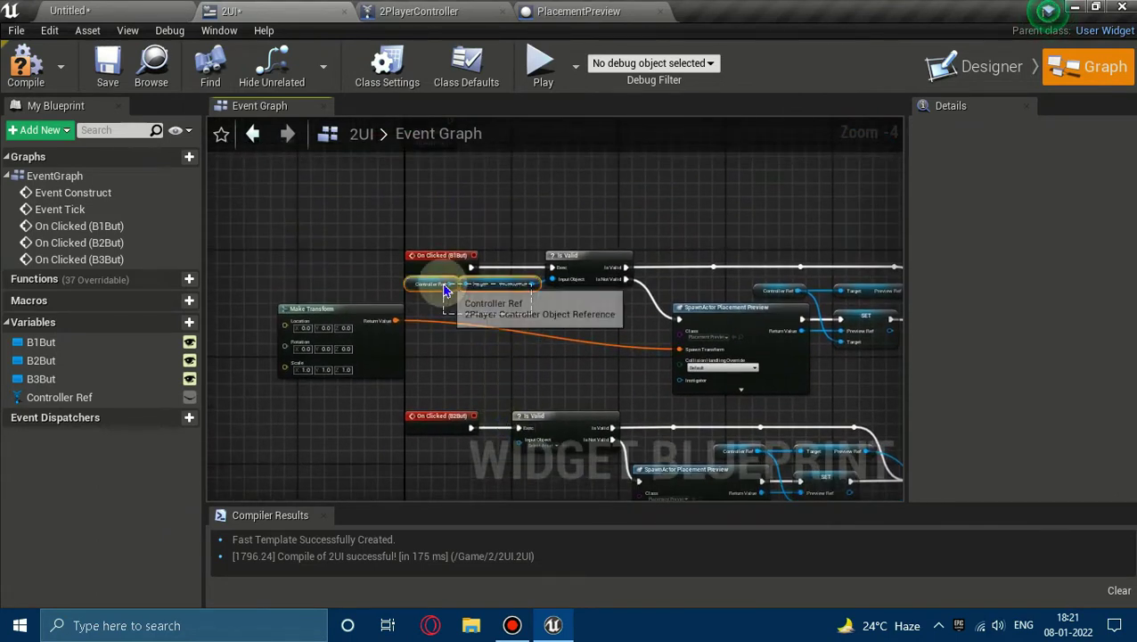
{"action": "left_click_drag", "start_coordinate": [491, 290], "coordinate": [466, 459]}
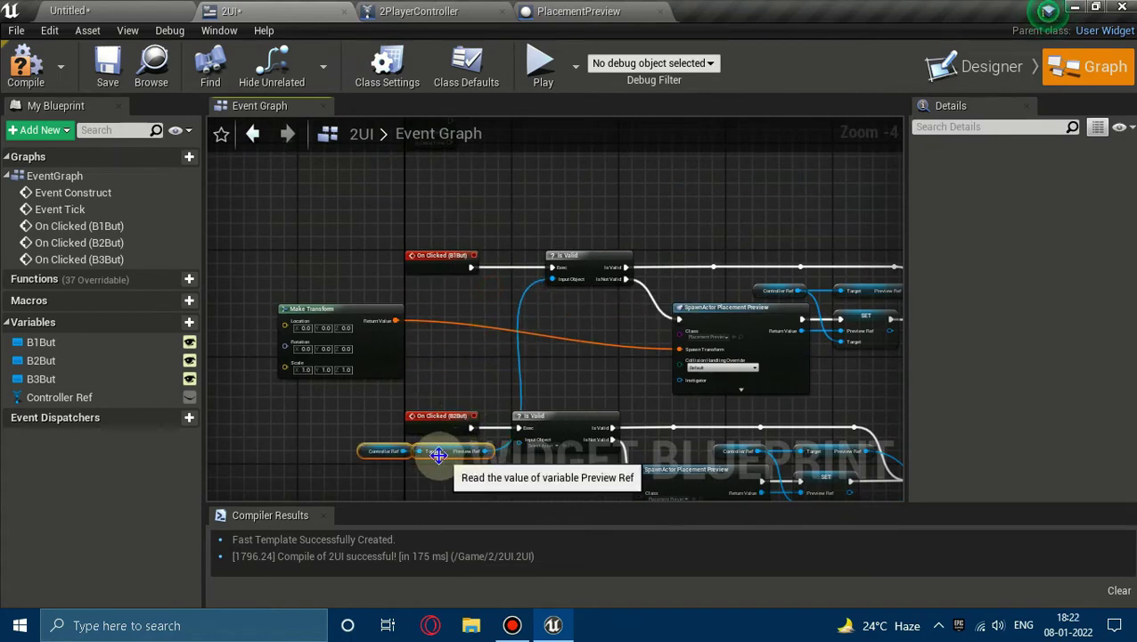
{"action": "right_click_drag", "start_coordinate": [466, 461], "coordinate": [525, 334]}
{"action": "scroll", "coordinate": [524, 334], "scroll_direction": "up", "scroll_amount": 1}
{"action": "scroll", "coordinate": [508, 321], "scroll_direction": "up", "scroll_amount": 1}
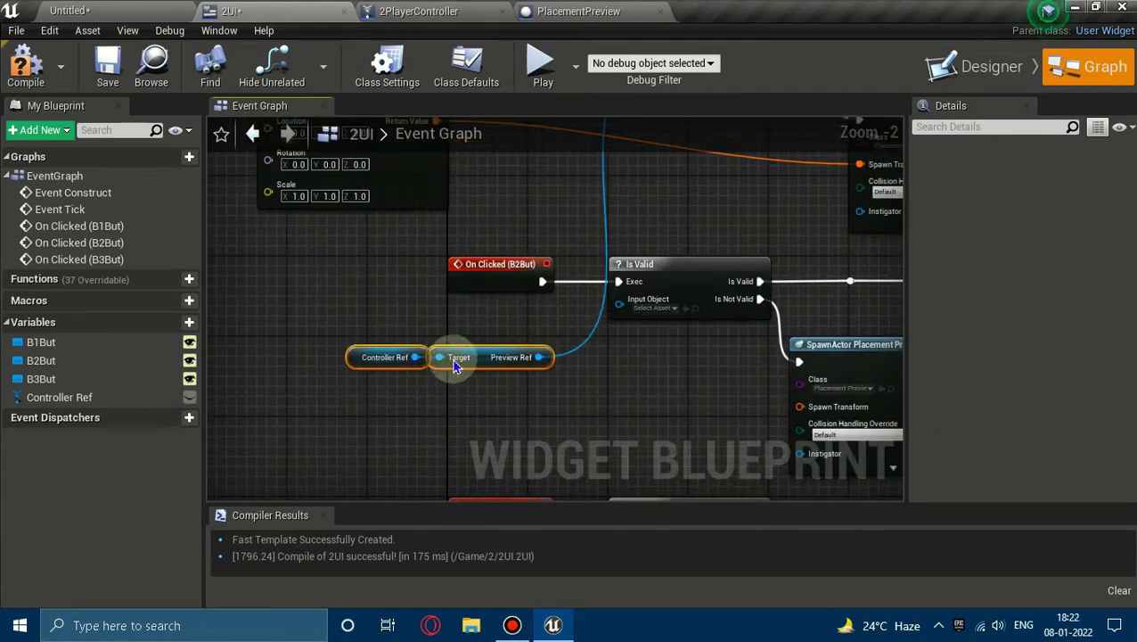
Step: Connect Preview Ref to the Input Object of both the B2 and B3 Is Valid nodes
{"action": "left_click_drag", "start_coordinate": [480, 347], "coordinate": [620, 300]}
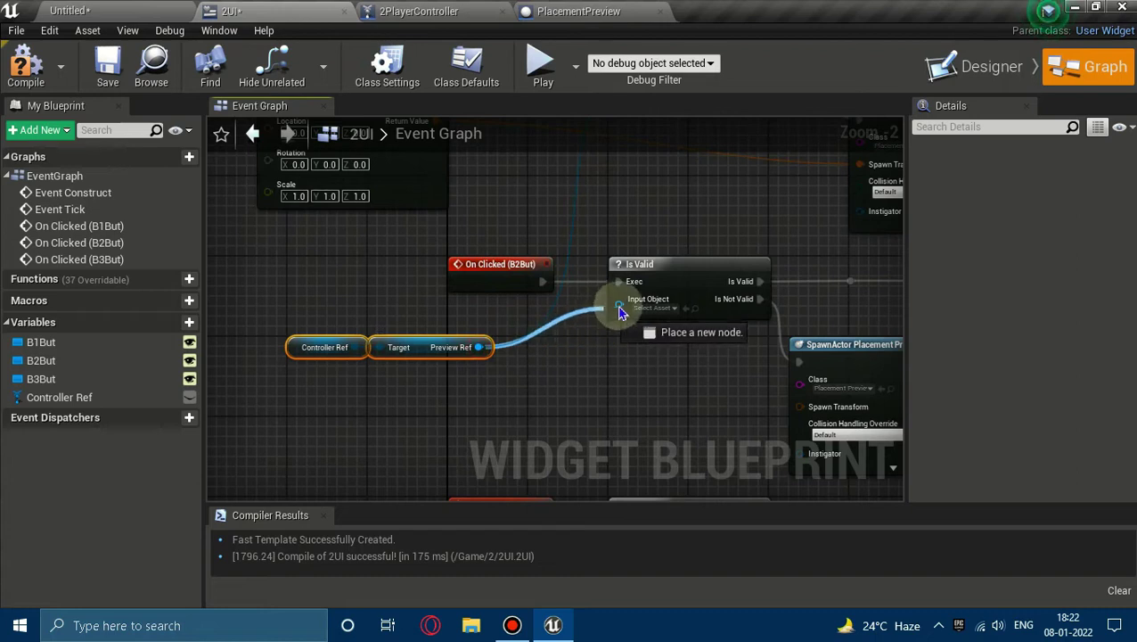
{"action": "right_click_drag", "start_coordinate": [651, 372], "coordinate": [589, 249]}
{"action": "left_click_drag", "start_coordinate": [414, 224], "coordinate": [555, 426]}
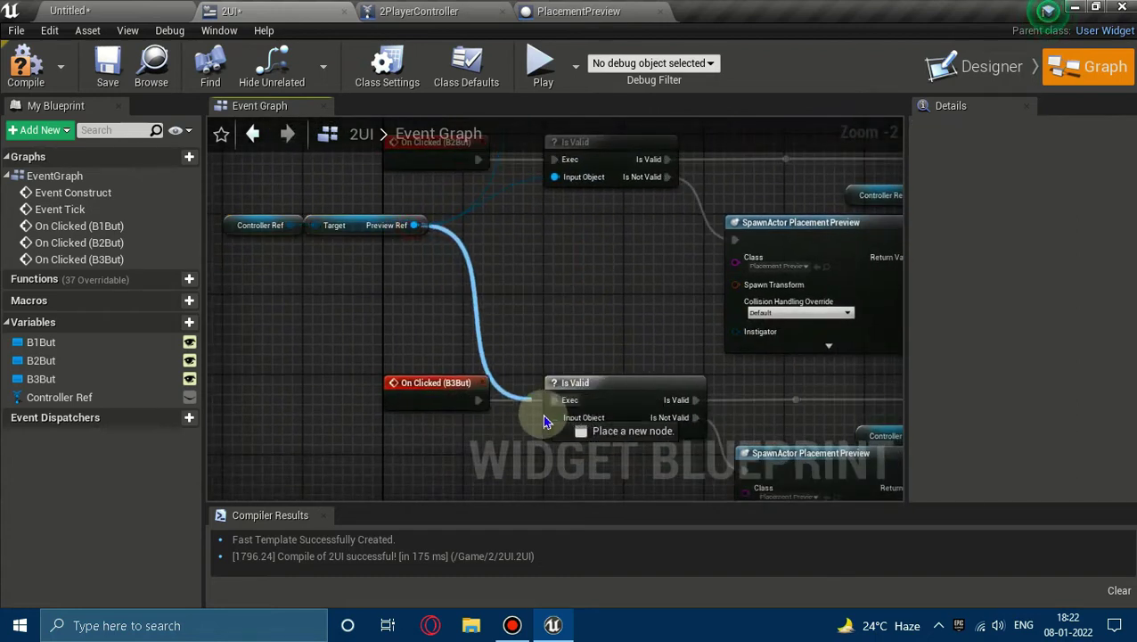
{"action": "mouse_move", "coordinate": [617, 334]}
{"action": "right_mouse_down"}
{"action": "mouse_move", "coordinate": [345, 292]}
{"action": "mouse_move", "coordinate": [486, 379]}
{"action": "right_mouse_up"}
{"action": "scroll", "coordinate": [346, 292], "scroll_direction": "down", "scroll_amount": 2}
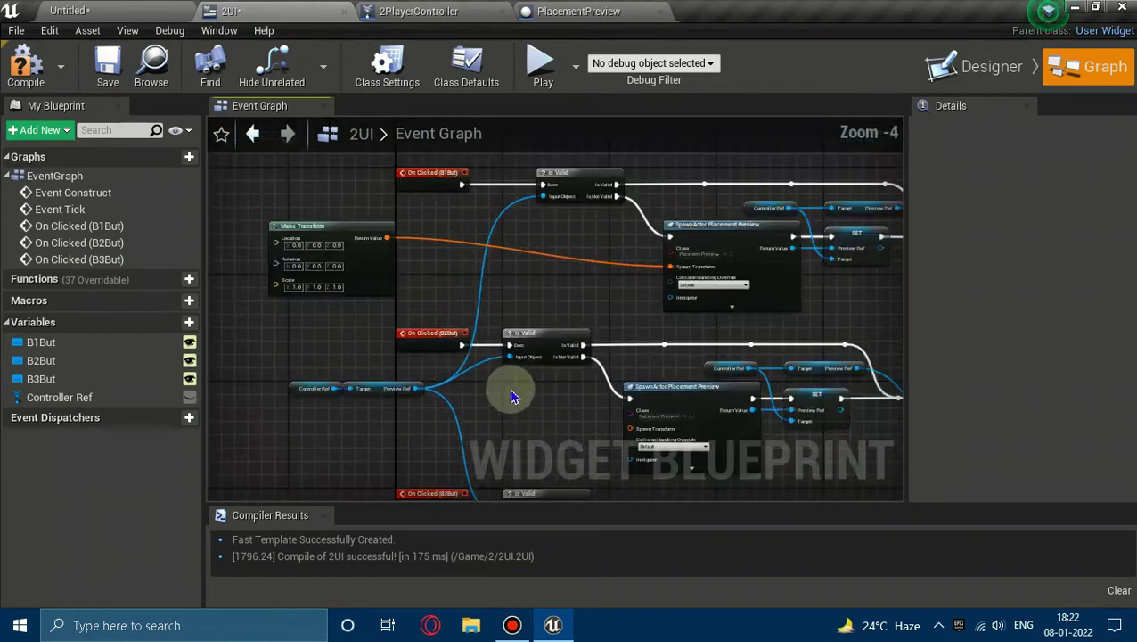
{"action": "scroll", "coordinate": [486, 379], "scroll_direction": "up", "scroll_amount": 1}
Step: Split Struct Pin on each copied SpawnActor's Spawn Transform into Location, Rotation and Scale
{"action": "right_click", "coordinate": [556, 317]}
{"action": "left_click", "coordinate": [593, 426]}
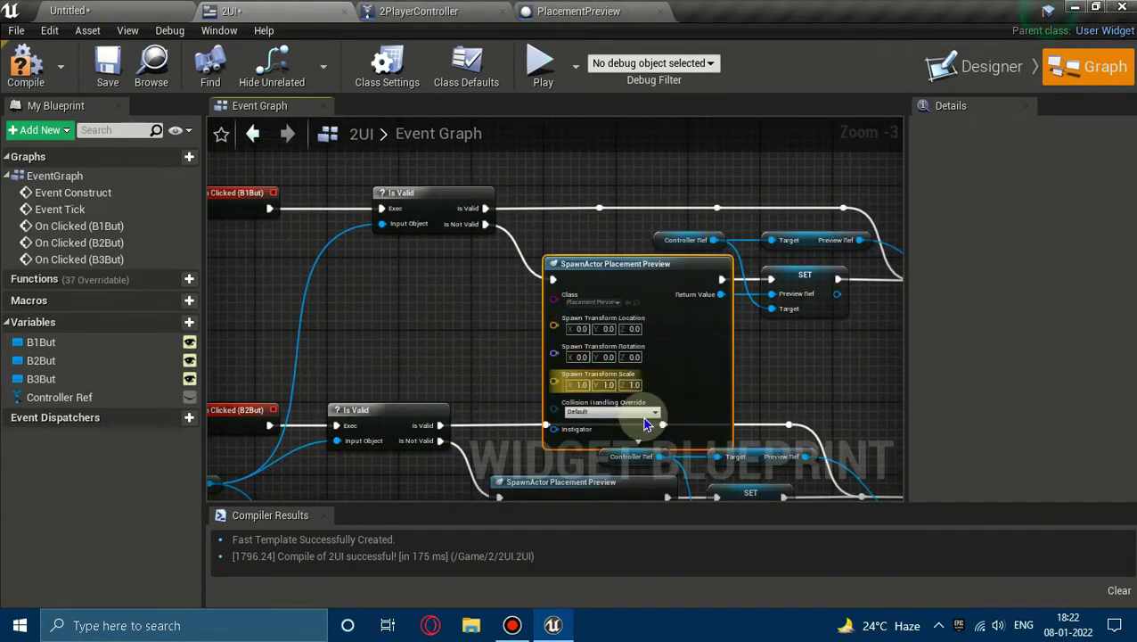
{"action": "mouse_move", "coordinate": [505, 451]}
{"action": "right_mouse_down"}
{"action": "mouse_move", "coordinate": [479, 264]}
{"action": "mouse_move", "coordinate": [571, 115]}
{"action": "right_mouse_up"}
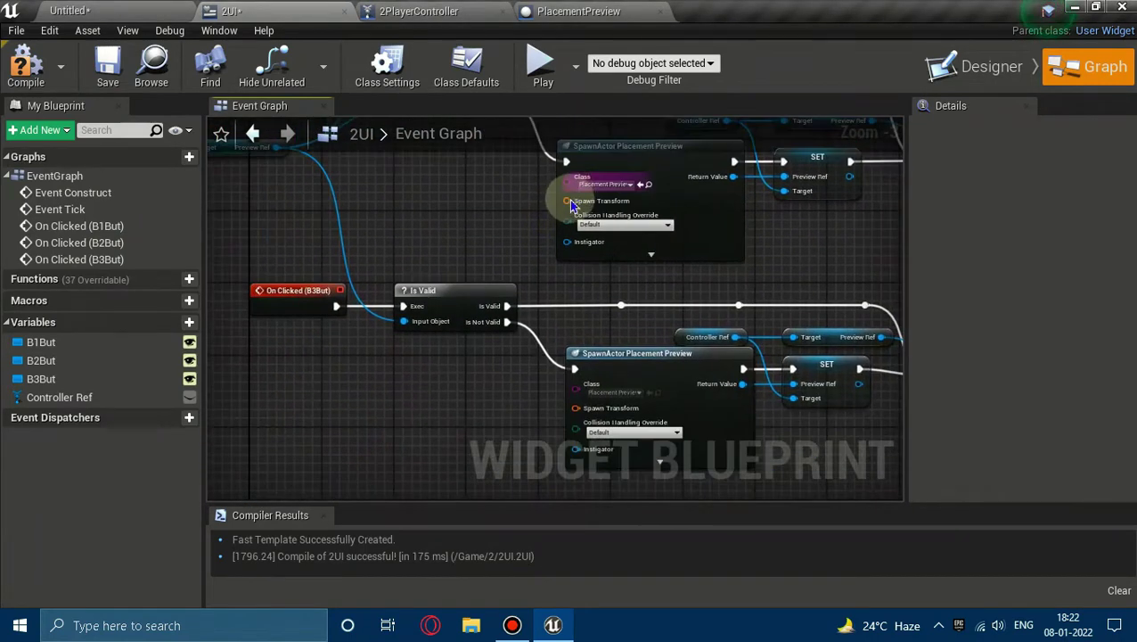
{"action": "right_click", "coordinate": [567, 202]}
{"action": "left_click", "coordinate": [595, 248]}
{"action": "right_click_drag", "start_coordinate": [572, 398], "coordinate": [559, 309]}
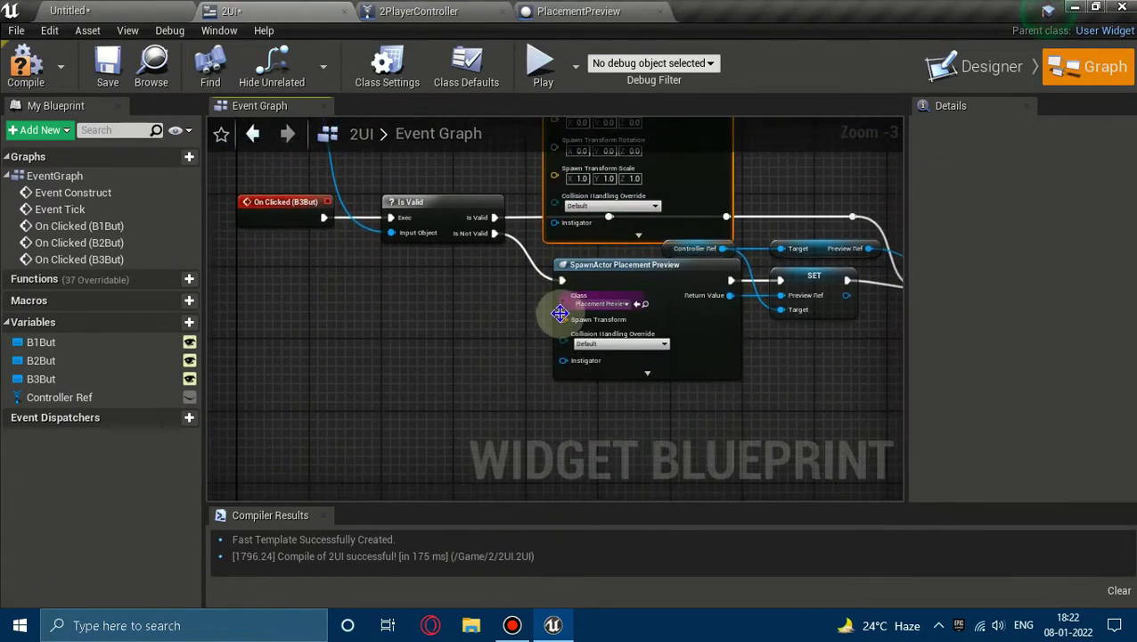
{"action": "right_click", "coordinate": [559, 319]}
{"action": "left_click", "coordinate": [582, 360]}
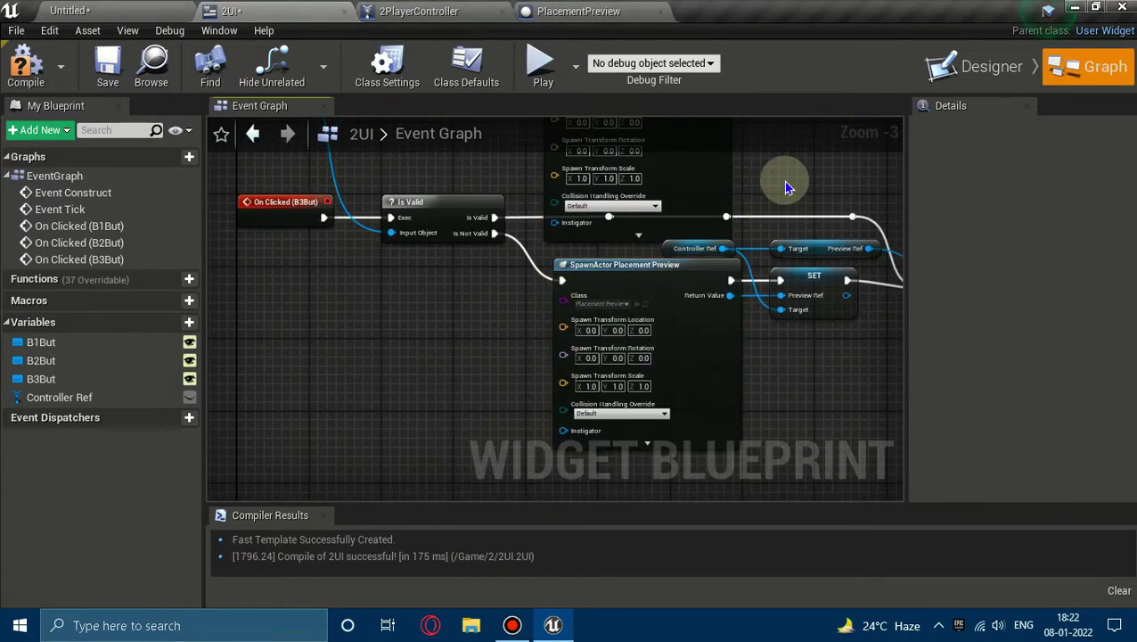
{"action": "right_click_drag", "start_coordinate": [776, 179], "coordinate": [619, 466]}
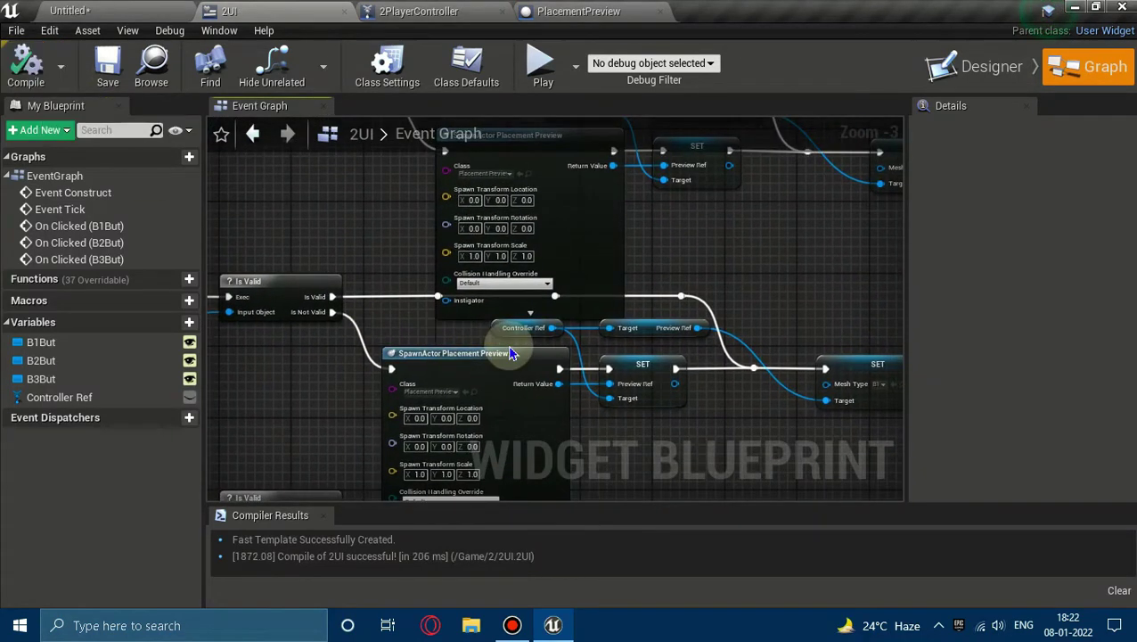
Step: Set the B2But chain's SET Mesh Type to B2 and straighten it with Q
{"action": "scroll", "coordinate": [517, 343], "scroll_direction": "down", "scroll_amount": 2}
{"action": "scroll", "coordinate": [777, 355], "scroll_direction": "up", "scroll_amount": 5}
{"action": "left_click", "coordinate": [767, 347]}
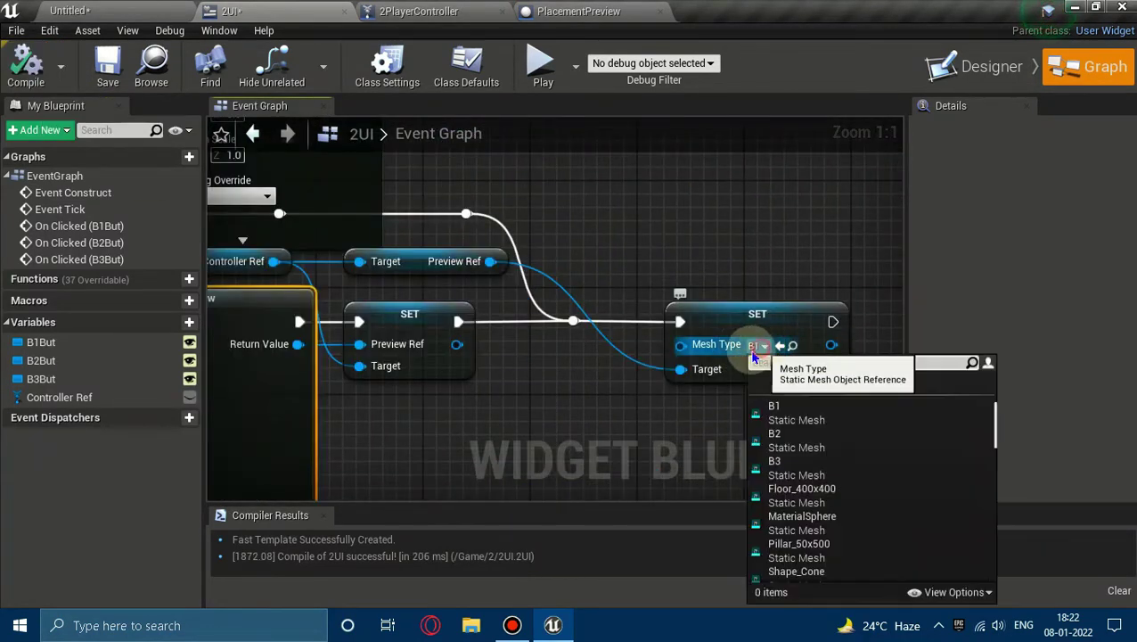
{"action": "left_click", "coordinate": [774, 433]}
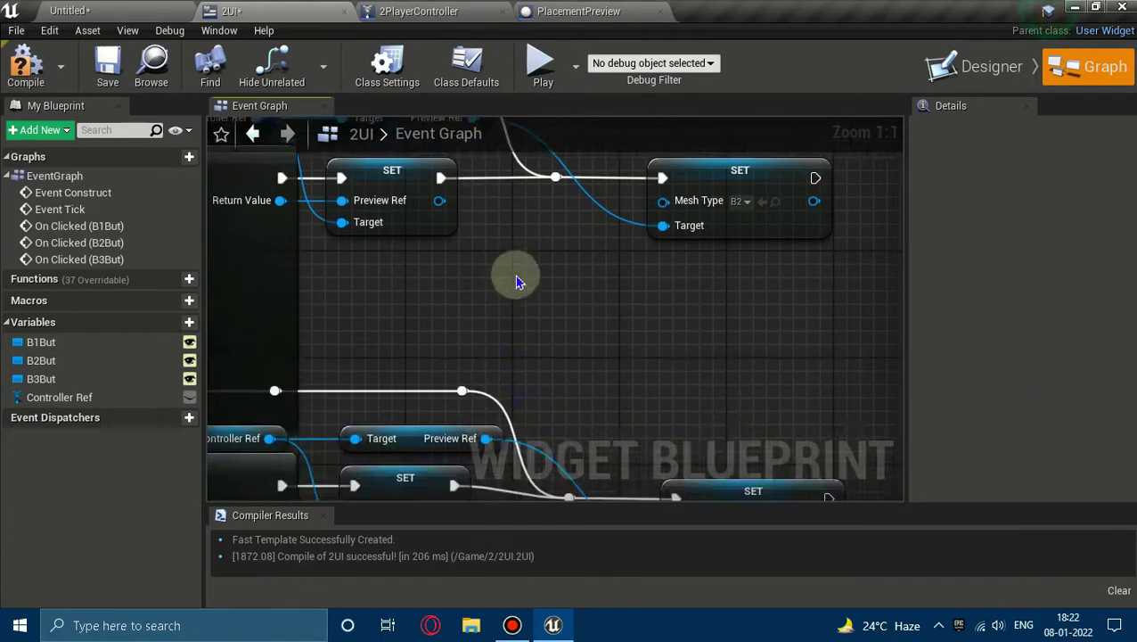
{"action": "scroll", "coordinate": [520, 279], "scroll_direction": "down", "scroll_amount": 3}
{"action": "scroll", "coordinate": [535, 268], "scroll_direction": "up", "scroll_amount": 3}
{"action": "left_click_drag", "start_coordinate": [439, 264], "coordinate": [622, 333]}
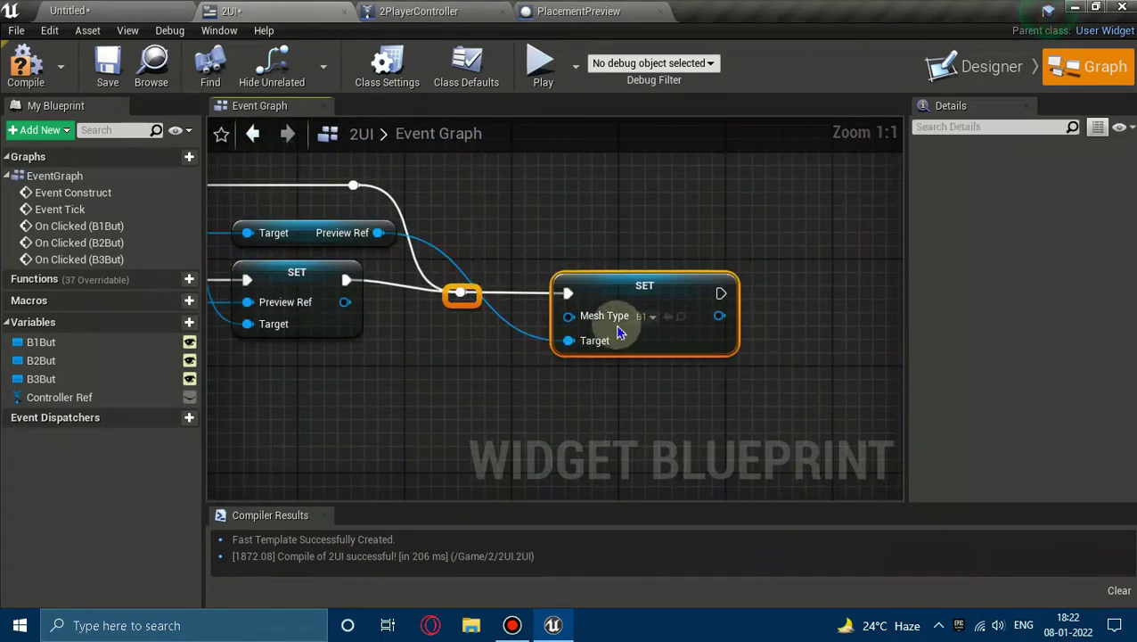
{"action": "key", "text": "q"}
{"action": "left_click", "coordinate": [499, 334]}
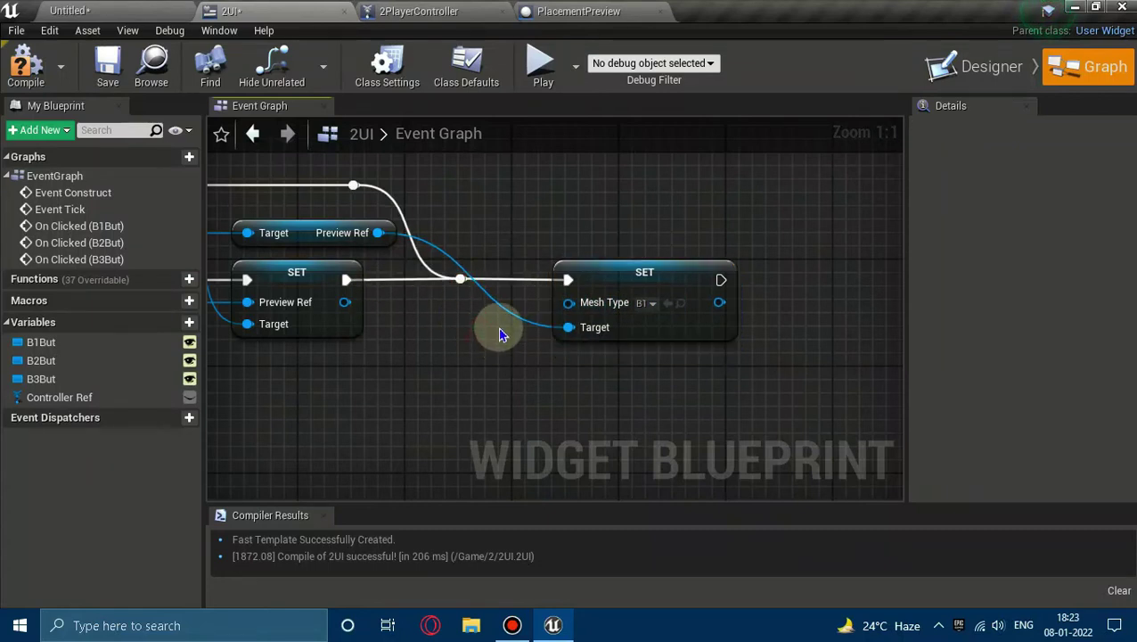
Step: Set the B3But chain's Mesh Type to B3 and compile 2UI
{"action": "left_click", "coordinate": [646, 304]}
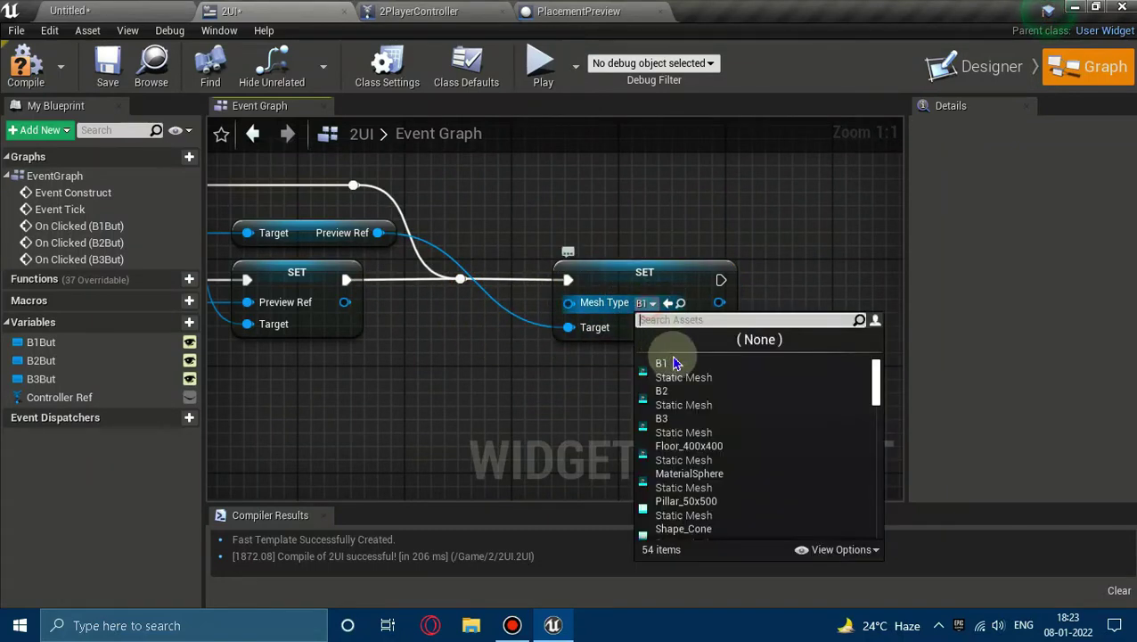
{"action": "left_click", "coordinate": [665, 425]}
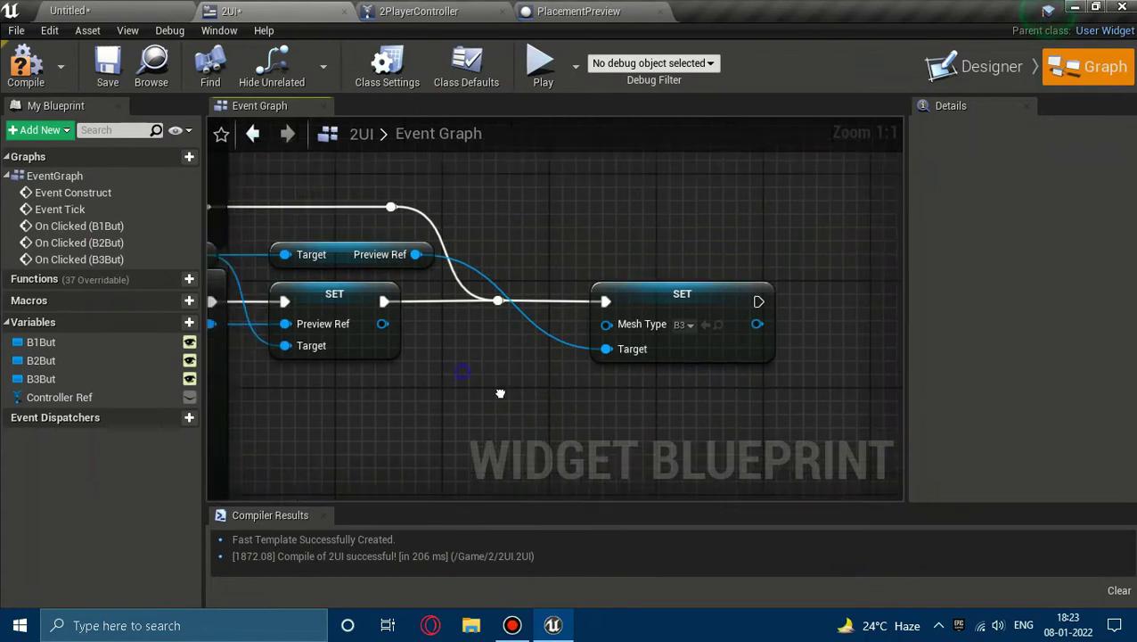
{"action": "scroll", "coordinate": [585, 329], "scroll_direction": "down", "scroll_amount": 5}
{"action": "scroll", "coordinate": [513, 291], "scroll_direction": "up", "scroll_amount": 2}
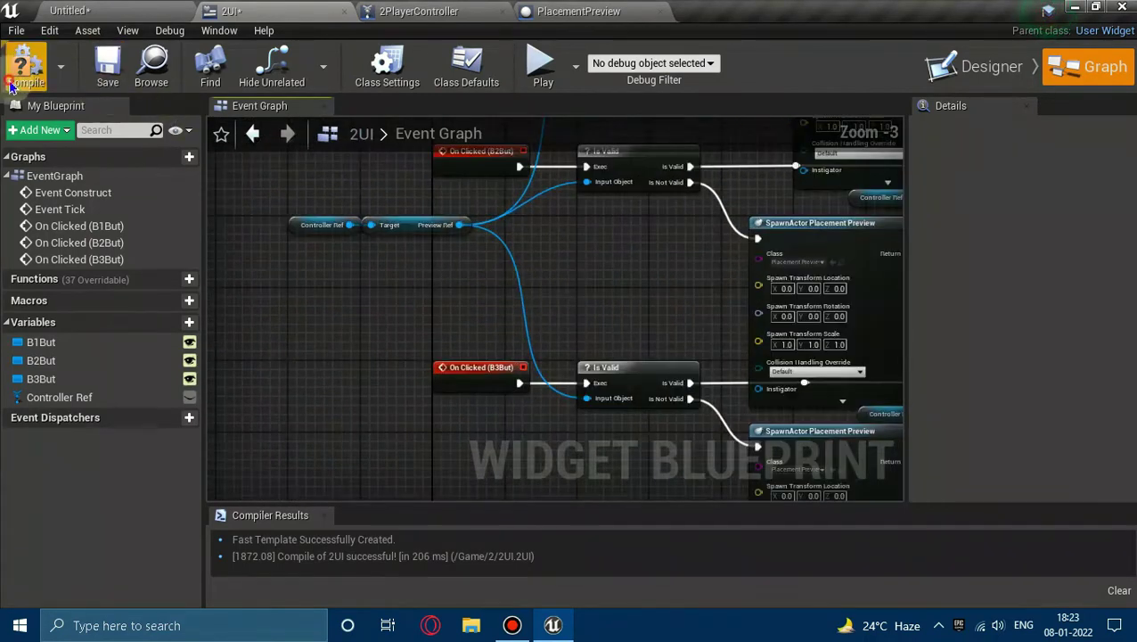
{"action": "left_click", "coordinate": [11, 85]}
Step: Start a Play-in-Editor session of the level from the level editor
{"action": "left_click", "coordinate": [90, 10]}
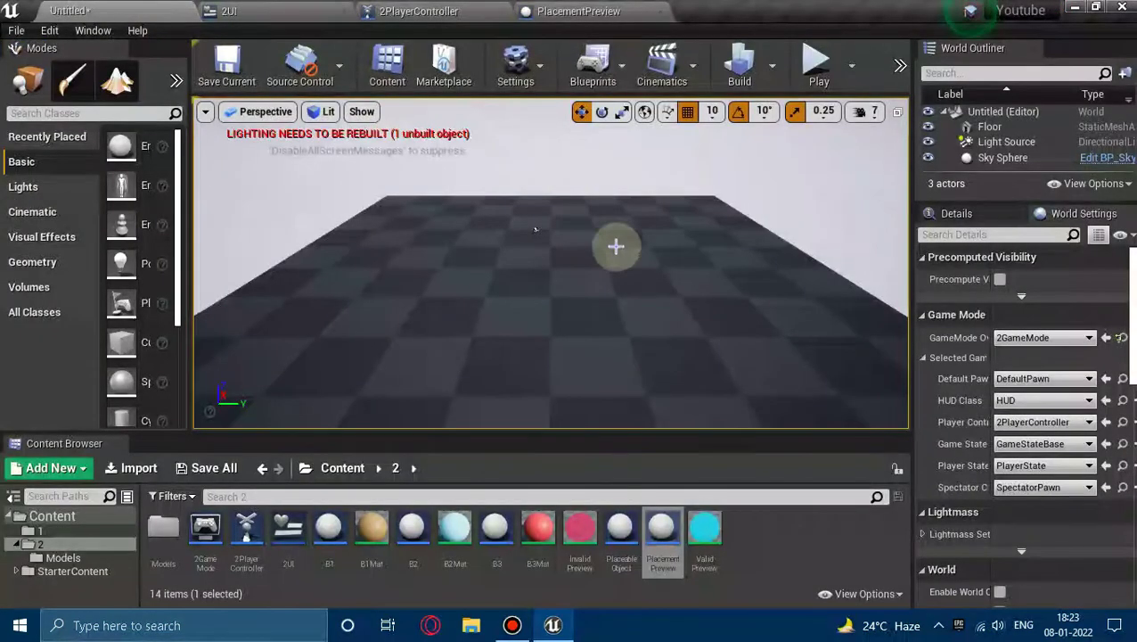
{"action": "left_click", "coordinate": [841, 80]}
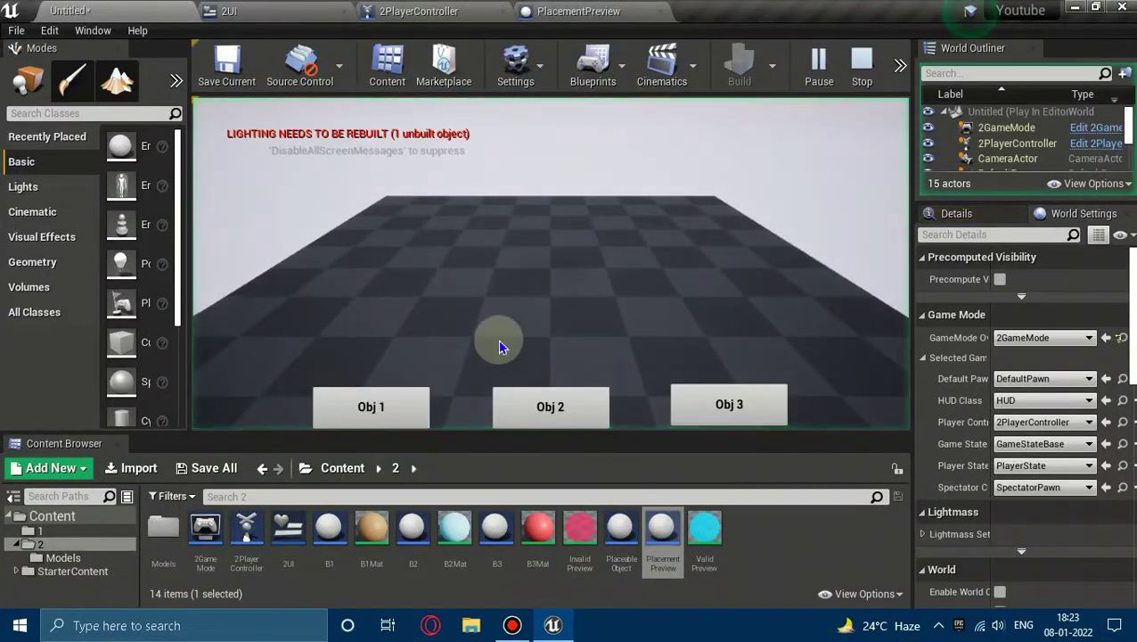
{"action": "scroll", "coordinate": [1029, 165], "scroll_direction": "down", "scroll_amount": 2}
{"action": "scroll", "coordinate": [1026, 151], "scroll_direction": "down", "scroll_amount": 2}
{"action": "scroll", "coordinate": [1026, 147], "scroll_direction": "down", "scroll_amount": 2}
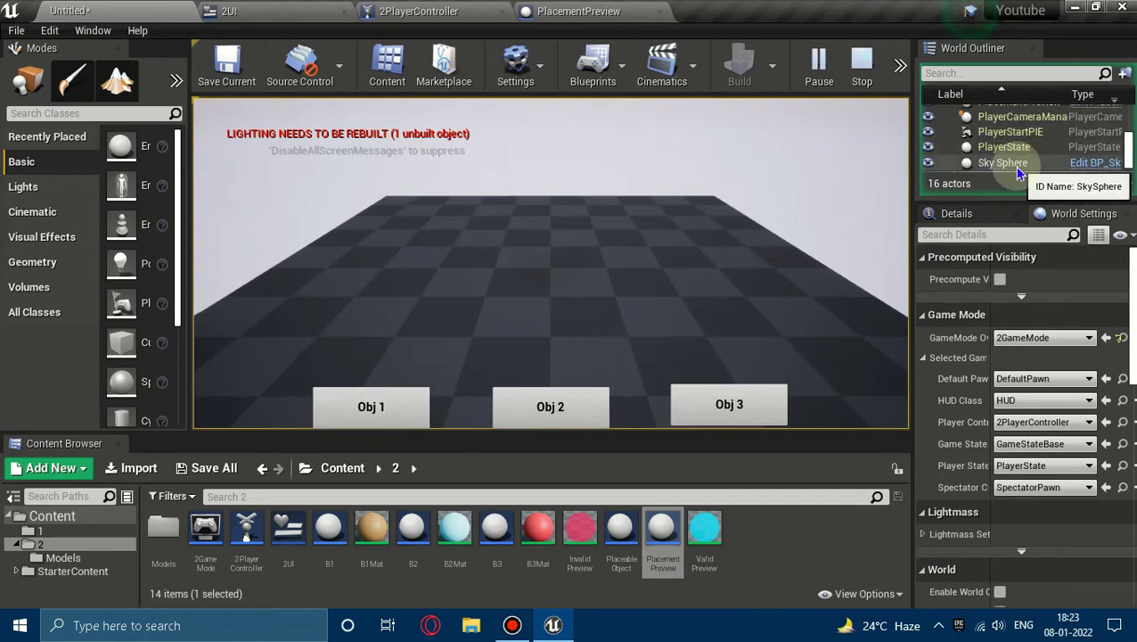
{"action": "scroll", "coordinate": [1019, 171], "scroll_direction": "up", "scroll_amount": 2}
{"action": "scroll", "coordinate": [1018, 171], "scroll_direction": "up", "scroll_amount": 2}
{"action": "scroll", "coordinate": [1019, 172], "scroll_direction": "down", "scroll_amount": 5}
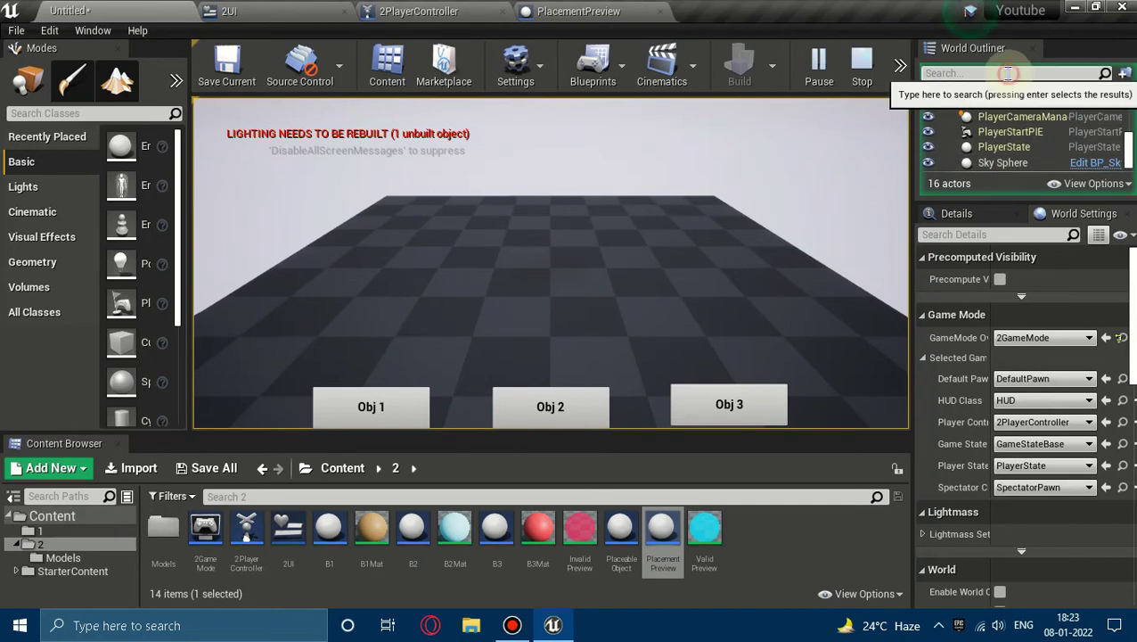
{"action": "type", "text": "pre"}
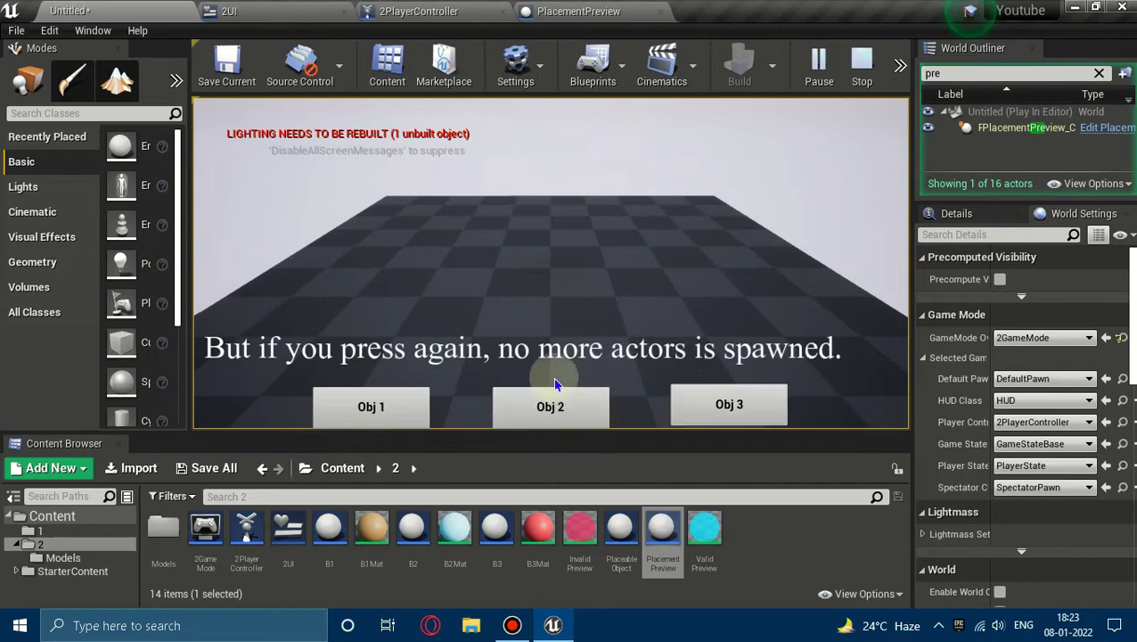
Step: Restart play, spawn previews with Obj 1, 3 and 2, and clear the outliner 'pre' filter
{"action": "left_click", "coordinate": [860, 80]}
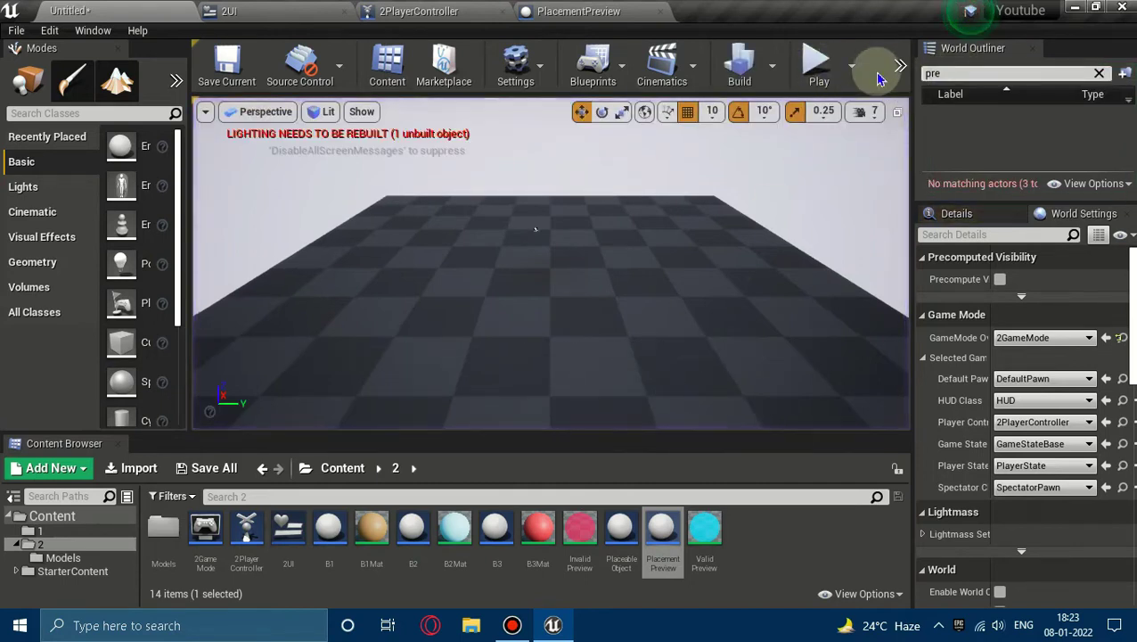
{"action": "left_click", "coordinate": [813, 70]}
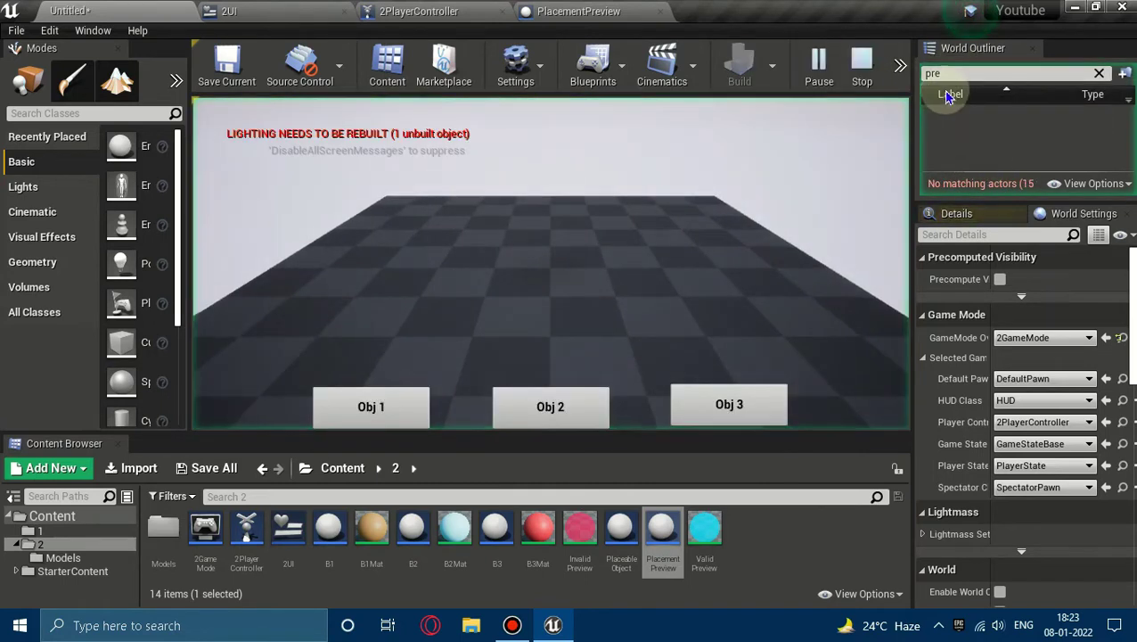
{"action": "left_click", "coordinate": [398, 426]}
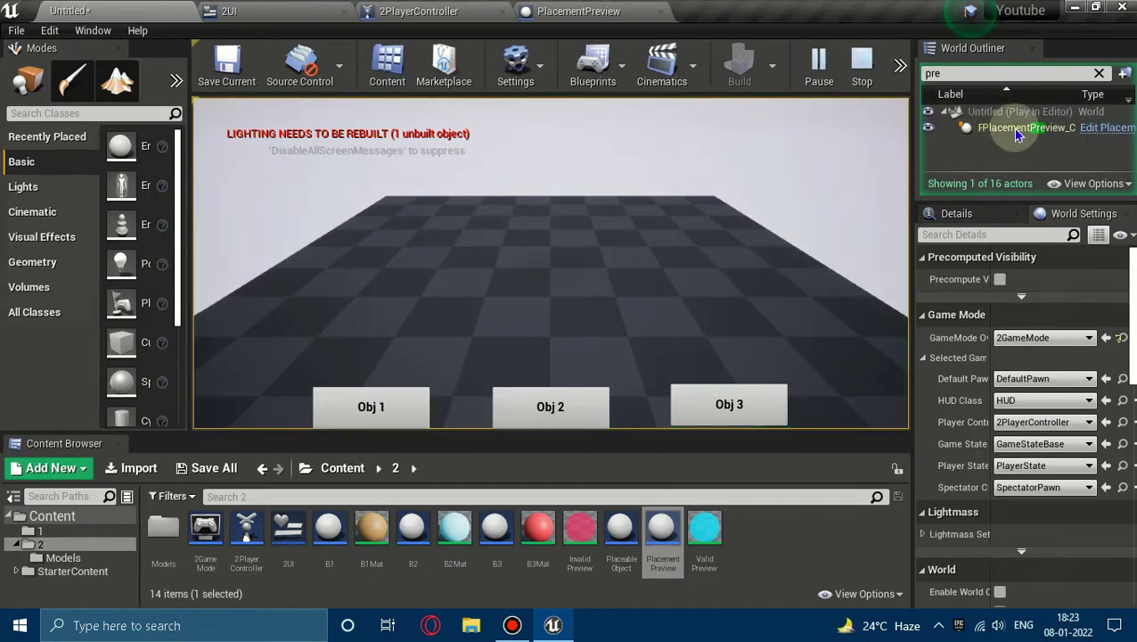
{"action": "left_click", "coordinate": [752, 401]}
{"action": "left_click", "coordinate": [581, 401]}
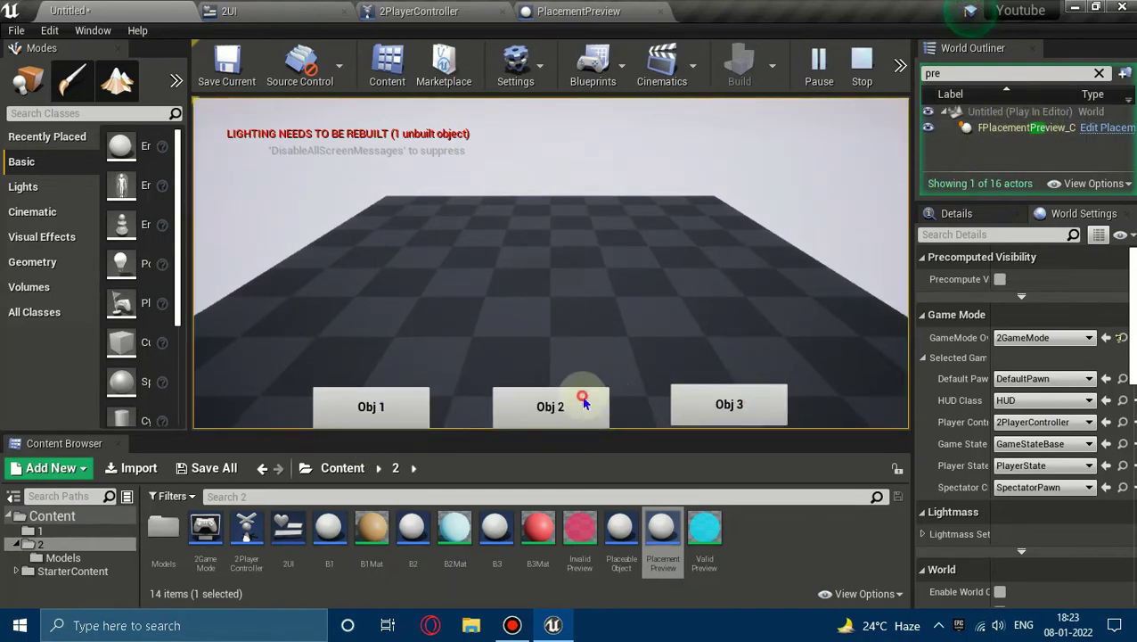
{"action": "left_click", "coordinate": [700, 401]}
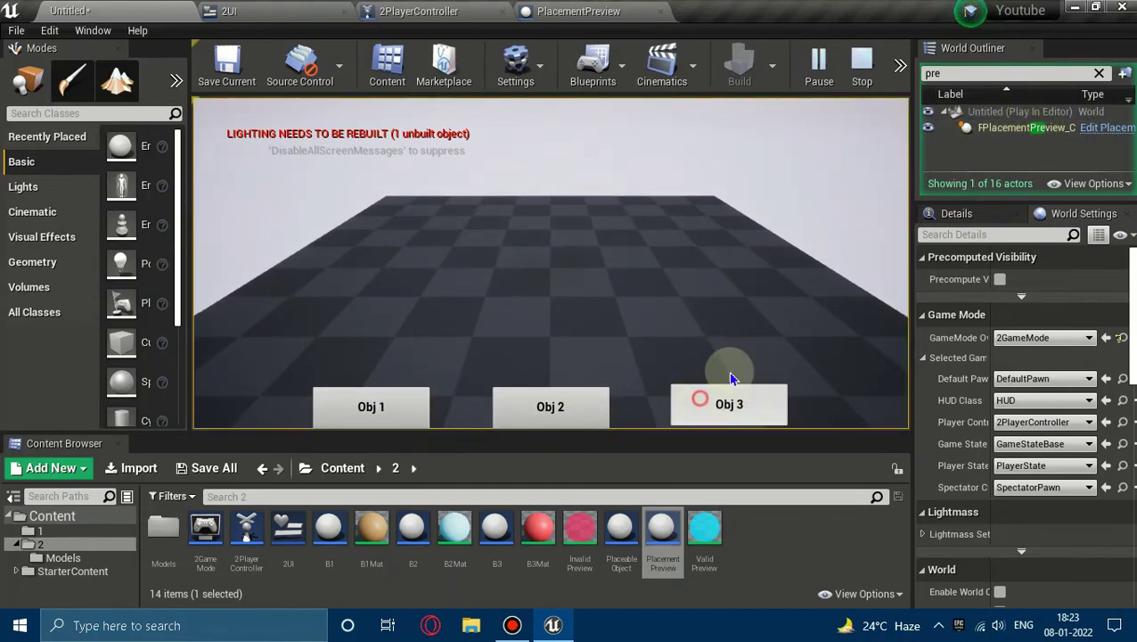
{"action": "left_click", "coordinate": [1101, 73]}
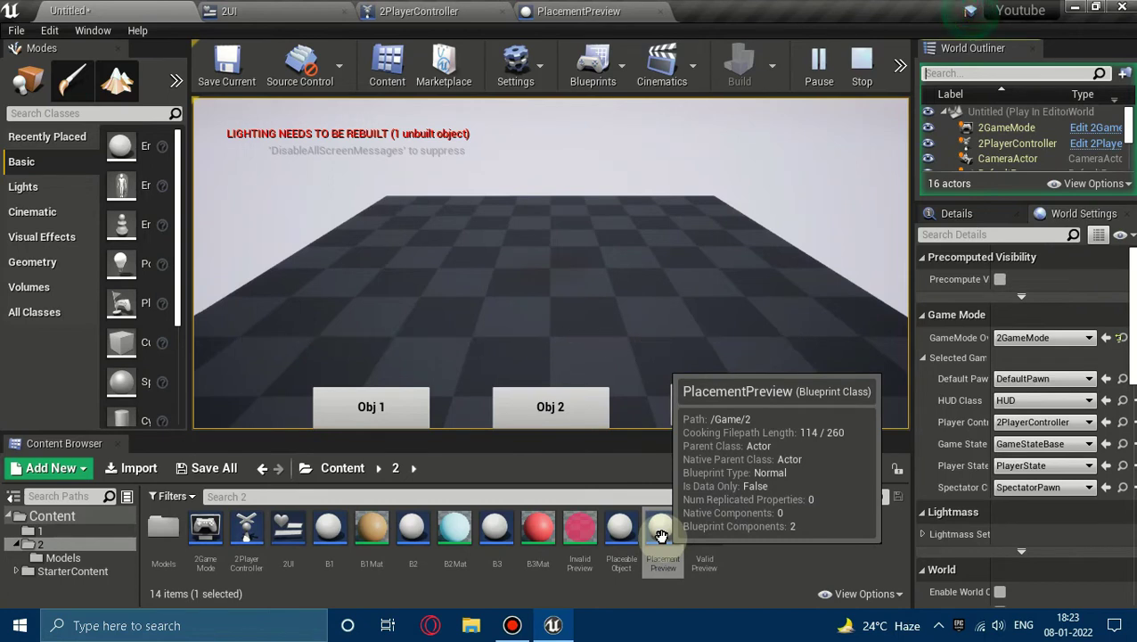
Step: Open PlacementPreview, stop the simulation, and add a Get Player Controller node near BeginPlay
{"action": "double_click", "coordinate": [660, 533]}
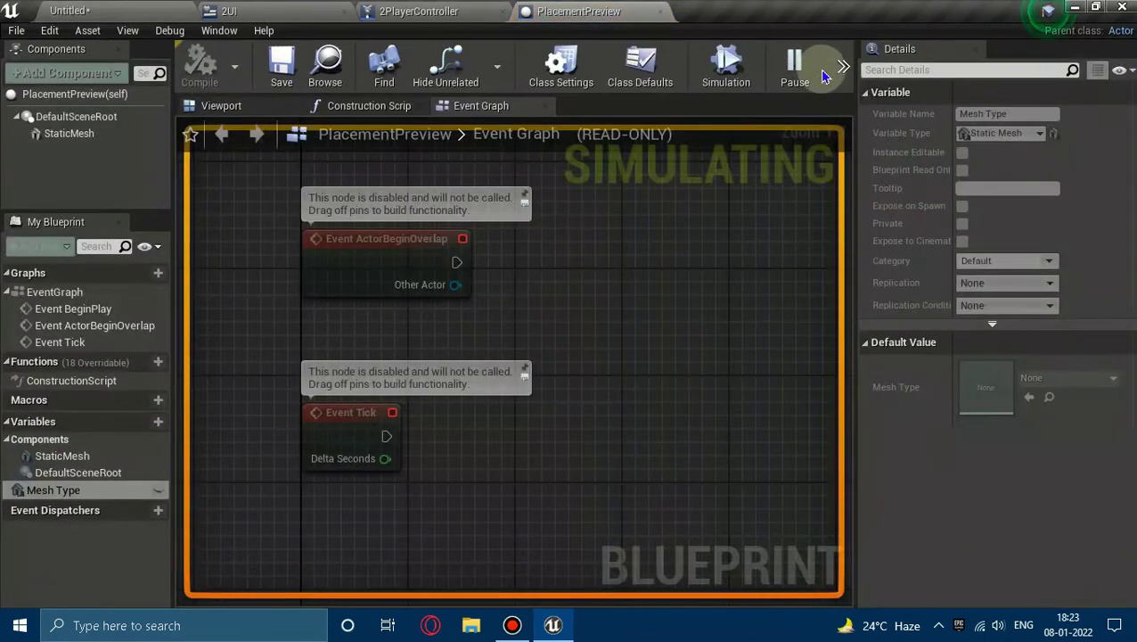
{"action": "left_click", "coordinate": [844, 67]}
{"action": "left_click", "coordinate": [887, 100]}
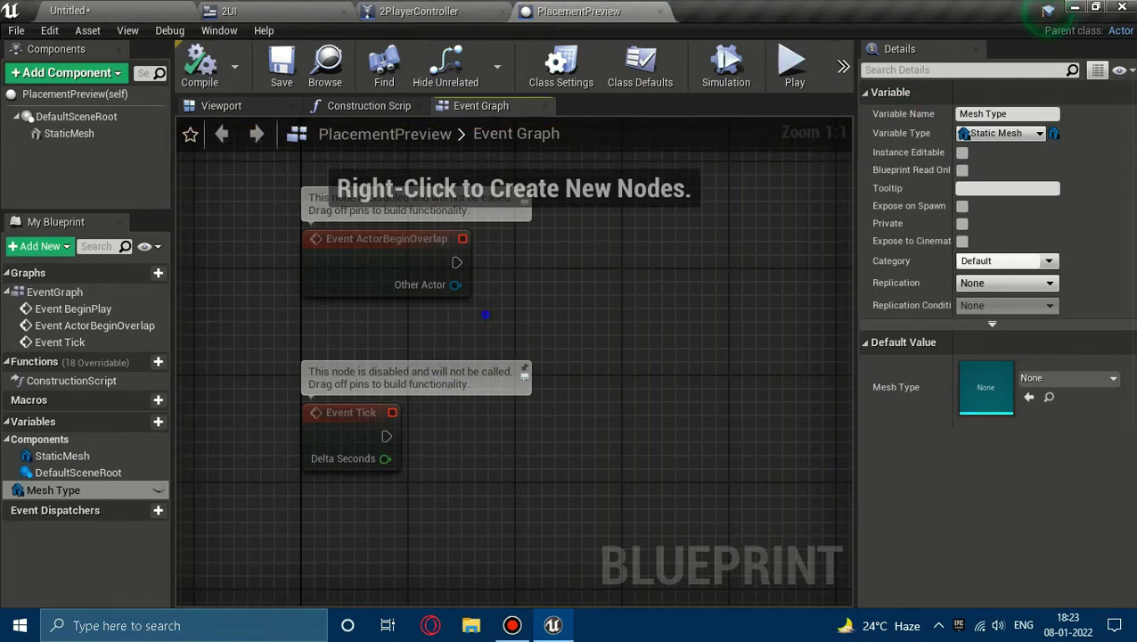
{"action": "right_click_drag", "start_coordinate": [337, 162], "coordinate": [316, 379]}
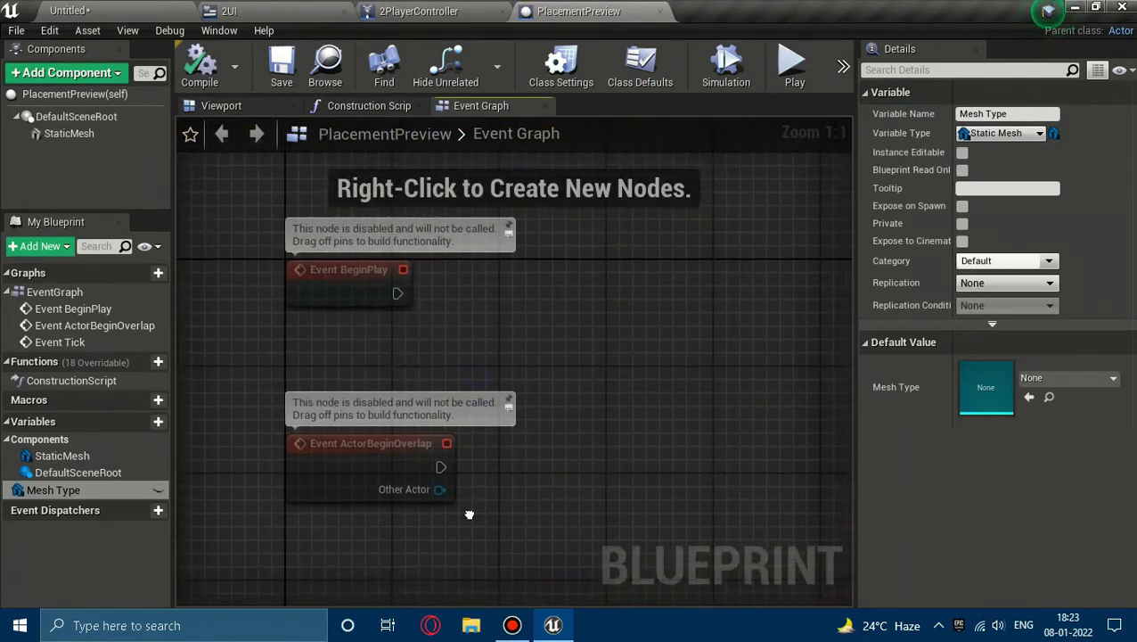
{"action": "right_click", "coordinate": [286, 334]}
{"action": "type", "text": "get play"}
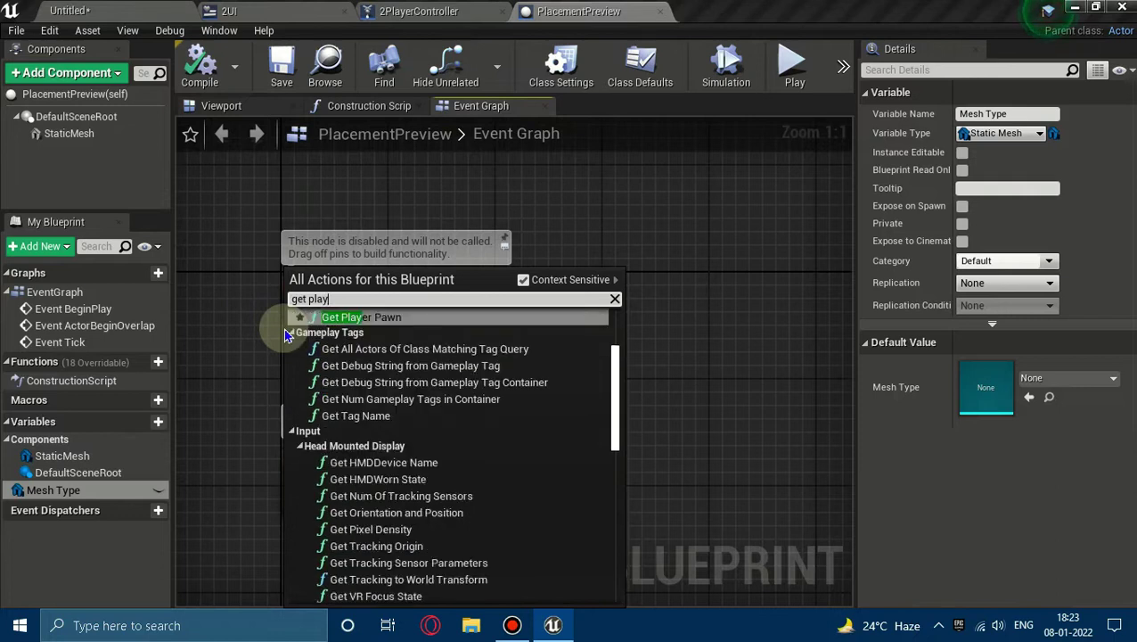
{"action": "type", "text": "er co"}
{"action": "key", "text": "Return"}
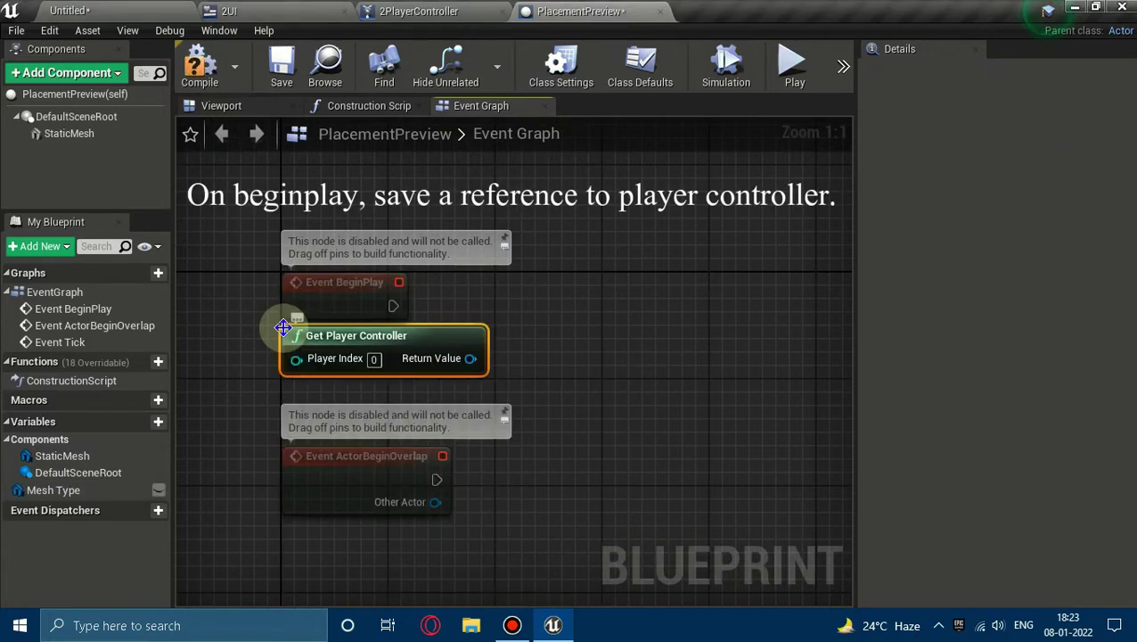
Step: Cast the player controller to 2PlayerController as a pure cast
{"action": "left_click_drag", "start_coordinate": [470, 358], "coordinate": [538, 374]}
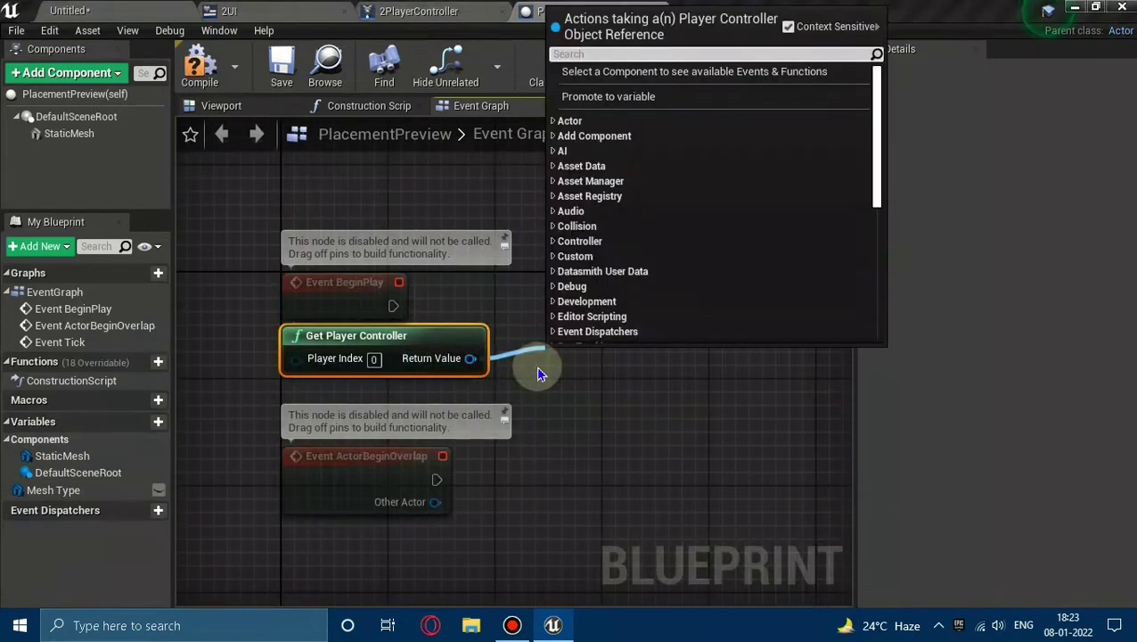
{"action": "type", "text": "cast"}
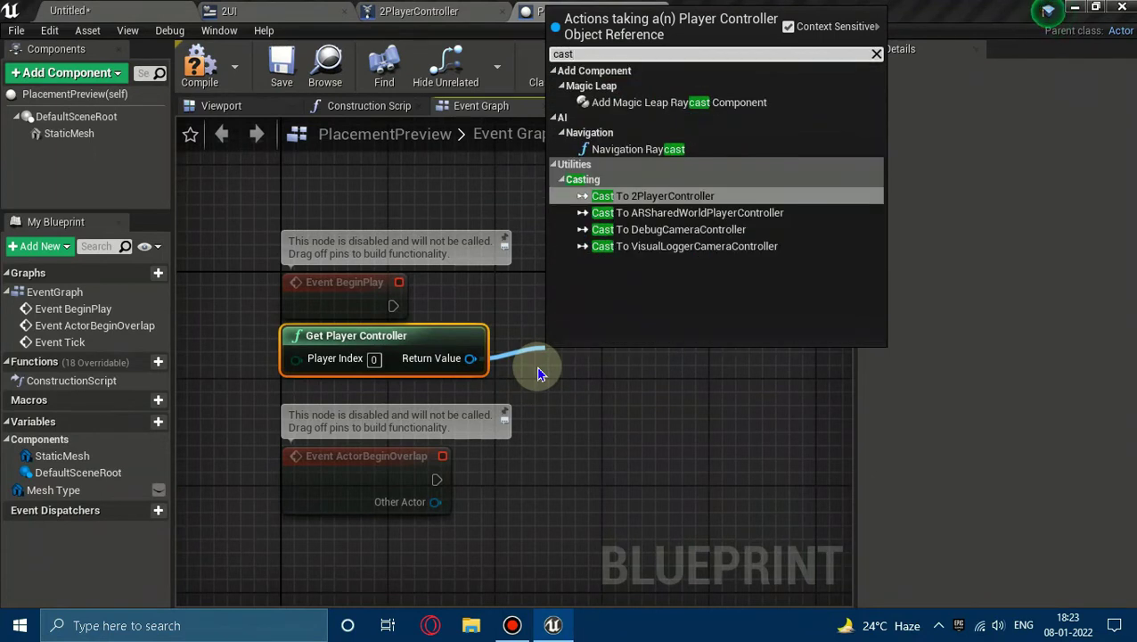
{"action": "key", "text": "Return"}
{"action": "right_click", "coordinate": [588, 385]}
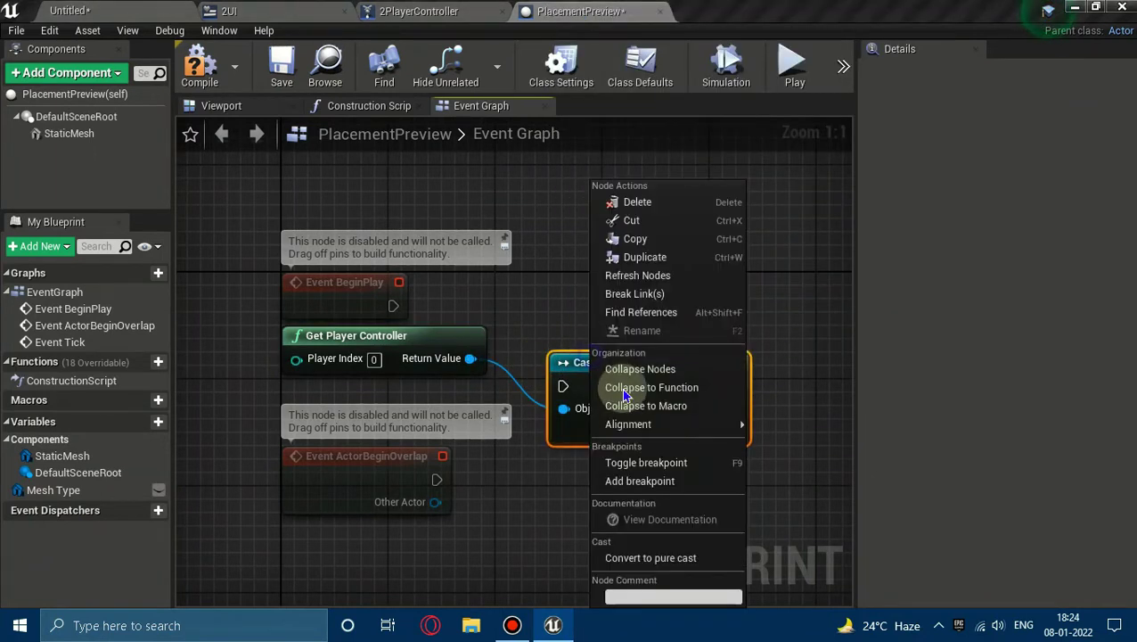
{"action": "left_click", "coordinate": [650, 558]}
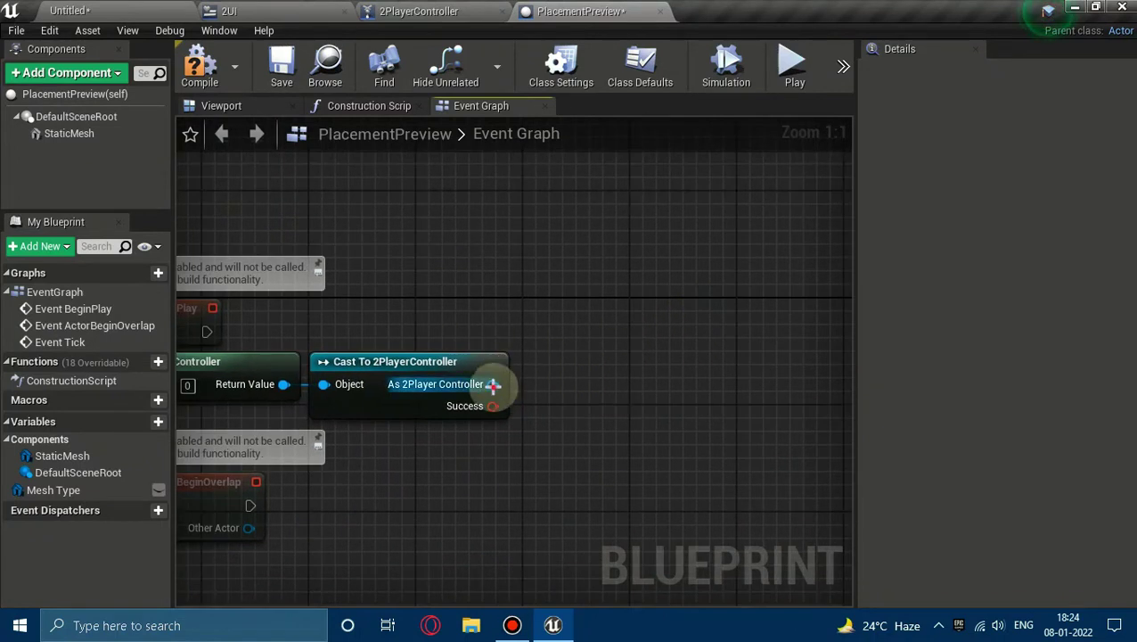
Step: Promote the cast result to a Controller Ref variable and run its SET from BeginPlay
{"action": "left_click_drag", "start_coordinate": [493, 384], "coordinate": [624, 385]}
{"action": "left_click", "coordinate": [678, 105]}
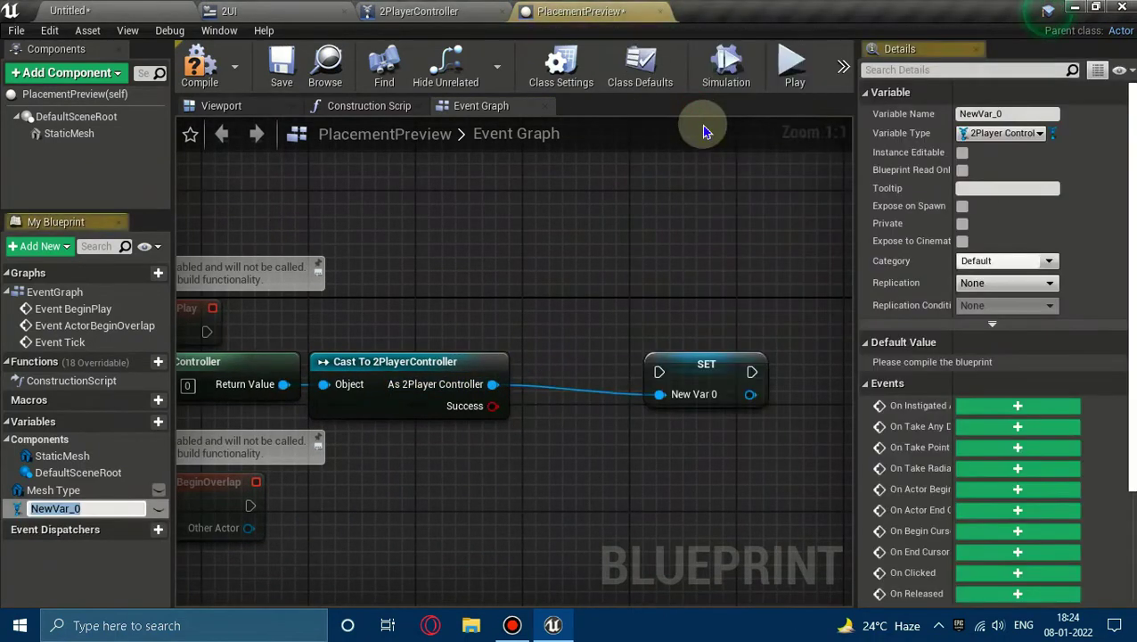
{"action": "type", "text": "Contro"}
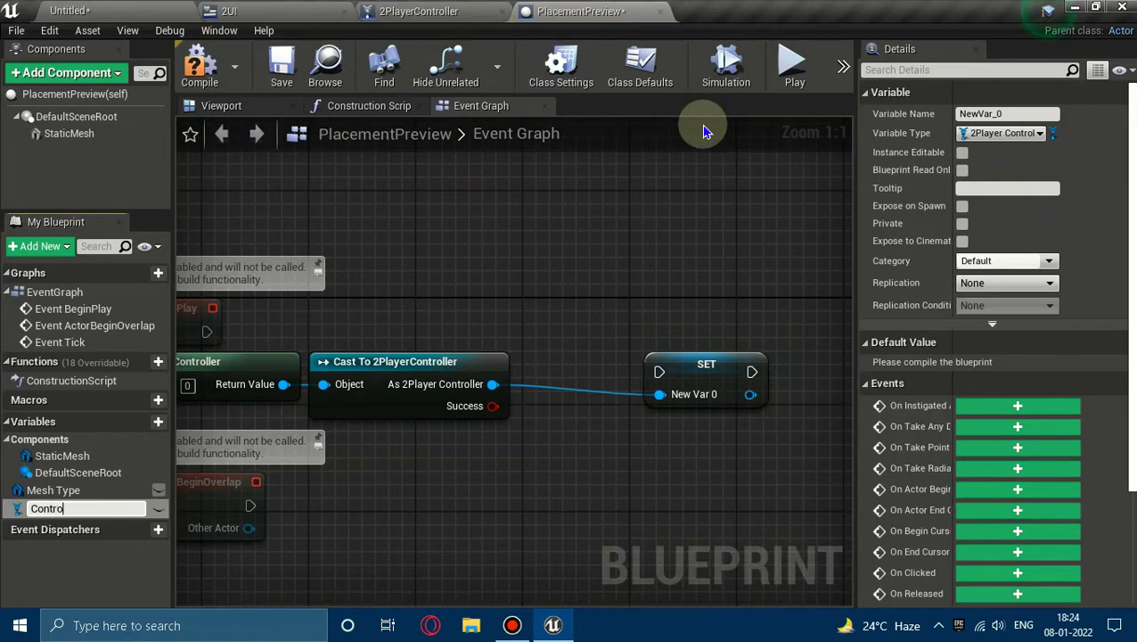
{"action": "type", "text": "ller Ref"}
{"action": "key", "text": "Return"}
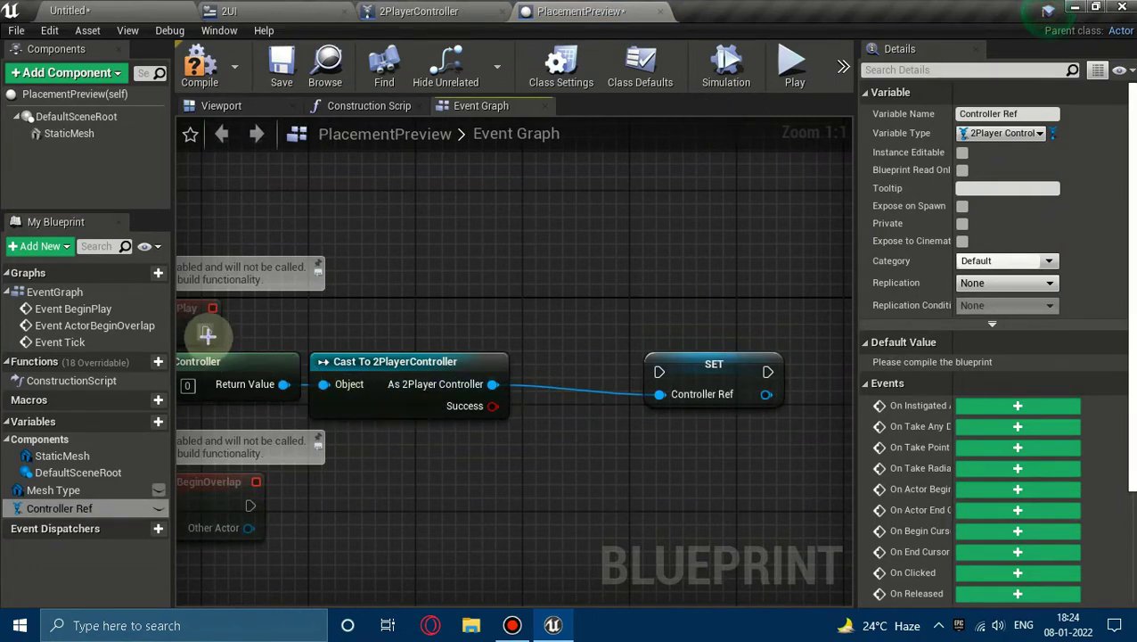
{"action": "mouse_move", "coordinate": [207, 332]}
{"action": "left_mouse_down"}
{"action": "mouse_move", "coordinate": [667, 383]}
{"action": "mouse_move", "coordinate": [588, 332]}
{"action": "left_mouse_up"}
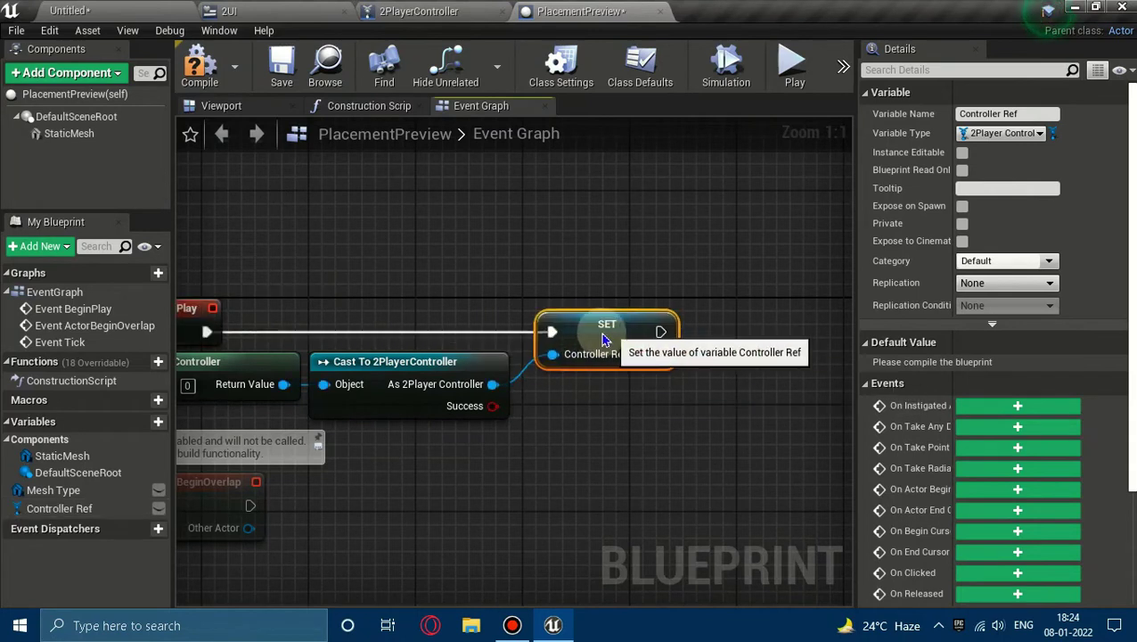
{"action": "right_click_drag", "start_coordinate": [565, 500], "coordinate": [660, 352]}
{"action": "right_click_drag", "start_coordinate": [568, 443], "coordinate": [689, 340]}
{"action": "left_click", "coordinate": [338, 246]}
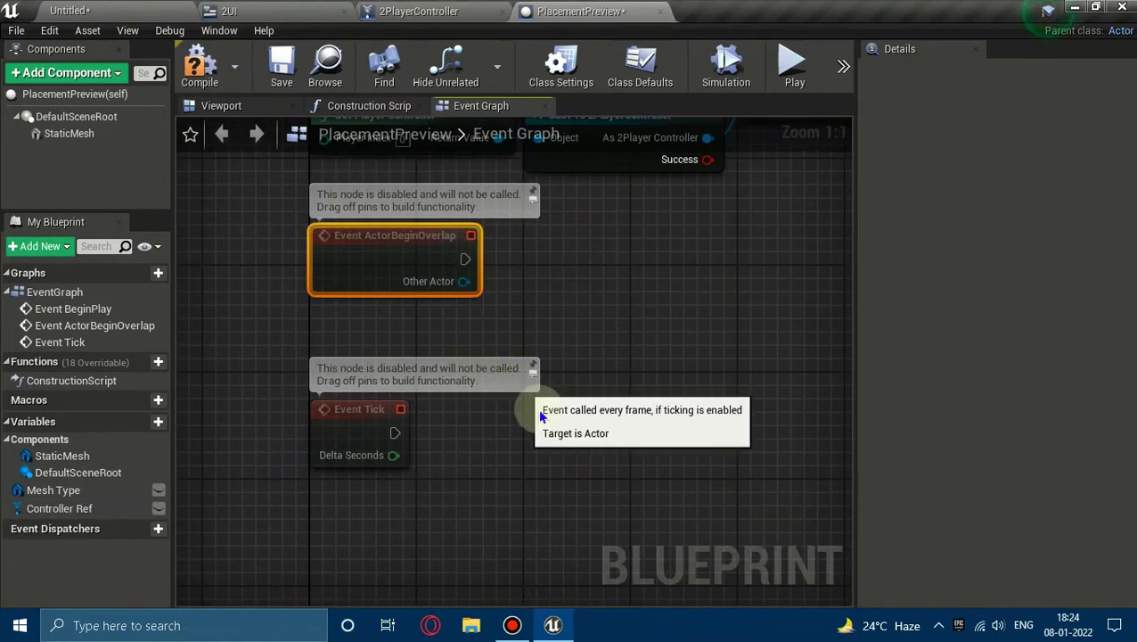
Step: Delete the unused ActorBeginOverlap event and move Event Tick up under the BeginPlay chain
{"action": "key", "text": "Delete"}
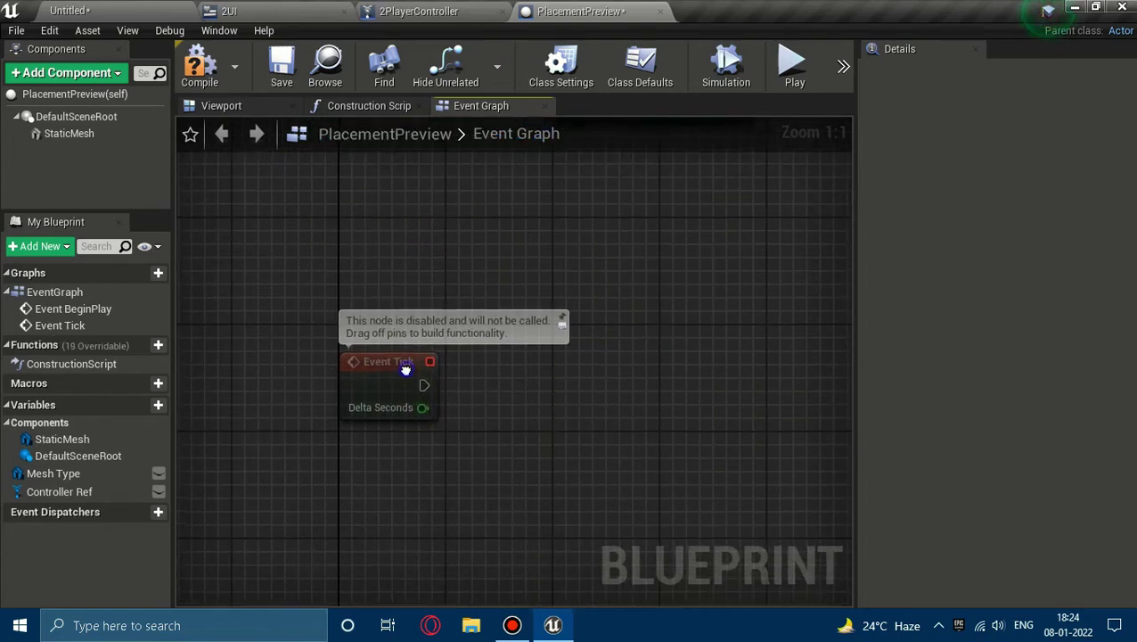
{"action": "right_click_drag", "start_coordinate": [401, 368], "coordinate": [399, 484]}
{"action": "left_click_drag", "start_coordinate": [399, 484], "coordinate": [400, 350]}
{"action": "left_click", "coordinate": [506, 369]}
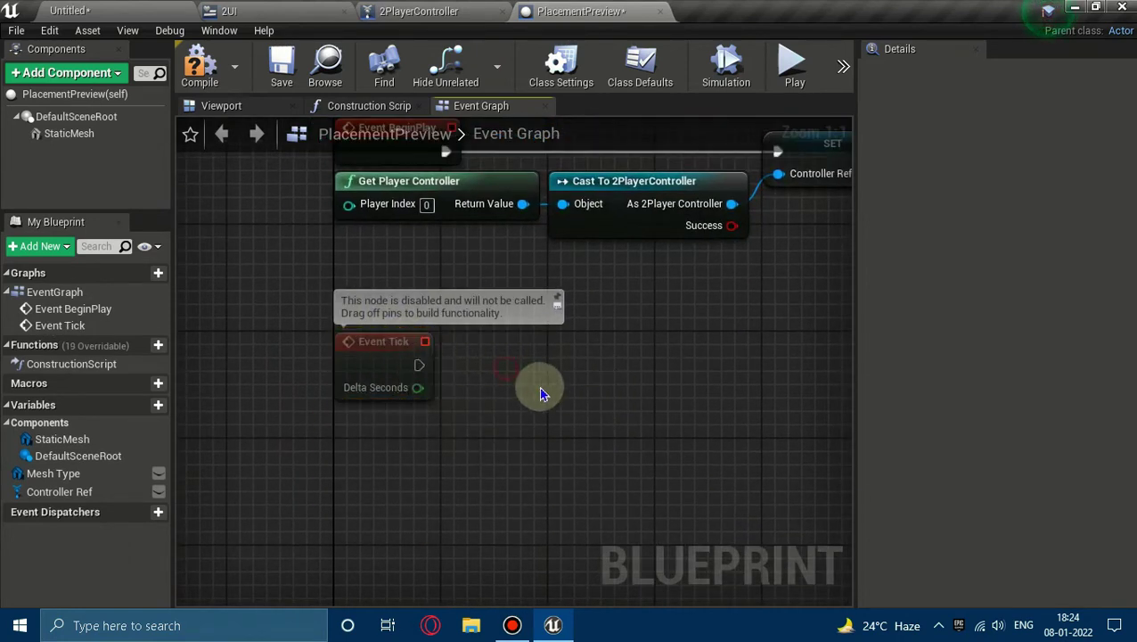
{"action": "right_click_drag", "start_coordinate": [621, 409], "coordinate": [576, 431]}
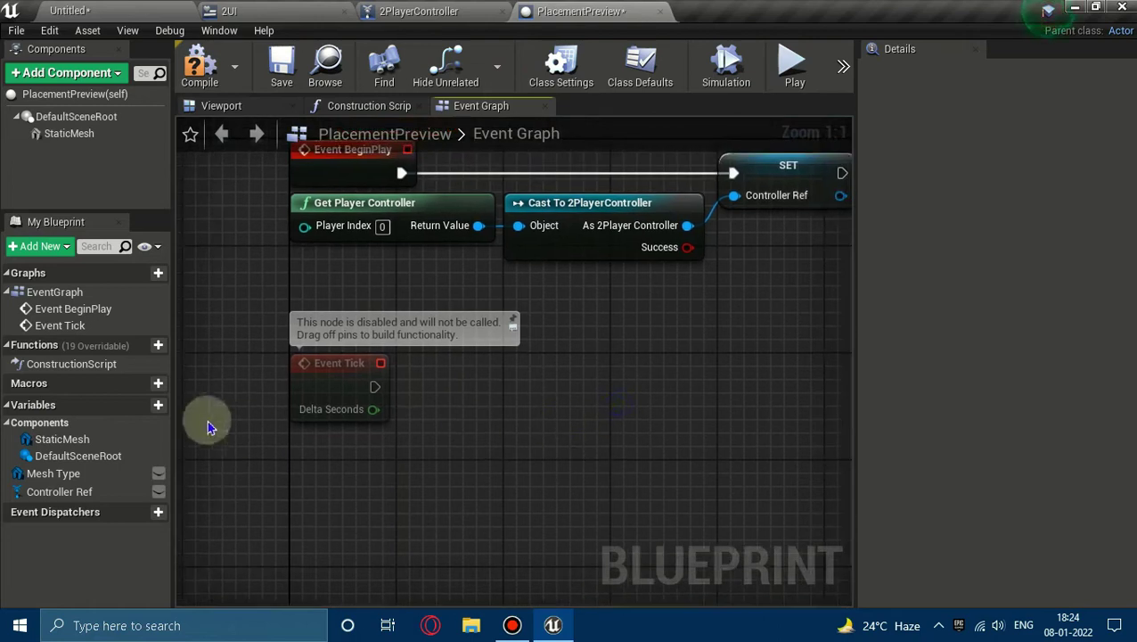
Step: Add a Boolean variable named Valid, then place a StaticMesh component getter
{"action": "left_click", "coordinate": [143, 406]}
{"action": "type", "text": "Valid"}
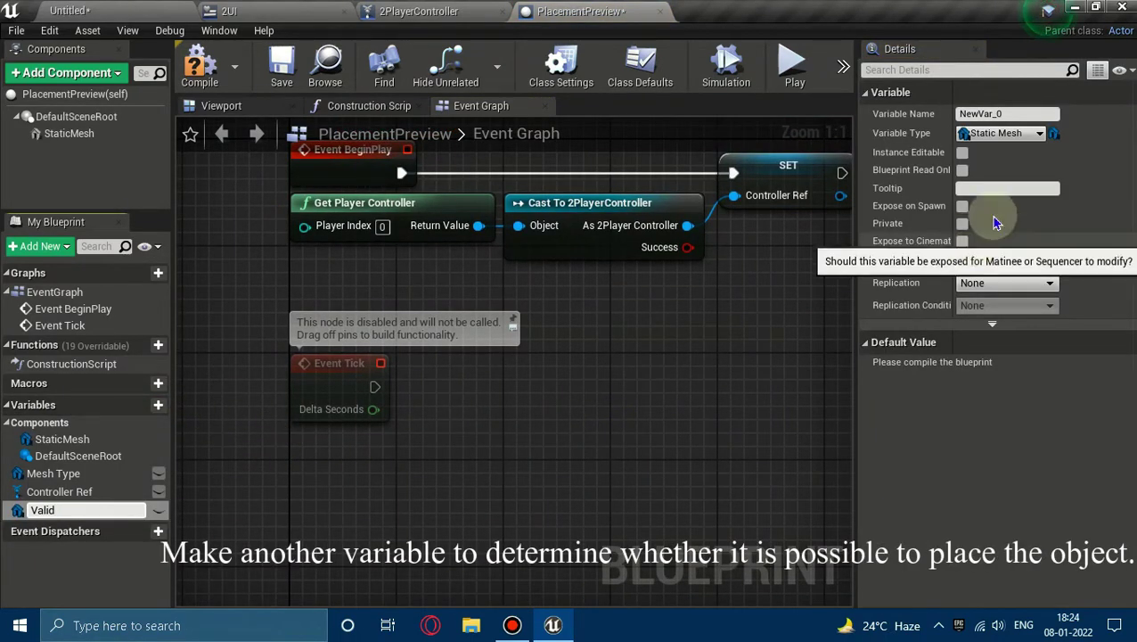
{"action": "key", "text": "Return"}
{"action": "left_click", "coordinate": [1007, 134]}
{"action": "left_click", "coordinate": [838, 175]}
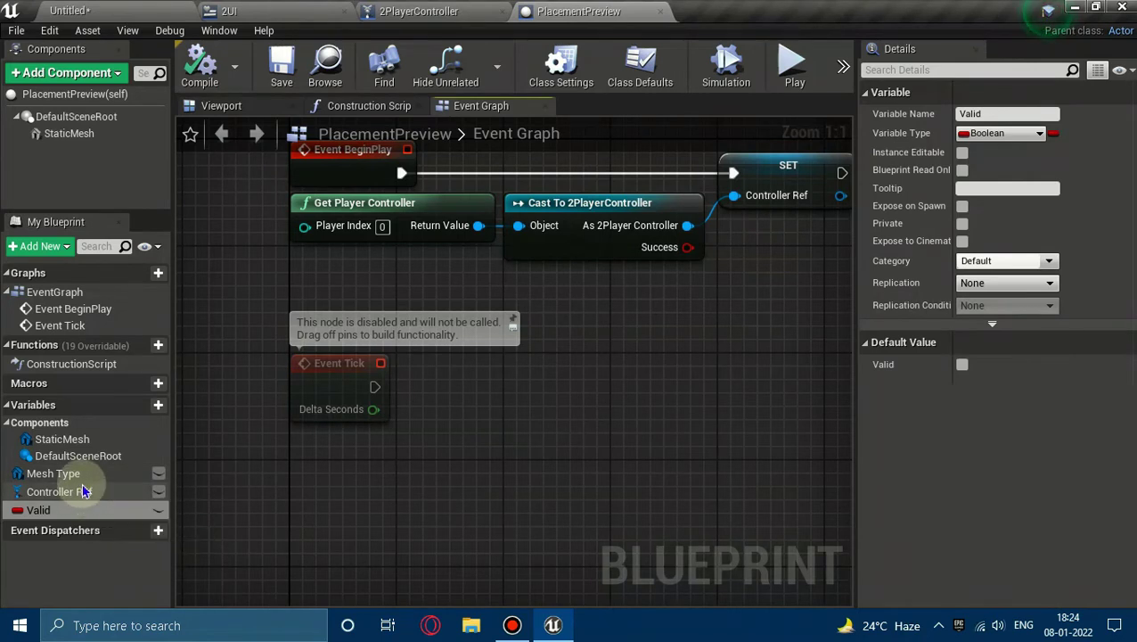
{"action": "mouse_move", "coordinate": [78, 479]}
{"action": "left_mouse_down"}
{"action": "mouse_move", "coordinate": [72, 465]}
{"action": "mouse_move", "coordinate": [352, 455]}
{"action": "mouse_move", "coordinate": [307, 456]}
{"action": "left_mouse_up"}
{"action": "left_click", "coordinate": [365, 472]}
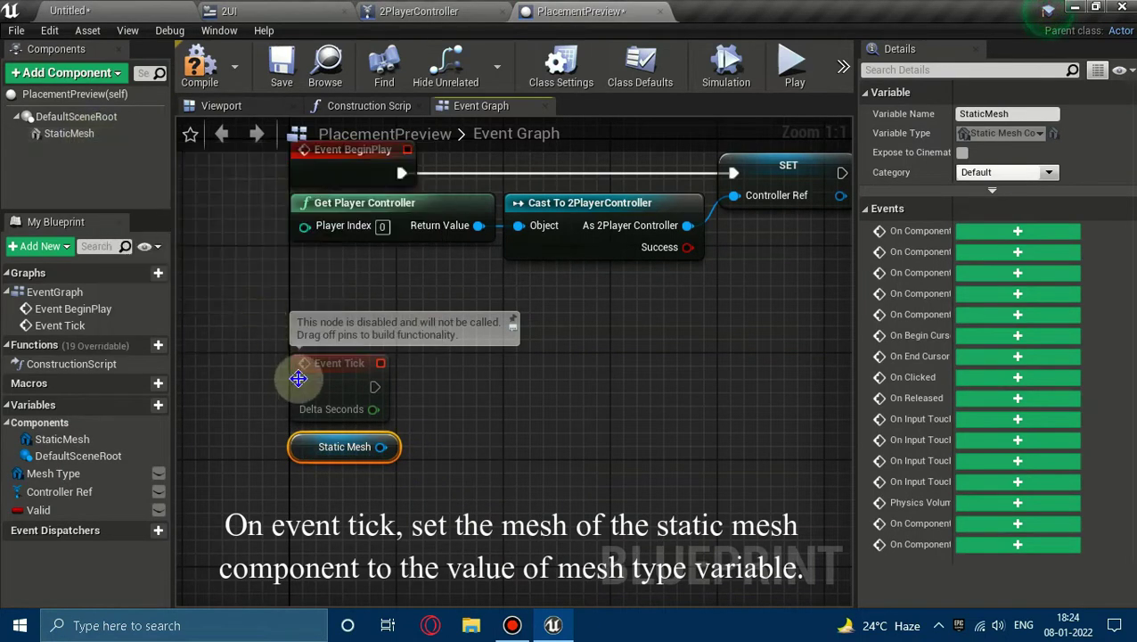
Step: Add a Set Static Mesh node on the StaticMesh component, executed by Event Tick
{"action": "left_click_drag", "start_coordinate": [385, 446], "coordinate": [460, 443]}
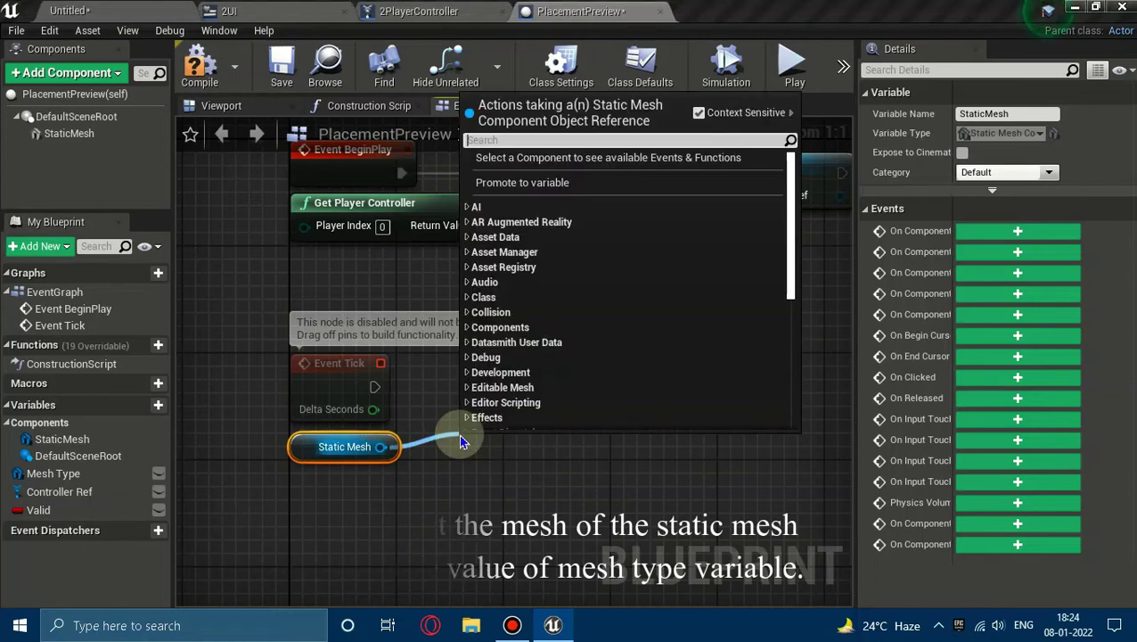
{"action": "type", "text": "set m"}
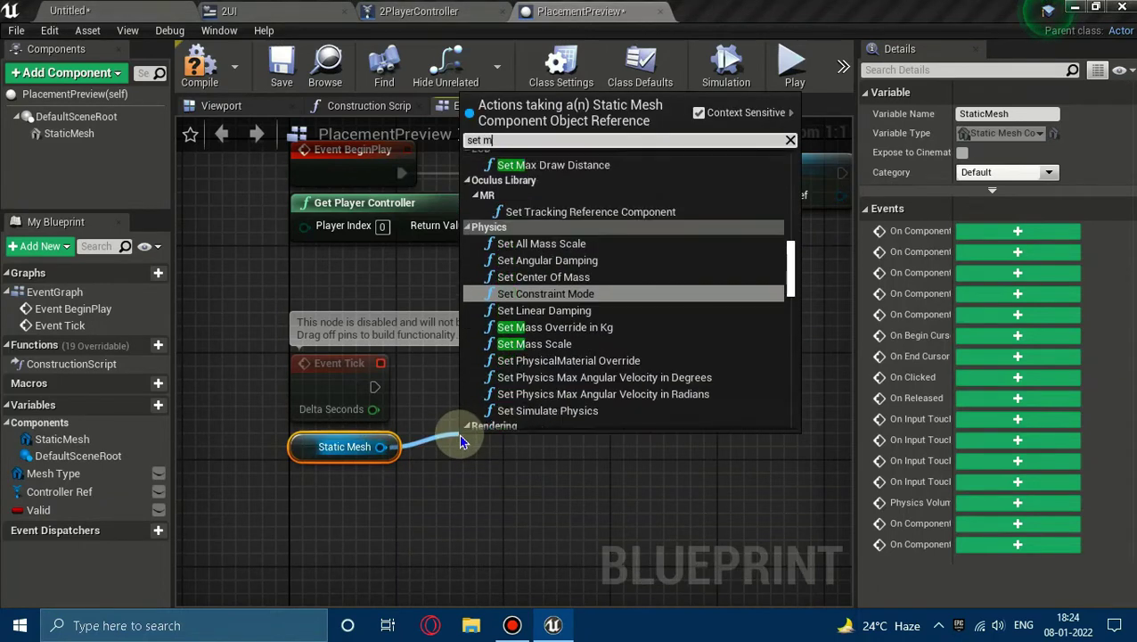
{"action": "type", "text": "es"}
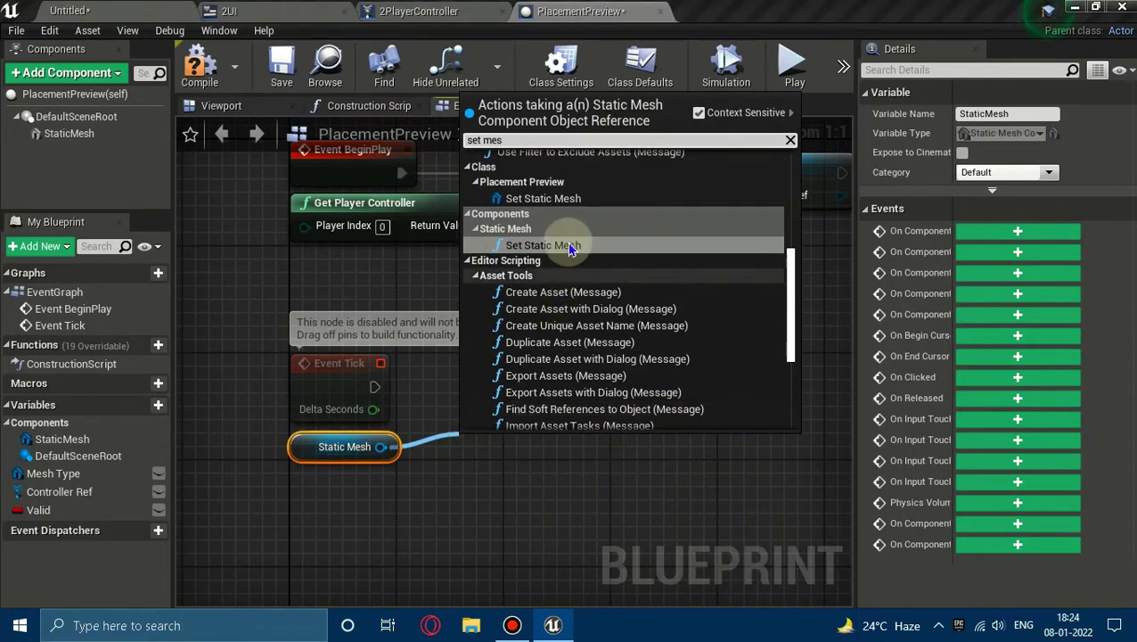
{"action": "left_click", "coordinate": [557, 245]}
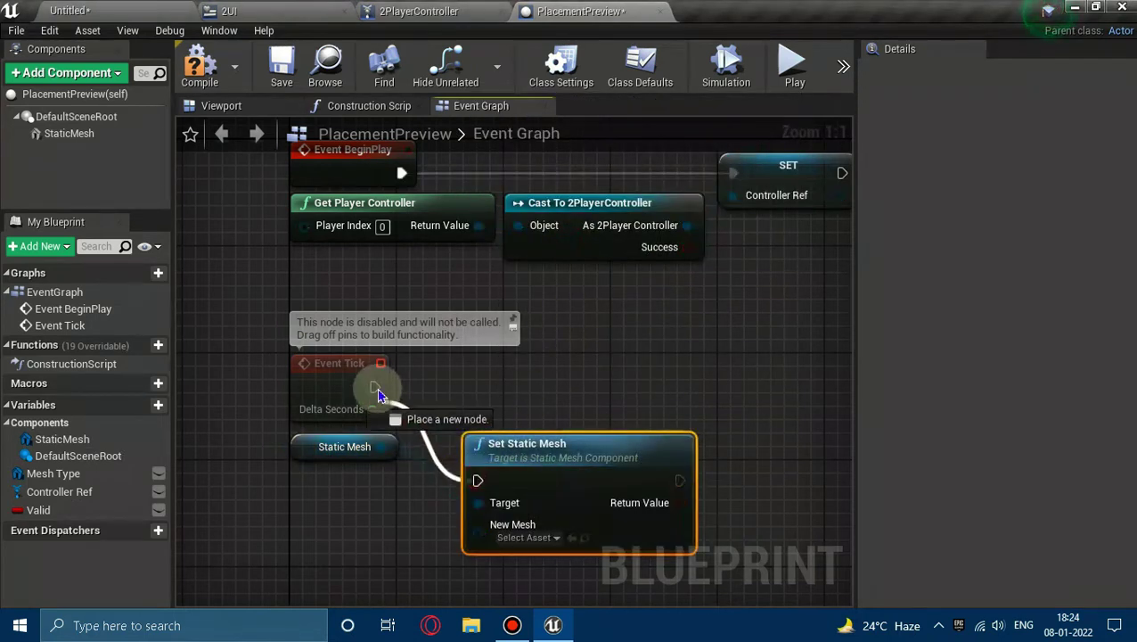
{"action": "left_click_drag", "start_coordinate": [474, 479], "coordinate": [376, 387]}
{"action": "left_click_drag", "start_coordinate": [494, 446], "coordinate": [547, 352]}
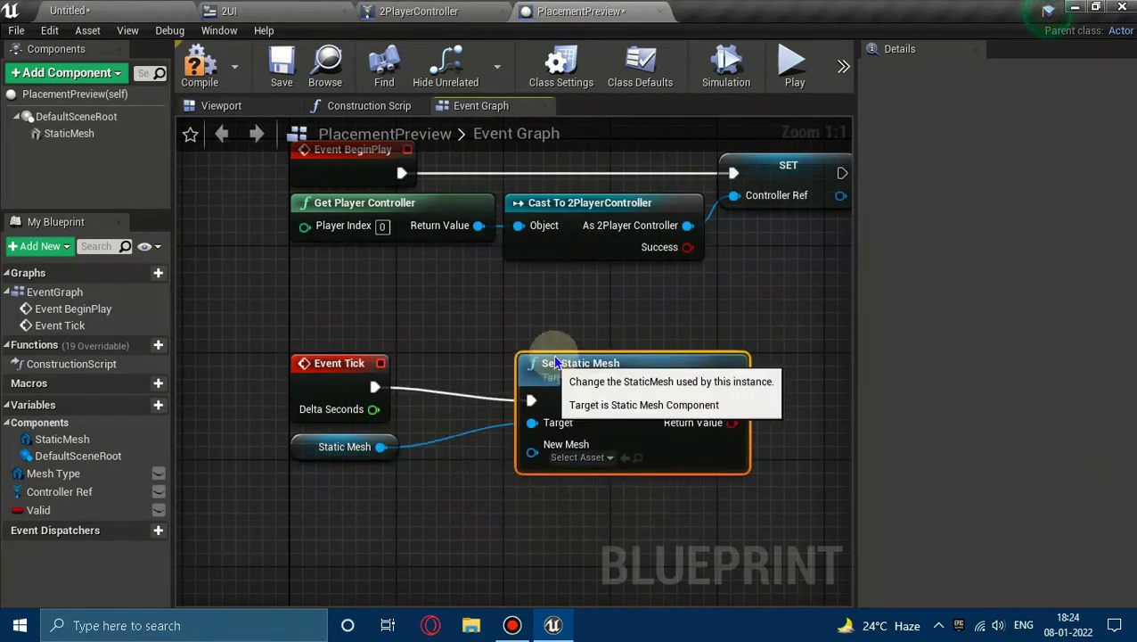
{"action": "left_click", "coordinate": [469, 335]}
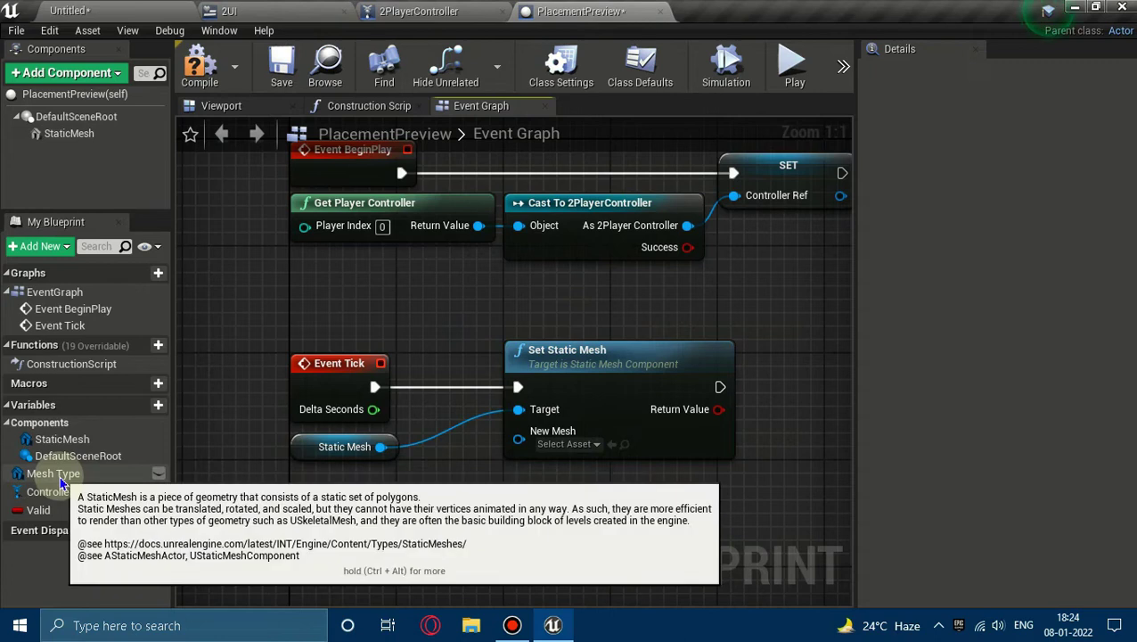
Step: Plug the Mesh Type variable into New Mesh and compile the blueprint
{"action": "left_click_drag", "start_coordinate": [59, 475], "coordinate": [518, 431]}
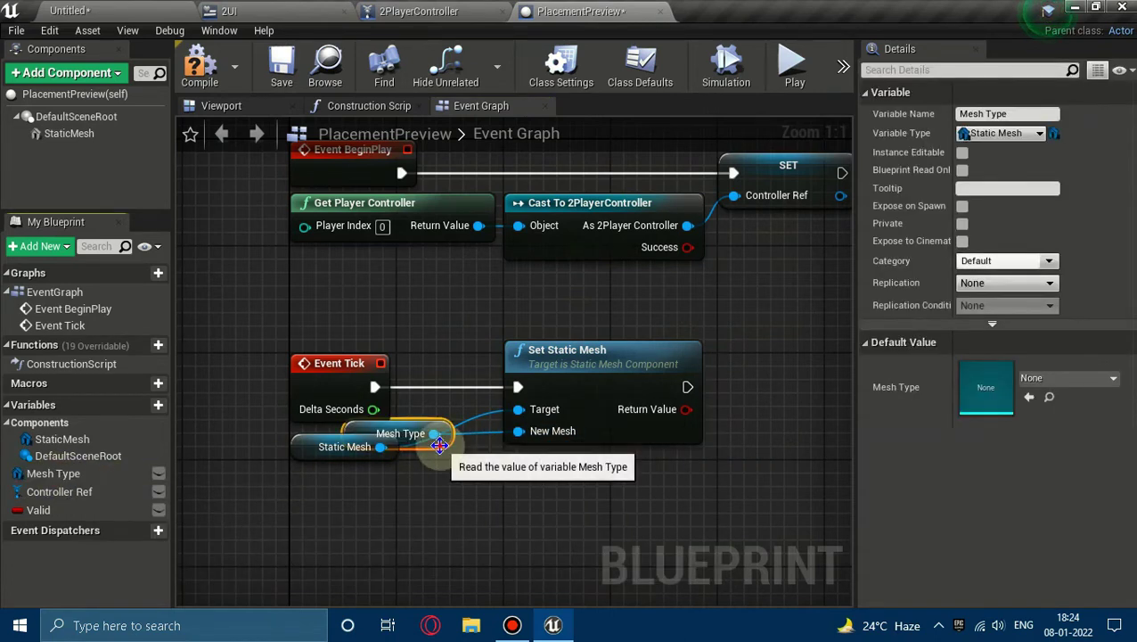
{"action": "left_click_drag", "start_coordinate": [429, 442], "coordinate": [388, 500]}
{"action": "left_click", "coordinate": [434, 516]}
{"action": "left_click", "coordinate": [200, 67]}
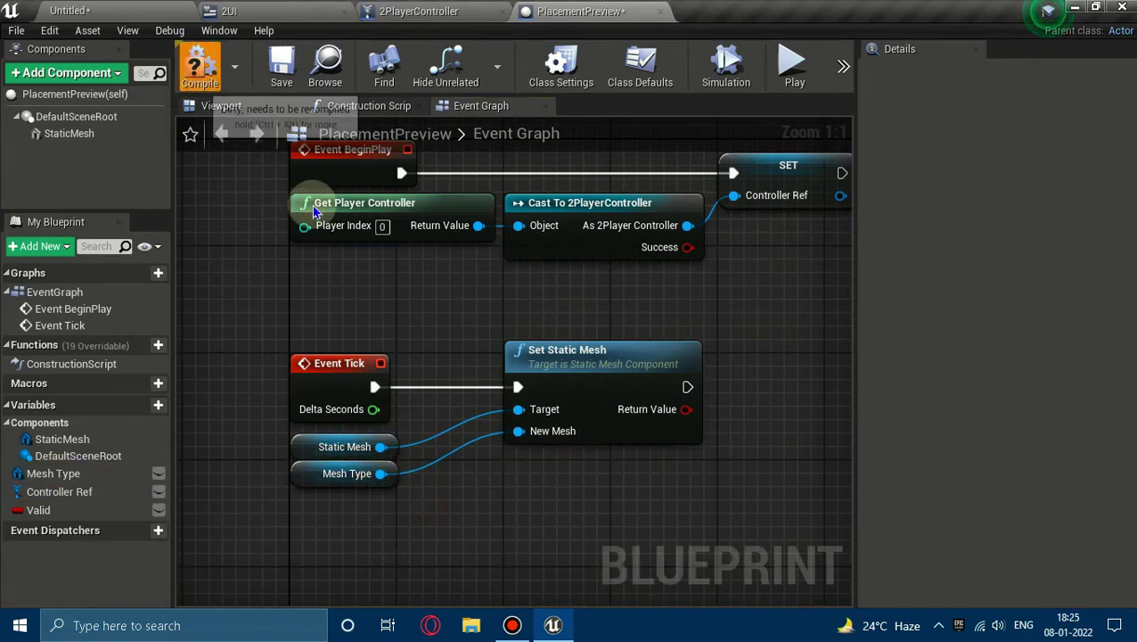
Step: Place a Controller Ref getter in the event graph
{"action": "right_click_drag", "start_coordinate": [506, 473], "coordinate": [350, 433]}
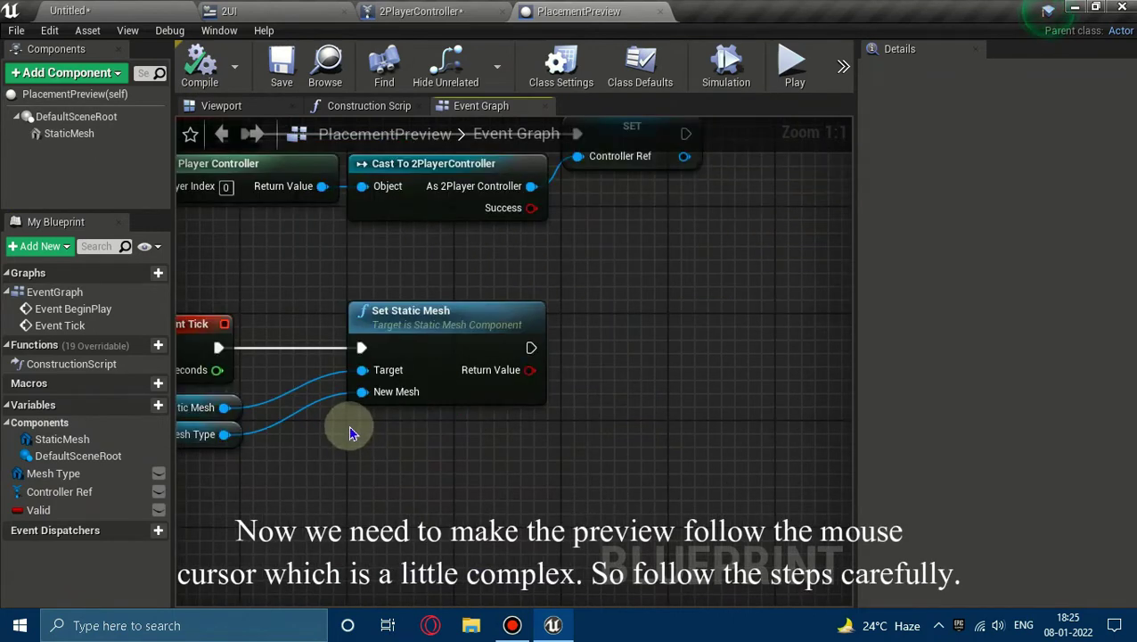
{"action": "right_click", "coordinate": [347, 427]}
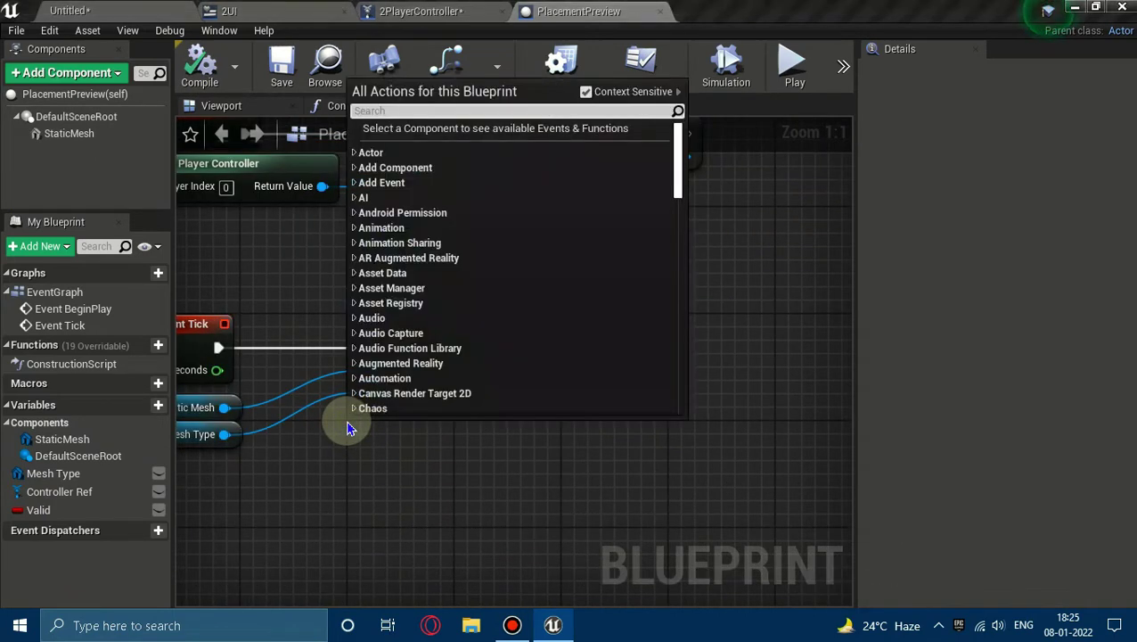
{"action": "left_click", "coordinate": [186, 470]}
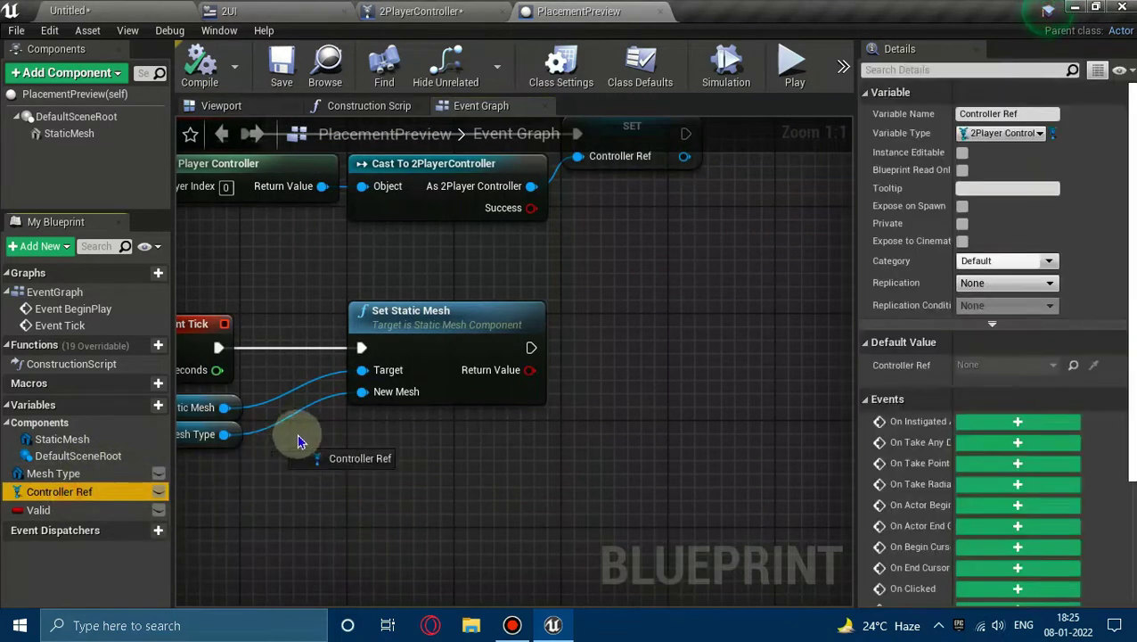
{"action": "left_click_drag", "start_coordinate": [74, 501], "coordinate": [349, 444]}
{"action": "left_click", "coordinate": [367, 451]}
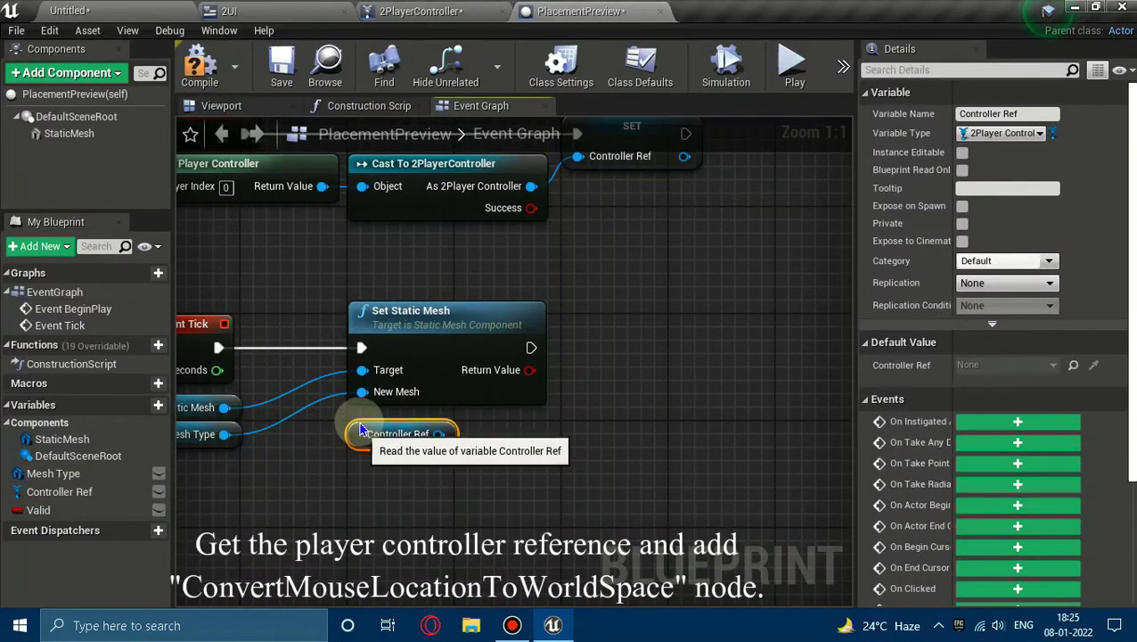
{"action": "right_click_drag", "start_coordinate": [465, 460], "coordinate": [406, 483]}
{"action": "left_click", "coordinate": [407, 483]}
Step: Add ConvertMouseLocationToWorldSpace targeted by Controller Ref and straighten the wire
{"action": "left_click_drag", "start_coordinate": [371, 448], "coordinate": [418, 447]}
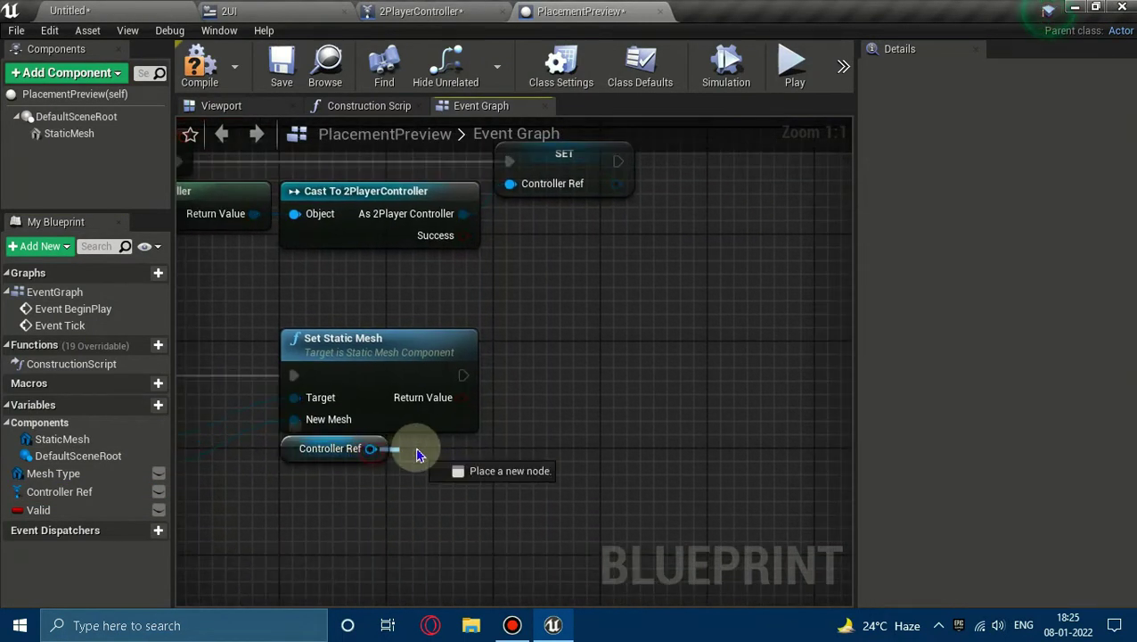
{"action": "type", "text": "convert"}
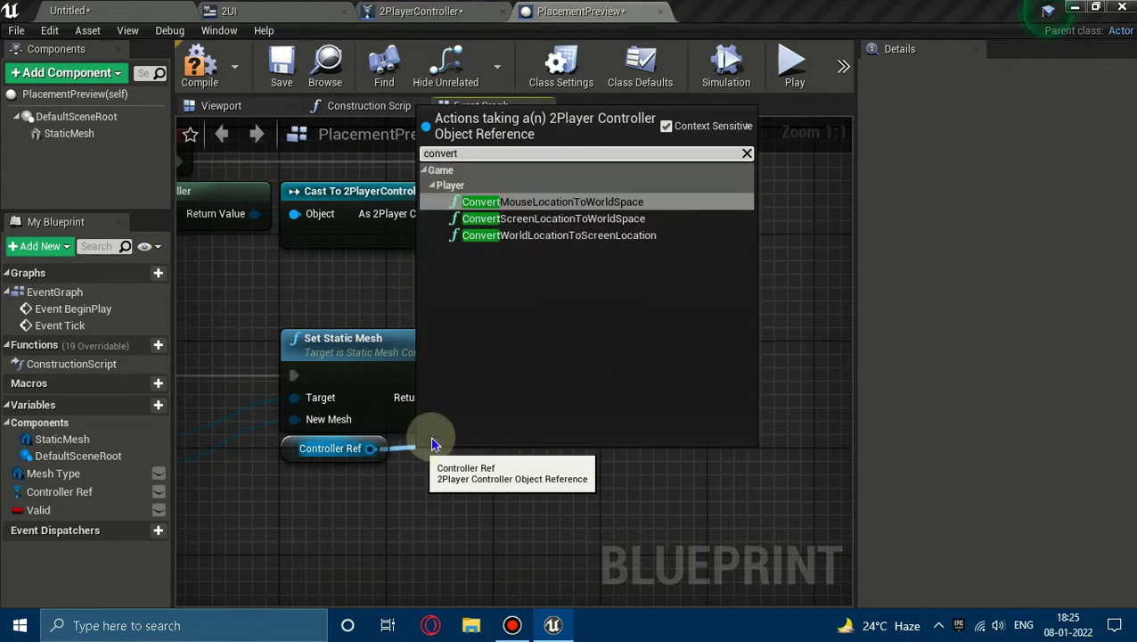
{"action": "left_click", "coordinate": [615, 209]}
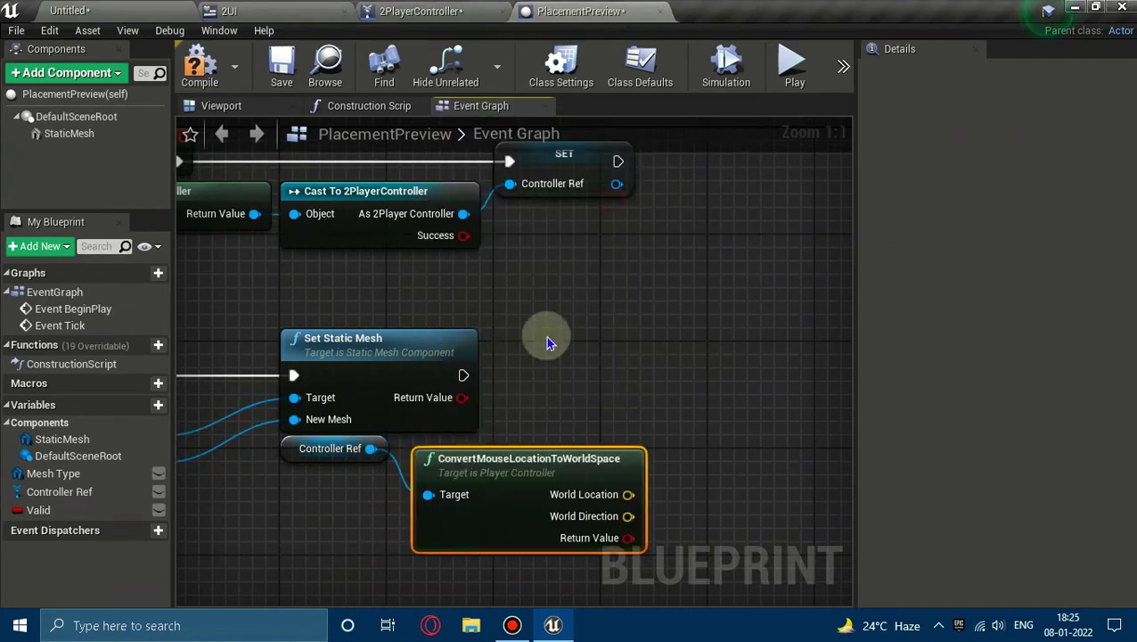
{"action": "left_click_drag", "start_coordinate": [473, 465], "coordinate": [470, 438]}
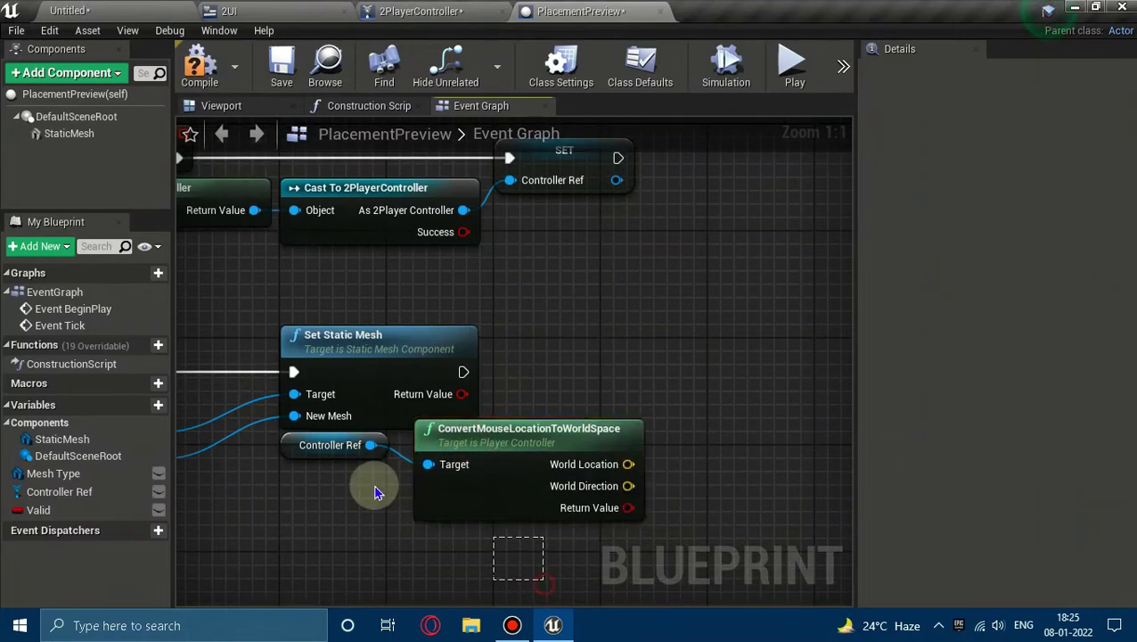
{"action": "left_click_drag", "start_coordinate": [504, 590], "coordinate": [326, 459]}
{"action": "key", "text": "q"}
{"action": "mouse_move", "coordinate": [493, 450]}
{"action": "right_mouse_down"}
{"action": "mouse_move", "coordinate": [693, 362]}
{"action": "mouse_move", "coordinate": [629, 388]}
{"action": "right_mouse_up"}
{"action": "right_click_drag", "start_coordinate": [442, 410], "coordinate": [358, 400]}
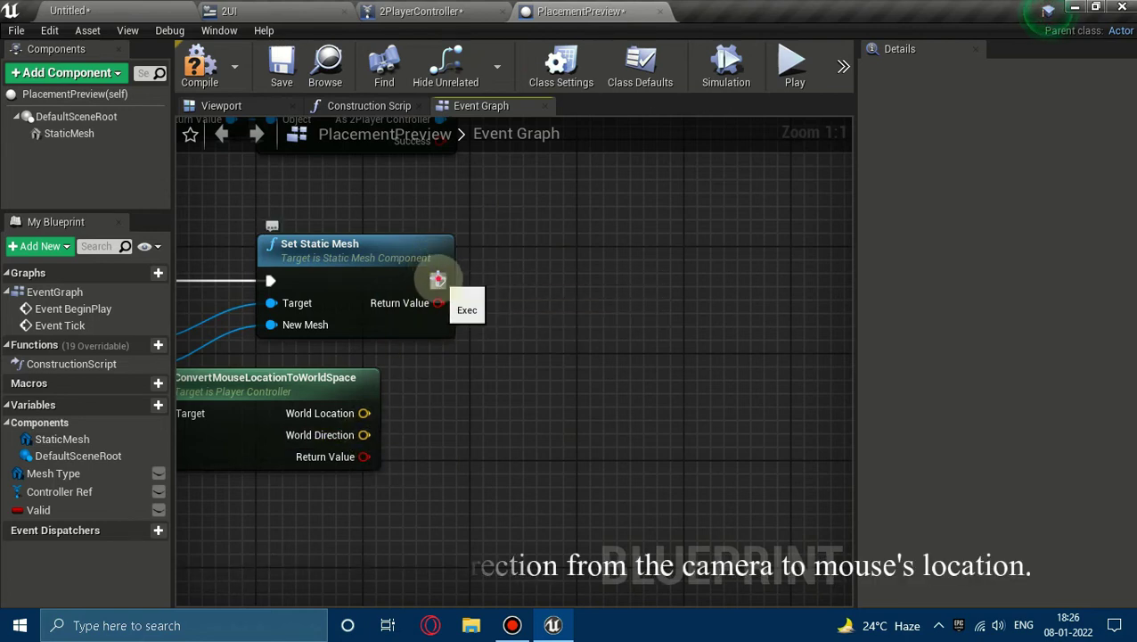
Step: Add a LineTraceByChannel after Set Static Mesh with World Location wired into its Start
{"action": "left_click_drag", "start_coordinate": [440, 280], "coordinate": [616, 292]}
{"action": "type", "text": "lin"}
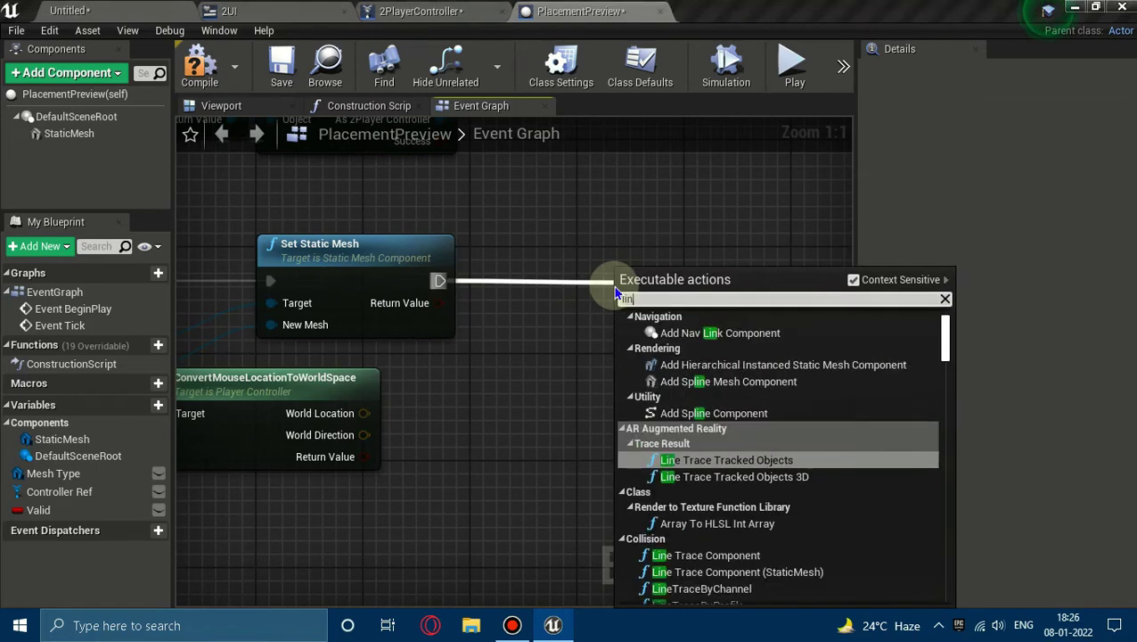
{"action": "type", "text": "et"}
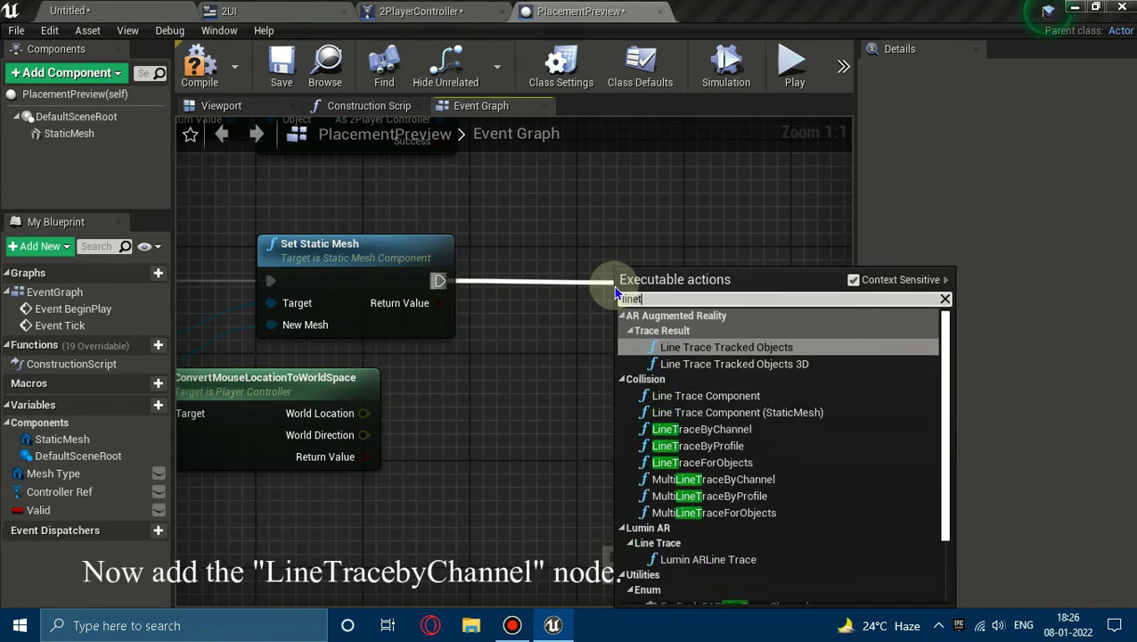
{"action": "type", "text": "raceby"}
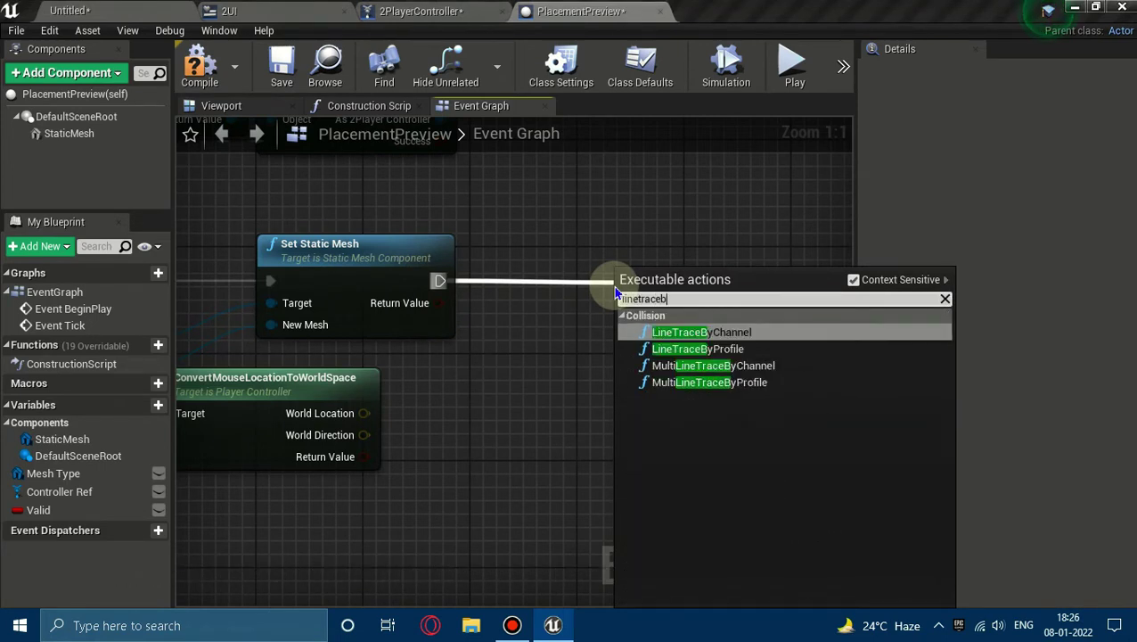
{"action": "left_click", "coordinate": [775, 331]}
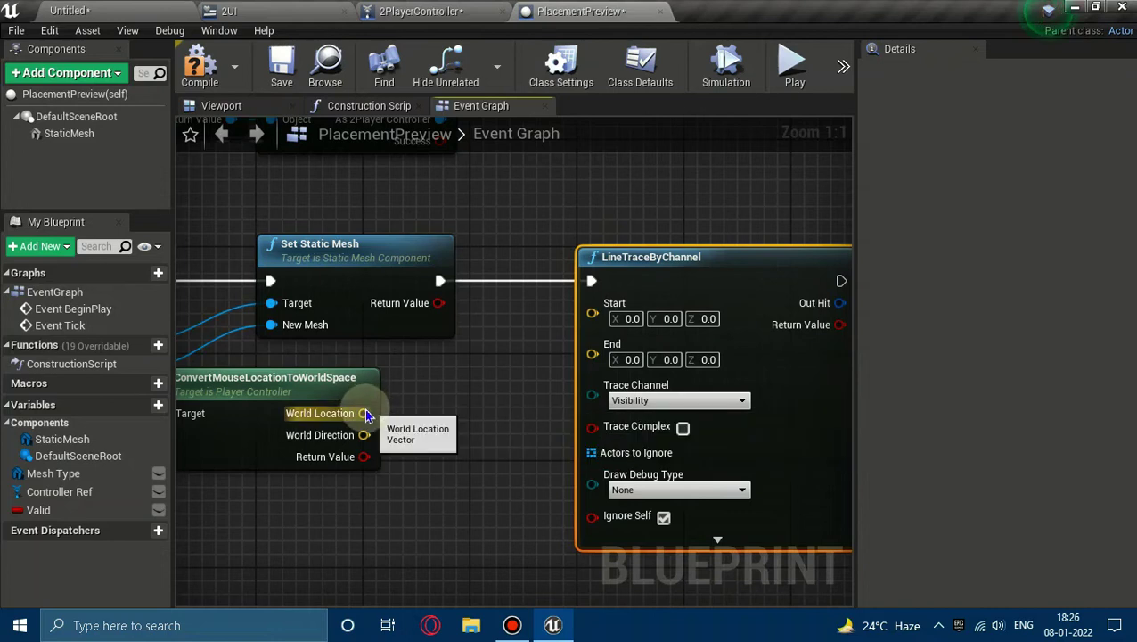
{"action": "left_click", "coordinate": [496, 370]}
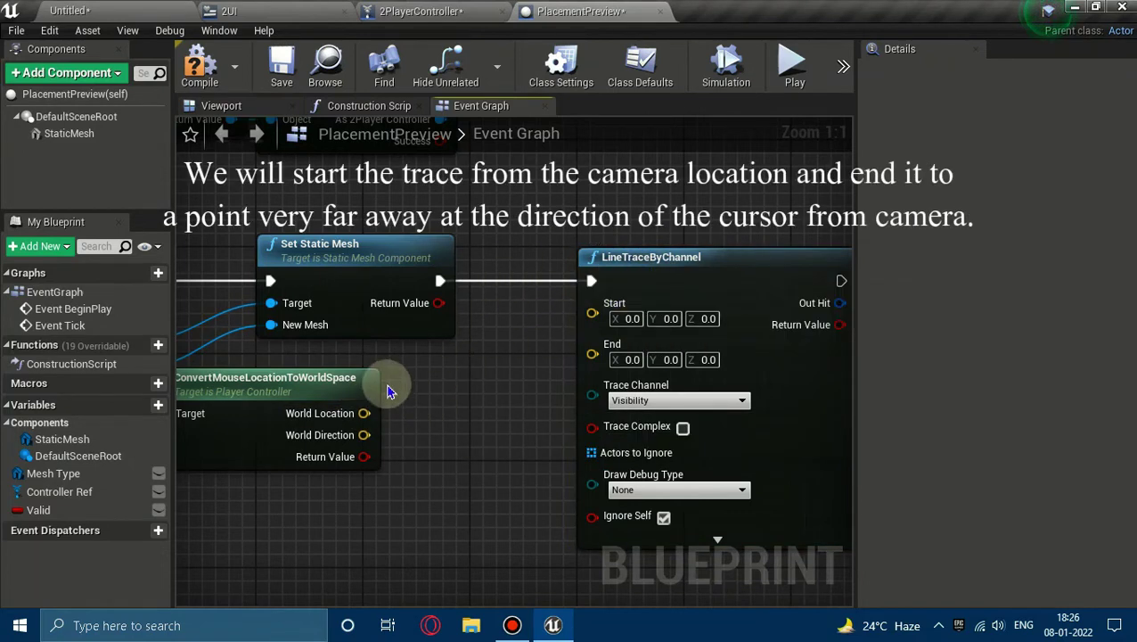
{"action": "left_click_drag", "start_coordinate": [365, 412], "coordinate": [594, 312]}
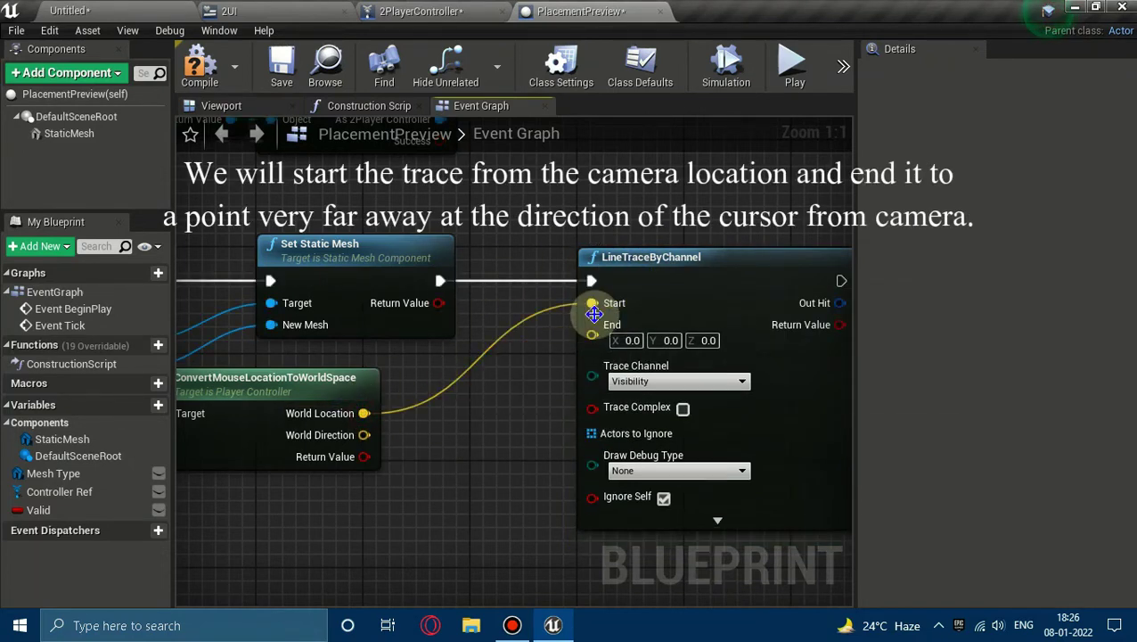
{"action": "left_click", "coordinate": [615, 256]}
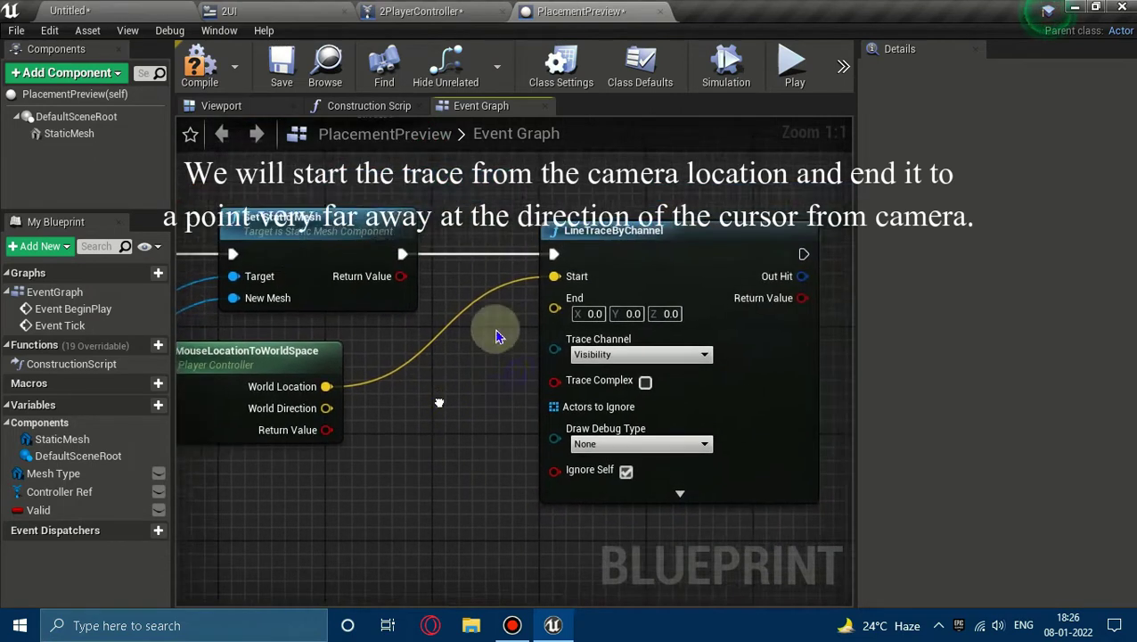
{"action": "left_click_drag", "start_coordinate": [615, 256], "coordinate": [709, 256]}
{"action": "left_click", "coordinate": [566, 386]}
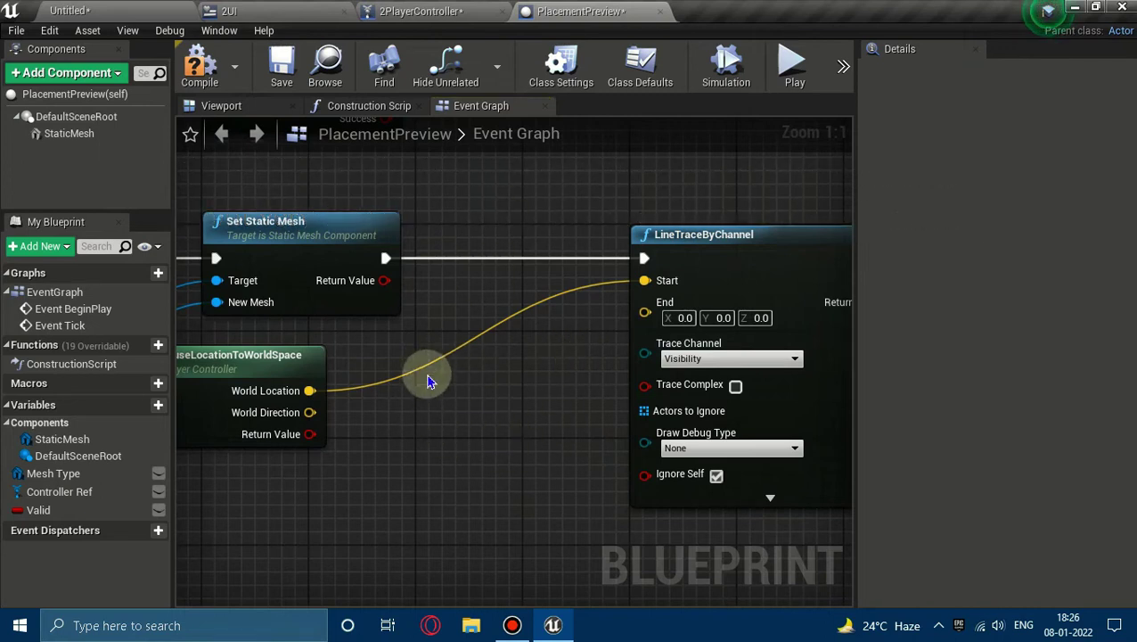
Step: Multiply World Direction by 10000 with a vector multiply node
{"action": "right_click_drag", "start_coordinate": [428, 381], "coordinate": [554, 361]}
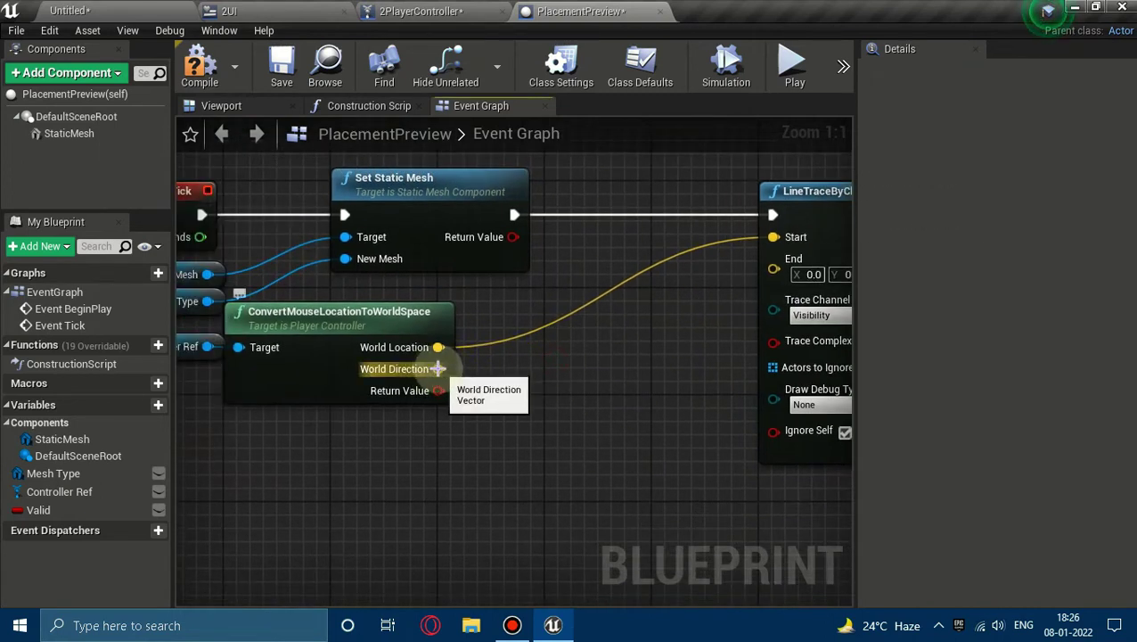
{"action": "left_click_drag", "start_coordinate": [438, 368], "coordinate": [523, 375]}
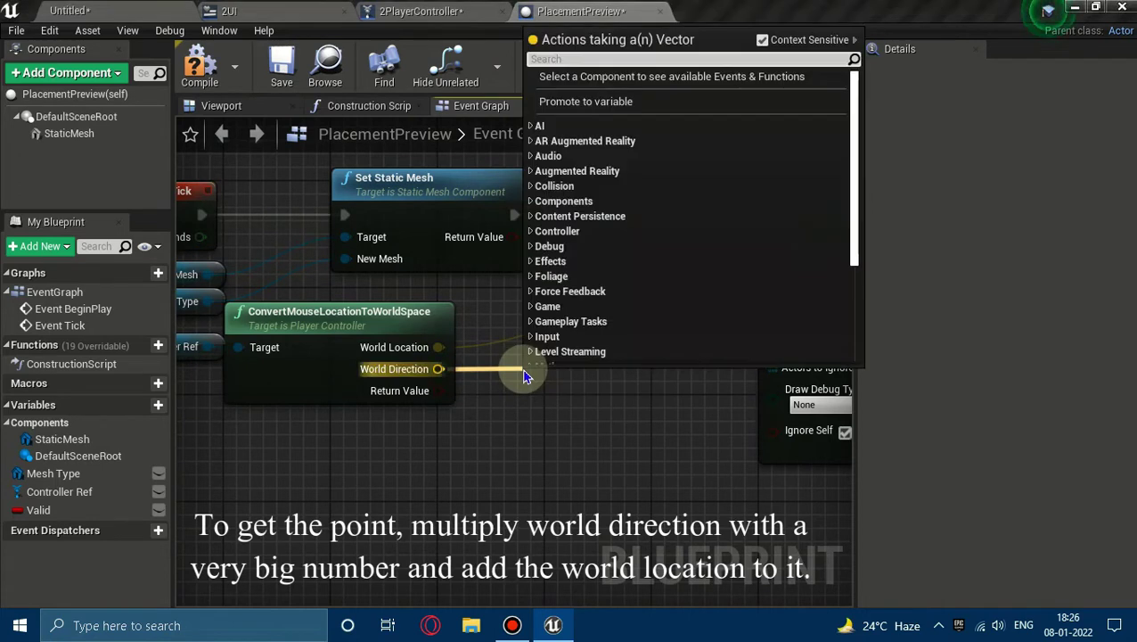
{"action": "type", "text": "*"}
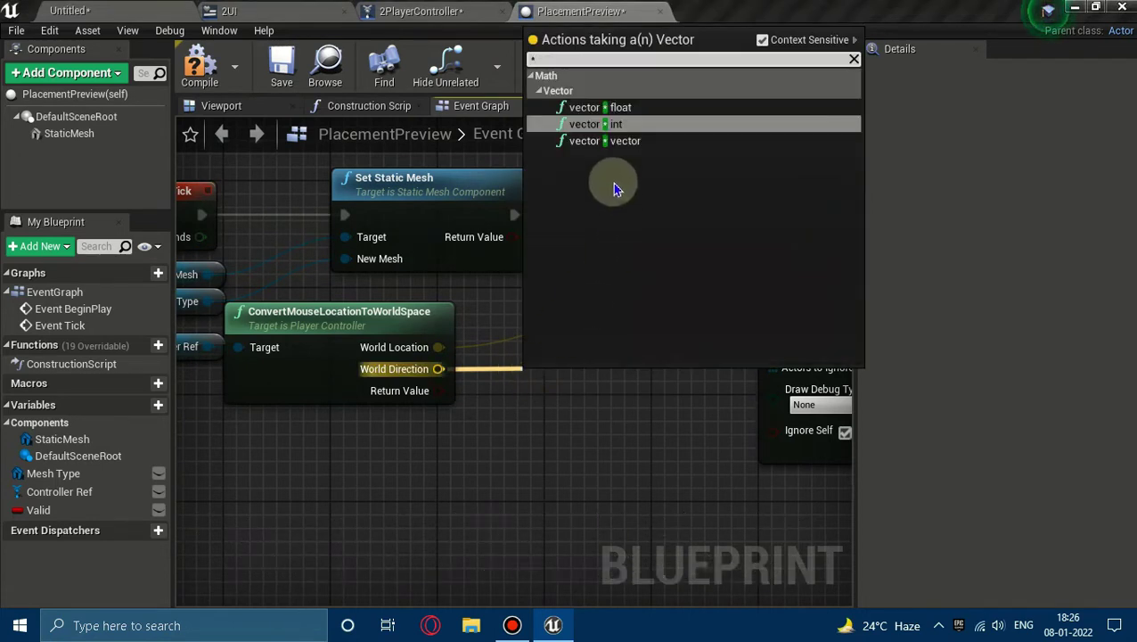
{"action": "key", "text": "Return"}
{"action": "type", "text": "10000"}
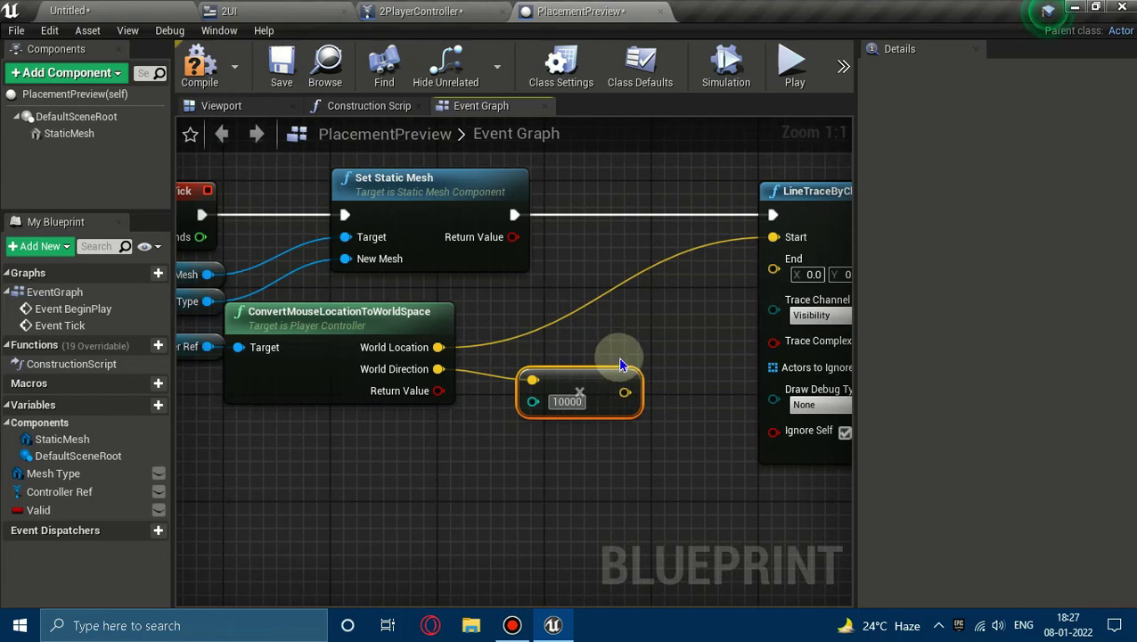
{"action": "left_click_drag", "start_coordinate": [545, 375], "coordinate": [546, 365]}
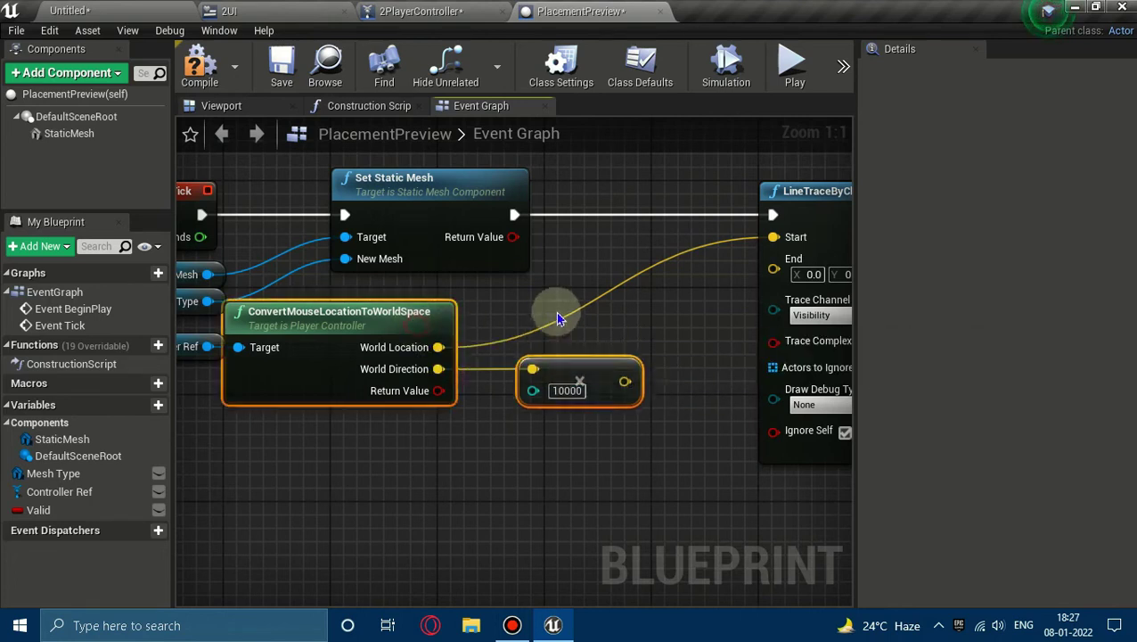
{"action": "left_click", "coordinate": [580, 370]}
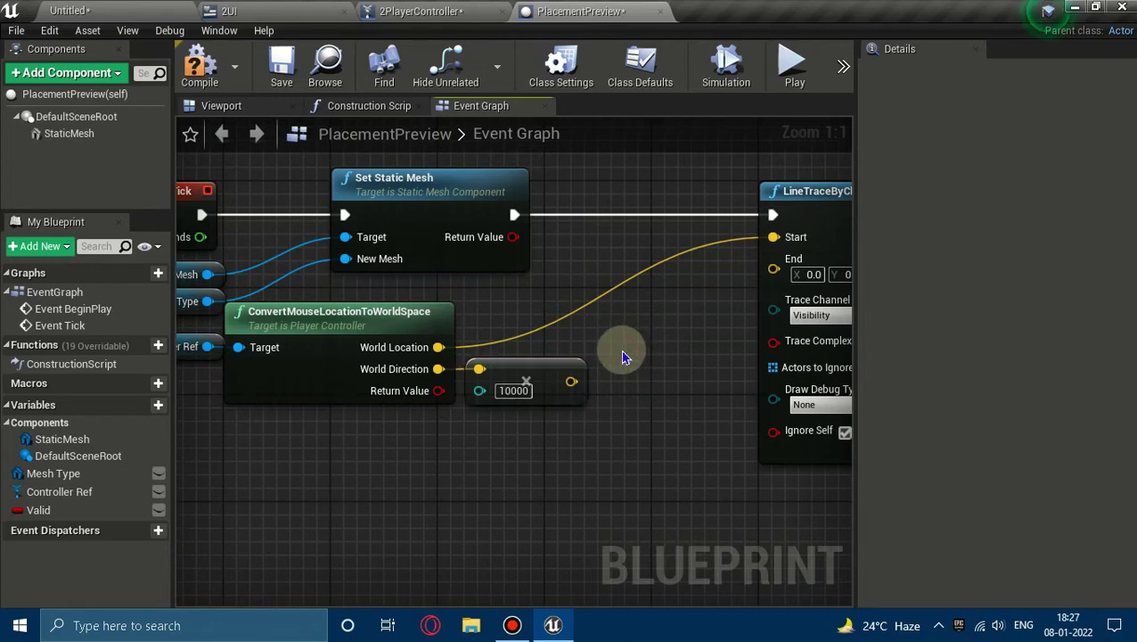
Step: Add World Location to the product with a vector + vector node and wire the sum into End
{"action": "left_click_drag", "start_coordinate": [439, 347], "coordinate": [601, 359]}
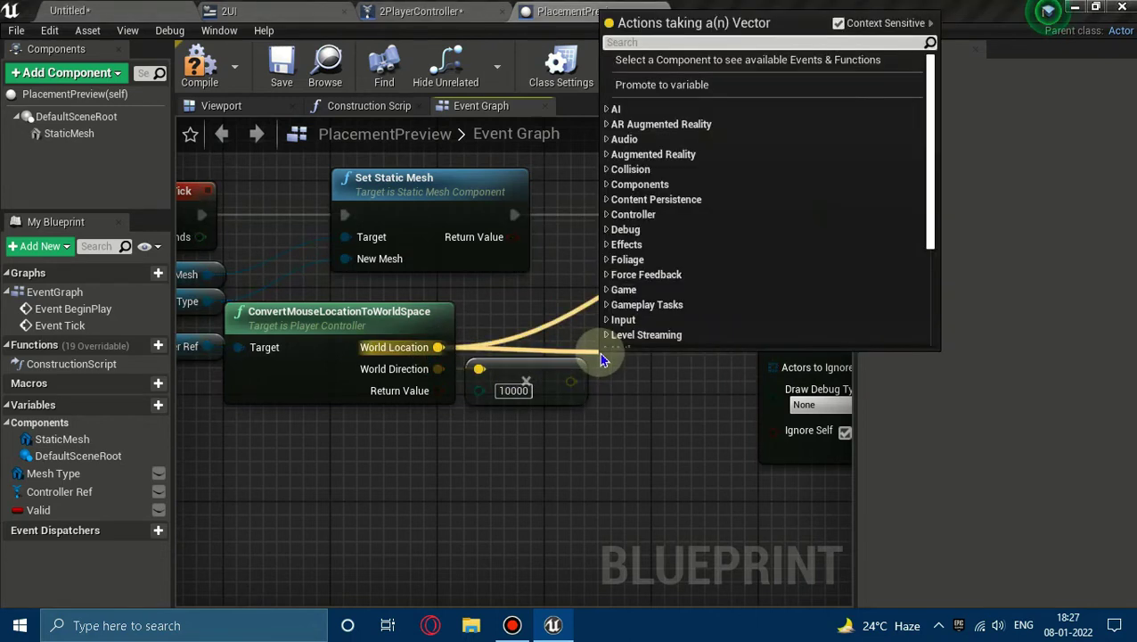
{"action": "type", "text": "+"}
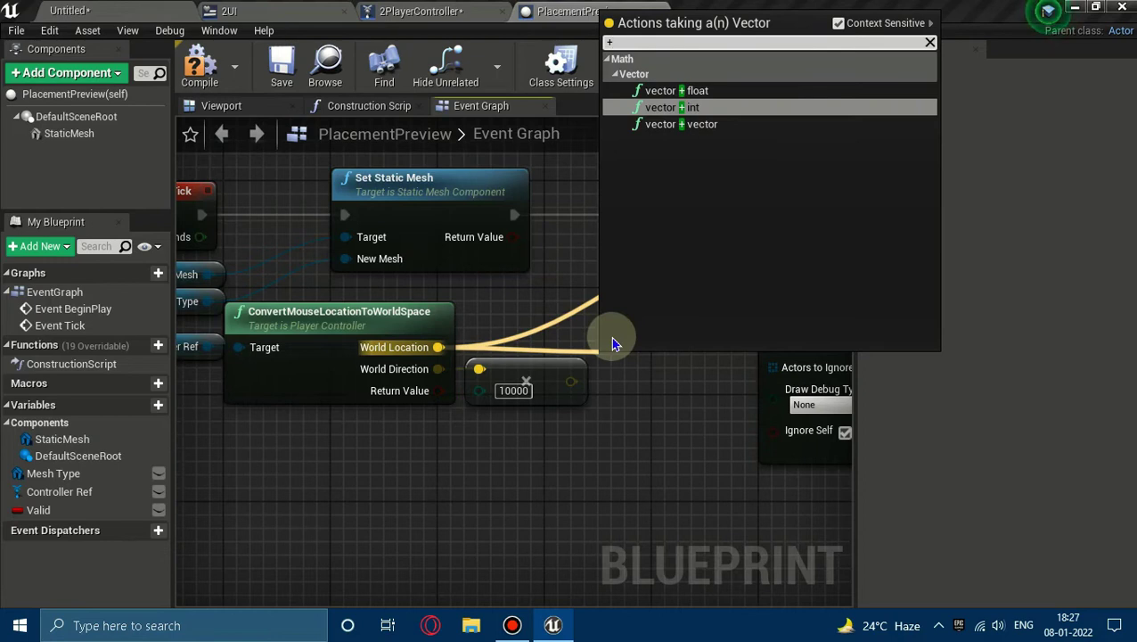
{"action": "key", "text": "Down"}
{"action": "key", "text": "Return"}
{"action": "left_click_drag", "start_coordinate": [570, 381], "coordinate": [615, 391]}
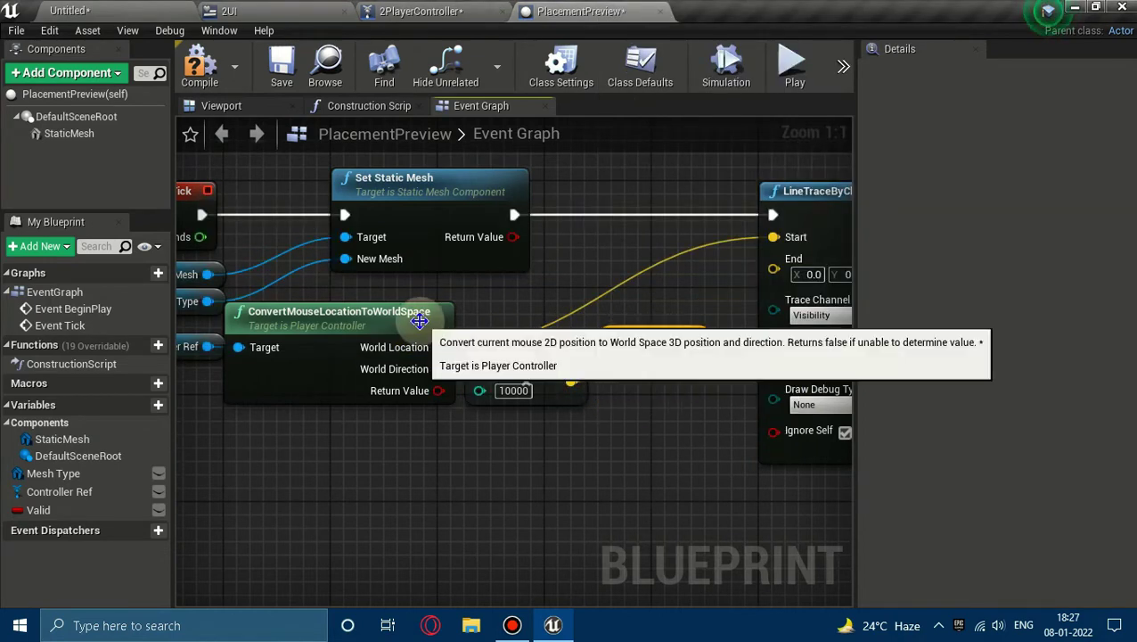
{"action": "left_click_drag", "start_coordinate": [438, 347], "coordinate": [613, 348]}
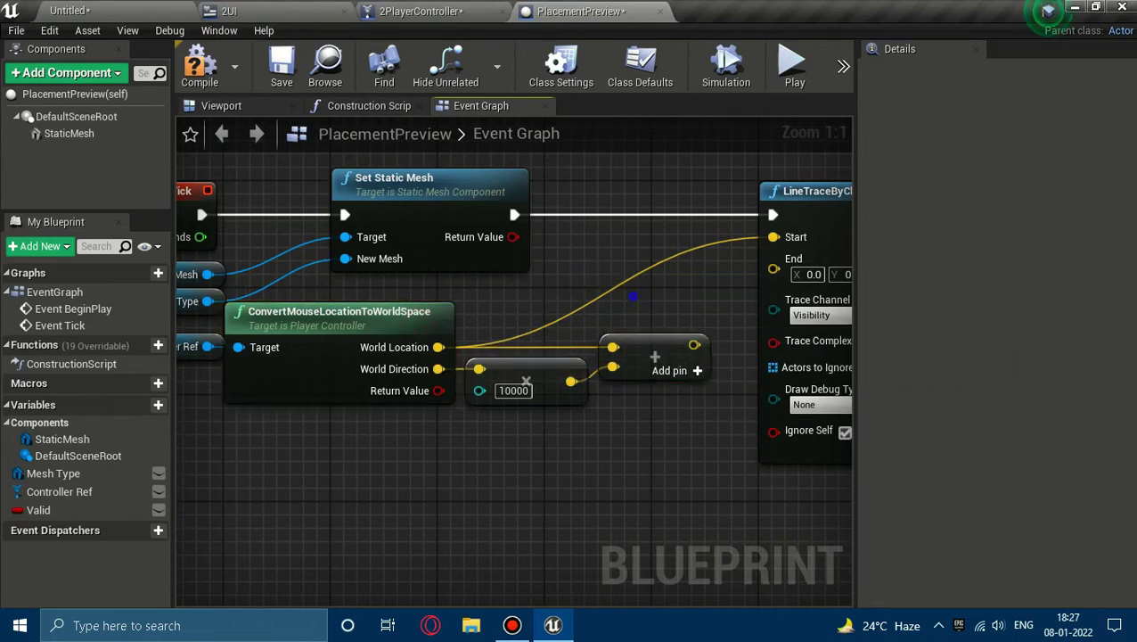
{"action": "right_click_drag", "start_coordinate": [696, 344], "coordinate": [552, 361]}
{"action": "left_click_drag", "start_coordinate": [553, 363], "coordinate": [630, 286]}
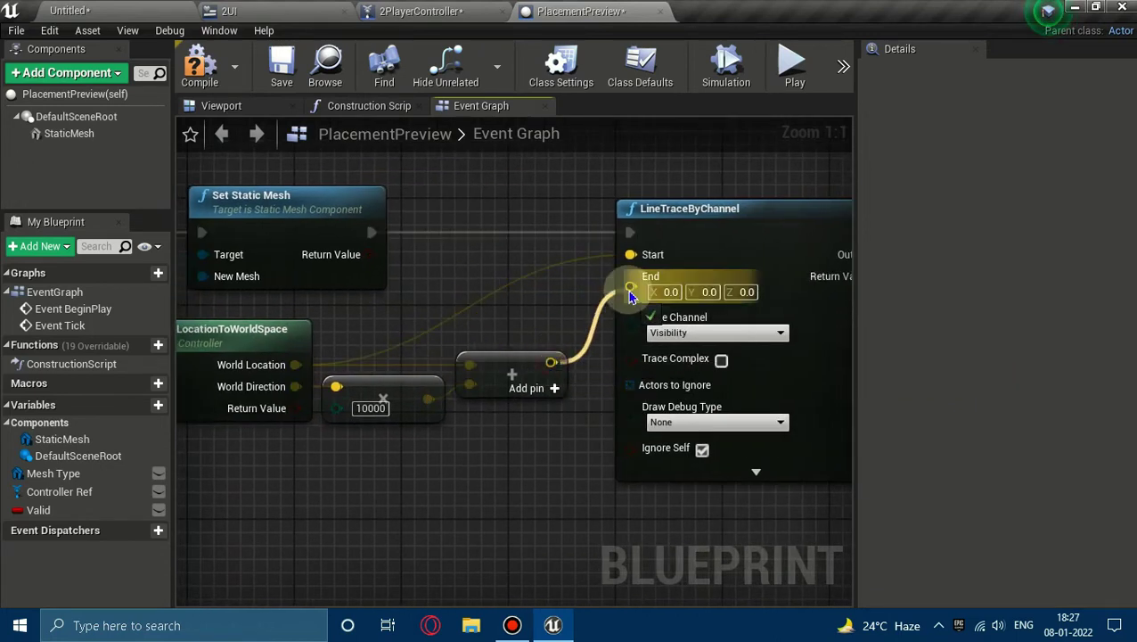
{"action": "right_click_drag", "start_coordinate": [713, 329], "coordinate": [437, 332]}
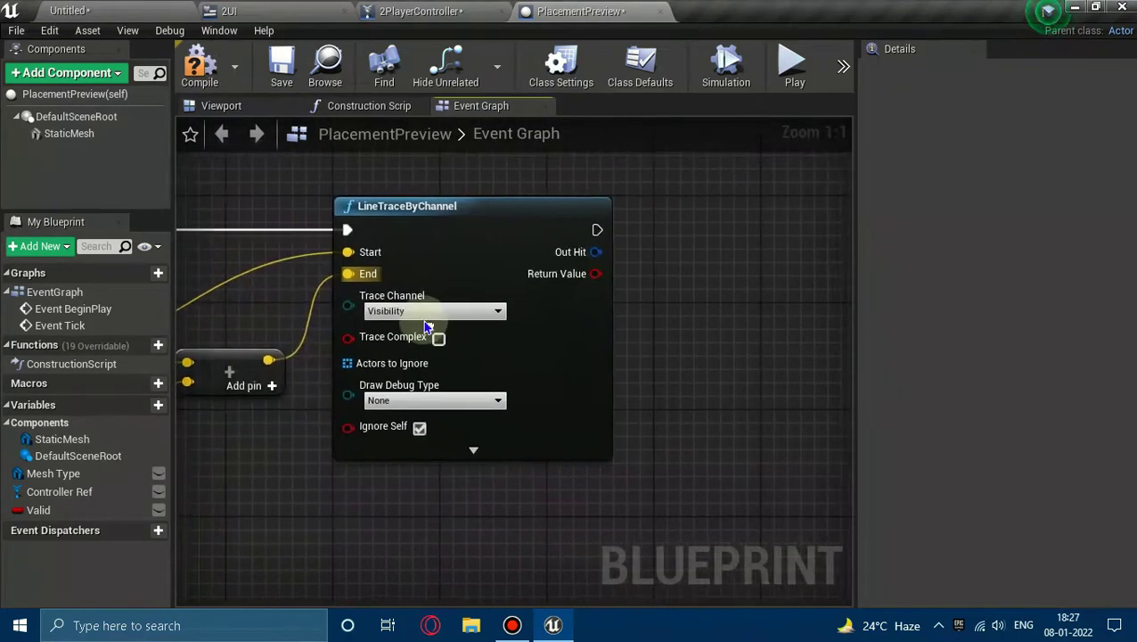
{"action": "right_click_drag", "start_coordinate": [617, 300], "coordinate": [632, 300]}
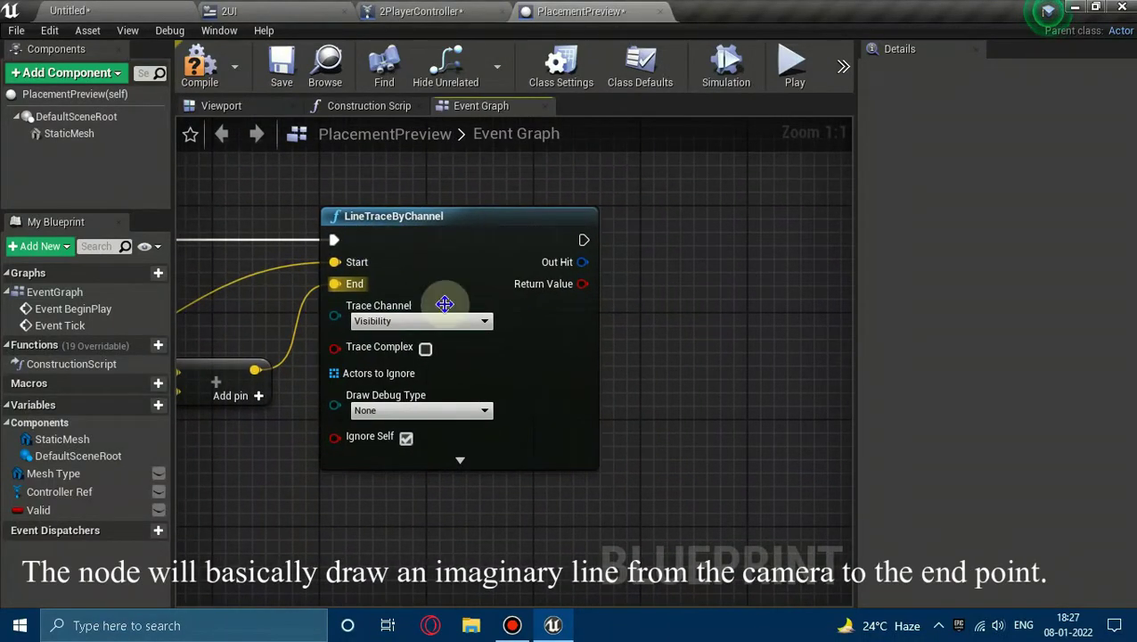
Step: Split the Out Hit pin and feed Out Hit Location into a new SetActorLocation node
{"action": "right_click", "coordinate": [582, 262]}
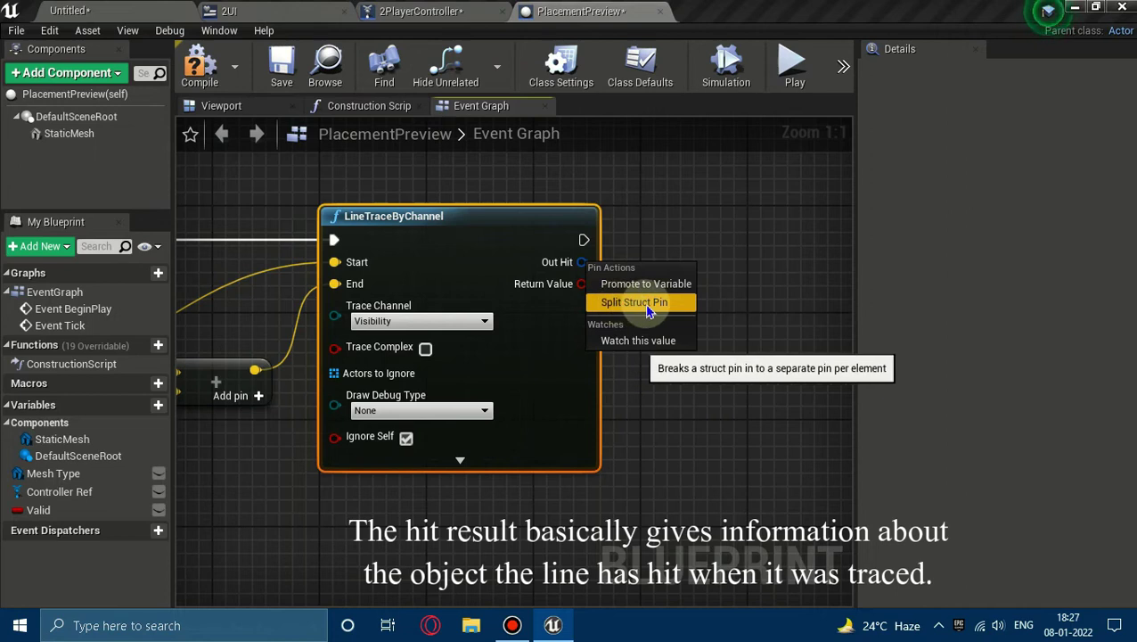
{"action": "left_click", "coordinate": [635, 302]}
{"action": "right_click_drag", "start_coordinate": [729, 366], "coordinate": [626, 366]}
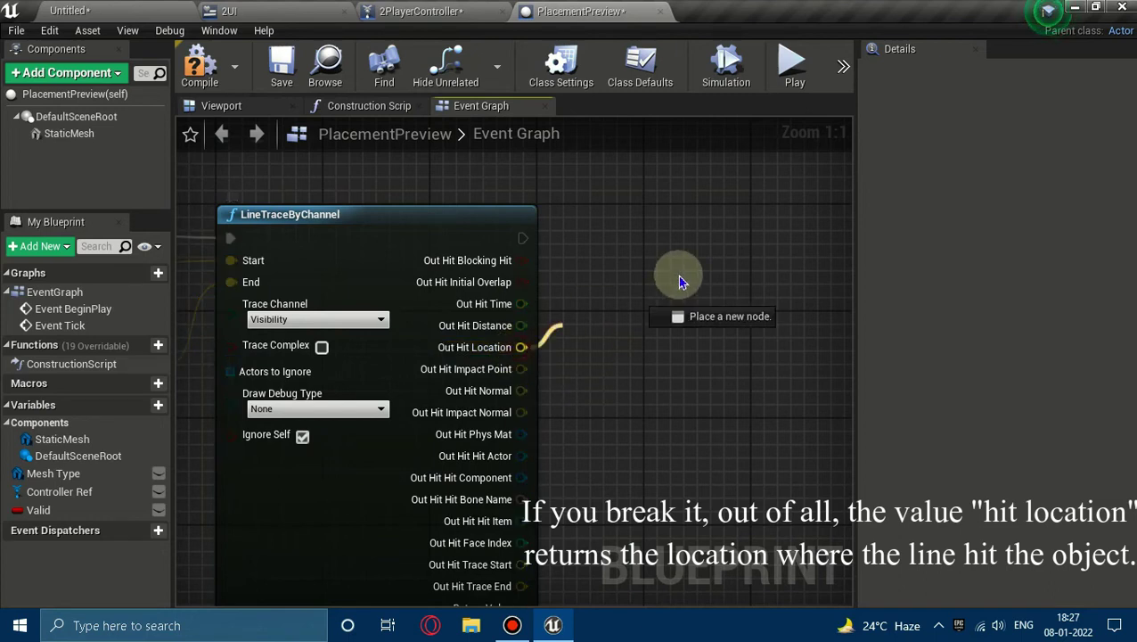
{"action": "left_click_drag", "start_coordinate": [518, 347], "coordinate": [696, 271]}
{"action": "type", "text": "set a"}
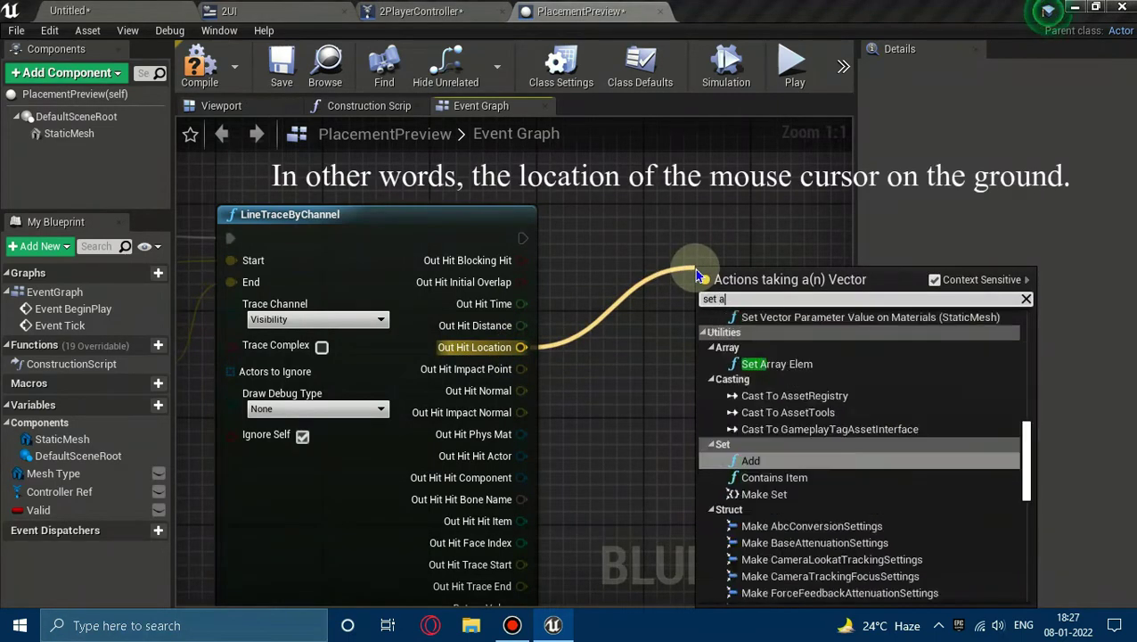
{"action": "type", "text": "ctor loca"}
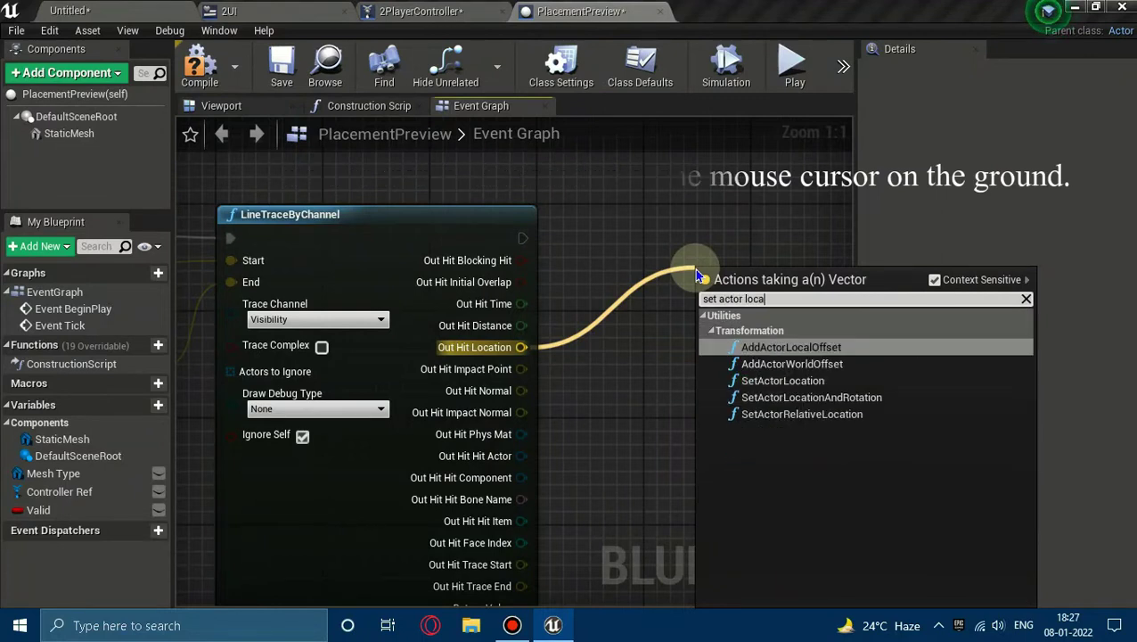
{"action": "left_click", "coordinate": [772, 390]}
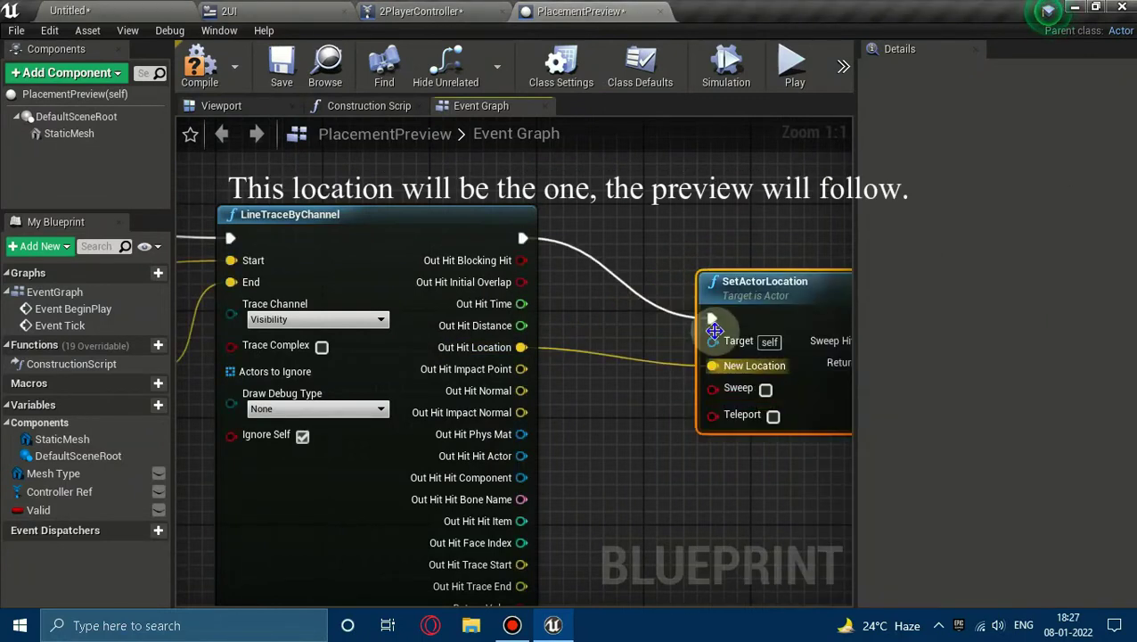
{"action": "left_click_drag", "start_coordinate": [754, 299], "coordinate": [700, 229]}
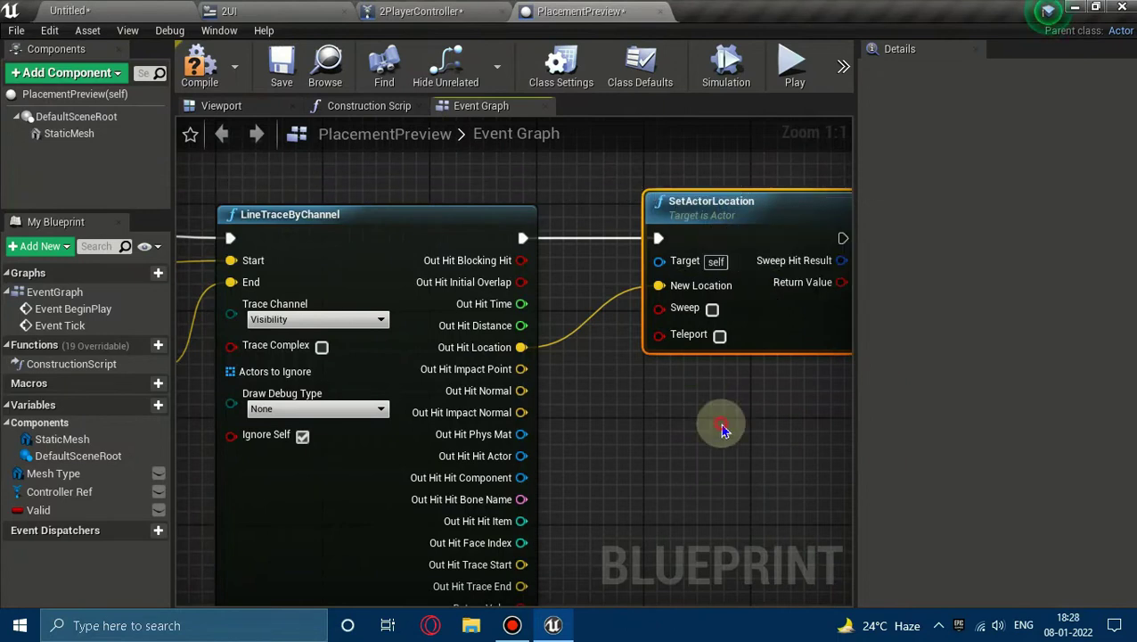
{"action": "left_click", "coordinate": [723, 426]}
Step: Save the blueprint, add a reroute point on the execution wire, and compile
{"action": "left_click", "coordinate": [276, 73]}
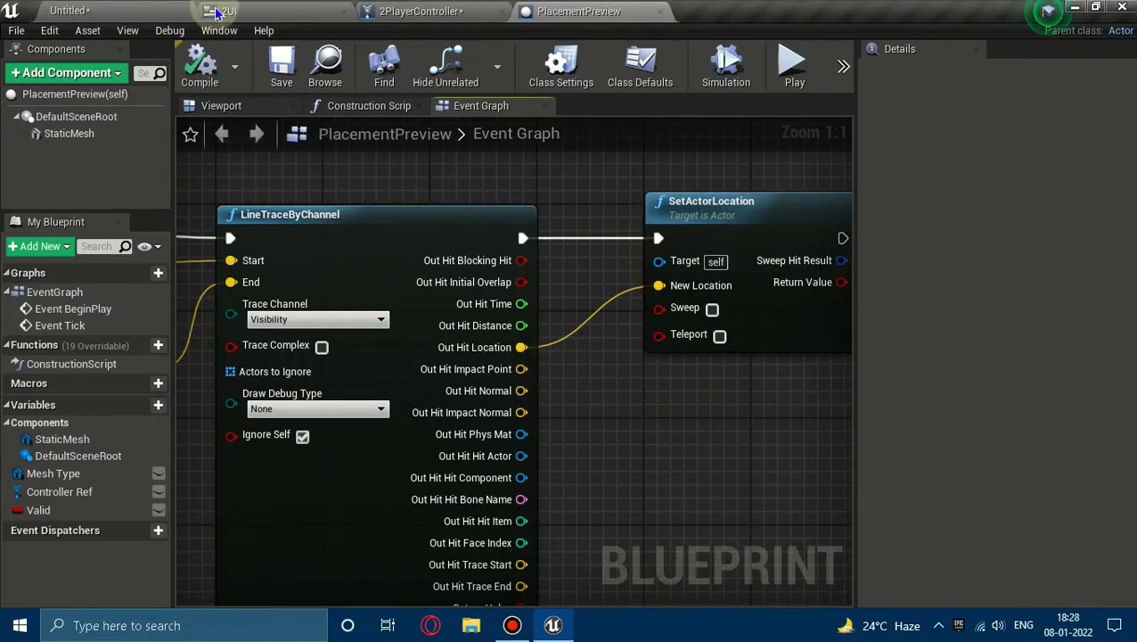
{"action": "right_click_drag", "start_coordinate": [249, 355], "coordinate": [559, 281]}
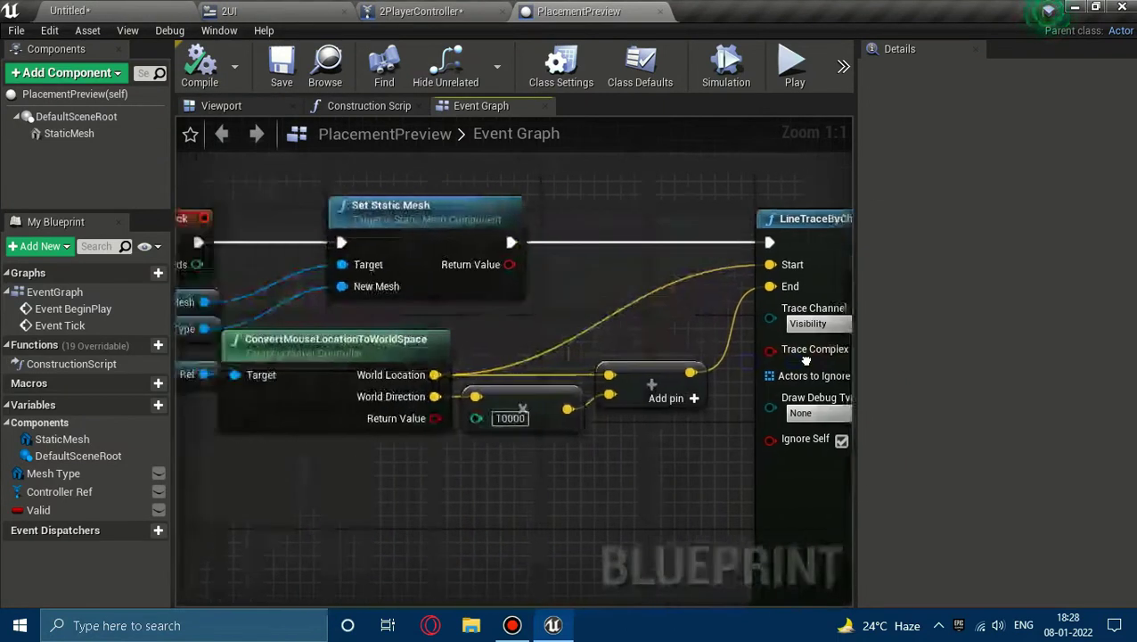
{"action": "double_click", "coordinate": [562, 255]}
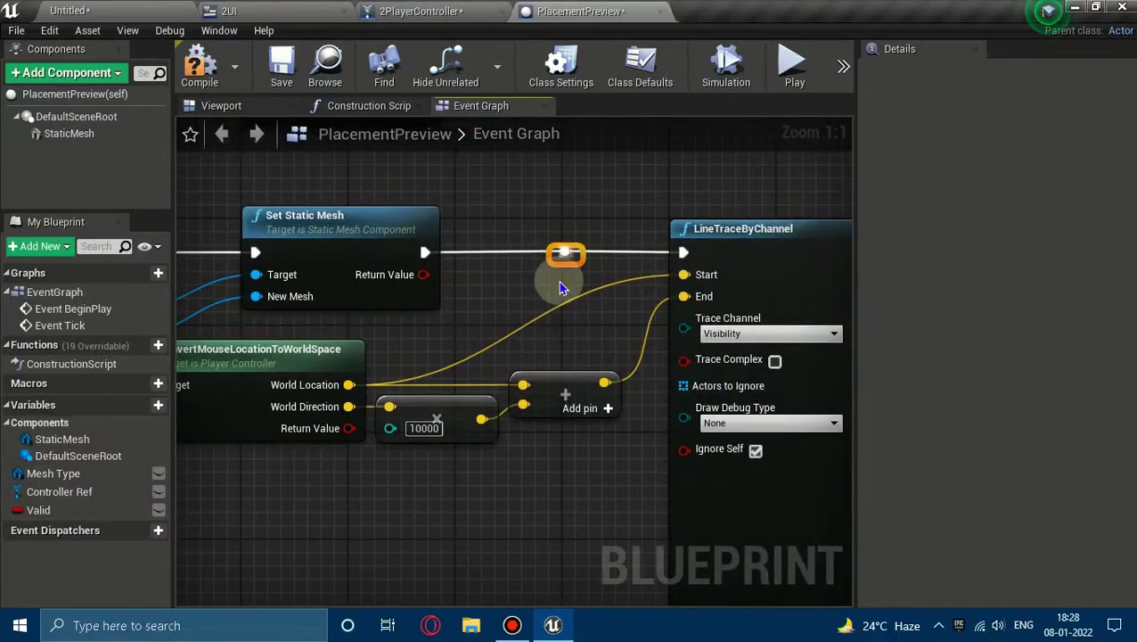
{"action": "left_click", "coordinate": [200, 80]}
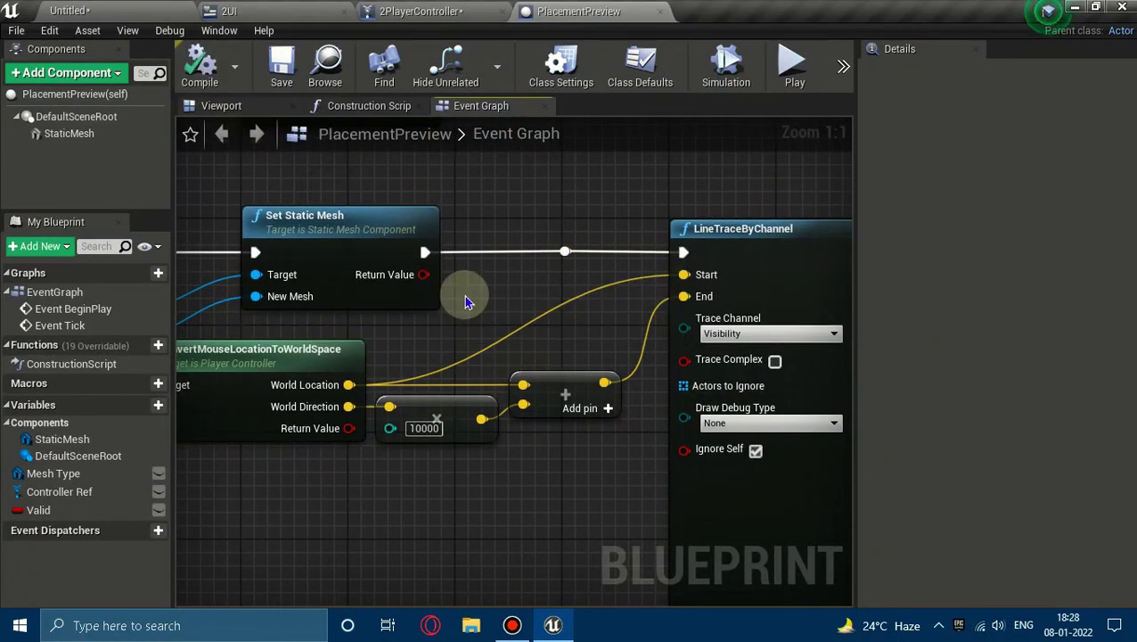
{"action": "left_click", "coordinate": [145, 9]}
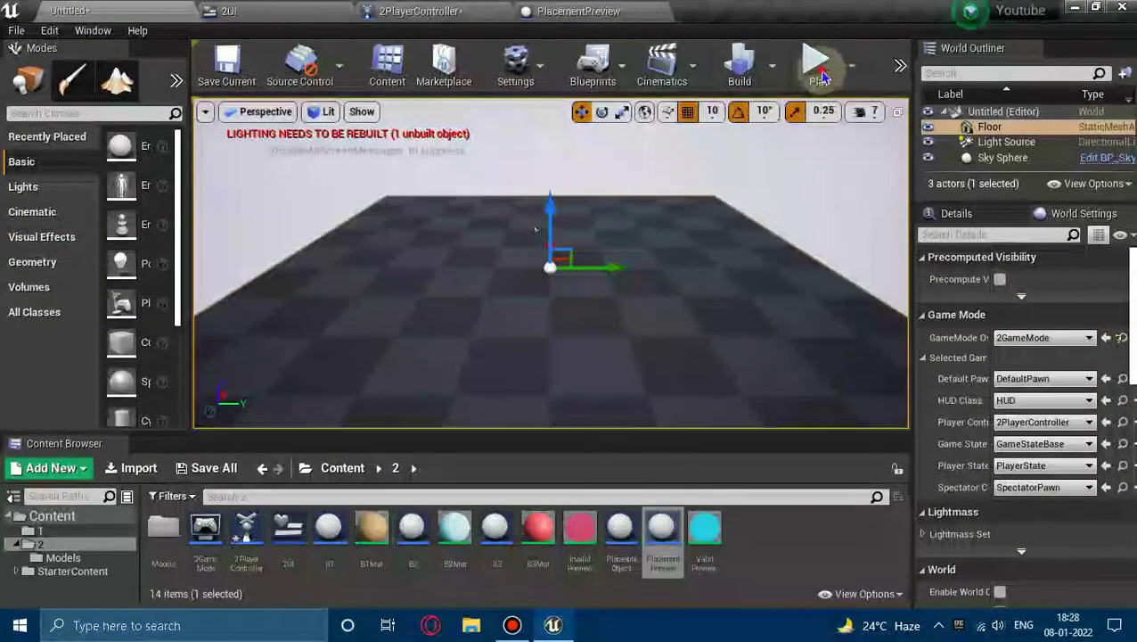
Step: Play the level, spawn previews for Obj 1, 2 and 3, stop, and reopen PlacementPreview
{"action": "left_click", "coordinate": [820, 67]}
{"action": "left_click", "coordinate": [399, 404]}
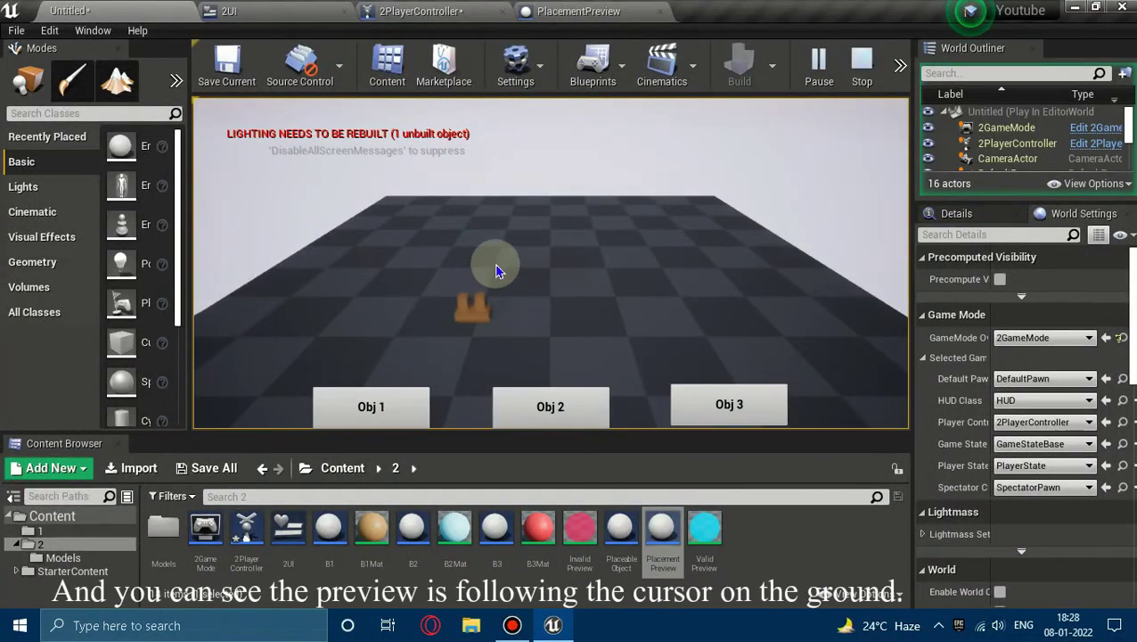
{"action": "left_click", "coordinate": [577, 406]}
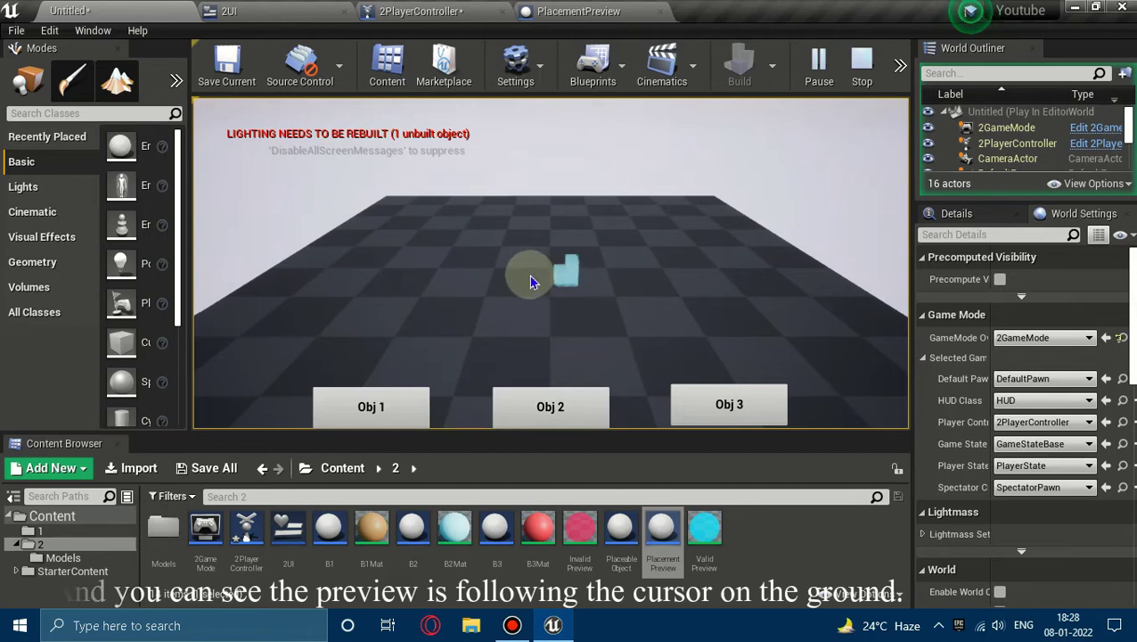
{"action": "left_click", "coordinate": [697, 407]}
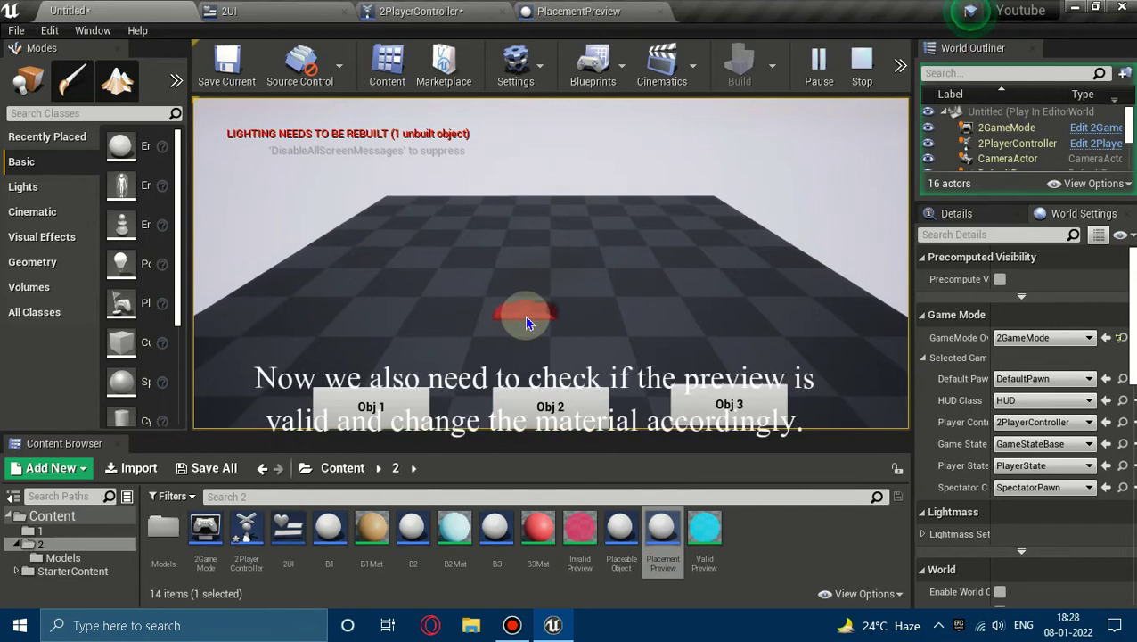
{"action": "key", "text": "Escape"}
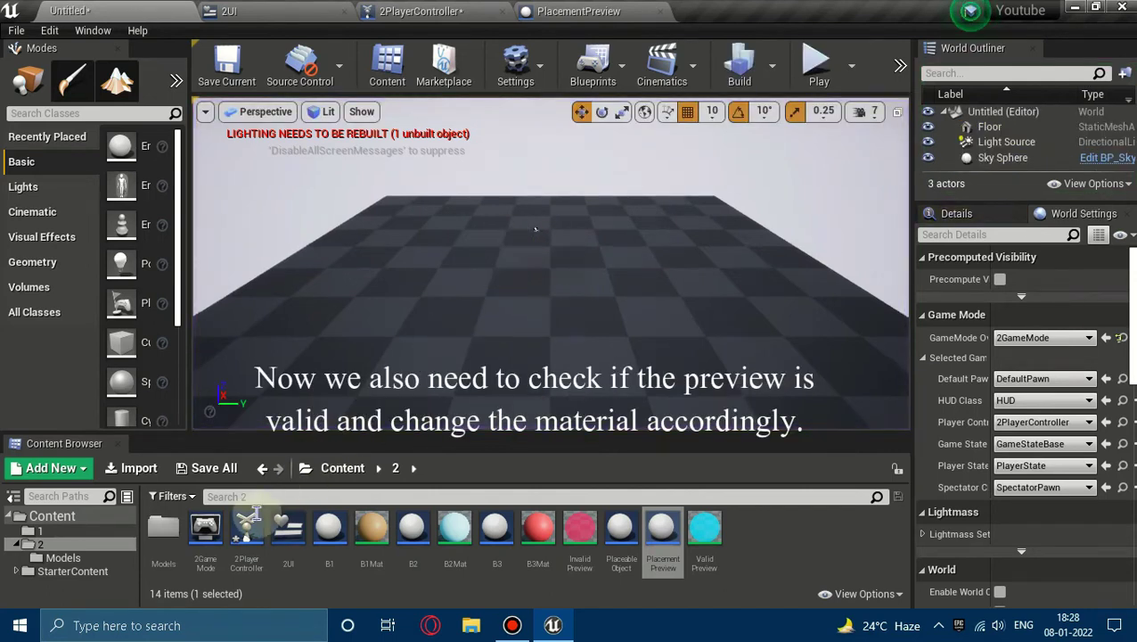
{"action": "mouse_move", "coordinate": [718, 536]}
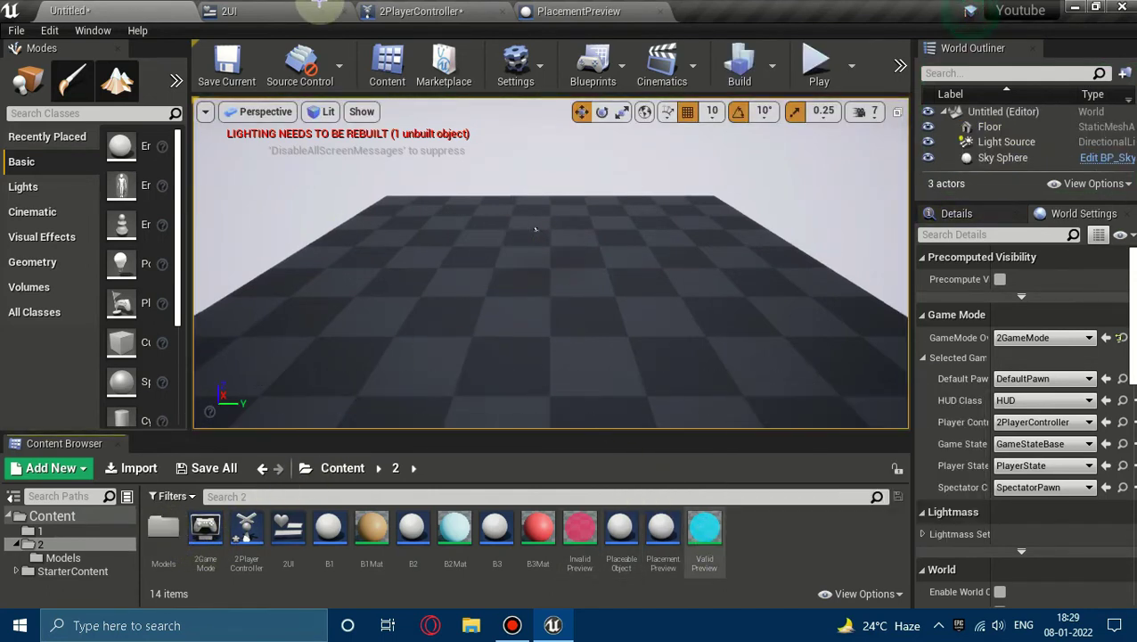
{"action": "left_click", "coordinate": [580, 11]}
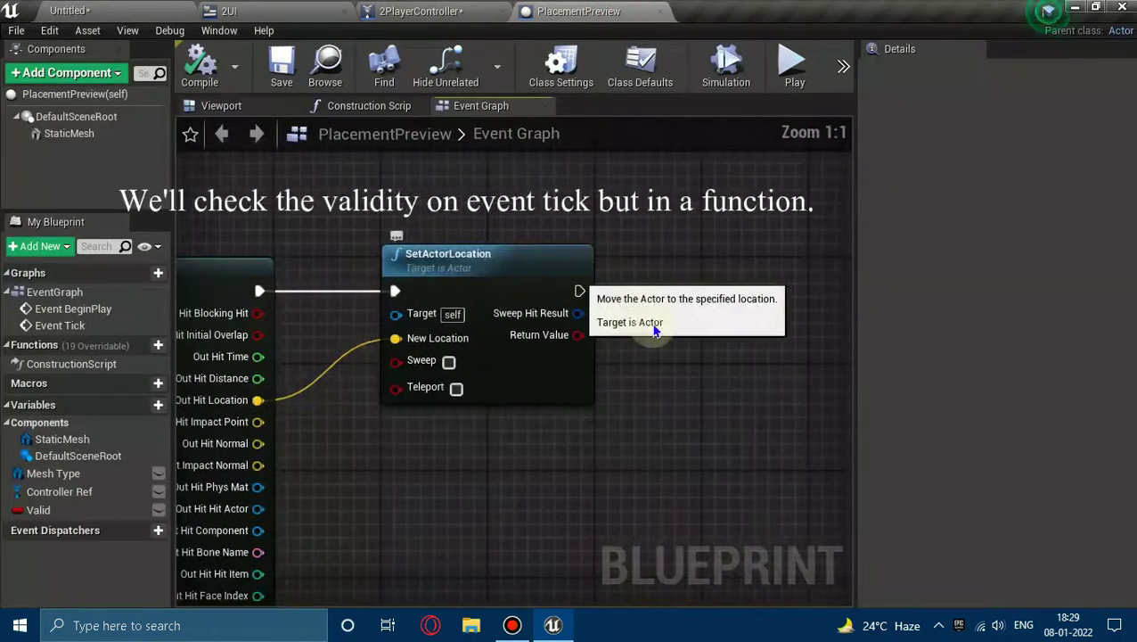
Step: Create a new function named Update Collision in the blueprint
{"action": "left_click", "coordinate": [153, 350]}
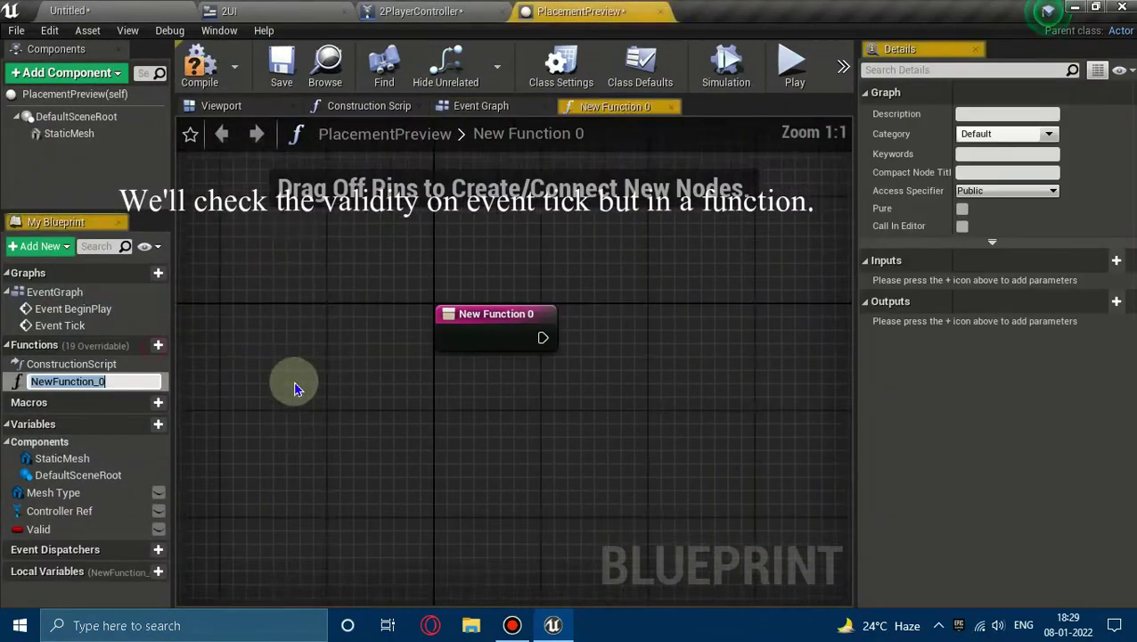
{"action": "type", "text": "Update"}
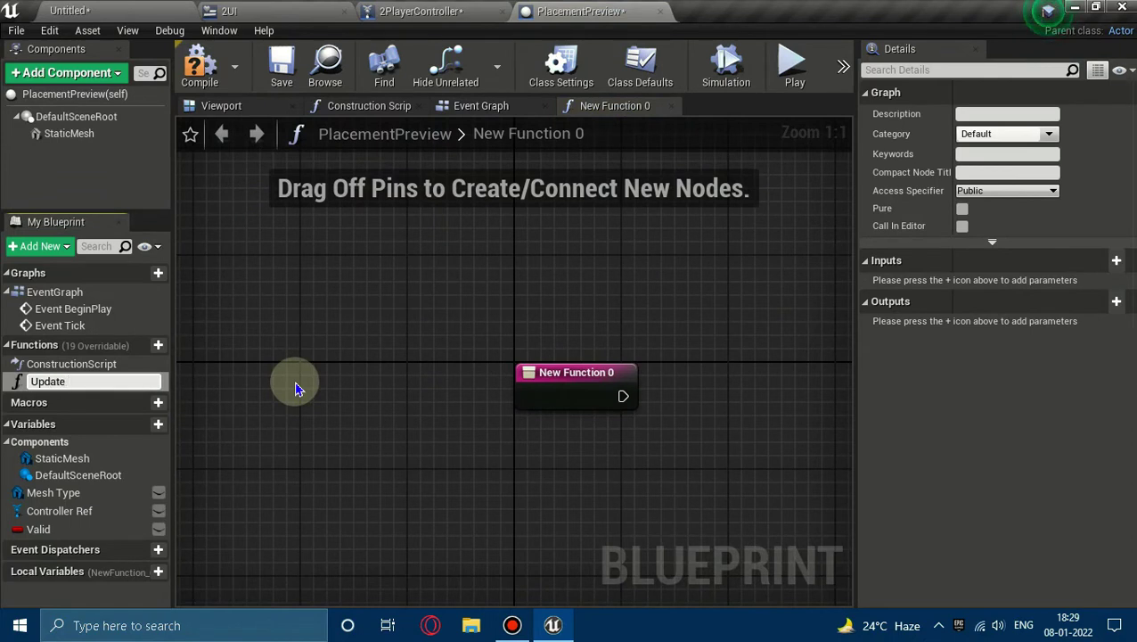
{"action": "type", "text": "n"}
{"action": "key", "text": "Return"}
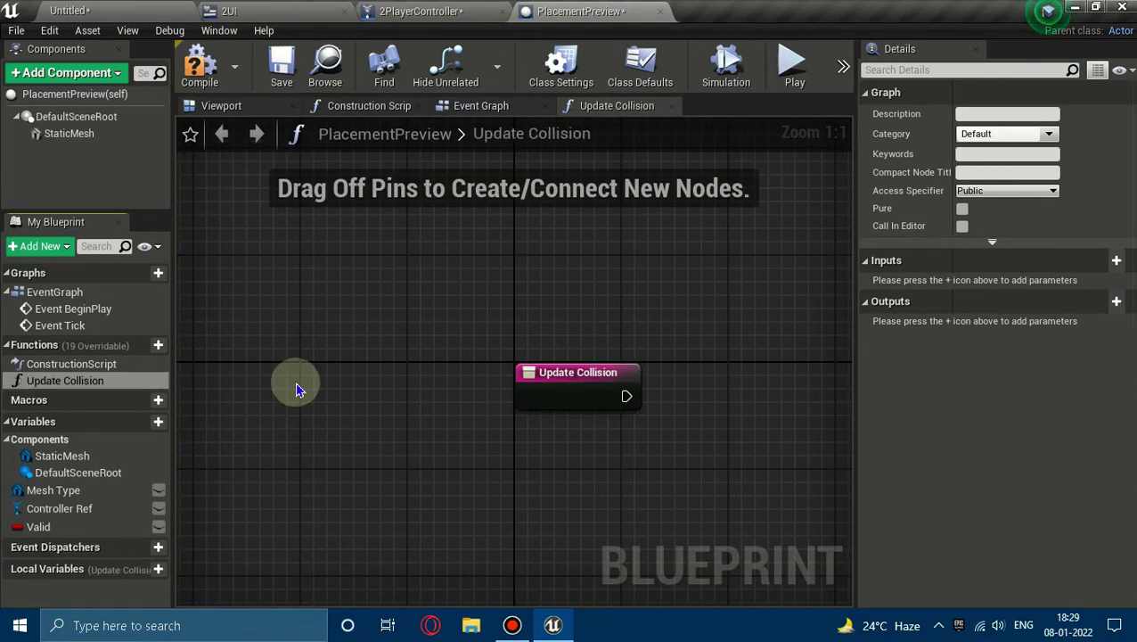
{"action": "right_click_drag", "start_coordinate": [313, 231], "coordinate": [304, 347]}
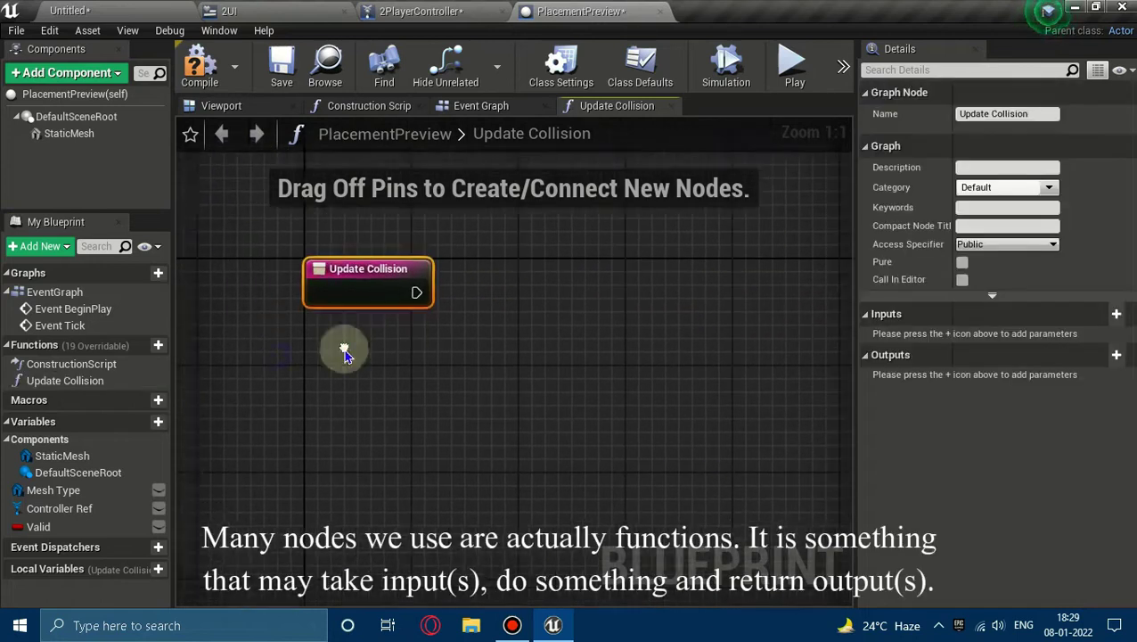
Step: Add a Get Overlapping Actors node to the Update Collision graph
{"action": "right_click", "coordinate": [304, 347]}
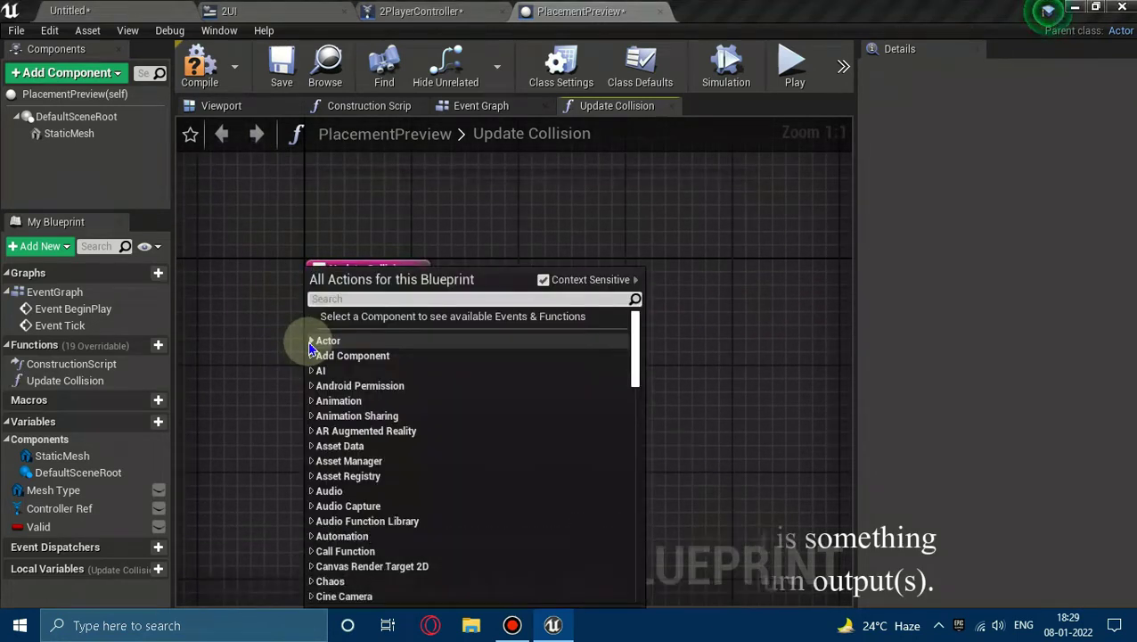
{"action": "type", "text": "get overla"}
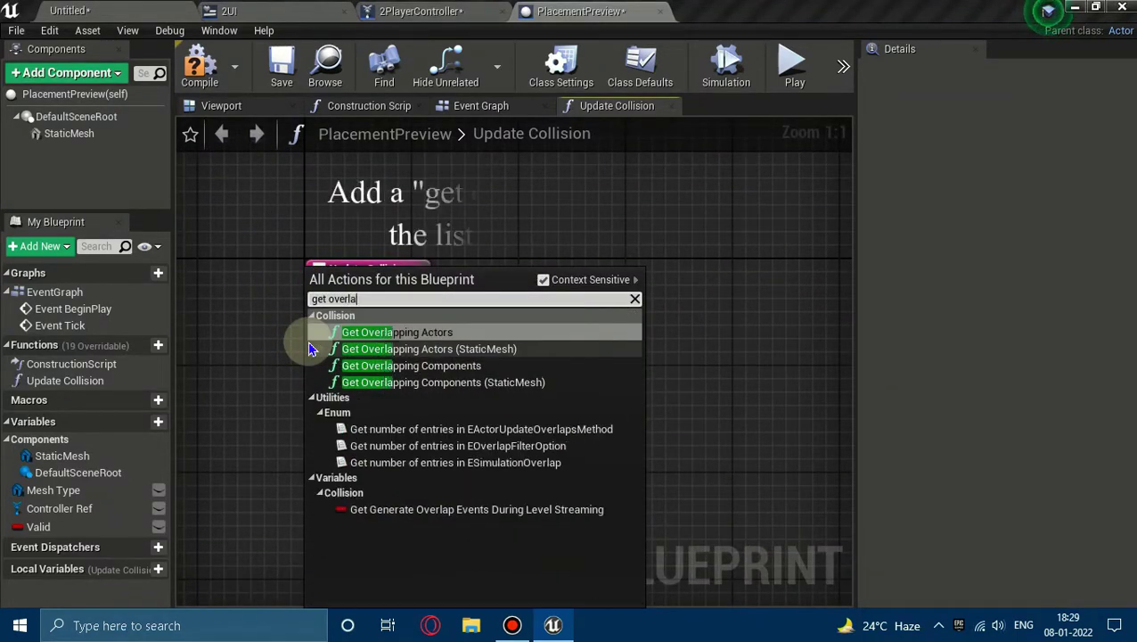
{"action": "type", "text": "pp"}
{"action": "key", "text": "Return"}
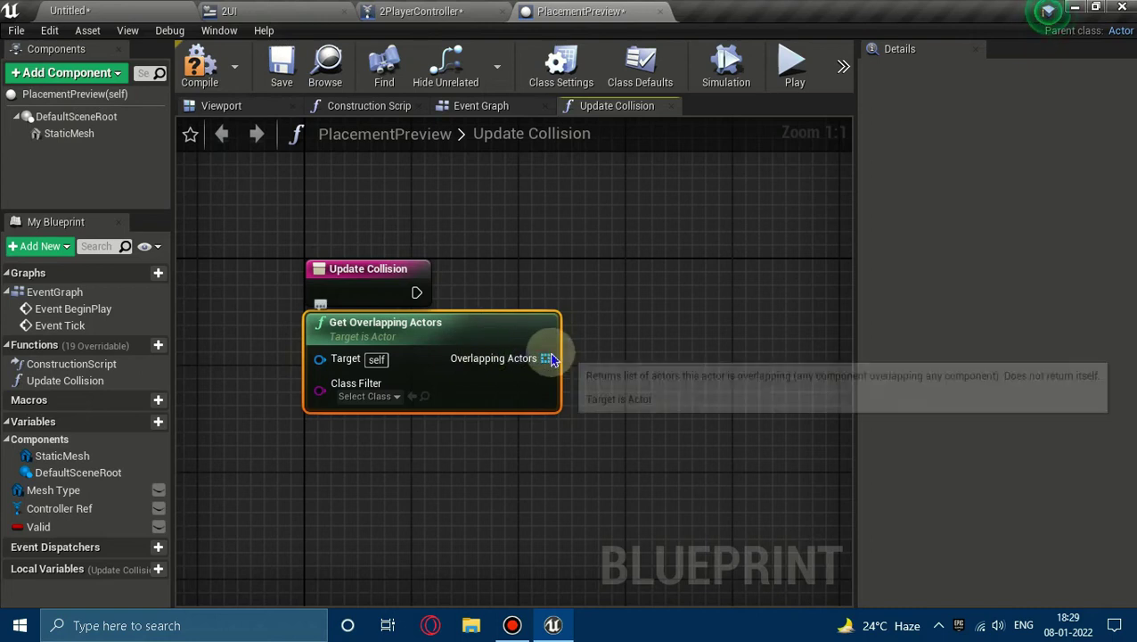
{"action": "mouse_move", "coordinate": [546, 358]}
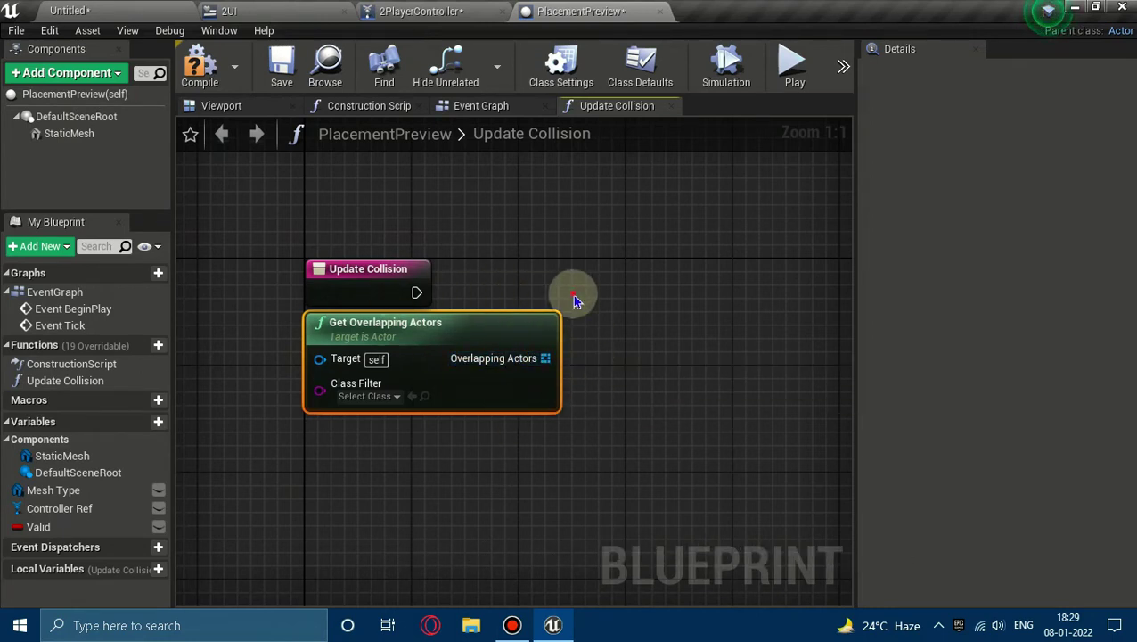
Step: Add a LENGTH node that counts the overlapping actors
{"action": "left_click_drag", "start_coordinate": [545, 358], "coordinate": [626, 360]}
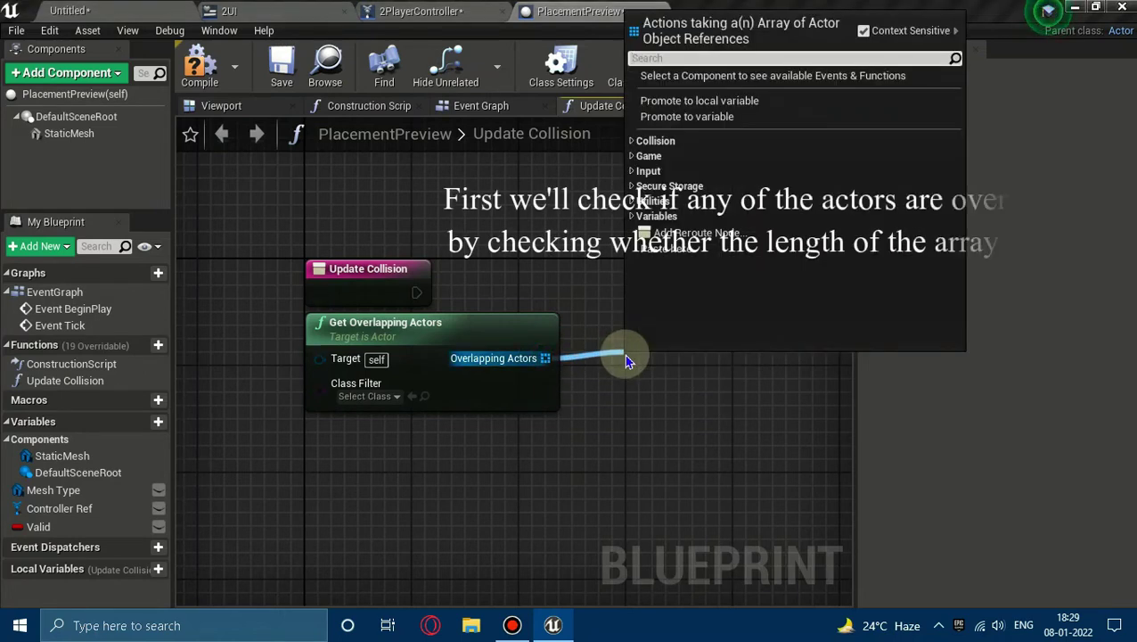
{"action": "type", "text": "leng"}
{"action": "key", "text": "Return"}
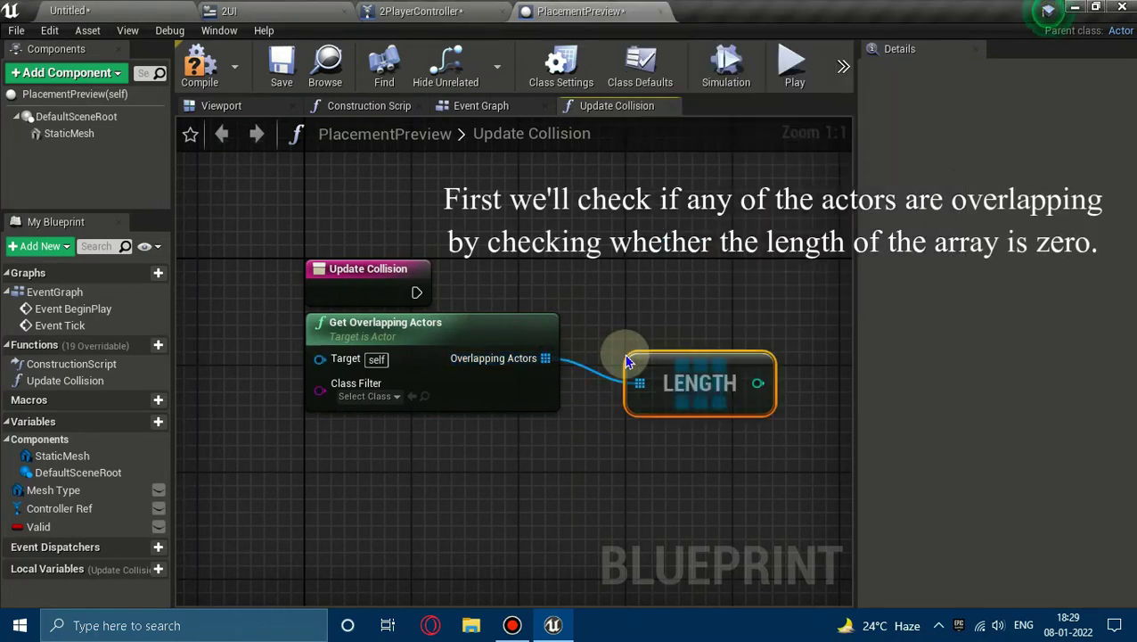
{"action": "left_click", "coordinate": [487, 321]}
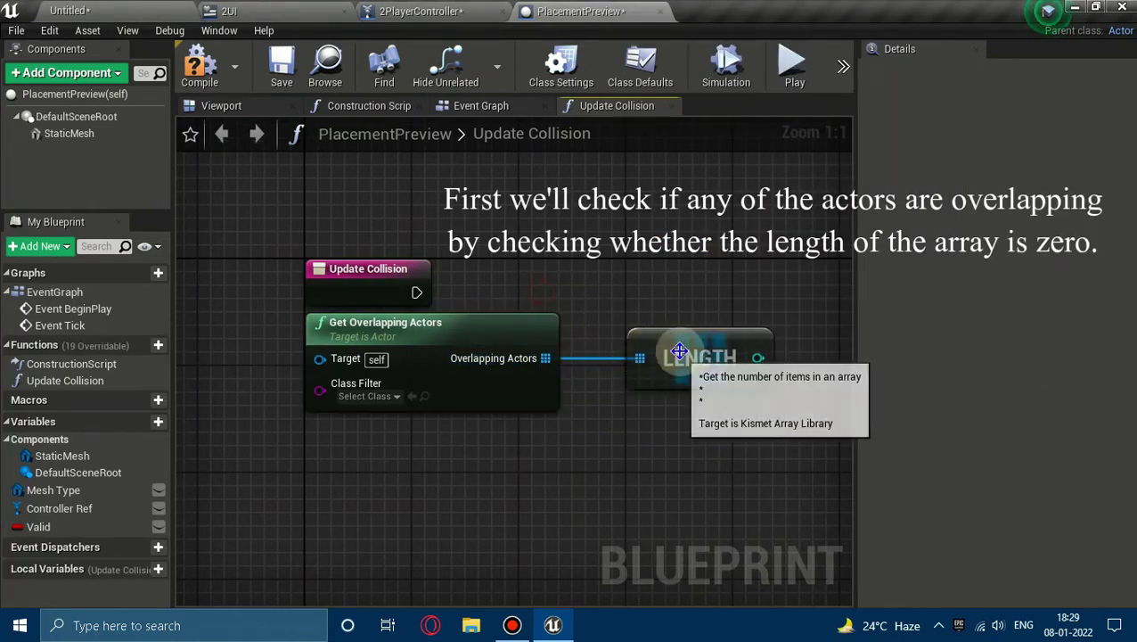
{"action": "left_click_drag", "start_coordinate": [740, 360], "coordinate": [699, 334]}
{"action": "right_click_drag", "start_coordinate": [718, 317], "coordinate": [609, 338]}
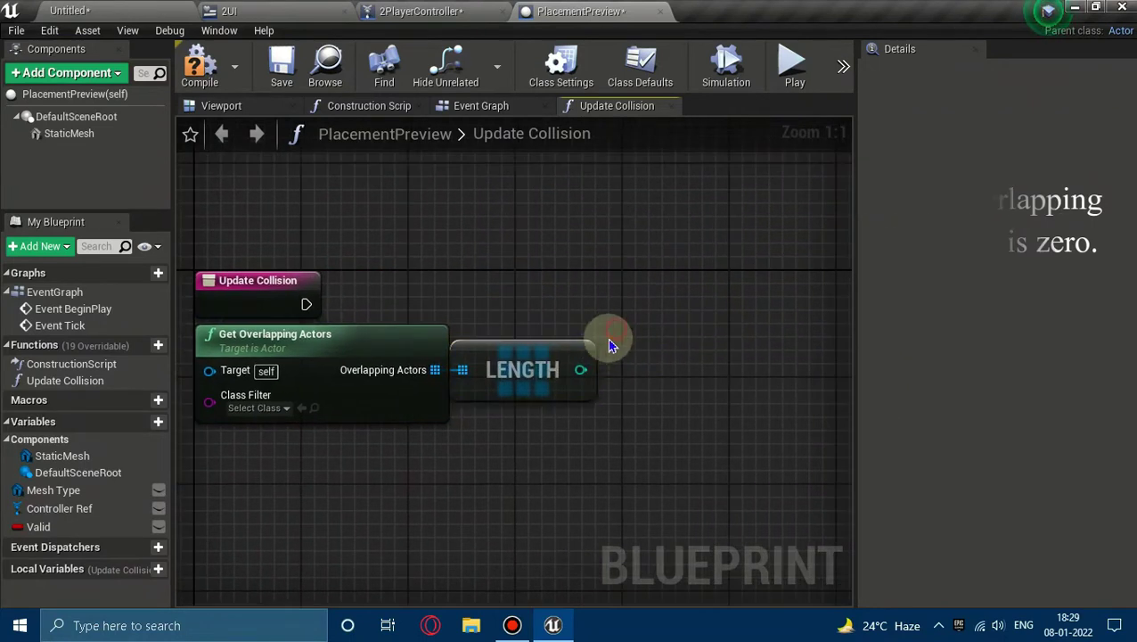
Step: Compare the LENGTH result with 0 using an integer Equal node
{"action": "left_click_drag", "start_coordinate": [580, 369], "coordinate": [610, 377]}
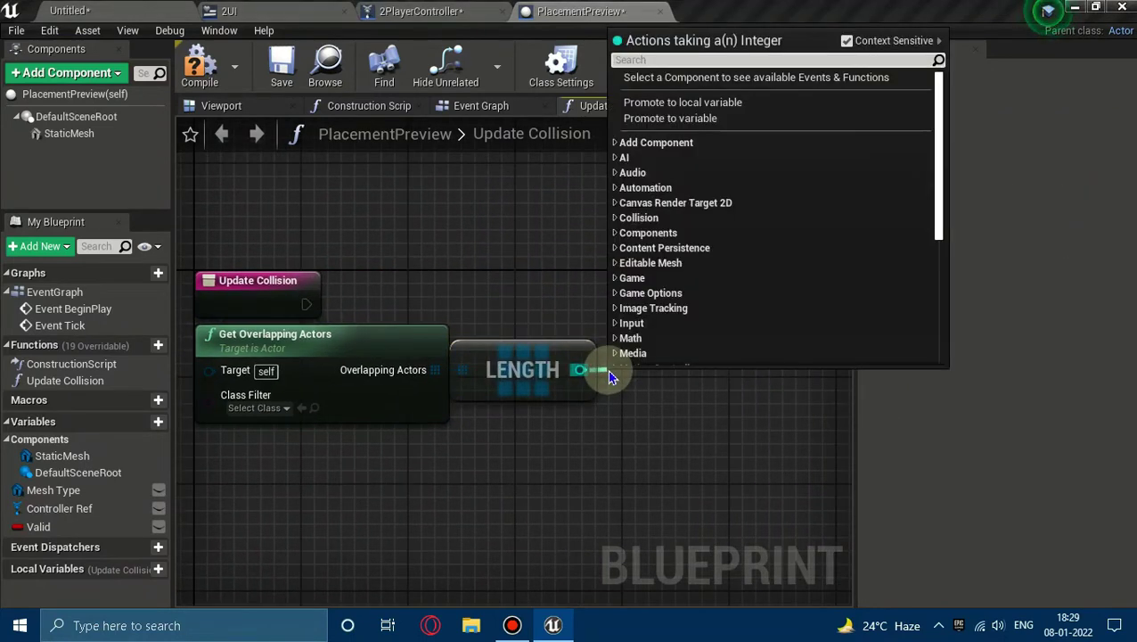
{"action": "type", "text": "equal"}
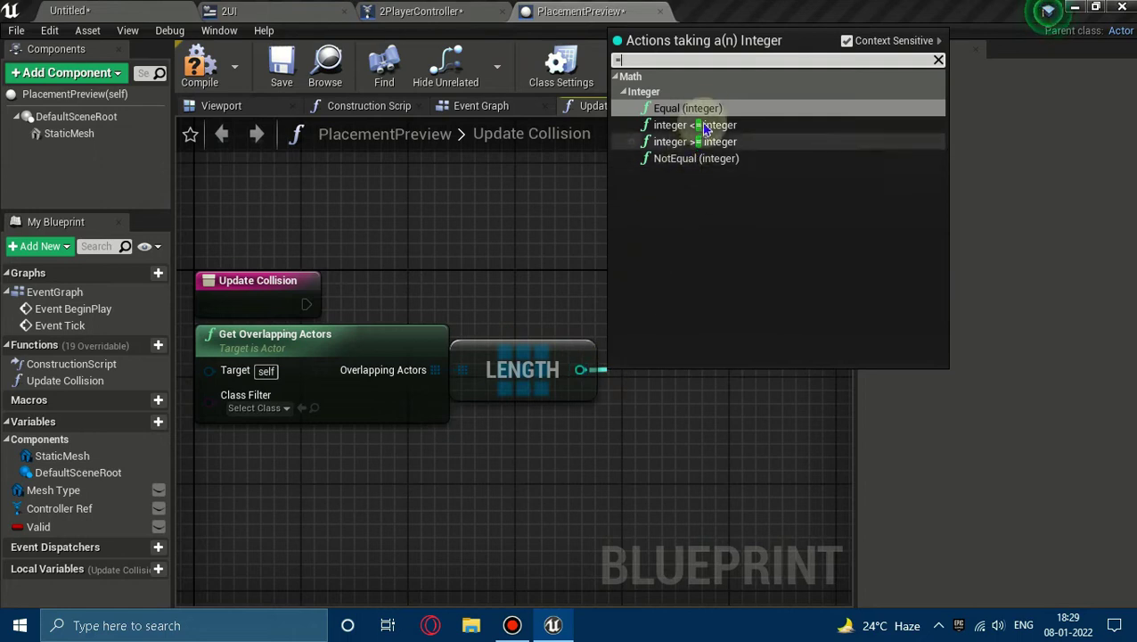
{"action": "left_click", "coordinate": [710, 109]}
{"action": "left_click_drag", "start_coordinate": [668, 381], "coordinate": [656, 375]}
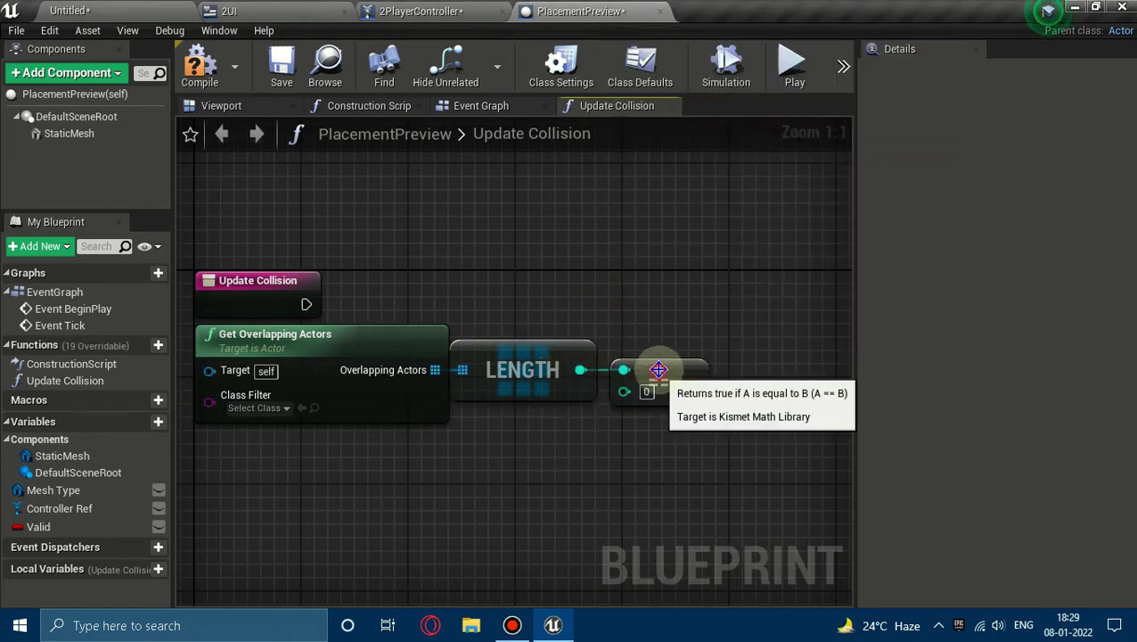
{"action": "right_click_drag", "start_coordinate": [749, 343], "coordinate": [671, 352]}
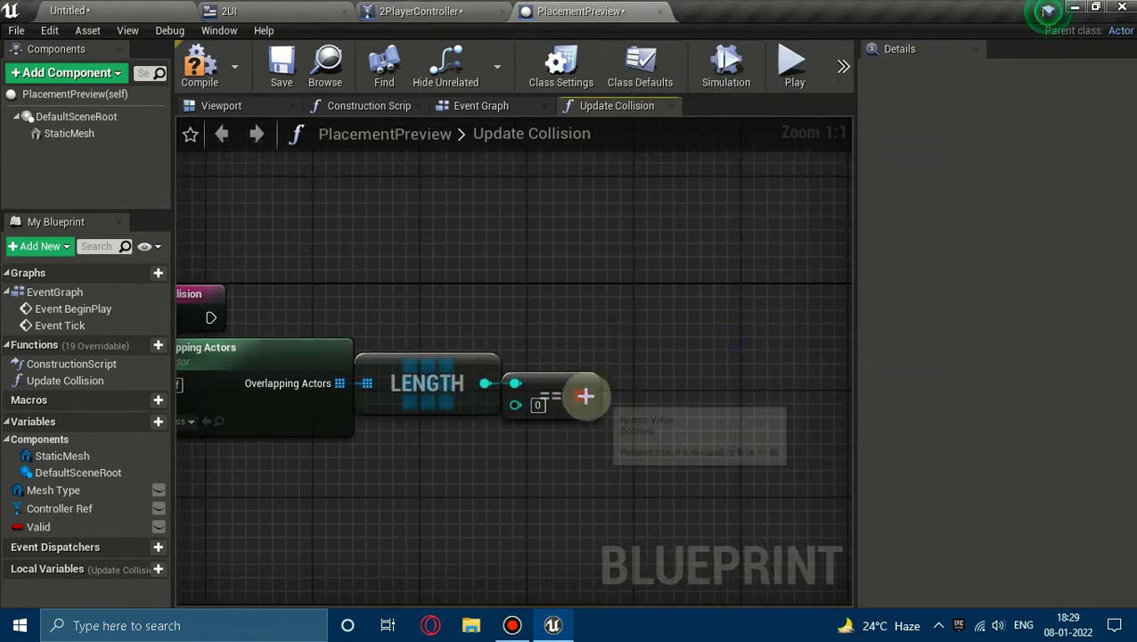
Step: Feed the Equal result into a new Branch node's Condition
{"action": "type", "text": "b"}
{"action": "mouse_move", "coordinate": [583, 395]}
{"action": "left_mouse_down"}
{"action": "mouse_move", "coordinate": [659, 341]}
{"action": "mouse_move", "coordinate": [211, 317]}
{"action": "left_mouse_up"}
{"action": "type", "text": "r"}
{"action": "left_click", "coordinate": [724, 551]}
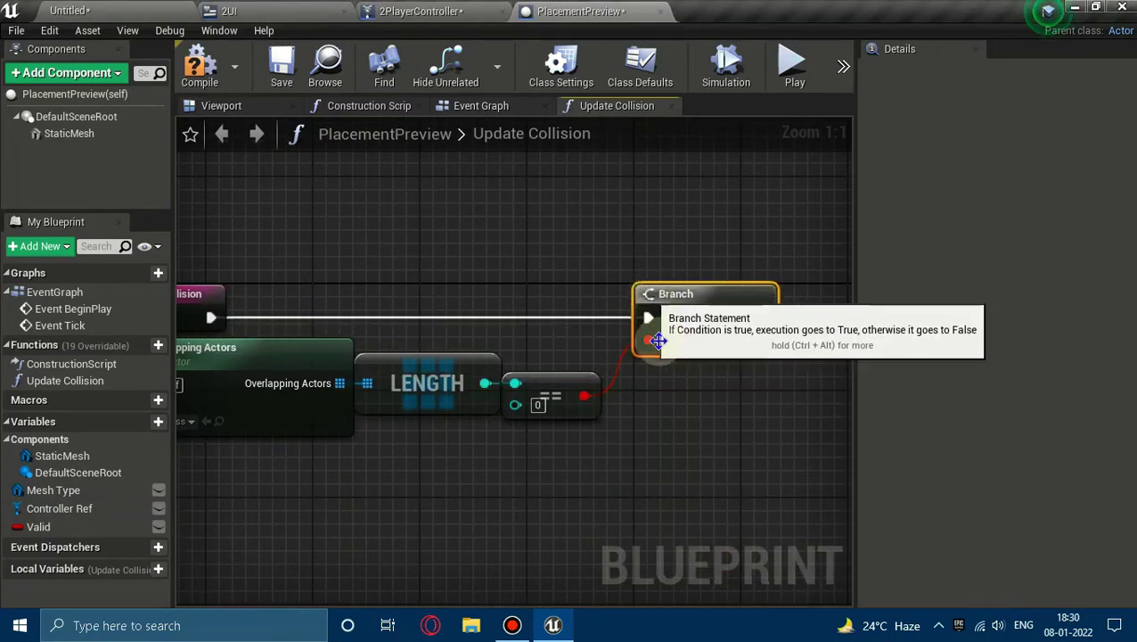
{"action": "left_click_drag", "start_coordinate": [677, 352], "coordinate": [653, 299]}
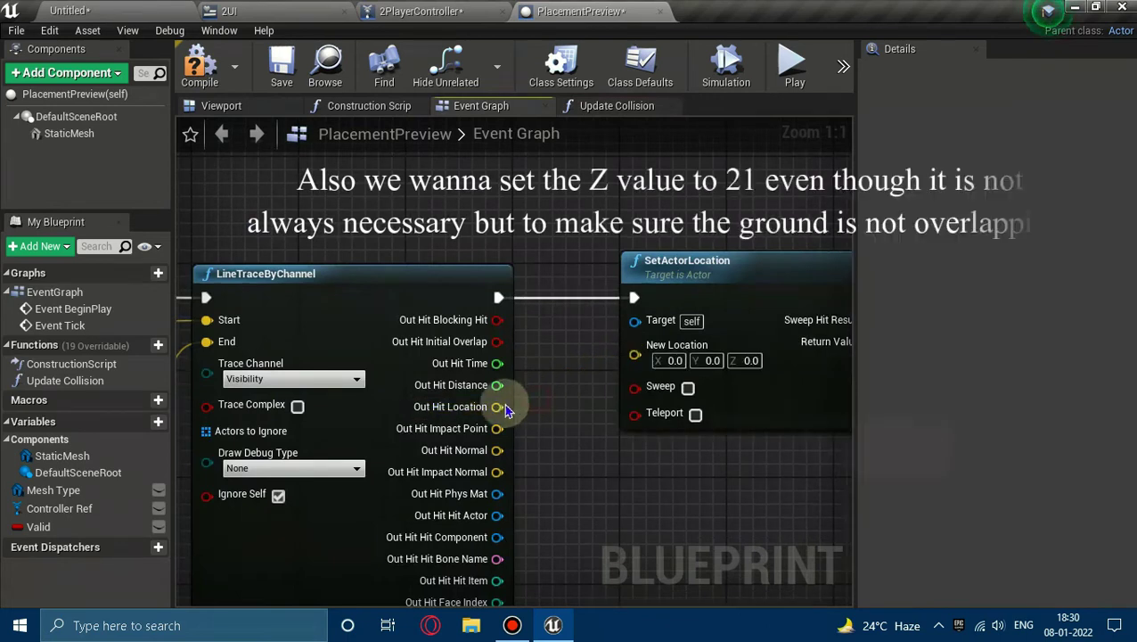
Step: Split Out Hit Location and New Location, wire hit X and Y with Z 21, and compile
{"action": "right_click", "coordinate": [497, 408]}
{"action": "left_click", "coordinate": [528, 448]}
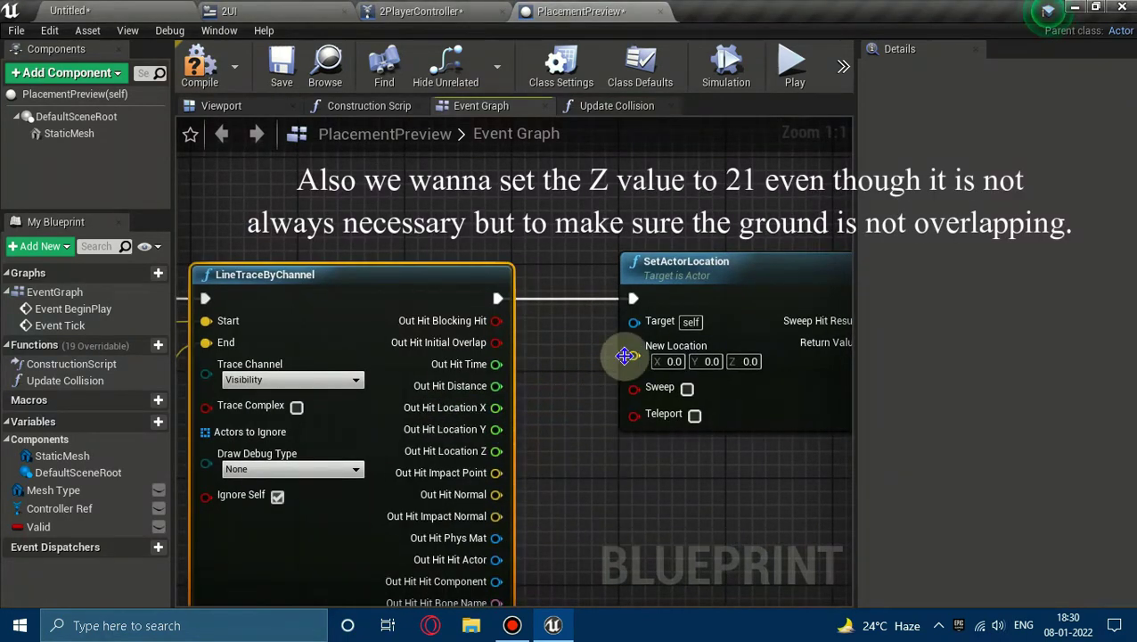
{"action": "right_click", "coordinate": [625, 356]}
{"action": "left_click", "coordinate": [661, 393]}
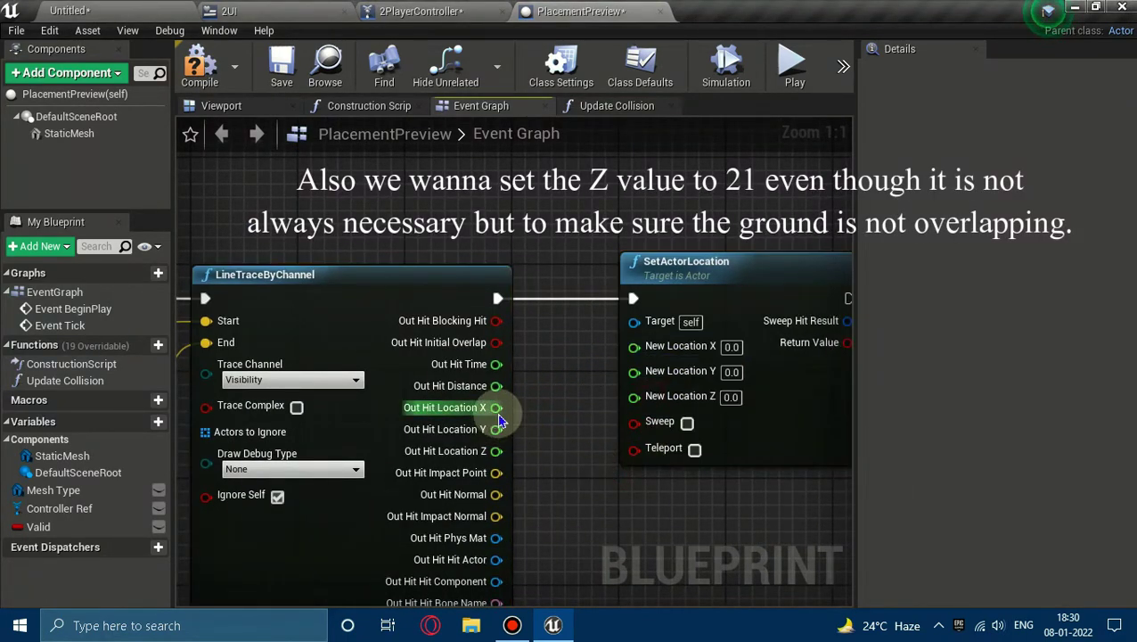
{"action": "mouse_move", "coordinate": [497, 408]}
{"action": "left_mouse_down"}
{"action": "mouse_move", "coordinate": [634, 346]}
{"action": "mouse_move", "coordinate": [497, 430]}
{"action": "left_mouse_up"}
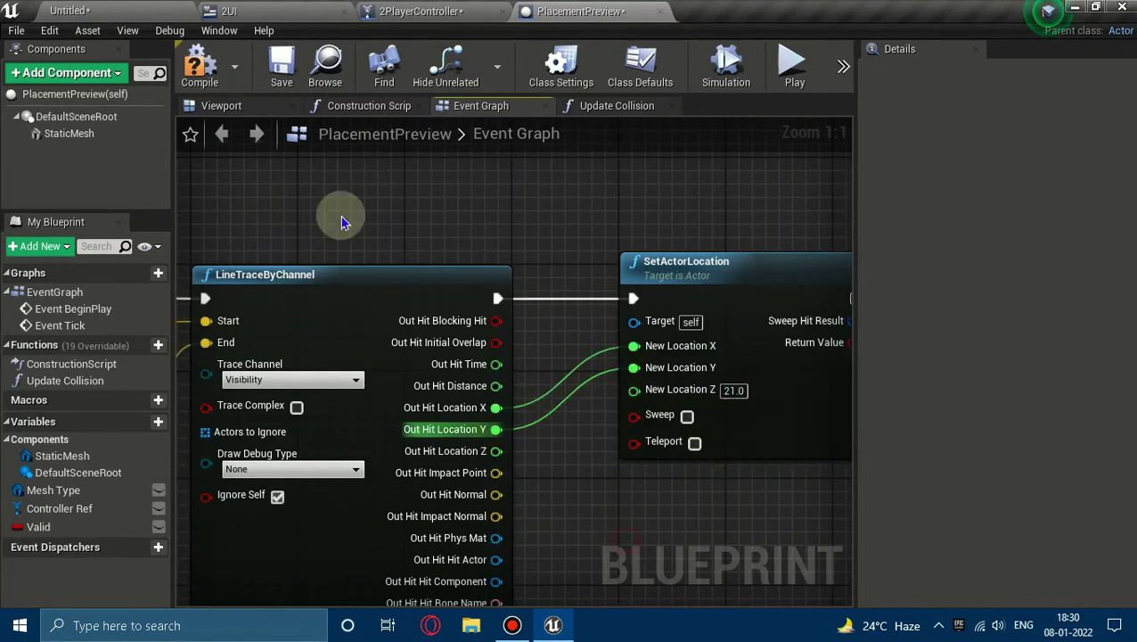
{"action": "left_click", "coordinate": [200, 64]}
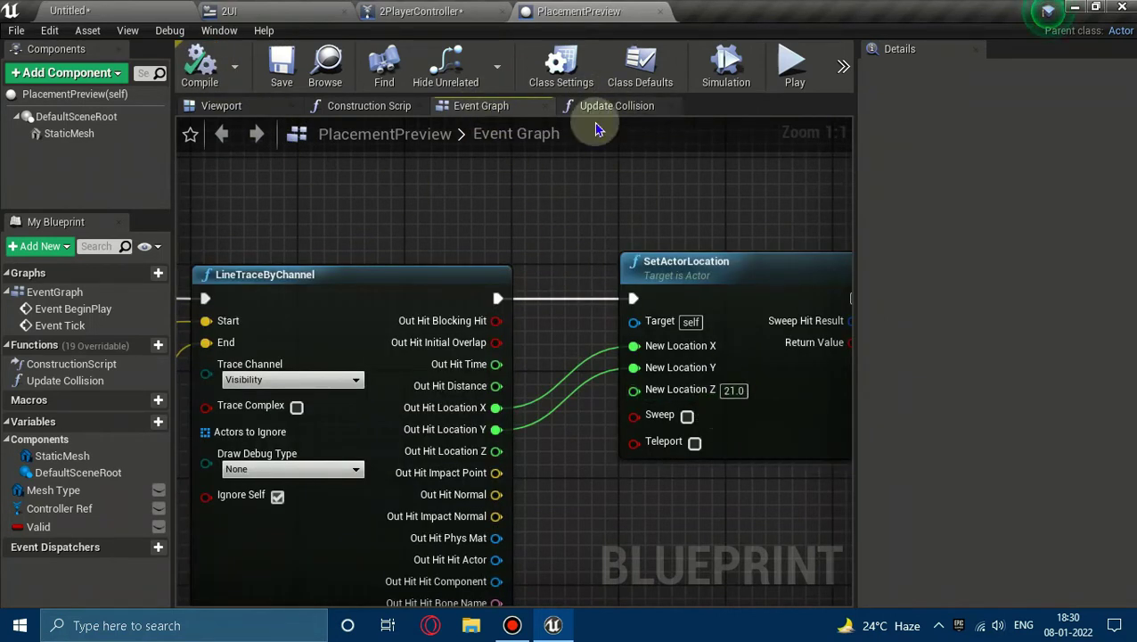
{"action": "left_click", "coordinate": [604, 112]}
Step: On Branch True, set the Static Mesh material to ValidPreview
{"action": "right_click_drag", "start_coordinate": [689, 449], "coordinate": [312, 411]}
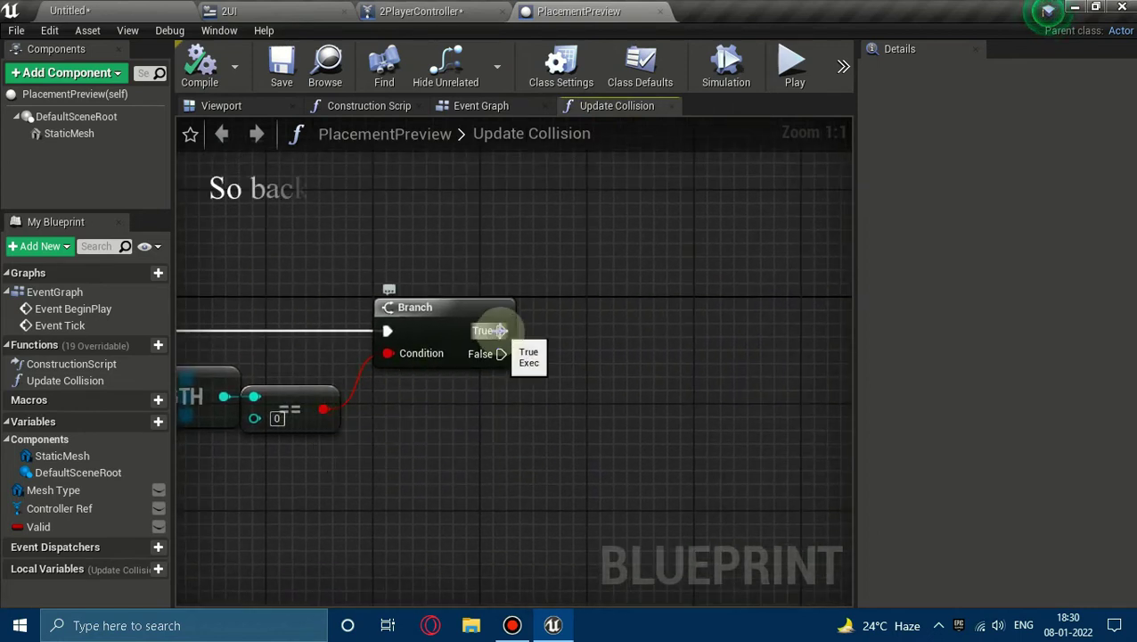
{"action": "left_click_drag", "start_coordinate": [499, 331], "coordinate": [606, 334]}
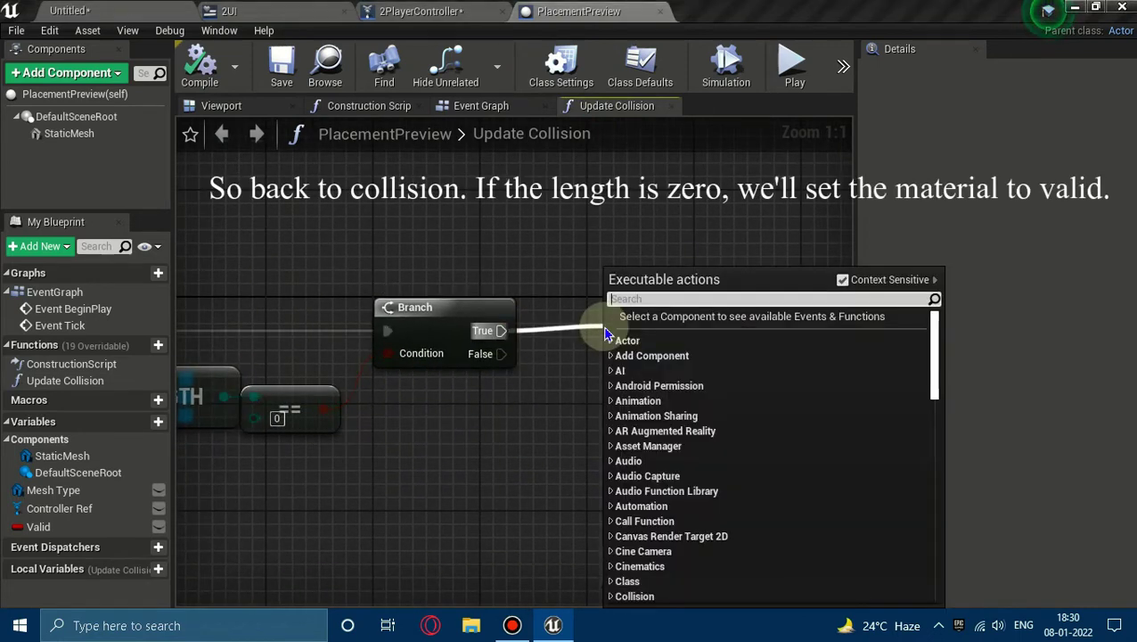
{"action": "type", "text": "set mater"}
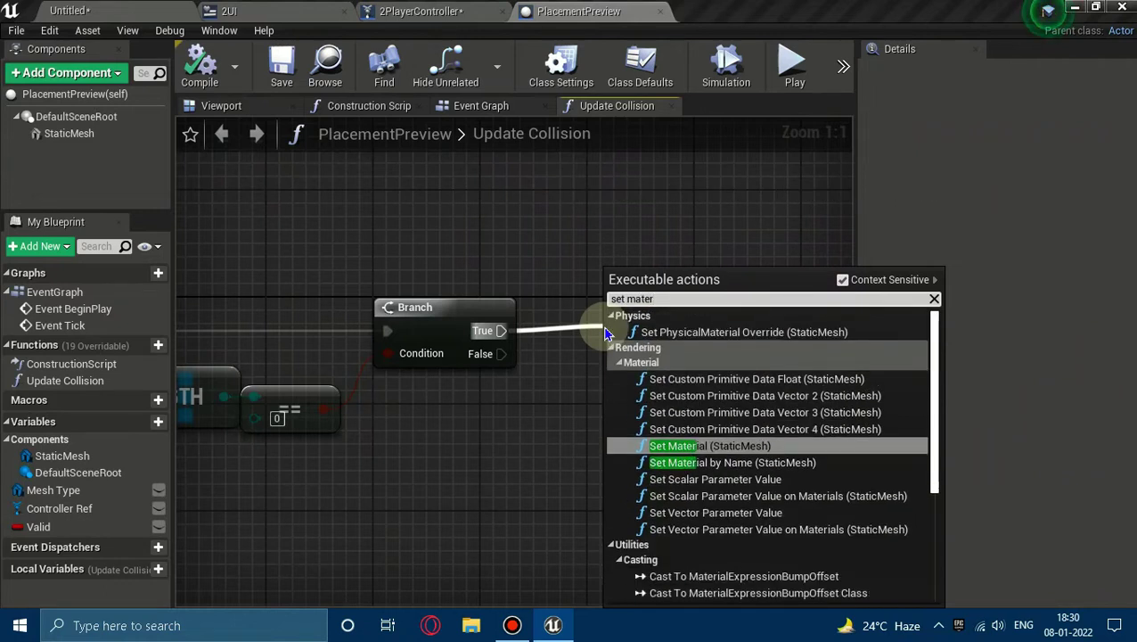
{"action": "key", "text": "Return"}
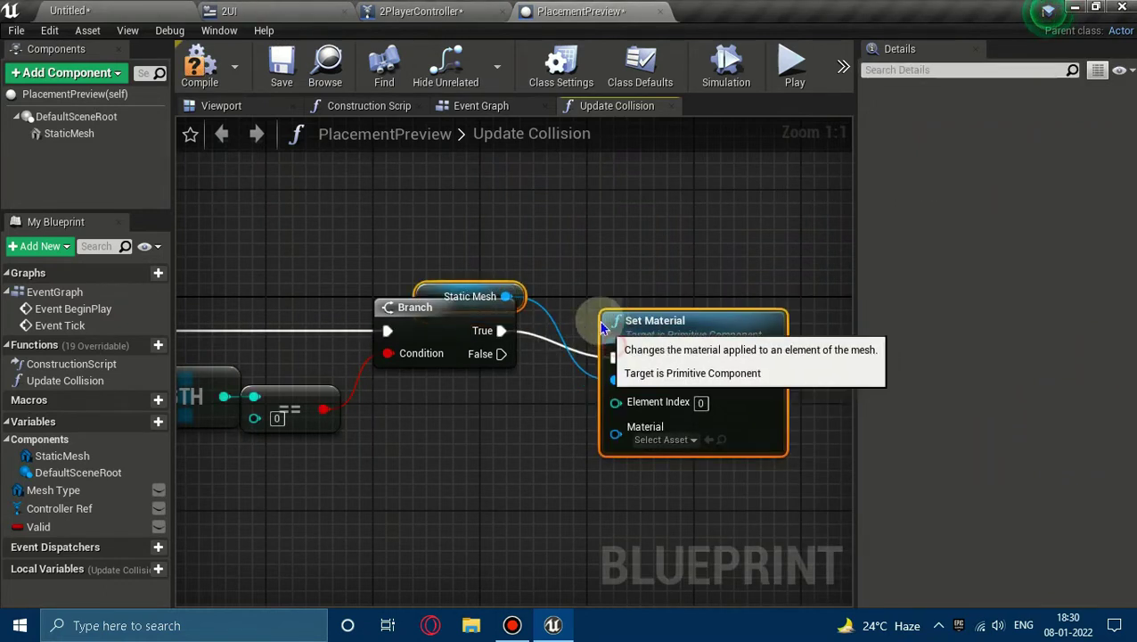
{"action": "left_click_drag", "start_coordinate": [604, 328], "coordinate": [591, 287]}
{"action": "left_click", "coordinate": [657, 416]}
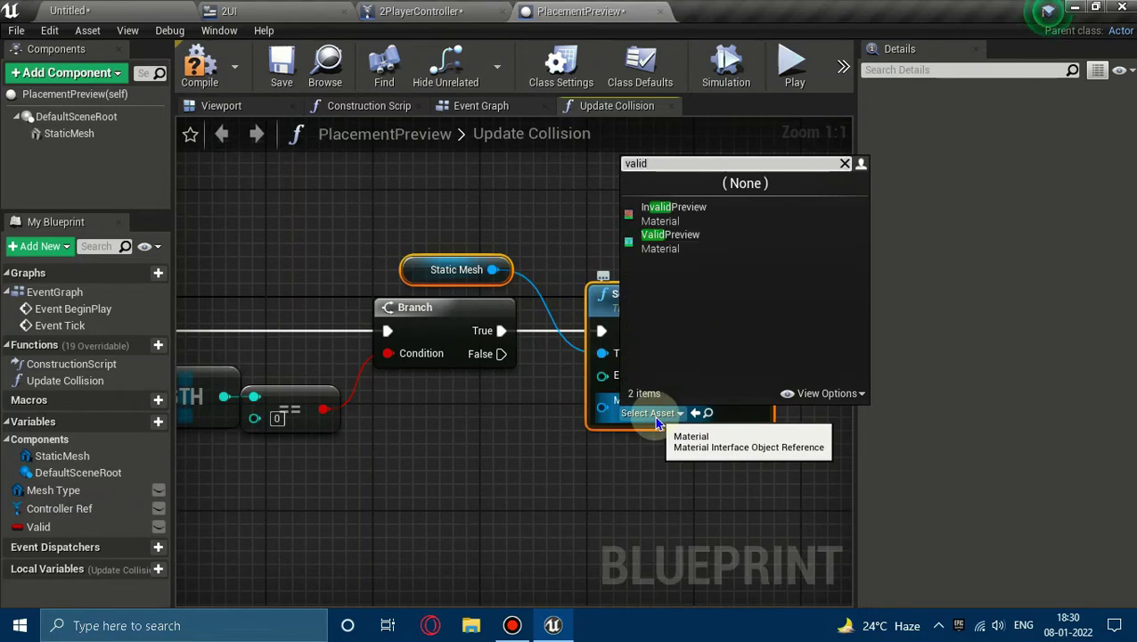
{"action": "left_click", "coordinate": [681, 237]}
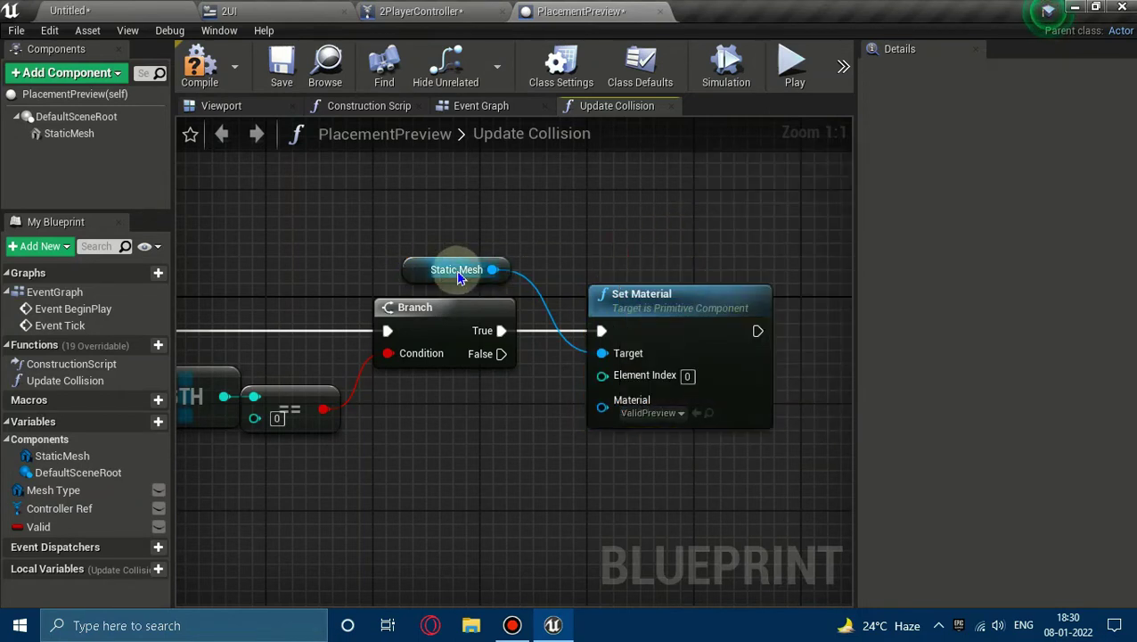
{"action": "left_click_drag", "start_coordinate": [421, 278], "coordinate": [392, 398]}
{"action": "left_click", "coordinate": [655, 279]}
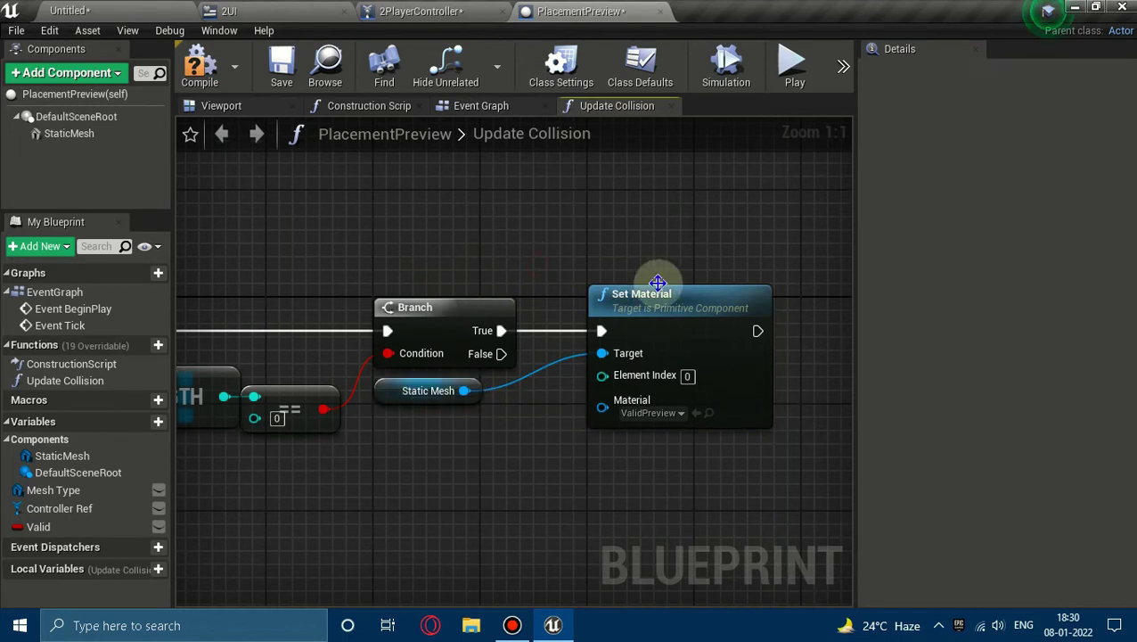
{"action": "right_click_drag", "start_coordinate": [655, 279], "coordinate": [504, 281]}
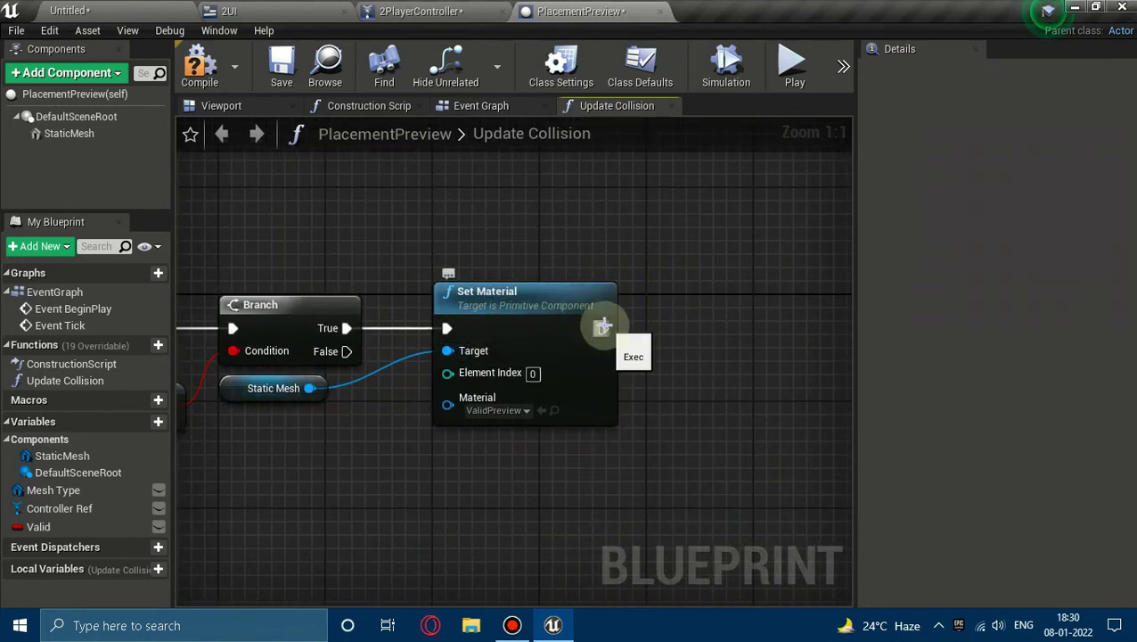
Step: Add a Return Node after Set Material
{"action": "left_click_drag", "start_coordinate": [603, 328], "coordinate": [677, 337]}
{"action": "type", "text": "ret"}
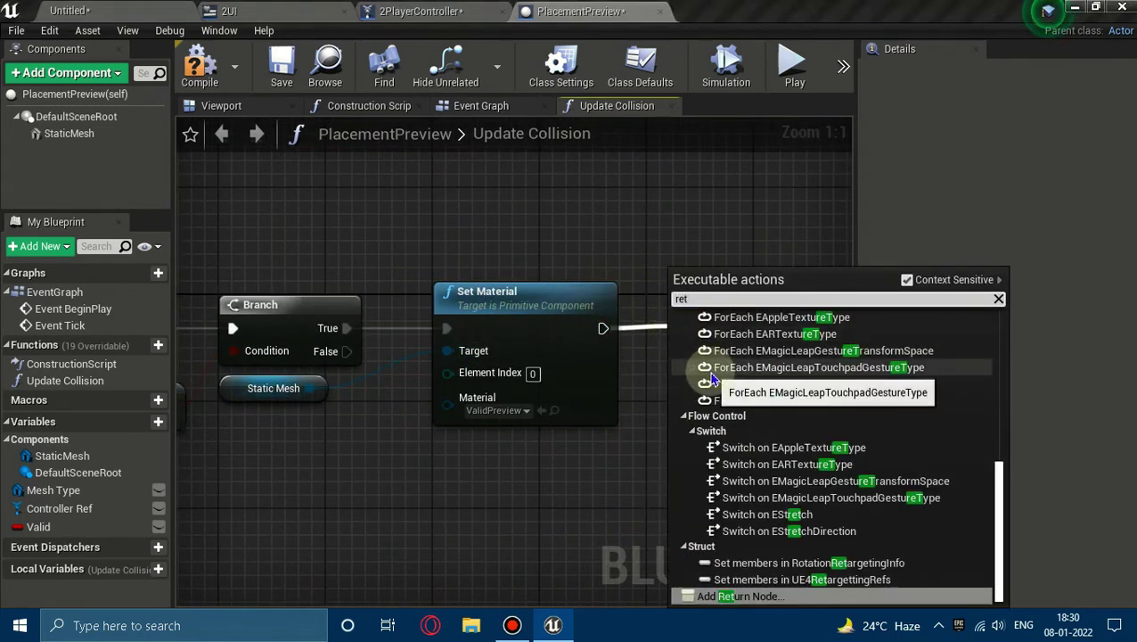
{"action": "key", "text": "Return"}
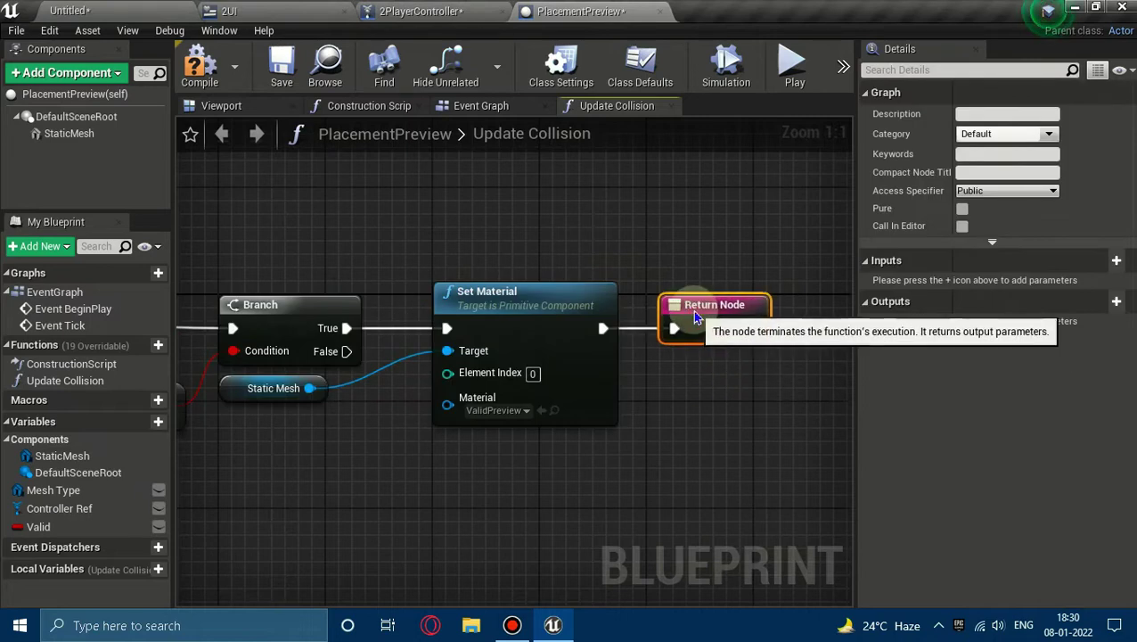
{"action": "left_click", "coordinate": [694, 345]}
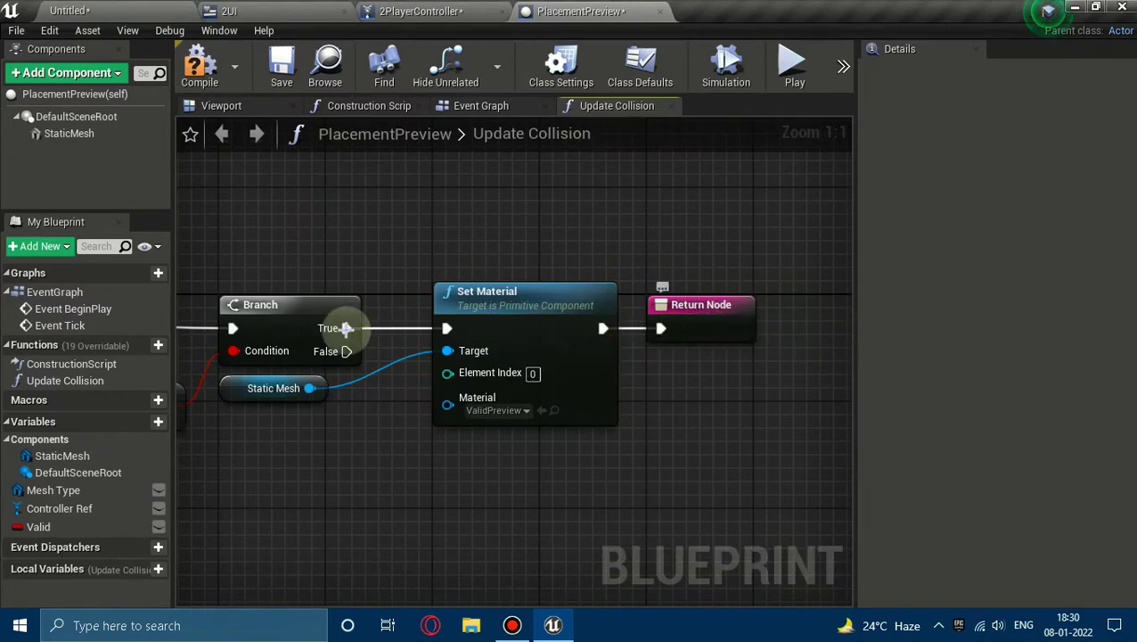
Step: Call Update Collision in the Event Graph right after SetActorLocation
{"action": "left_click", "coordinate": [493, 105]}
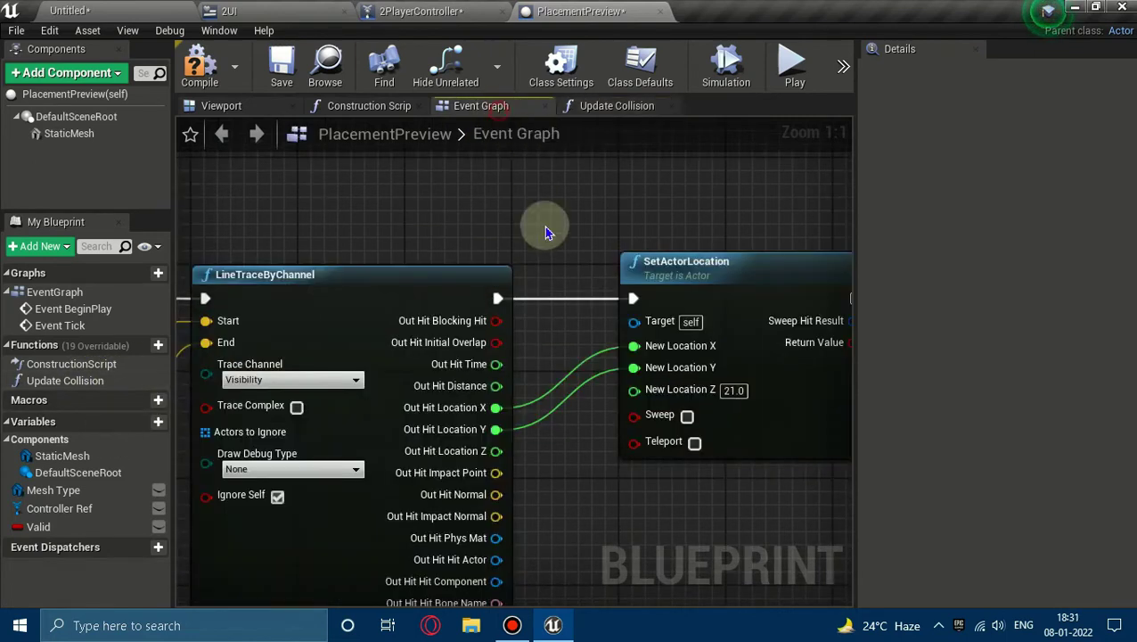
{"action": "right_click_drag", "start_coordinate": [650, 308], "coordinate": [348, 284]}
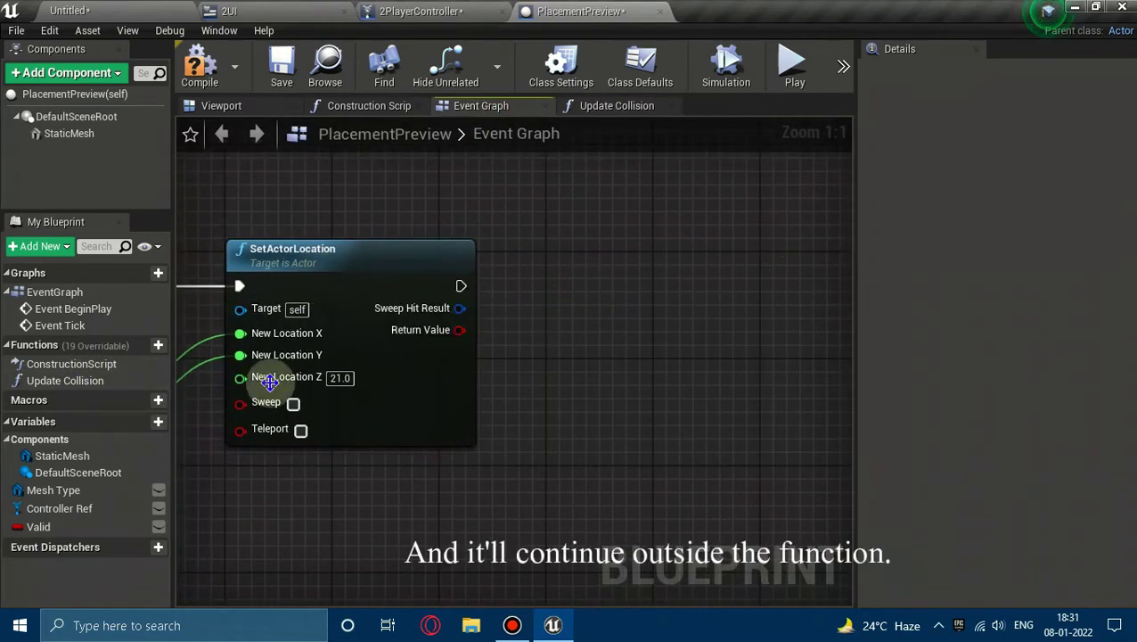
{"action": "left_click_drag", "start_coordinate": [65, 381], "coordinate": [461, 289]}
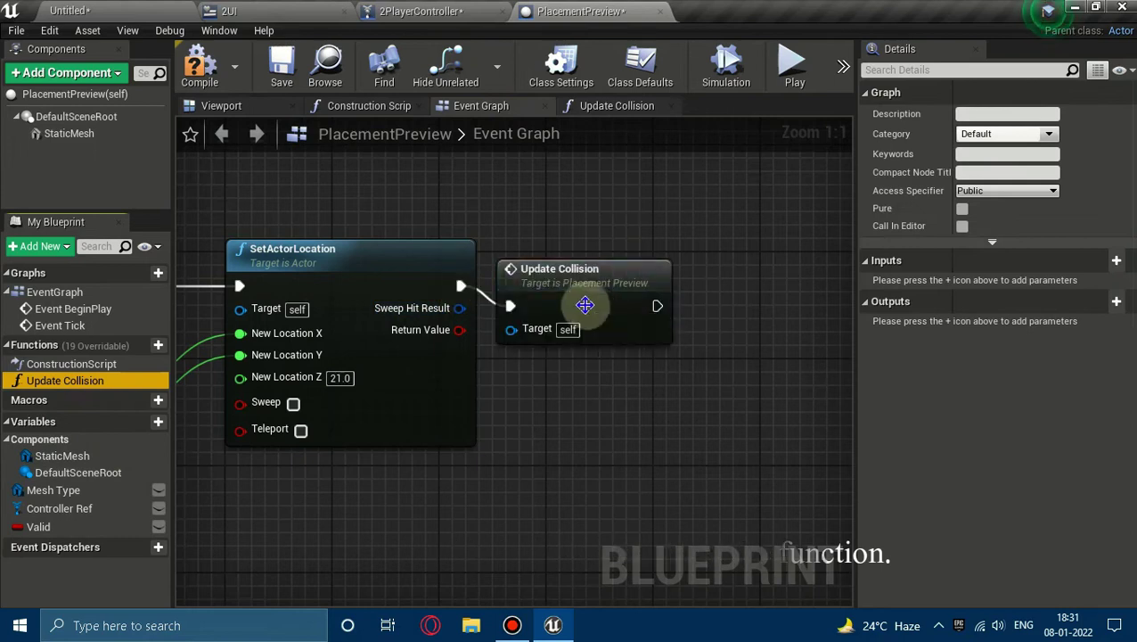
{"action": "left_click_drag", "start_coordinate": [603, 295], "coordinate": [643, 282]}
{"action": "left_click", "coordinate": [720, 281]}
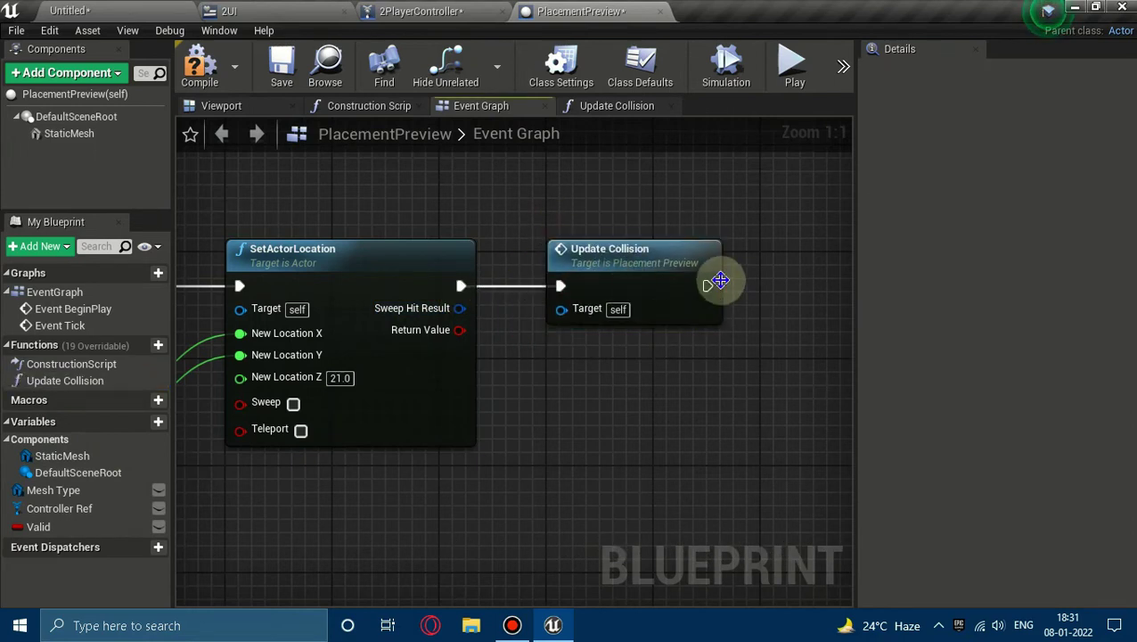
Step: Add a reroute point on the Update Collision execution wire
{"action": "left_click", "coordinate": [617, 105]}
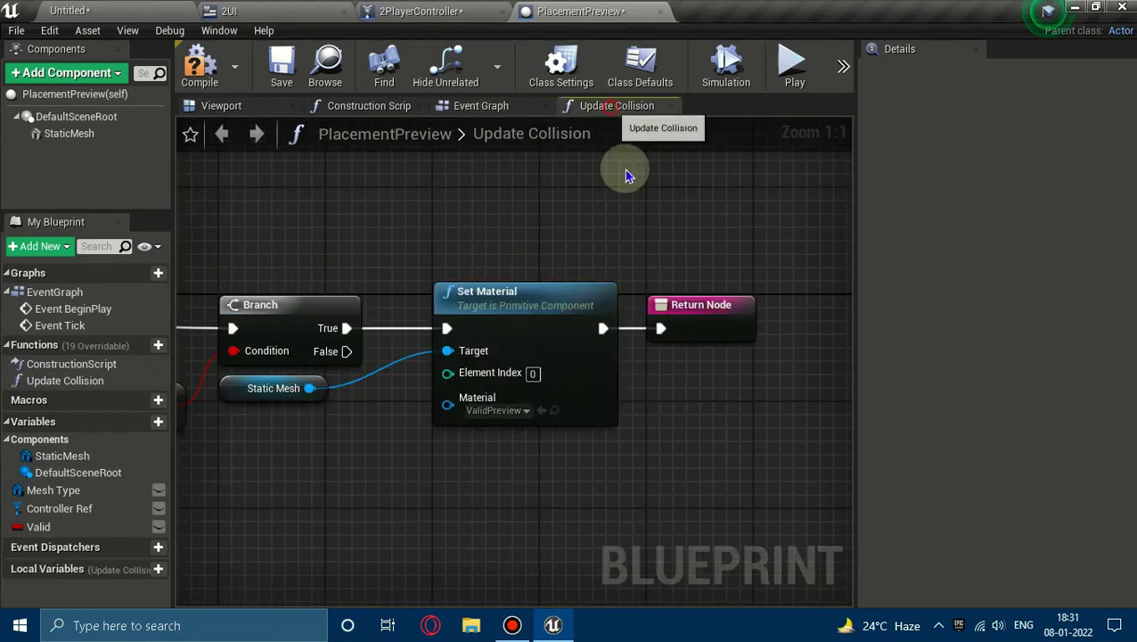
{"action": "left_click_drag", "start_coordinate": [231, 350], "coordinate": [314, 401]}
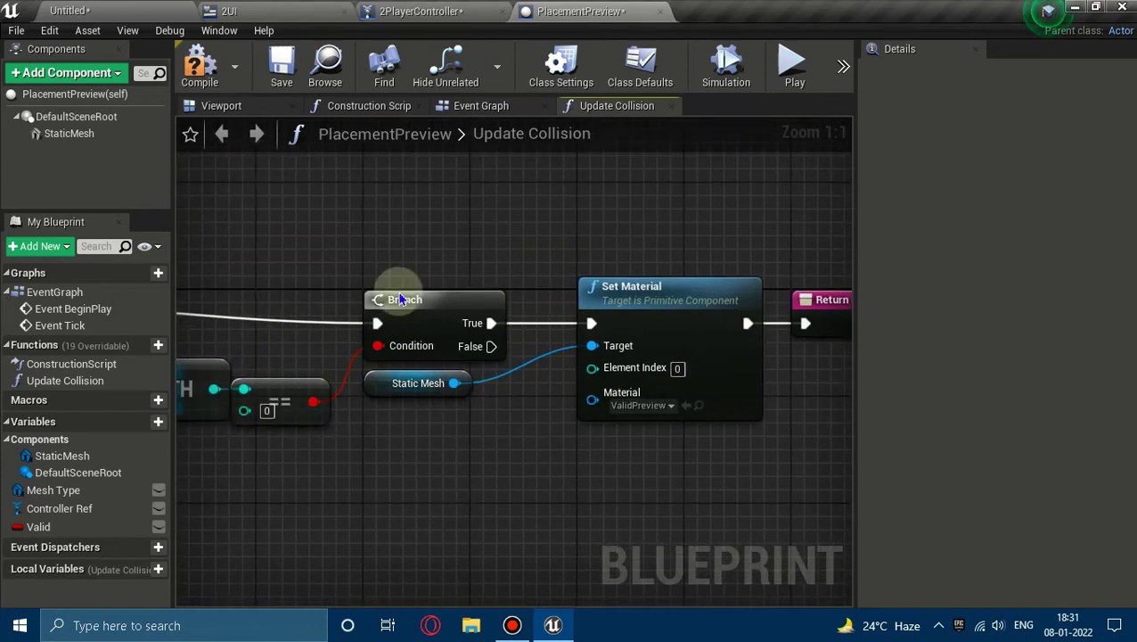
{"action": "right_click_drag", "start_coordinate": [466, 368], "coordinate": [402, 281]}
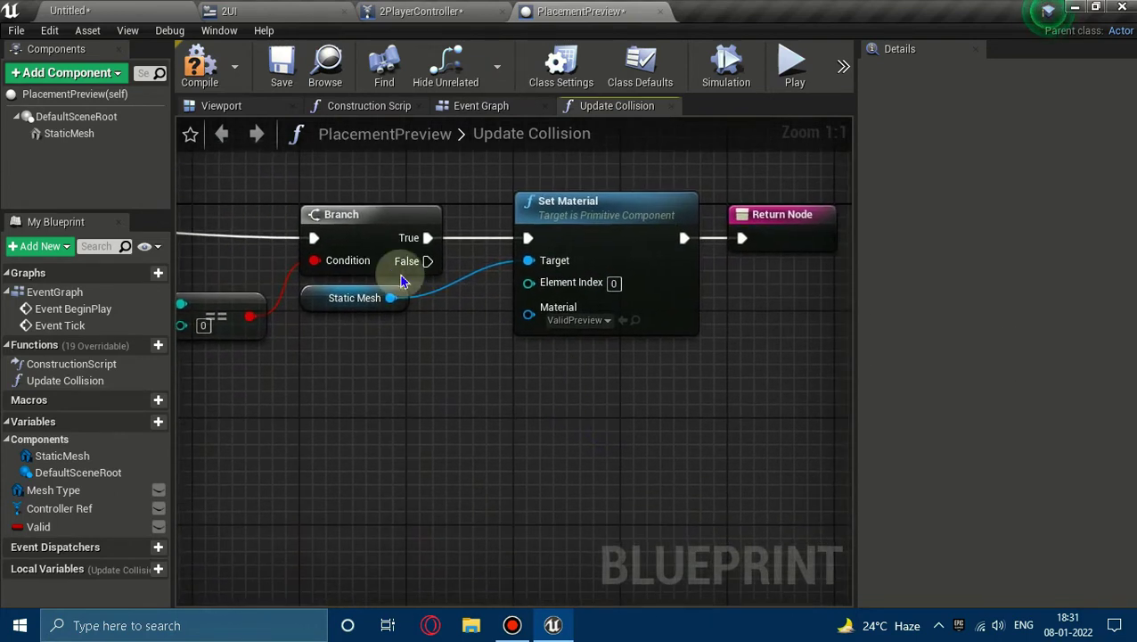
{"action": "right_click_drag", "start_coordinate": [267, 259], "coordinate": [482, 254]}
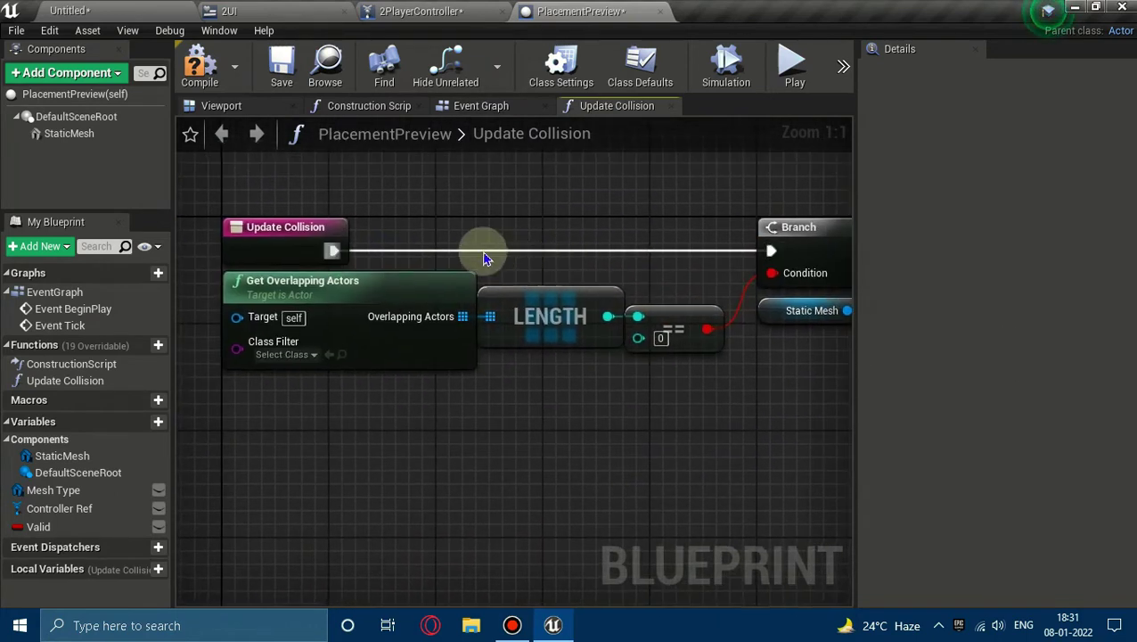
{"action": "double_click", "coordinate": [481, 253]}
{"action": "right_click_drag", "start_coordinate": [769, 465], "coordinate": [423, 443]}
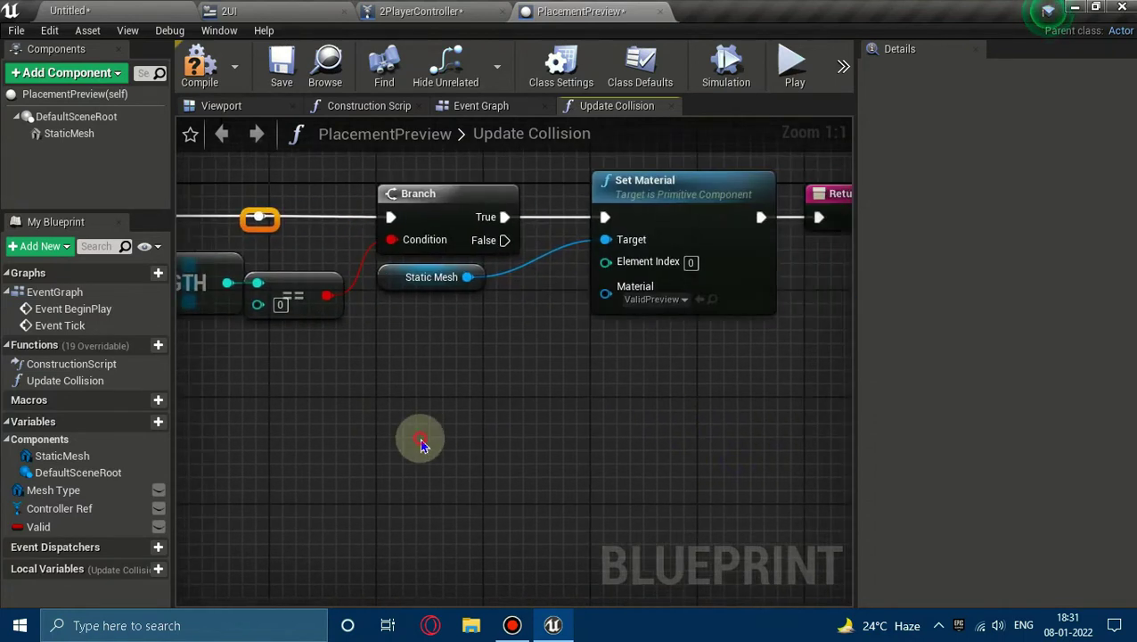
Step: Add a For Each Loop on Branch False that iterates over the Overlapping Actors array
{"action": "left_click_drag", "start_coordinate": [504, 241], "coordinate": [624, 409]}
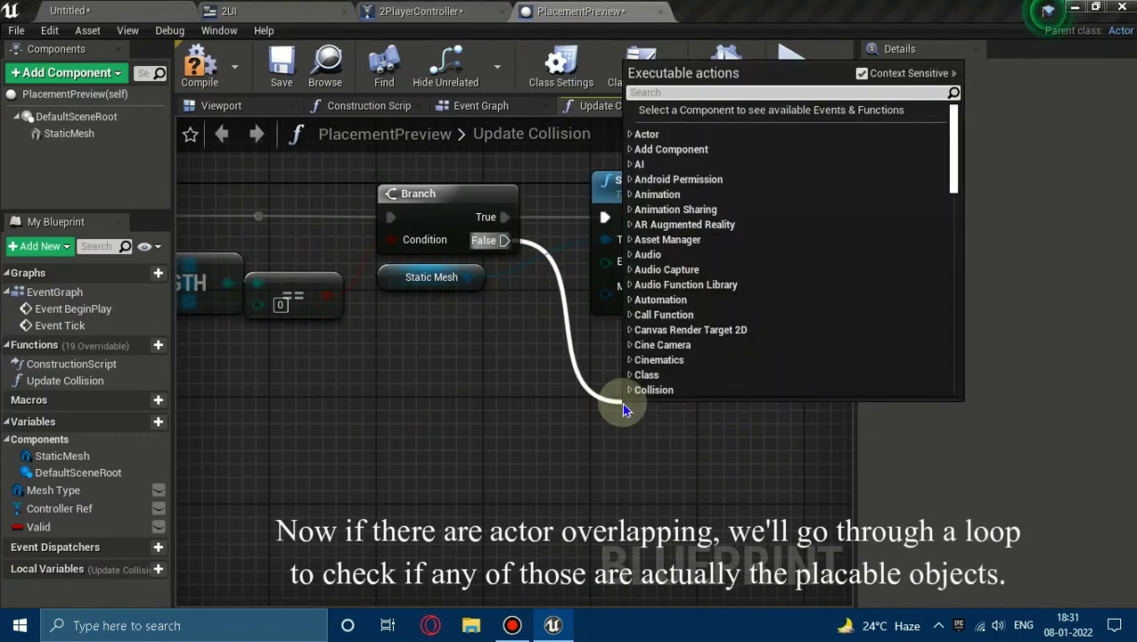
{"action": "type", "text": "for each"}
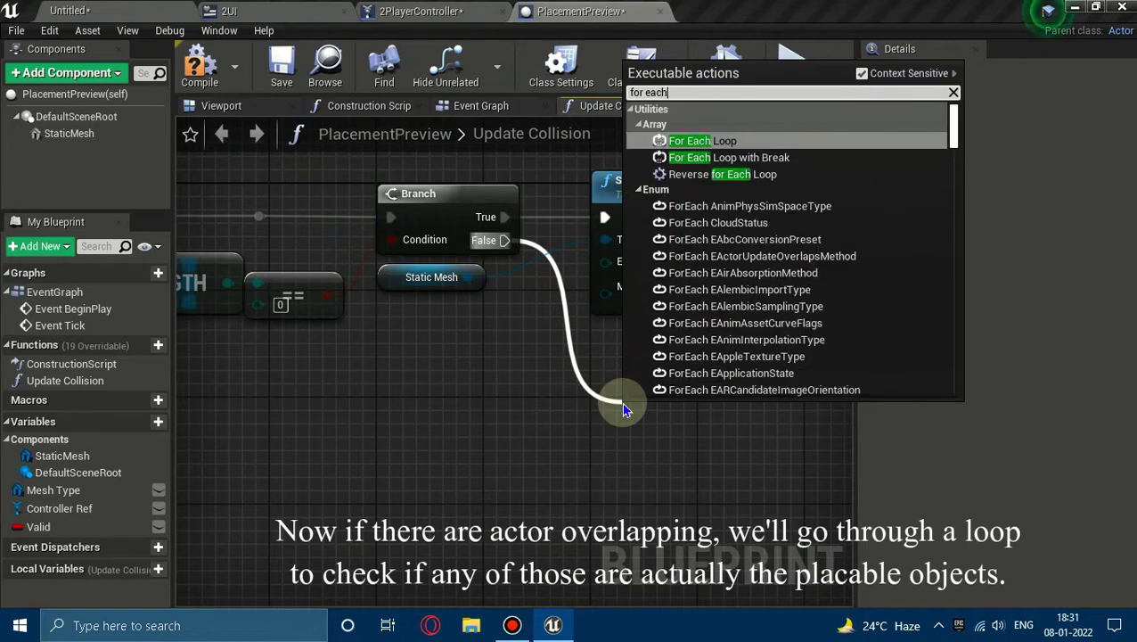
{"action": "key", "text": "Return"}
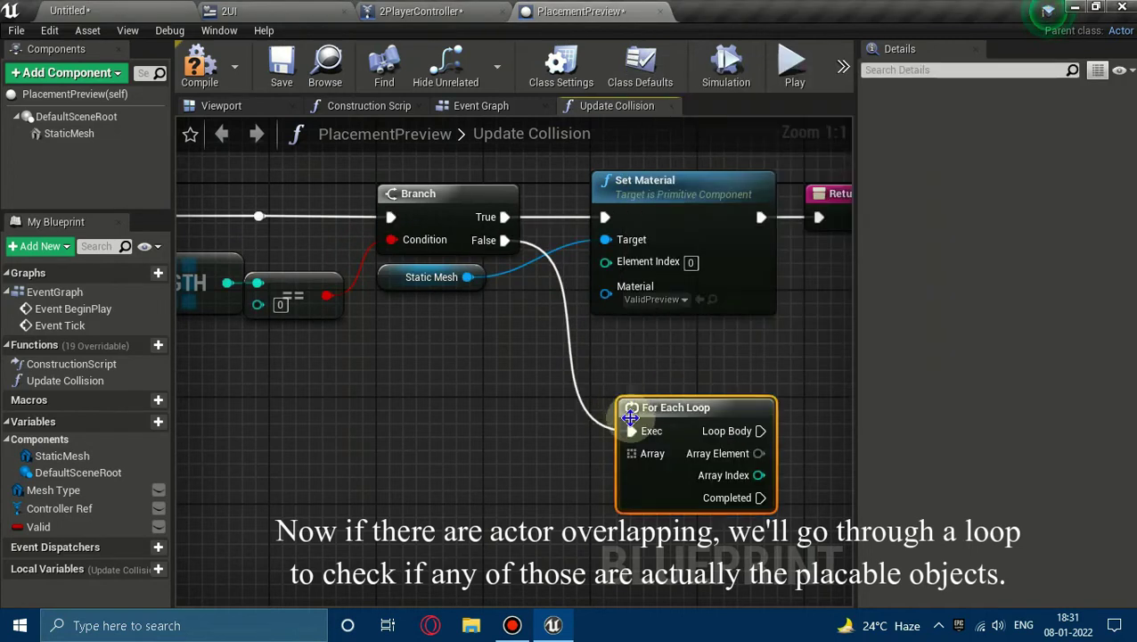
{"action": "left_click_drag", "start_coordinate": [631, 417], "coordinate": [603, 337]}
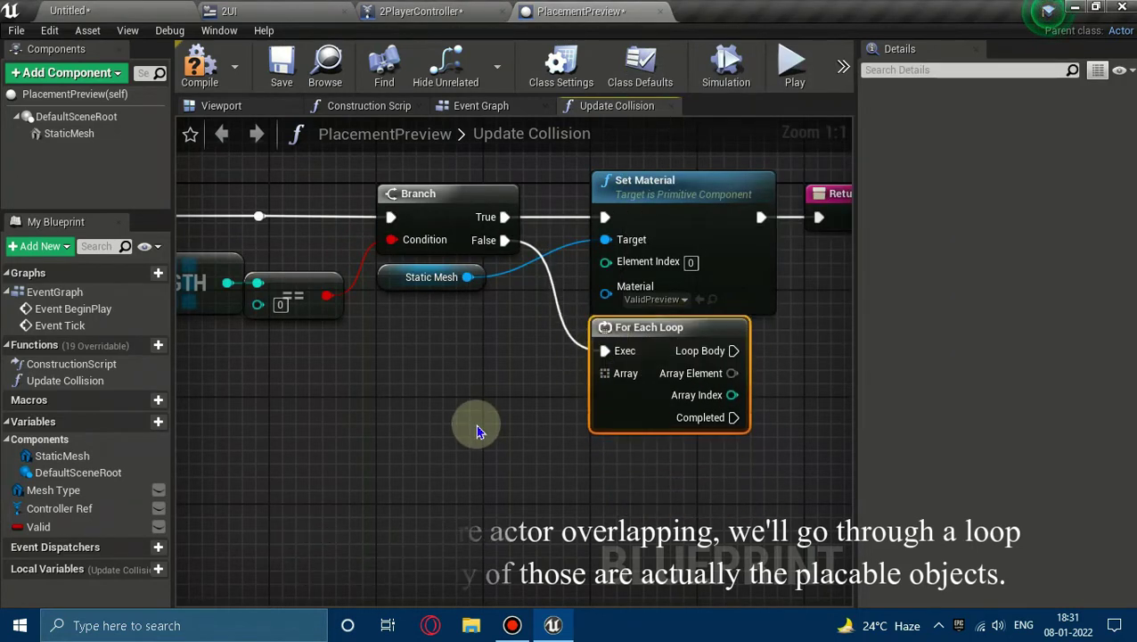
{"action": "right_click_drag", "start_coordinate": [477, 432], "coordinate": [727, 421]}
{"action": "mouse_move", "coordinate": [330, 272]}
{"action": "left_mouse_down"}
{"action": "mouse_move", "coordinate": [649, 392]}
{"action": "mouse_move", "coordinate": [648, 362]}
{"action": "left_mouse_up"}
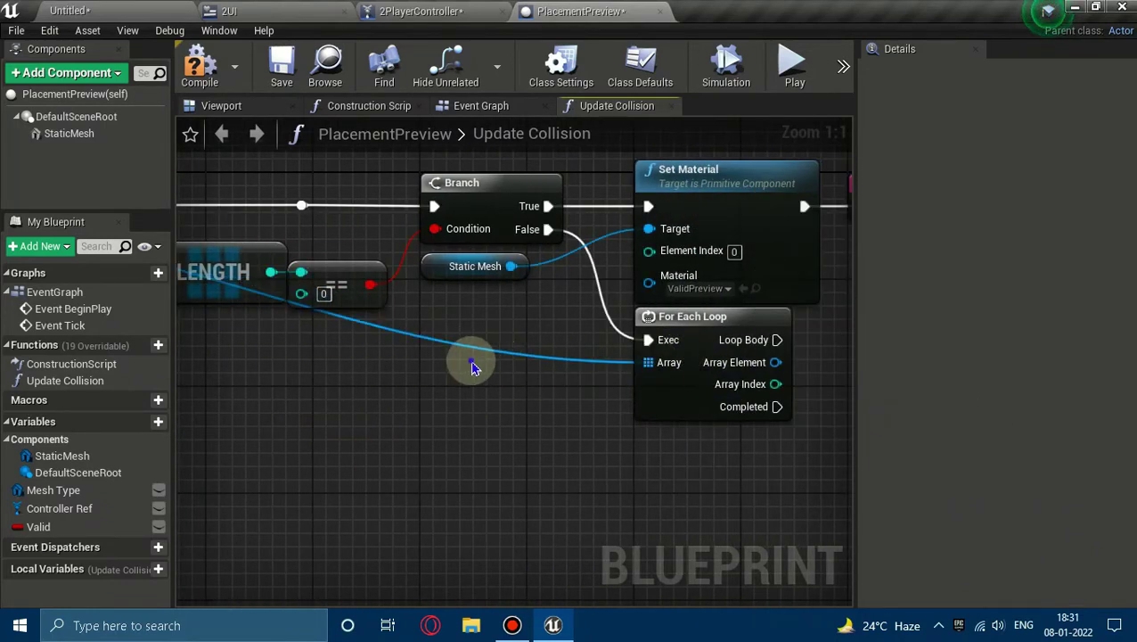
{"action": "right_click_drag", "start_coordinate": [472, 368], "coordinate": [94, 394]}
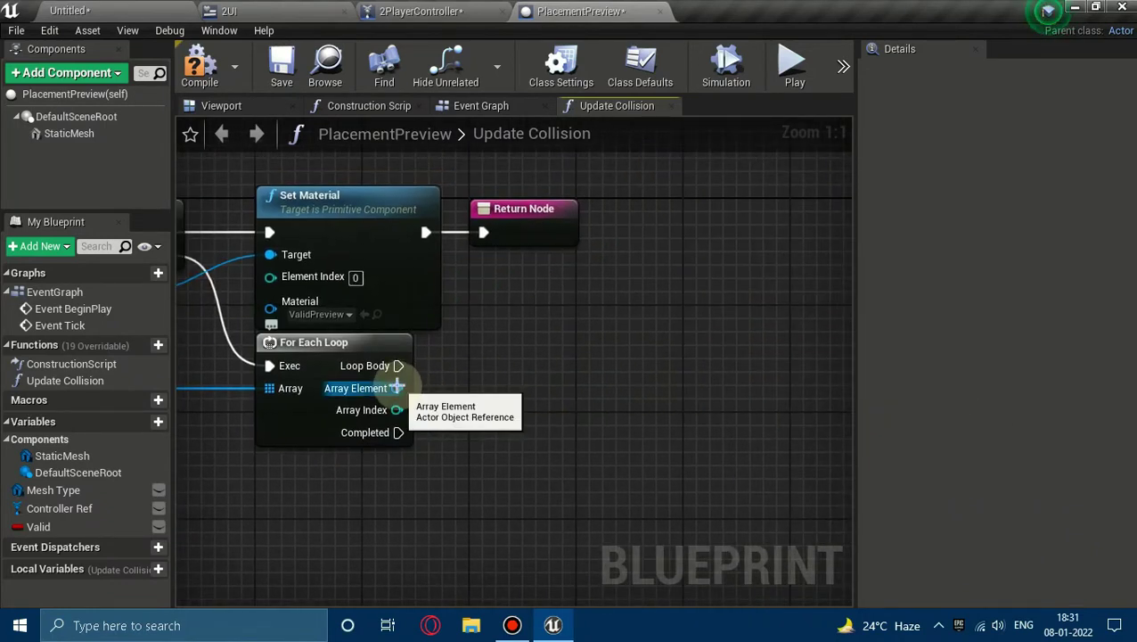
Step: Add a GetClass node fed by the loop's Array Element, placed beside the loop
{"action": "left_click_drag", "start_coordinate": [396, 388], "coordinate": [437, 403]}
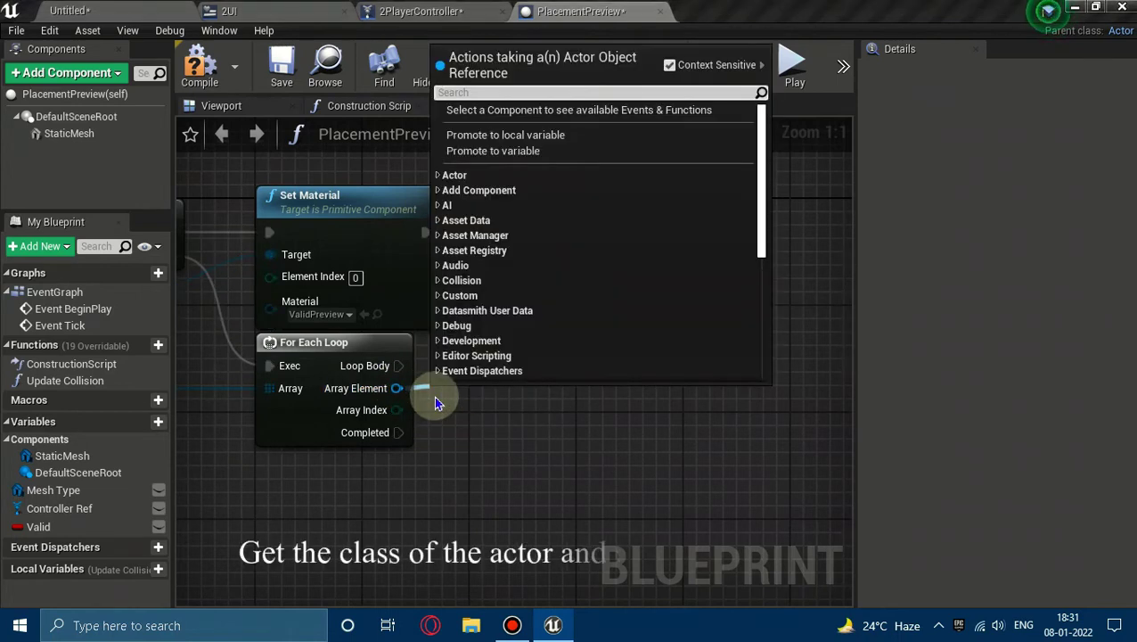
{"action": "type", "text": "get class"}
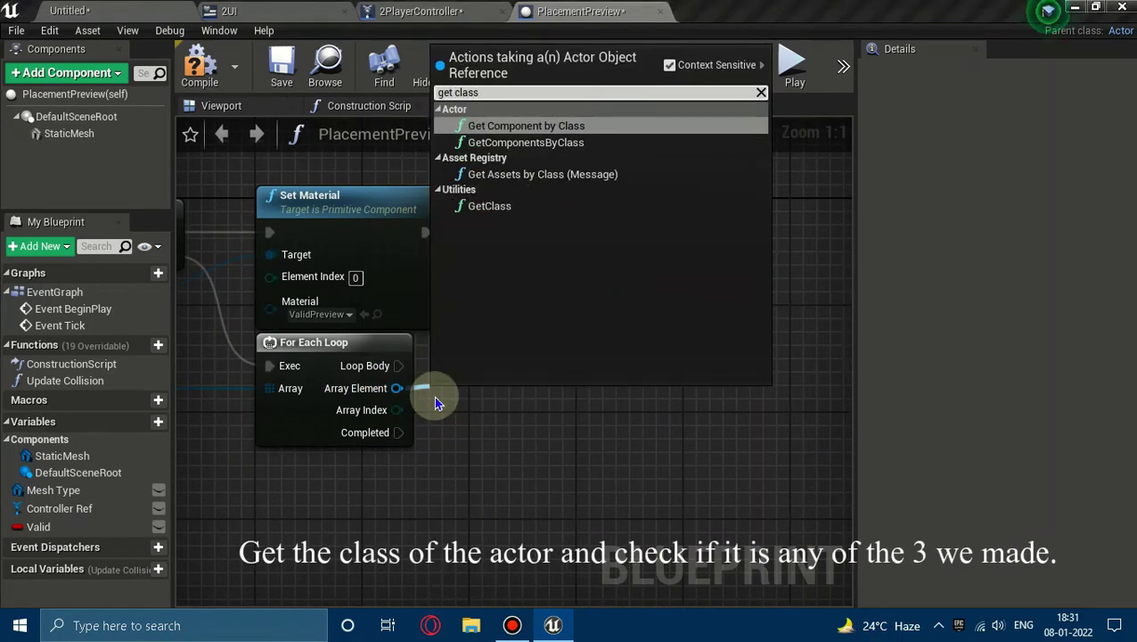
{"action": "left_click", "coordinate": [494, 210]}
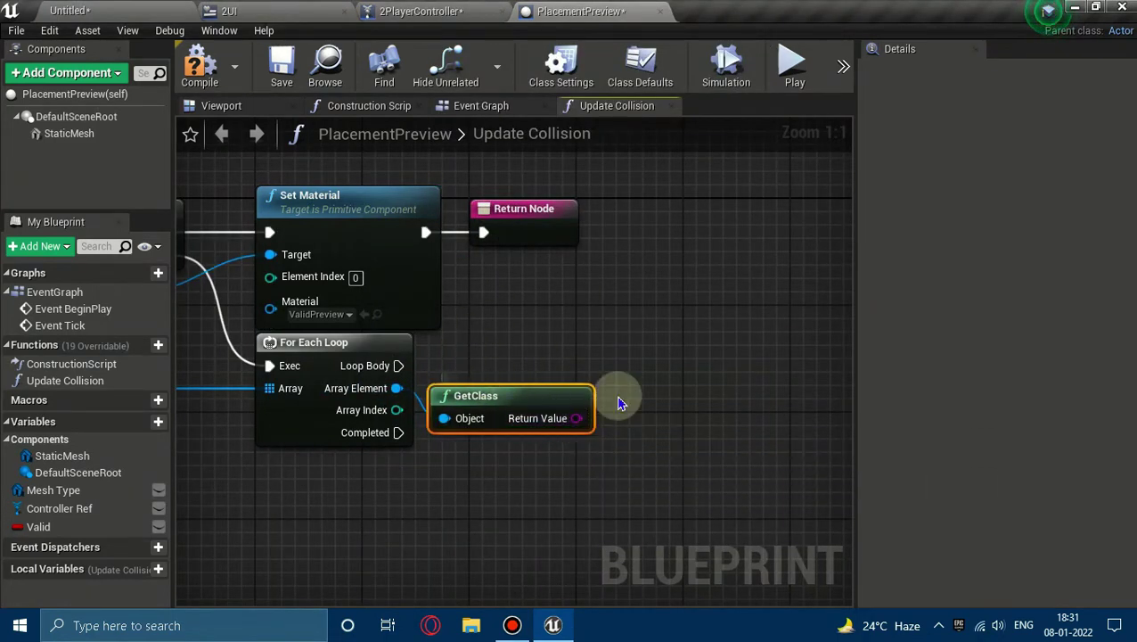
{"action": "left_click", "coordinate": [178, 8]}
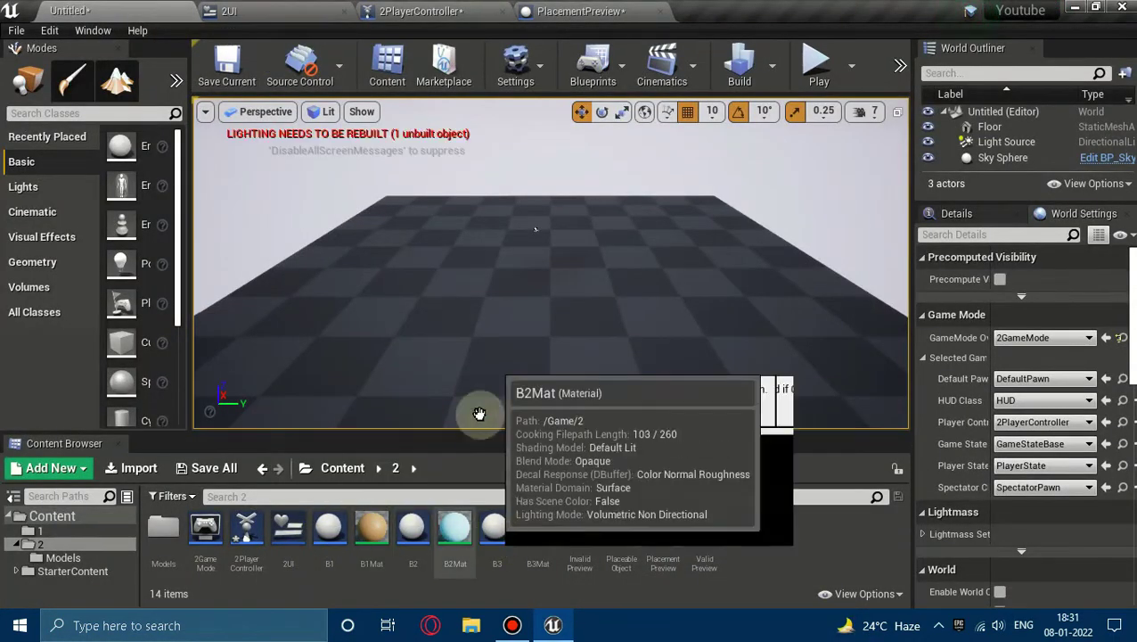
{"action": "left_click", "coordinate": [604, 9]}
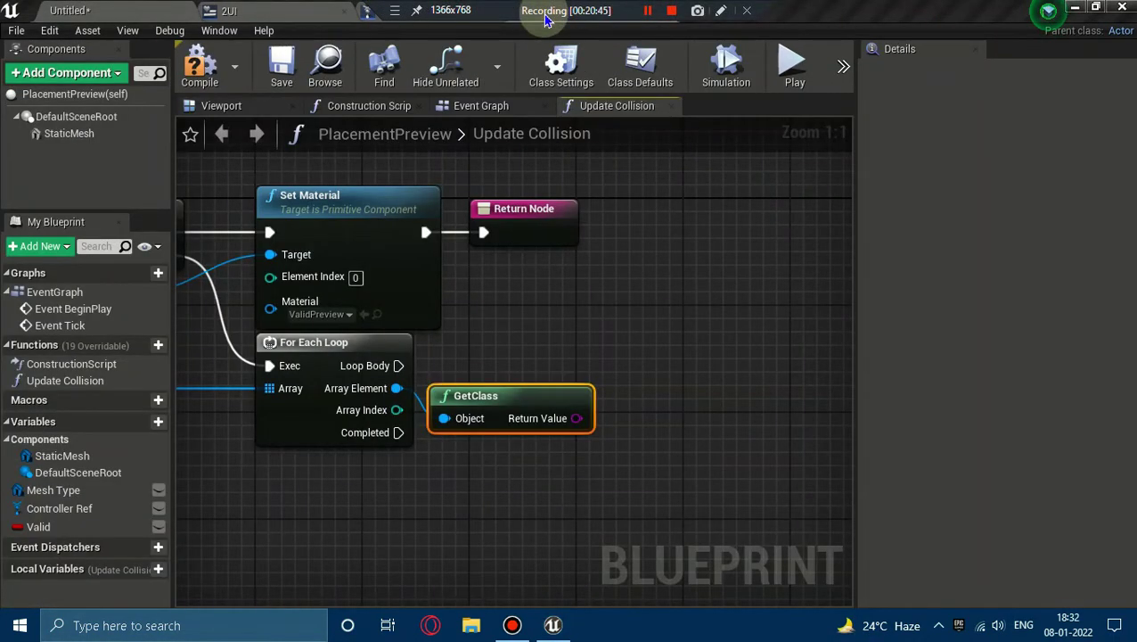
{"action": "left_click_drag", "start_coordinate": [490, 399], "coordinate": [478, 370]}
{"action": "left_click", "coordinate": [370, 357]}
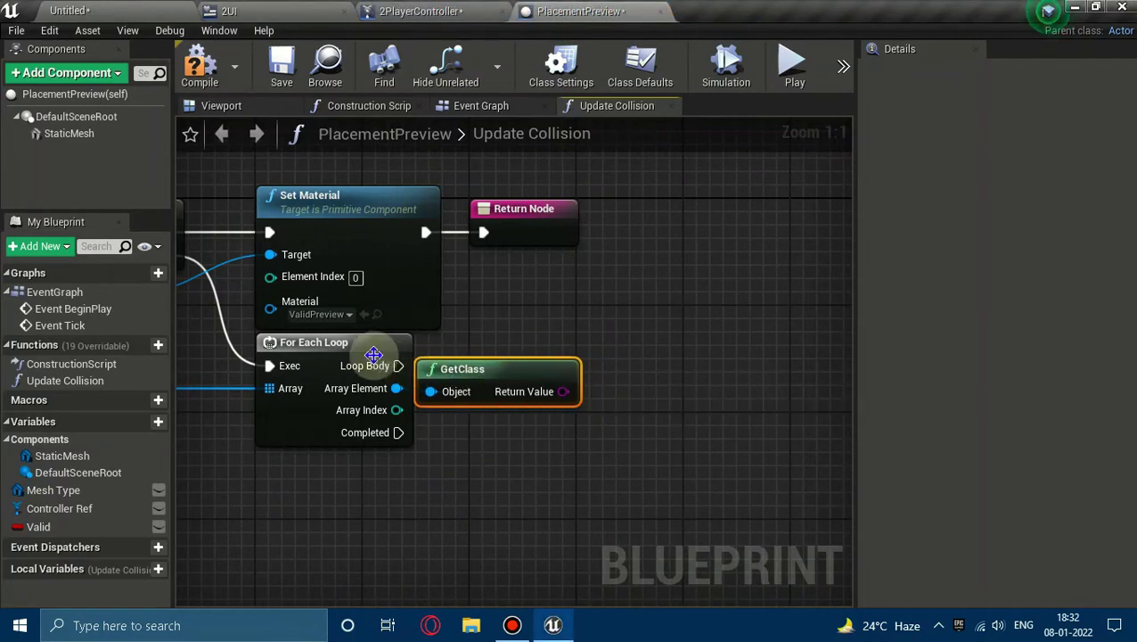
Step: Create a local variable Allowed Classes of type Actor Class Reference and compile
{"action": "left_click", "coordinate": [228, 495]}
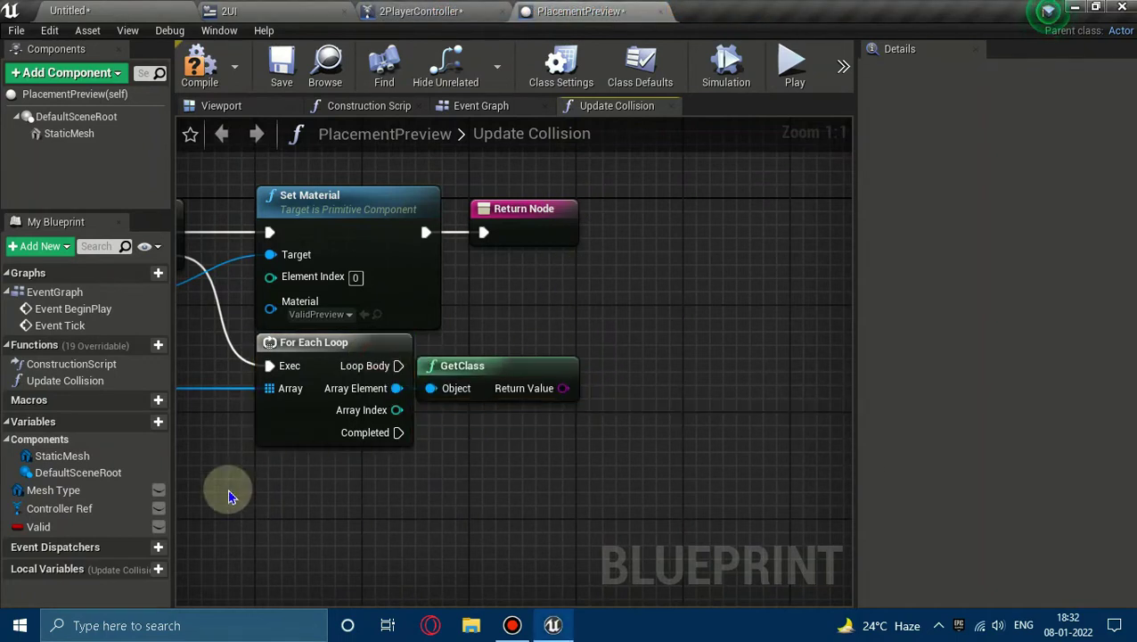
{"action": "left_click", "coordinate": [142, 571]}
{"action": "type", "text": "Allowed Classes"}
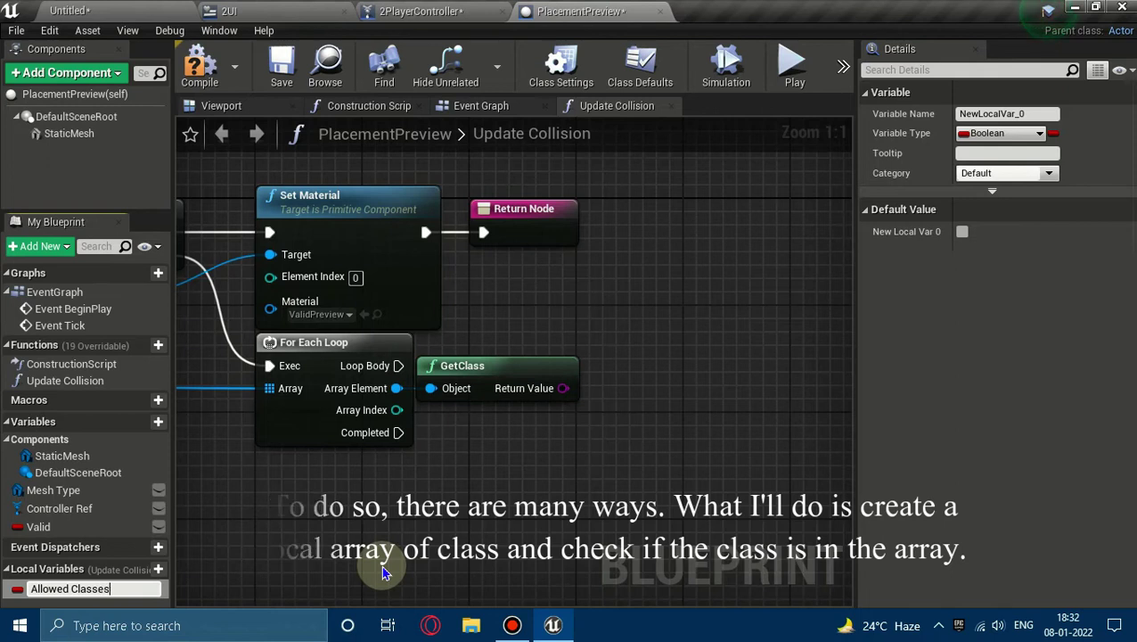
{"action": "key", "text": "Return"}
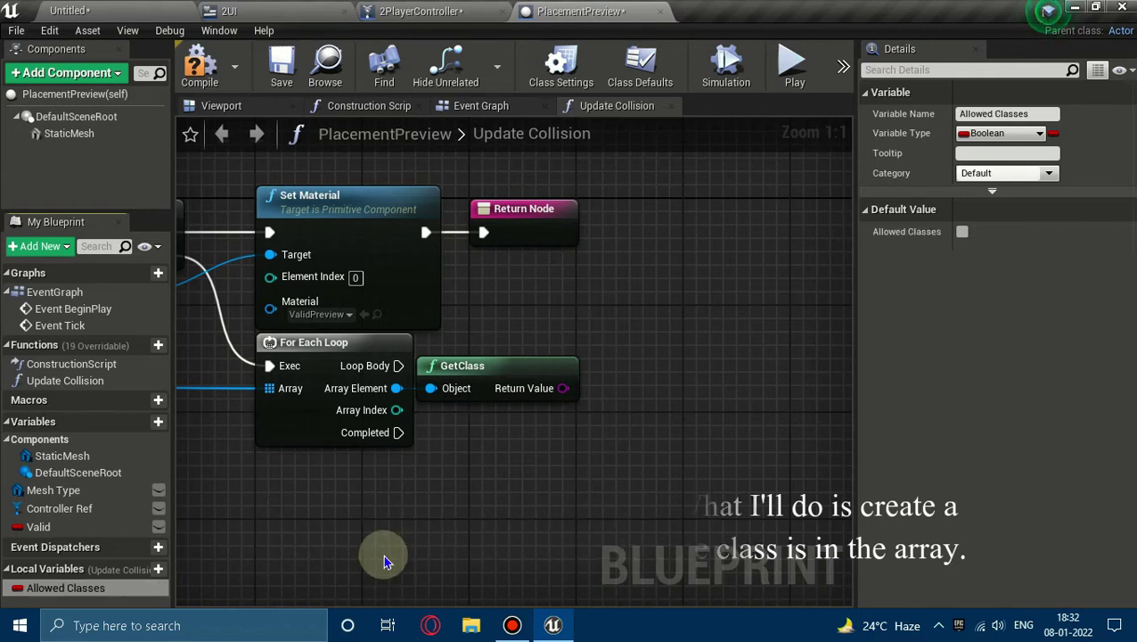
{"action": "left_click", "coordinate": [1005, 136]}
{"action": "type", "text": "a"}
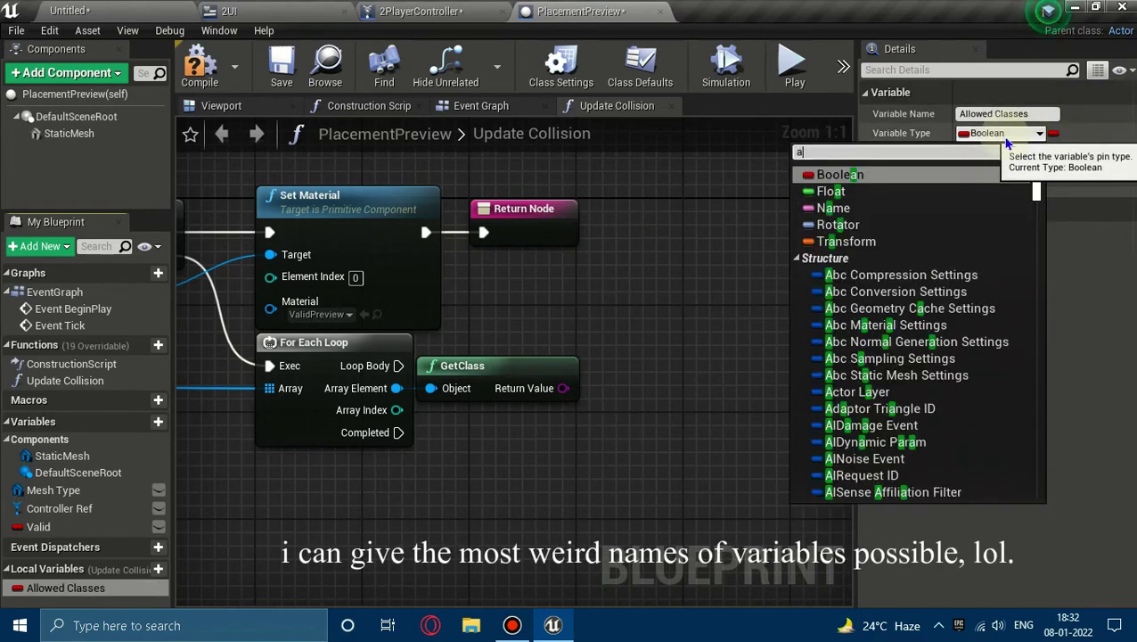
{"action": "type", "text": "ctor"}
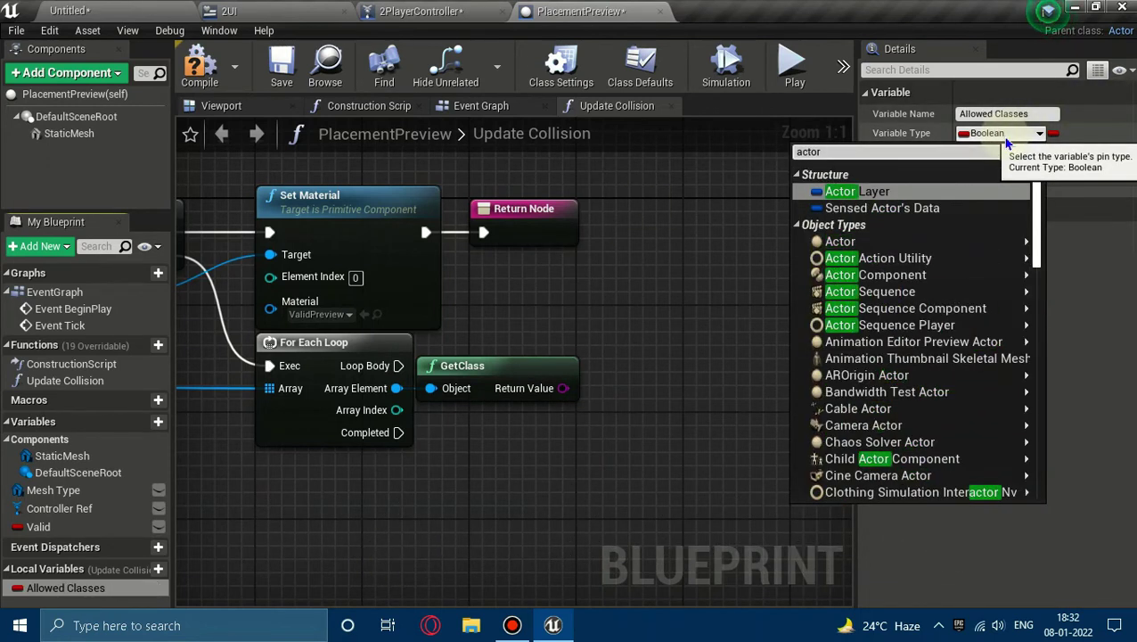
{"action": "mouse_move", "coordinate": [856, 242]}
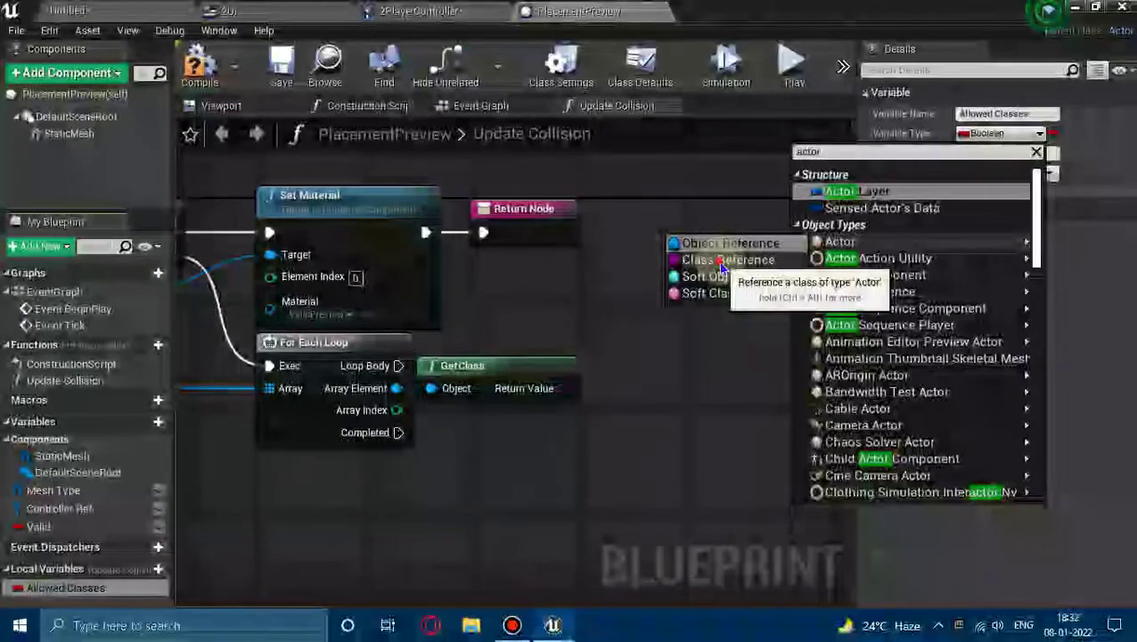
{"action": "left_click", "coordinate": [718, 261]}
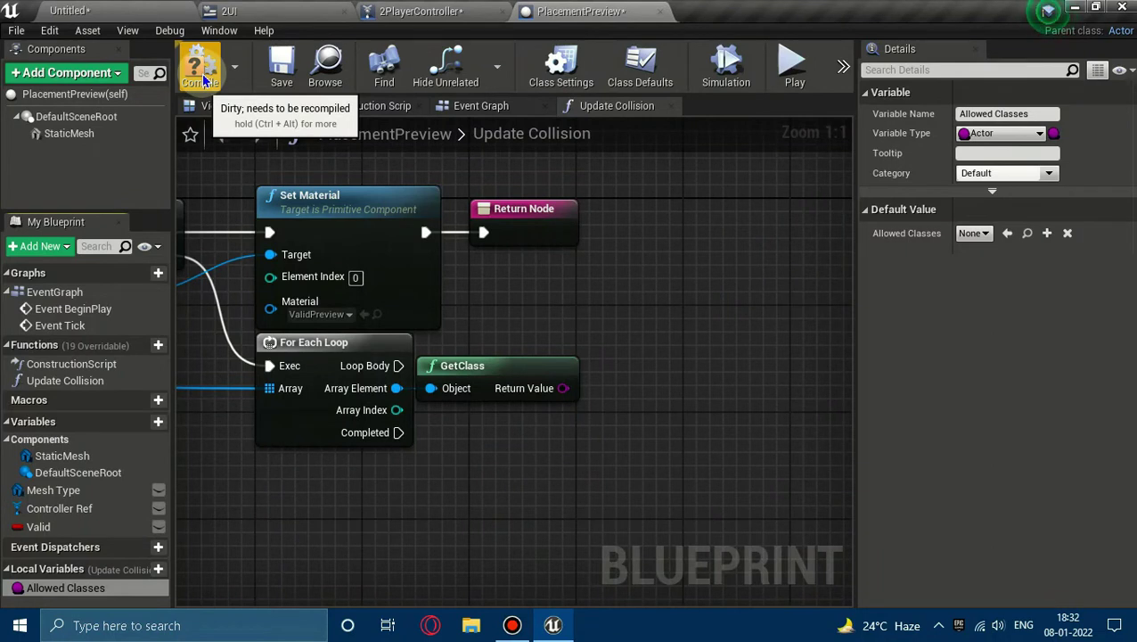
{"action": "left_click", "coordinate": [205, 80]}
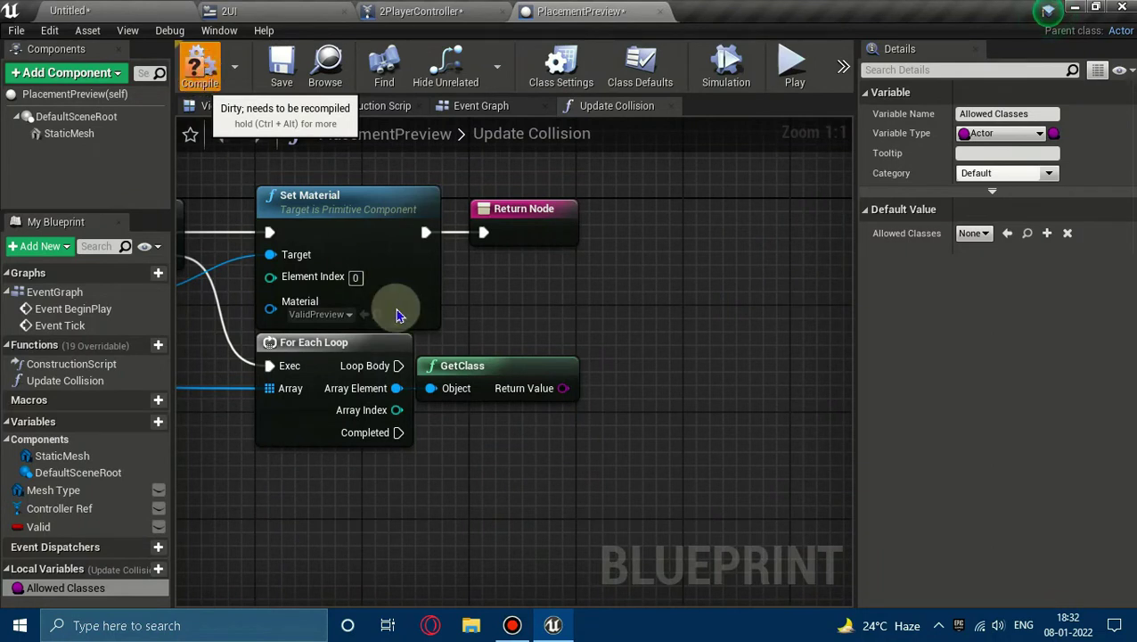
Step: Make Allowed Classes an array defaulting to B1, B2 and B3, and place its getter
{"action": "left_click", "coordinate": [1053, 134]}
{"action": "left_click", "coordinate": [1055, 172]}
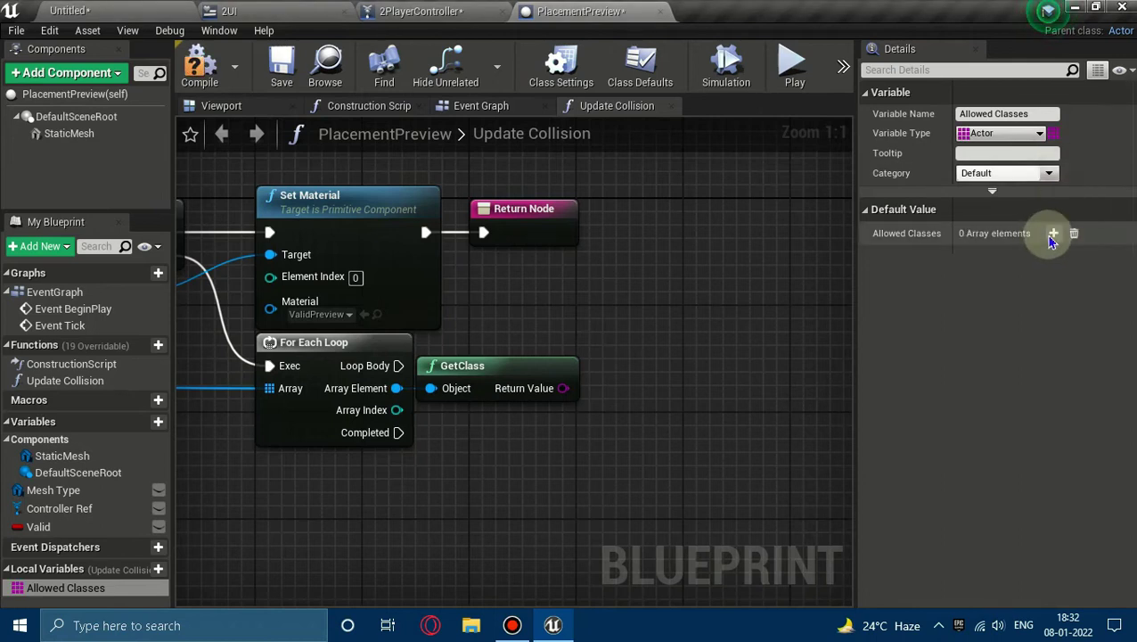
{"action": "left_click", "coordinate": [1054, 232]}
{"action": "left_click", "coordinate": [1053, 233]}
{"action": "left_click", "coordinate": [1054, 233]}
{"action": "left_click", "coordinate": [975, 258]}
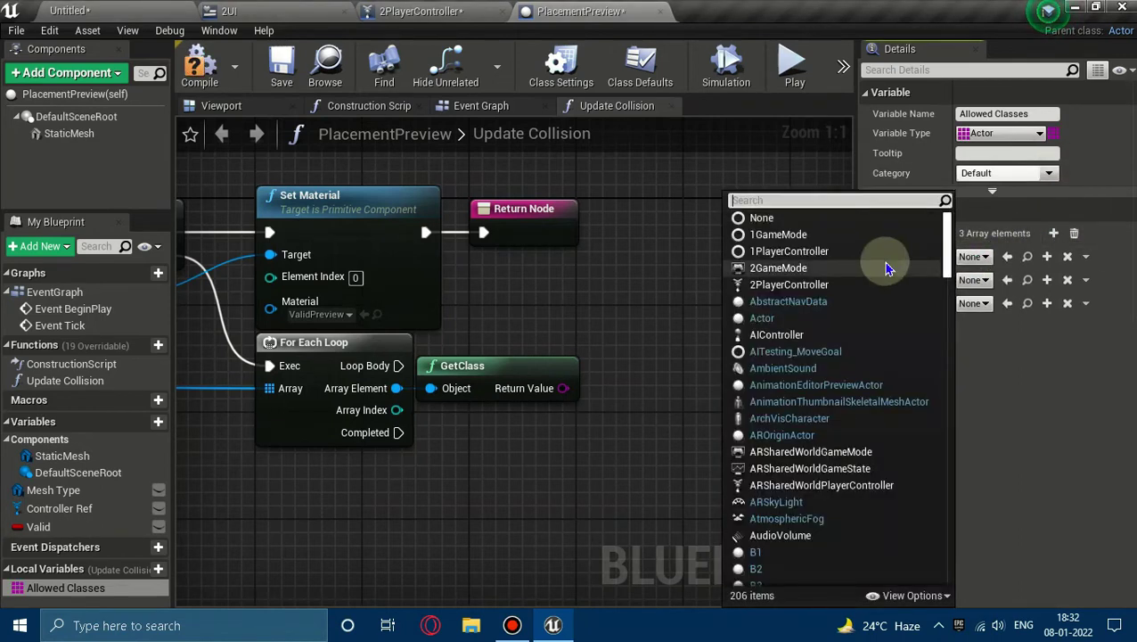
{"action": "left_click", "coordinate": [756, 552]}
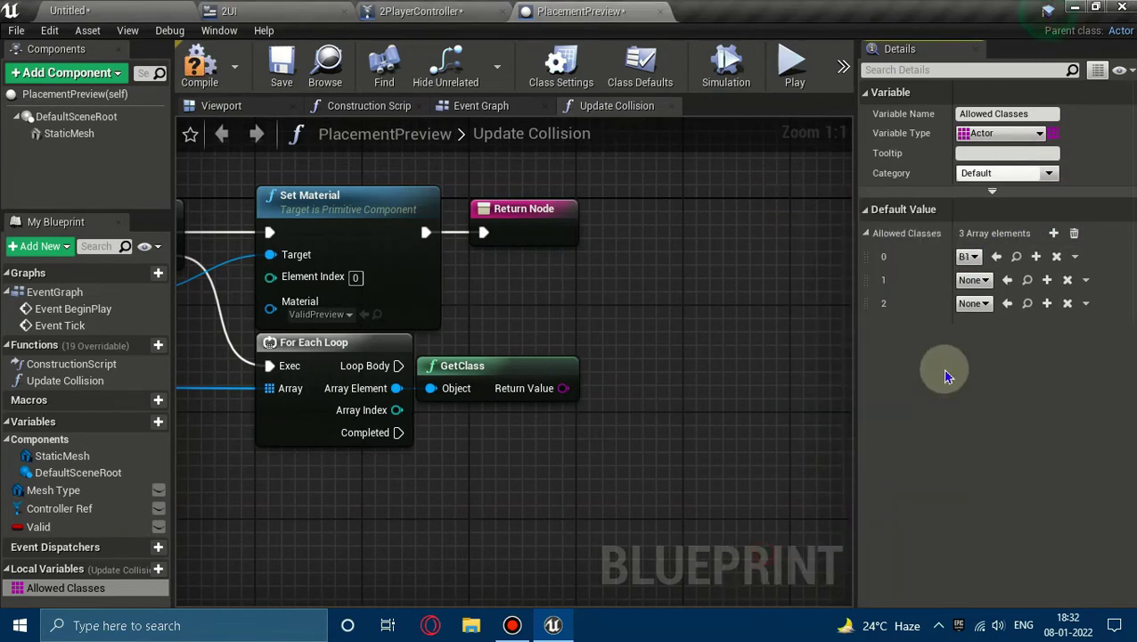
{"action": "left_click", "coordinate": [974, 280]}
{"action": "left_click", "coordinate": [756, 568]}
{"action": "left_click", "coordinate": [975, 303]}
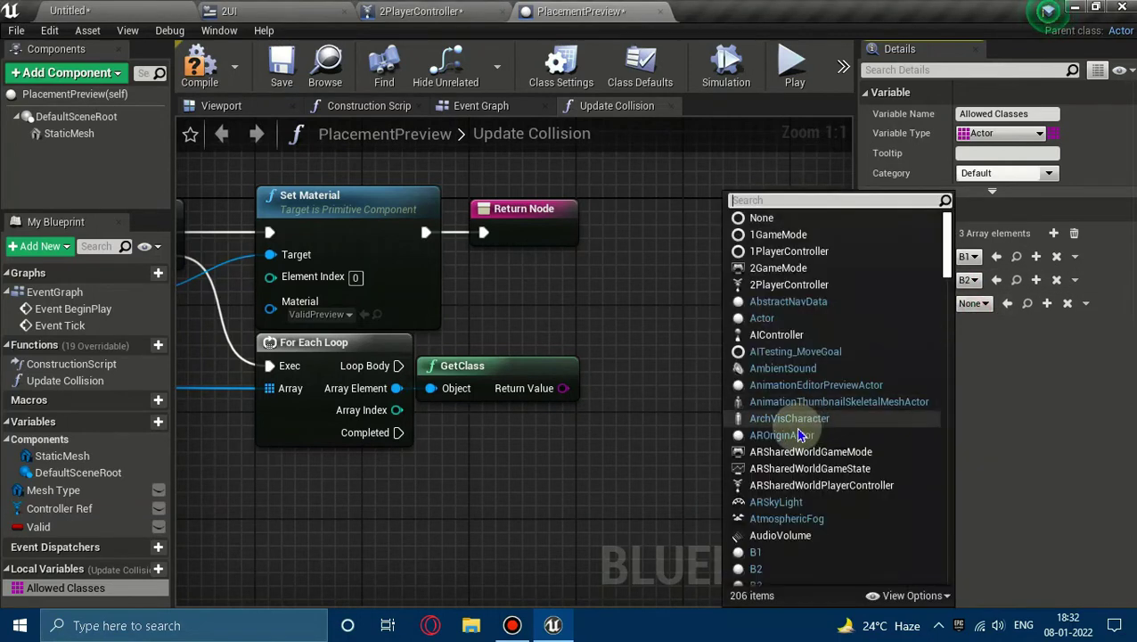
{"action": "scroll", "coordinate": [772, 533], "scroll_direction": "down", "scroll_amount": 1}
{"action": "left_click", "coordinate": [772, 533]}
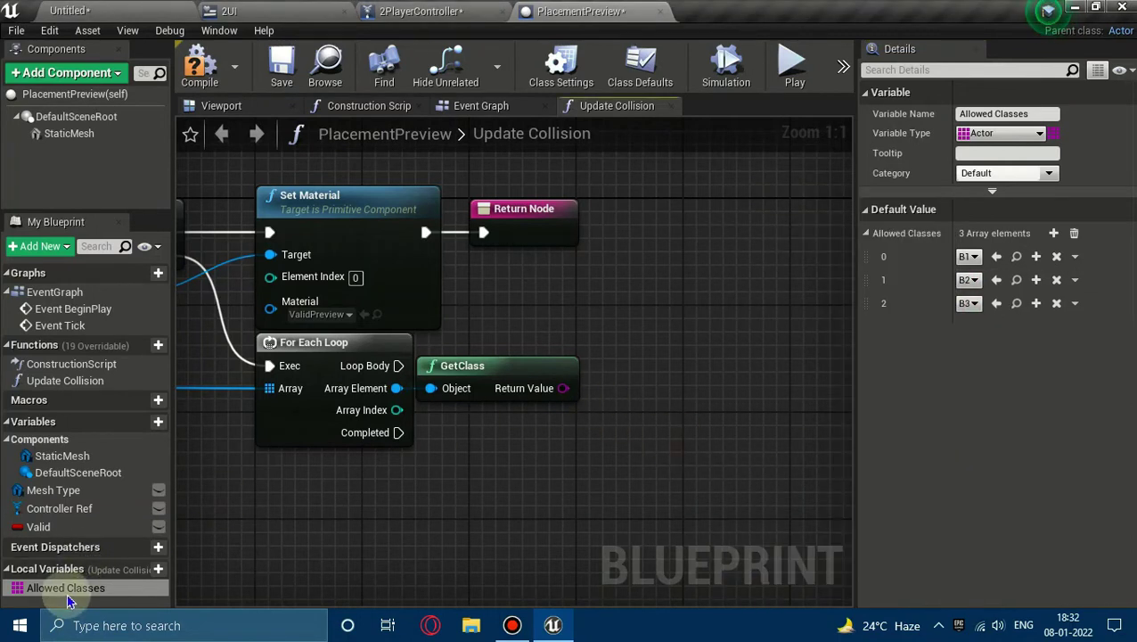
{"action": "mouse_move", "coordinate": [62, 587]}
{"action": "left_mouse_down"}
{"action": "mouse_move", "coordinate": [448, 454]}
{"action": "mouse_move", "coordinate": [436, 423]}
{"action": "left_mouse_up"}
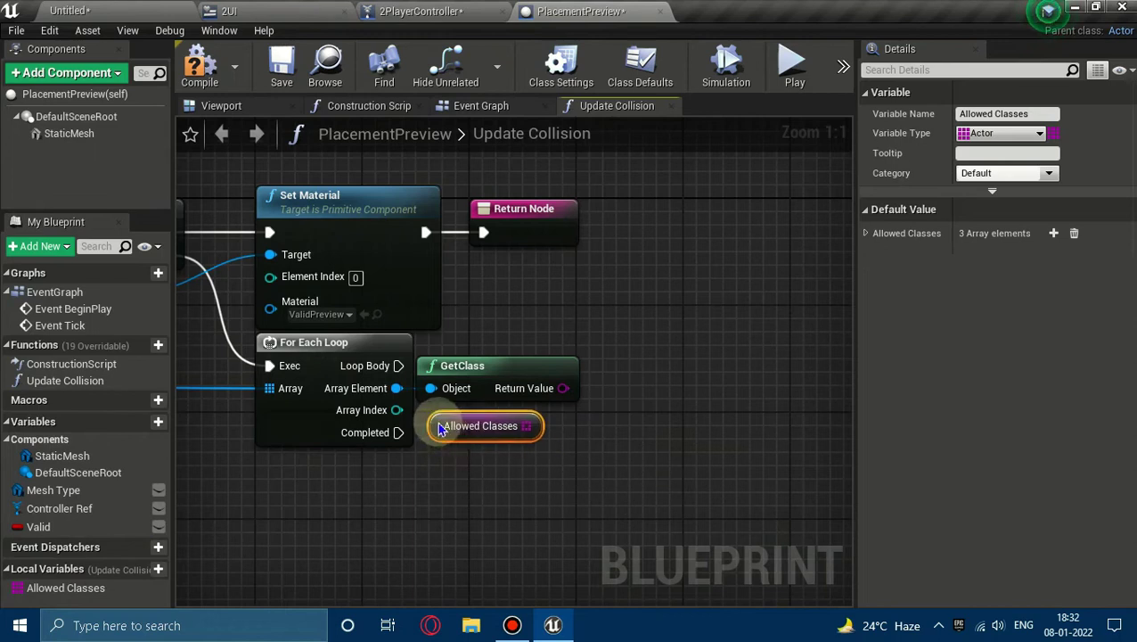
Step: From the Allowed Classes getter, browse the Utilities > Array functions
{"action": "left_click_drag", "start_coordinate": [514, 413], "coordinate": [622, 423]}
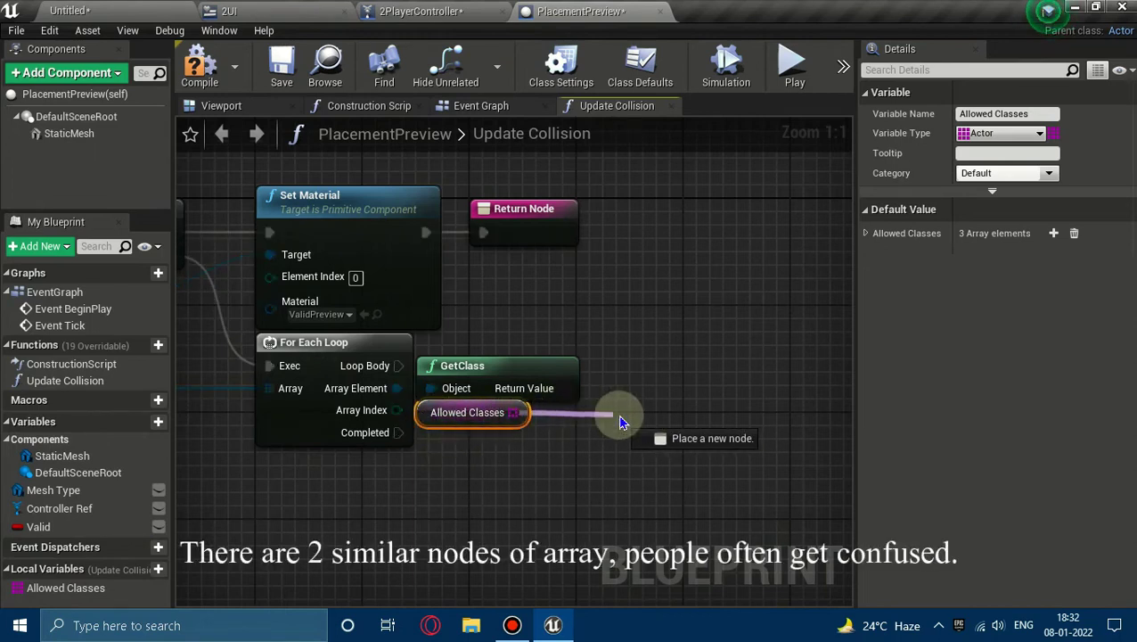
{"action": "type", "text": "con"}
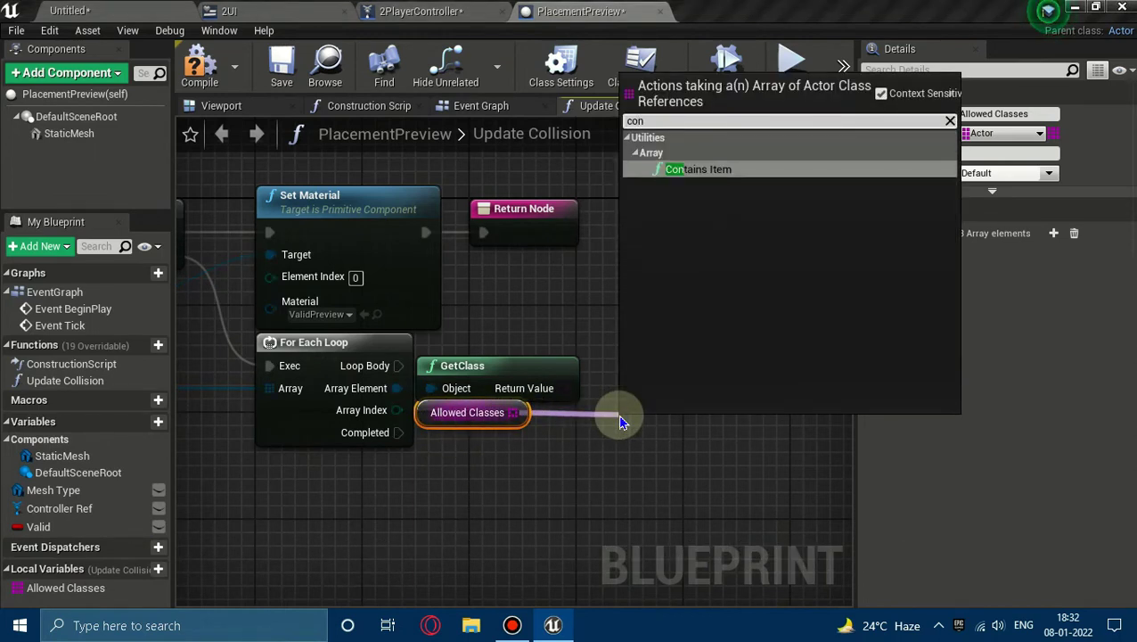
{"action": "key", "text": "BackSpace"}
{"action": "key", "text": "BackSpace"}
{"action": "key", "text": "BackSpace"}
{"action": "key", "text": "BackSpace"}
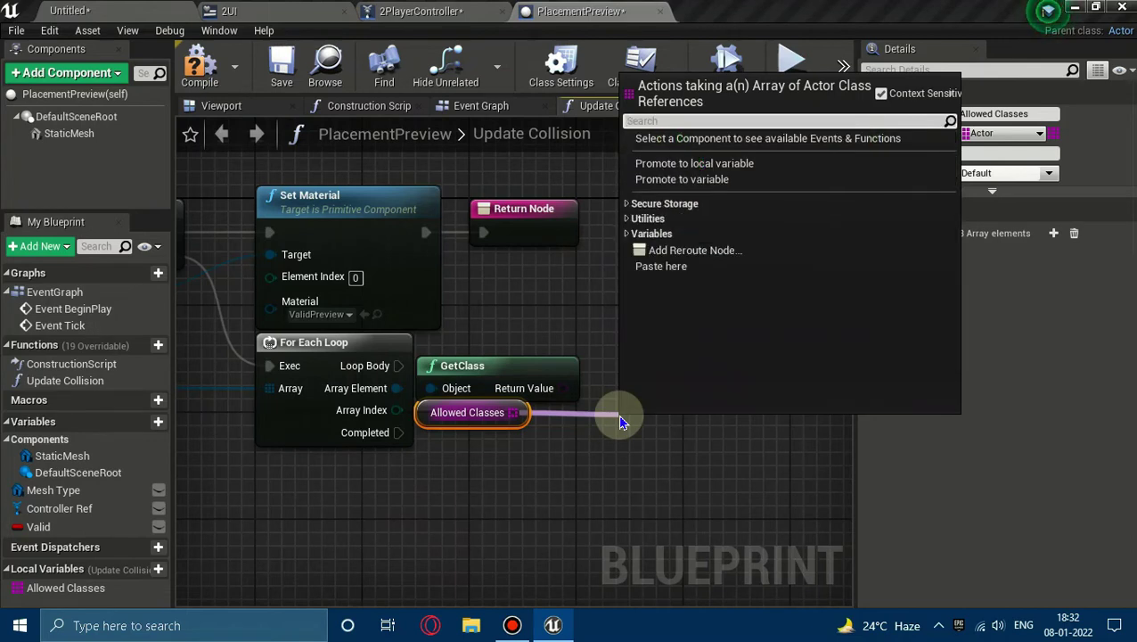
{"action": "left_click", "coordinate": [628, 219]}
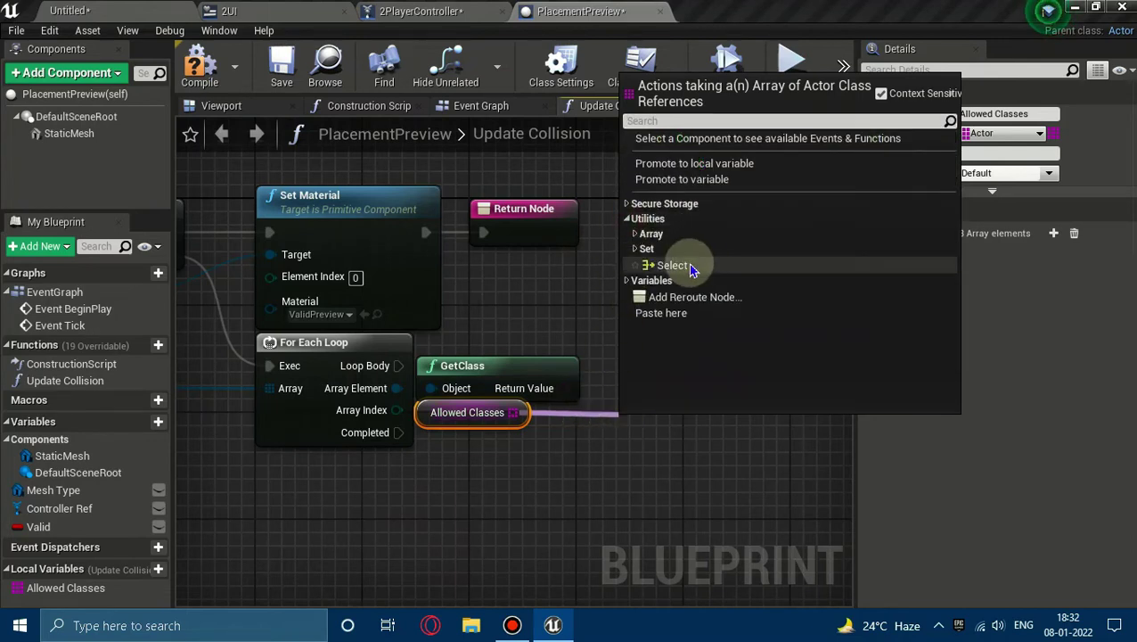
{"action": "left_click", "coordinate": [633, 236]}
{"action": "scroll", "coordinate": [647, 241], "scroll_direction": "down", "scroll_amount": 3}
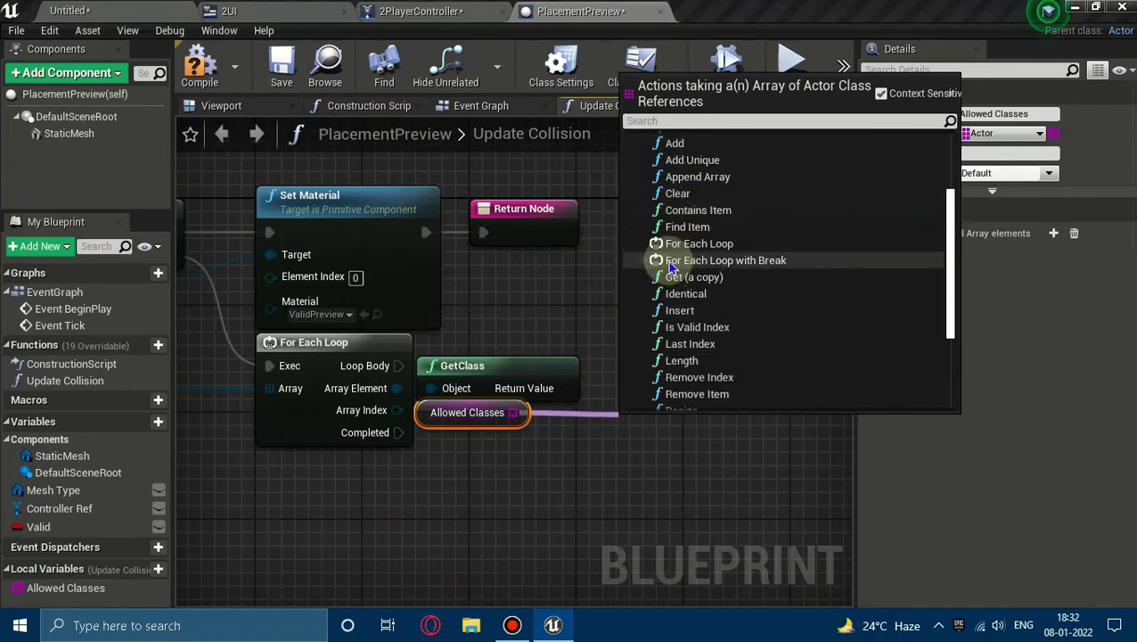
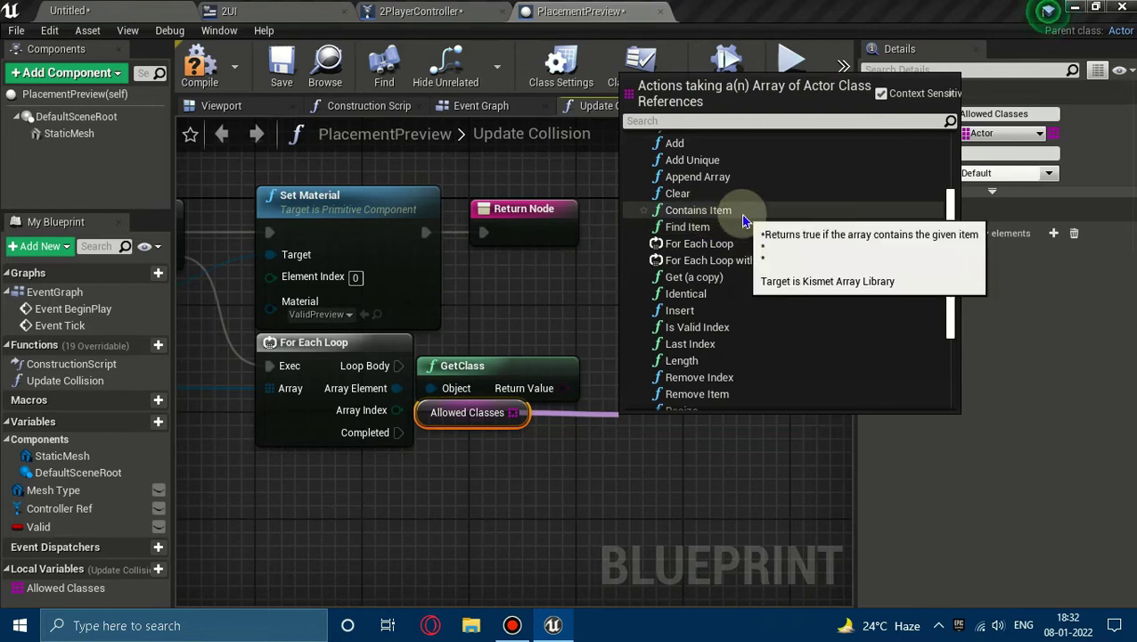
Step: Add a Contains check on the Allowed Classes array, trying and then deleting a Find node
{"action": "left_click", "coordinate": [743, 212]}
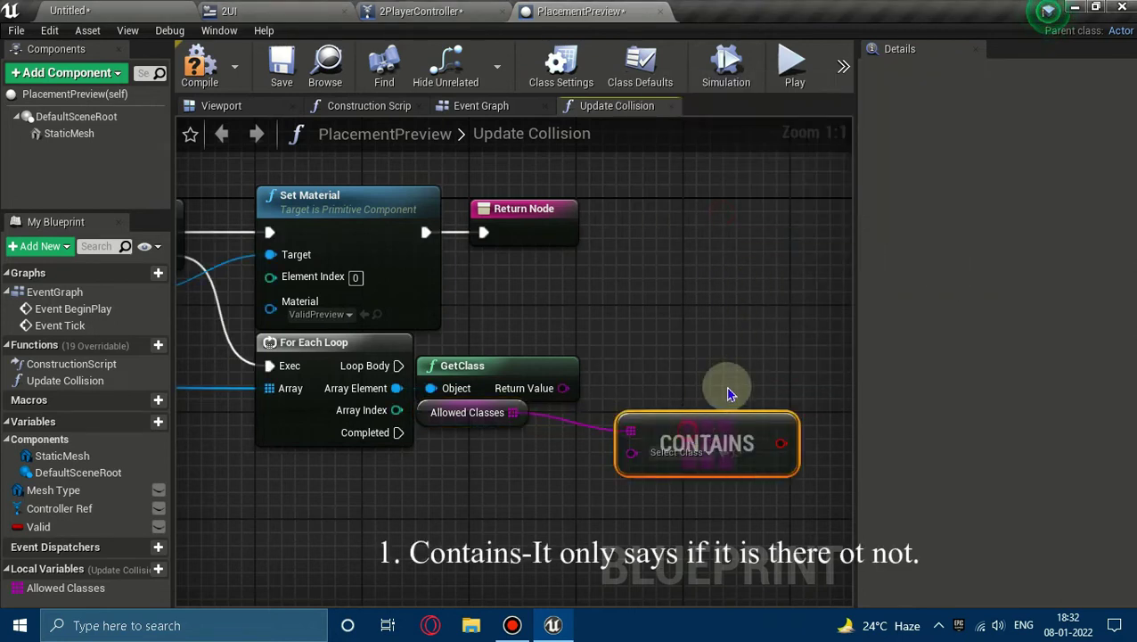
{"action": "left_click_drag", "start_coordinate": [514, 411], "coordinate": [599, 502]}
{"action": "type", "text": "f"}
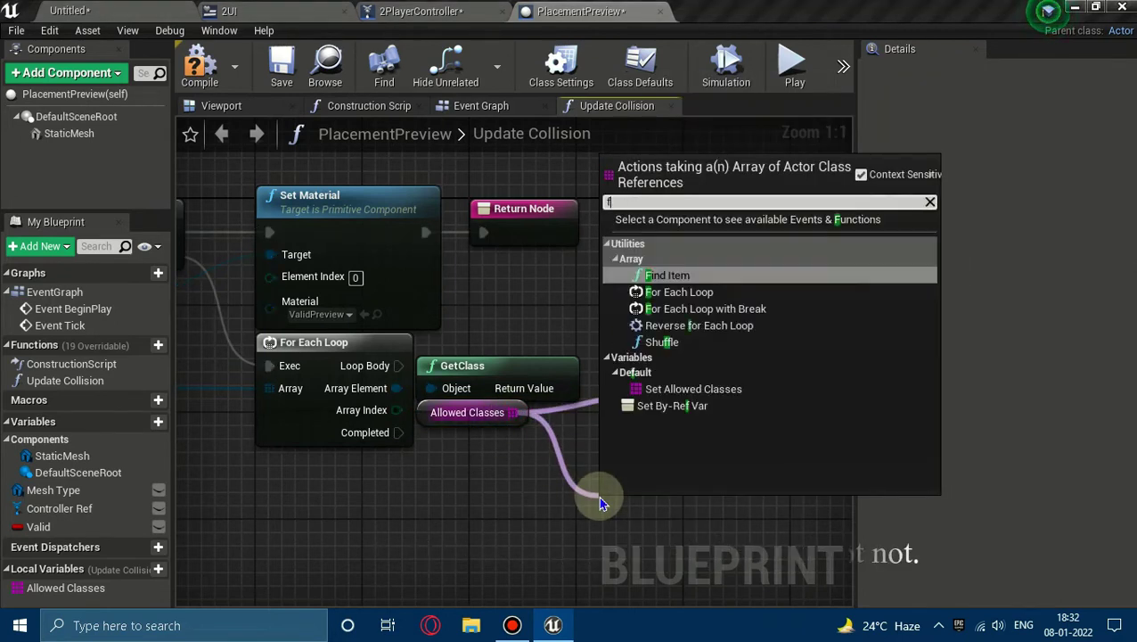
{"action": "type", "text": "ind"}
{"action": "key", "text": "Return"}
{"action": "right_click_drag", "start_coordinate": [729, 480], "coordinate": [577, 477]}
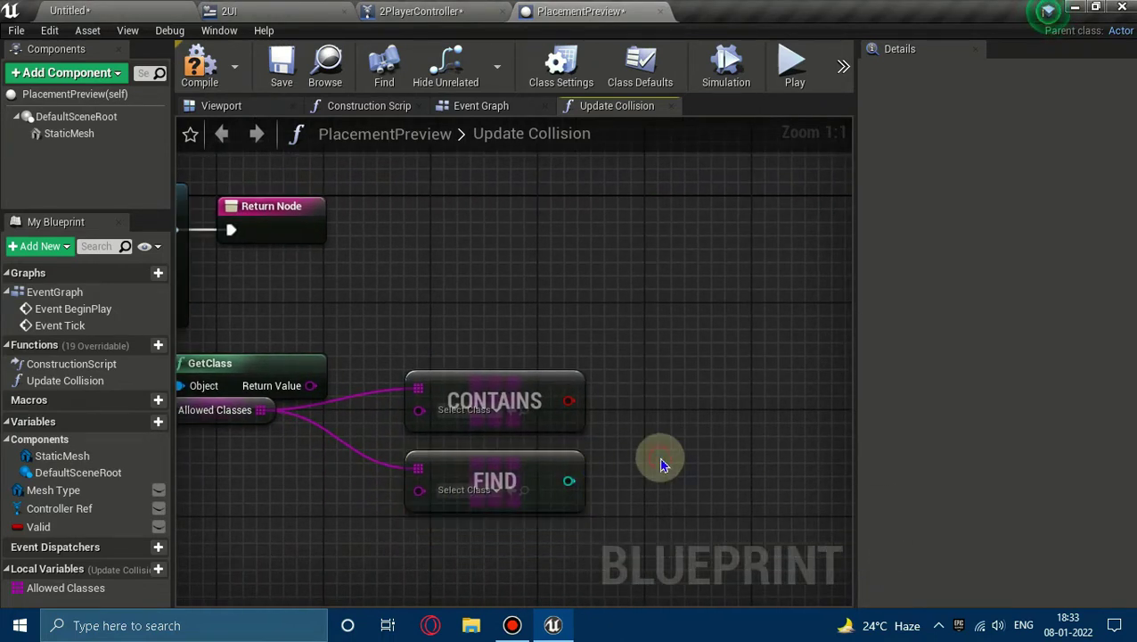
{"action": "left_click", "coordinate": [592, 475]}
{"action": "key", "text": "Delete"}
Step: Position the Contains node next to GetClass and drag a connection from its result
{"action": "right_click_drag", "start_coordinate": [456, 477], "coordinate": [609, 500]}
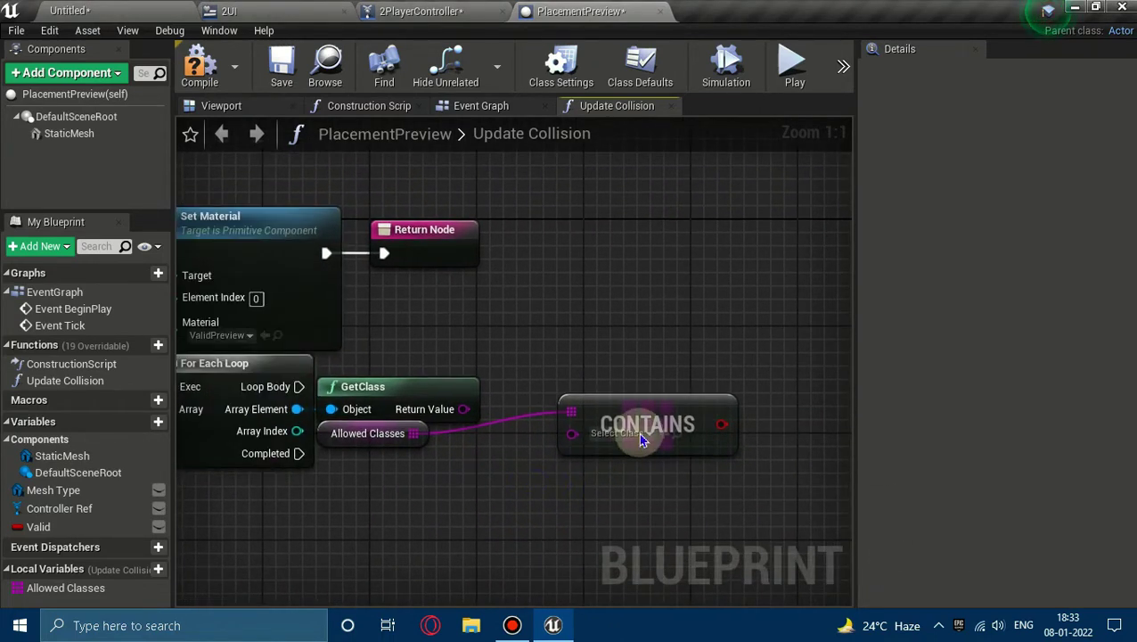
{"action": "mouse_move", "coordinate": [615, 432]}
{"action": "left_mouse_down"}
{"action": "mouse_move", "coordinate": [509, 448]}
{"action": "mouse_move", "coordinate": [549, 449]}
{"action": "left_mouse_up"}
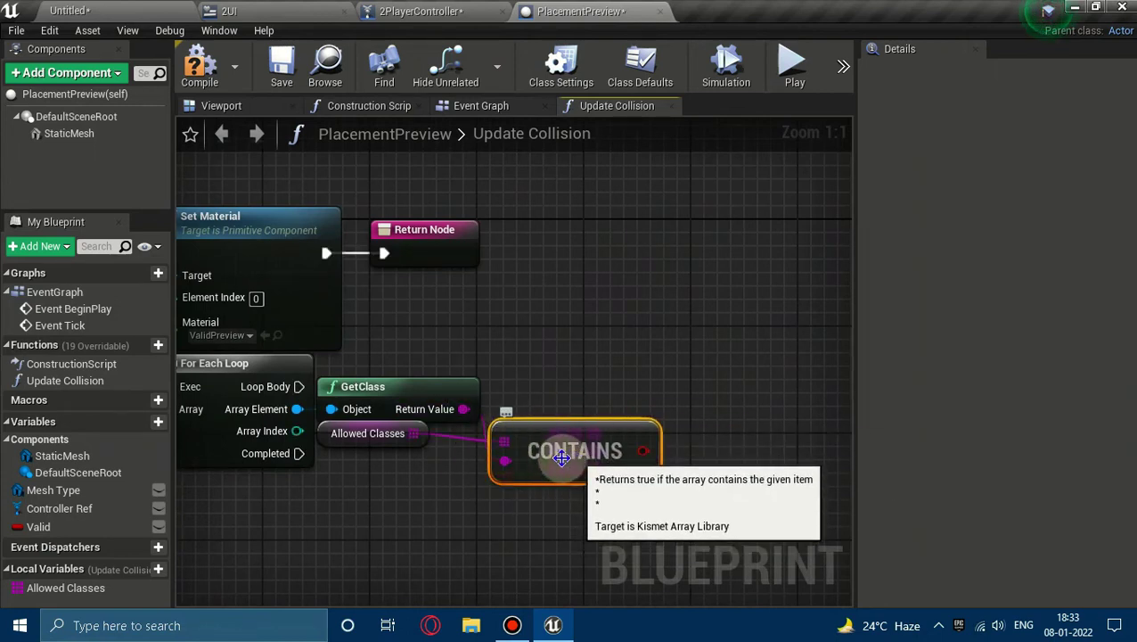
{"action": "left_click", "coordinate": [592, 411]}
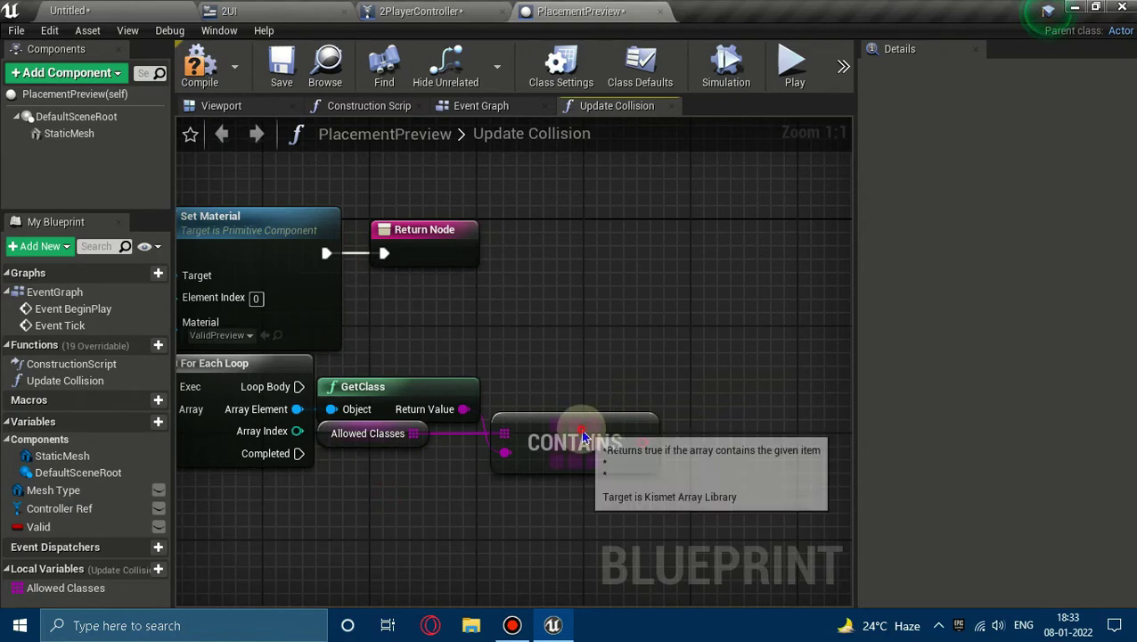
{"action": "left_click_drag", "start_coordinate": [593, 410], "coordinate": [579, 411]}
{"action": "left_click_drag", "start_coordinate": [633, 445], "coordinate": [673, 423]}
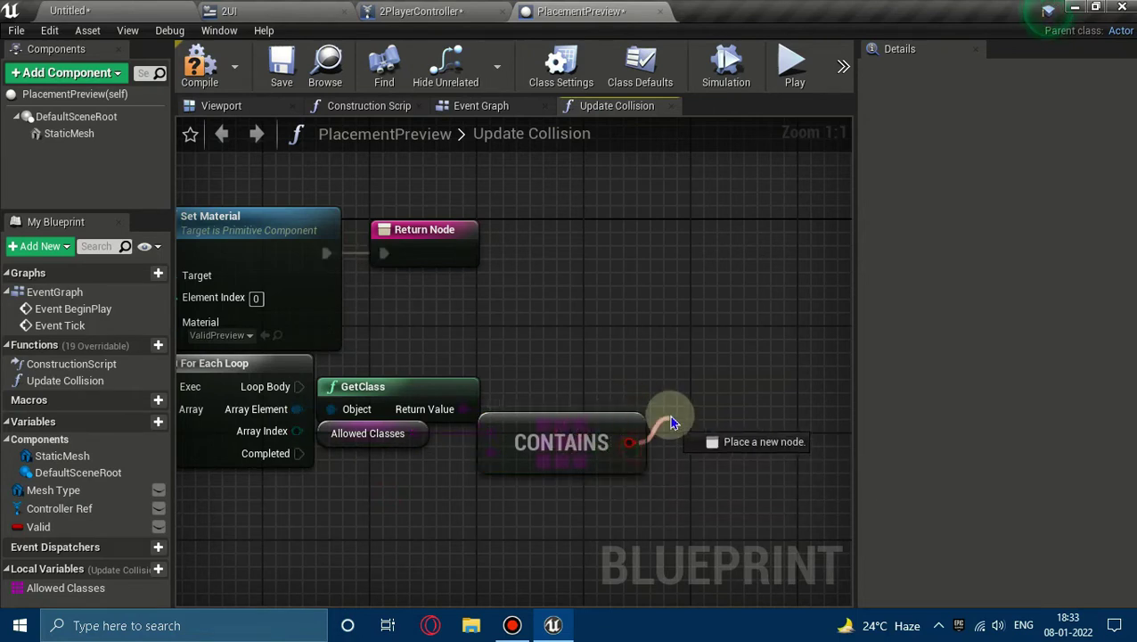
Step: Add a Branch on the Contains result, driven by the loop's Loop Body
{"action": "type", "text": "b"}
{"action": "key", "text": "Return"}
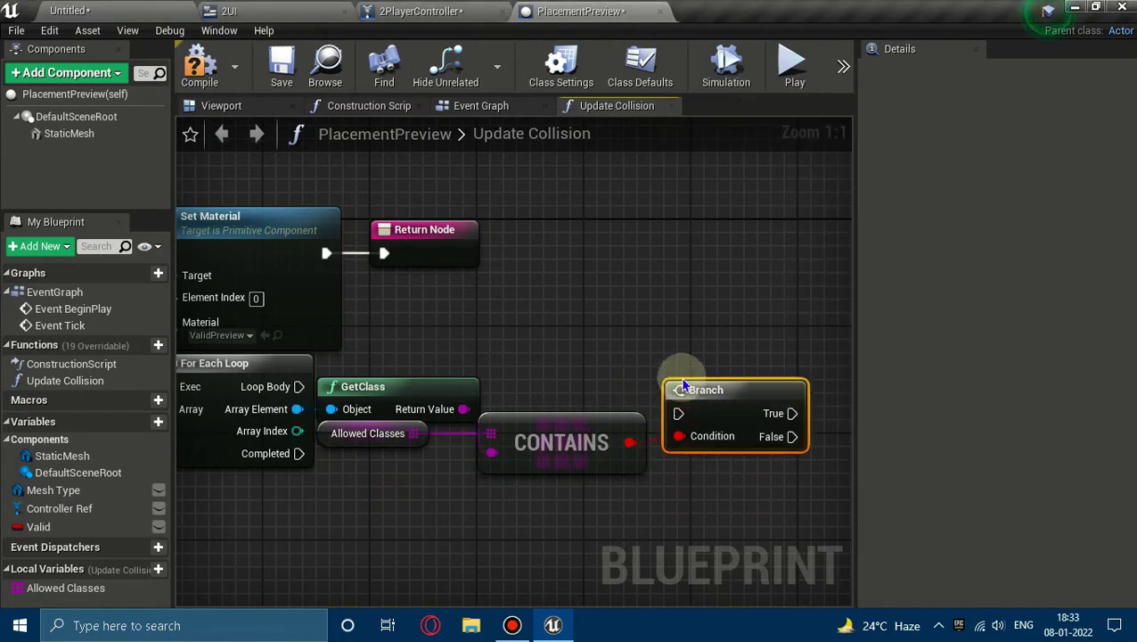
{"action": "left_click_drag", "start_coordinate": [679, 400], "coordinate": [303, 386]}
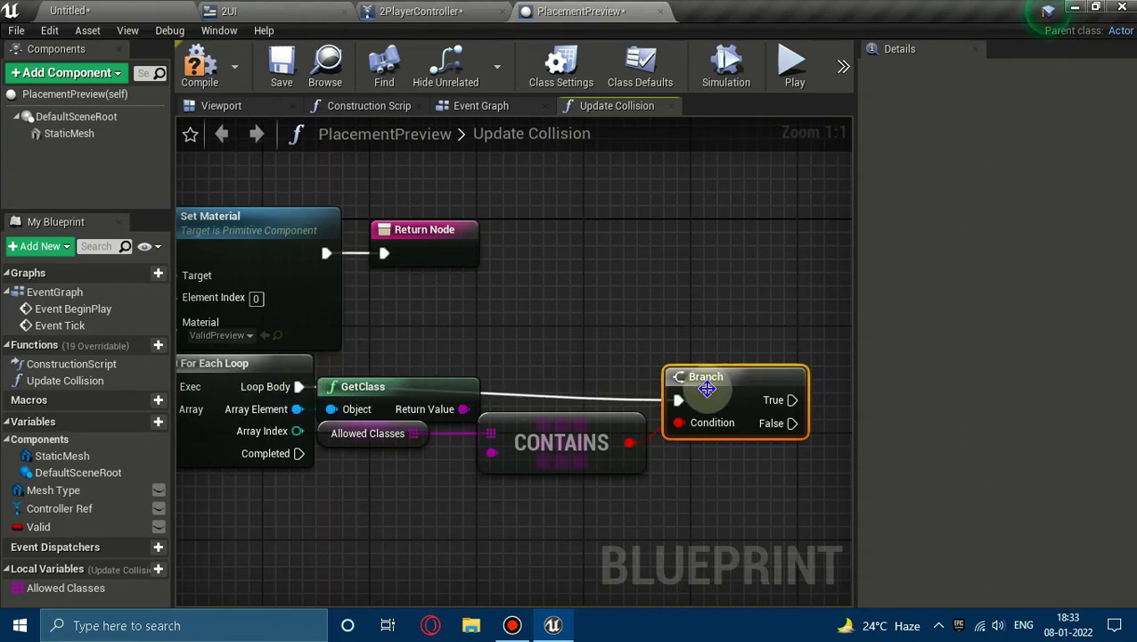
{"action": "left_click_drag", "start_coordinate": [709, 397], "coordinate": [736, 384]}
{"action": "left_click", "coordinate": [628, 341]}
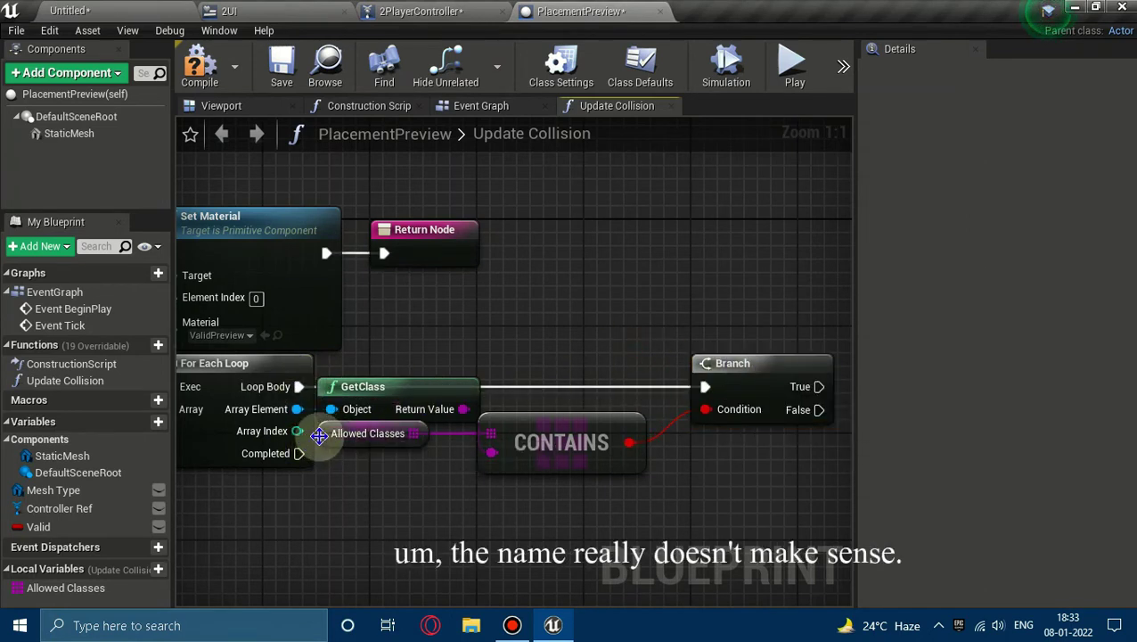
Step: Rename the Allowed Classes variable to CollisionCheckClass, then drag from the Branch True output
{"action": "left_click", "coordinate": [325, 434]}
{"action": "key", "text": "Return"}
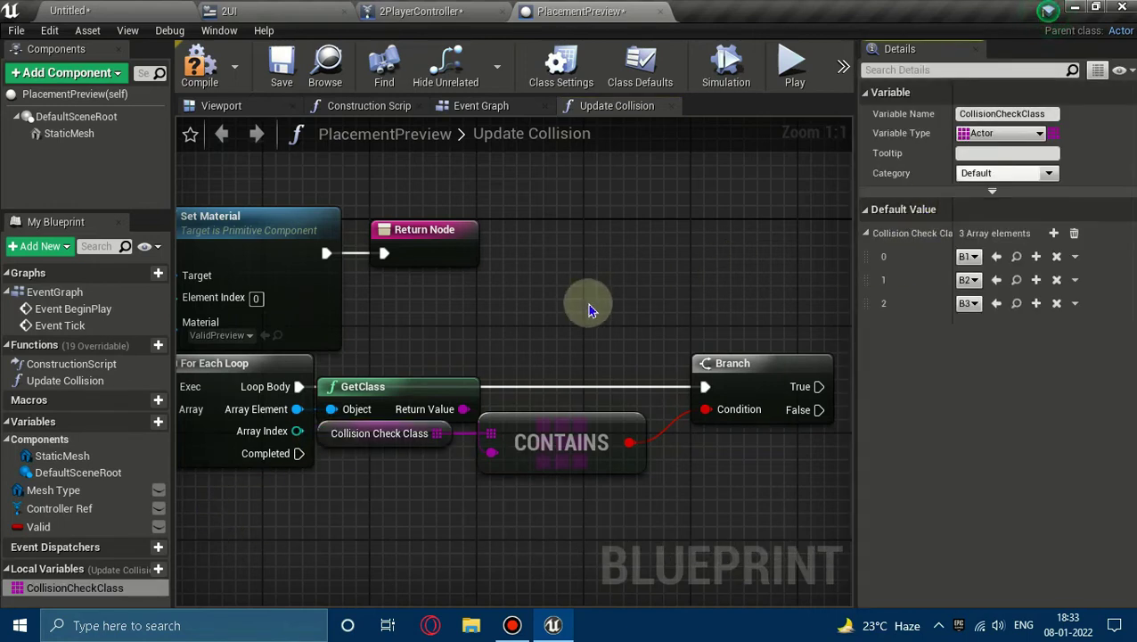
{"action": "mouse_move", "coordinate": [614, 302]}
{"action": "right_mouse_down"}
{"action": "mouse_move", "coordinate": [530, 311]}
{"action": "mouse_move", "coordinate": [550, 272]}
{"action": "right_mouse_up"}
{"action": "left_click", "coordinate": [645, 363]}
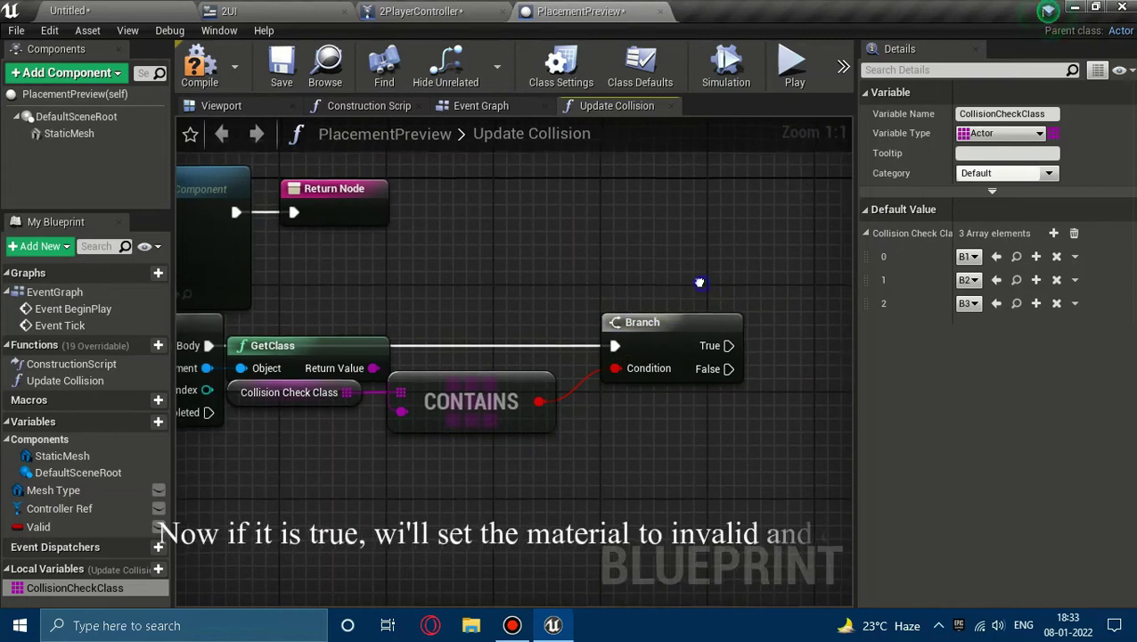
{"action": "right_click_drag", "start_coordinate": [624, 346], "coordinate": [435, 352]}
{"action": "left_click_drag", "start_coordinate": [542, 353], "coordinate": [650, 363]}
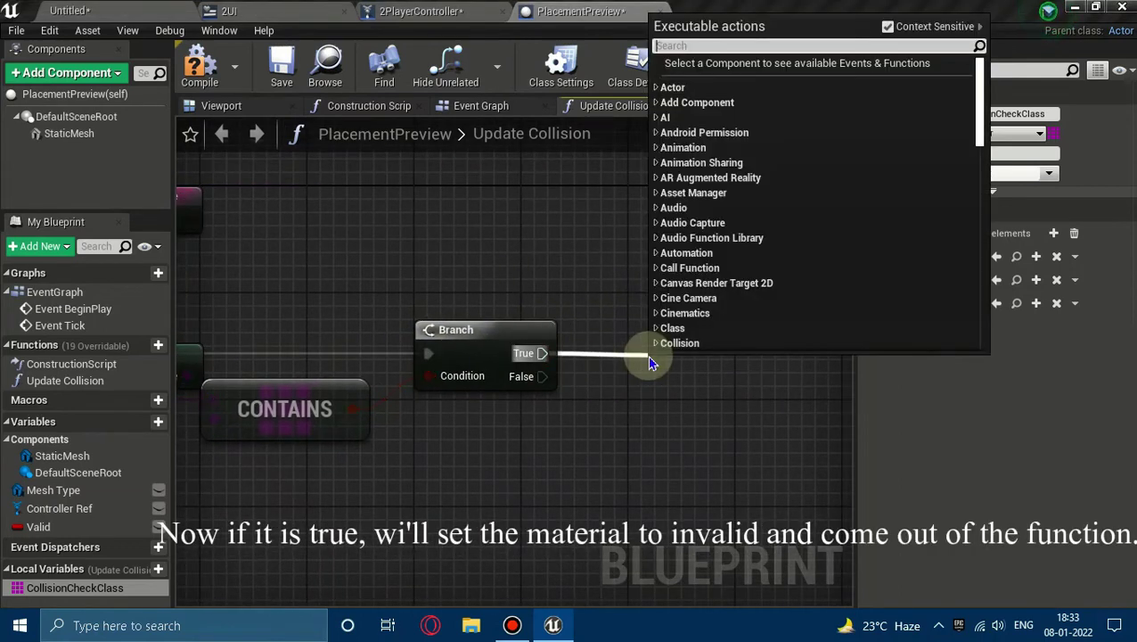
Step: On Branch True, set the Static Mesh material to InvalidPreview with a Set Material node
{"action": "type", "text": "set s"}
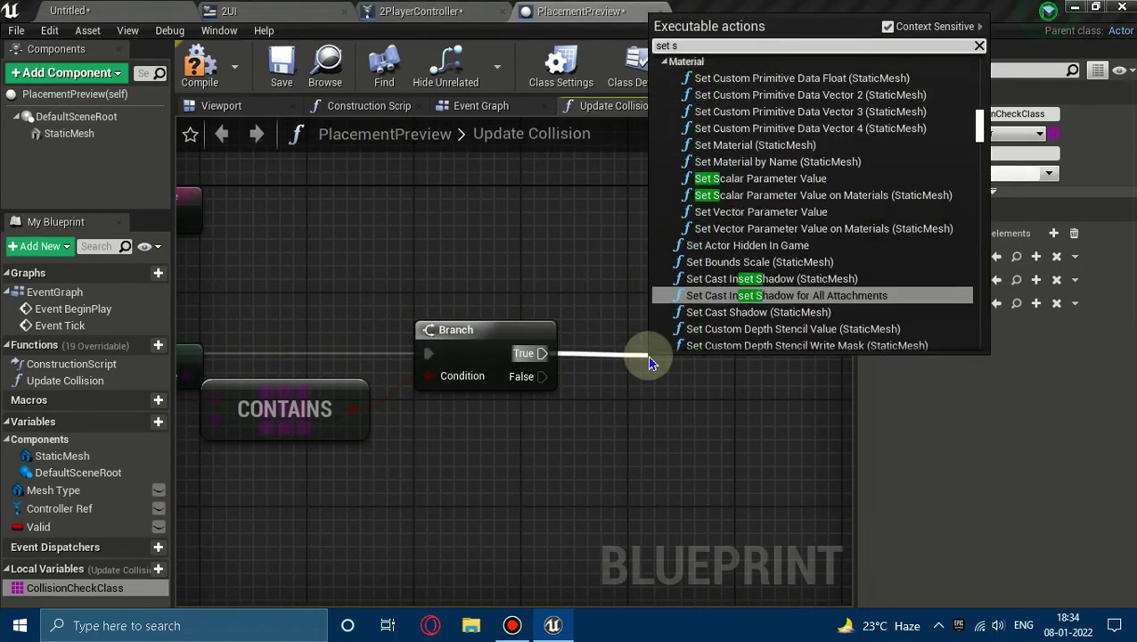
{"action": "key", "text": "BackSpace"}
{"action": "type", "text": "mate"}
{"action": "key", "text": "Return"}
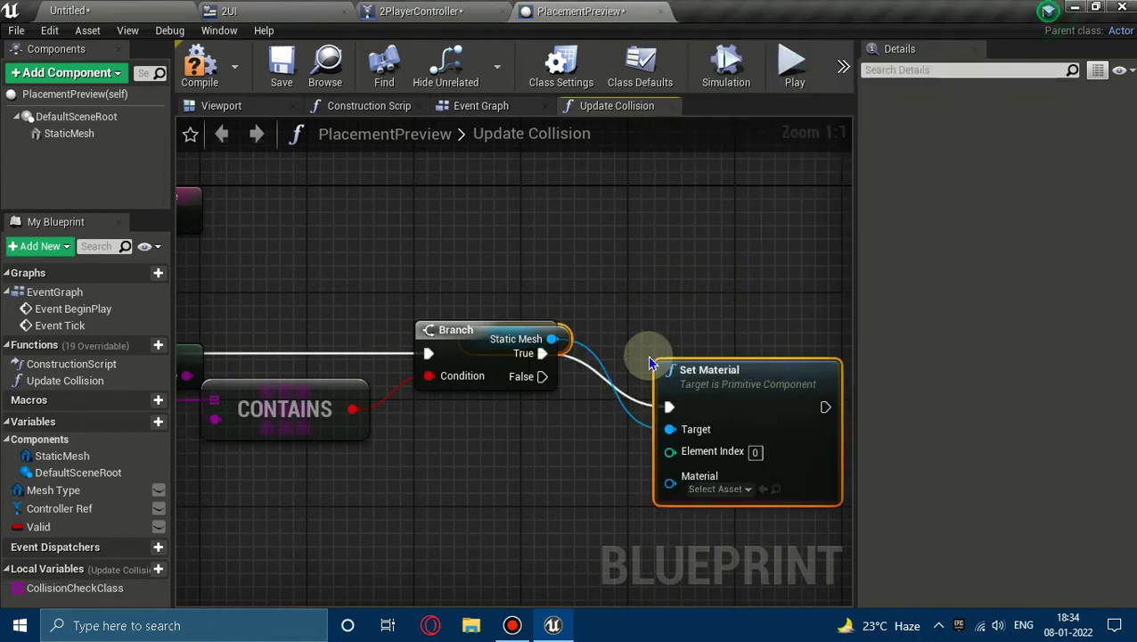
{"action": "left_click_drag", "start_coordinate": [663, 361], "coordinate": [602, 300]}
{"action": "left_click_drag", "start_coordinate": [446, 283], "coordinate": [415, 406]}
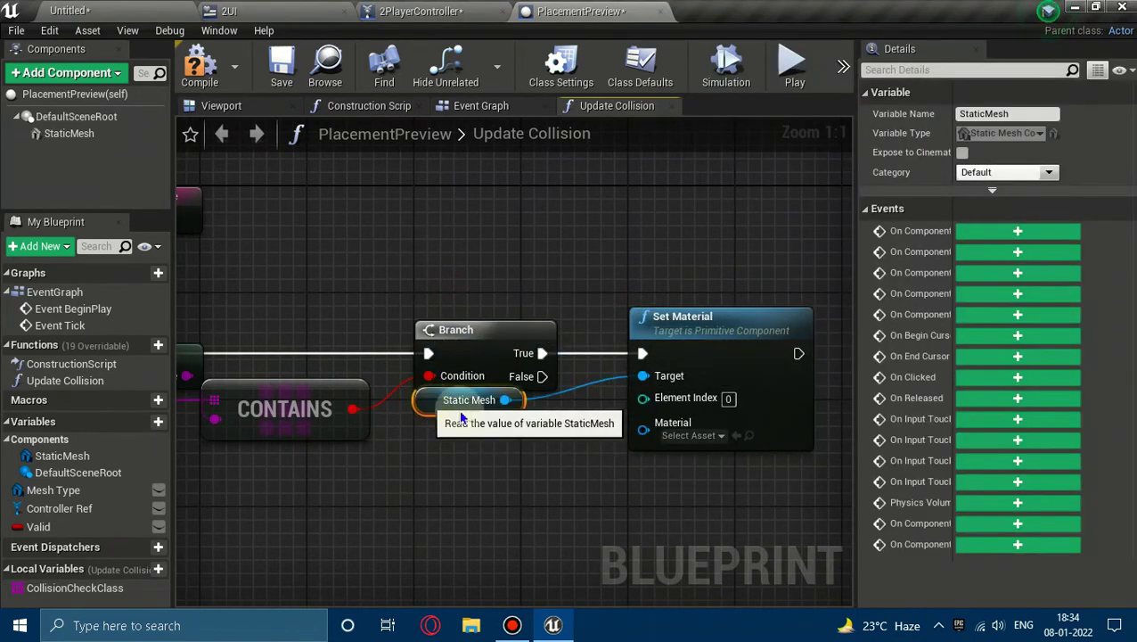
{"action": "left_click", "coordinate": [704, 436]}
{"action": "type", "text": "in"}
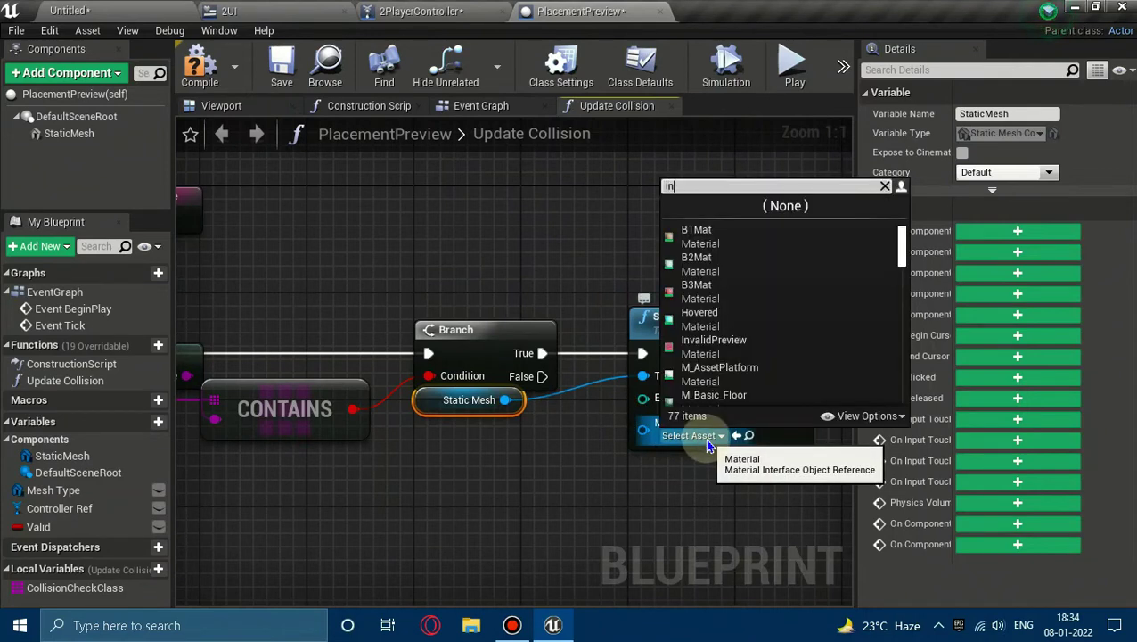
{"action": "type", "text": "va"}
{"action": "left_click", "coordinate": [722, 236]}
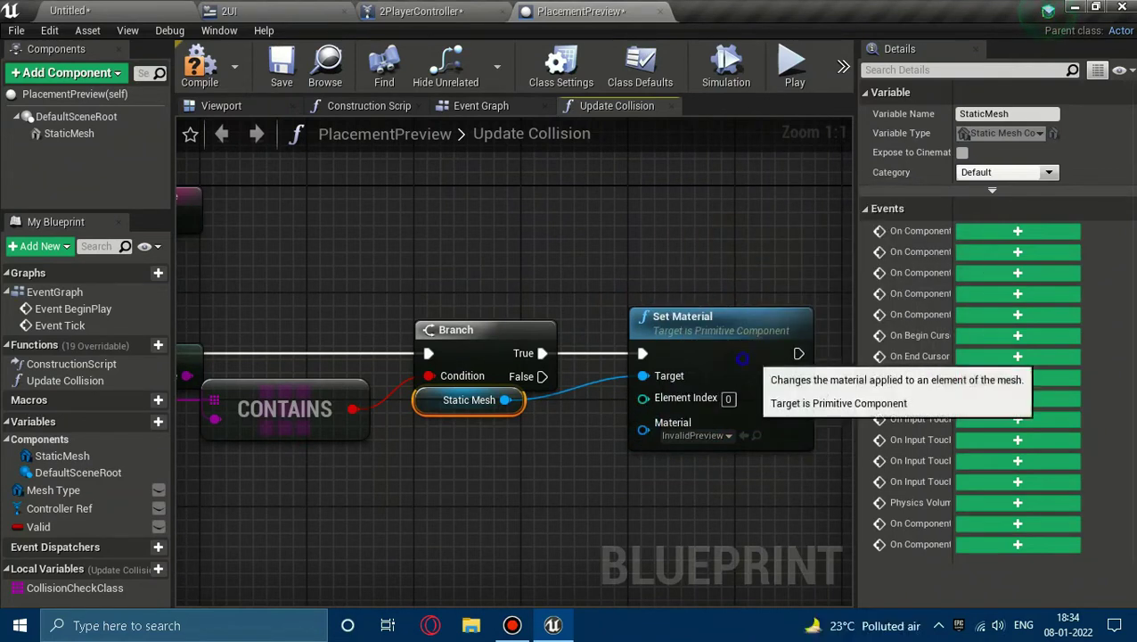
Step: Follow that Set Material with a Return Node
{"action": "right_click_drag", "start_coordinate": [742, 358], "coordinate": [524, 357]}
{"action": "left_click_drag", "start_coordinate": [580, 347], "coordinate": [649, 356]}
{"action": "type", "text": "r"}
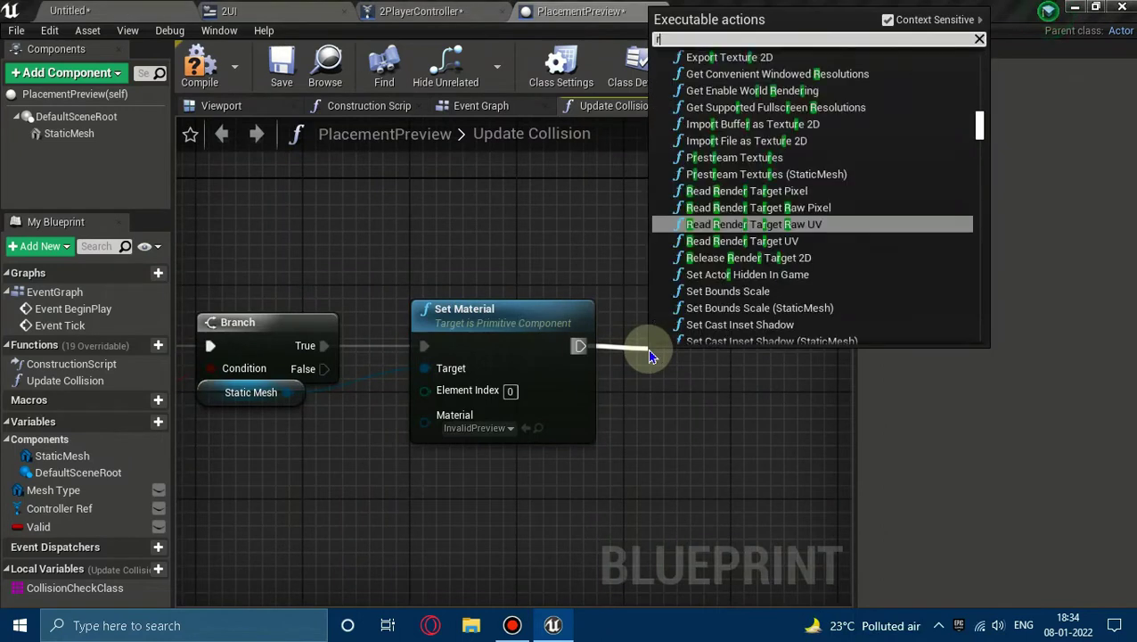
{"action": "type", "text": "eturn"}
{"action": "key", "text": "Return"}
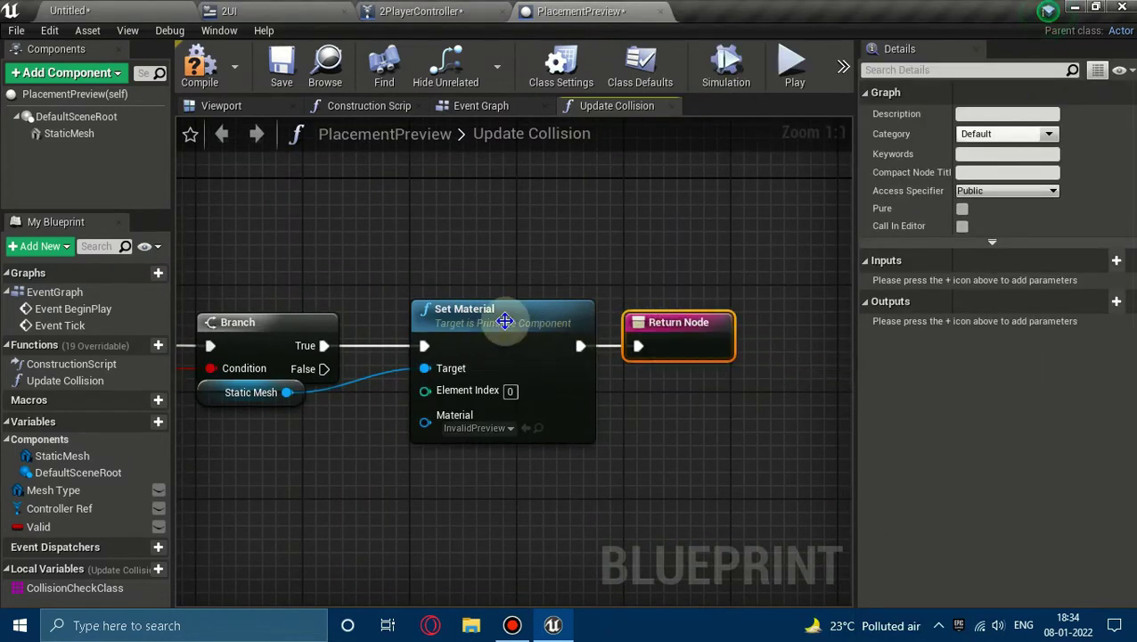
Step: Pan and zoom out to review the whole Update Collision graph
{"action": "right_click_drag", "start_coordinate": [310, 554], "coordinate": [725, 479]}
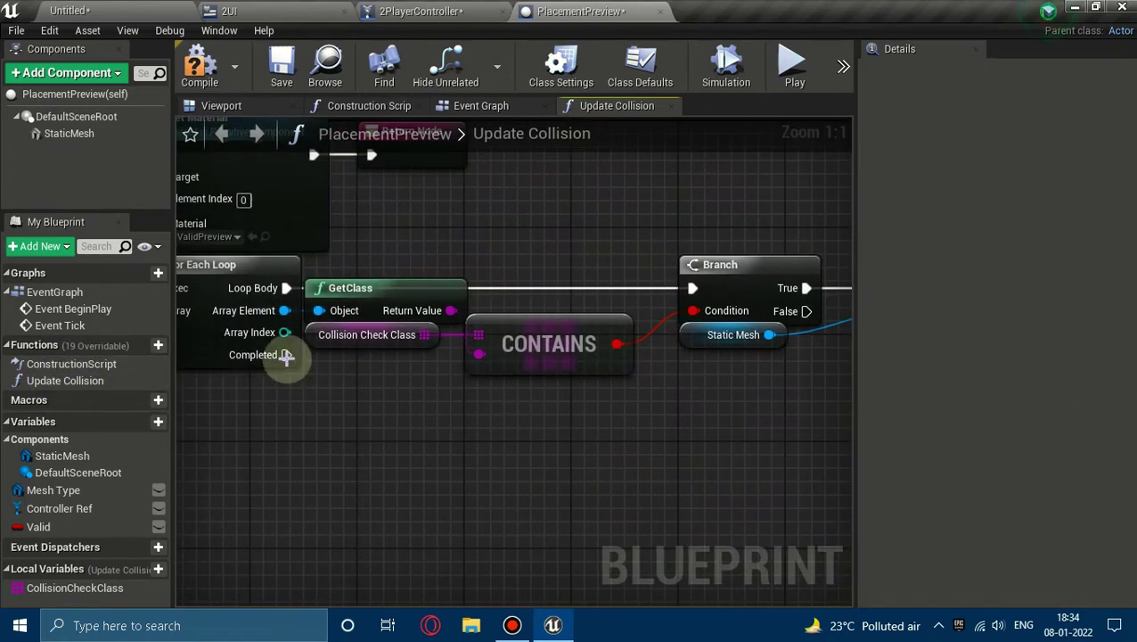
{"action": "right_click_drag", "start_coordinate": [286, 355], "coordinate": [383, 428]}
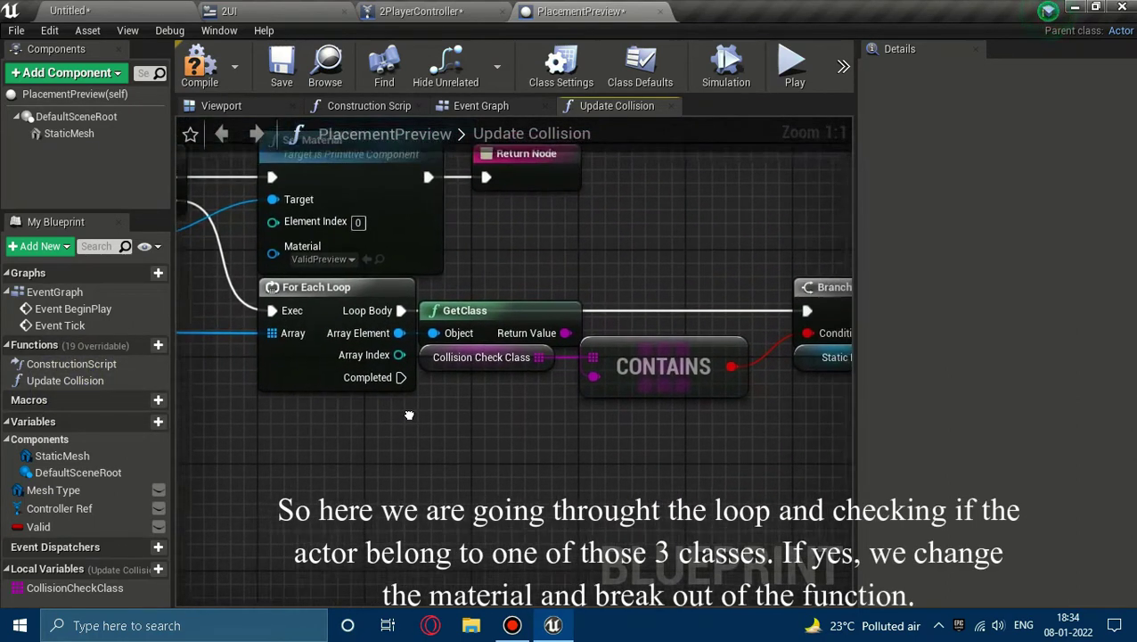
{"action": "scroll", "coordinate": [381, 429], "scroll_direction": "down", "scroll_amount": 1}
{"action": "scroll", "coordinate": [381, 428], "scroll_direction": "down", "scroll_amount": 1}
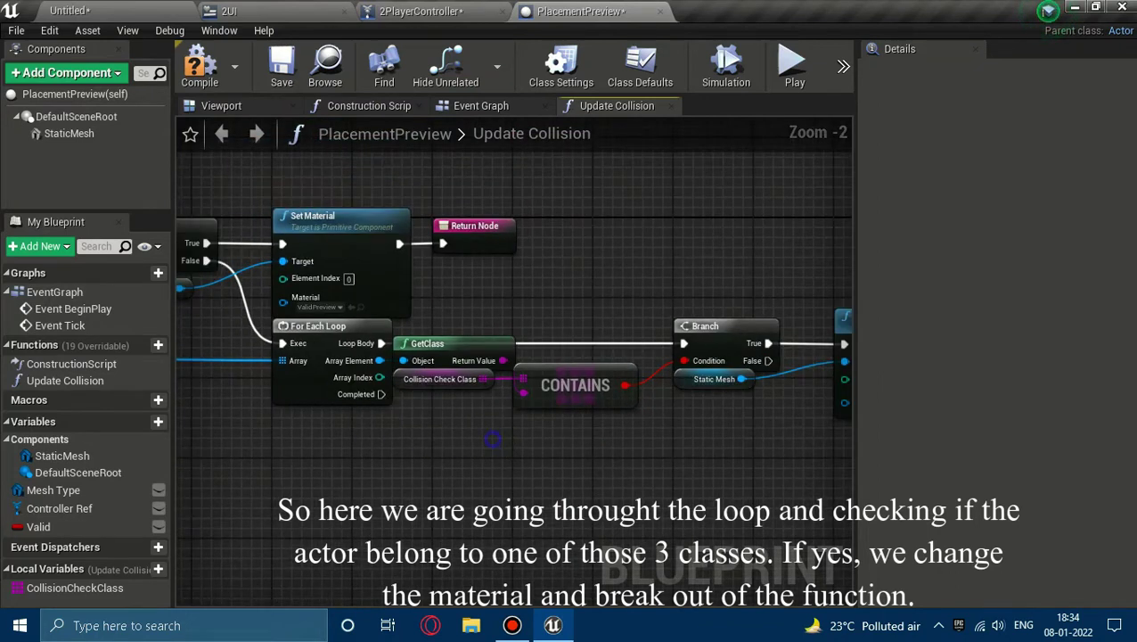
{"action": "right_click_drag", "start_coordinate": [493, 439], "coordinate": [453, 414]}
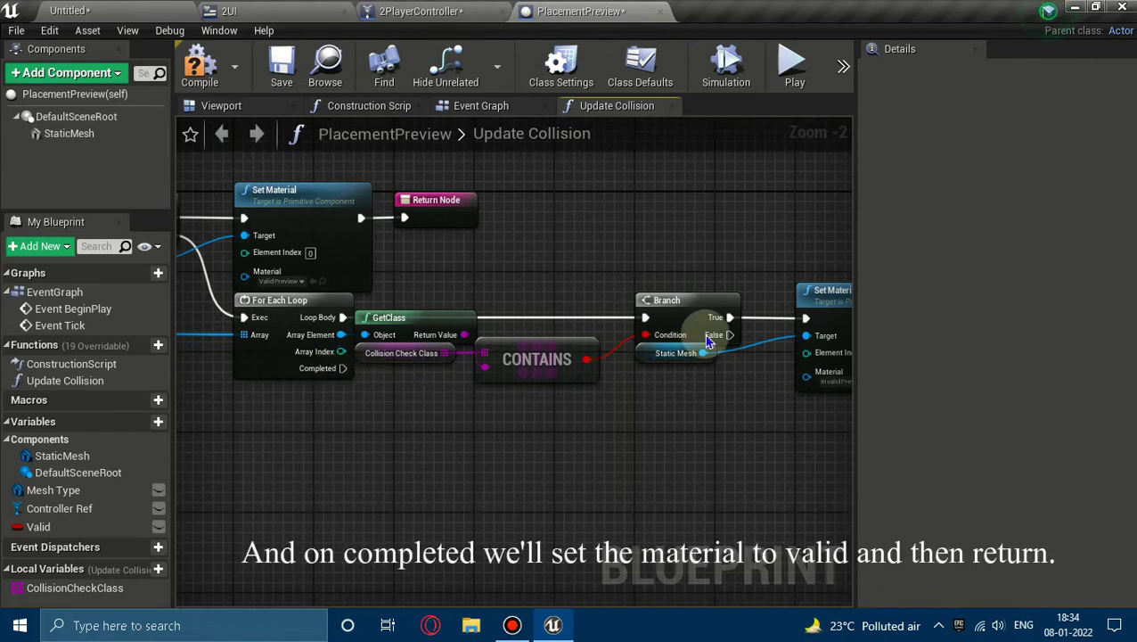
Step: Add a Set Material on the Static Mesh after the loop's Completed output
{"action": "left_click_drag", "start_coordinate": [342, 368], "coordinate": [445, 460]}
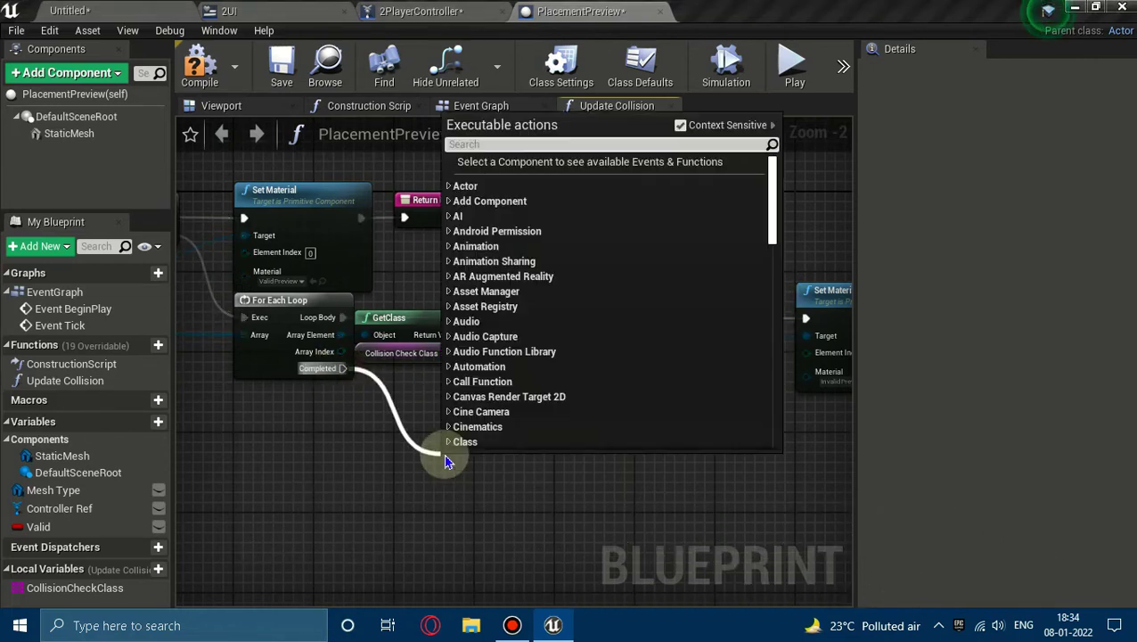
{"action": "type", "text": "setmater"}
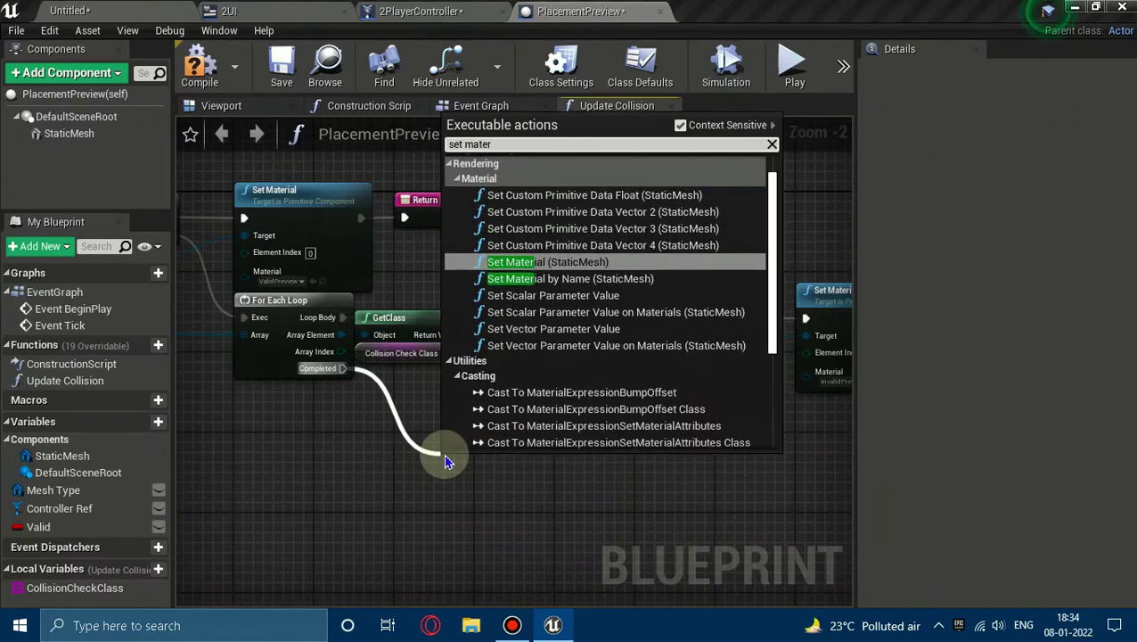
{"action": "type", "text": "i"}
{"action": "key", "text": "Return"}
{"action": "left_click_drag", "start_coordinate": [448, 460], "coordinate": [398, 429]}
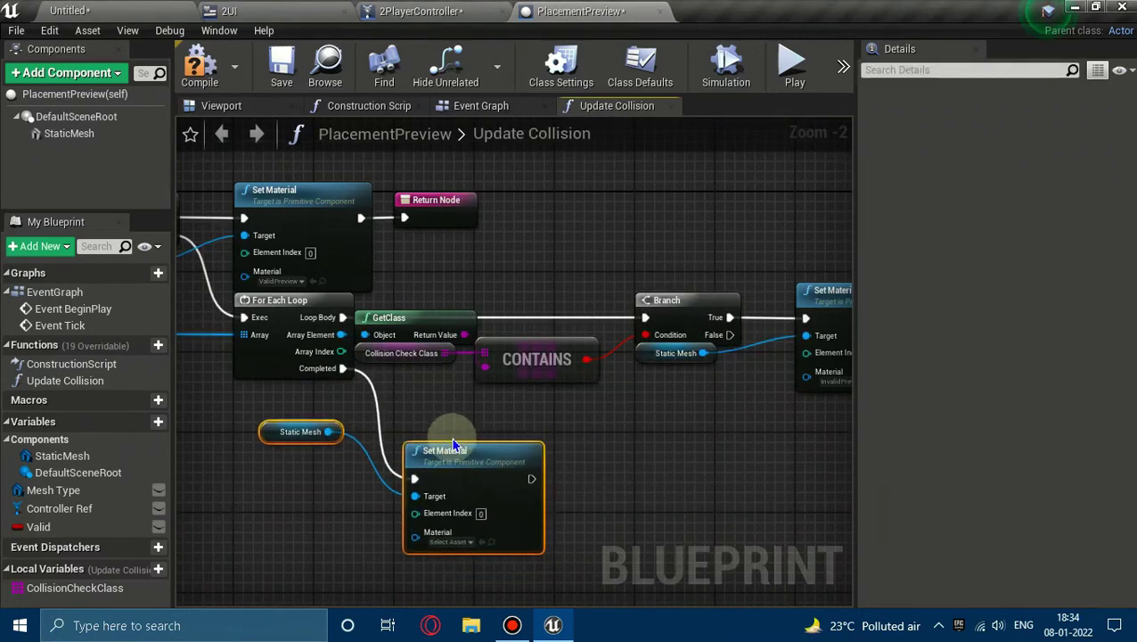
{"action": "left_click_drag", "start_coordinate": [265, 412], "coordinate": [250, 486]}
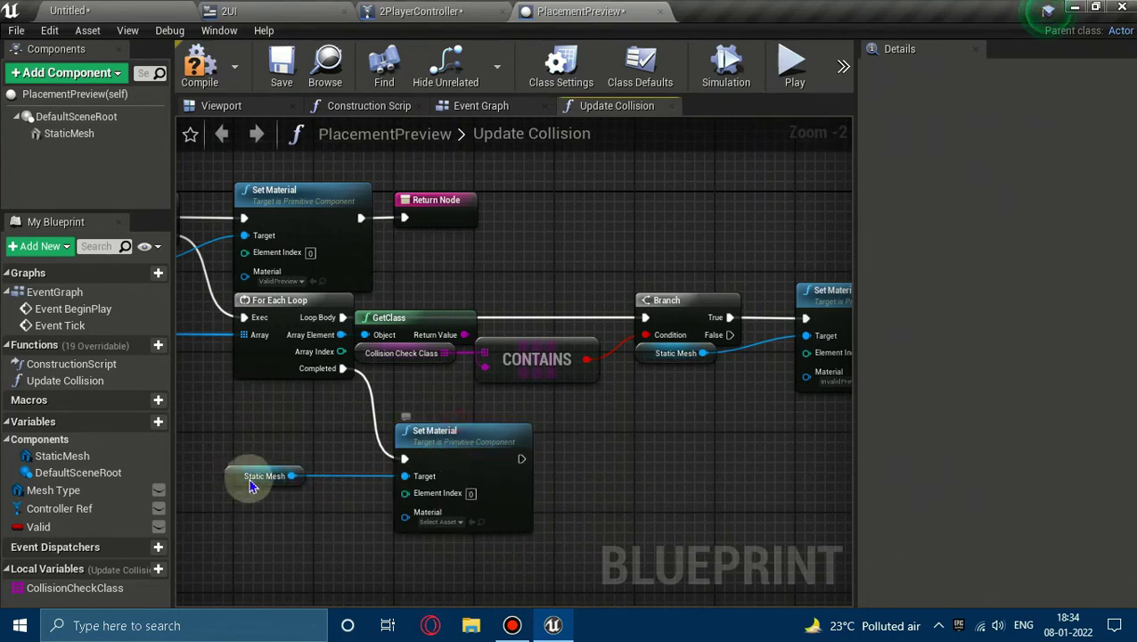
{"action": "left_click", "coordinate": [227, 479]}
{"action": "left_click", "coordinate": [390, 425]}
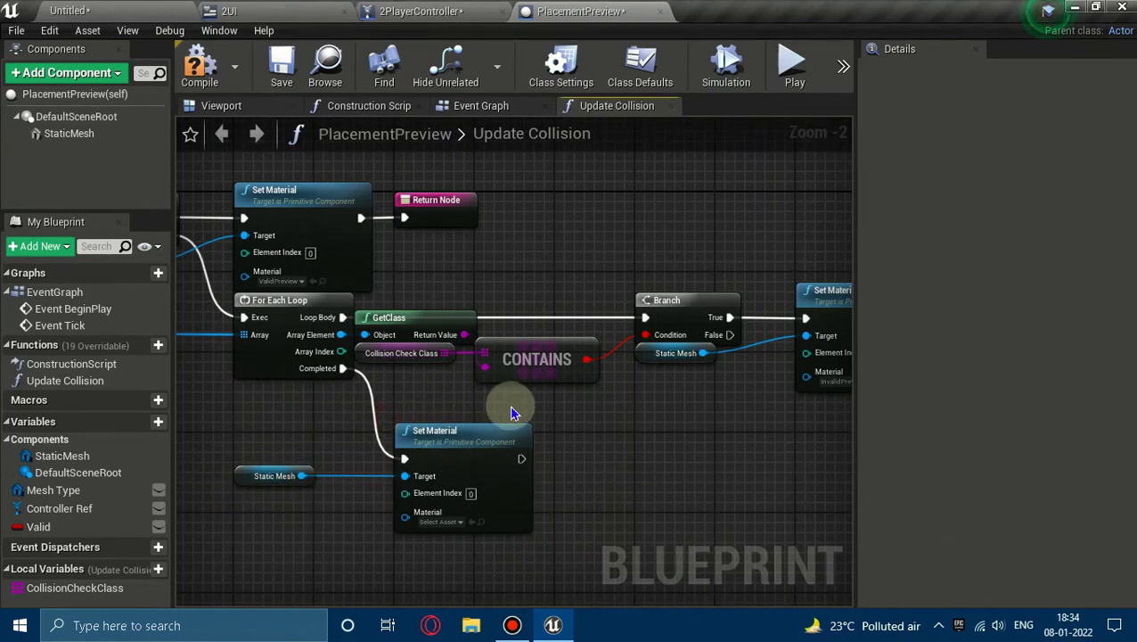
Step: Add a Return Node after the lower Set Material and place it alongside
{"action": "left_click_drag", "start_coordinate": [522, 458], "coordinate": [576, 462]}
{"action": "type", "text": "retu"}
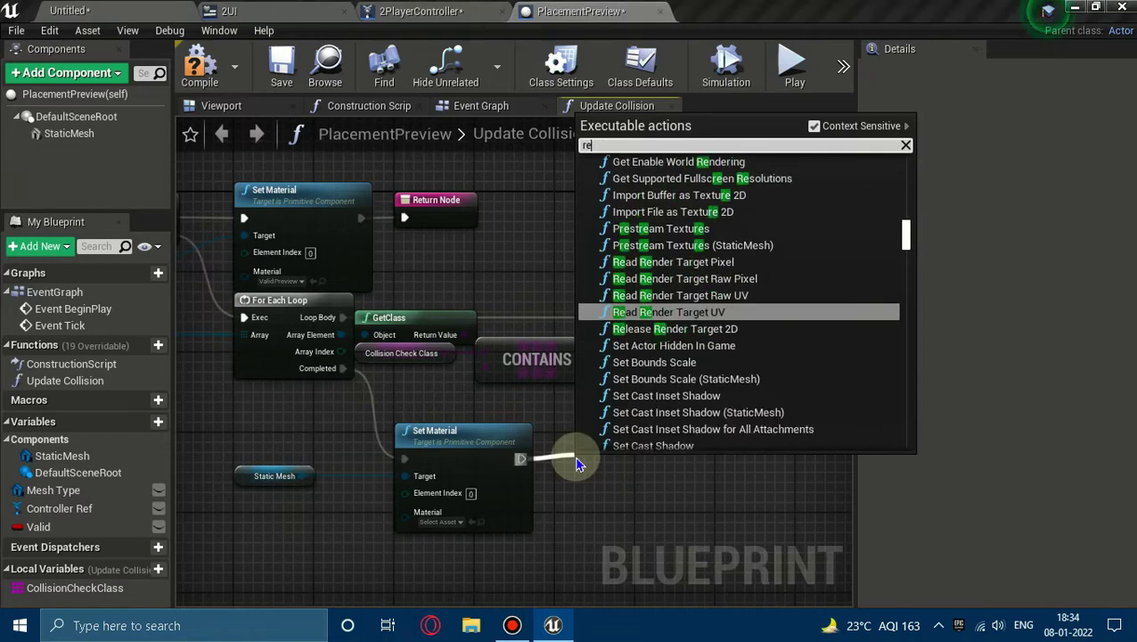
{"action": "key", "text": "Return"}
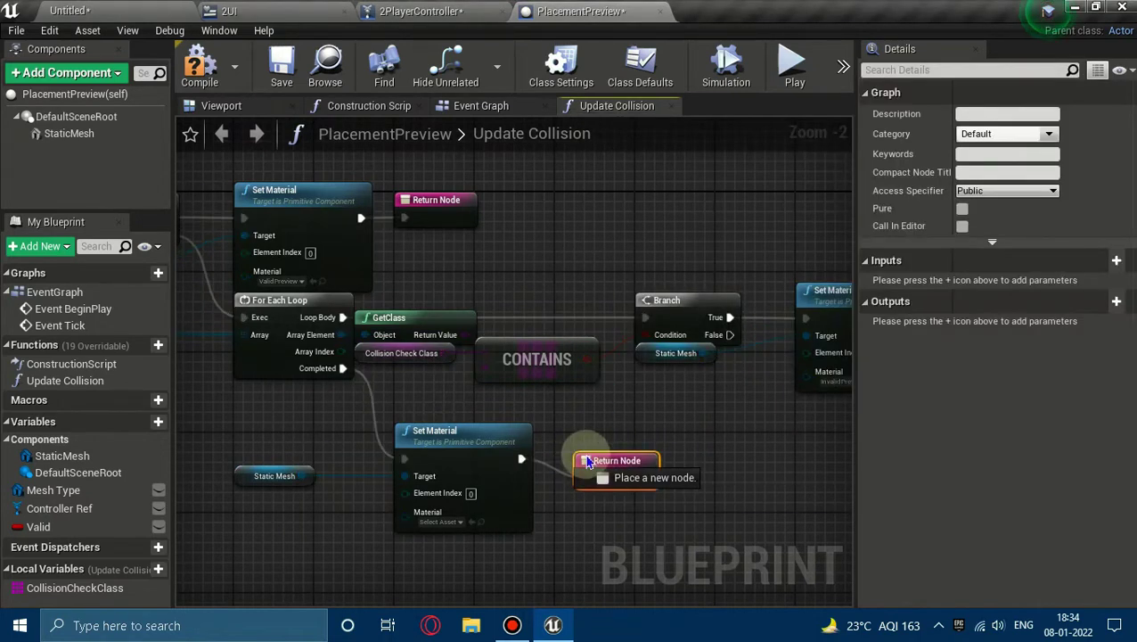
{"action": "left_click_drag", "start_coordinate": [579, 460], "coordinate": [563, 414]}
{"action": "key", "text": "Escape"}
{"action": "left_click_drag", "start_coordinate": [588, 456], "coordinate": [570, 437]}
{"action": "left_click", "coordinate": [622, 406]}
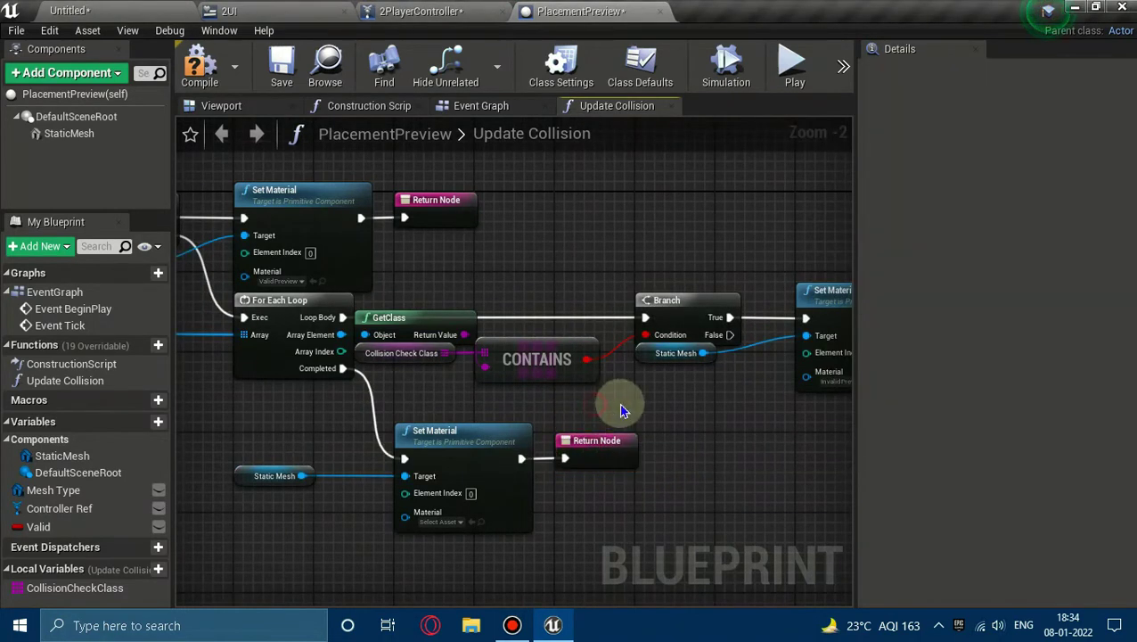
{"action": "right_click_drag", "start_coordinate": [622, 406], "coordinate": [566, 392]}
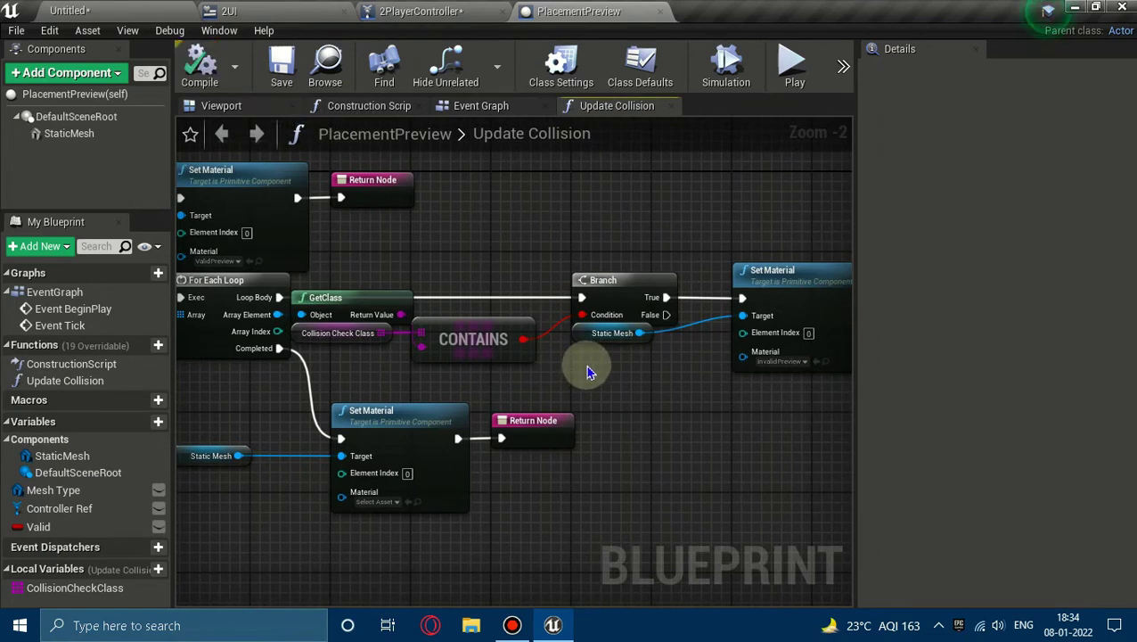
Step: Select the CollisionCheckClass local variable to view its defaults B1, B2 and B3
{"action": "right_click_drag", "start_coordinate": [239, 293], "coordinate": [301, 248]}
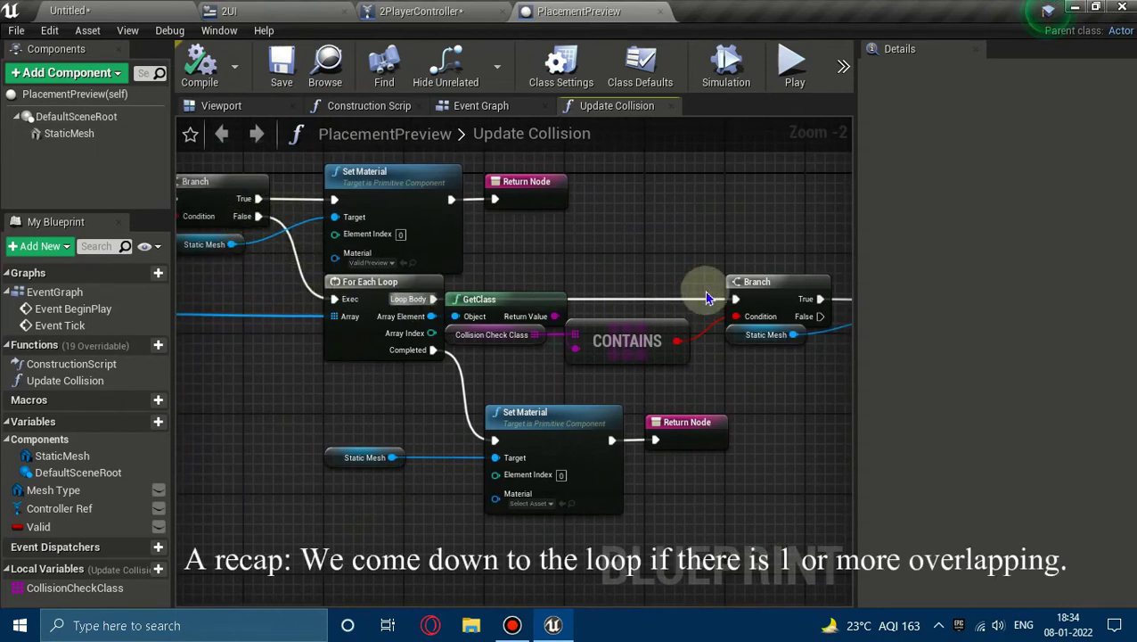
{"action": "mouse_move", "coordinate": [710, 297]}
{"action": "right_mouse_down"}
{"action": "mouse_move", "coordinate": [379, 287]}
{"action": "mouse_move", "coordinate": [442, 287]}
{"action": "right_mouse_up"}
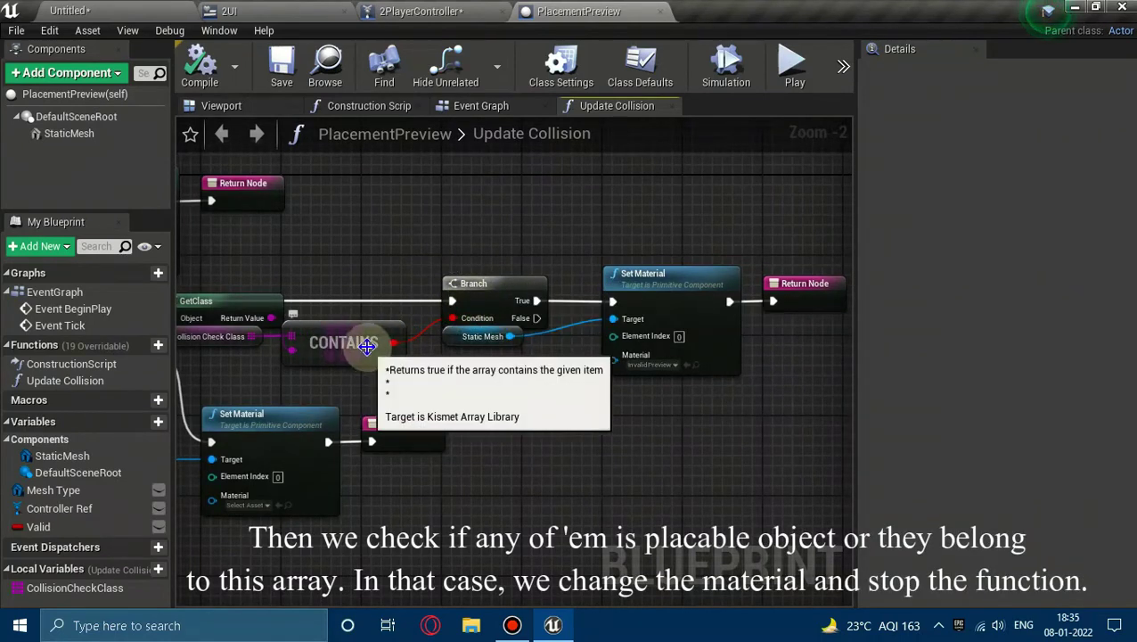
{"action": "left_click", "coordinate": [75, 587]}
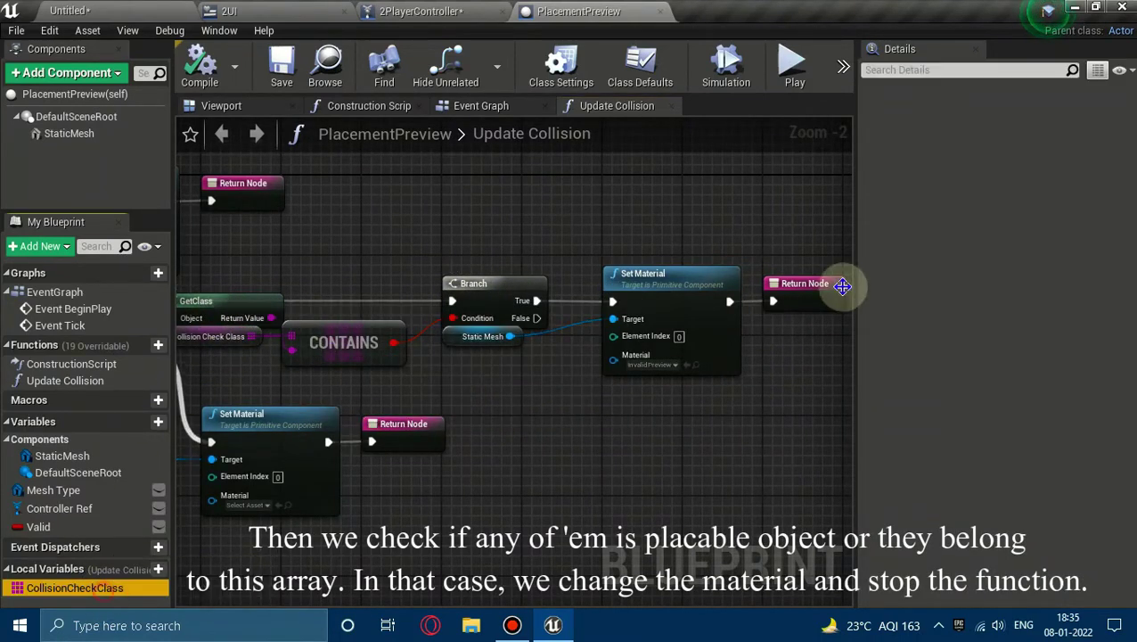
{"action": "right_click_drag", "start_coordinate": [477, 385], "coordinate": [578, 373]}
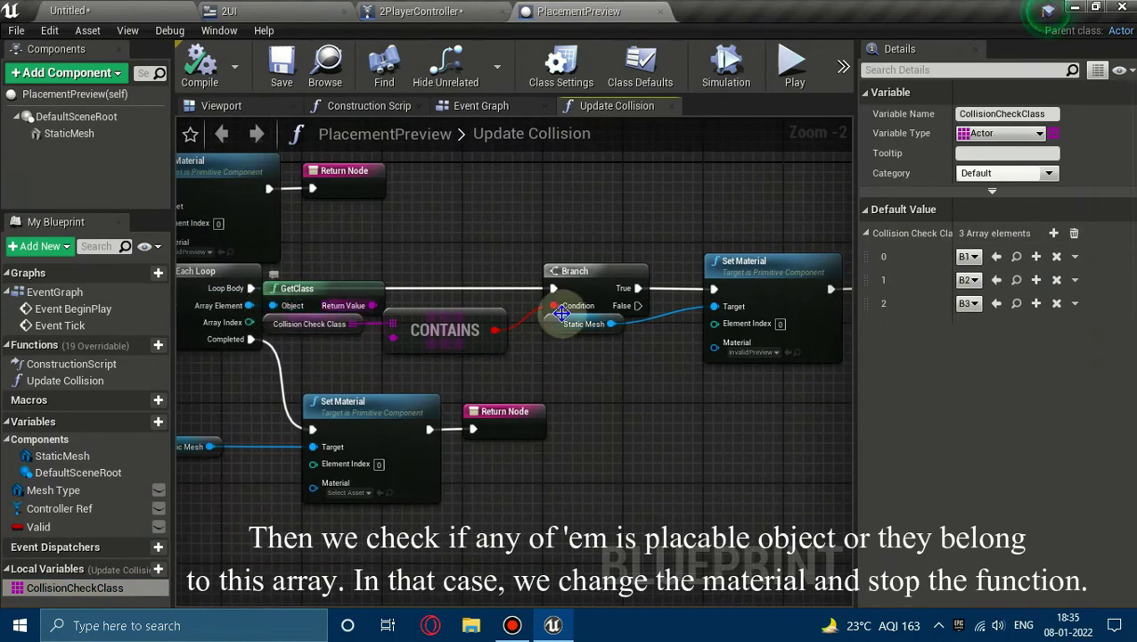
{"action": "right_click_drag", "start_coordinate": [673, 375], "coordinate": [584, 401]}
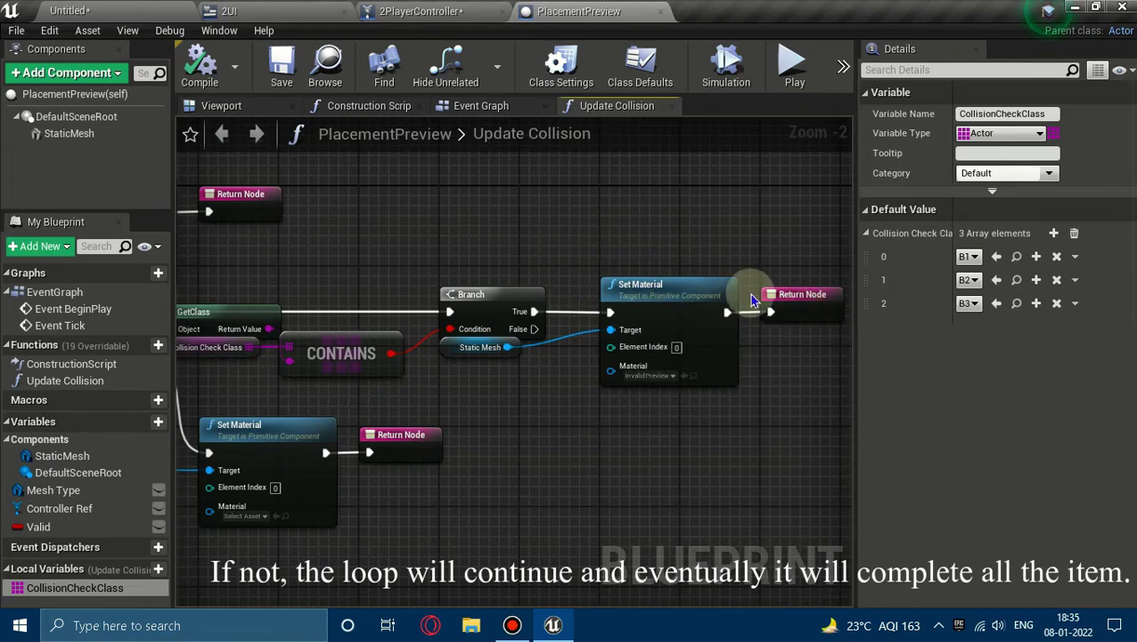
{"action": "right_click_drag", "start_coordinate": [549, 333], "coordinate": [643, 314]}
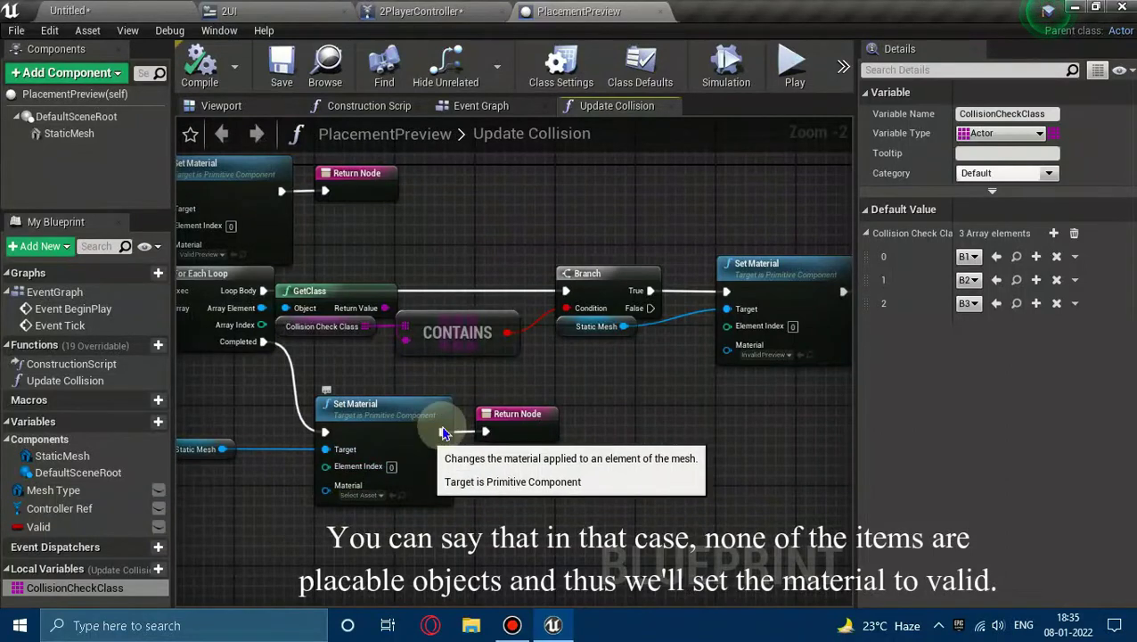
{"action": "right_click_drag", "start_coordinate": [655, 418], "coordinate": [562, 432]}
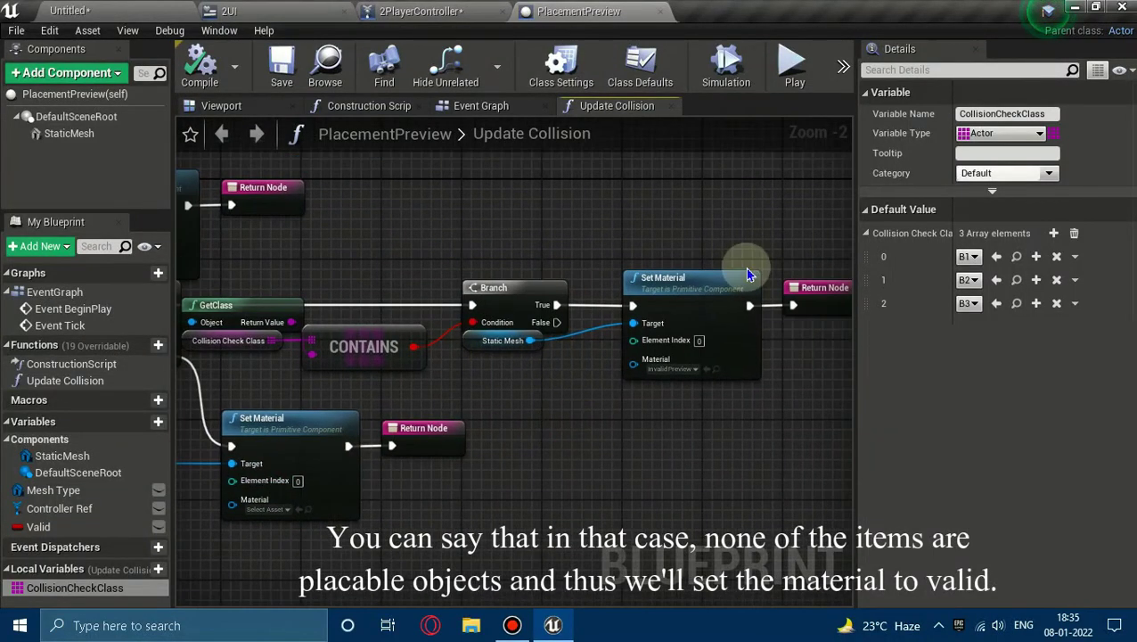
{"action": "right_click_drag", "start_coordinate": [624, 366], "coordinate": [838, 359]}
Step: Set the loop-completed Set Material's material to ValidPreview
{"action": "right_click_drag", "start_coordinate": [495, 507], "coordinate": [426, 496]}
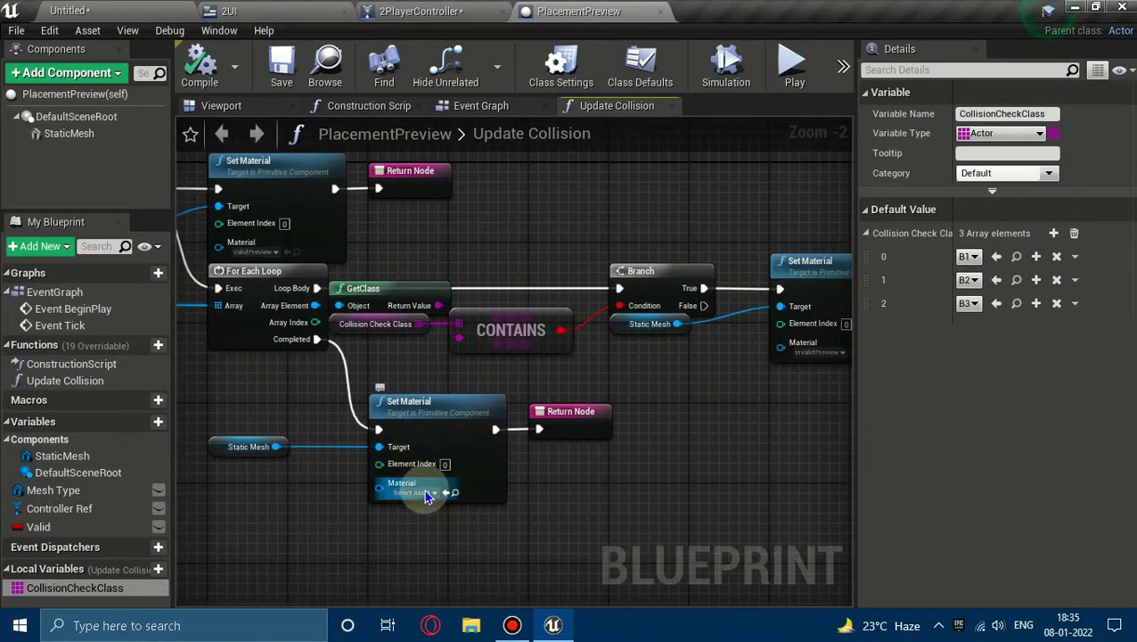
{"action": "left_click", "coordinate": [426, 496]}
{"action": "type", "text": "val"}
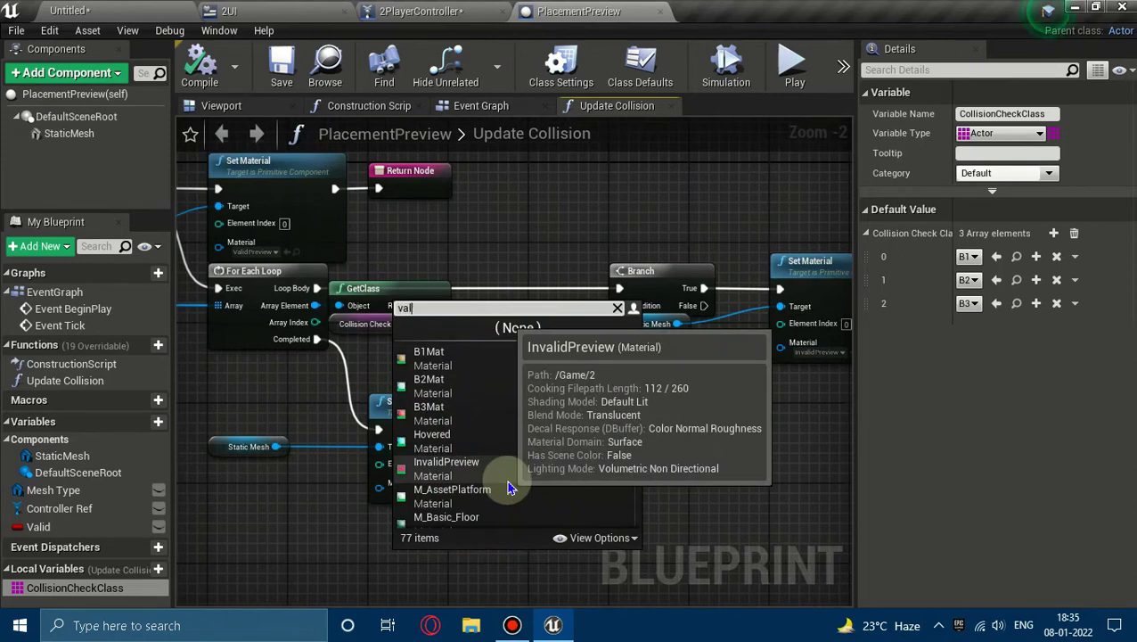
{"action": "type", "text": "id"}
{"action": "left_click", "coordinate": [459, 389]}
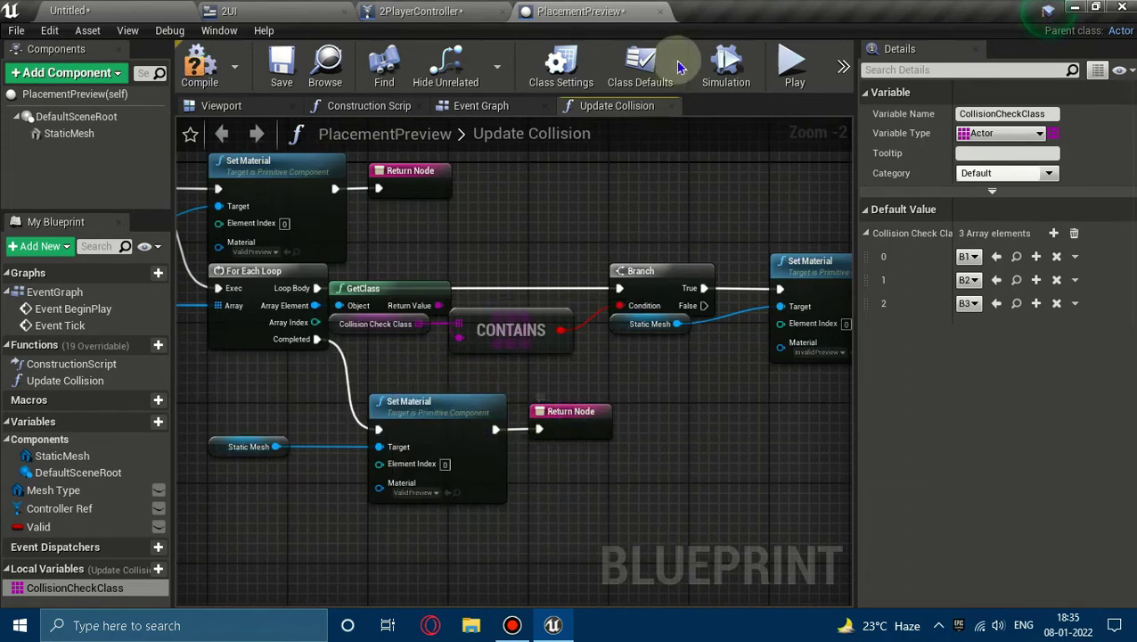
Step: Compile and save PlacementPreview, play-test placing Obj 3, then open PlaceableObject
{"action": "left_click", "coordinate": [675, 108]}
{"action": "key", "text": "ctrl+s"}
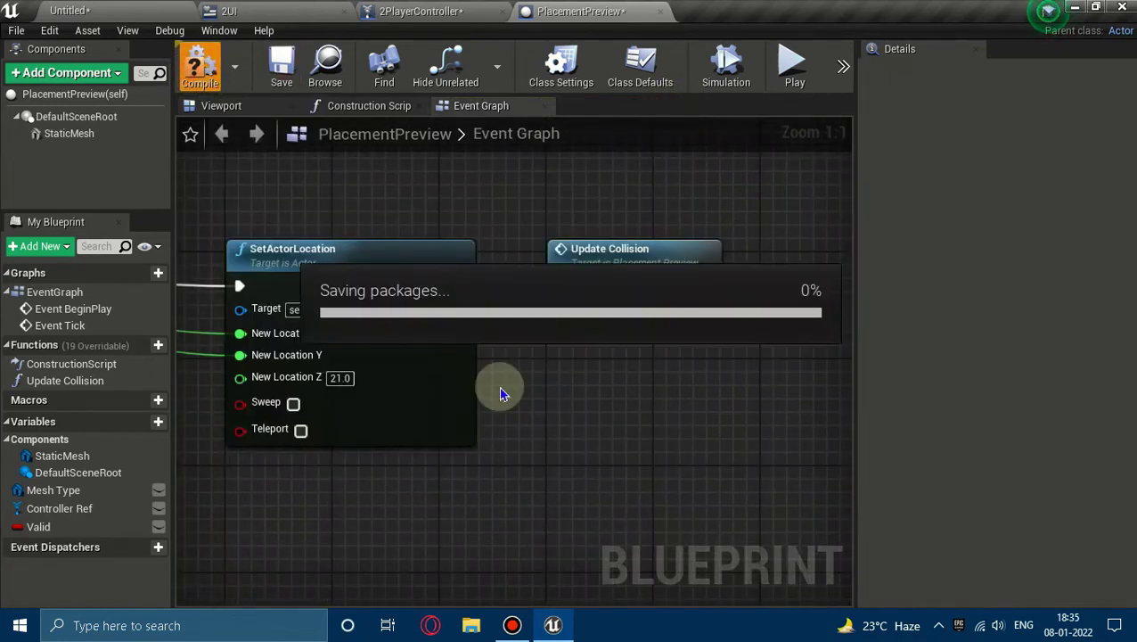
{"action": "left_click", "coordinate": [794, 71]}
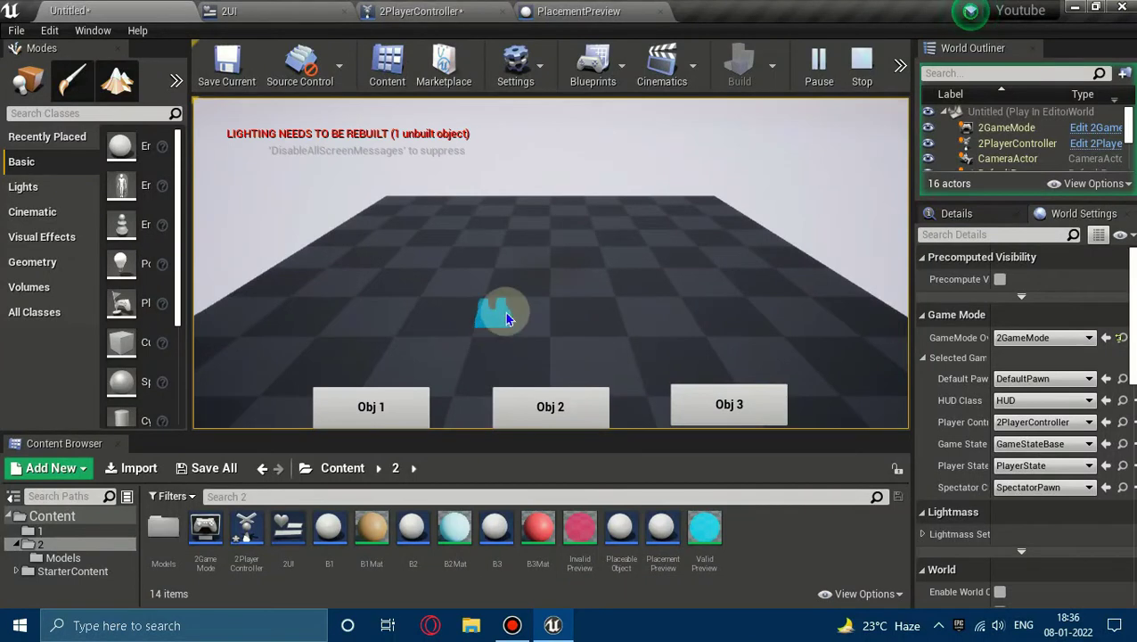
{"action": "left_click", "coordinate": [664, 390]}
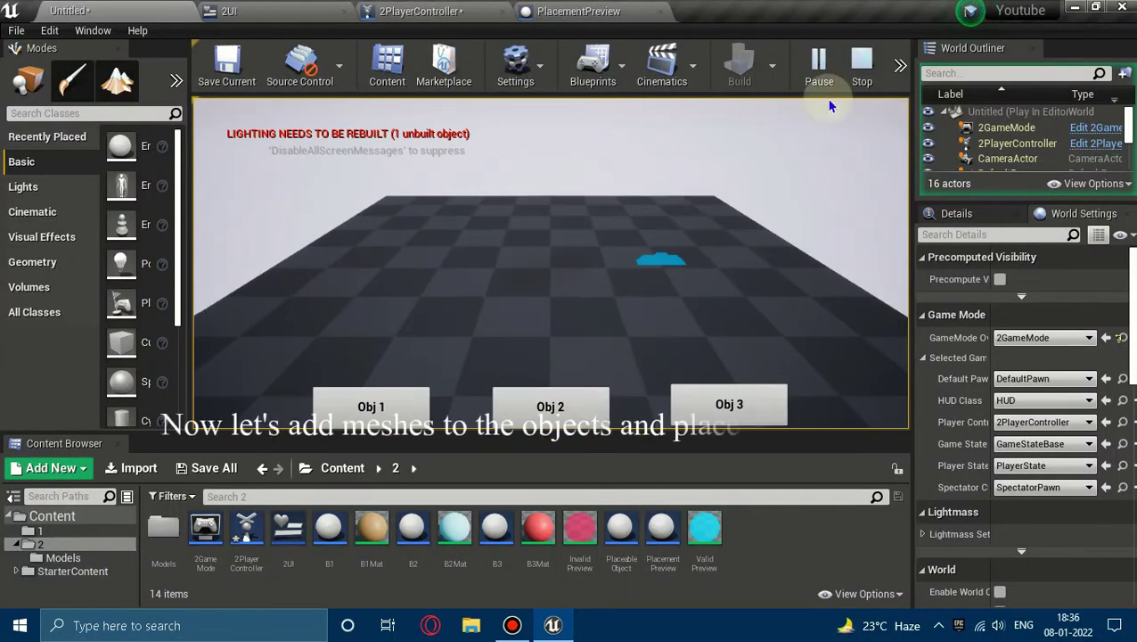
{"action": "left_click", "coordinate": [856, 81]}
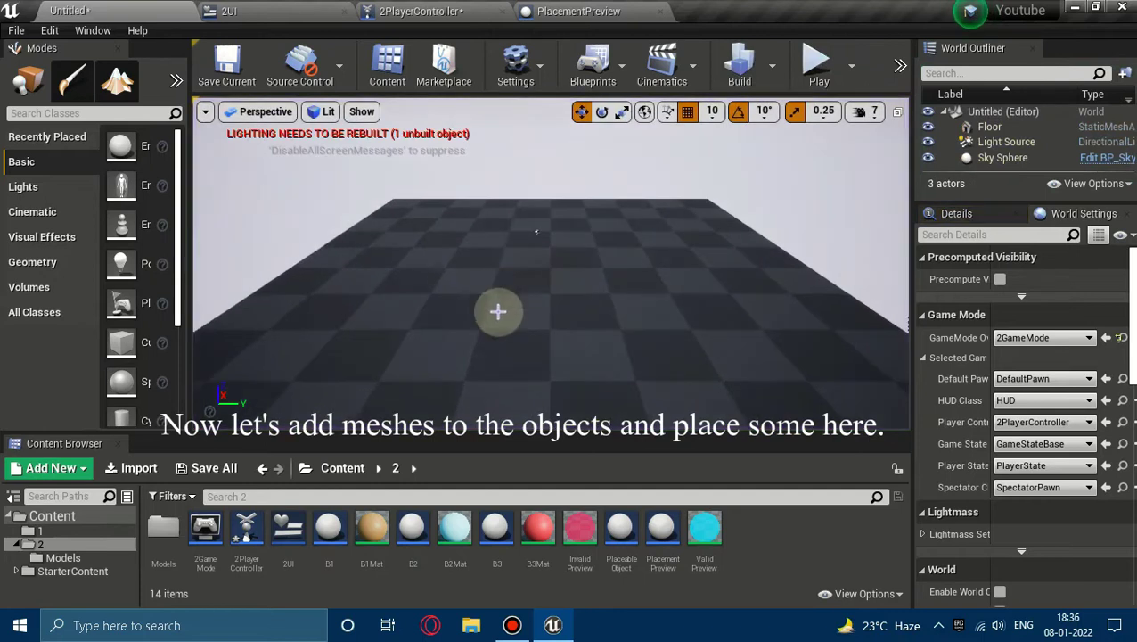
{"action": "left_click_drag", "start_coordinate": [621, 527], "coordinate": [624, 257]}
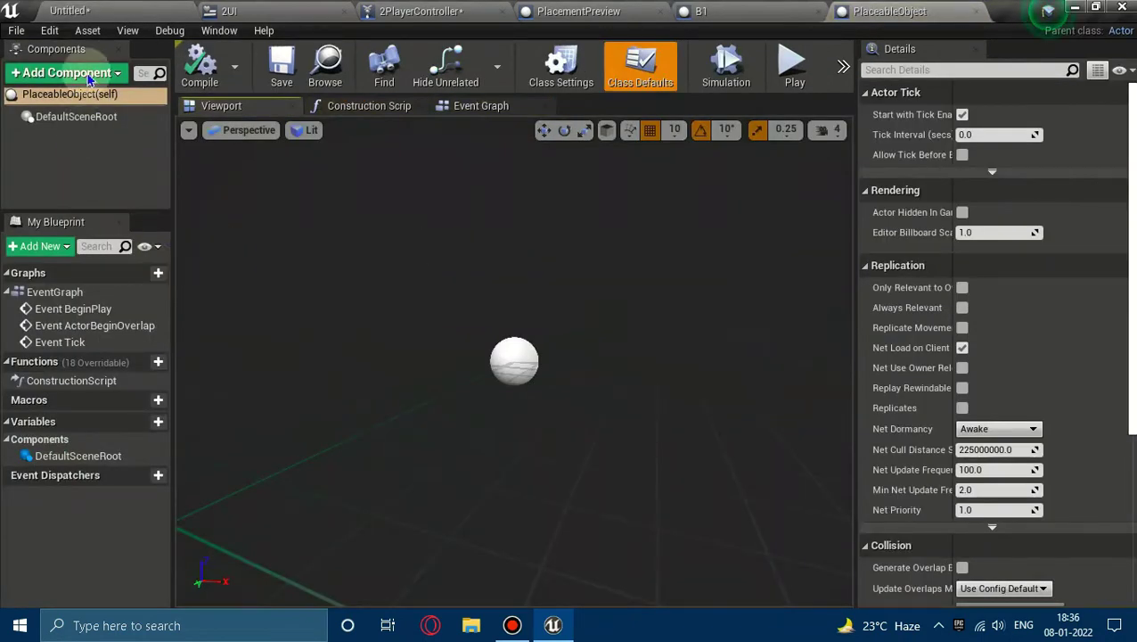
Step: Add a Static Mesh component to PlaceableObject, save, and close it
{"action": "left_click", "coordinate": [89, 79]}
{"action": "type", "text": "static"}
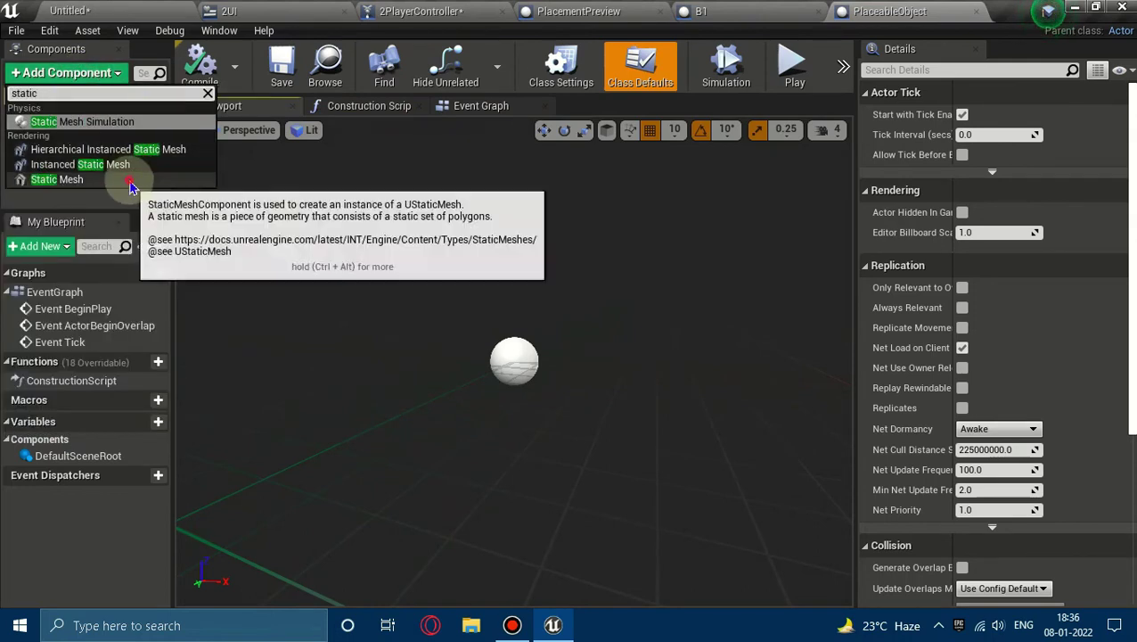
{"action": "left_click", "coordinate": [132, 181]}
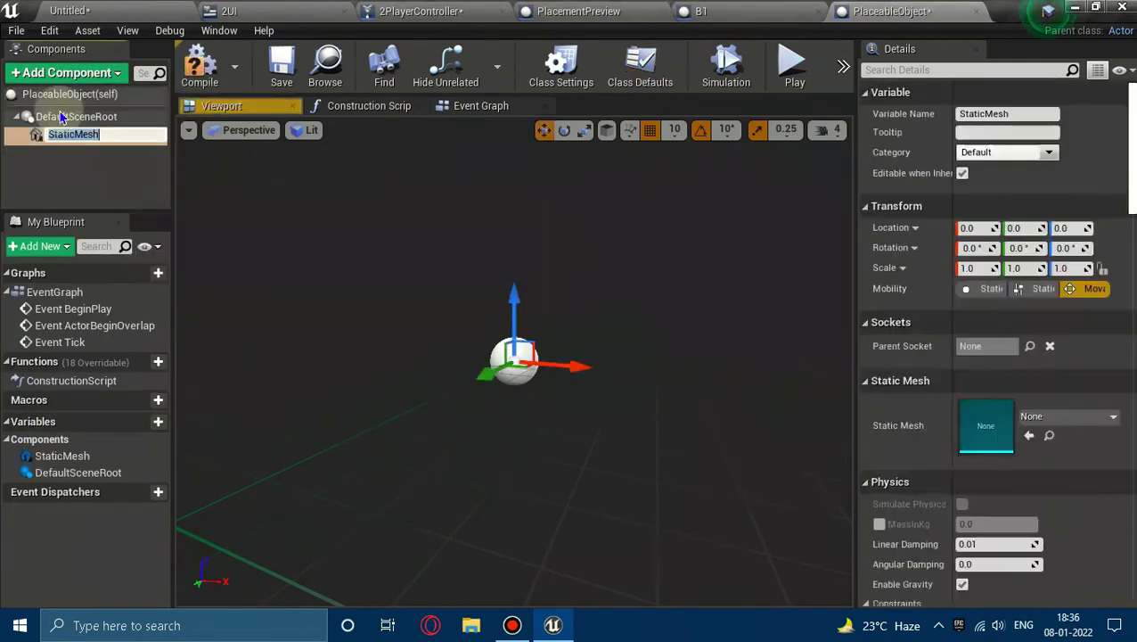
{"action": "key", "text": "ctrl+s"}
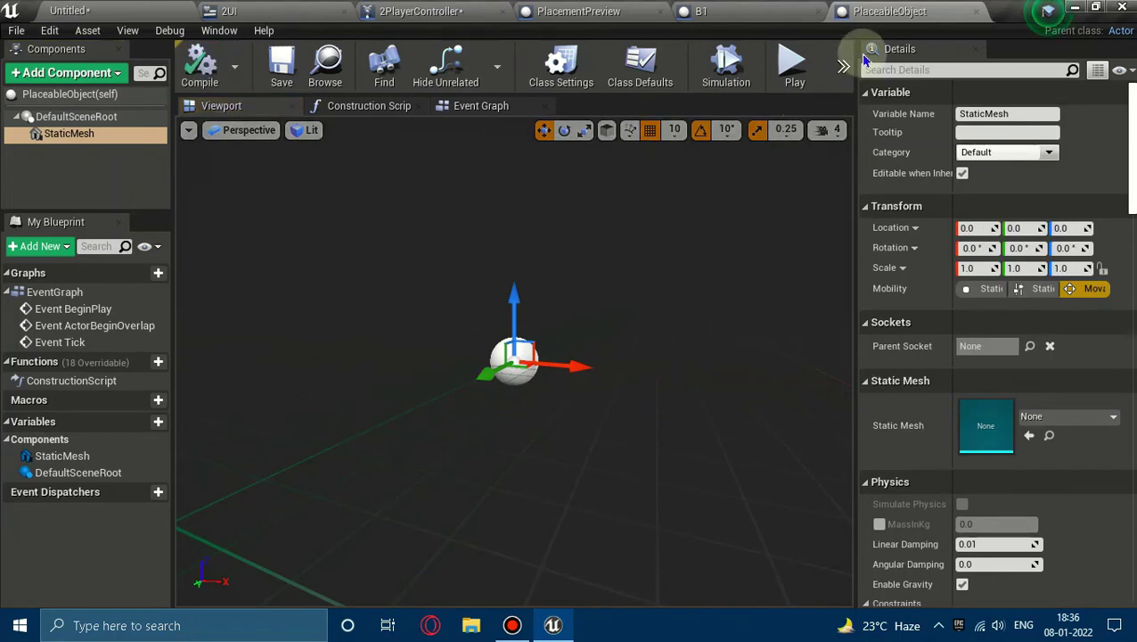
{"action": "left_click", "coordinate": [977, 12]}
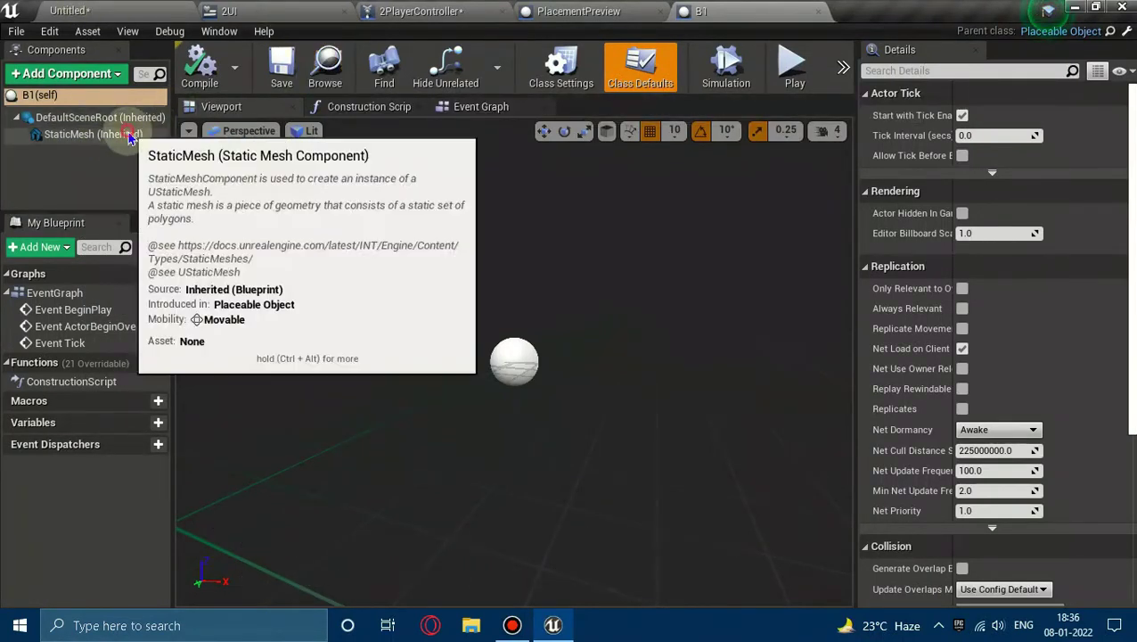
Step: Assign the B1 mesh to B1's inherited StaticMesh component, then close the B1 blueprint
{"action": "left_click", "coordinate": [89, 134]}
{"action": "left_click", "coordinate": [1042, 418]}
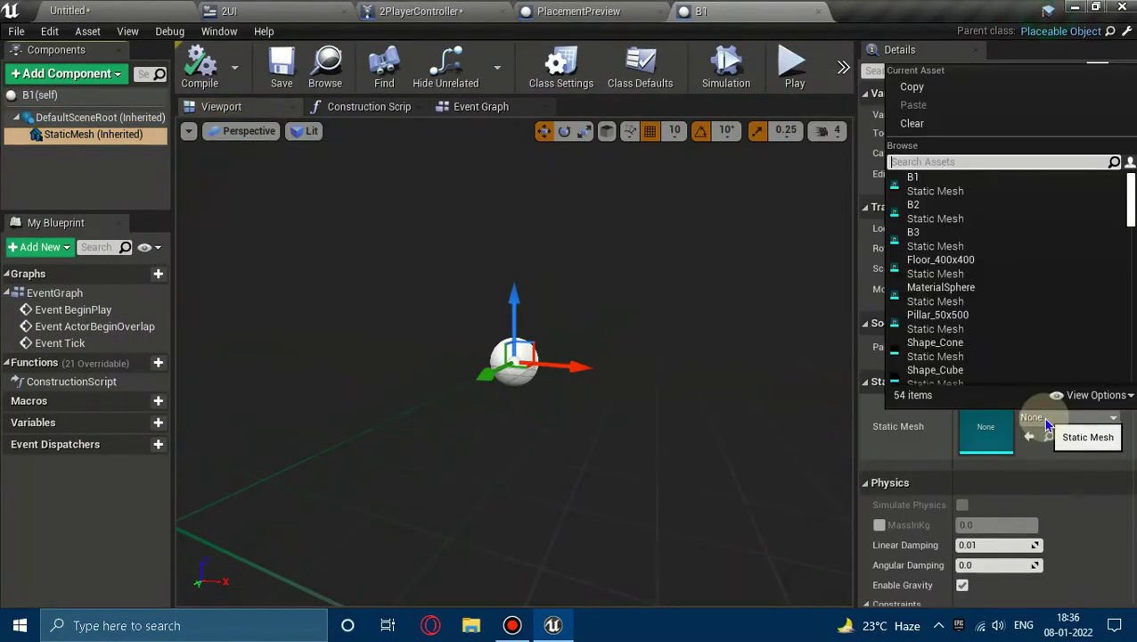
{"action": "left_click", "coordinate": [967, 193]}
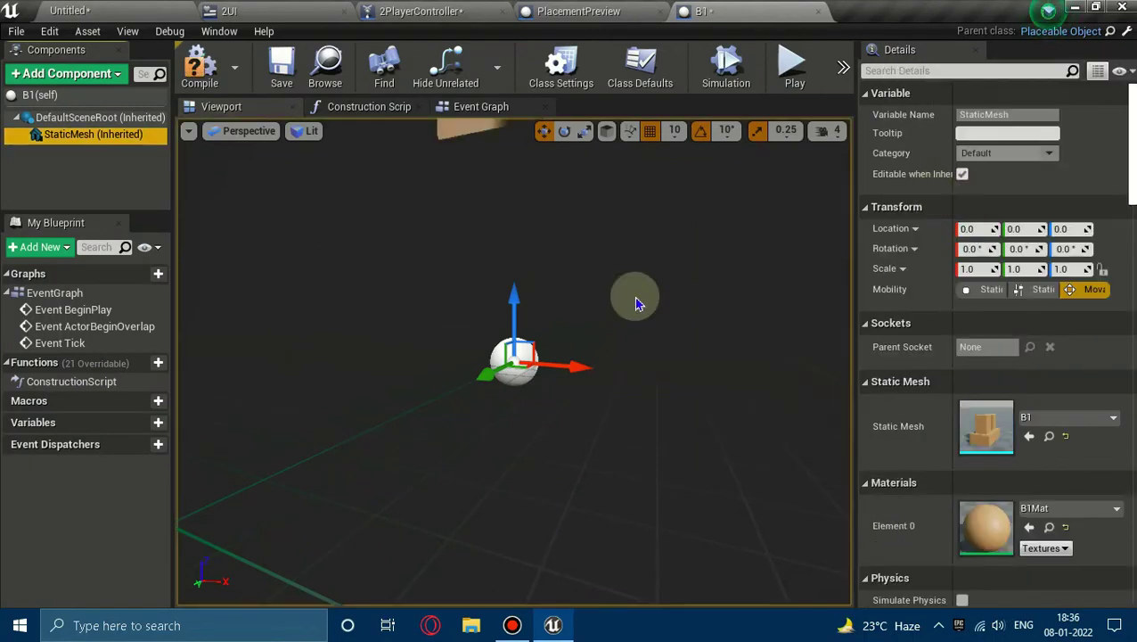
{"action": "key", "text": "f"}
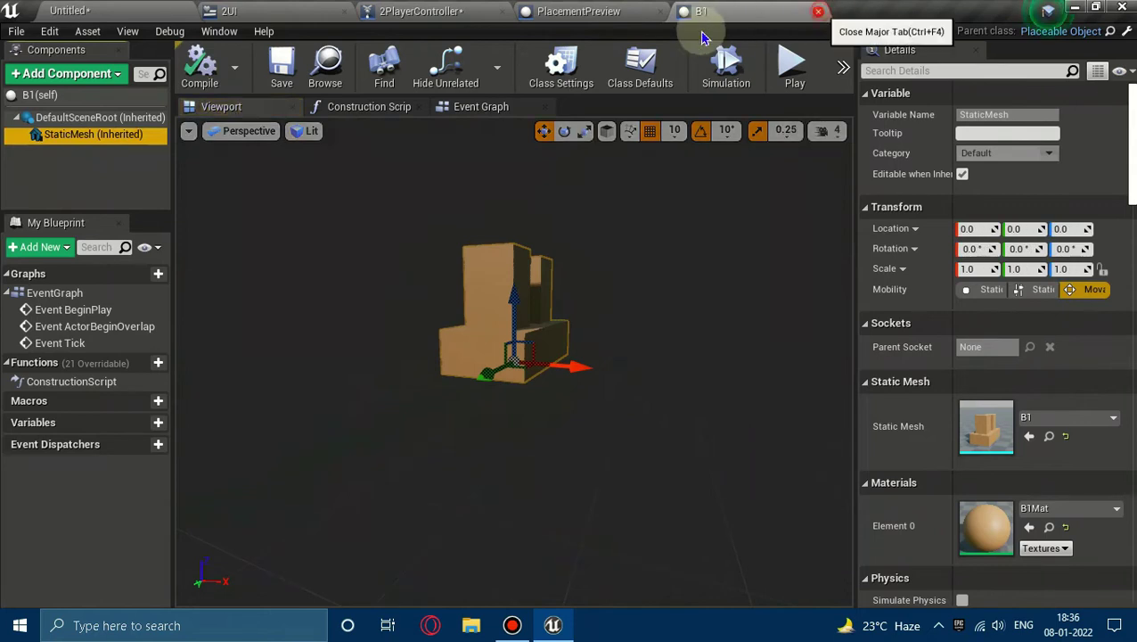
{"action": "left_click", "coordinate": [818, 11]}
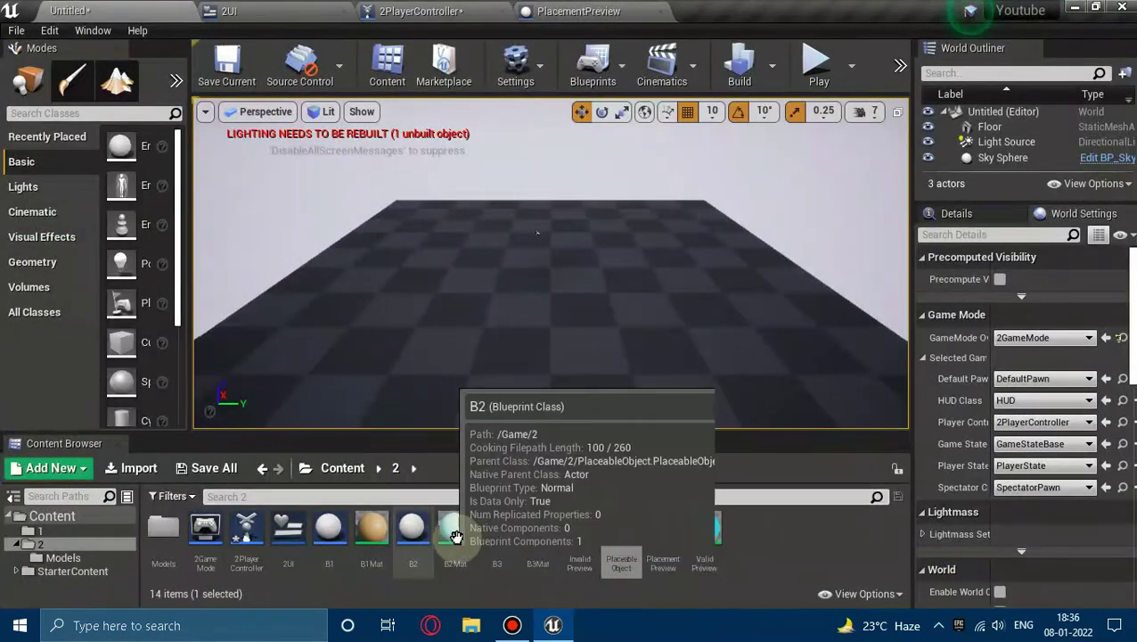
Step: Place B1, B2 and B3 objects across the level floor
{"action": "double_click", "coordinate": [424, 536]}
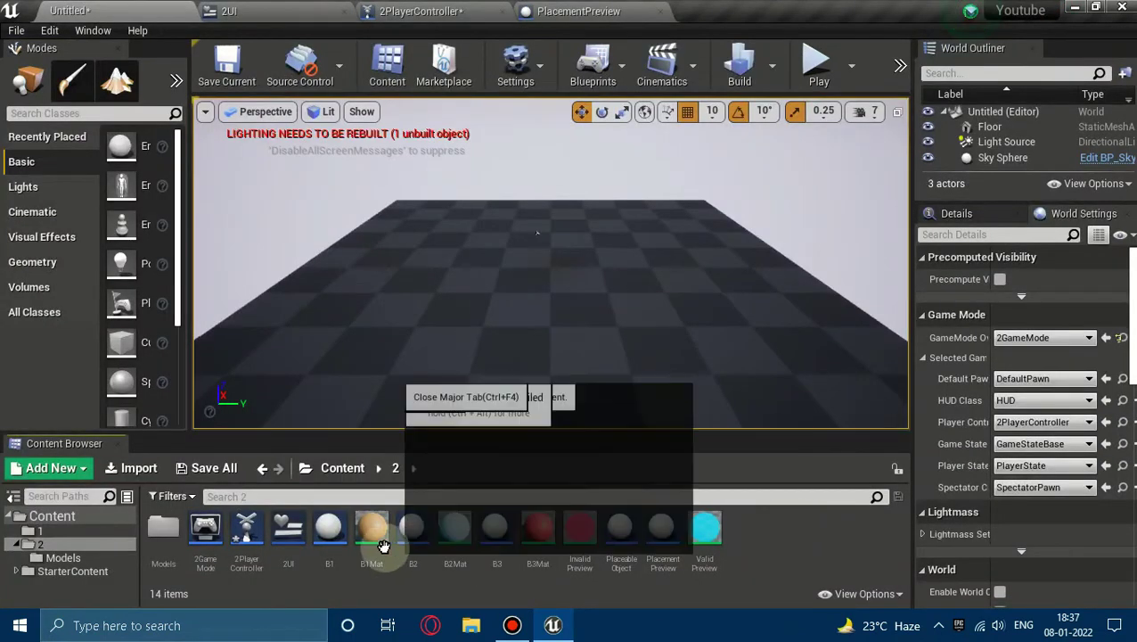
{"action": "mouse_move", "coordinate": [329, 530]}
{"action": "left_mouse_down"}
{"action": "mouse_move", "coordinate": [428, 357]}
{"action": "mouse_move", "coordinate": [449, 365]}
{"action": "left_mouse_up"}
{"action": "mouse_move", "coordinate": [412, 530]}
{"action": "left_mouse_down"}
{"action": "mouse_move", "coordinate": [537, 339]}
{"action": "mouse_move", "coordinate": [554, 352]}
{"action": "left_mouse_up"}
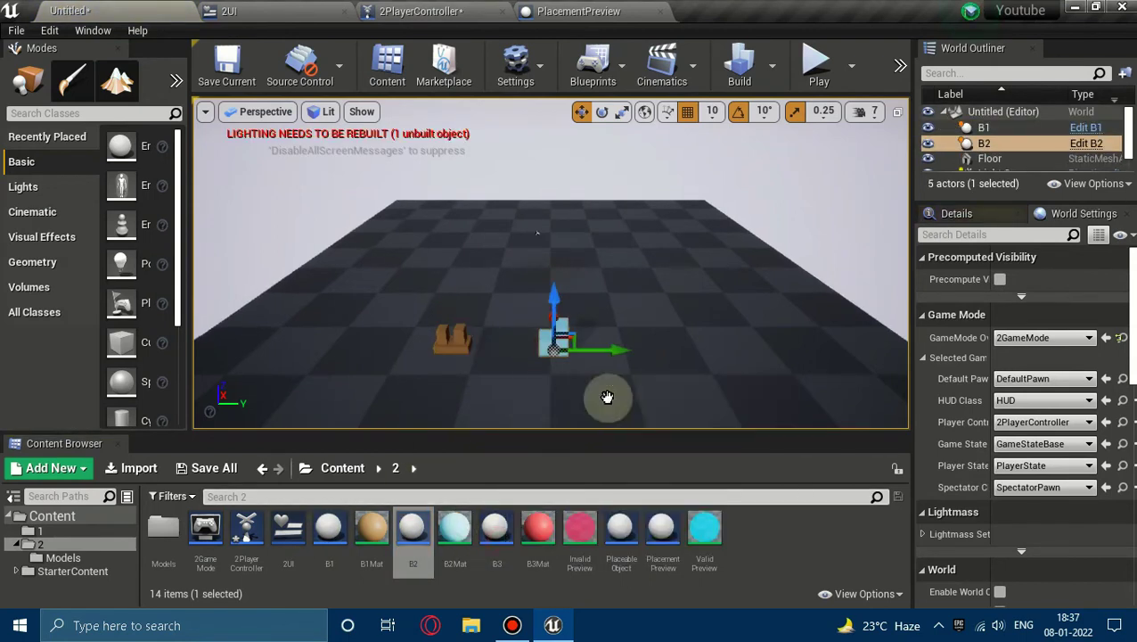
{"action": "mouse_move", "coordinate": [496, 530]}
{"action": "left_mouse_down"}
{"action": "mouse_move", "coordinate": [669, 357]}
{"action": "mouse_move", "coordinate": [633, 368]}
{"action": "left_mouse_up"}
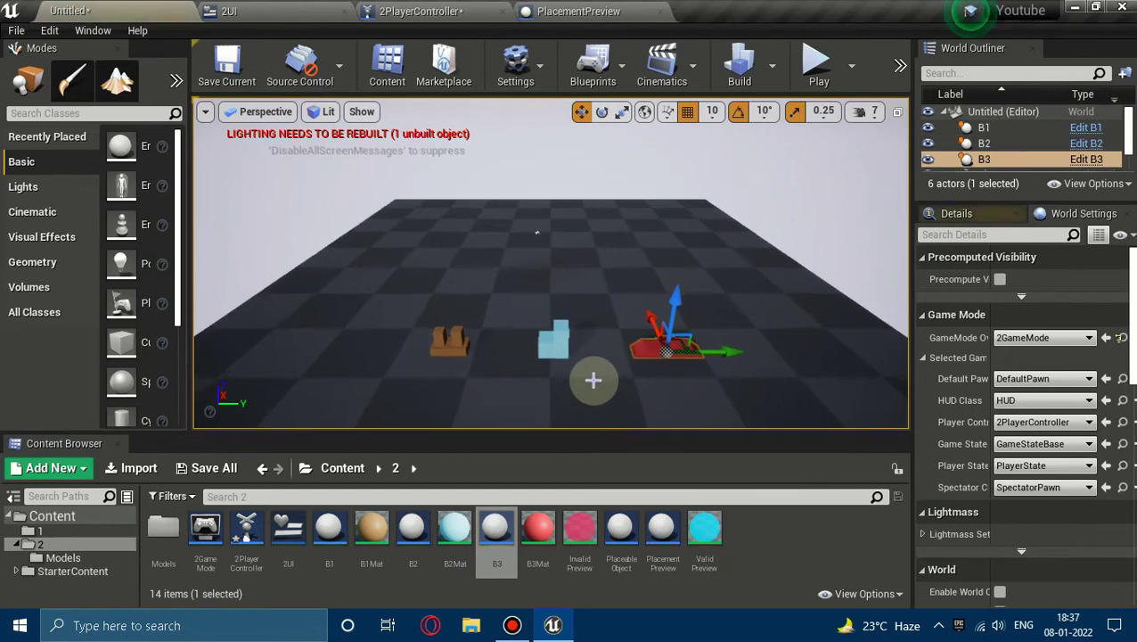
{"action": "mouse_move", "coordinate": [535, 231]}
{"action": "middle_mouse_down"}
{"action": "mouse_move", "coordinate": [521, 169]}
{"action": "mouse_move", "coordinate": [548, 203]}
{"action": "mouse_move", "coordinate": [538, 201]}
{"action": "middle_mouse_up"}
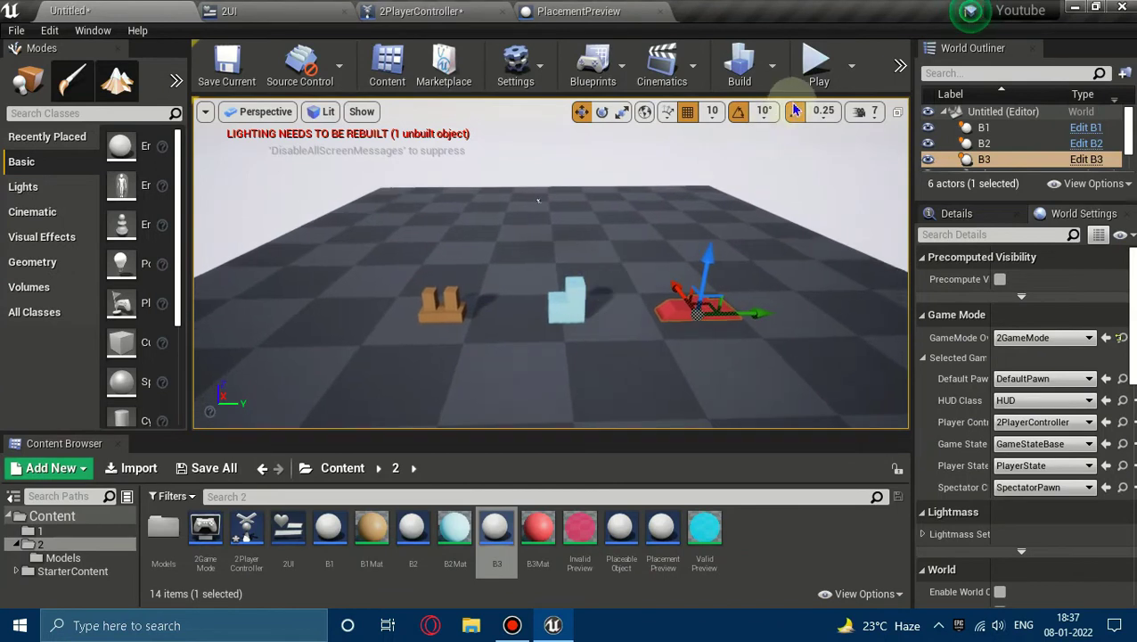
Step: Play-test the level, stop it, and open the PlaceableObject Blueprint
{"action": "left_click", "coordinate": [814, 87]}
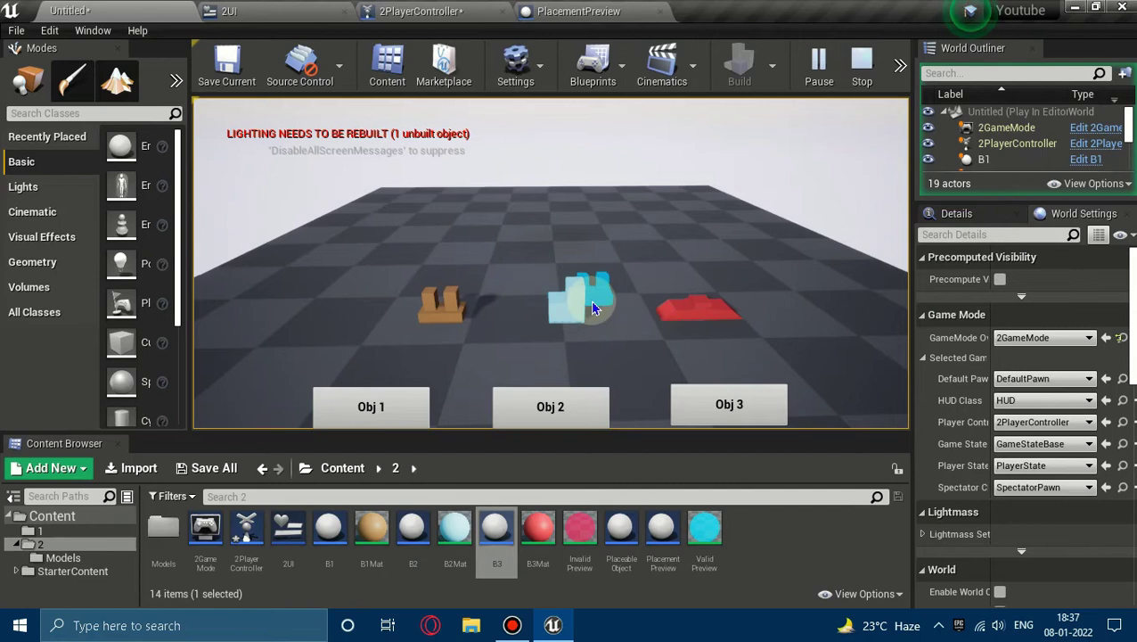
{"action": "key", "text": "Escape"}
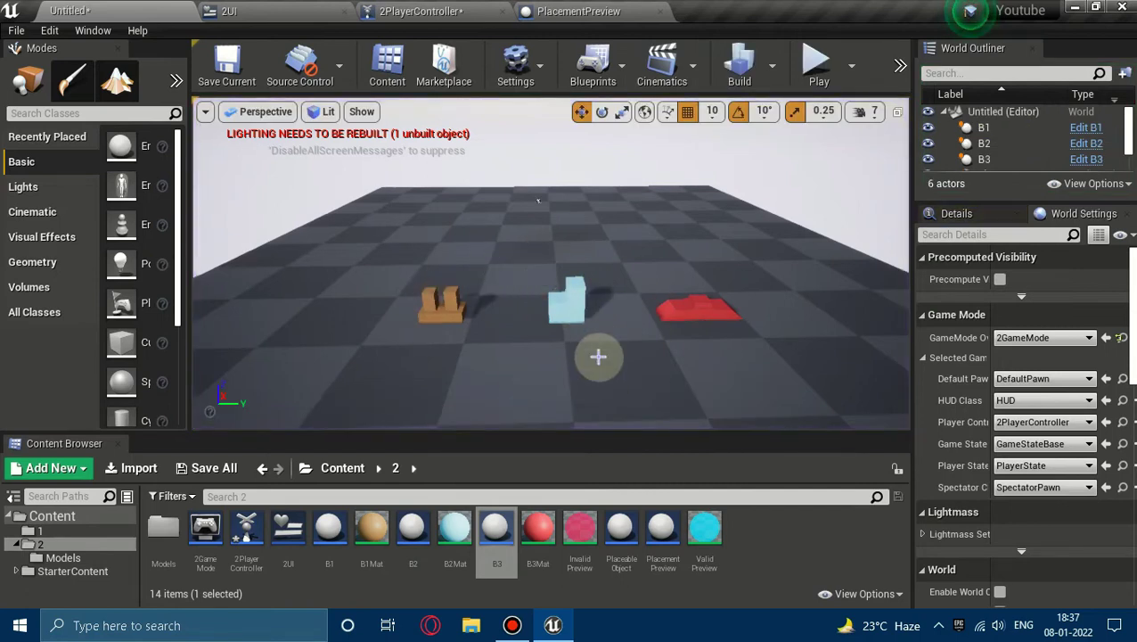
{"action": "double_click", "coordinate": [621, 530]}
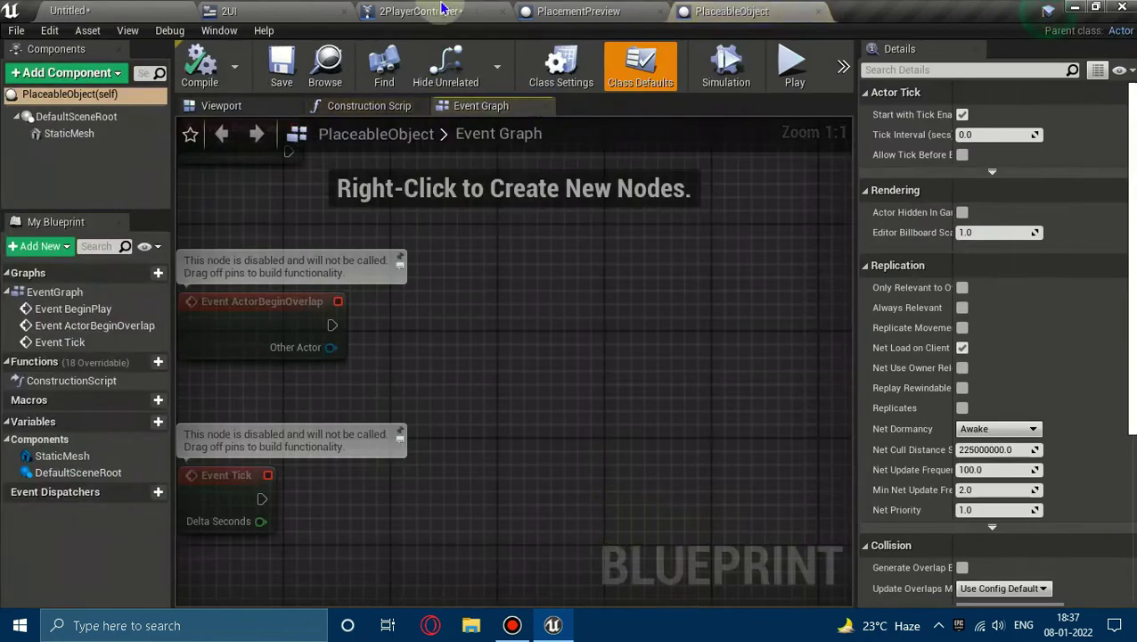
Step: Set PlaceableObject's StaticMesh collision preset to OverlapAll
{"action": "left_click", "coordinate": [428, 12]}
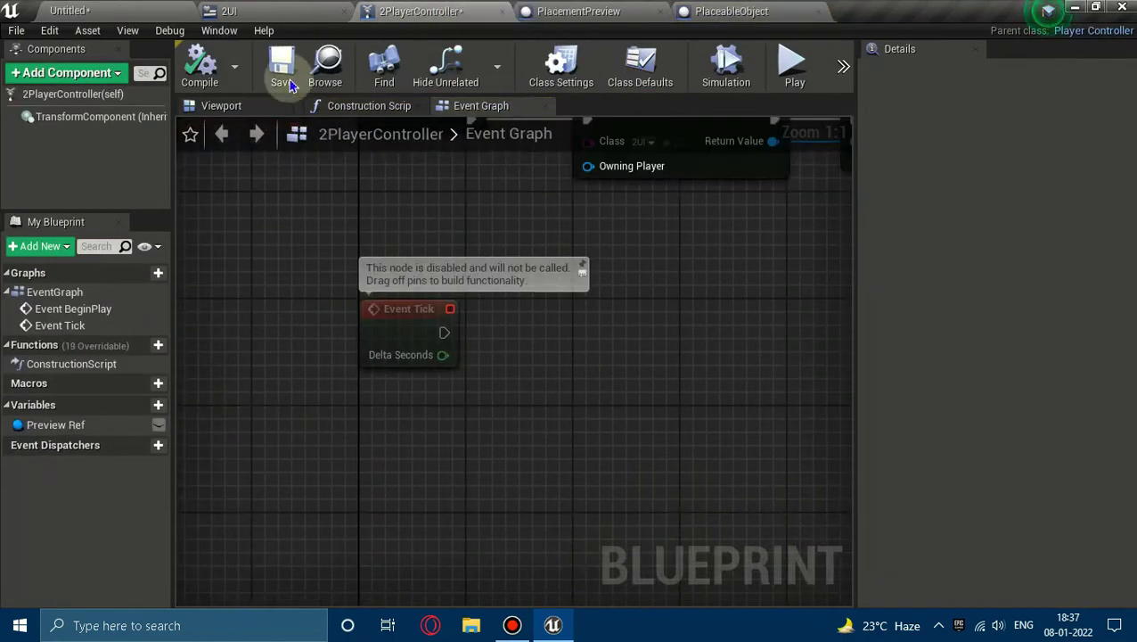
{"action": "left_click", "coordinate": [722, 12]}
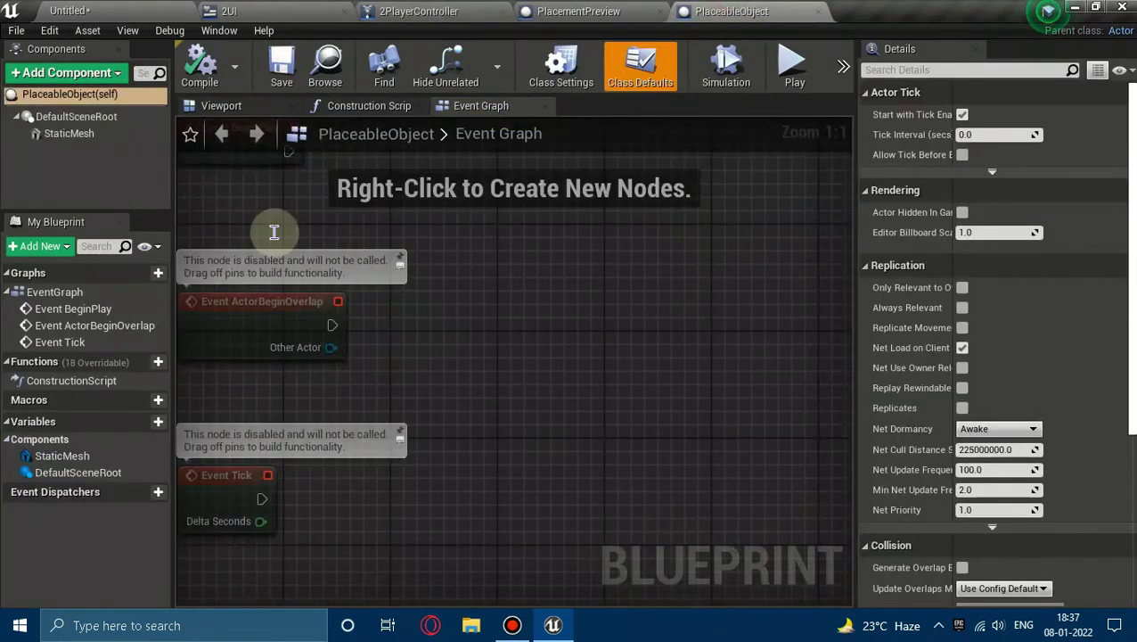
{"action": "left_click", "coordinate": [110, 138]}
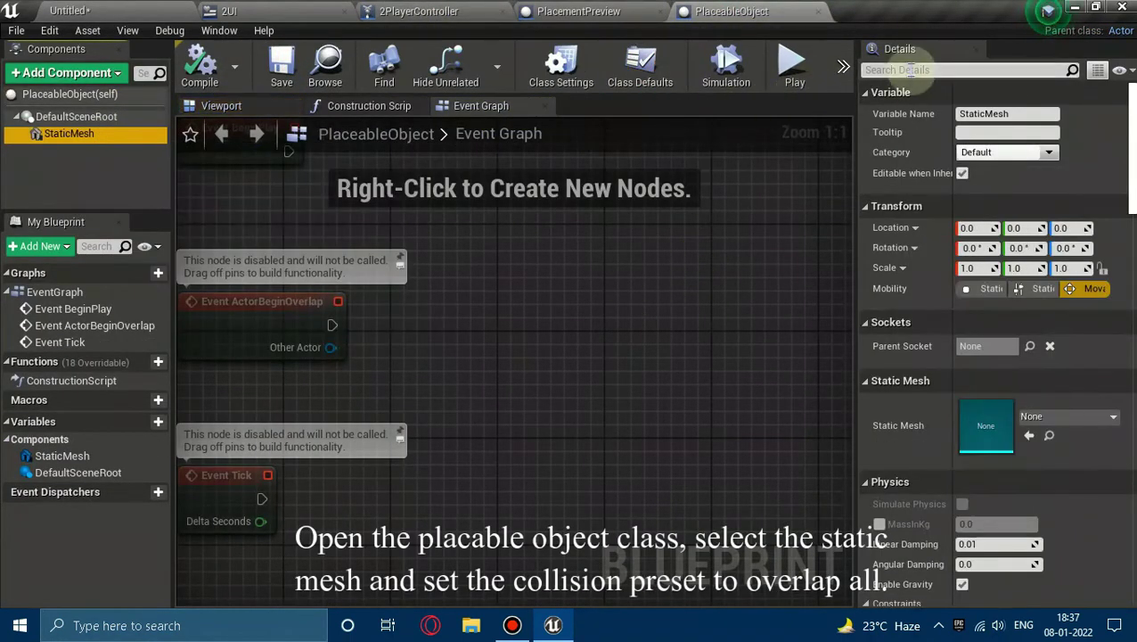
{"action": "left_click", "coordinate": [910, 71]}
{"action": "type", "text": "colli"}
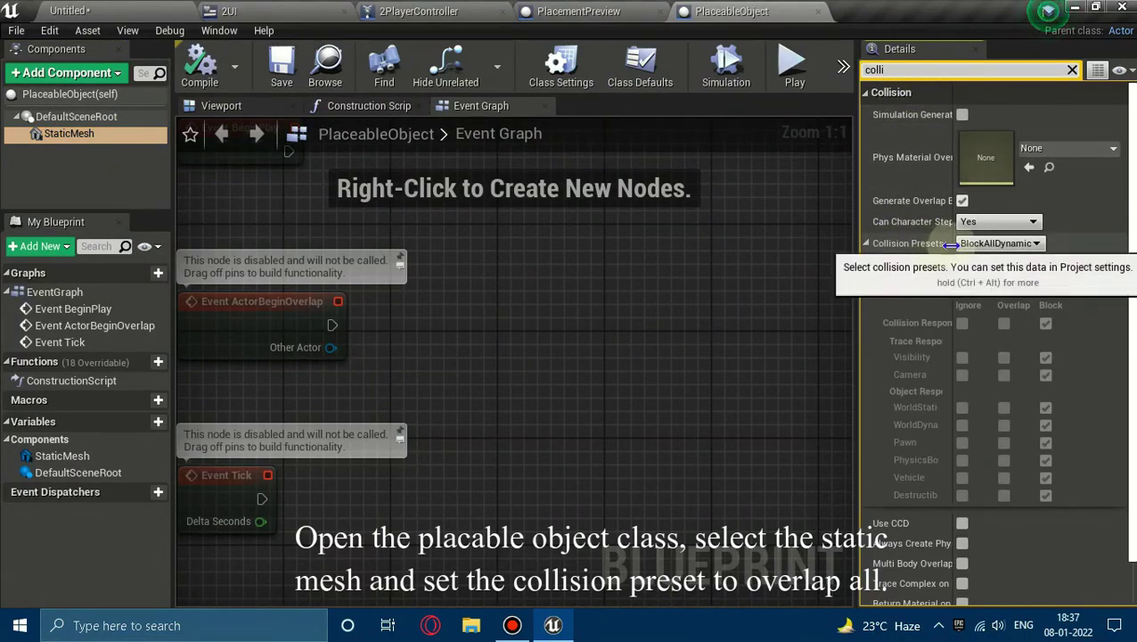
{"action": "left_click", "coordinate": [999, 244]}
{"action": "left_click", "coordinate": [981, 291]}
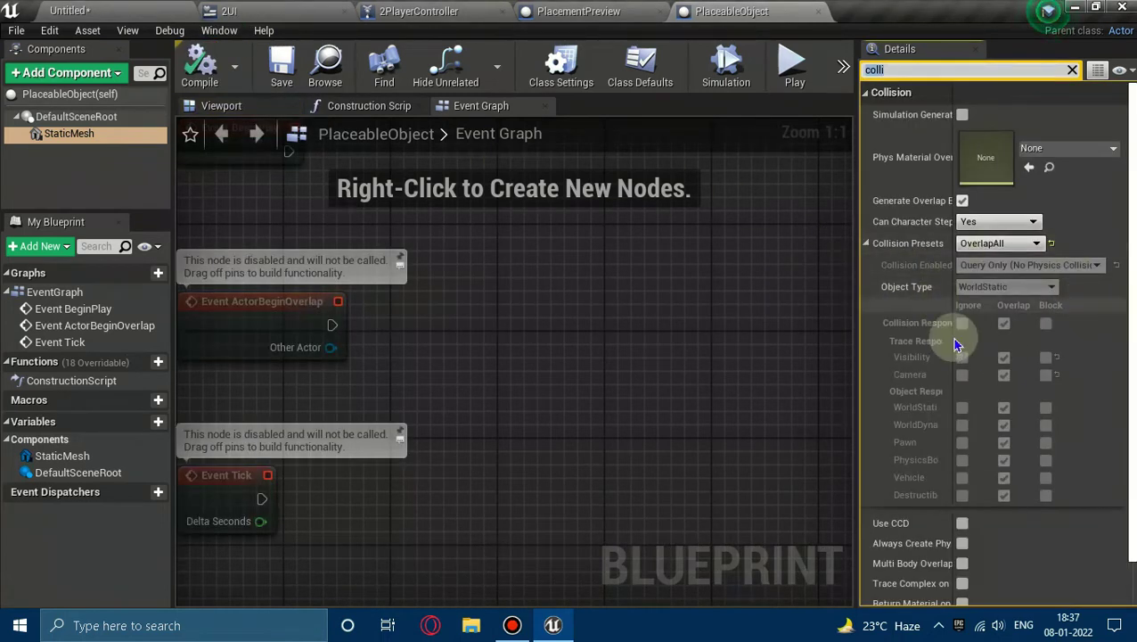
Step: Open the Update Collision function in the PlacementPreview Blueprint
{"action": "left_click", "coordinate": [657, 9]}
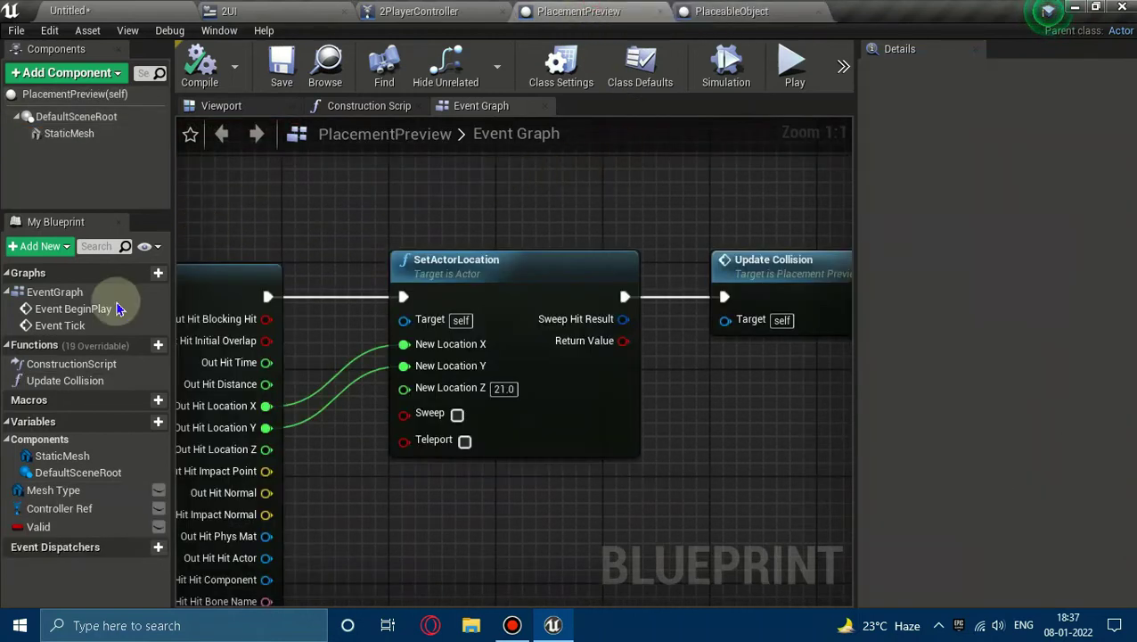
{"action": "double_click", "coordinate": [67, 381]}
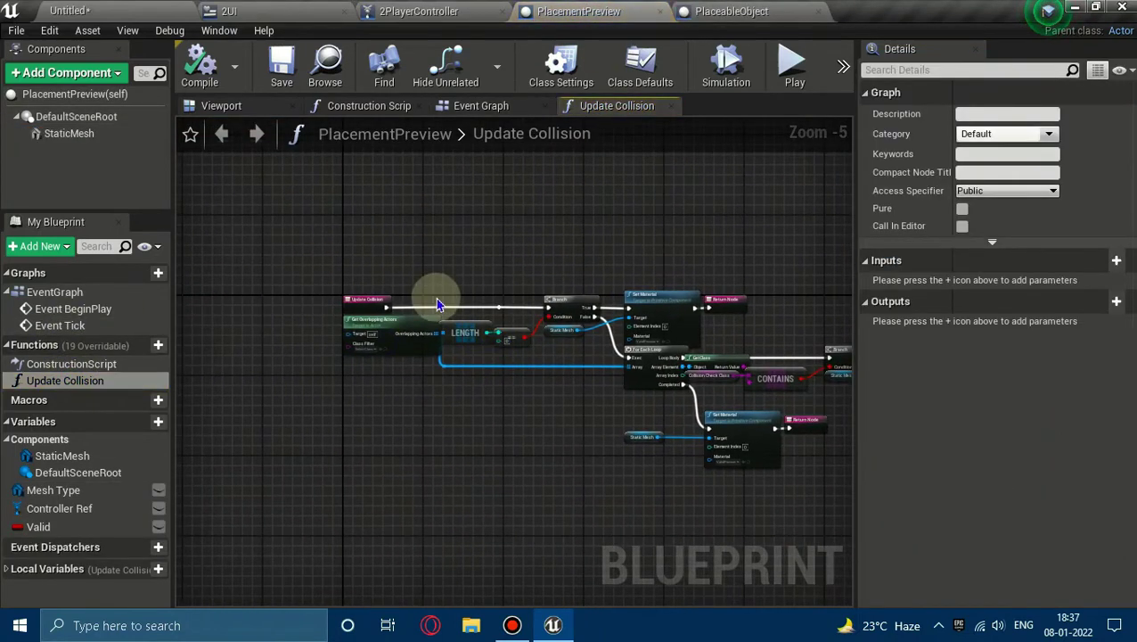
{"action": "scroll", "coordinate": [437, 305], "scroll_direction": "up", "scroll_amount": 5}
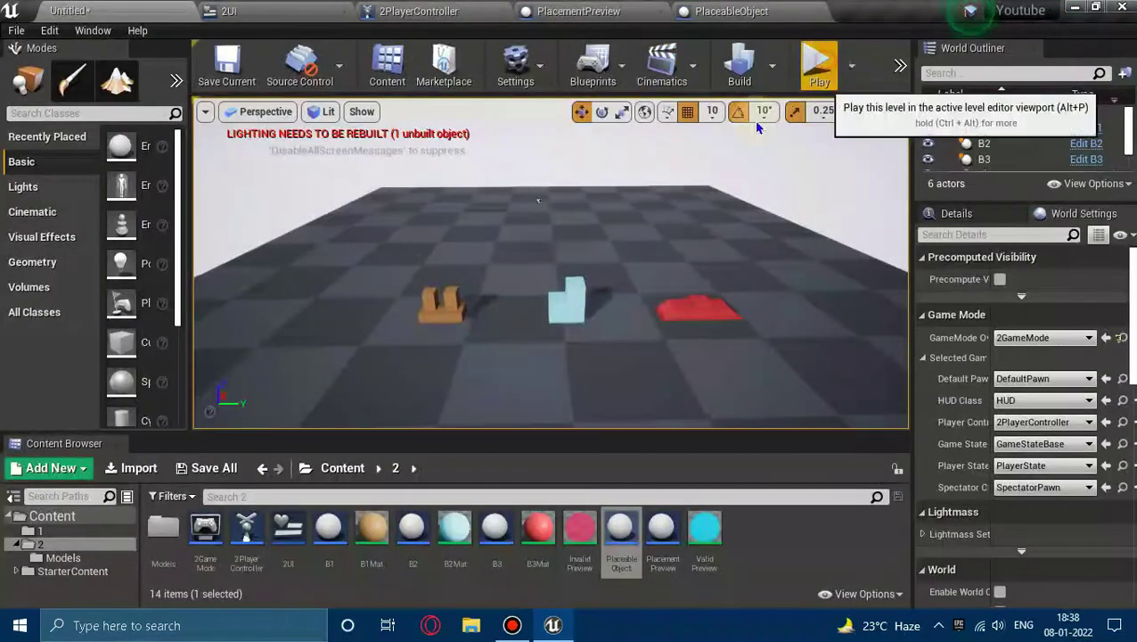
Step: Play the level and choose Obj 1 to confirm the cyan placement preview spawns
{"action": "left_click", "coordinate": [816, 67]}
{"action": "left_click", "coordinate": [406, 402]}
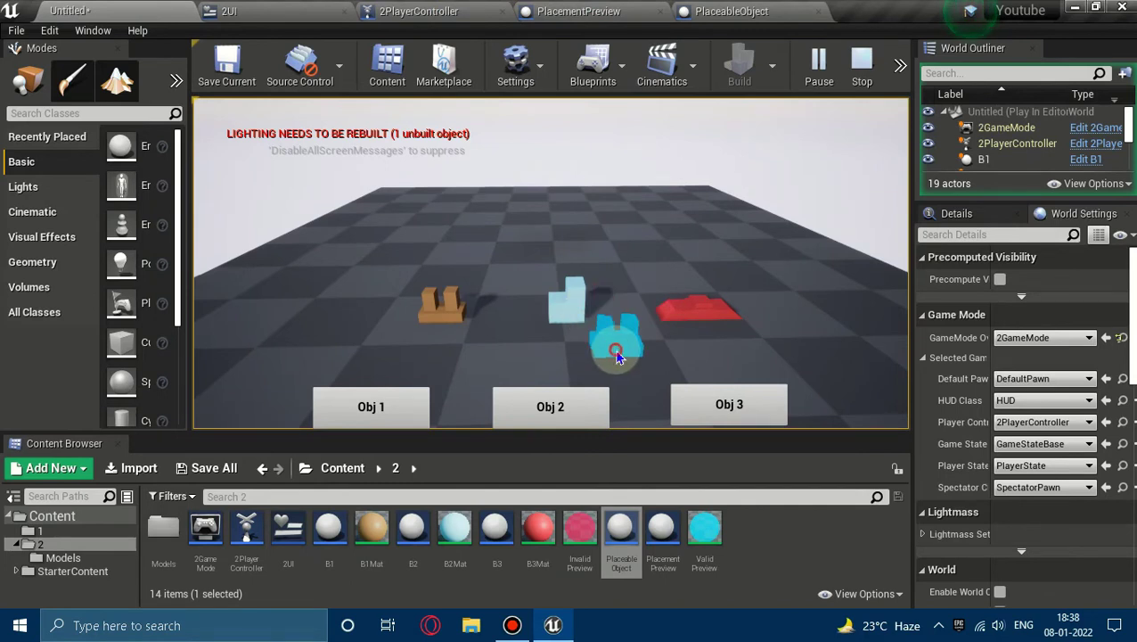
{"action": "key", "text": "Escape"}
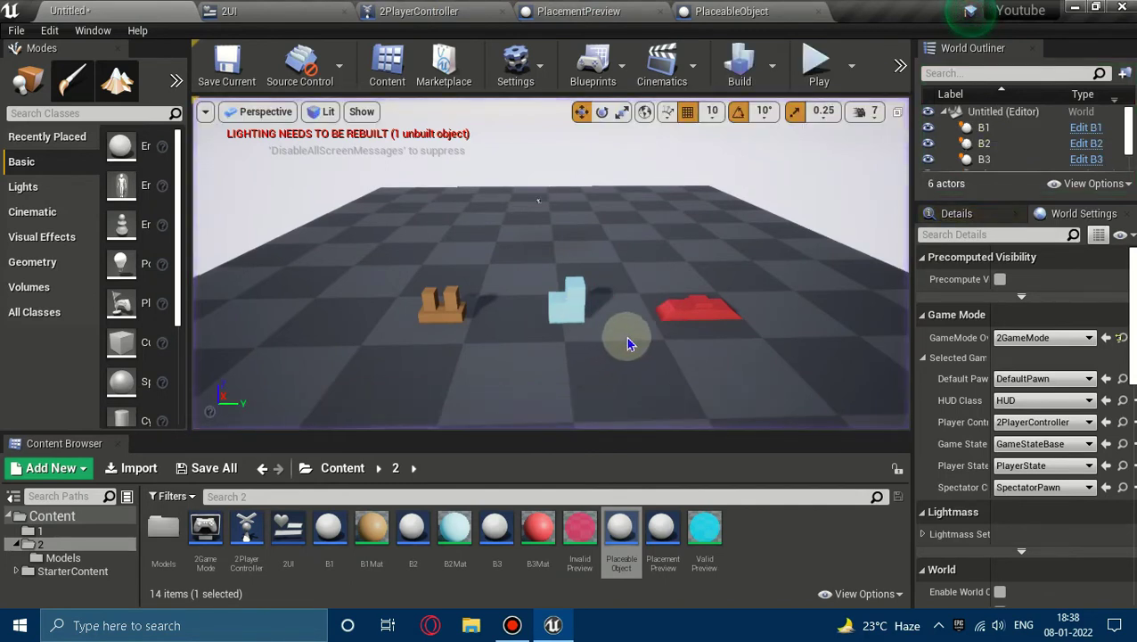
Step: Open 2PlayerController, then return to PlacementPreview and reopen its Update Collision graph
{"action": "mouse_move", "coordinate": [622, 526]}
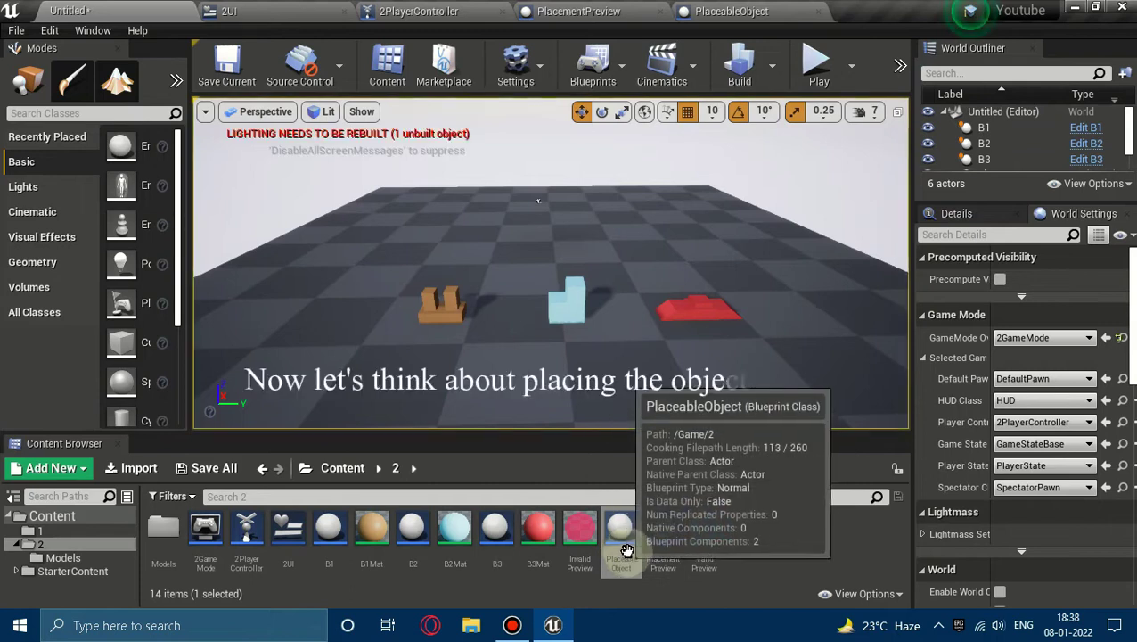
{"action": "double_click", "coordinate": [247, 528]}
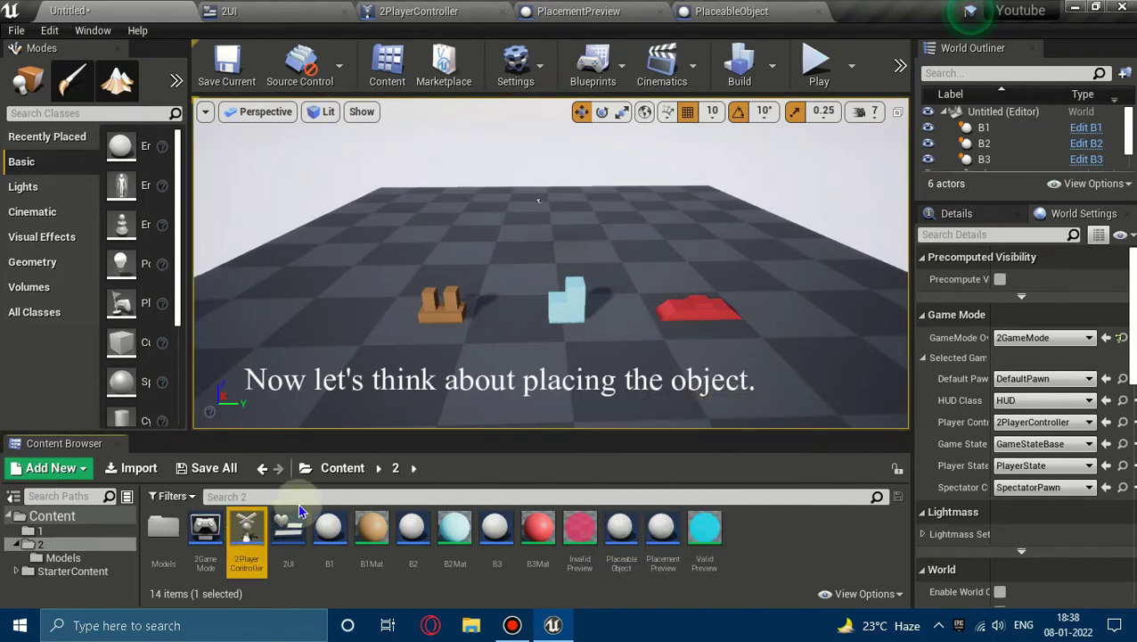
{"action": "right_click_drag", "start_coordinate": [545, 248], "coordinate": [528, 329]}
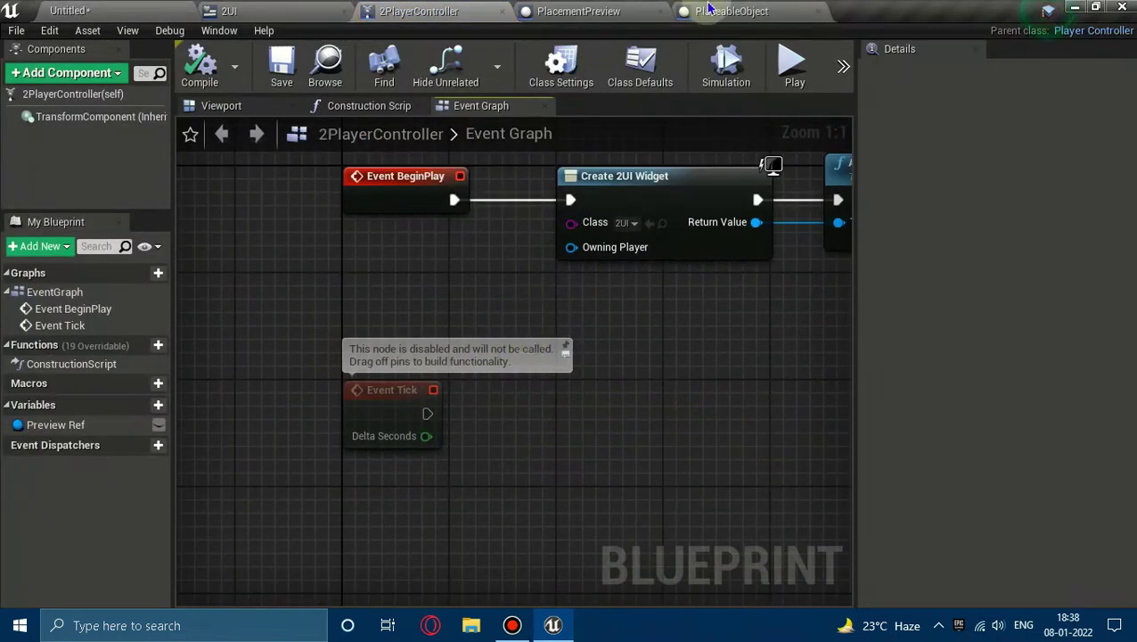
{"action": "left_click", "coordinate": [579, 10]}
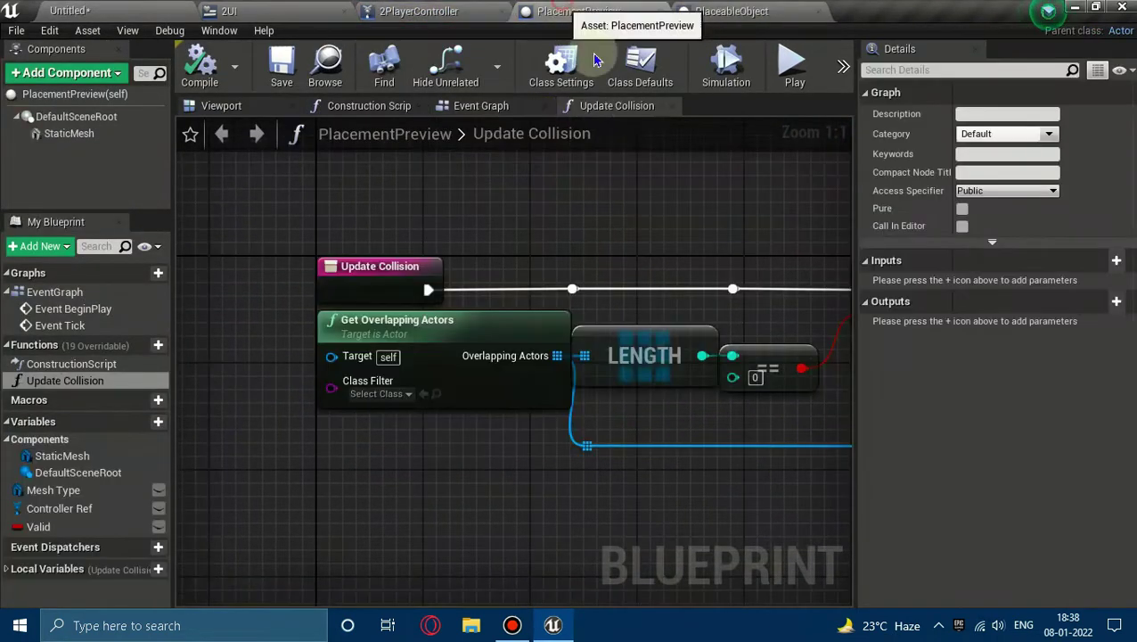
{"action": "left_click", "coordinate": [672, 108]}
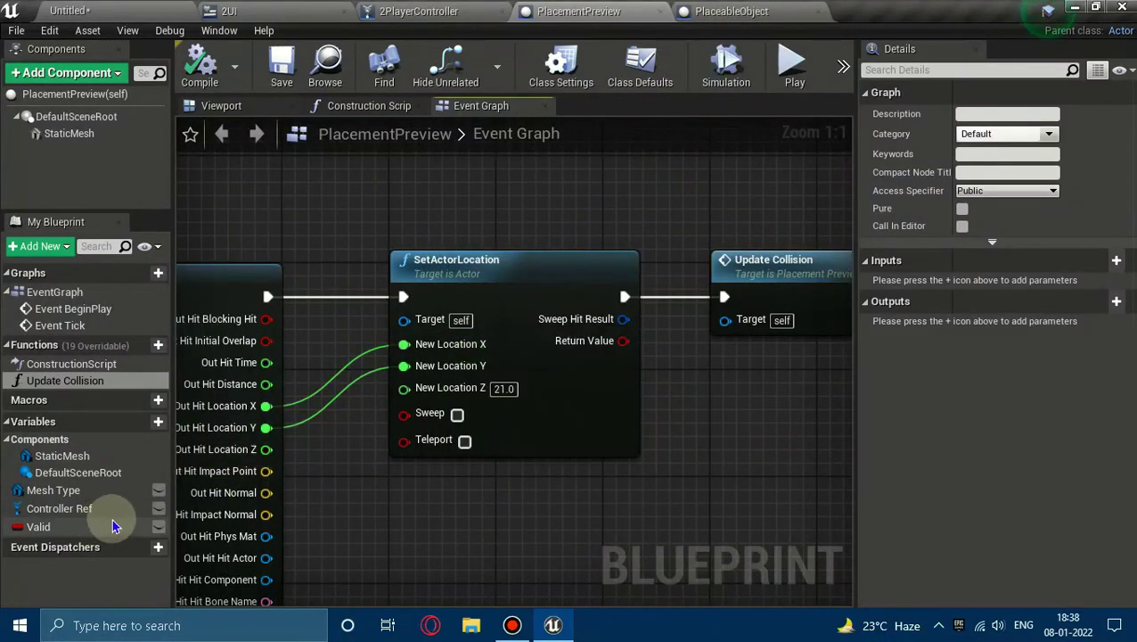
{"action": "double_click", "coordinate": [727, 295]}
Step: Add a Valid setter after the first Set Material and move the Return Node right
{"action": "scroll", "coordinate": [622, 304], "scroll_direction": "up", "scroll_amount": 2}
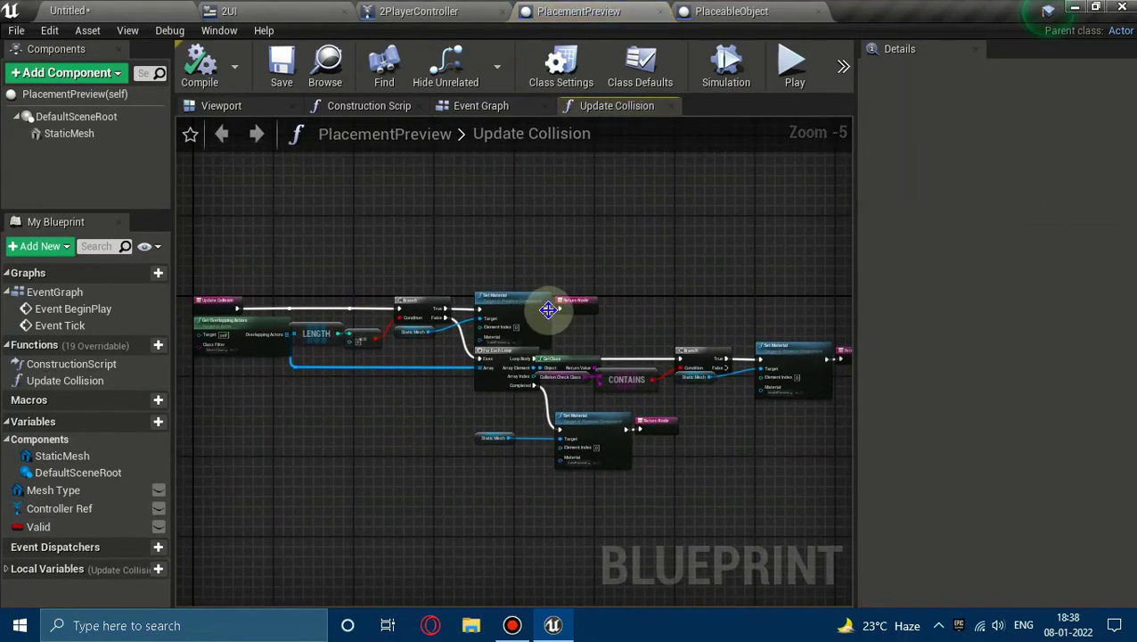
{"action": "scroll", "coordinate": [609, 287], "scroll_direction": "up", "scroll_amount": 3}
{"action": "left_click", "coordinate": [722, 291]}
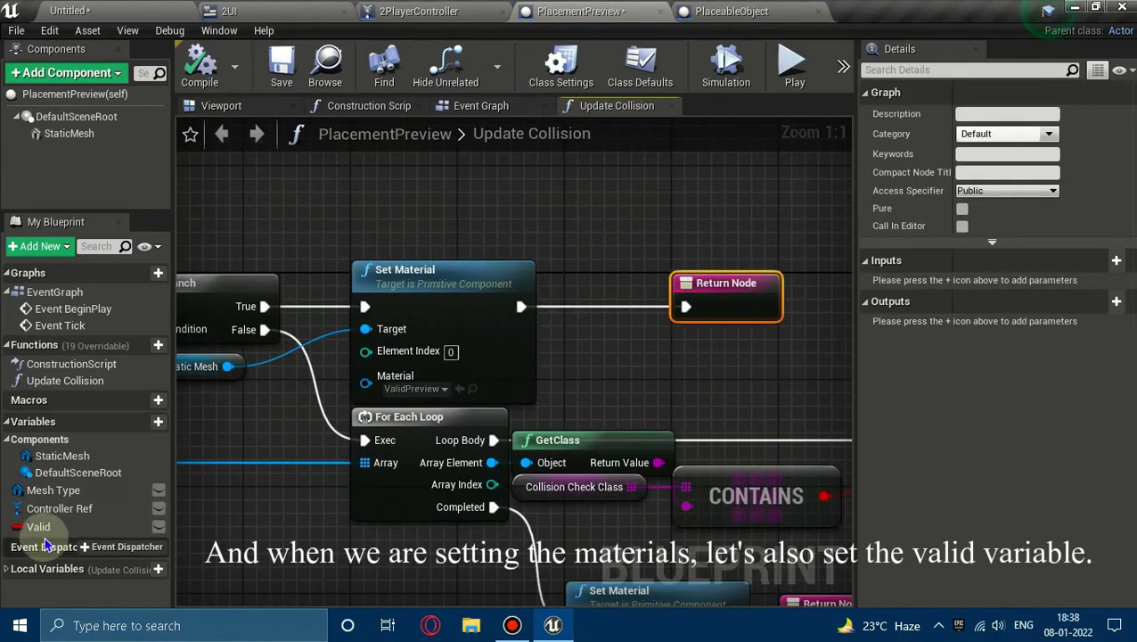
{"action": "left_click_drag", "start_coordinate": [64, 531], "coordinate": [578, 309], "text": "alt"}
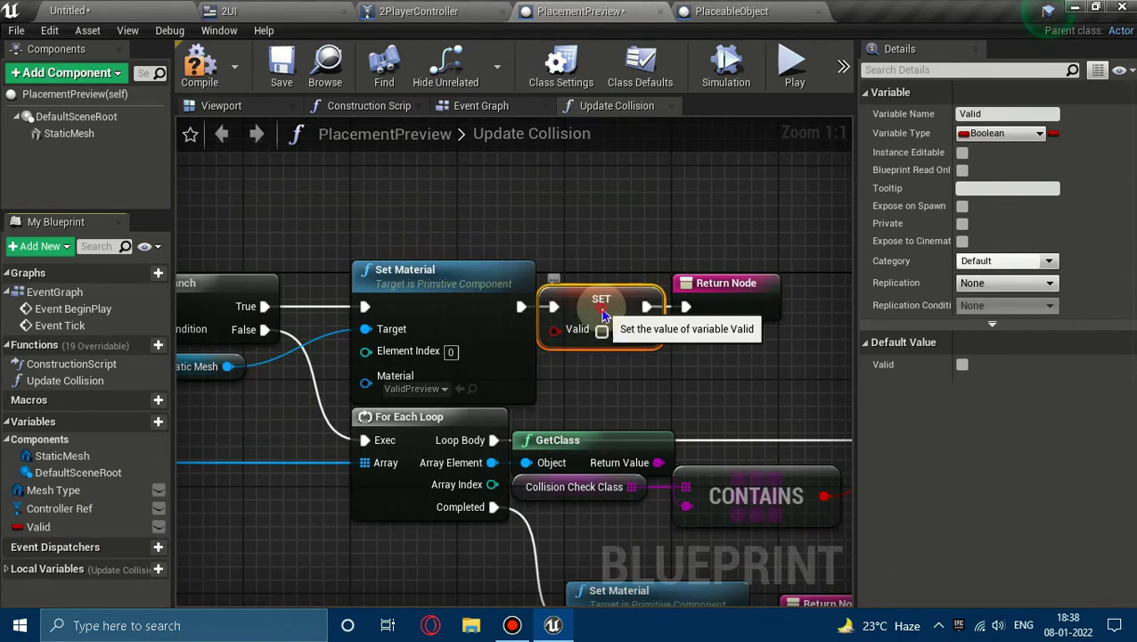
{"action": "mouse_move", "coordinate": [736, 297]}
{"action": "left_mouse_down"}
{"action": "mouse_move", "coordinate": [836, 297]}
{"action": "mouse_move", "coordinate": [802, 296]}
{"action": "left_mouse_up"}
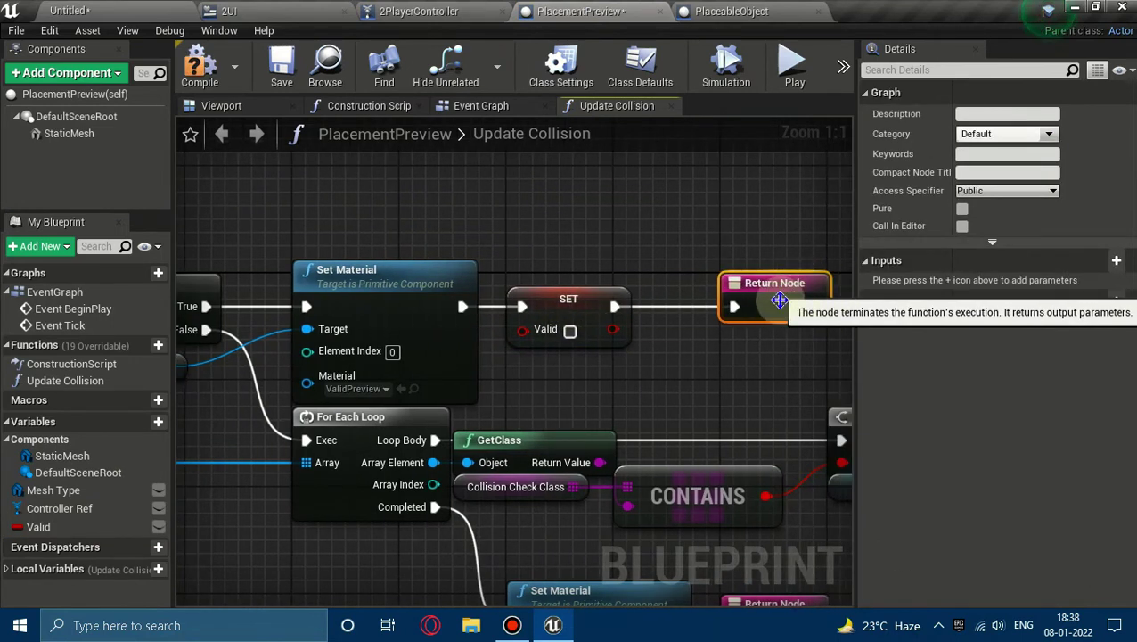
{"action": "left_click", "coordinate": [746, 357]}
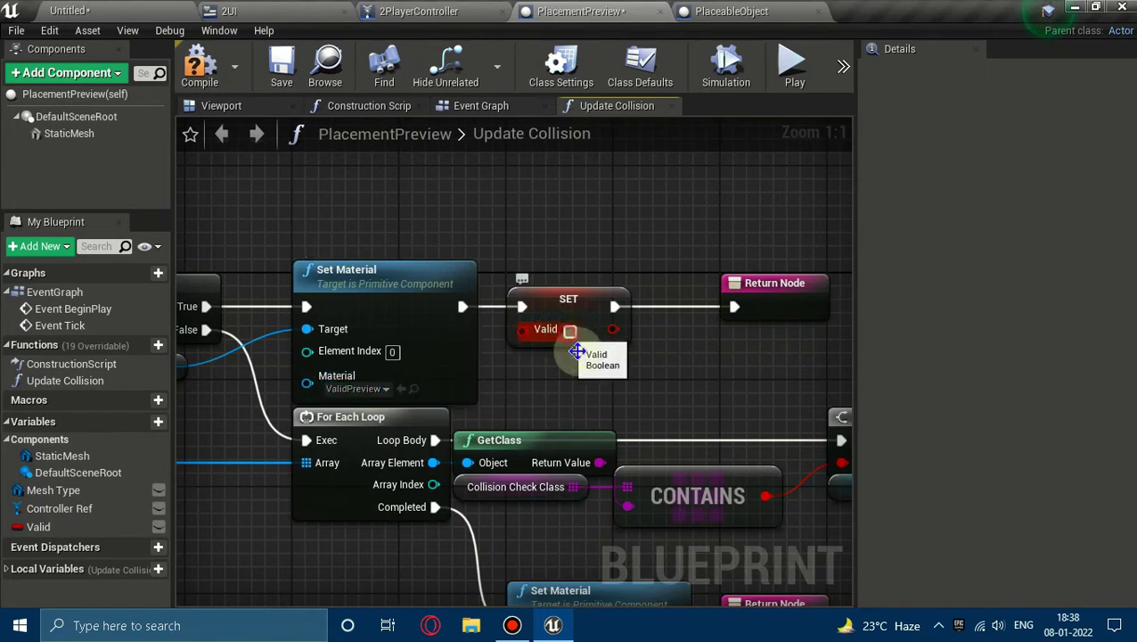
{"action": "right_click_drag", "start_coordinate": [691, 416], "coordinate": [508, 192]}
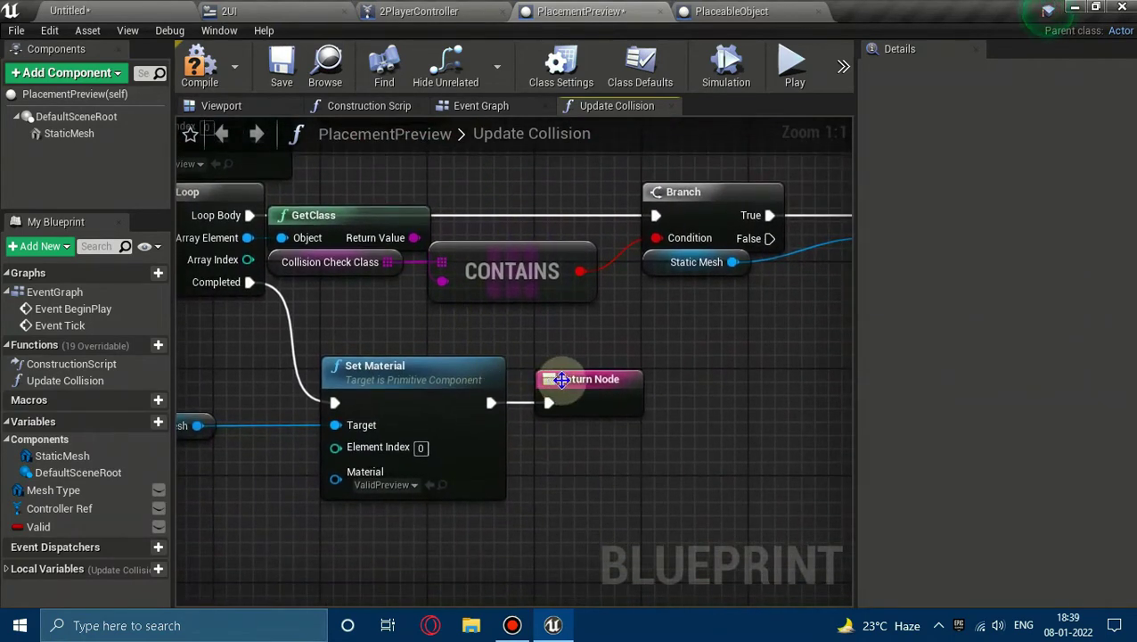
Step: Delete the lower Static Mesh, Set Material and Return Node, rewire the loop's Completed output, then compile
{"action": "left_click_drag", "start_coordinate": [561, 379], "coordinate": [667, 385]}
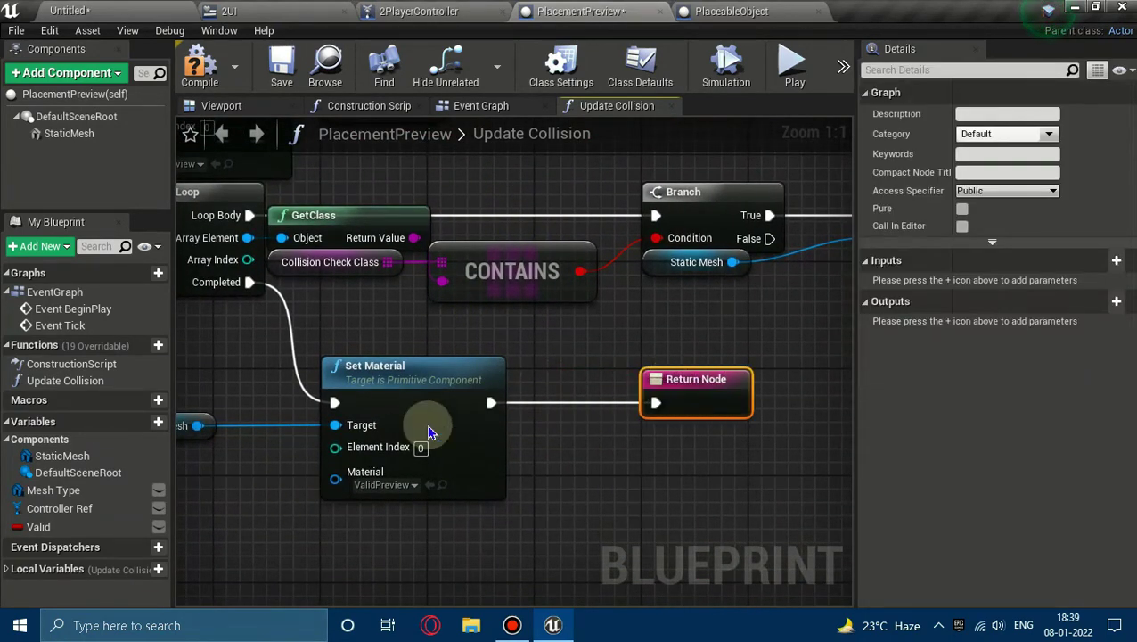
{"action": "mouse_move", "coordinate": [658, 393]}
{"action": "right_mouse_down"}
{"action": "mouse_move", "coordinate": [775, 514]}
{"action": "mouse_move", "coordinate": [766, 419]}
{"action": "right_mouse_up"}
{"action": "left_click_drag", "start_coordinate": [767, 418], "coordinate": [303, 377]}
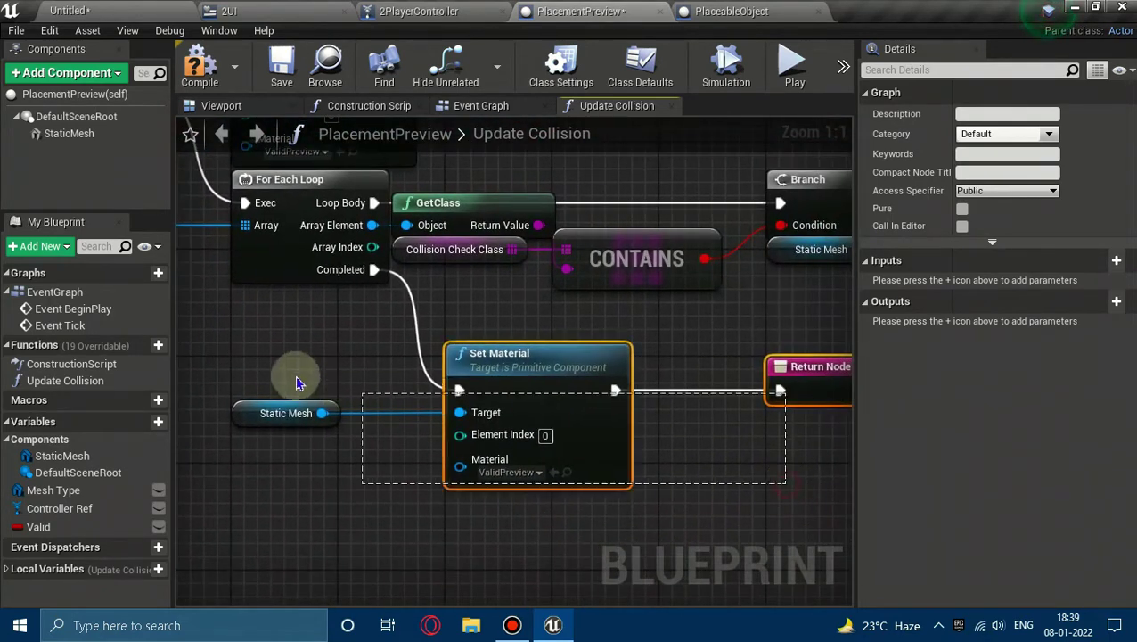
{"action": "key", "text": "Delete"}
{"action": "right_click_drag", "start_coordinate": [383, 339], "coordinate": [579, 521]}
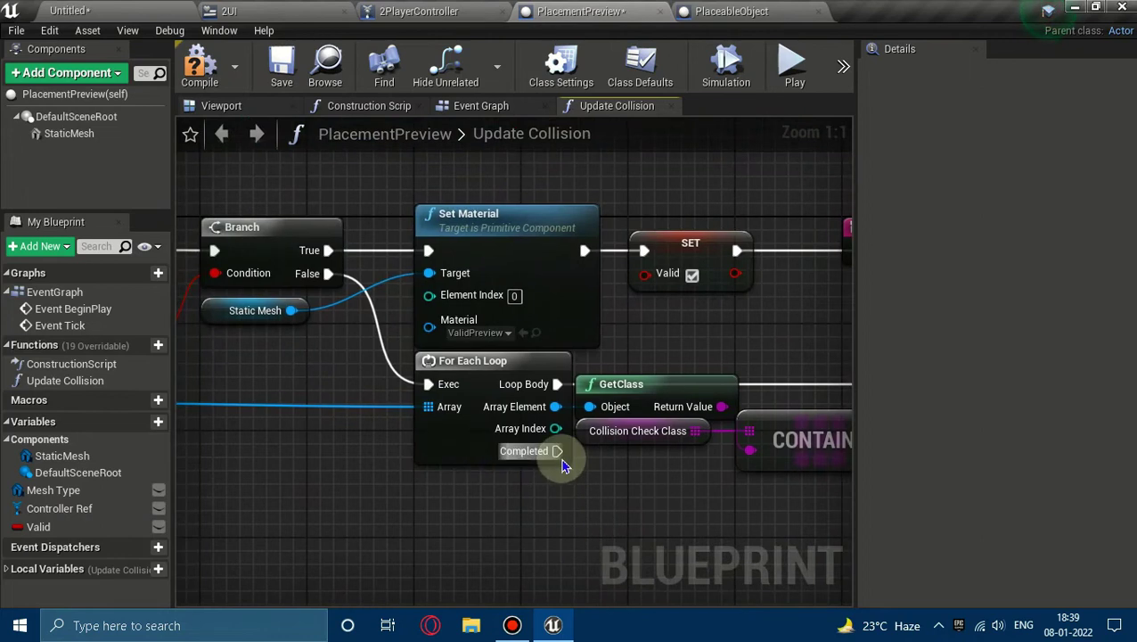
{"action": "mouse_move", "coordinate": [557, 450]}
{"action": "left_mouse_down"}
{"action": "mouse_move", "coordinate": [419, 319]}
{"action": "mouse_move", "coordinate": [429, 253]}
{"action": "left_mouse_up"}
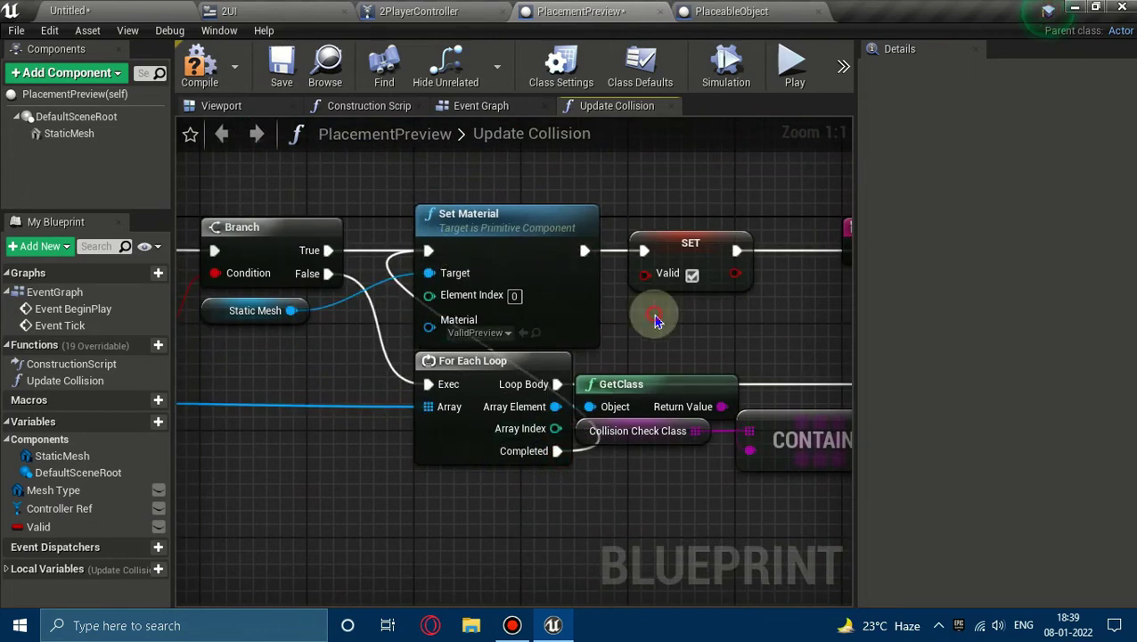
{"action": "left_click", "coordinate": [190, 69]}
Step: Set Valid to false after the InvalidPreview Set Material, compile, and close Update Collision and PlaceableObject
{"action": "right_click_drag", "start_coordinate": [609, 348], "coordinate": [482, 330]}
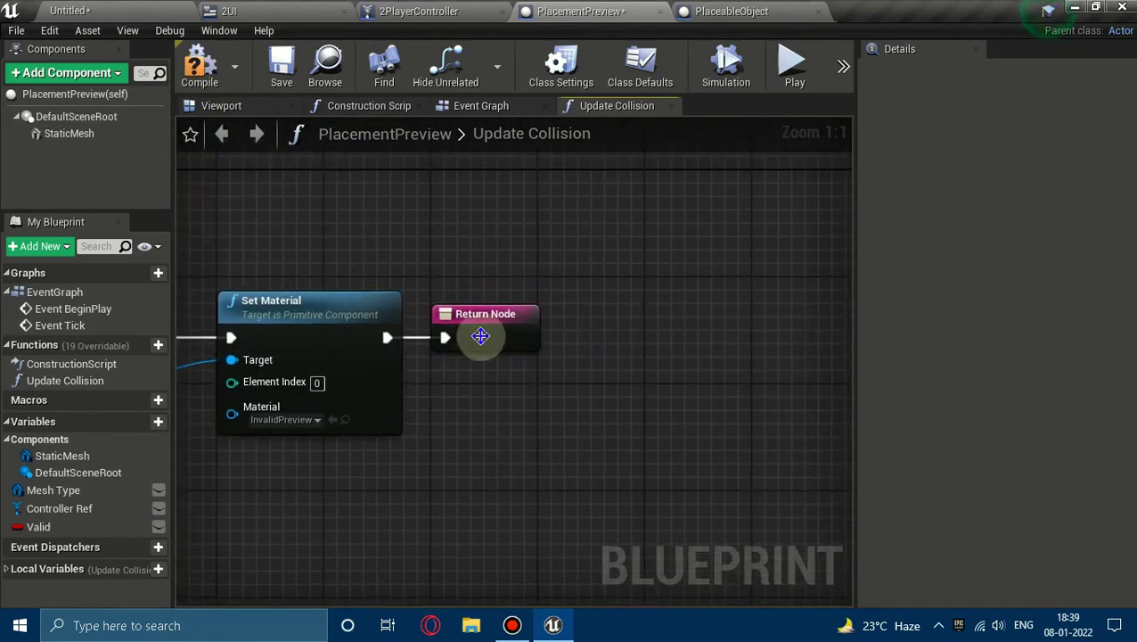
{"action": "left_click_drag", "start_coordinate": [526, 317], "coordinate": [687, 317]}
{"action": "mouse_move", "coordinate": [39, 527]}
{"action": "left_mouse_down"}
{"action": "mouse_move", "coordinate": [386, 343]}
{"action": "mouse_move", "coordinate": [437, 350]}
{"action": "left_mouse_up"}
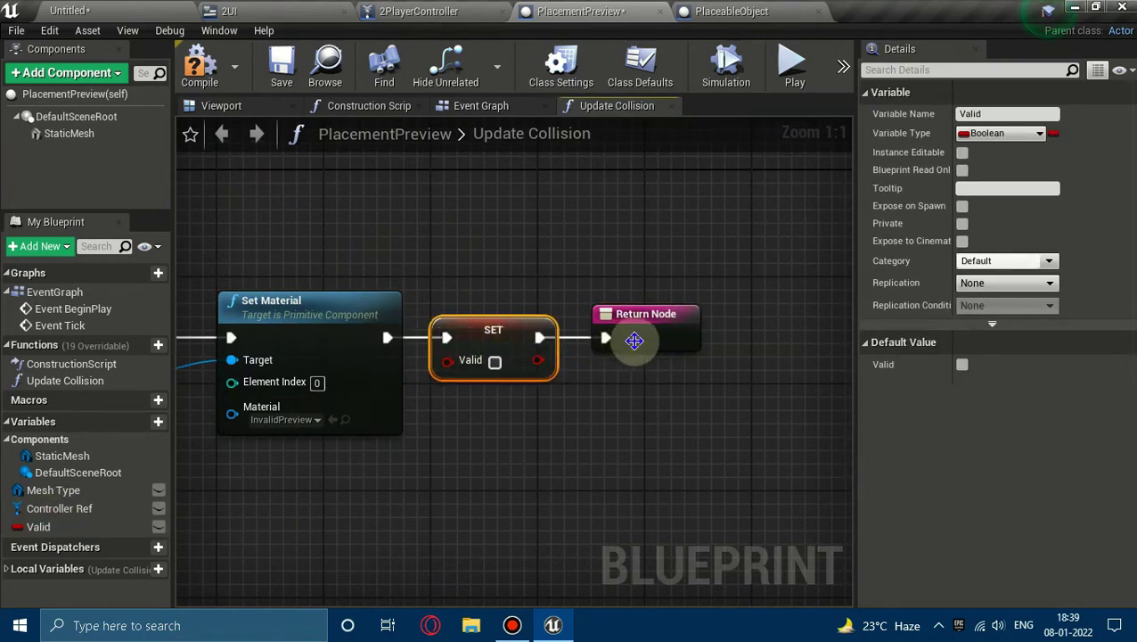
{"action": "left_click_drag", "start_coordinate": [630, 338], "coordinate": [701, 343]}
{"action": "left_click", "coordinate": [646, 385]}
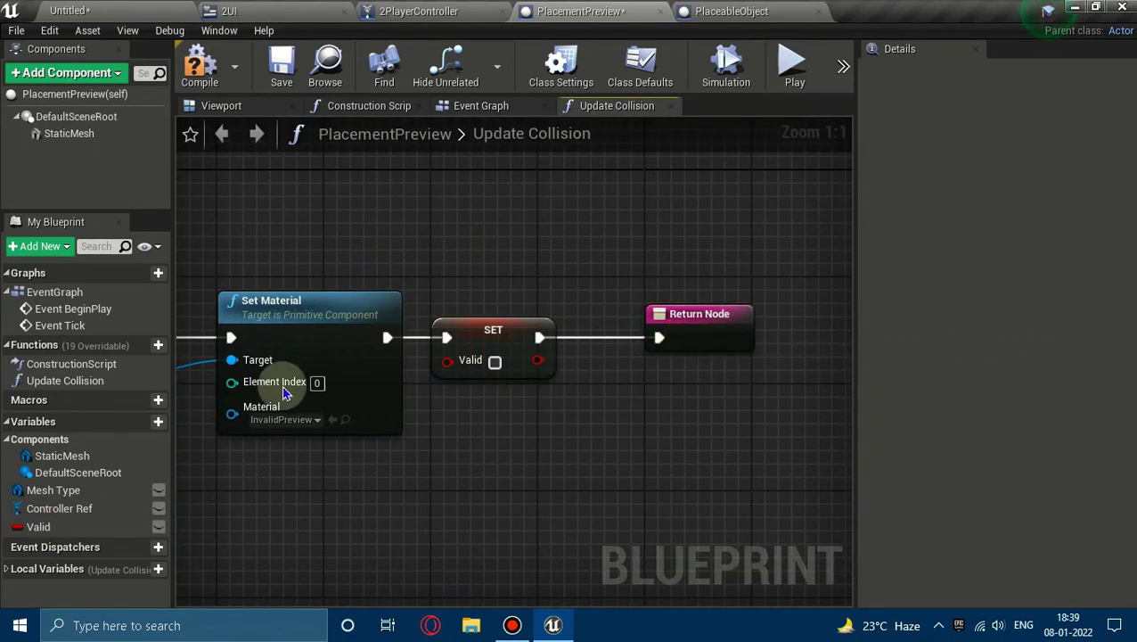
{"action": "left_click", "coordinate": [214, 79]}
{"action": "left_click", "coordinate": [677, 106]}
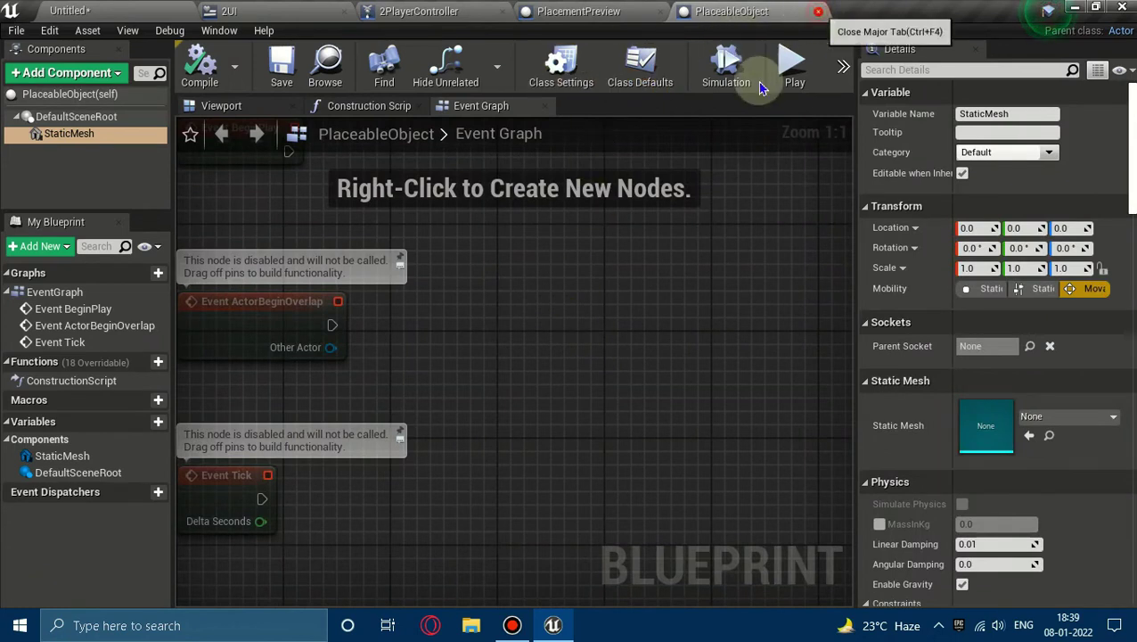
{"action": "left_click", "coordinate": [817, 12]}
Step: Add a Left Mouse Button event to 2PlayerController's Event Graph
{"action": "left_click", "coordinate": [417, 10]}
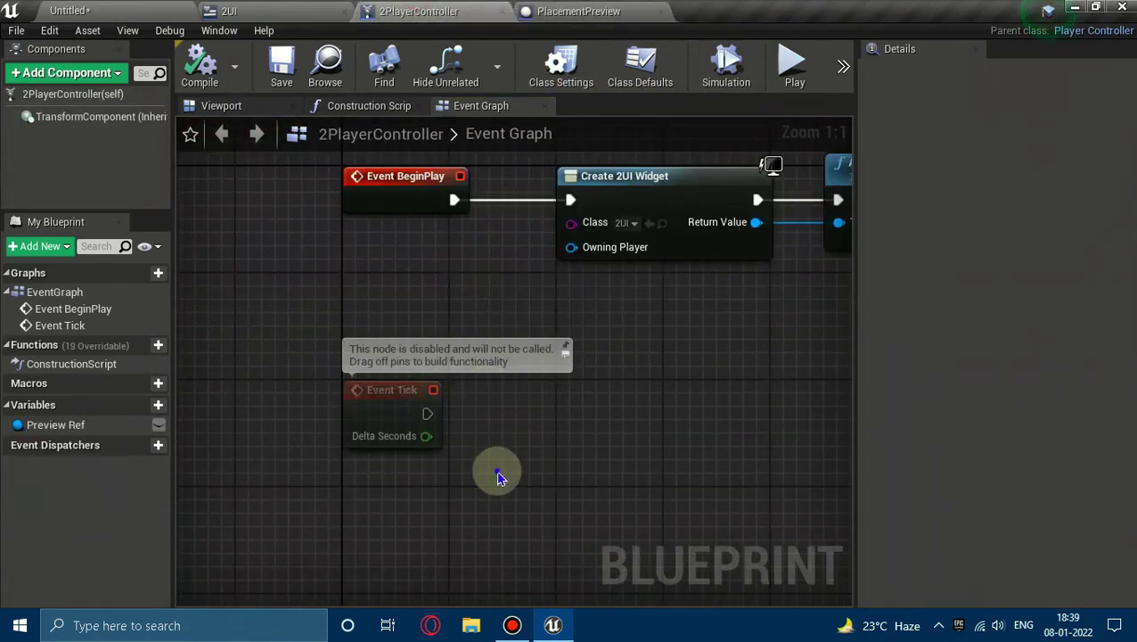
{"action": "right_click_drag", "start_coordinate": [497, 477], "coordinate": [517, 279]}
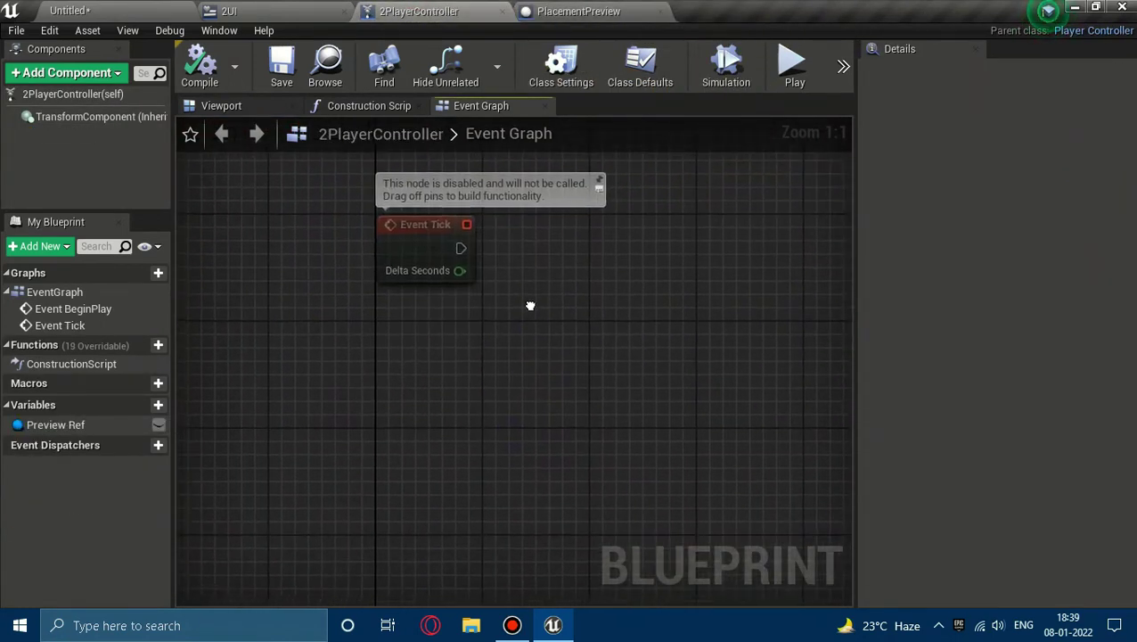
{"action": "right_click", "coordinate": [364, 406]}
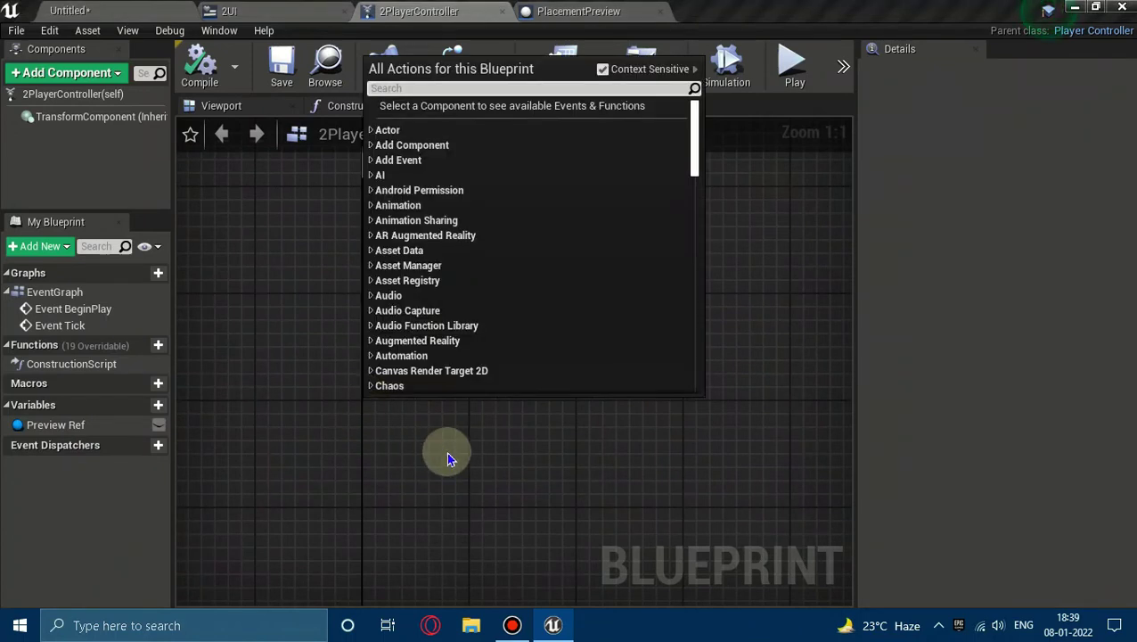
{"action": "type", "text": "left m"}
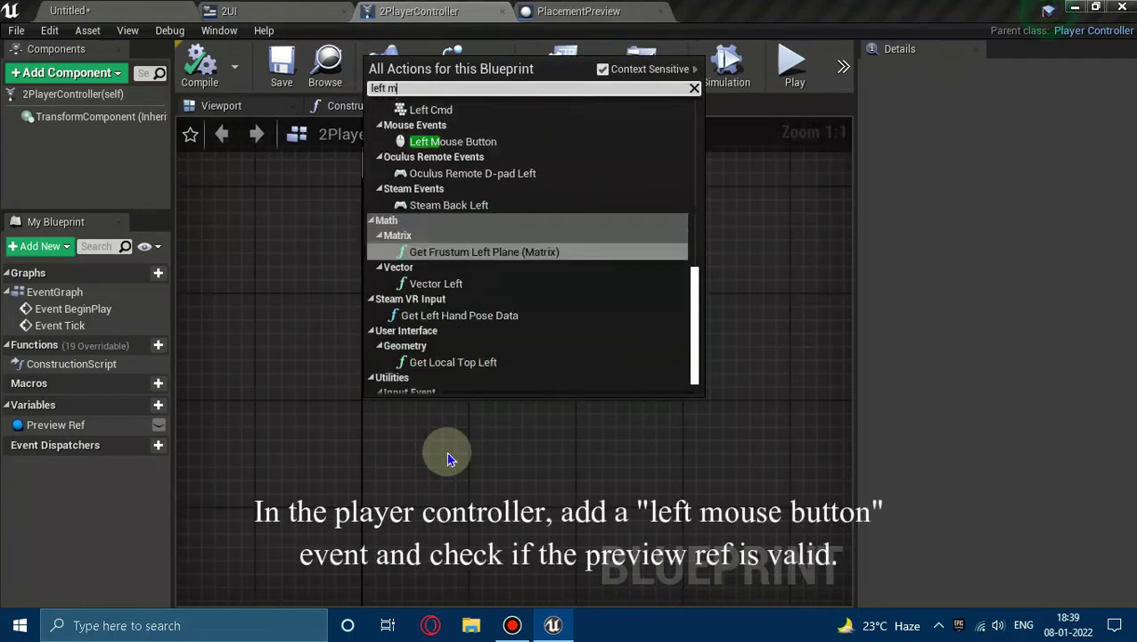
{"action": "type", "text": "ouse"}
{"action": "key", "text": "Return"}
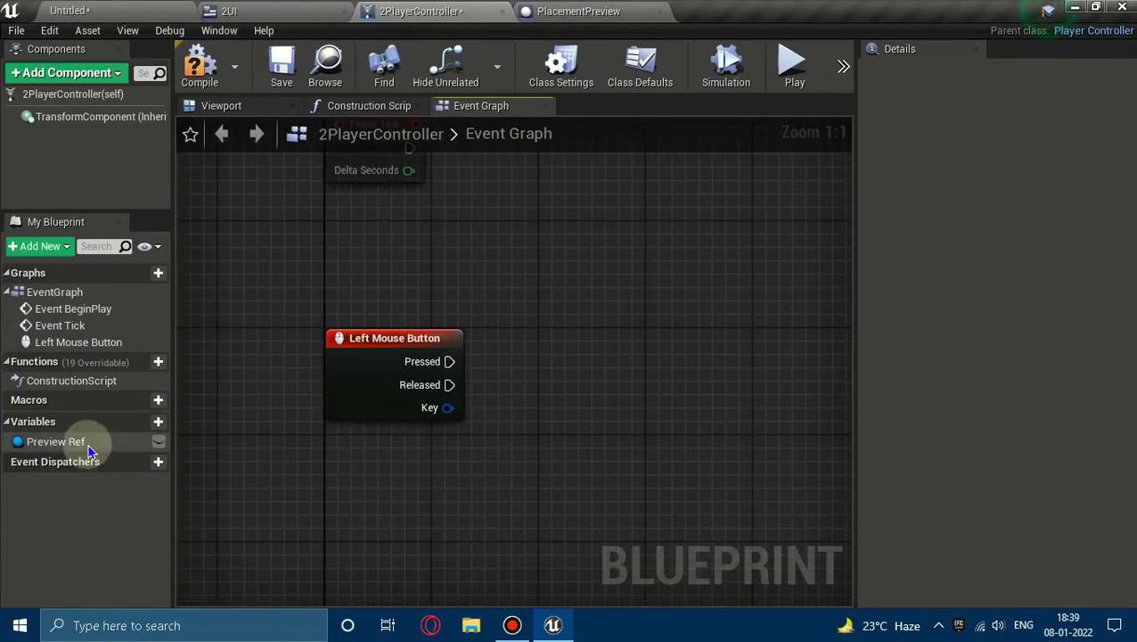
Step: Feed a Preview Ref getter into an Is Valid check driven by the Pressed pin
{"action": "mouse_move", "coordinate": [56, 442]}
{"action": "left_mouse_down", "text": "ctrl"}
{"action": "mouse_move", "coordinate": [339, 463]}
{"action": "mouse_move", "coordinate": [312, 423]}
{"action": "left_mouse_up", "text": "ctrl"}
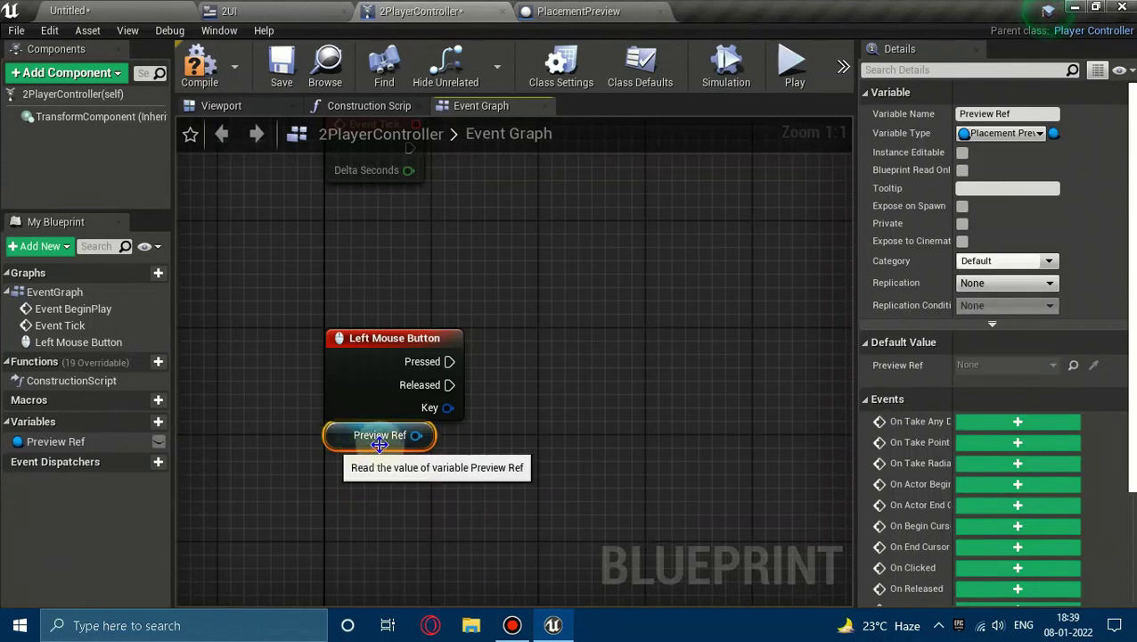
{"action": "left_click_drag", "start_coordinate": [415, 435], "coordinate": [526, 413]}
{"action": "type", "text": "is"}
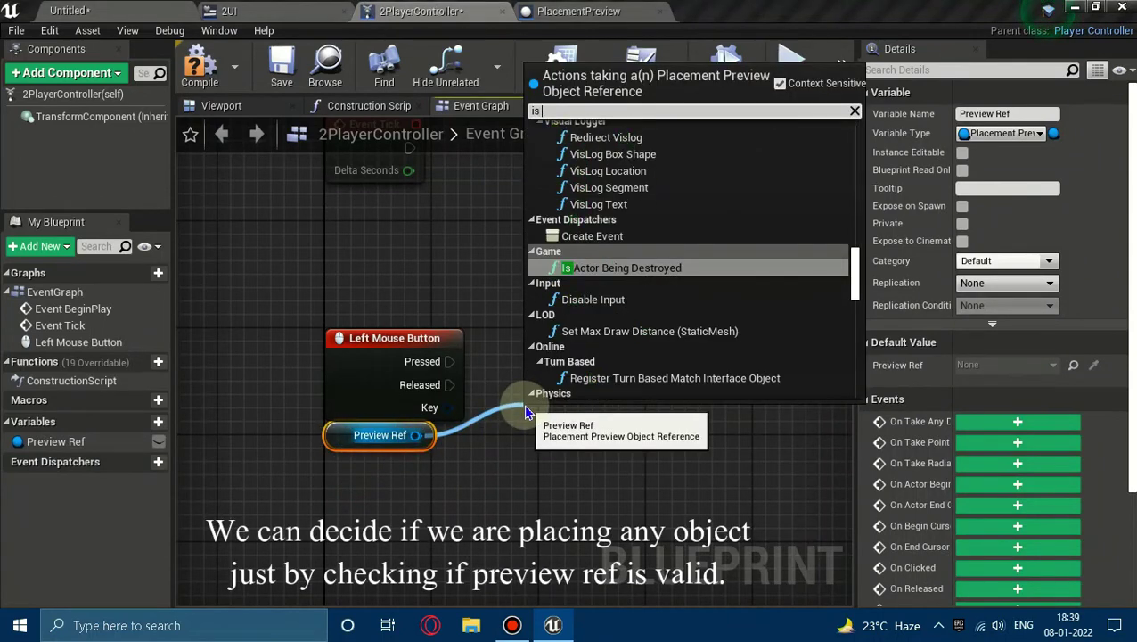
{"action": "type", "text": " valid"}
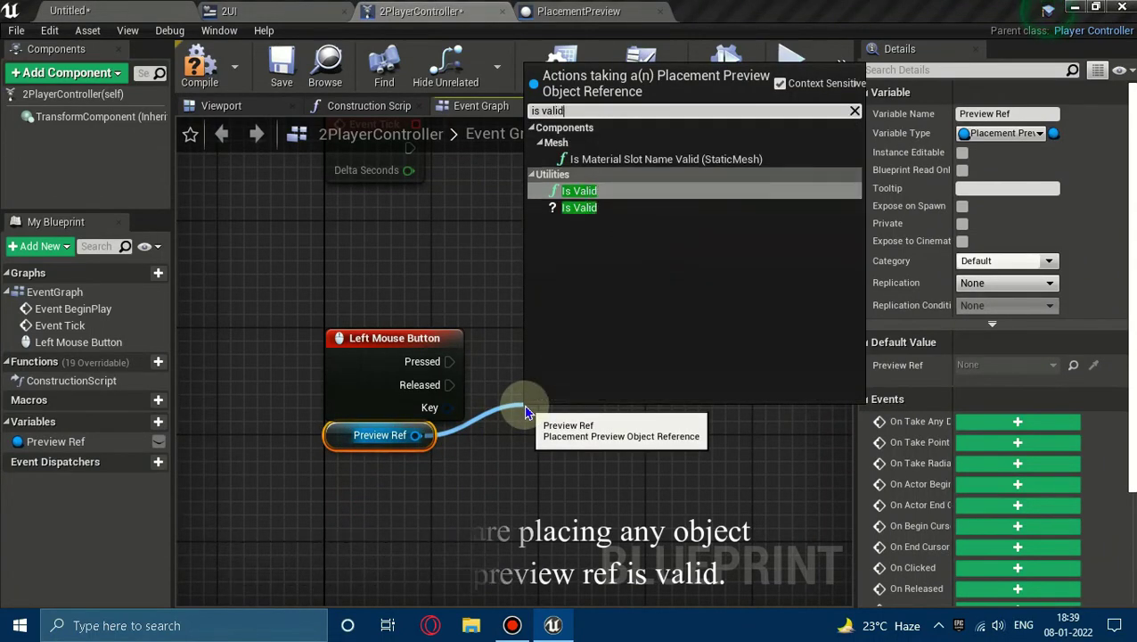
{"action": "key", "text": "Down"}
{"action": "key", "text": "Return"}
{"action": "mouse_move", "coordinate": [570, 418]}
{"action": "left_mouse_down"}
{"action": "mouse_move", "coordinate": [583, 338]}
{"action": "mouse_move", "coordinate": [460, 372]}
{"action": "left_mouse_up"}
{"action": "left_click", "coordinate": [541, 445]}
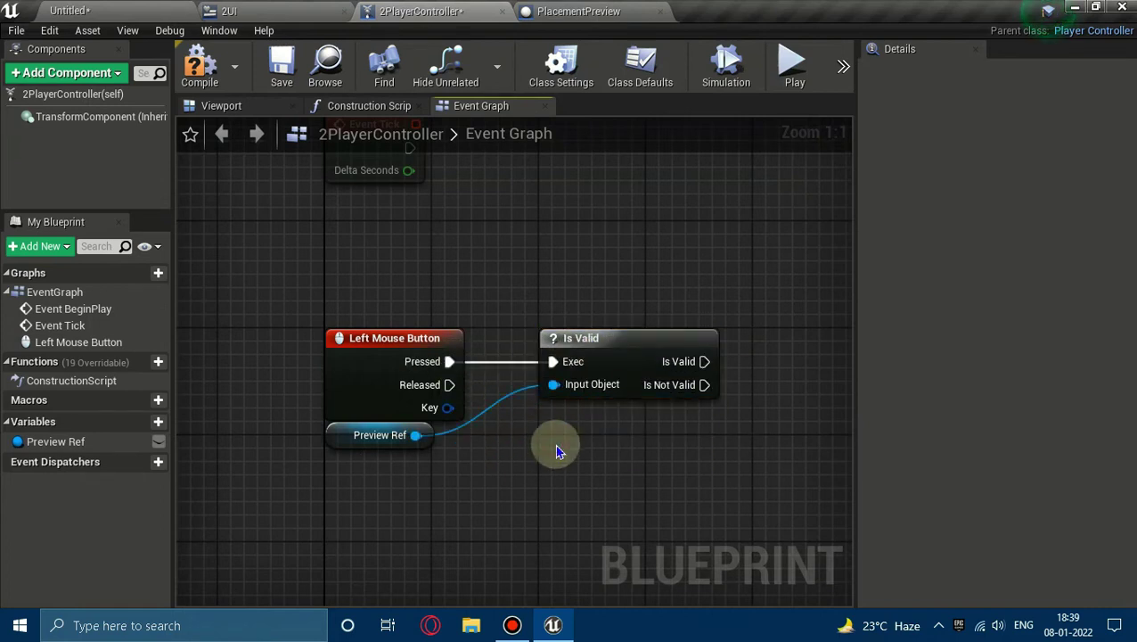
{"action": "right_click_drag", "start_coordinate": [556, 449], "coordinate": [408, 432]}
Step: Add a Get Mesh Type node fed by Preview Ref, placed beside it
{"action": "left_click_drag", "start_coordinate": [256, 417], "coordinate": [435, 425]}
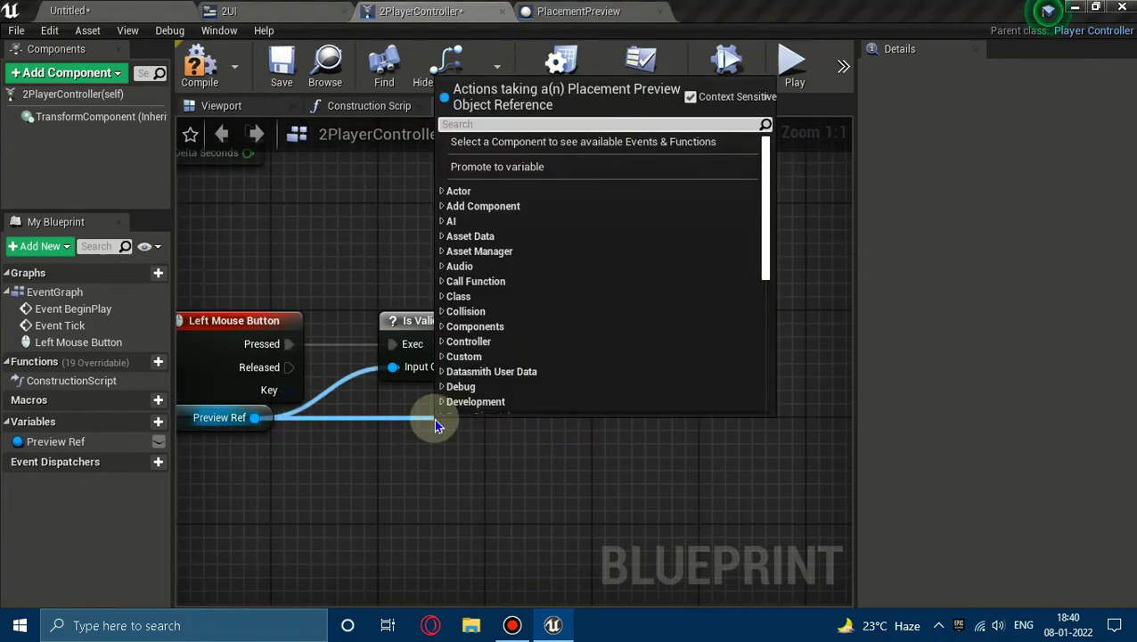
{"action": "type", "text": "get mest"}
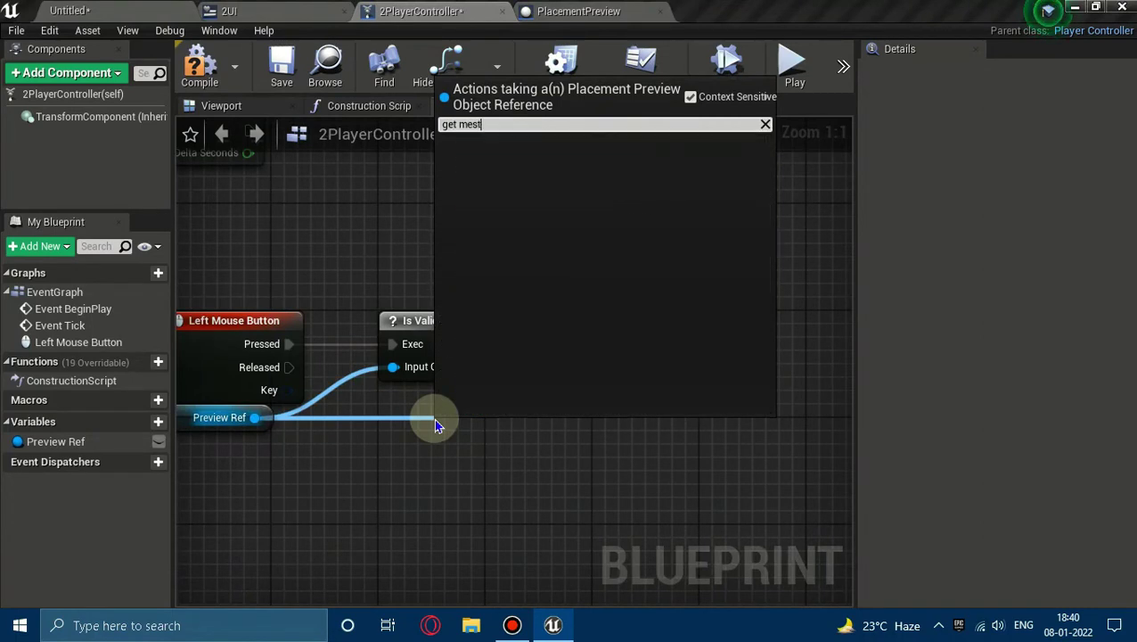
{"action": "key", "text": "BackSpace"}
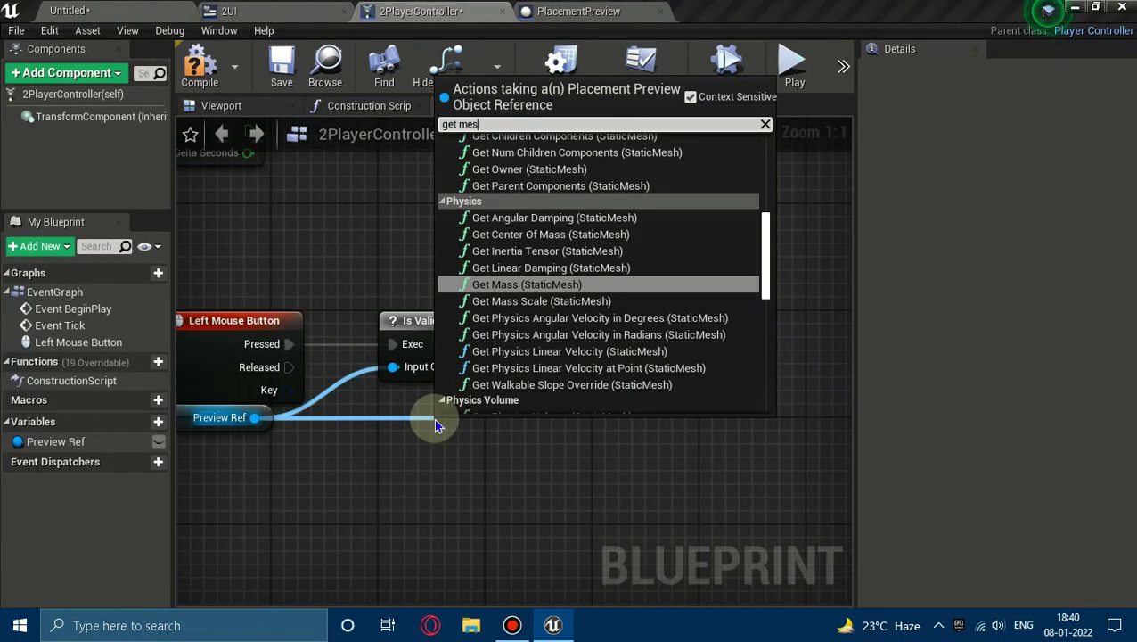
{"action": "type", "text": "h type"}
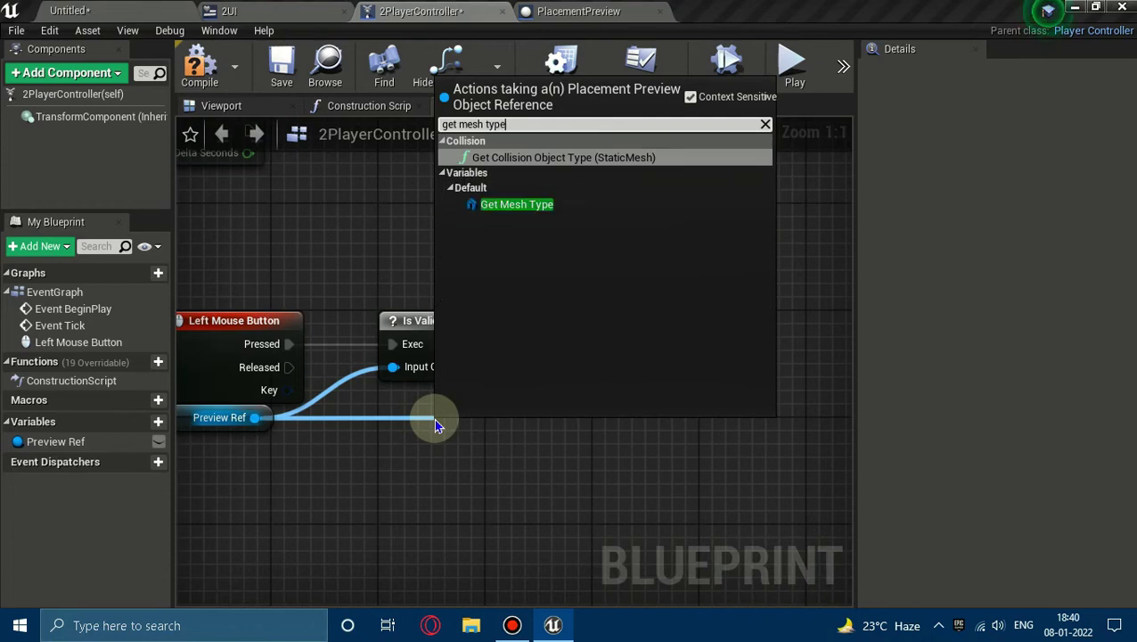
{"action": "left_click", "coordinate": [517, 205]}
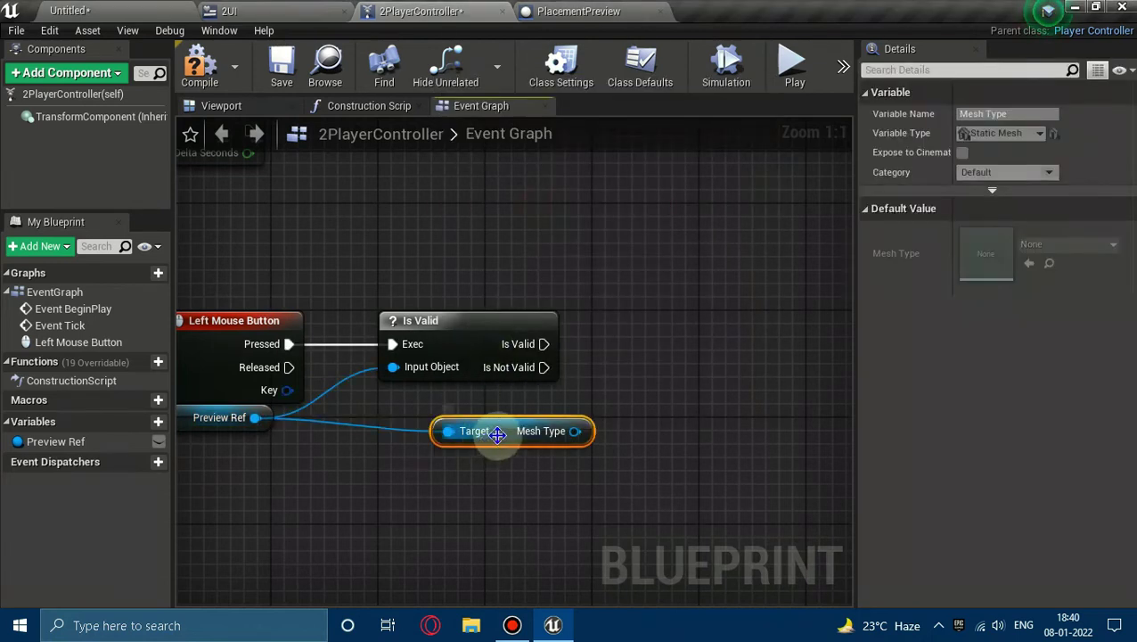
{"action": "mouse_move", "coordinate": [496, 433]}
{"action": "left_mouse_down"}
{"action": "mouse_move", "coordinate": [342, 426]}
{"action": "mouse_move", "coordinate": [374, 426]}
{"action": "left_mouse_up"}
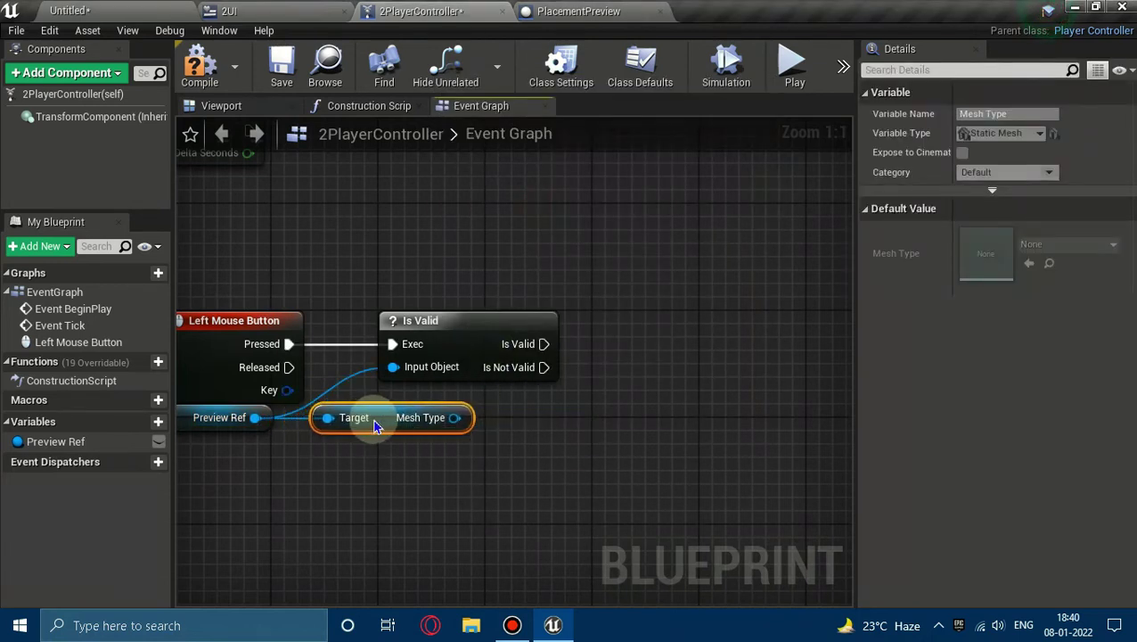
{"action": "left_click", "coordinate": [455, 477]}
Step: Add a GetClass node from Mesh Type and align both nodes below Is Valid
{"action": "left_click_drag", "start_coordinate": [473, 431], "coordinate": [473, 432]}
{"action": "type", "text": "get "}
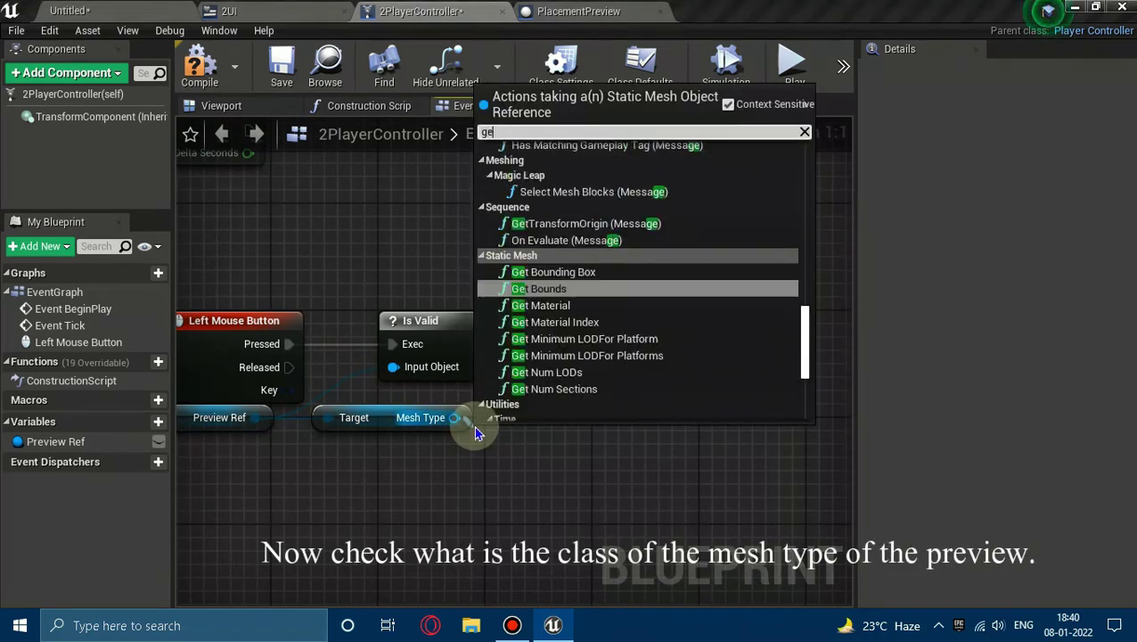
{"action": "type", "text": "class"}
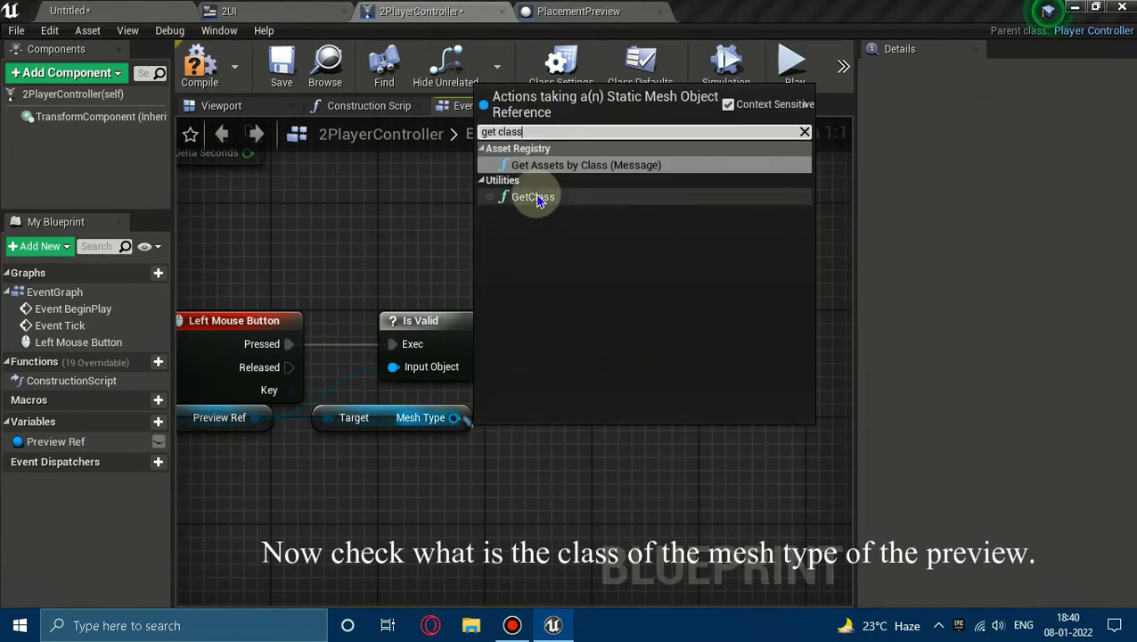
{"action": "left_click", "coordinate": [530, 196]}
{"action": "left_click_drag", "start_coordinate": [596, 436], "coordinate": [595, 383]}
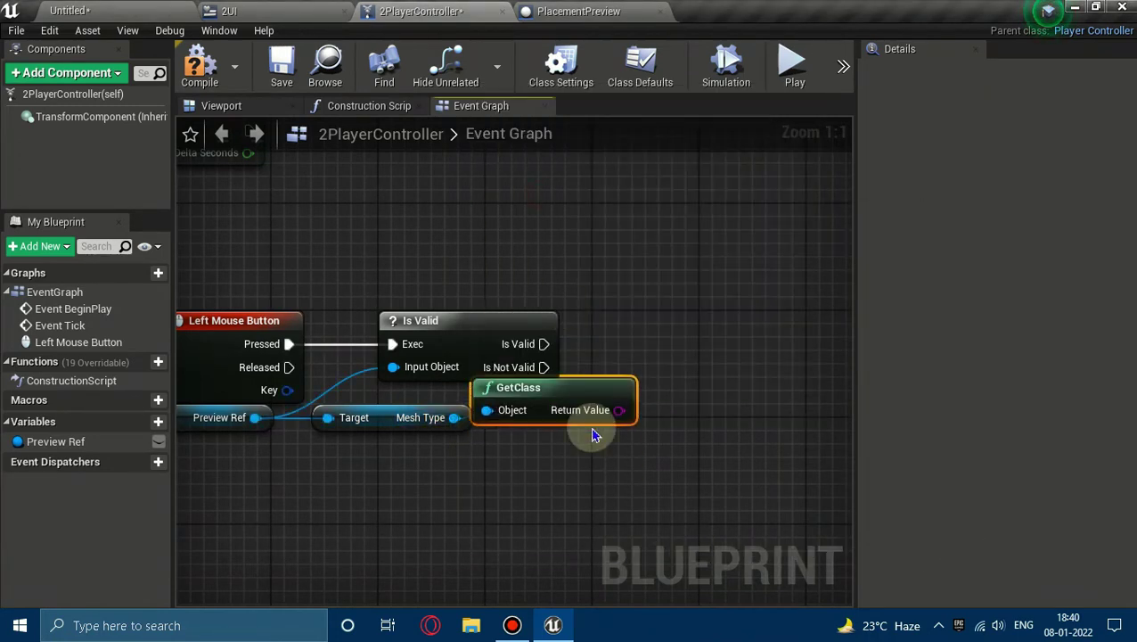
{"action": "left_click", "coordinate": [431, 419], "text": "ctrl"}
{"action": "key", "text": "q"}
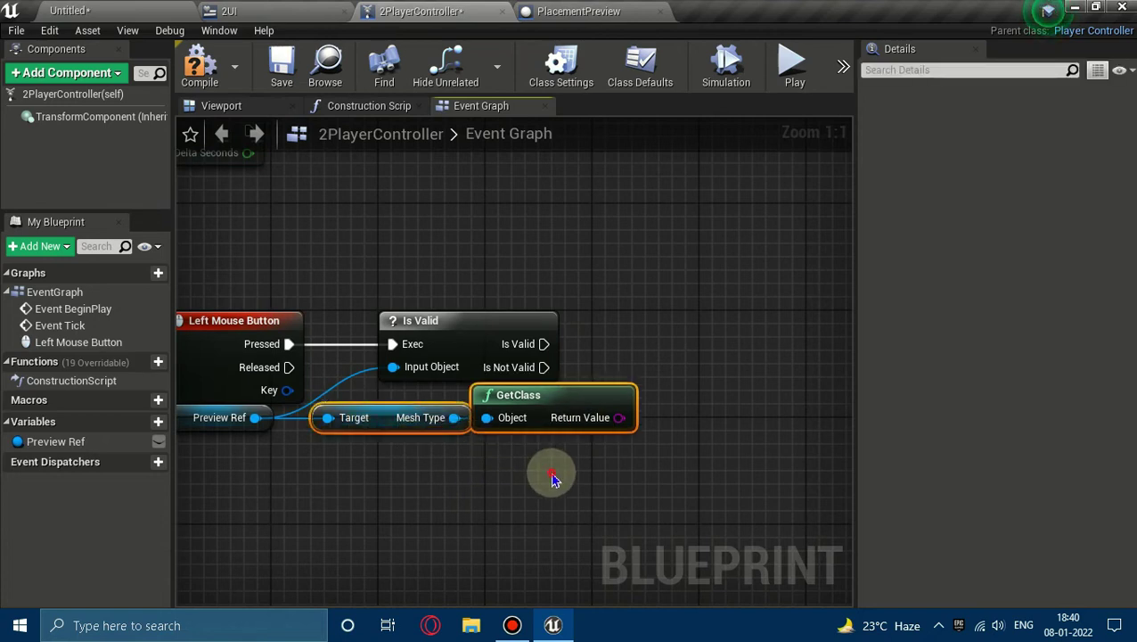
{"action": "left_click_drag", "start_coordinate": [553, 472], "coordinate": [421, 422]}
{"action": "left_click_drag", "start_coordinate": [513, 421], "coordinate": [472, 421]}
{"action": "left_click", "coordinate": [610, 460]}
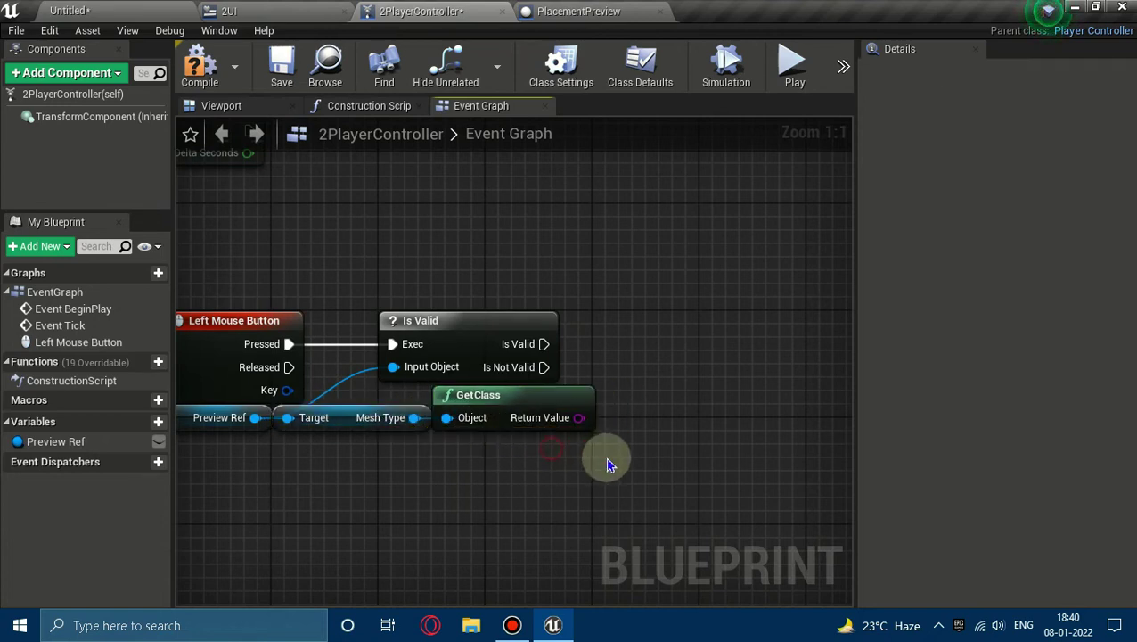
{"action": "right_click_drag", "start_coordinate": [610, 460], "coordinate": [455, 426]}
{"action": "left_click_drag", "start_coordinate": [455, 426], "coordinate": [530, 423]}
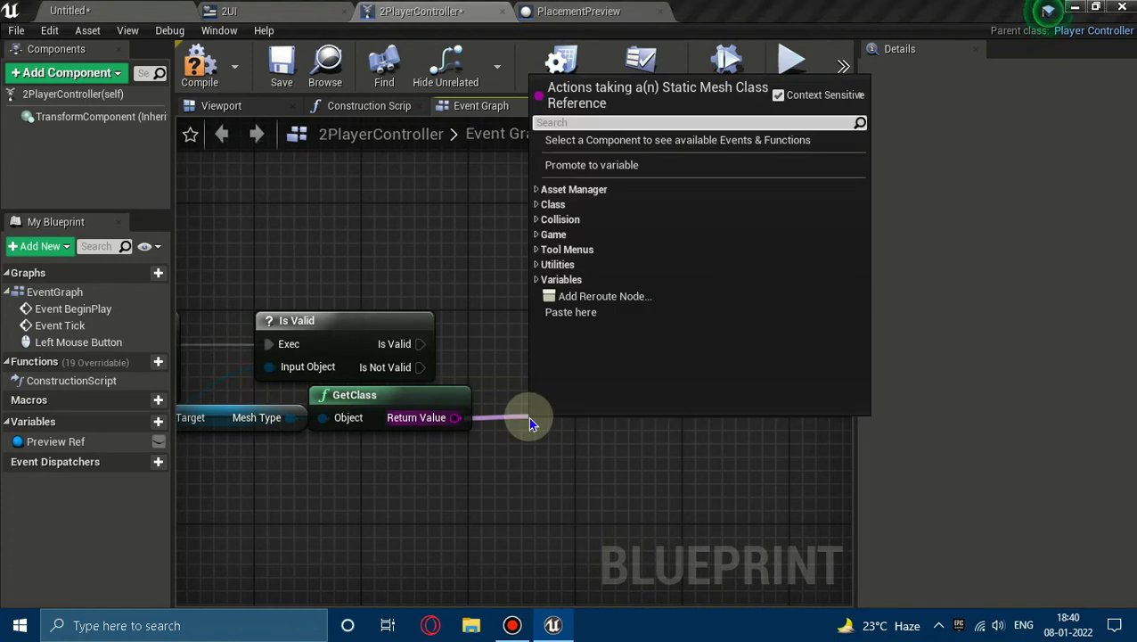
Step: Add an Equal (Class) node on GetClass's result, paste two copies, and wire GetClass to them
{"action": "type", "text": "="}
{"action": "key", "text": "Return"}
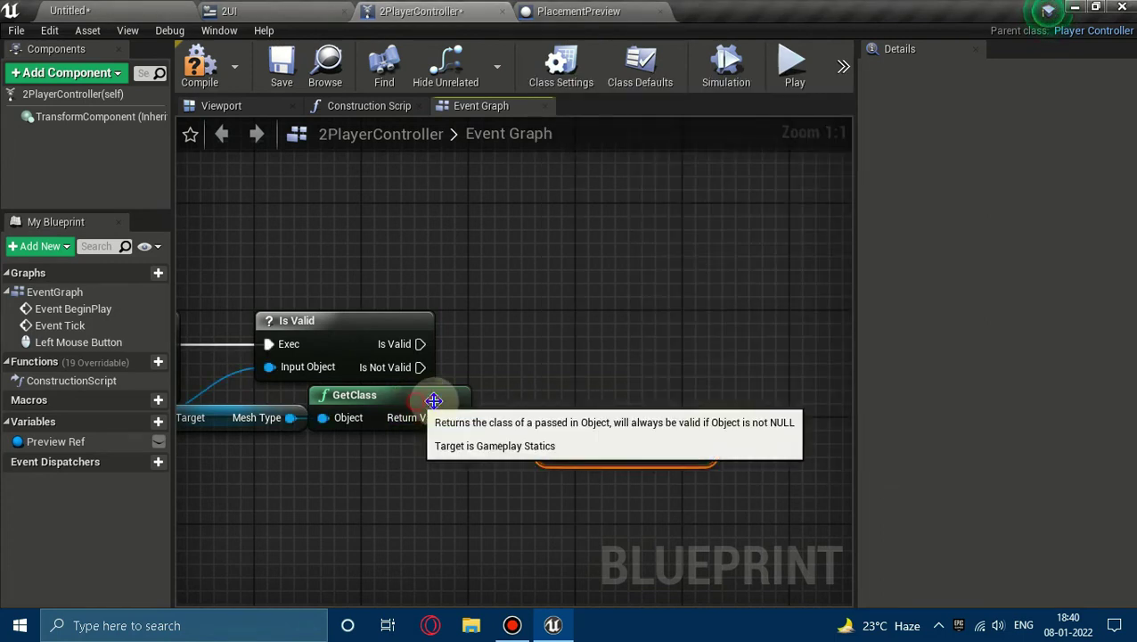
{"action": "left_click", "coordinate": [580, 418]}
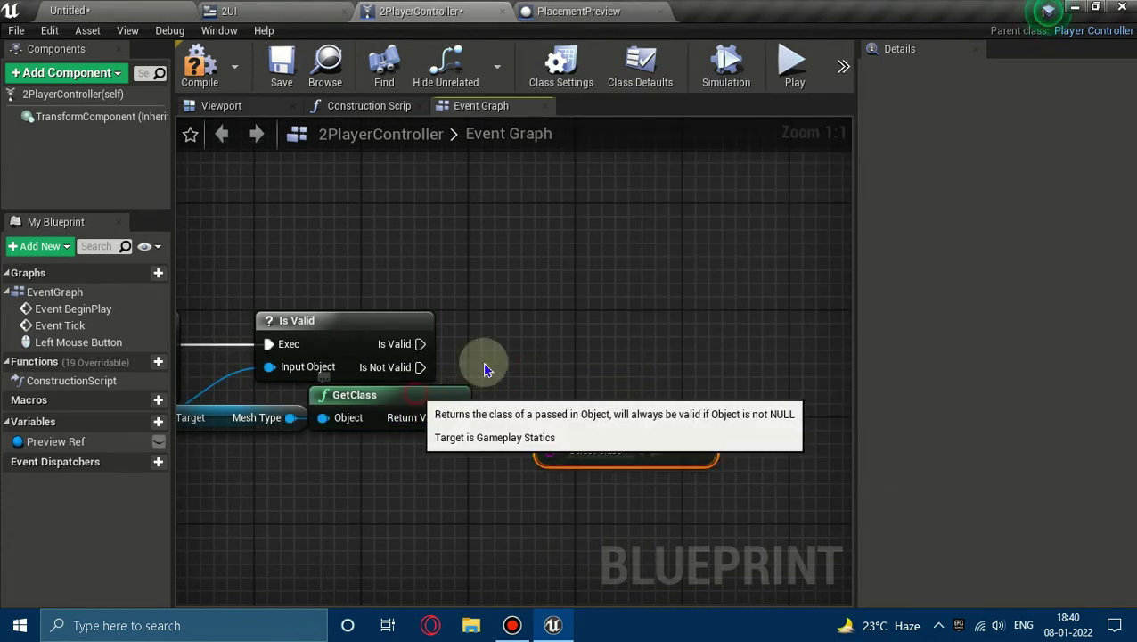
{"action": "left_click_drag", "start_coordinate": [612, 433], "coordinate": [613, 421]}
{"action": "left_click", "coordinate": [612, 421]}
{"action": "right_click_drag", "start_coordinate": [613, 420], "coordinate": [594, 358]}
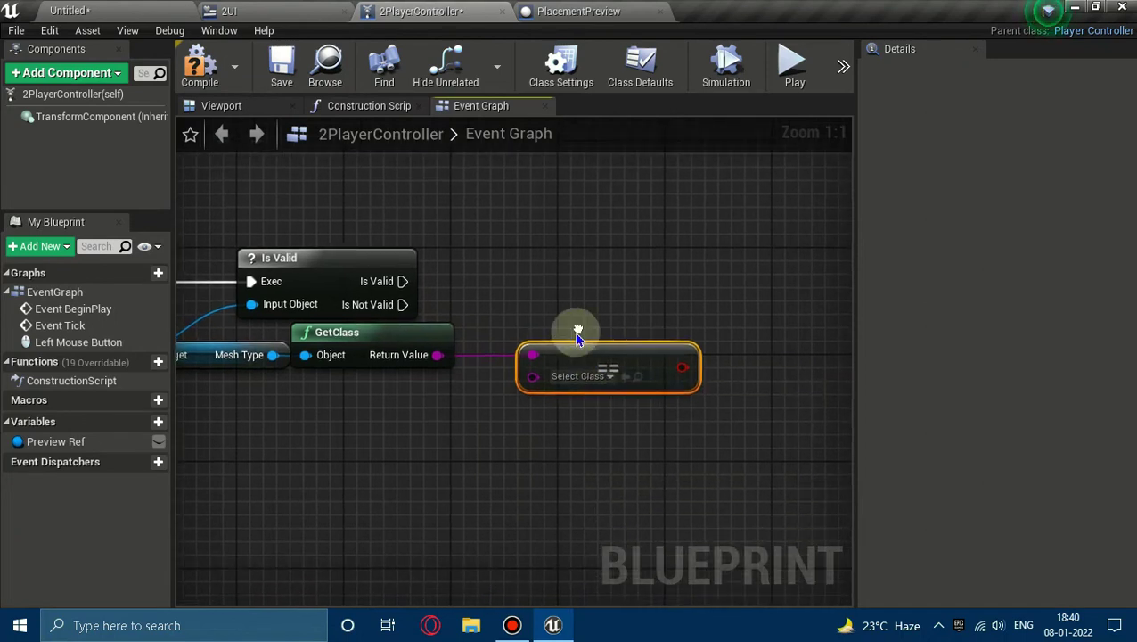
{"action": "key", "text": "ctrl+v"}
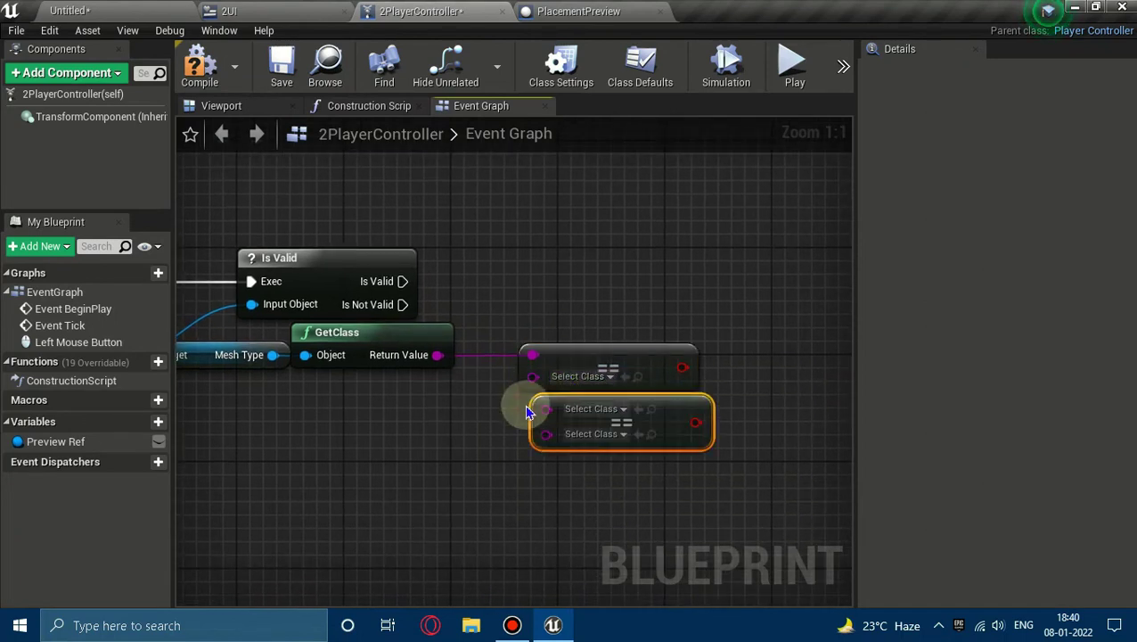
{"action": "key", "text": "ctrl+v"}
{"action": "left_click_drag", "start_coordinate": [689, 527], "coordinate": [623, 432]}
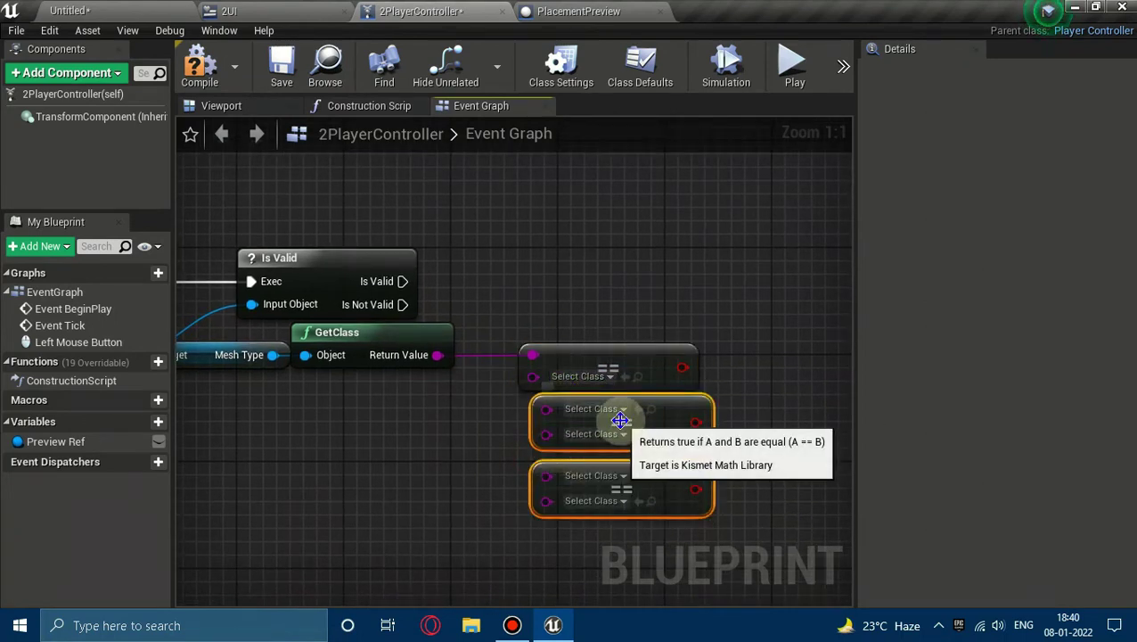
{"action": "left_click_drag", "start_coordinate": [650, 488], "coordinate": [636, 474]}
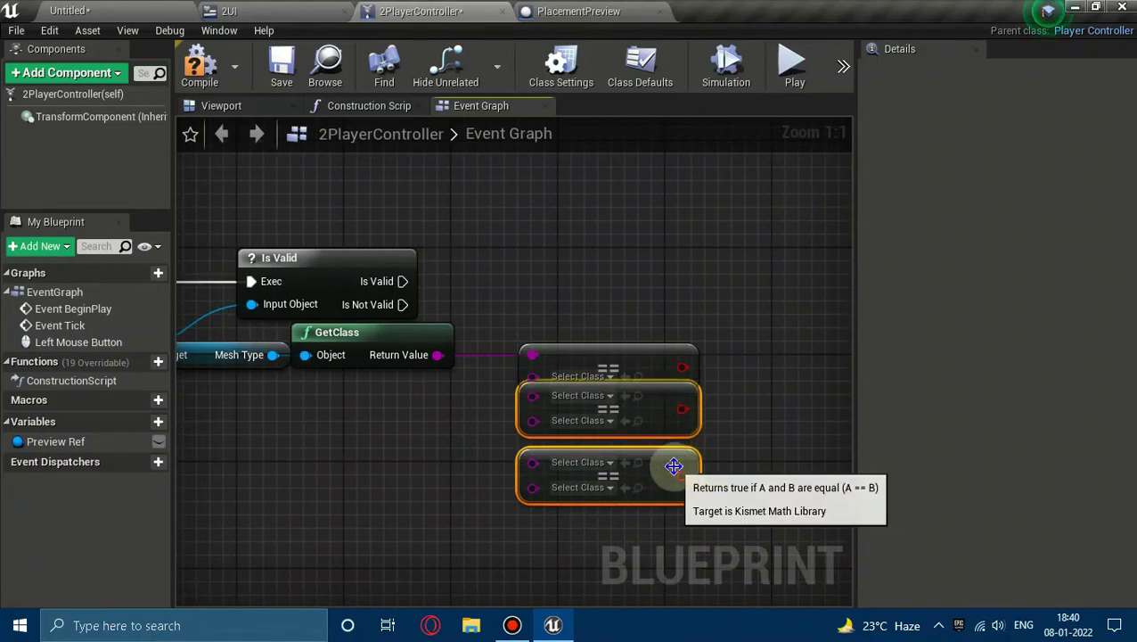
{"action": "right_click_drag", "start_coordinate": [723, 459], "coordinate": [584, 352]}
{"action": "left_click_drag", "start_coordinate": [504, 412], "coordinate": [521, 464]}
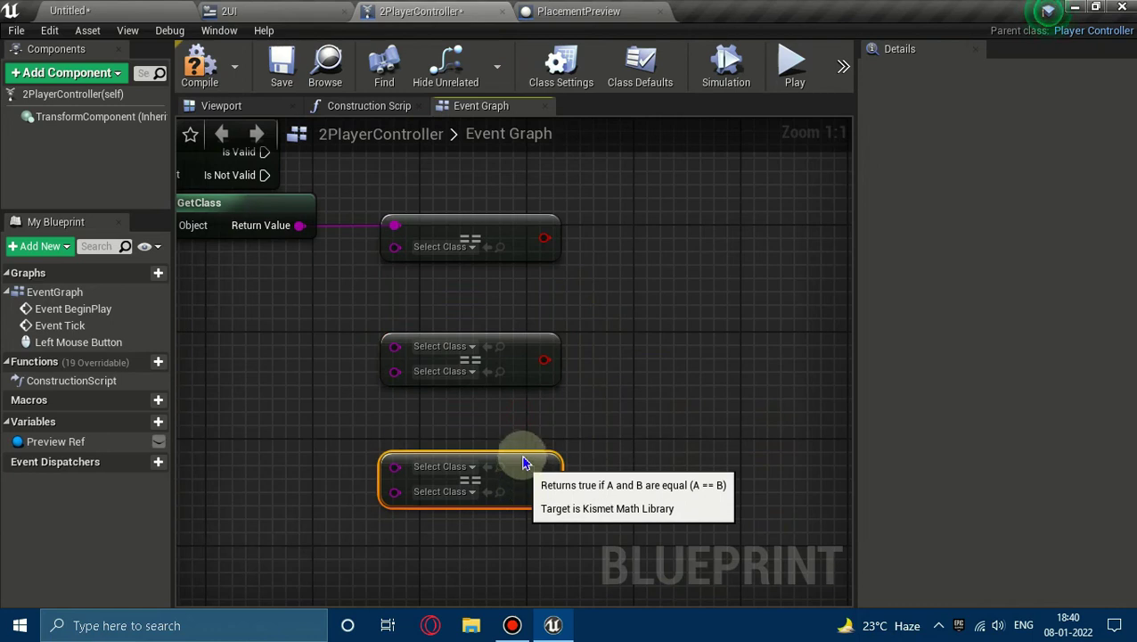
{"action": "right_click_drag", "start_coordinate": [551, 416], "coordinate": [604, 452]}
{"action": "mouse_move", "coordinate": [426, 411]}
{"action": "left_mouse_down"}
{"action": "mouse_move", "coordinate": [333, 294]}
{"action": "mouse_move", "coordinate": [428, 518]}
{"action": "left_mouse_up"}
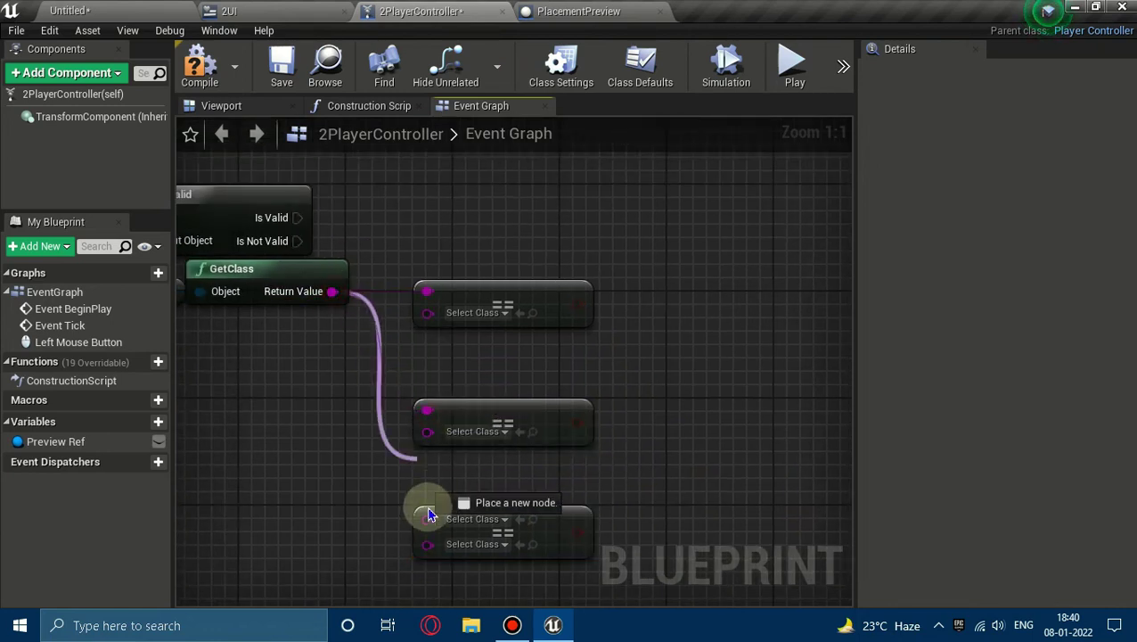
Step: Set the three comparisons' classes to B1, B2 and B3
{"action": "left_click", "coordinate": [477, 314]}
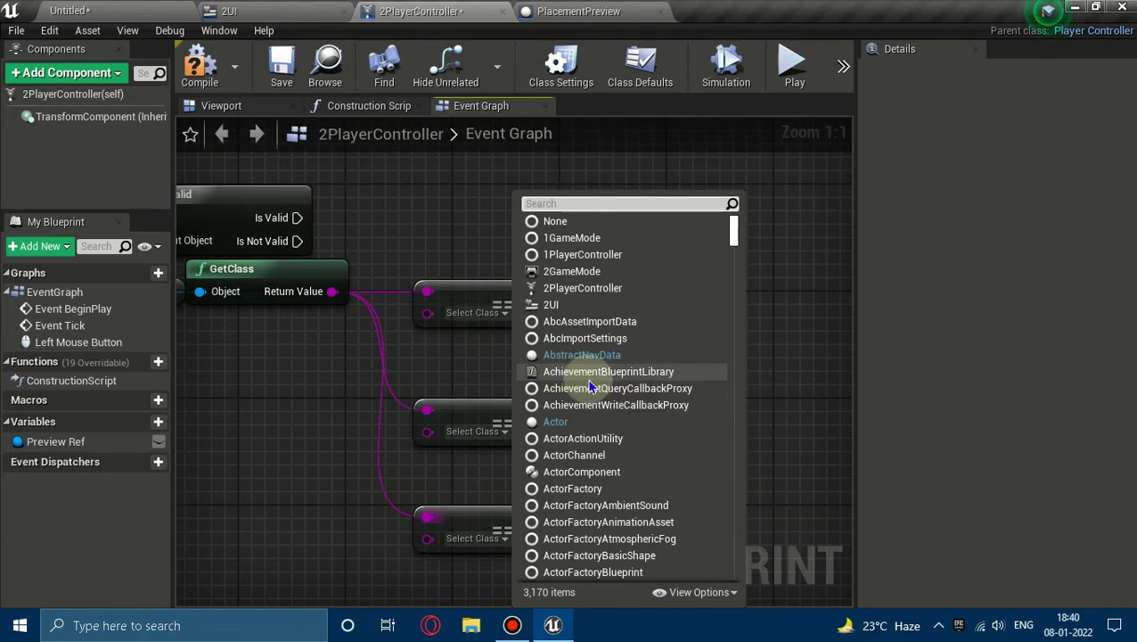
{"action": "type", "text": "B1"}
{"action": "left_click", "coordinate": [485, 371]}
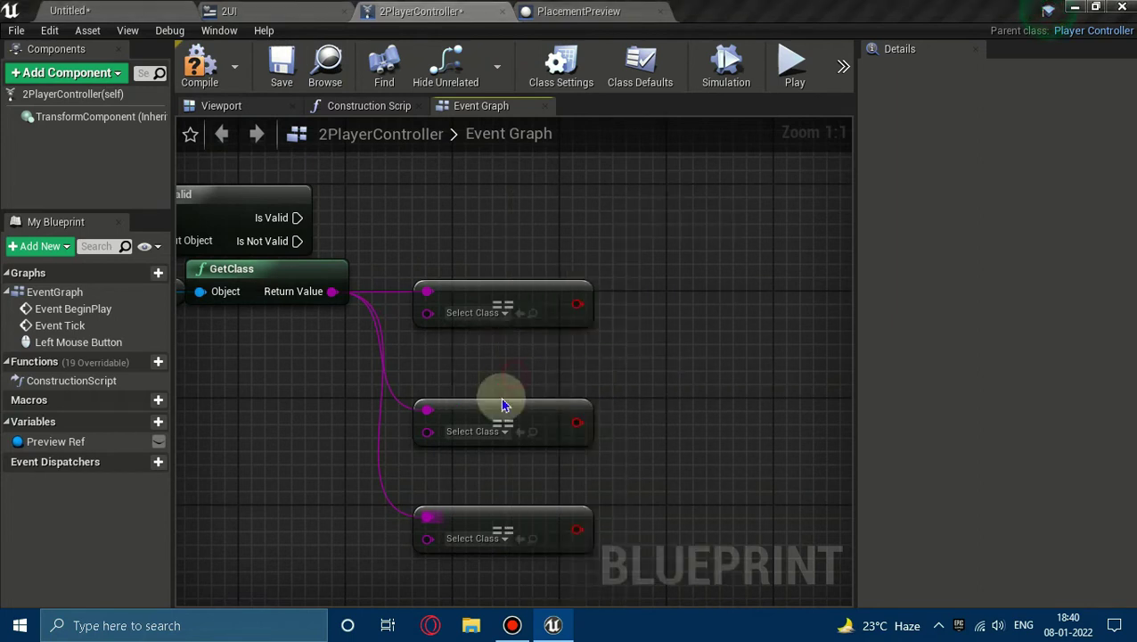
{"action": "left_click", "coordinate": [475, 439]}
{"action": "type", "text": "b2"}
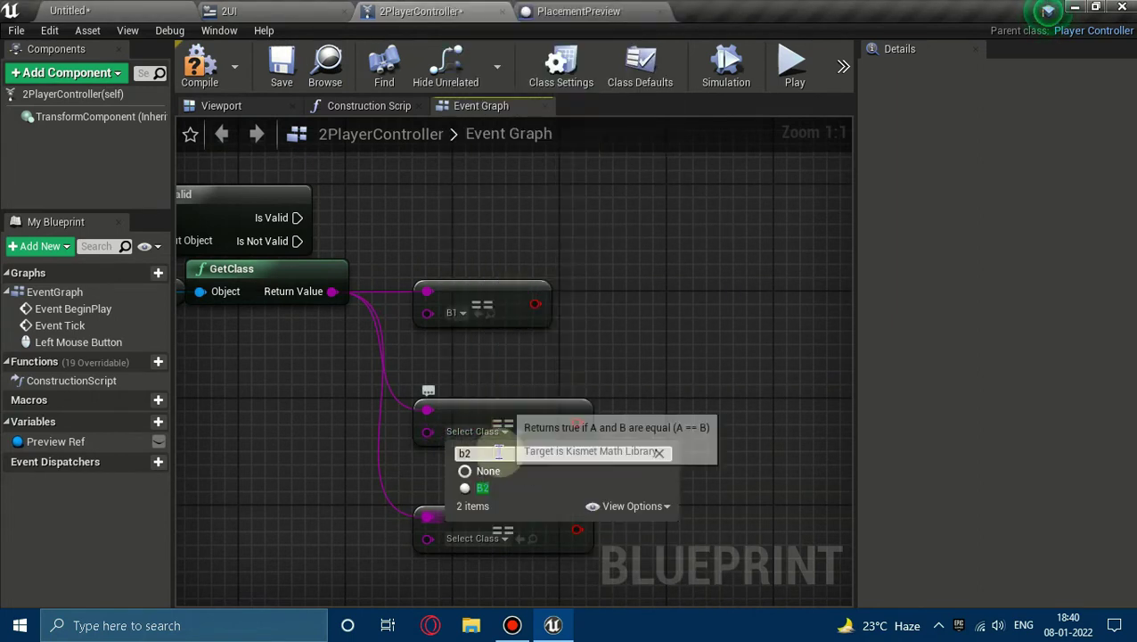
{"action": "left_click", "coordinate": [496, 491]}
{"action": "left_click", "coordinate": [488, 539]}
{"action": "type", "text": "b"}
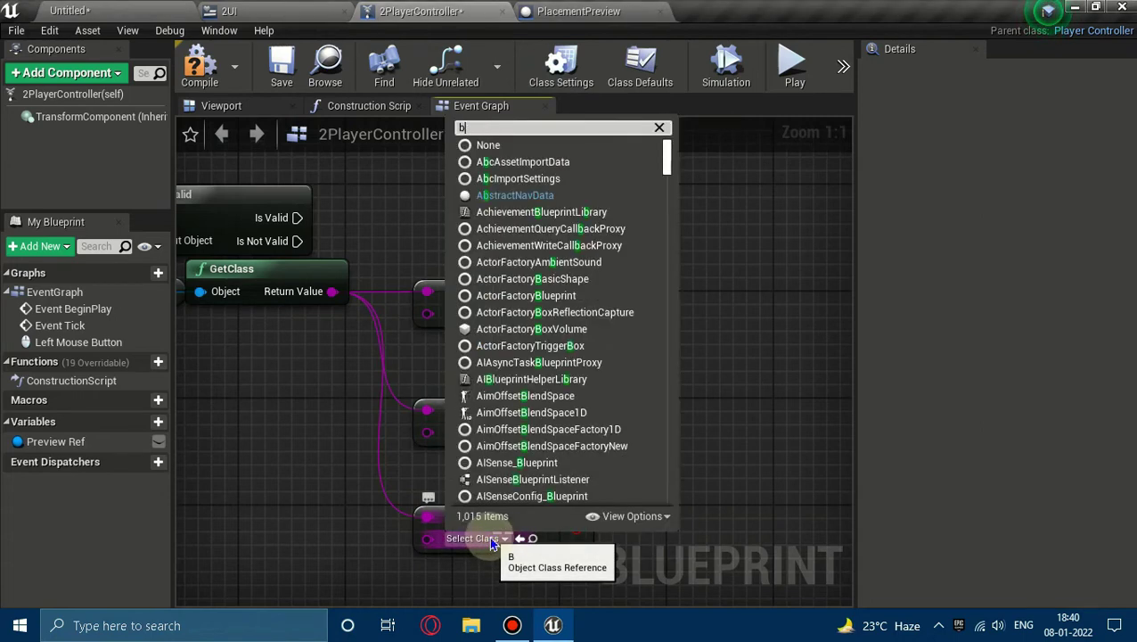
{"action": "type", "text": "3"}
{"action": "left_click", "coordinate": [496, 497]}
{"action": "right_click_drag", "start_coordinate": [617, 381], "coordinate": [628, 424]}
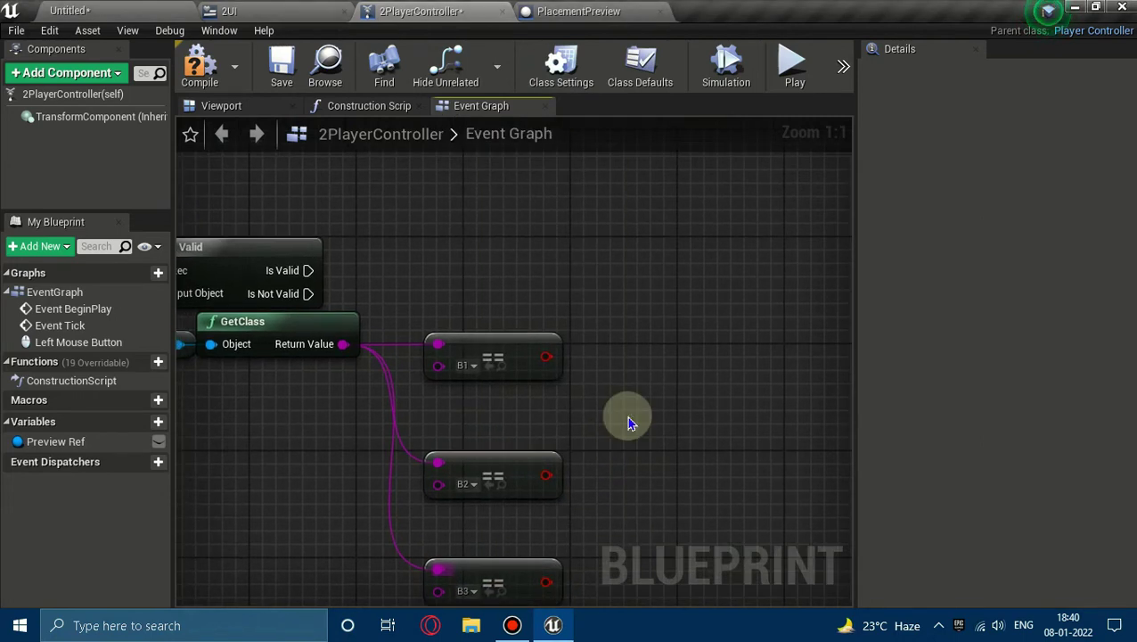
Step: Add a Branch on the B1 result, executed from Is Valid
{"action": "left_click_drag", "start_coordinate": [545, 358], "coordinate": [652, 315]}
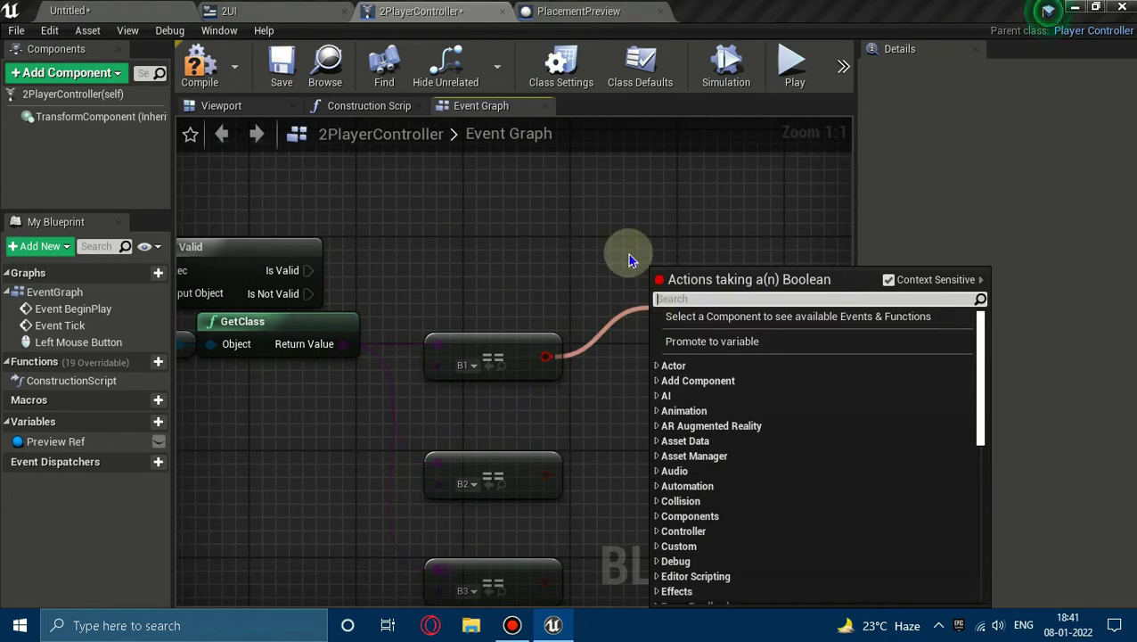
{"action": "type", "text": "b"}
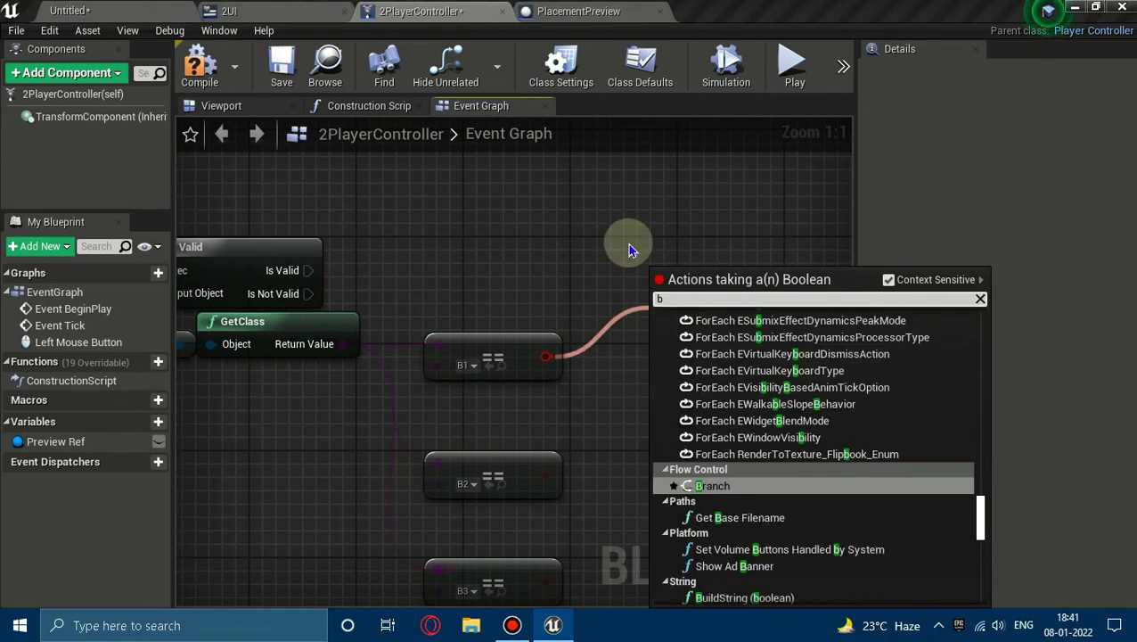
{"action": "type", "text": "ra"}
{"action": "key", "text": "Return"}
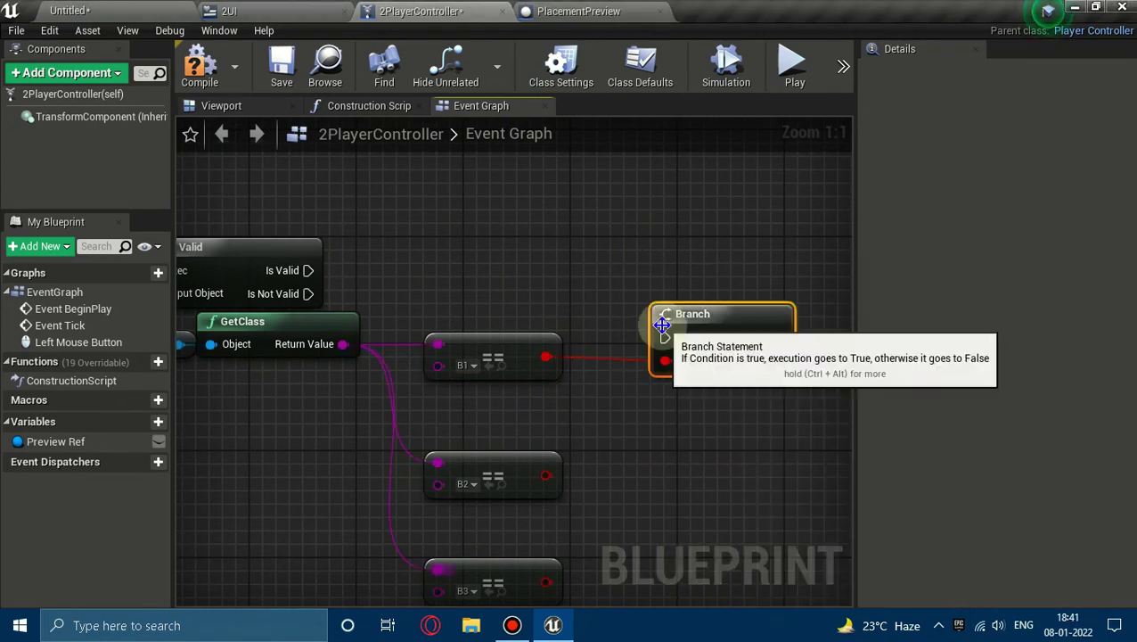
{"action": "left_click_drag", "start_coordinate": [665, 337], "coordinate": [303, 279]}
{"action": "left_click_drag", "start_coordinate": [685, 338], "coordinate": [713, 270]}
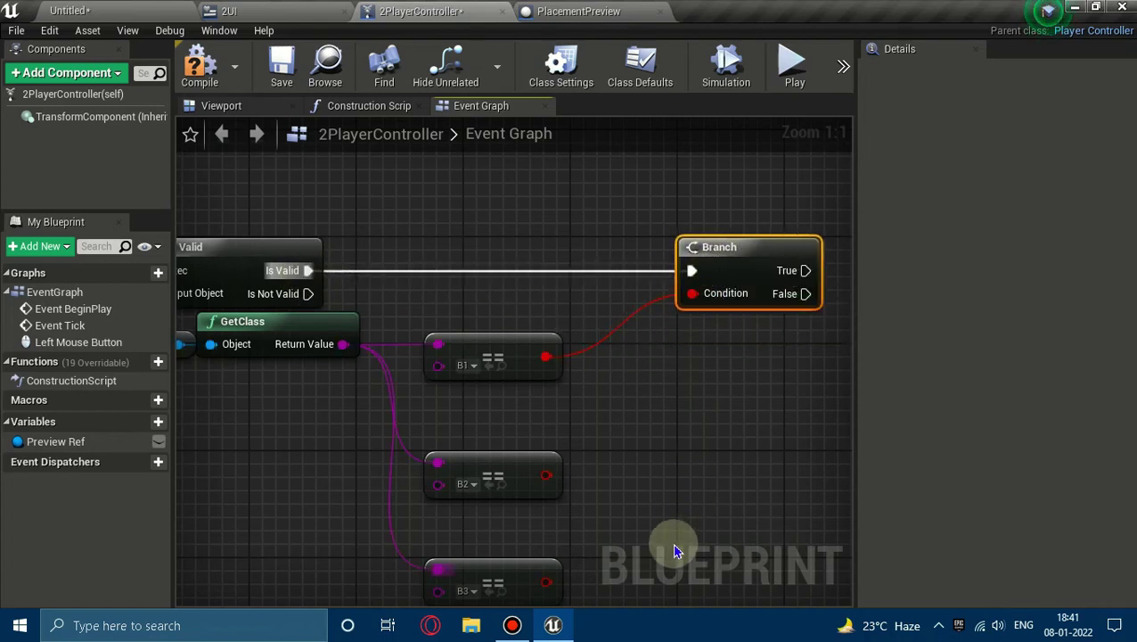
{"action": "left_click", "coordinate": [676, 502]}
{"action": "right_click_drag", "start_coordinate": [676, 502], "coordinate": [536, 432]}
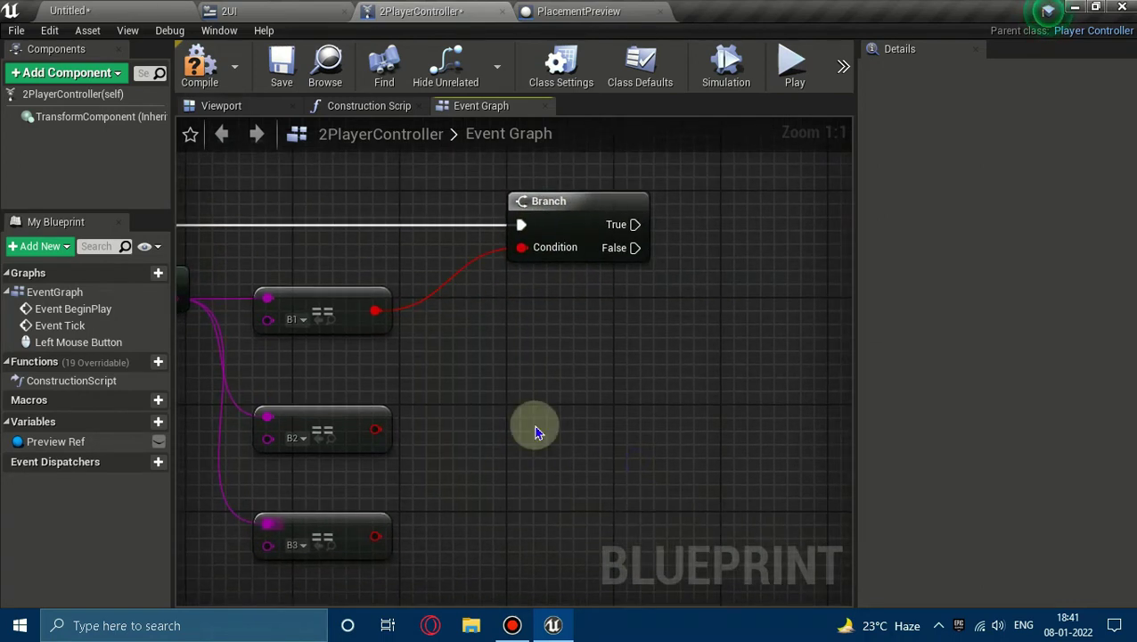
Step: Add second and third Branches chained from each previous False output, with B2 driving the second
{"action": "left_click", "coordinate": [508, 388]}
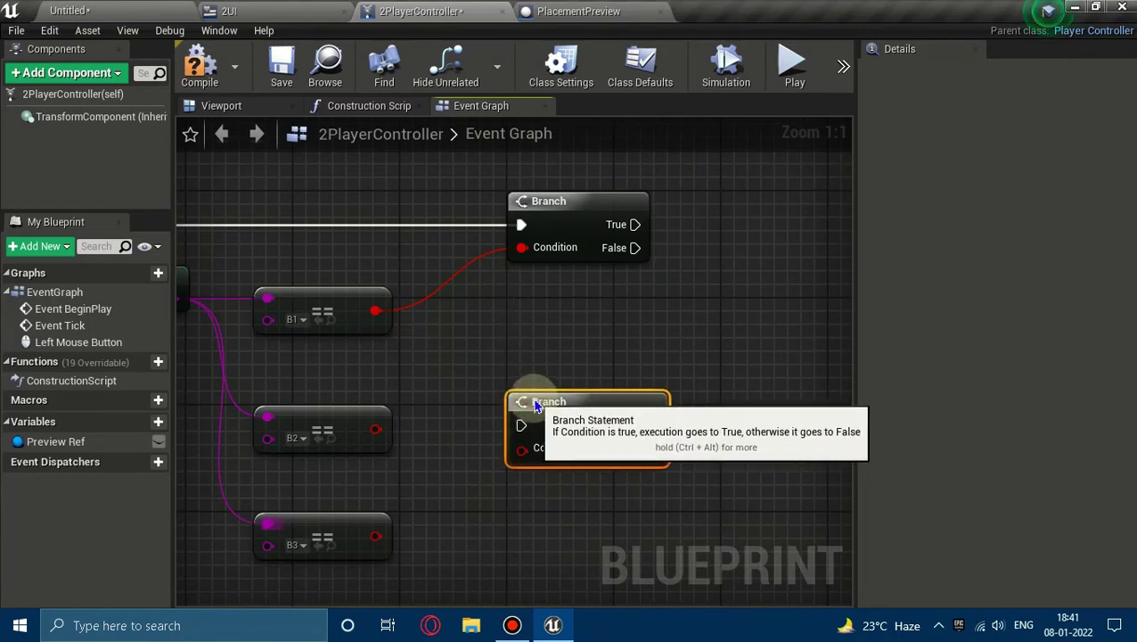
{"action": "left_click_drag", "start_coordinate": [524, 412], "coordinate": [635, 248]}
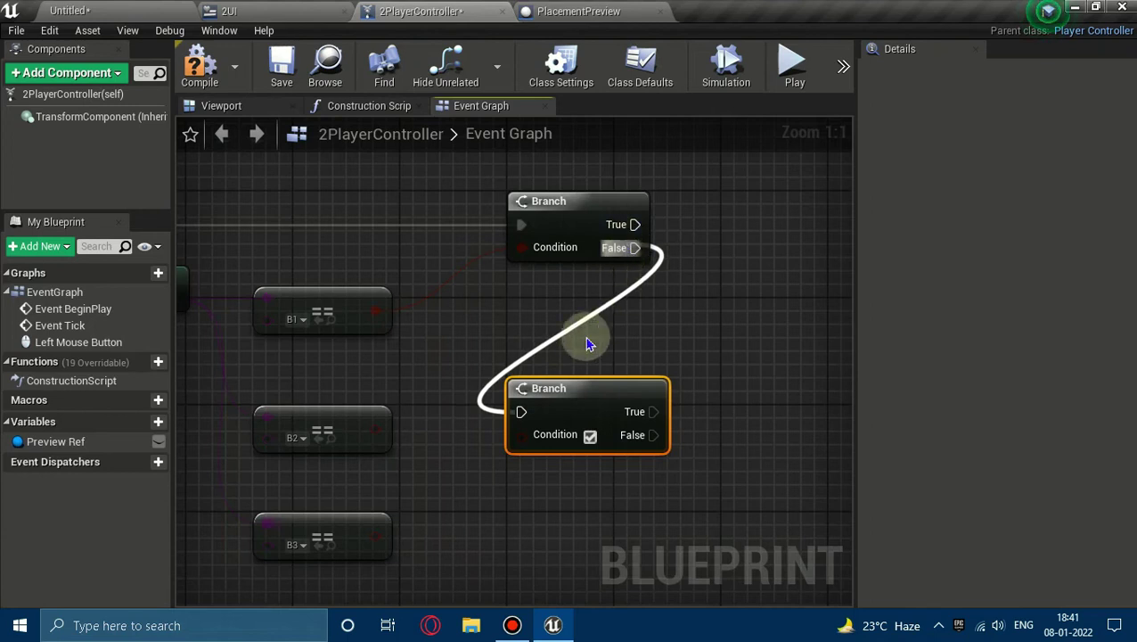
{"action": "mouse_move", "coordinate": [520, 444]}
{"action": "left_mouse_down"}
{"action": "mouse_move", "coordinate": [546, 442]}
{"action": "mouse_move", "coordinate": [375, 444]}
{"action": "left_mouse_up"}
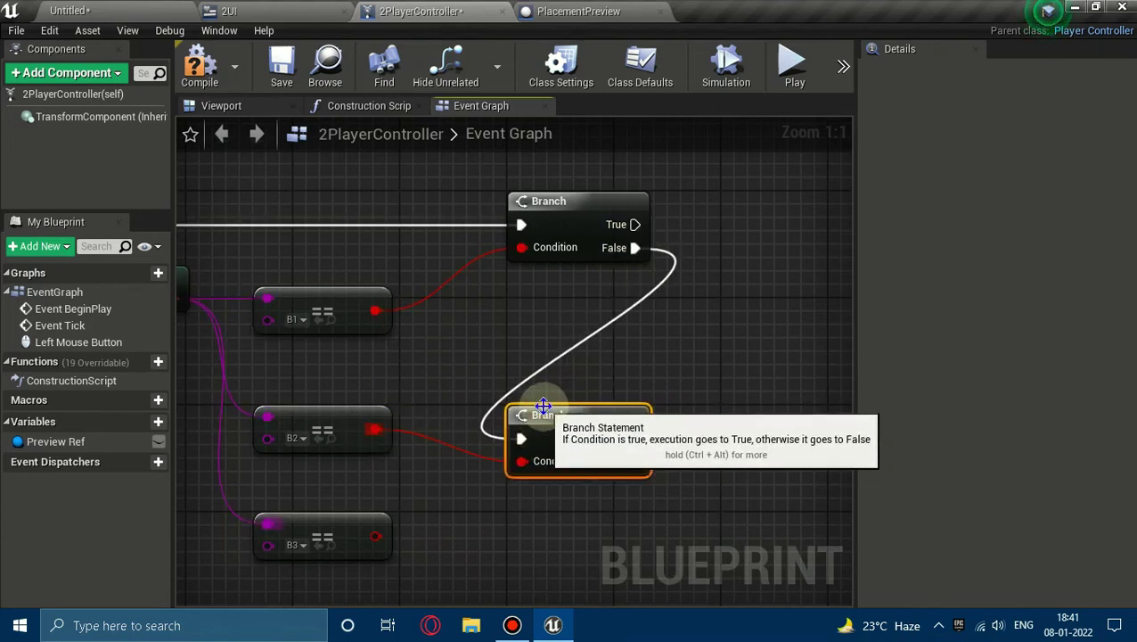
{"action": "right_click_drag", "start_coordinate": [541, 411], "coordinate": [626, 297]}
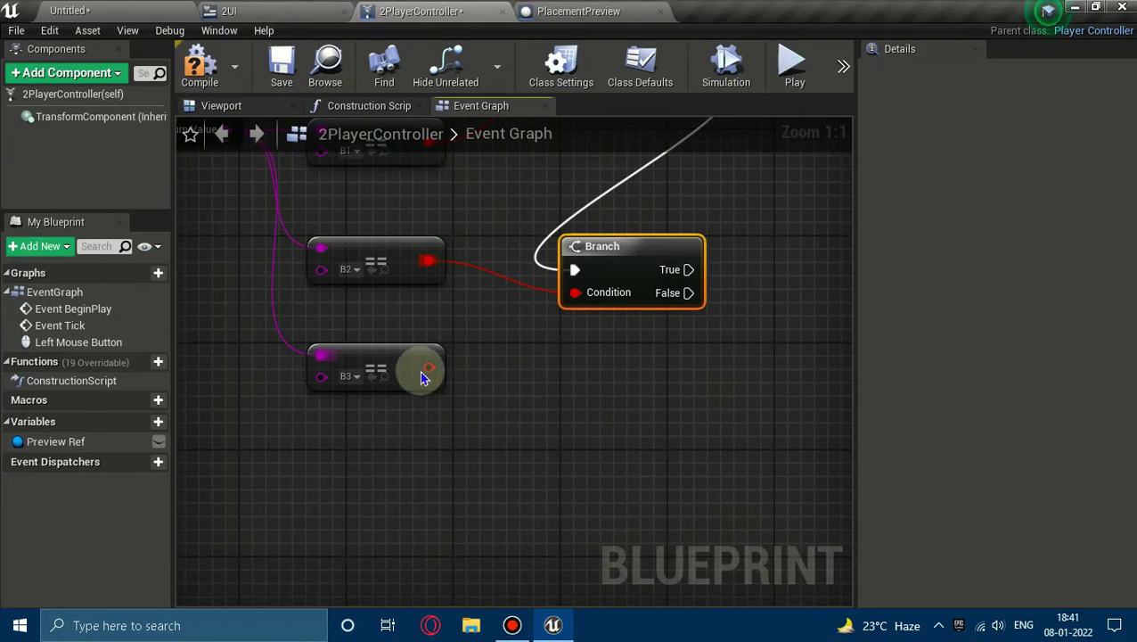
{"action": "left_click", "coordinate": [562, 357]}
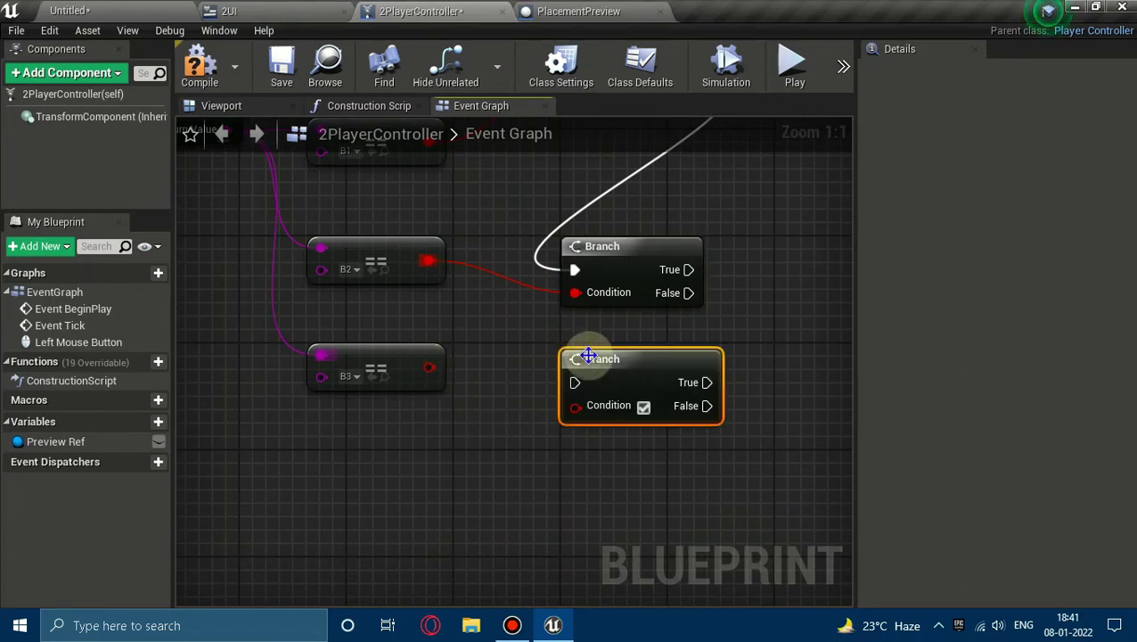
{"action": "mouse_move", "coordinate": [585, 249]}
{"action": "right_mouse_down"}
{"action": "mouse_move", "coordinate": [562, 464]}
{"action": "mouse_move", "coordinate": [571, 332]}
{"action": "right_mouse_up"}
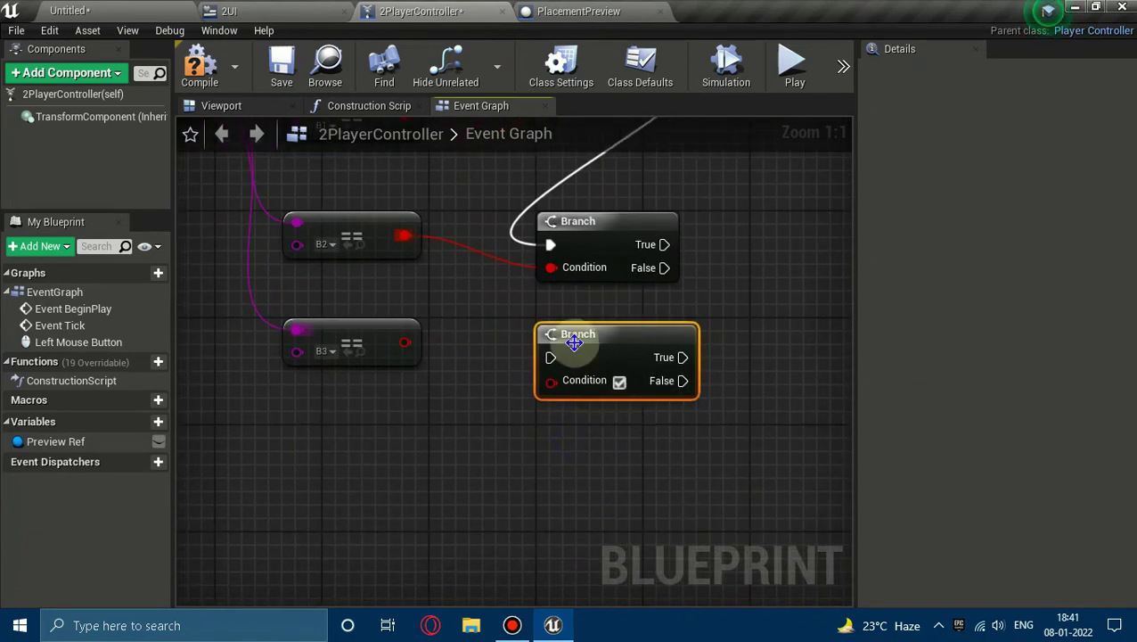
{"action": "mouse_move", "coordinate": [571, 335]}
{"action": "left_mouse_down"}
{"action": "mouse_move", "coordinate": [573, 453]}
{"action": "mouse_move", "coordinate": [667, 258]}
{"action": "mouse_move", "coordinate": [664, 267]}
{"action": "left_mouse_up"}
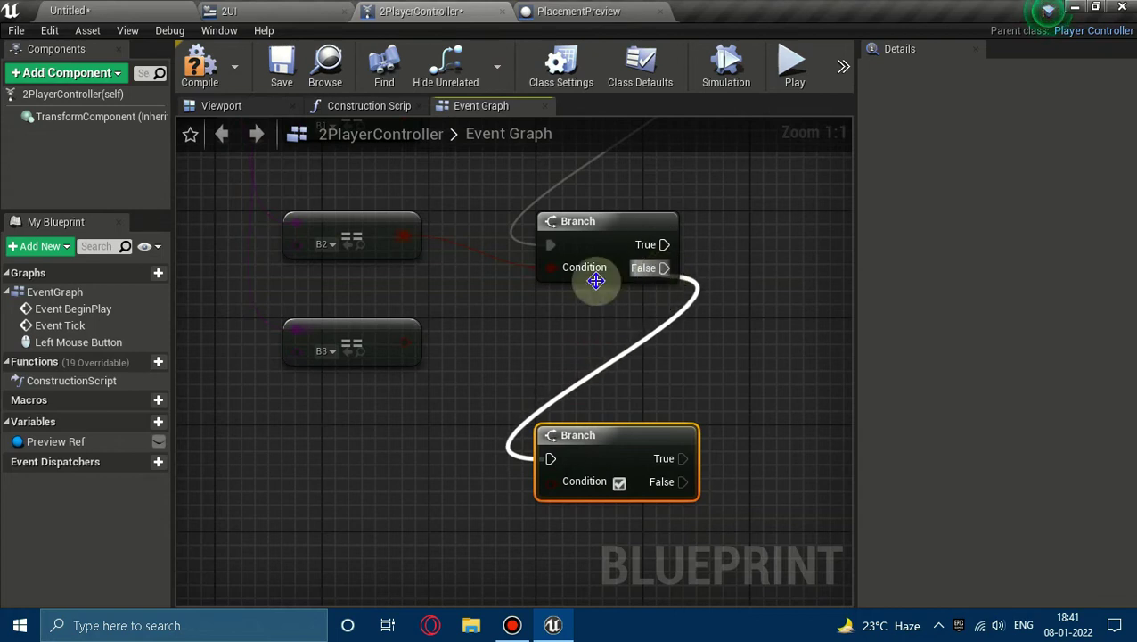
{"action": "mouse_move", "coordinate": [389, 361]}
{"action": "left_mouse_down"}
{"action": "mouse_move", "coordinate": [401, 581]}
{"action": "mouse_move", "coordinate": [553, 486]}
{"action": "left_mouse_up"}
Step: Rearrange the B1 and B2 comparison nodes beside their Branches
{"action": "scroll", "coordinate": [449, 337], "scroll_direction": "down", "scroll_amount": 1}
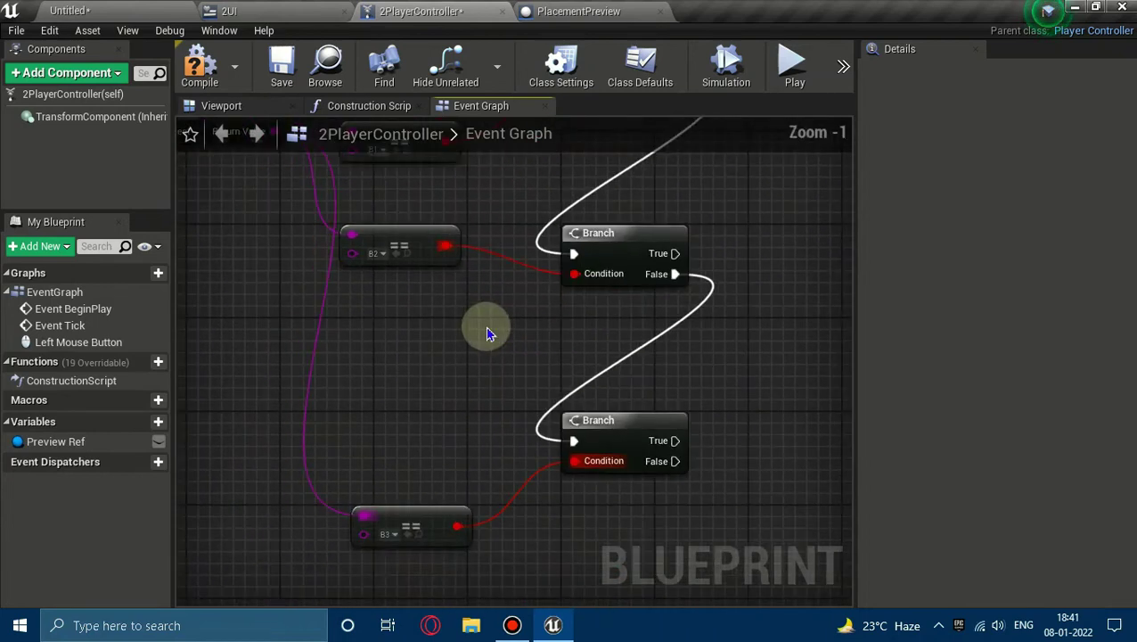
{"action": "left_click_drag", "start_coordinate": [415, 241], "coordinate": [423, 322]}
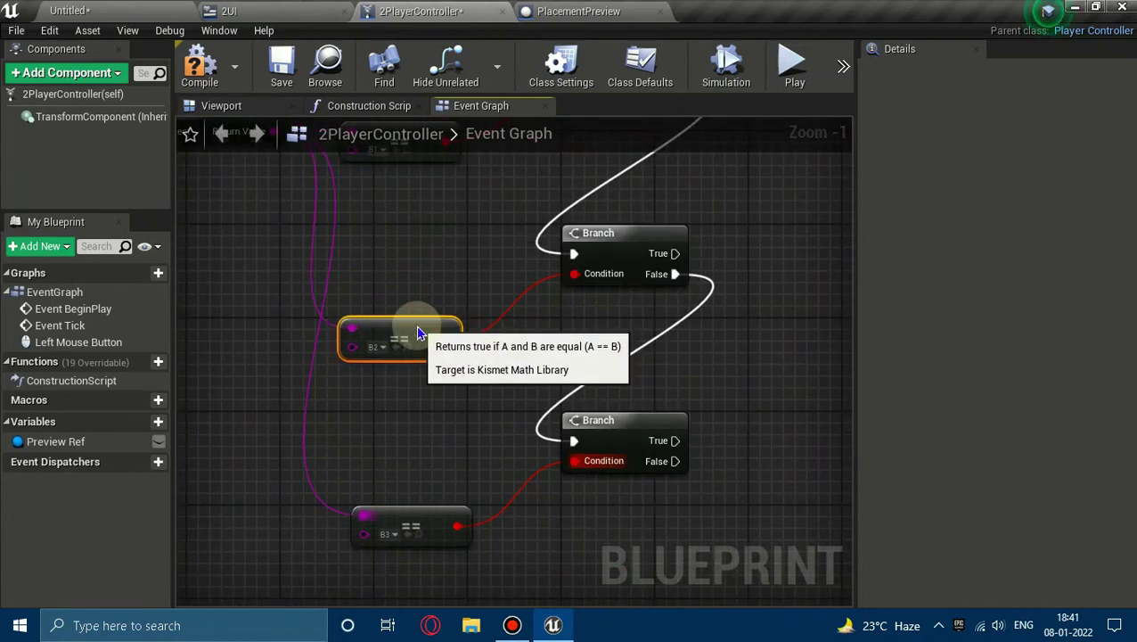
{"action": "left_click_drag", "start_coordinate": [418, 327], "coordinate": [419, 339]}
{"action": "right_click_drag", "start_coordinate": [468, 265], "coordinate": [470, 304]}
{"action": "mouse_move", "coordinate": [470, 437]}
{"action": "left_mouse_down"}
{"action": "mouse_move", "coordinate": [446, 192]}
{"action": "mouse_move", "coordinate": [486, 245]}
{"action": "left_mouse_up"}
{"action": "left_click", "coordinate": [486, 245]}
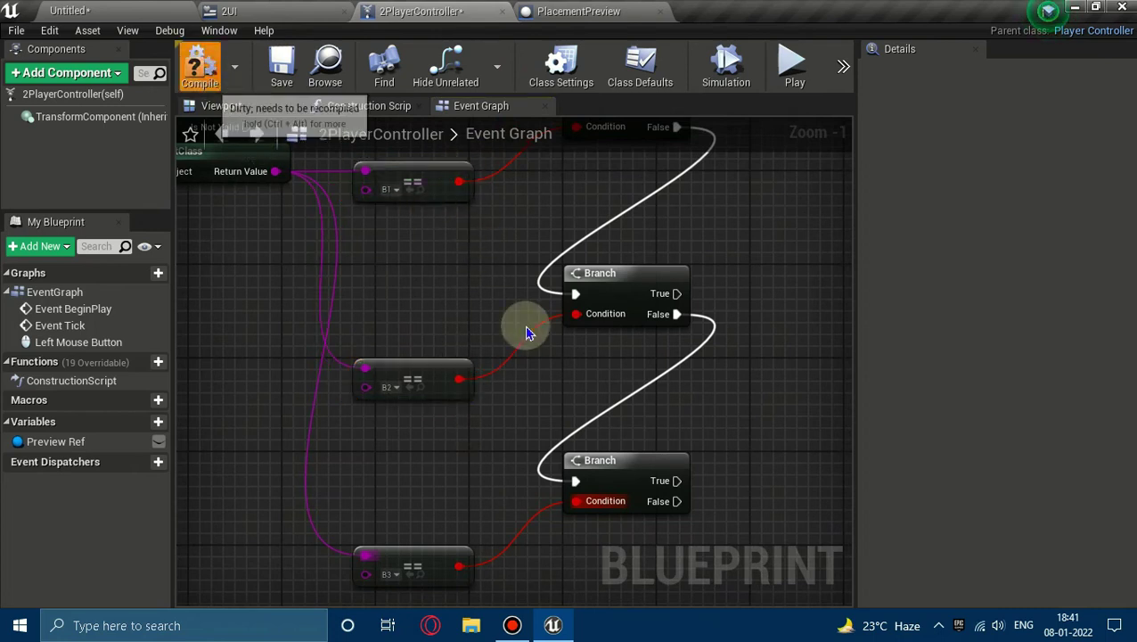
{"action": "mouse_move", "coordinate": [730, 247]}
{"action": "right_mouse_down"}
{"action": "mouse_move", "coordinate": [504, 406]}
{"action": "mouse_move", "coordinate": [640, 405]}
{"action": "right_mouse_up"}
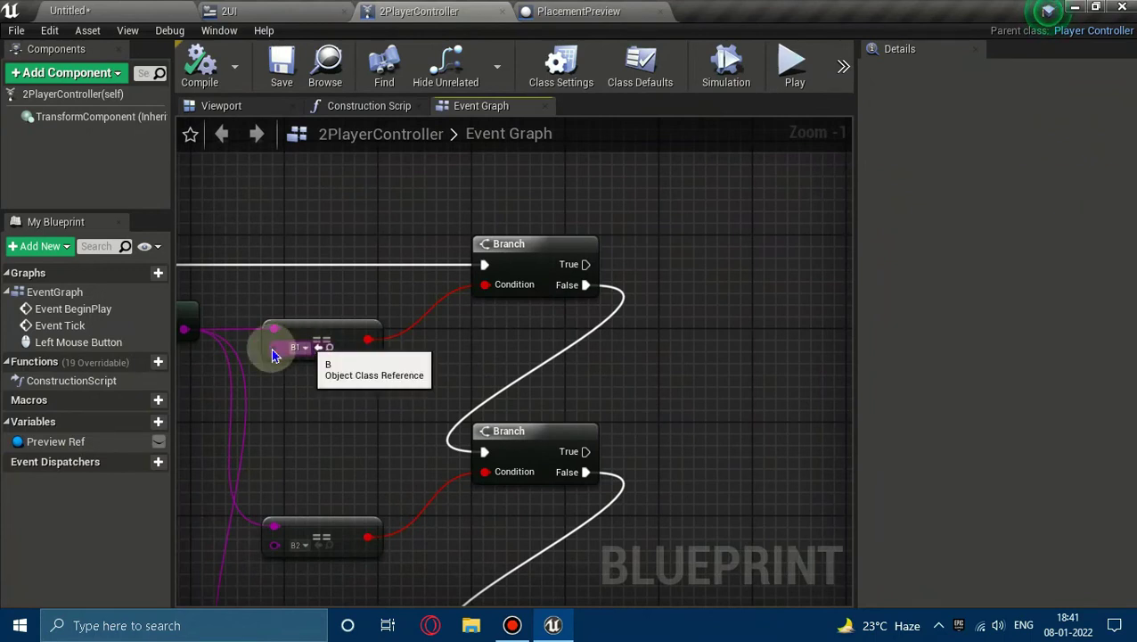
{"action": "left_click_drag", "start_coordinate": [586, 264], "coordinate": [687, 272]}
Step: Add a SpawnActor node on the first Branch's True output
{"action": "type", "text": "s"}
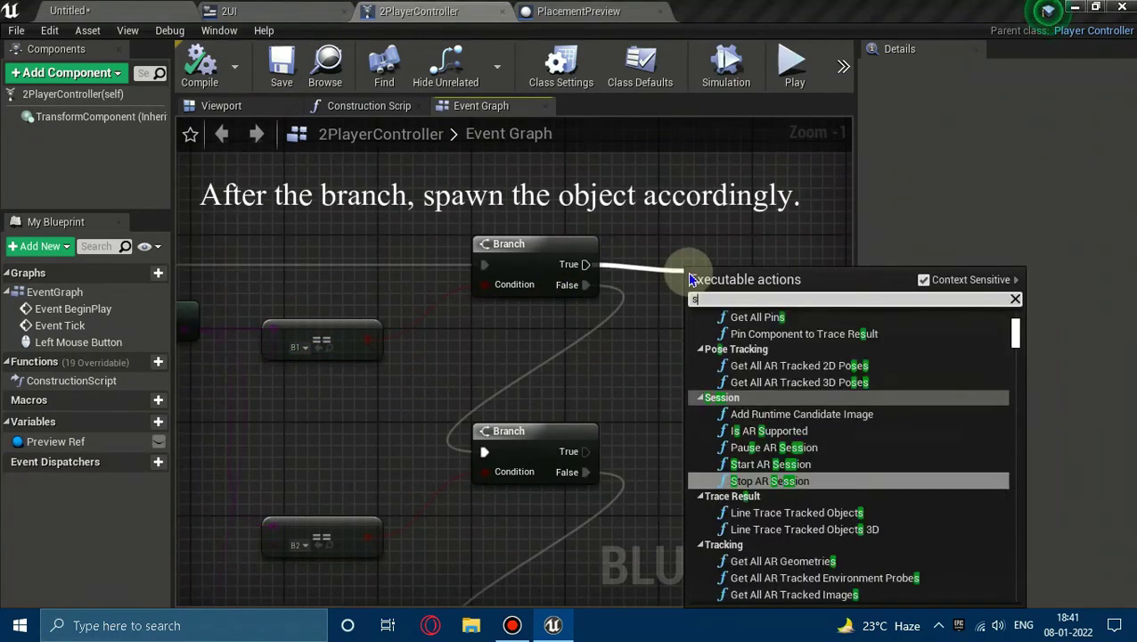
{"action": "type", "text": "pawn act"}
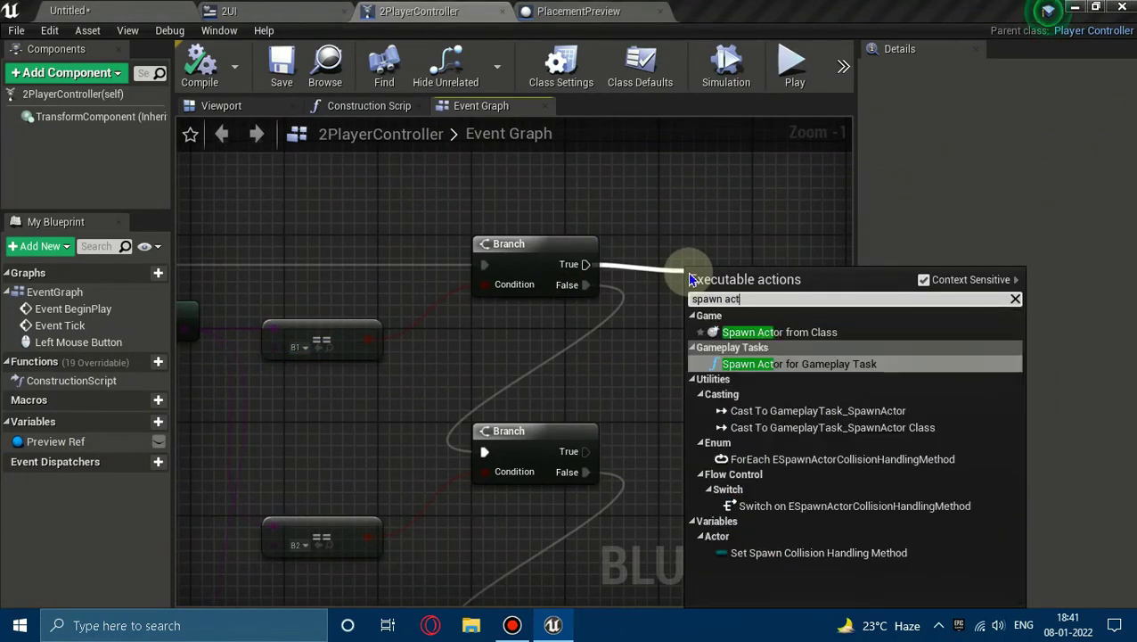
{"action": "type", "text": "or"}
{"action": "key", "text": "Return"}
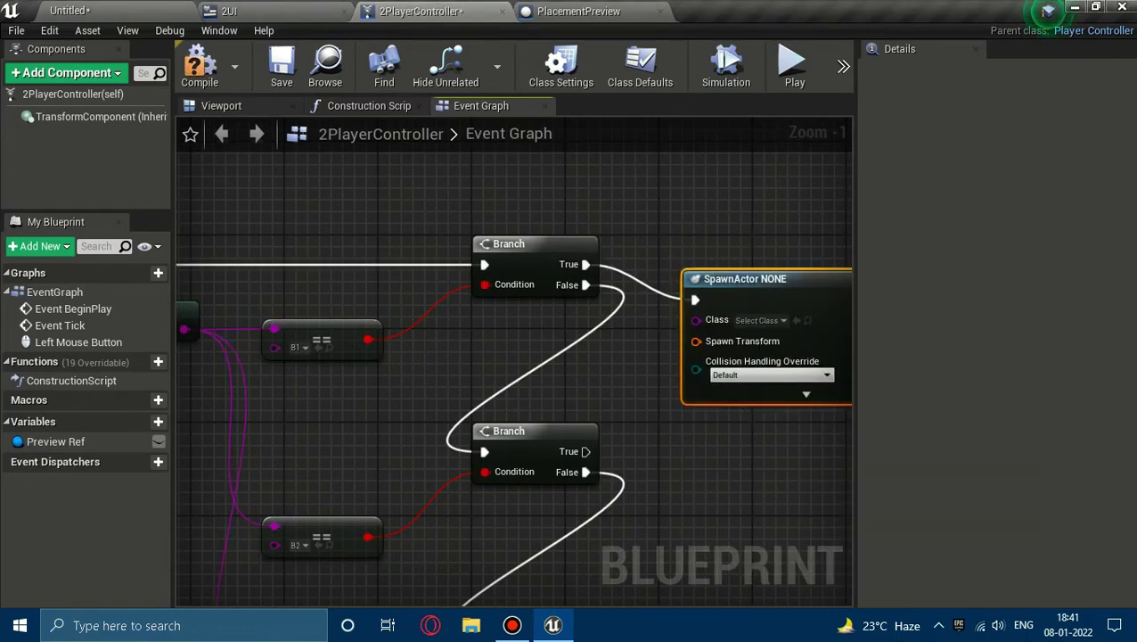
{"action": "mouse_move", "coordinate": [687, 272]}
{"action": "right_mouse_down"}
{"action": "mouse_move", "coordinate": [530, 293]}
{"action": "mouse_move", "coordinate": [750, 325]}
{"action": "mouse_move", "coordinate": [381, 386]}
{"action": "mouse_move", "coordinate": [323, 308]}
{"action": "right_mouse_up"}
Step: Add a GetActorTransform node fed by Preview Ref and move it lower
{"action": "left_click_drag", "start_coordinate": [248, 293], "coordinate": [308, 374]}
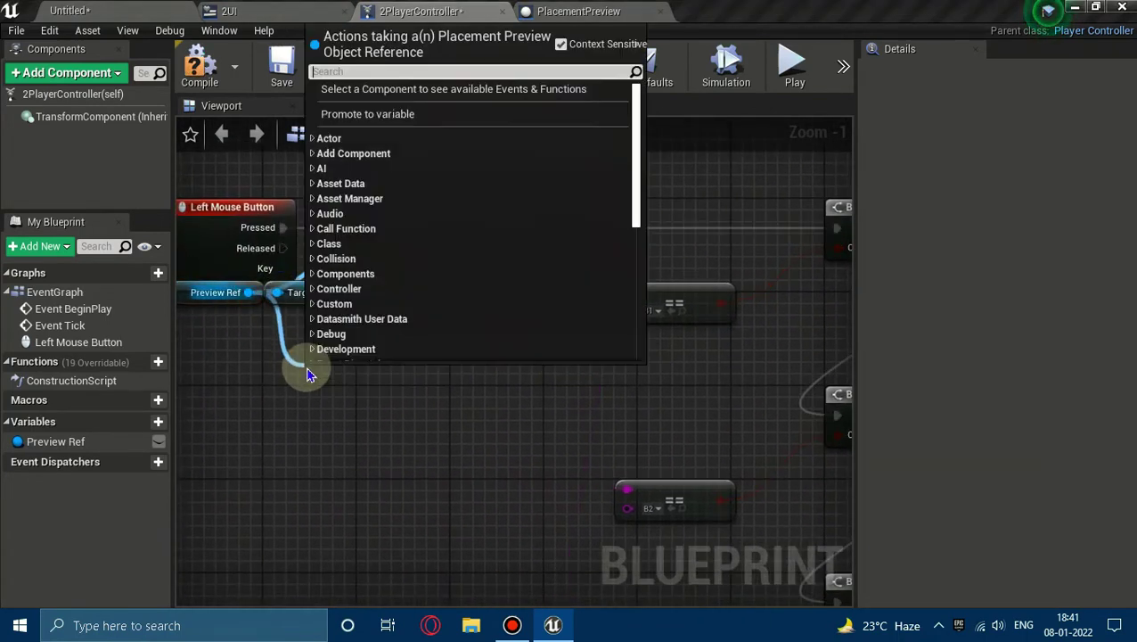
{"action": "type", "text": "get transf"}
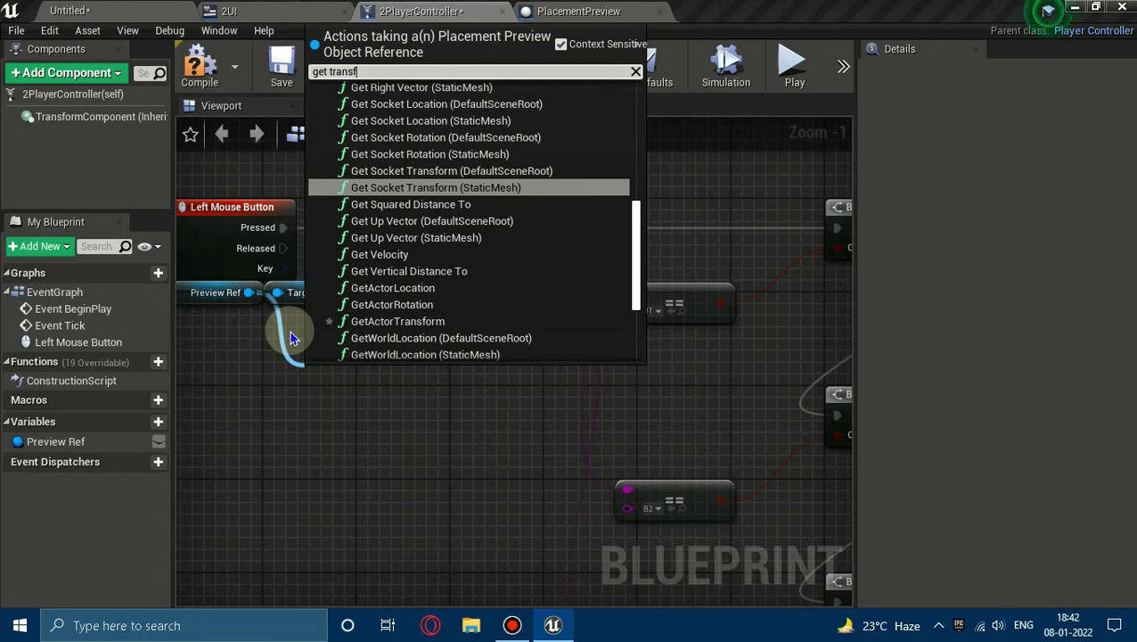
{"action": "key", "text": "BackSpace"}
{"action": "key", "text": "BackSpace"}
{"action": "key", "text": "BackSpace"}
{"action": "key", "text": "BackSpace"}
{"action": "key", "text": "BackSpace"}
{"action": "key", "text": "BackSpace"}
{"action": "type", "text": "actor"}
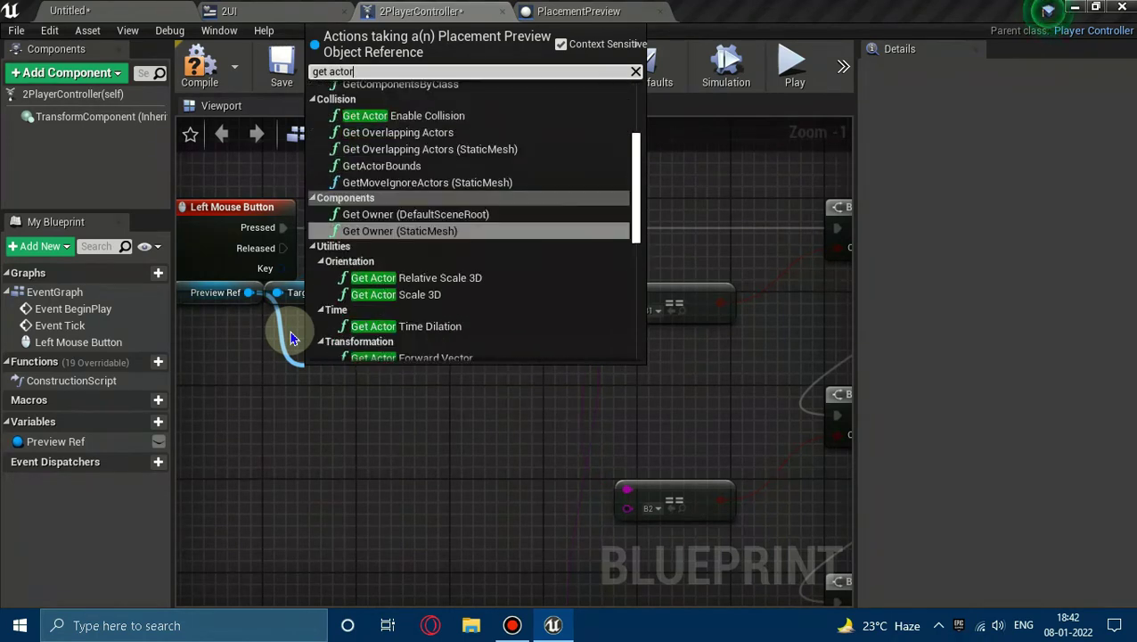
{"action": "type", "text": " trans"}
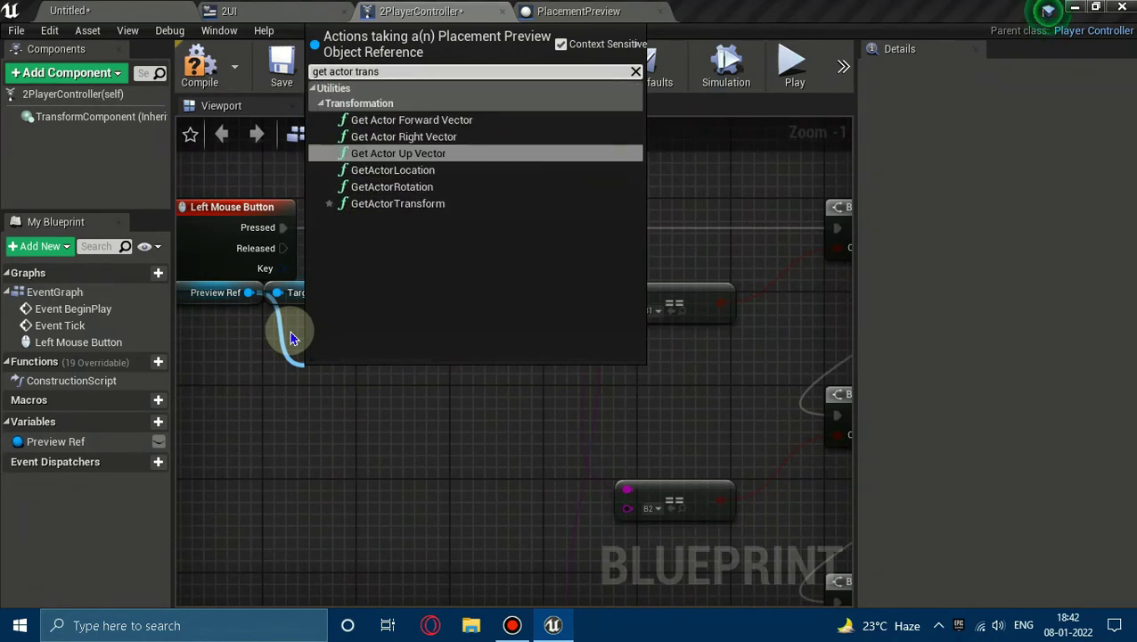
{"action": "left_click", "coordinate": [406, 203]}
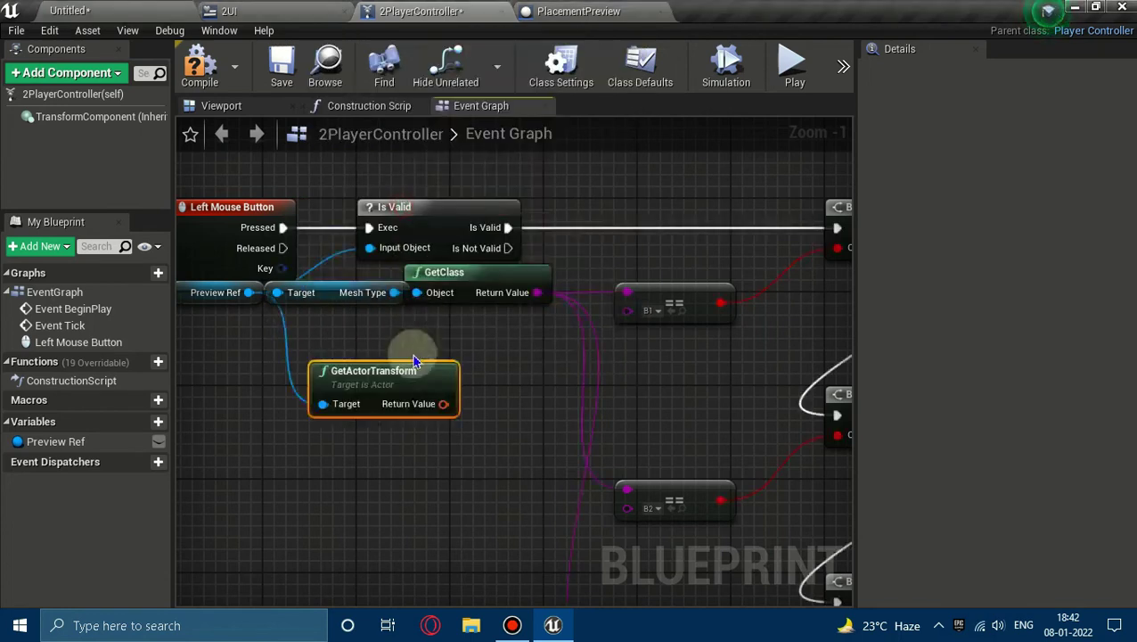
{"action": "left_click_drag", "start_coordinate": [380, 385], "coordinate": [433, 420]}
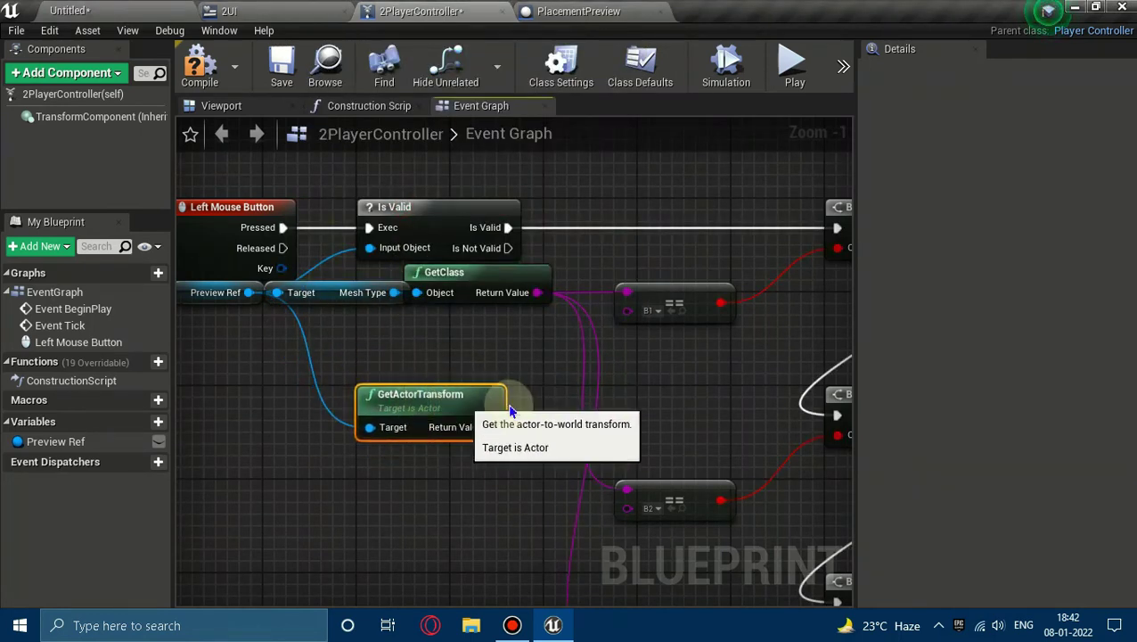
{"action": "mouse_move", "coordinate": [426, 402]}
{"action": "right_mouse_down"}
{"action": "mouse_move", "coordinate": [562, 371]}
{"action": "mouse_move", "coordinate": [524, 421]}
{"action": "right_mouse_up"}
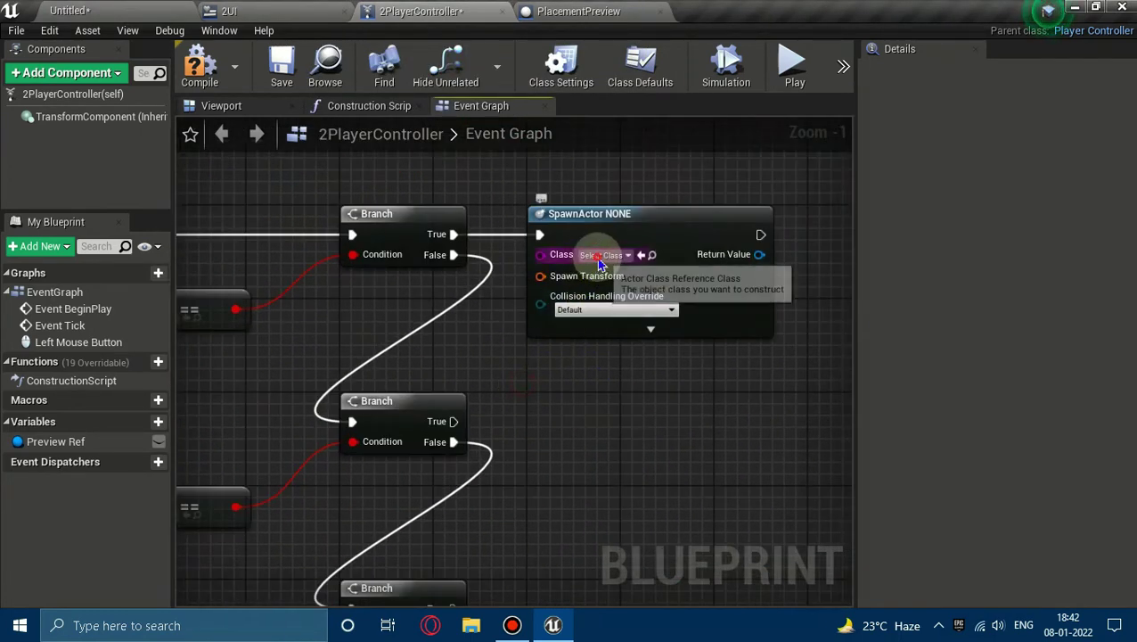
Step: Set the SpawnActor class to B1, then duplicate the node twice and wire each copy to a Branch's True output
{"action": "left_click", "coordinate": [602, 255]}
{"action": "left_click", "coordinate": [679, 591]}
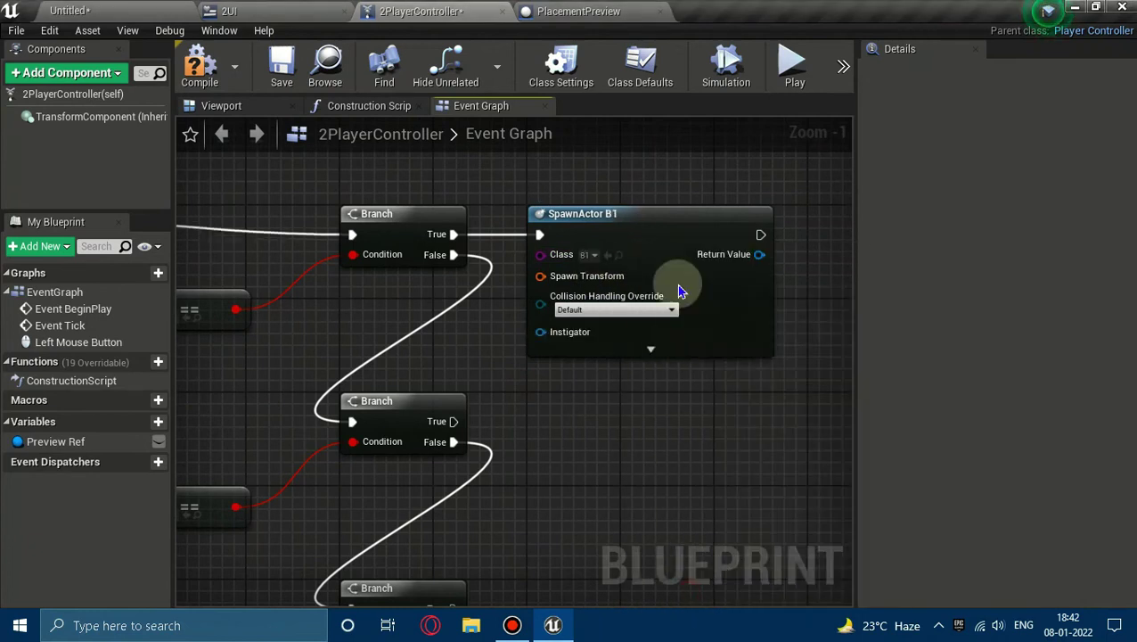
{"action": "right_click_drag", "start_coordinate": [691, 426], "coordinate": [674, 354]}
{"action": "key", "text": "ctrl+c"}
{"action": "key", "text": "ctrl+v"}
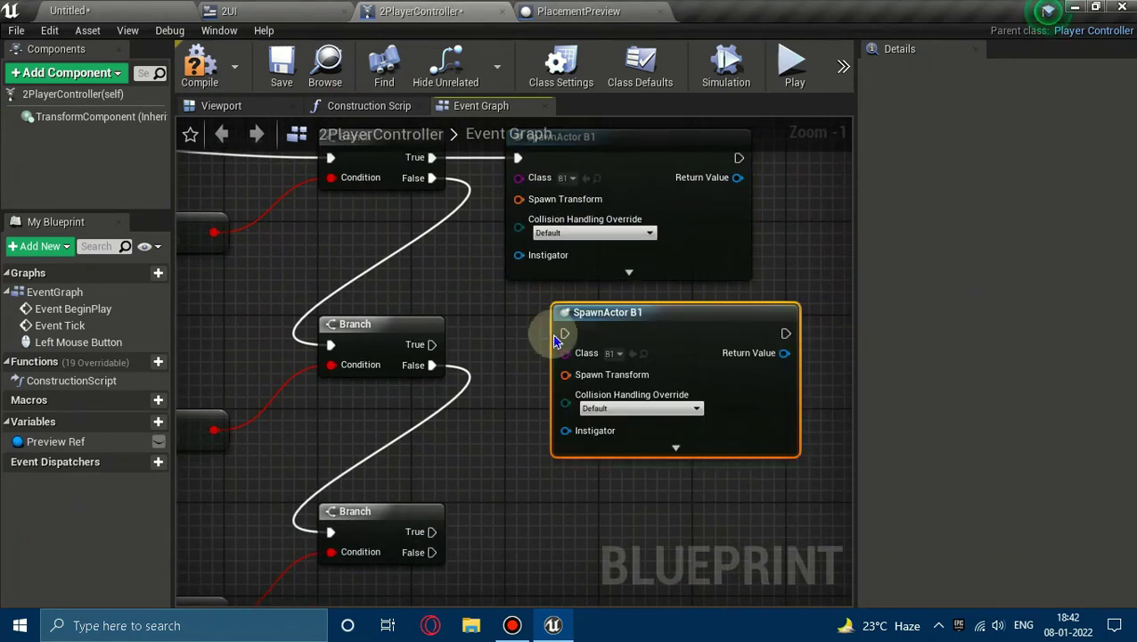
{"action": "right_click_drag", "start_coordinate": [526, 514], "coordinate": [526, 443]}
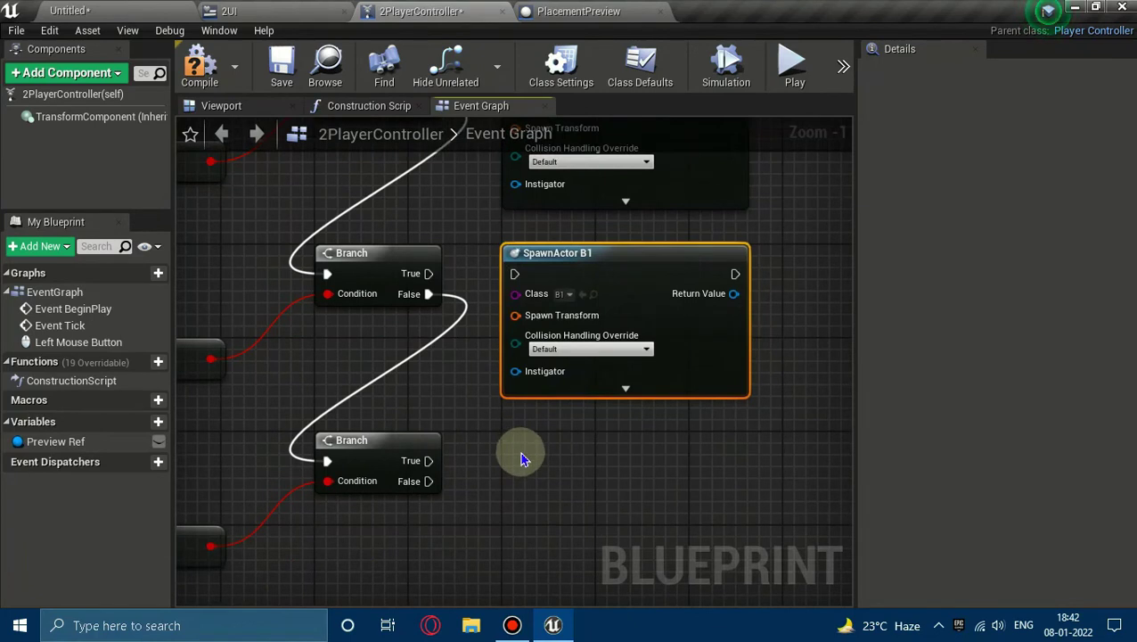
{"action": "key", "text": "ctrl+v"}
{"action": "left_click_drag", "start_coordinate": [515, 461], "coordinate": [427, 468]}
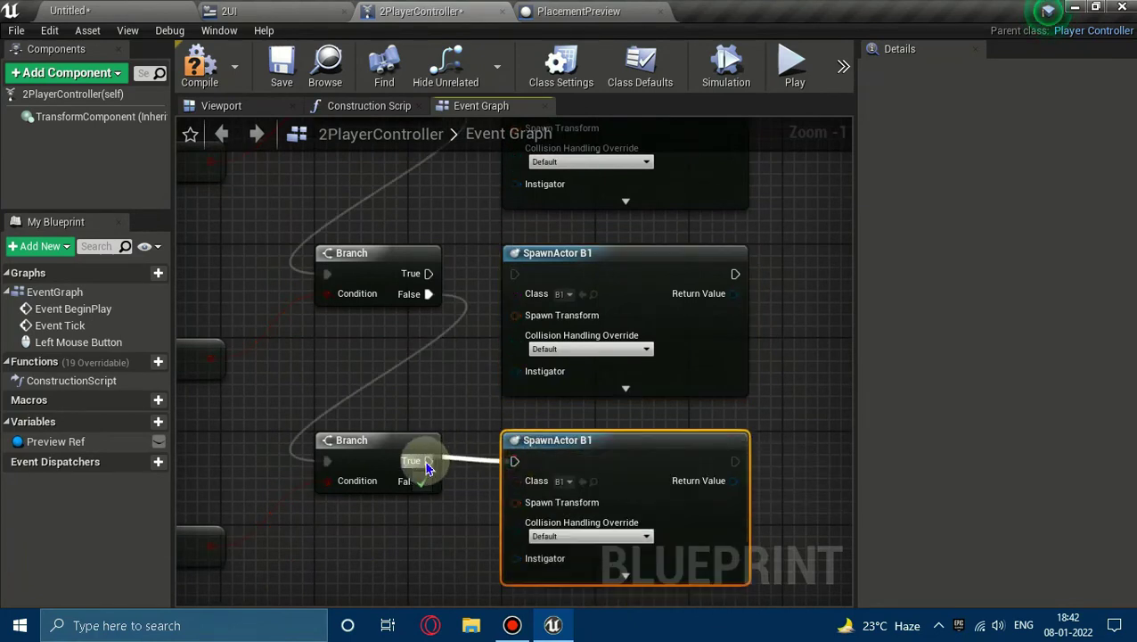
{"action": "left_click_drag", "start_coordinate": [429, 273], "coordinate": [514, 273]}
Step: Set the middle and lower spawn nodes' classes to B2 and B3
{"action": "right_click_drag", "start_coordinate": [381, 338], "coordinate": [504, 346]}
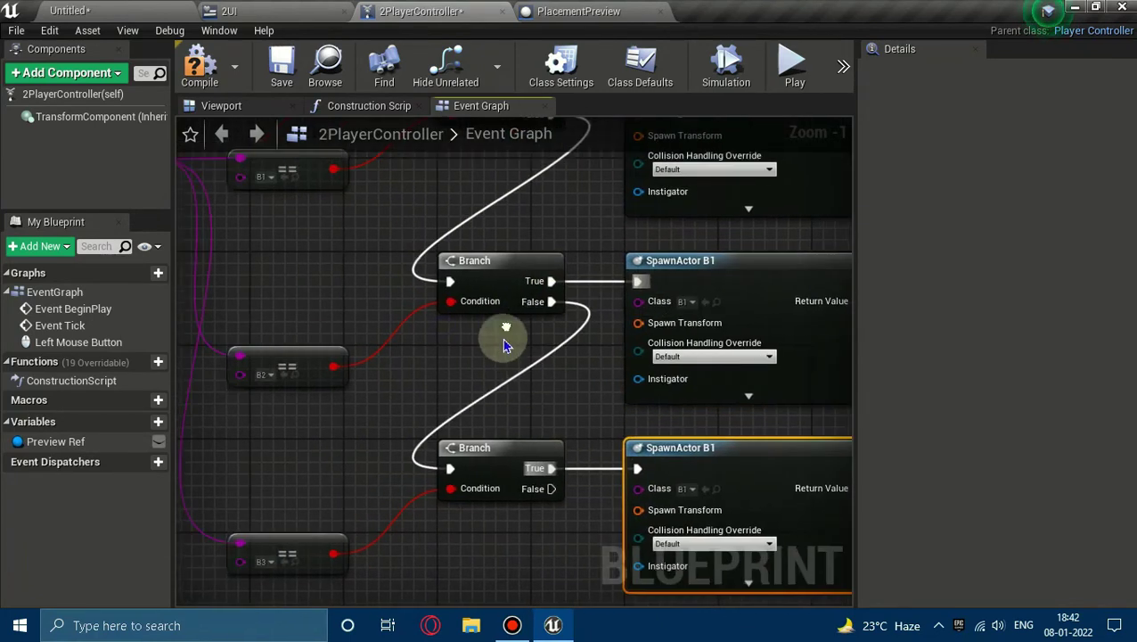
{"action": "left_click", "coordinate": [689, 301]}
{"action": "type", "text": "b2"}
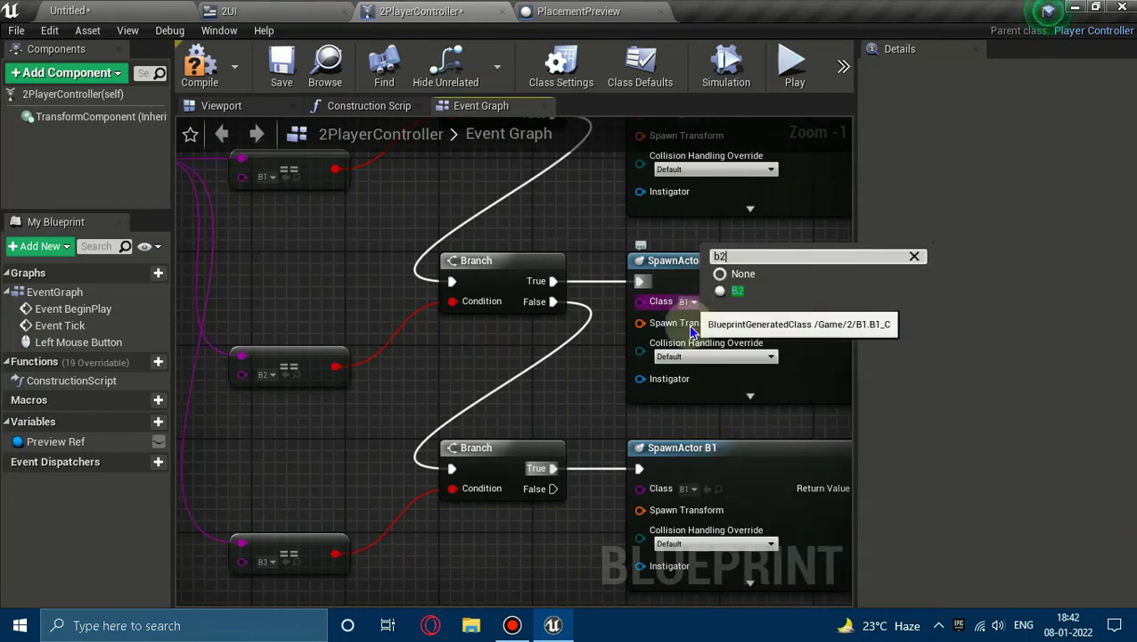
{"action": "left_click", "coordinate": [718, 368]}
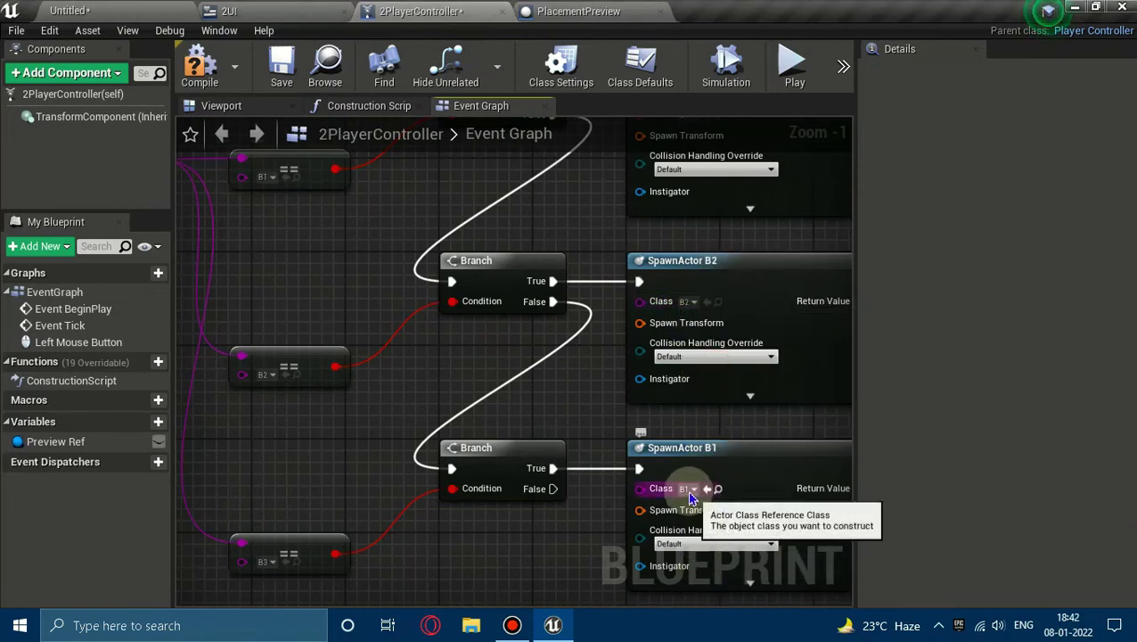
{"action": "left_click", "coordinate": [691, 498]}
{"action": "type", "text": "b3"}
{"action": "left_click", "coordinate": [703, 549]}
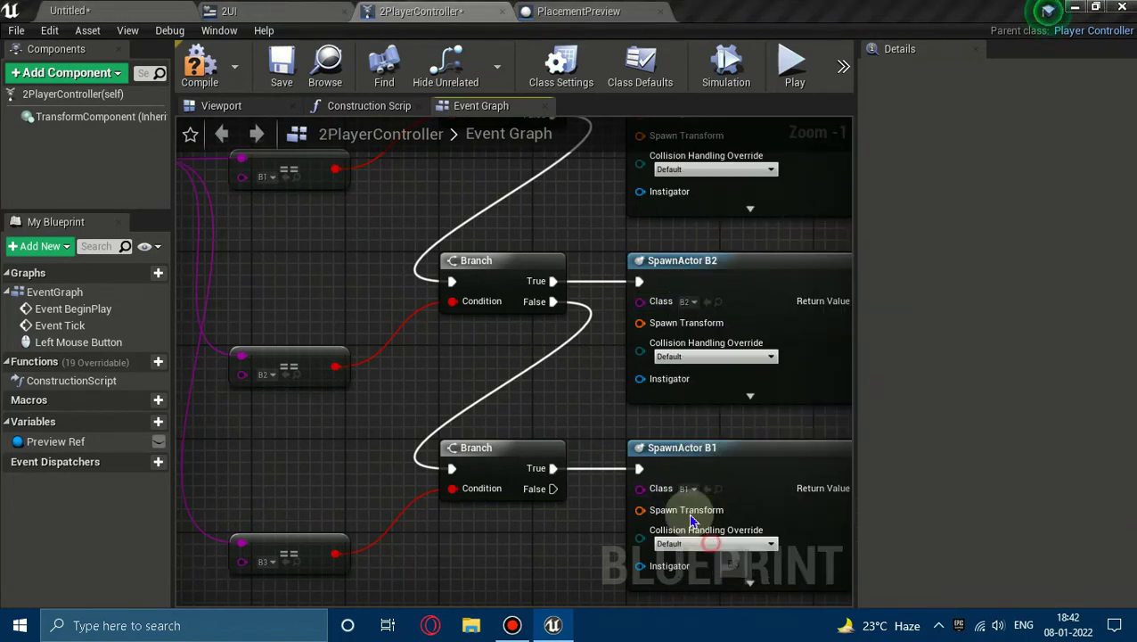
Step: Feed GetActorTransform into the Spawn Transform of B1, B2 and B3, then compile
{"action": "right_click_drag", "start_coordinate": [571, 374], "coordinate": [665, 440]}
{"action": "left_click_drag", "start_coordinate": [236, 356], "coordinate": [770, 199]}
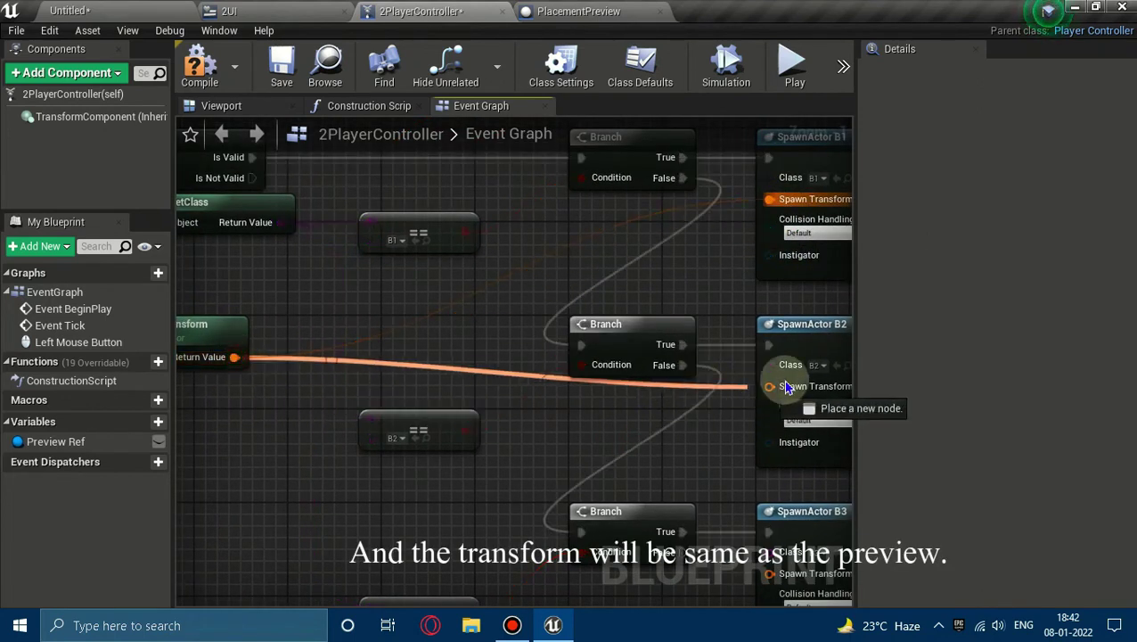
{"action": "left_click_drag", "start_coordinate": [235, 356], "coordinate": [769, 386]}
{"action": "right_click_drag", "start_coordinate": [744, 441], "coordinate": [736, 376]}
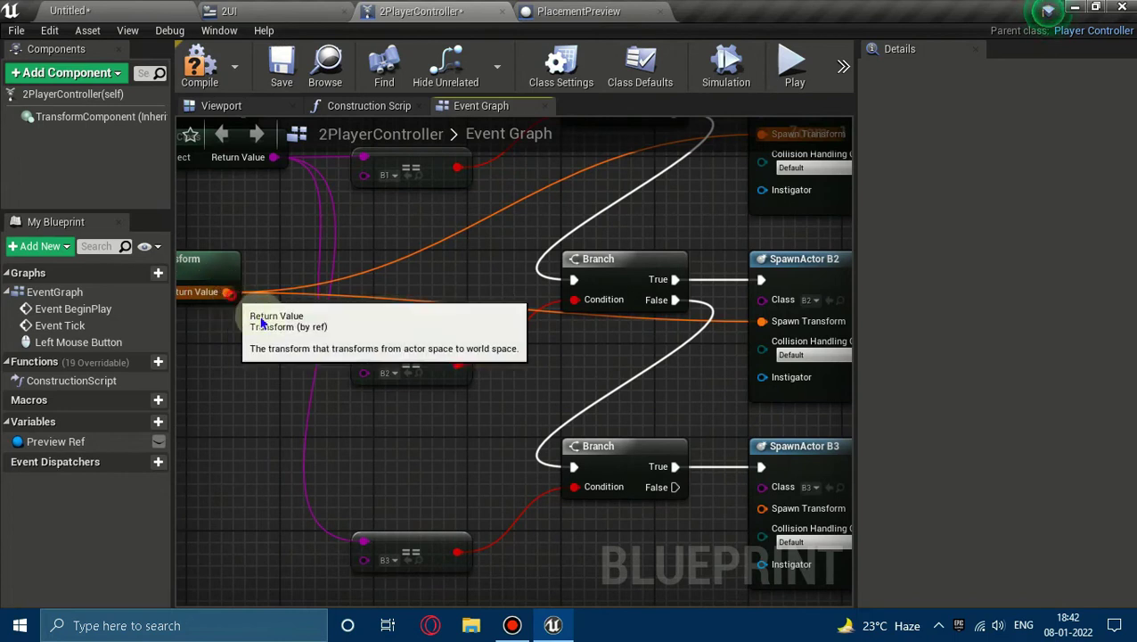
{"action": "left_click_drag", "start_coordinate": [225, 292], "coordinate": [595, 508]}
{"action": "right_click_drag", "start_coordinate": [694, 440], "coordinate": [609, 453]}
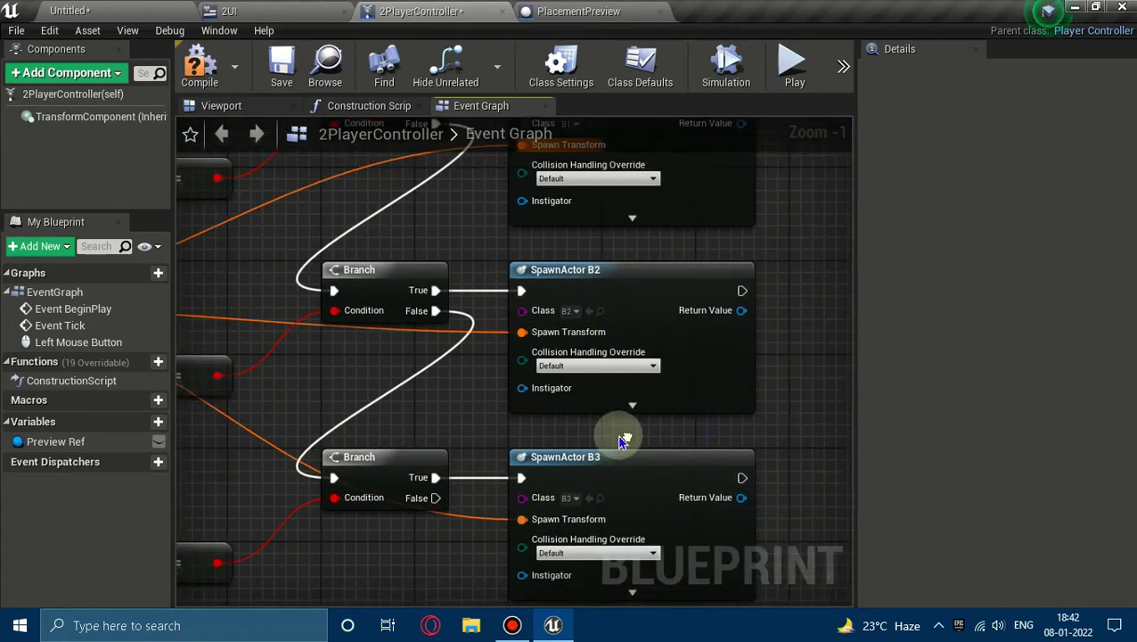
{"action": "left_click", "coordinate": [202, 63]}
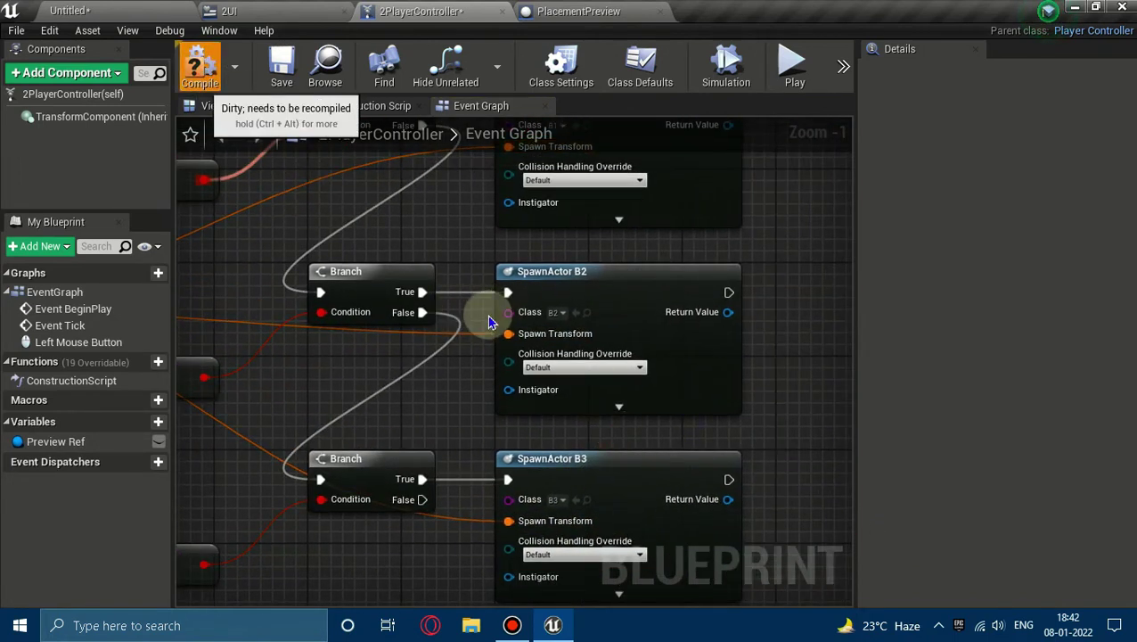
{"action": "right_click_drag", "start_coordinate": [231, 381], "coordinate": [817, 291]}
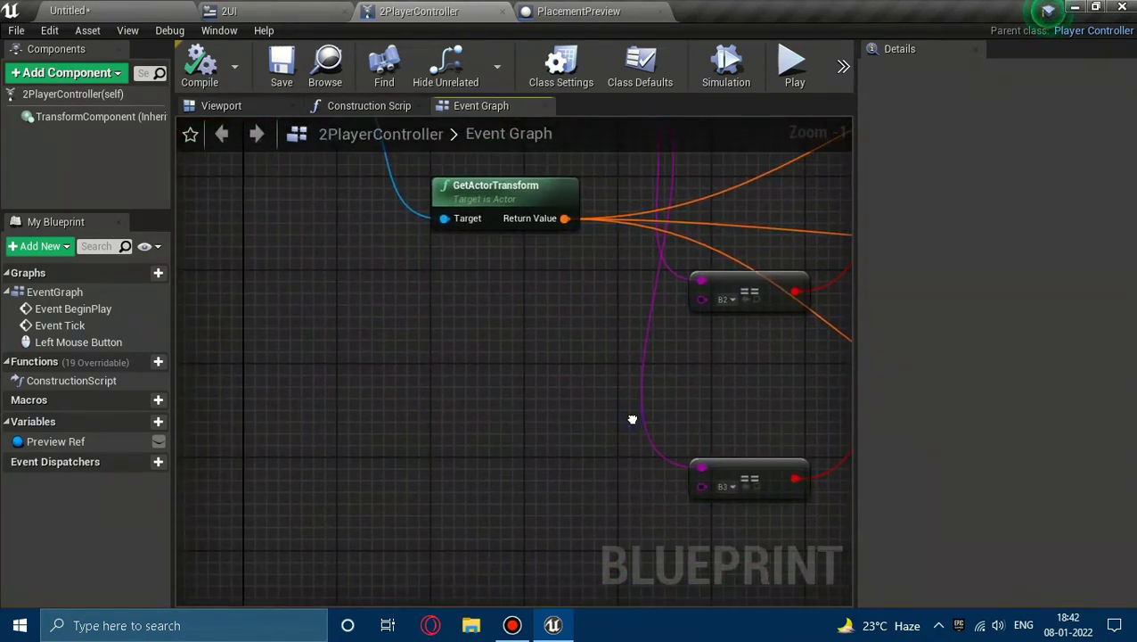
Step: Add a Right Mouse Button event node and a Preview Ref getter to the graph
{"action": "scroll", "coordinate": [581, 323], "scroll_direction": "down", "scroll_amount": 3}
{"action": "mouse_move", "coordinate": [594, 333]}
{"action": "right_mouse_down"}
{"action": "mouse_move", "coordinate": [349, 328]}
{"action": "mouse_move", "coordinate": [541, 330]}
{"action": "right_mouse_up"}
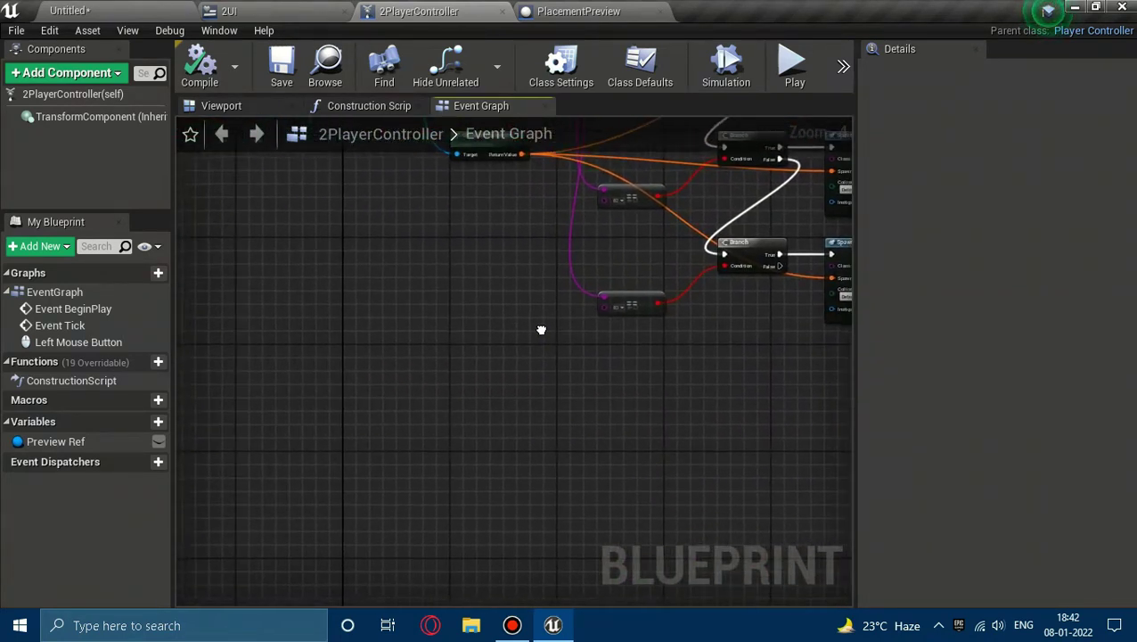
{"action": "right_click", "coordinate": [404, 354]}
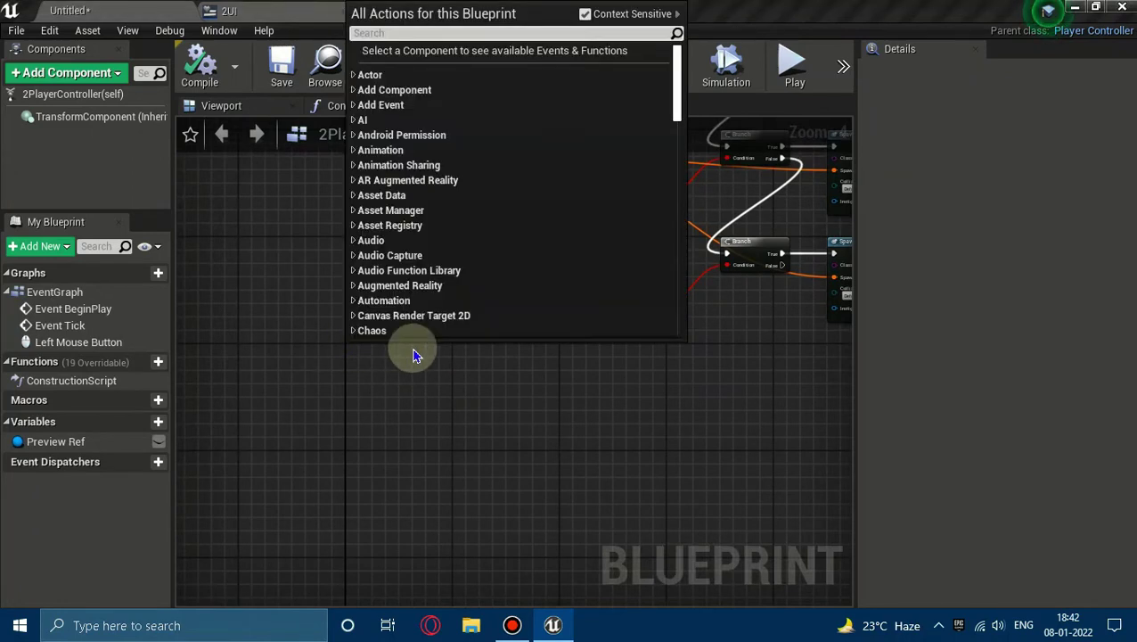
{"action": "type", "text": "right mouse"}
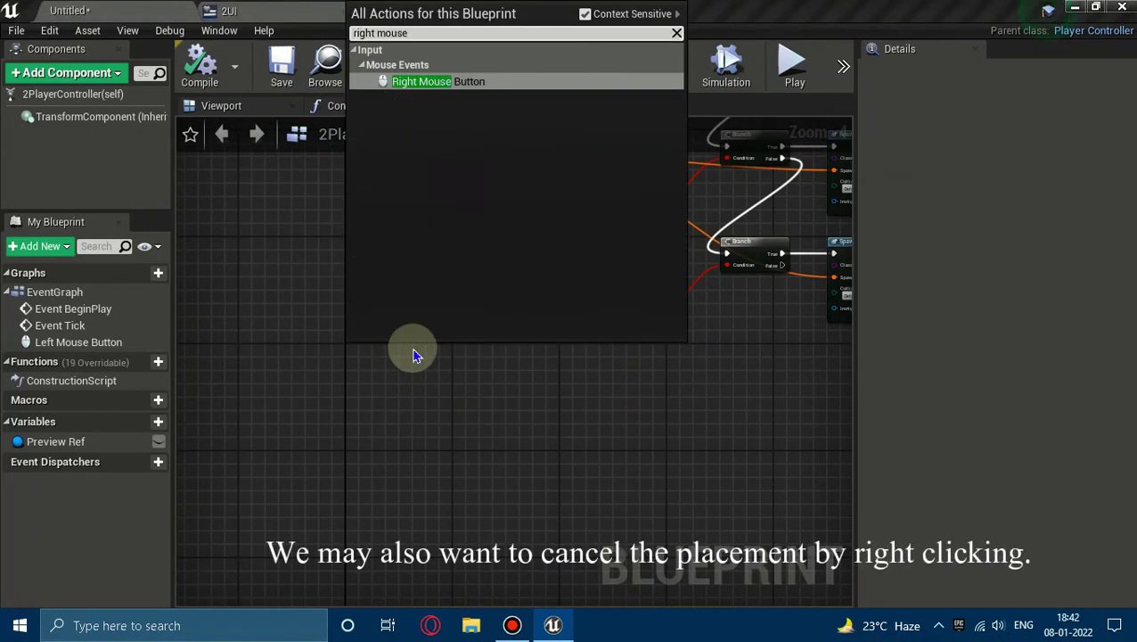
{"action": "key", "text": "Return"}
{"action": "scroll", "coordinate": [413, 348], "scroll_direction": "up", "scroll_amount": 3}
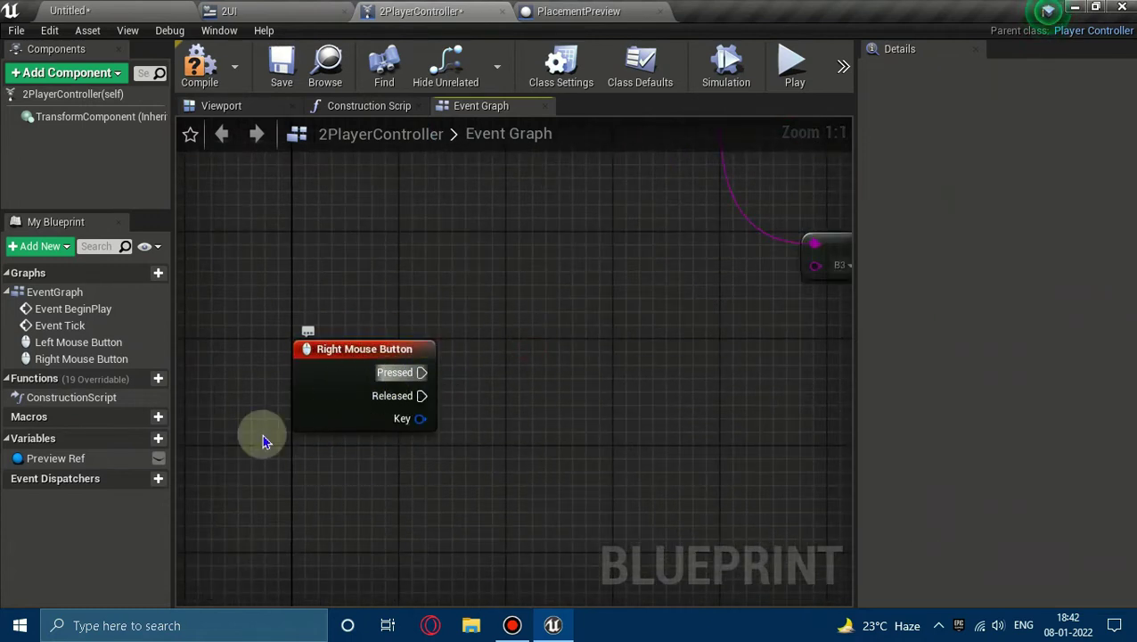
{"action": "mouse_move", "coordinate": [55, 458]}
{"action": "left_mouse_down", "text": "ctrl"}
{"action": "mouse_move", "coordinate": [312, 473]}
{"action": "mouse_move", "coordinate": [302, 447]}
{"action": "left_mouse_up", "text": "ctrl"}
Step: Wire Pressed to a DestroyActor node targeting Preview Ref, then compile
{"action": "left_click_drag", "start_coordinate": [384, 445], "coordinate": [513, 416]}
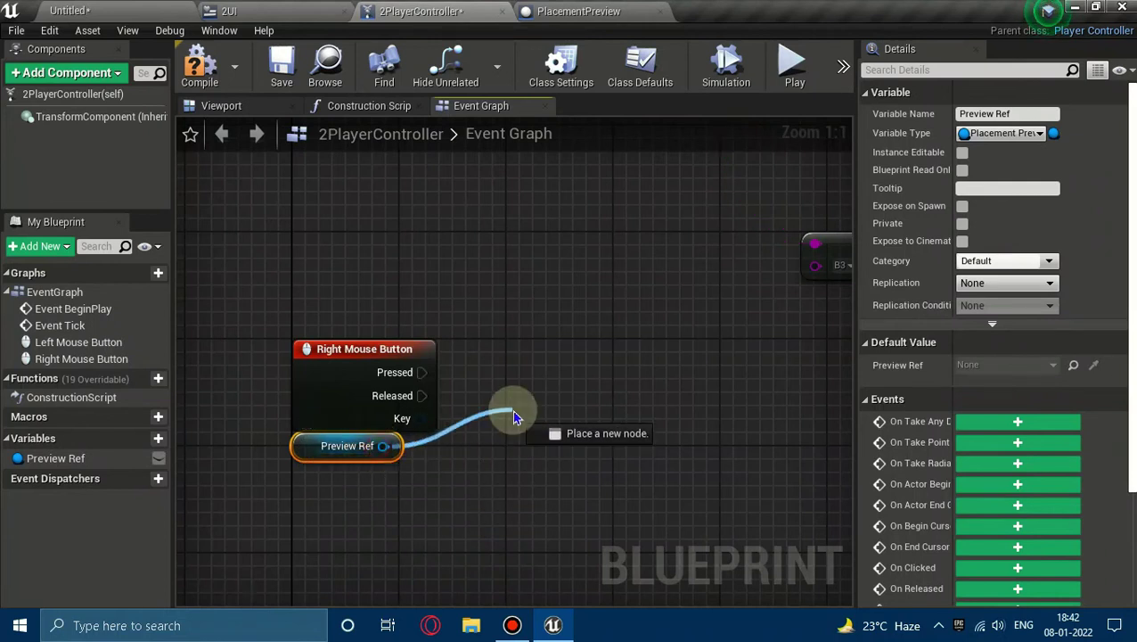
{"action": "type", "text": "dest"}
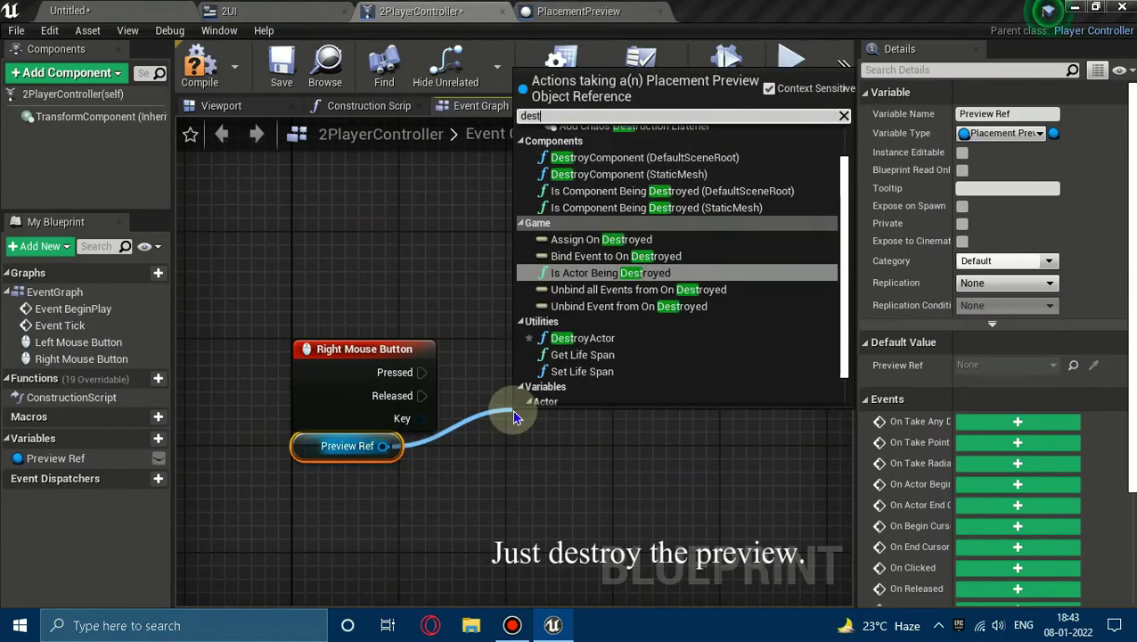
{"action": "type", "text": "roy"}
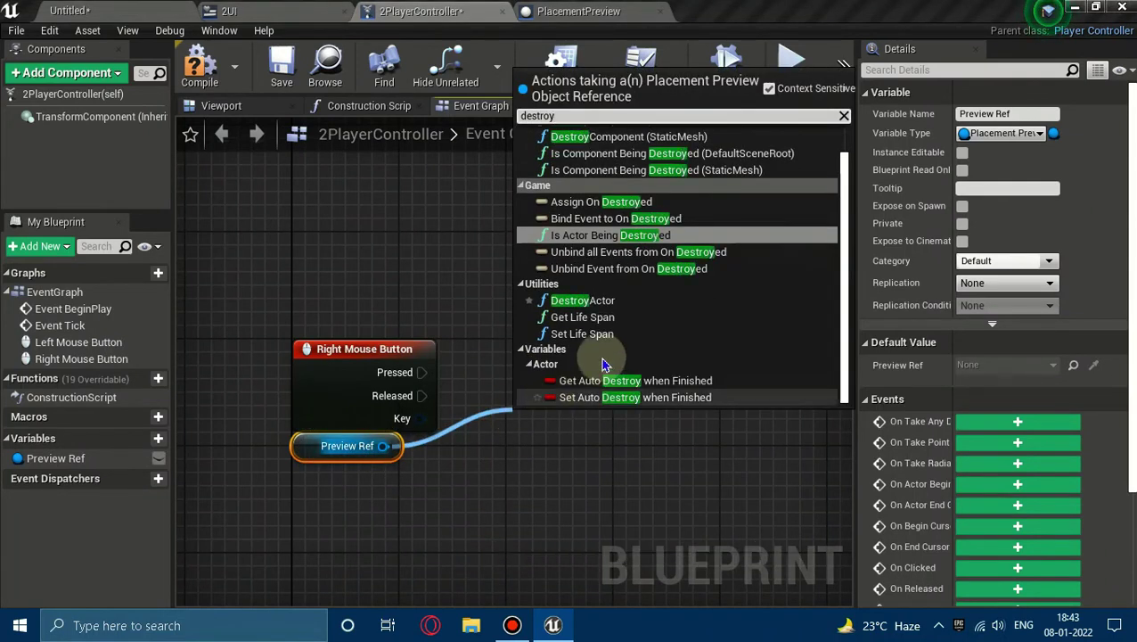
{"action": "left_click", "coordinate": [582, 300]}
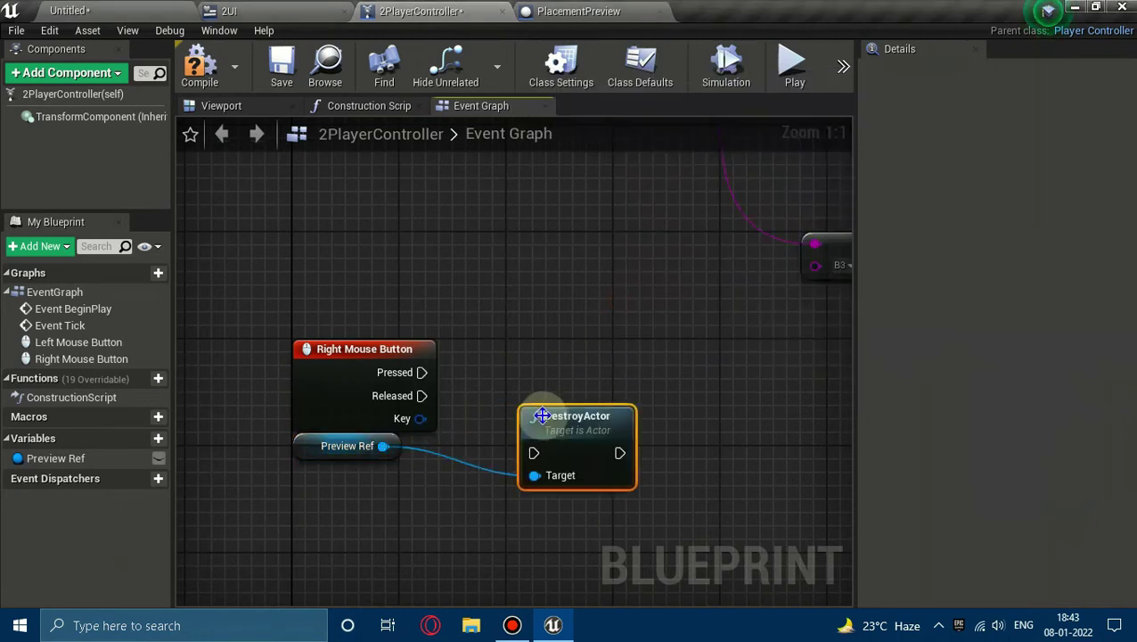
{"action": "left_click_drag", "start_coordinate": [533, 452], "coordinate": [422, 374]}
{"action": "left_click_drag", "start_coordinate": [553, 413], "coordinate": [538, 333]}
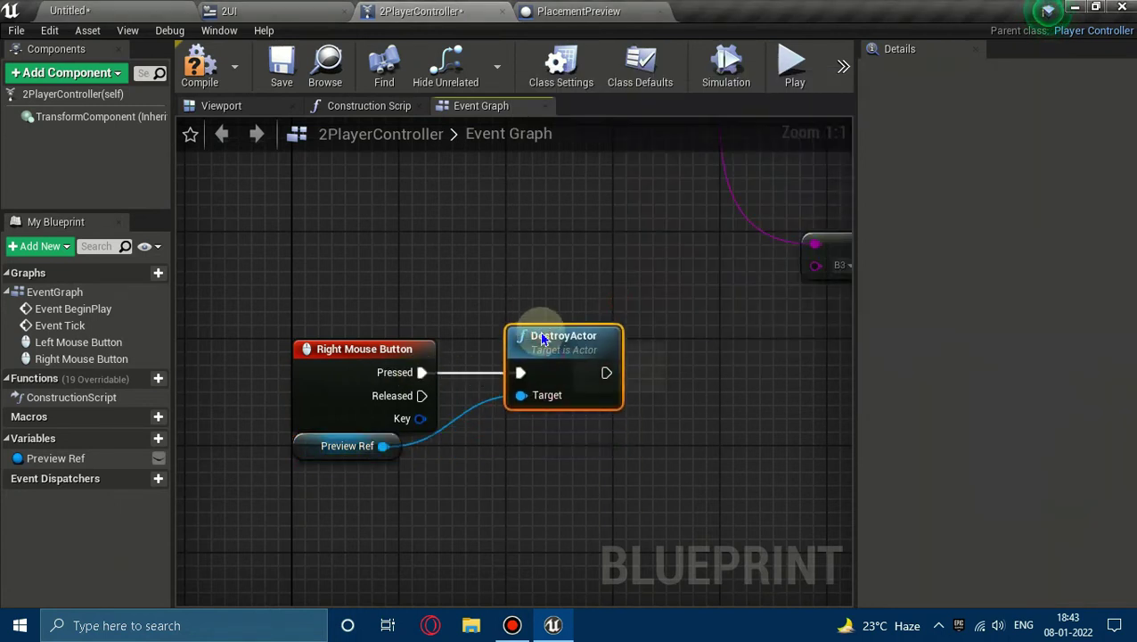
{"action": "left_click", "coordinate": [526, 284]}
{"action": "left_click", "coordinate": [217, 82]}
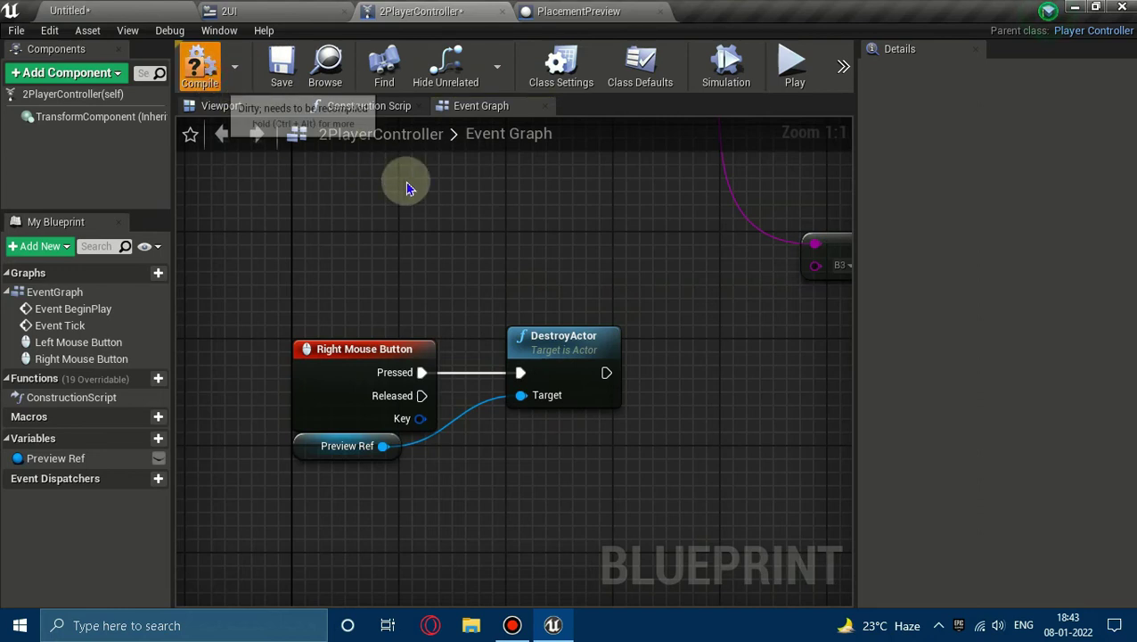
Step: Start a play test from the level editor and pick Obj 1 to show its preview
{"action": "left_click", "coordinate": [123, 8]}
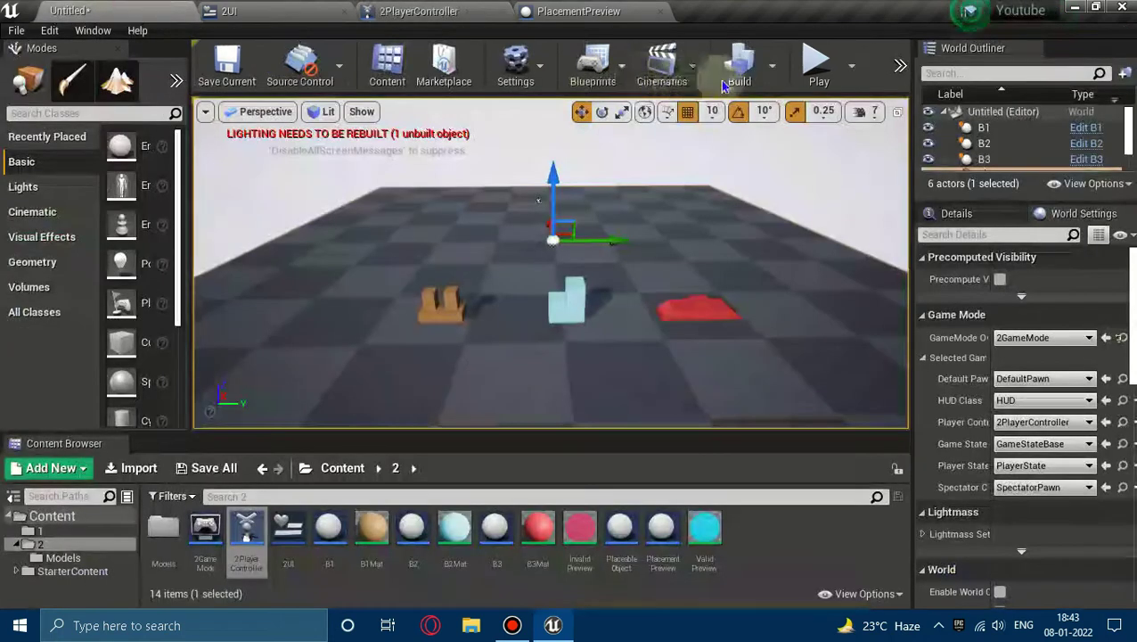
{"action": "left_click", "coordinate": [813, 64]}
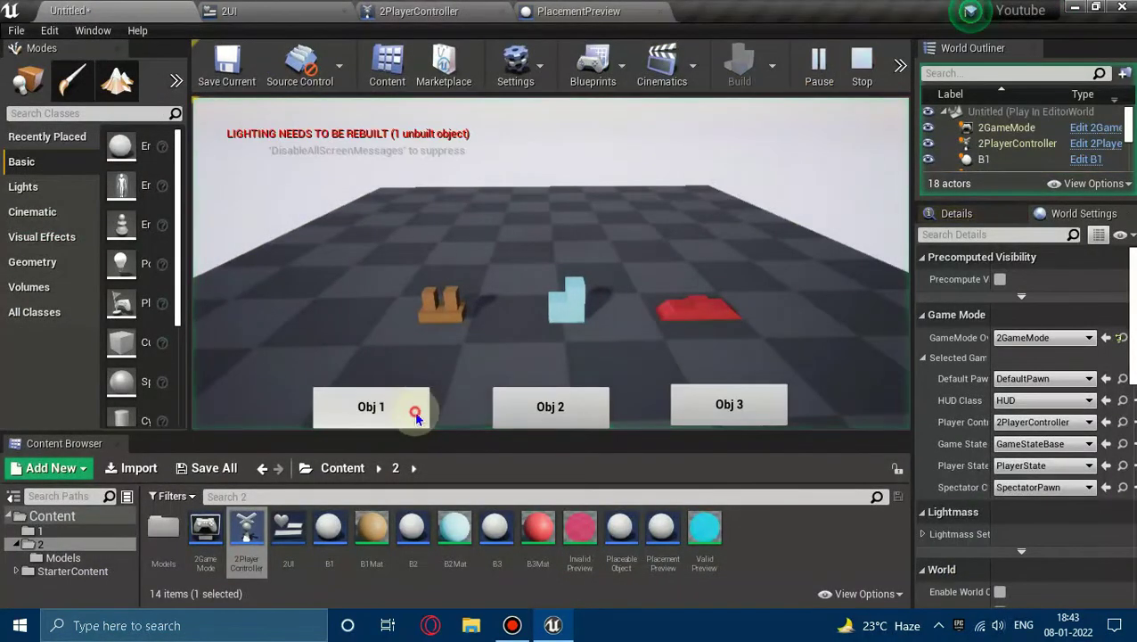
{"action": "left_click", "coordinate": [412, 412]}
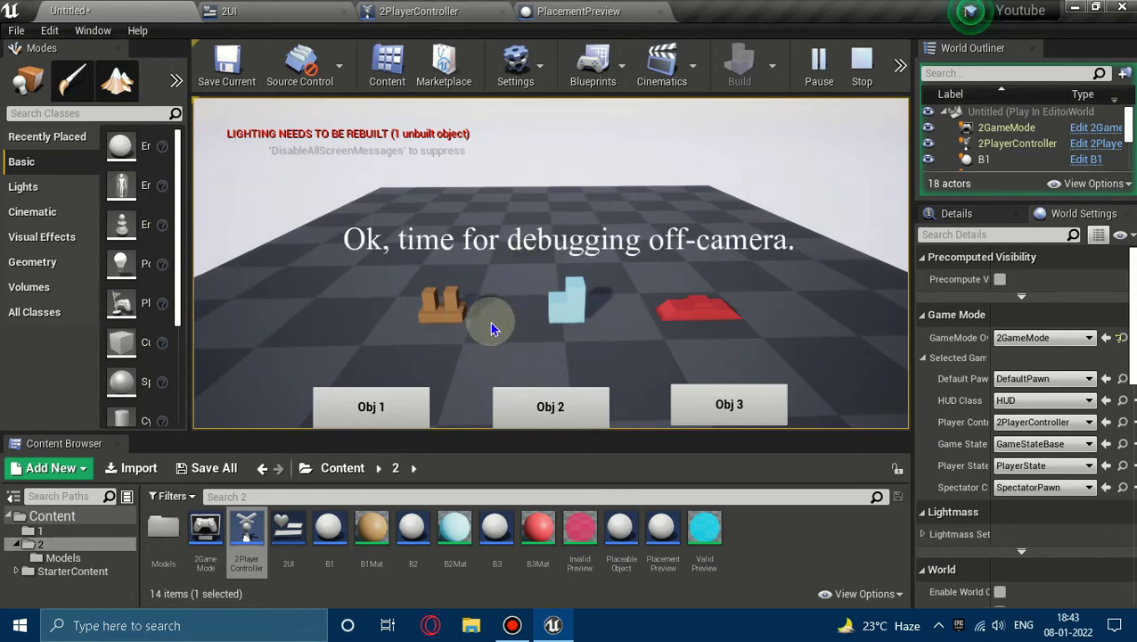
{"action": "left_click", "coordinate": [424, 399]}
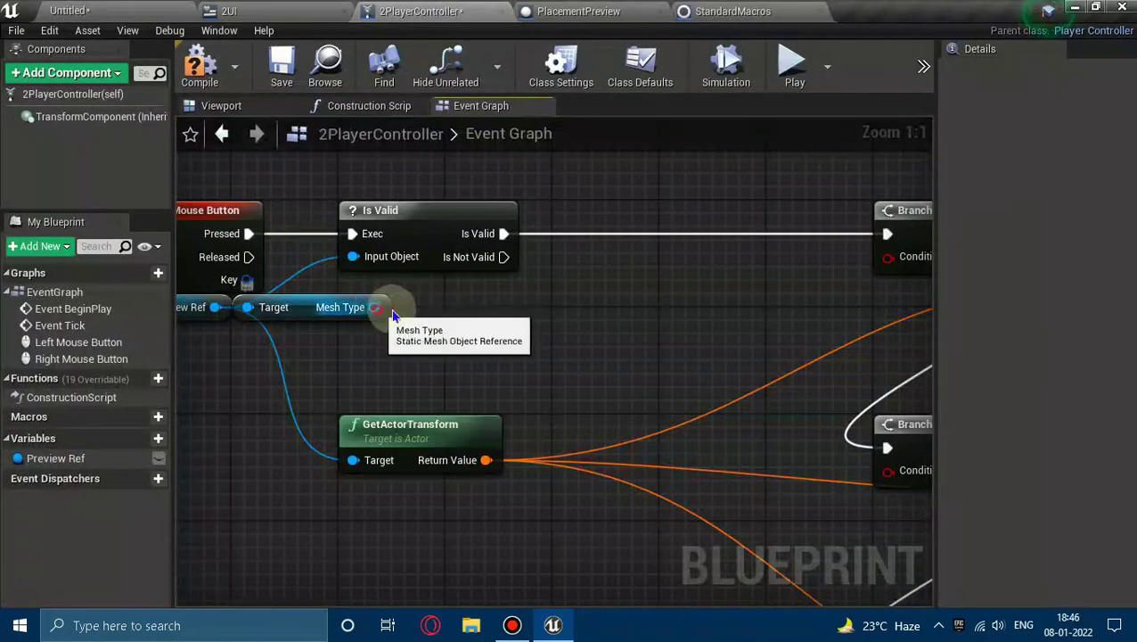
Step: Drag from Mesh Type and add an Equal (Object) comparison node with the '=' search
{"action": "left_click_drag", "start_coordinate": [393, 313], "coordinate": [487, 306]}
{"action": "type", "text": "ge"}
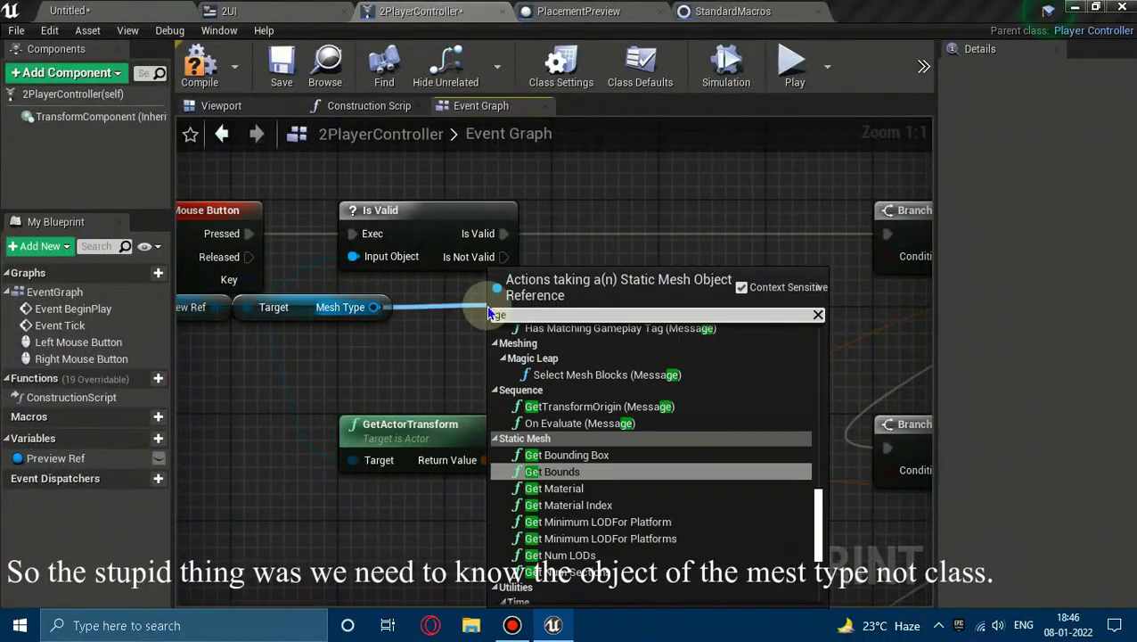
{"action": "key", "text": "BackSpace"}
{"action": "key", "text": "BackSpace"}
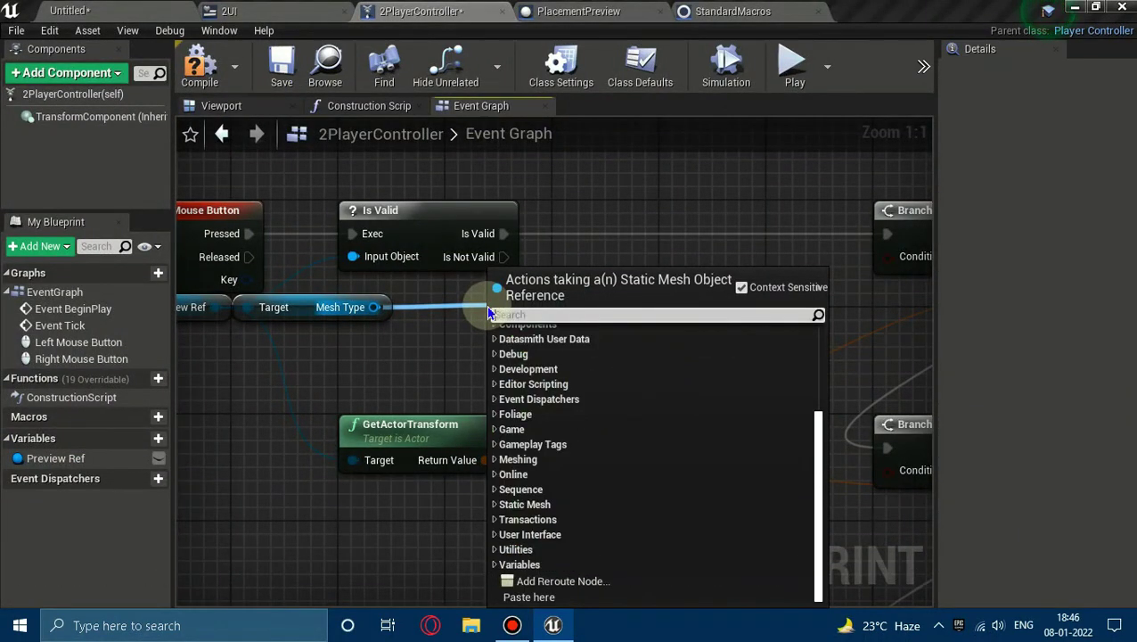
{"action": "type", "text": "="}
{"action": "key", "text": "Return"}
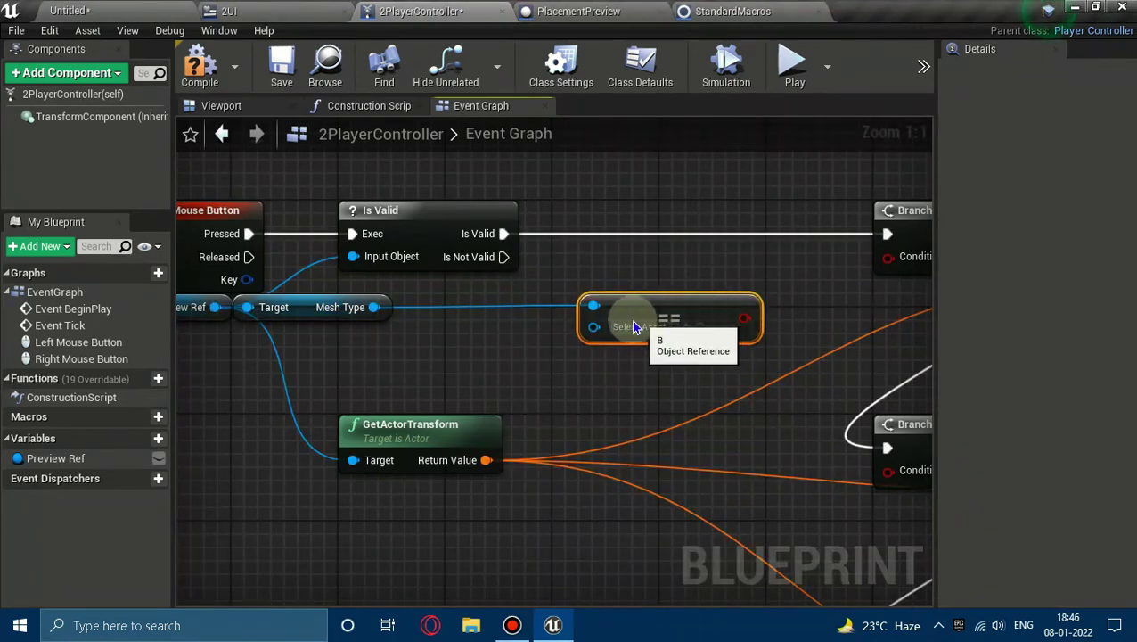
{"action": "left_click", "coordinate": [294, 307]}
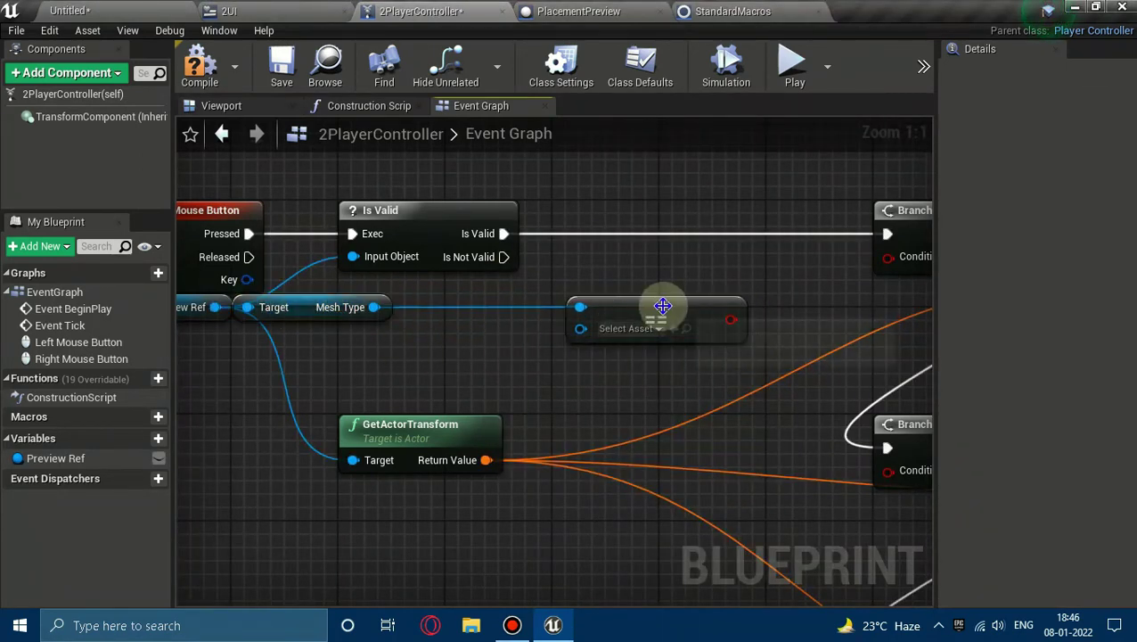
{"action": "mouse_move", "coordinate": [655, 302]}
{"action": "right_mouse_down"}
{"action": "mouse_move", "coordinate": [575, 239]}
{"action": "mouse_move", "coordinate": [588, 215]}
{"action": "right_mouse_up"}
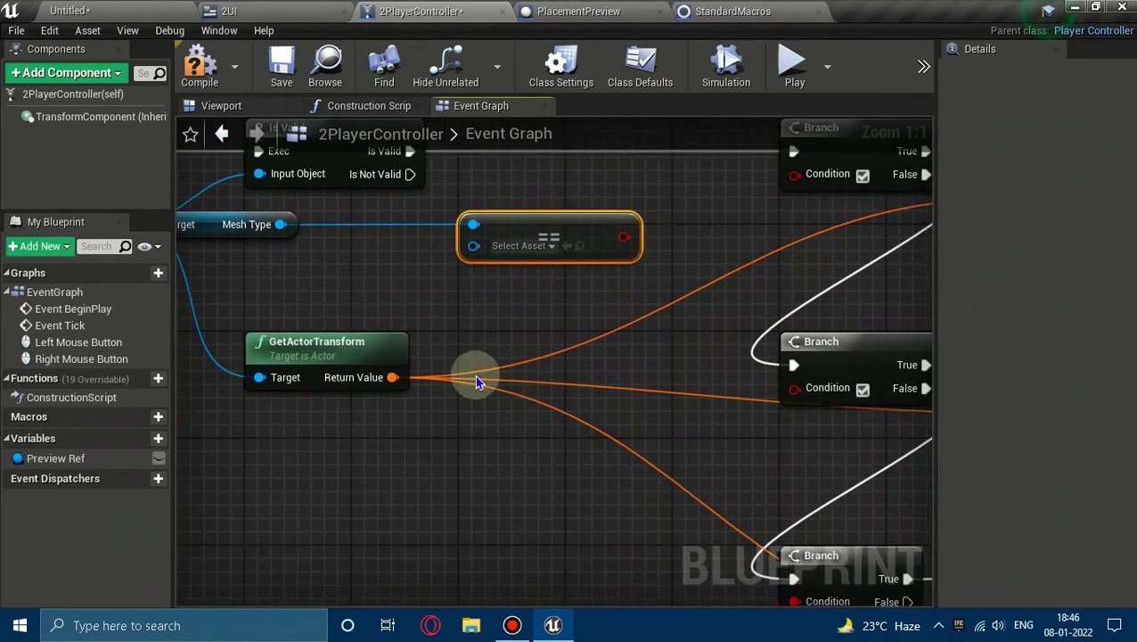
Step: Play-test placing an Obj 1 piece on the floor, then stop and reopen 2PlayerController's graph
{"action": "left_click", "coordinate": [792, 67]}
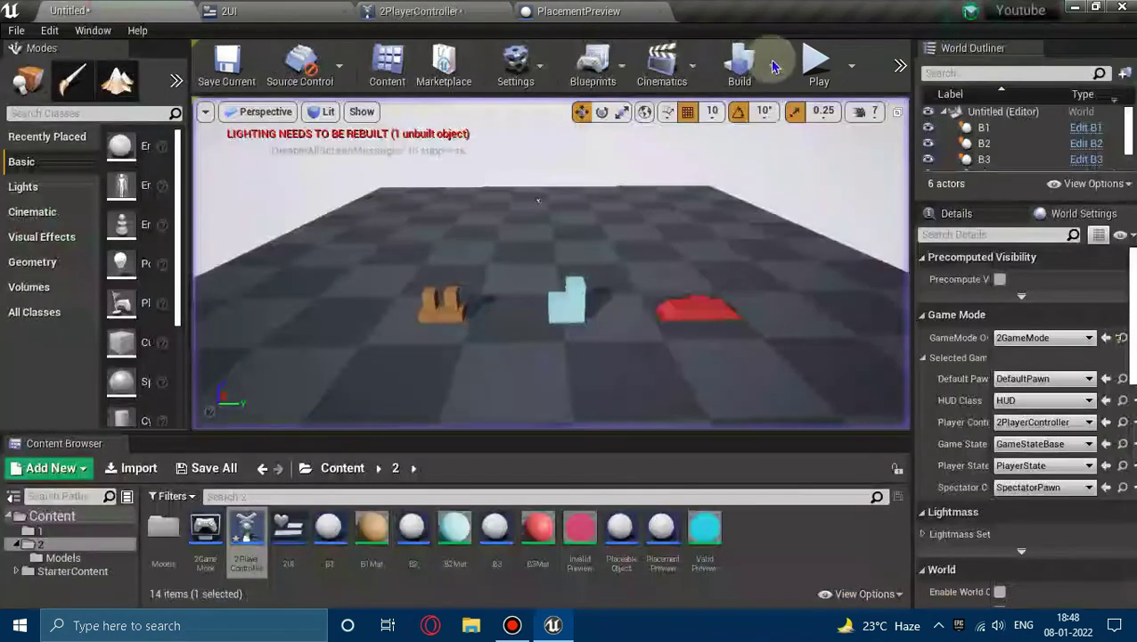
{"action": "left_click", "coordinate": [400, 406]}
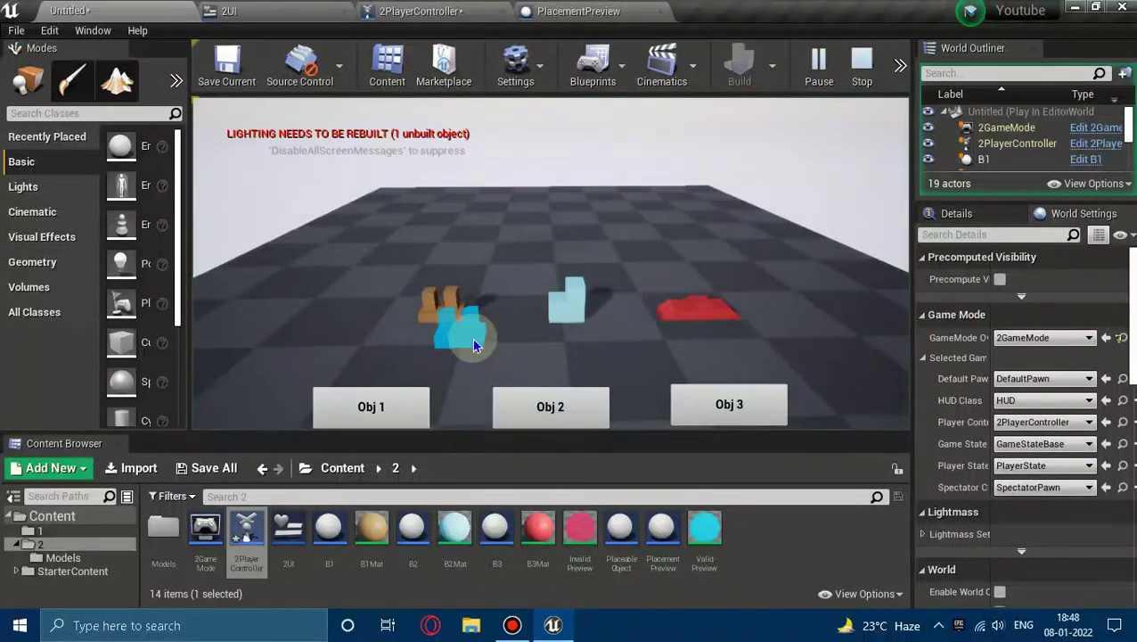
{"action": "left_click", "coordinate": [495, 353]}
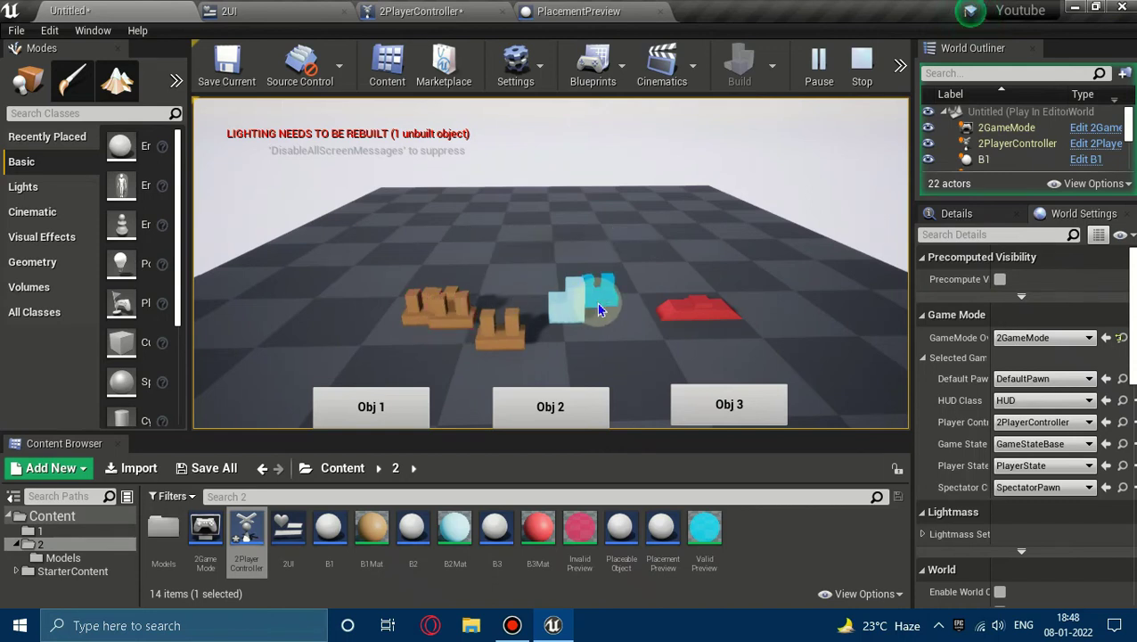
{"action": "key", "text": "Escape"}
{"action": "left_click", "coordinate": [419, 10]}
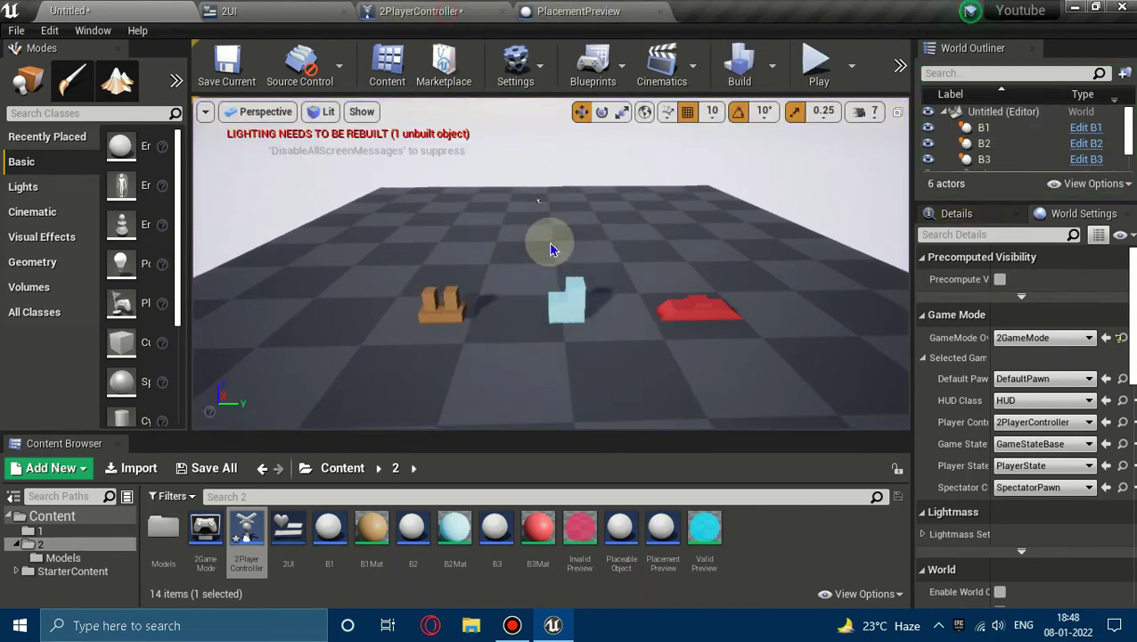
{"action": "right_click_drag", "start_coordinate": [570, 280], "coordinate": [370, 288]}
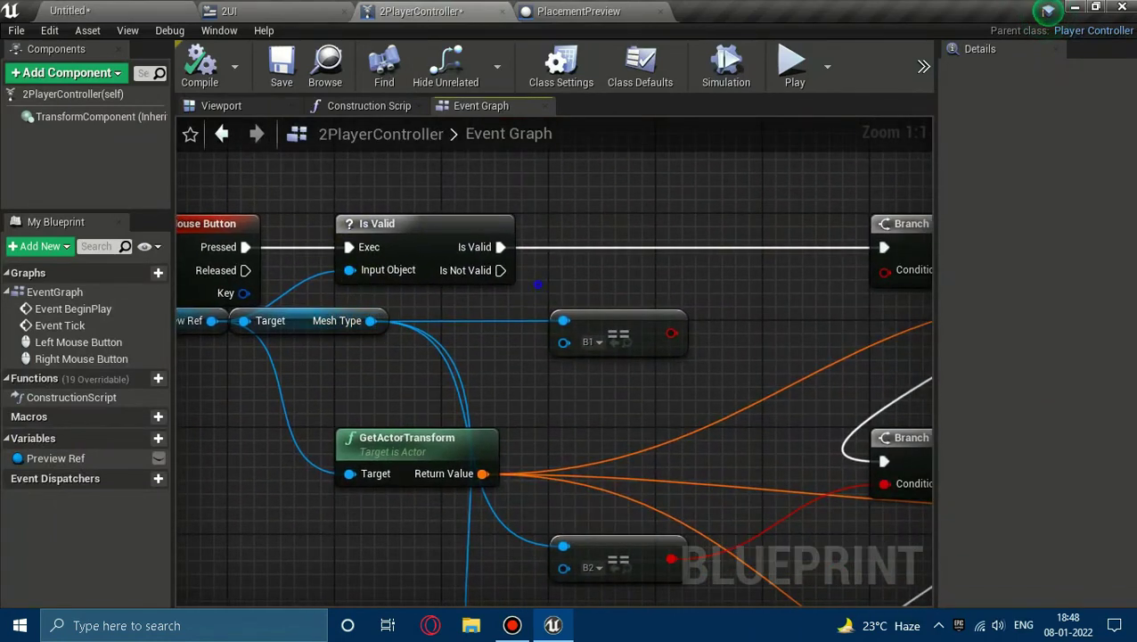
Step: Connect the B1 check to the Branch condition and add a Valid getter from Preview Ref
{"action": "right_click_drag", "start_coordinate": [537, 284], "coordinate": [455, 308]}
{"action": "left_click_drag", "start_coordinate": [592, 343], "coordinate": [802, 288]}
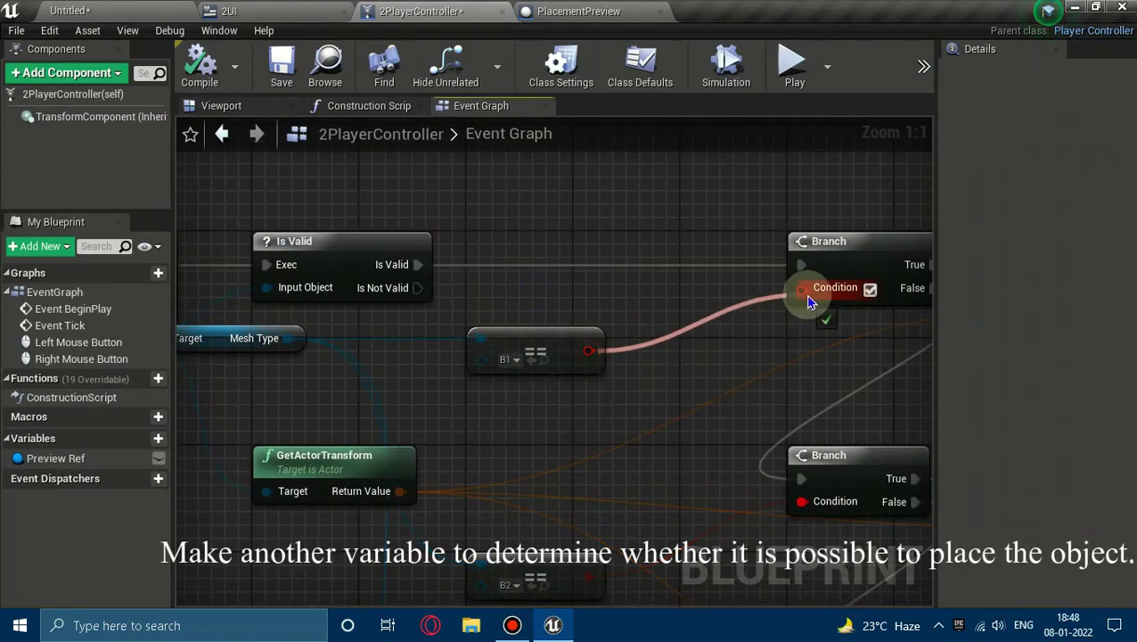
{"action": "mouse_move", "coordinate": [813, 292]}
{"action": "right_mouse_down"}
{"action": "mouse_move", "coordinate": [753, 331]}
{"action": "mouse_move", "coordinate": [757, 366]}
{"action": "right_mouse_up"}
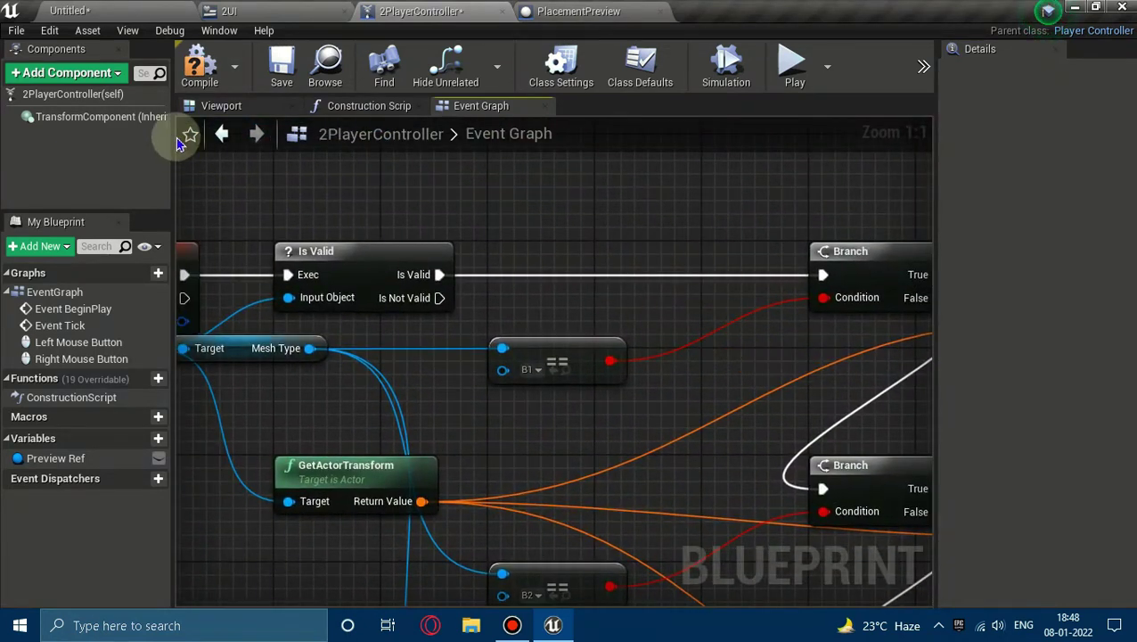
{"action": "right_click_drag", "start_coordinate": [179, 358], "coordinate": [389, 348]}
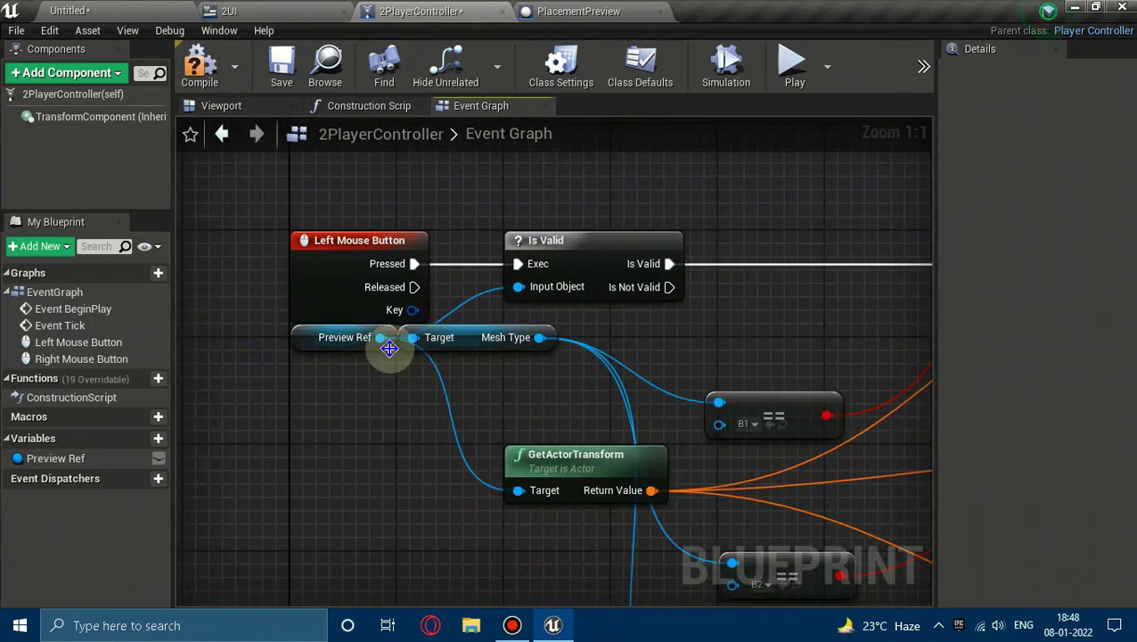
{"action": "left_click_drag", "start_coordinate": [450, 417], "coordinate": [493, 441]}
{"action": "type", "text": "val"}
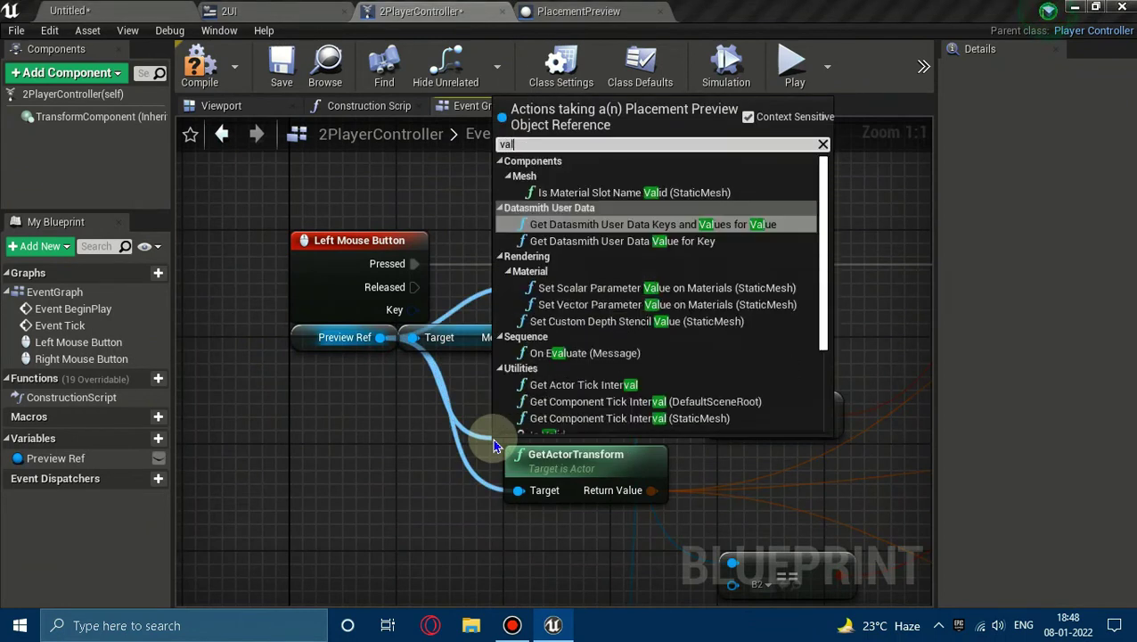
{"action": "type", "text": "id"}
{"action": "left_click", "coordinate": [561, 288]}
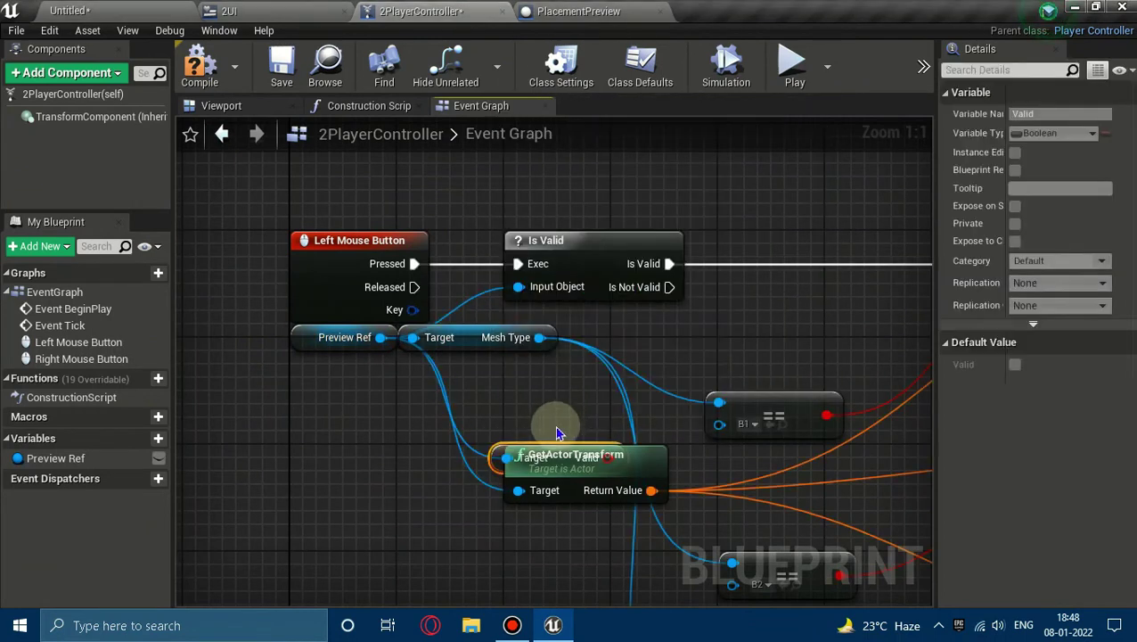
{"action": "left_click_drag", "start_coordinate": [540, 450], "coordinate": [663, 367]}
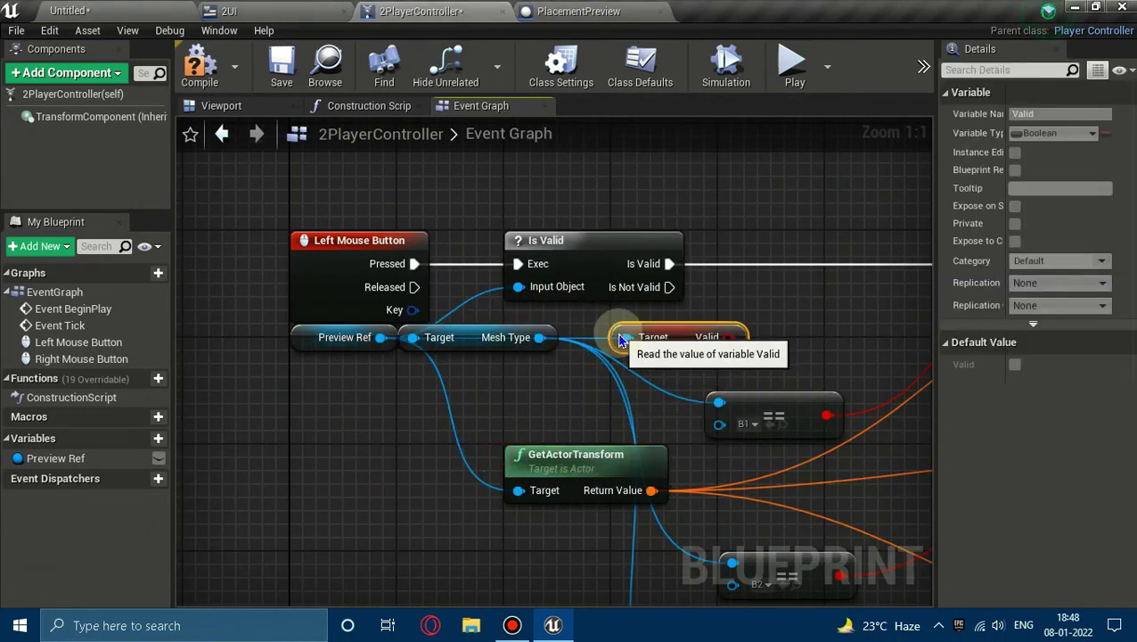
{"action": "right_click_drag", "start_coordinate": [663, 366], "coordinate": [395, 373]}
Step: Add a Branch on Valid after Is Valid, chain its True path onward, and compile
{"action": "left_click_drag", "start_coordinate": [462, 342], "coordinate": [544, 301]}
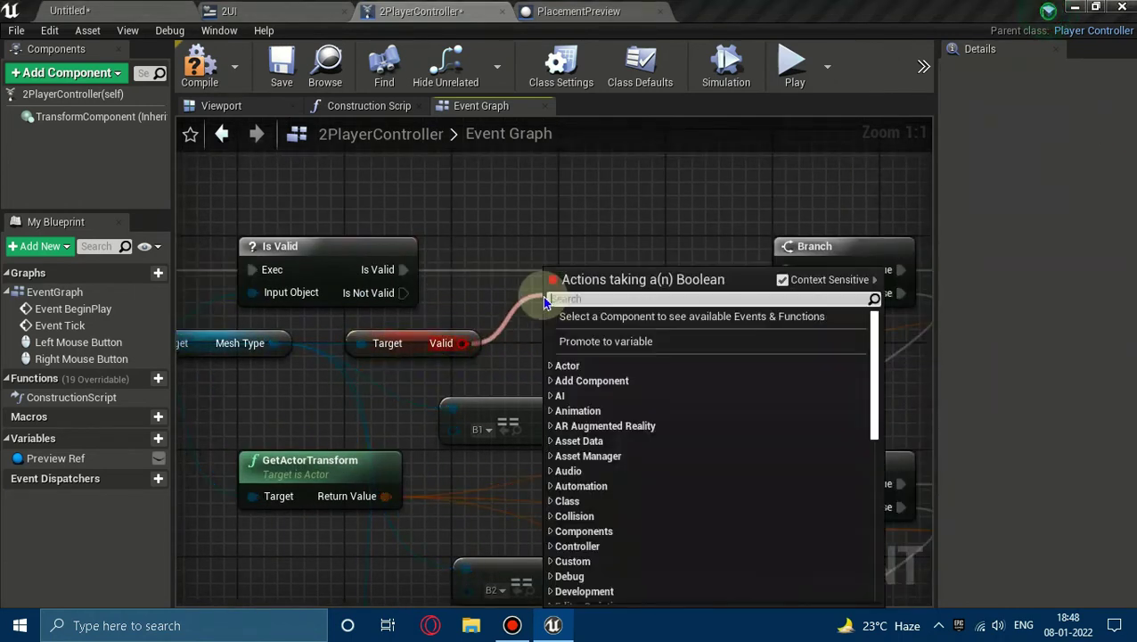
{"action": "type", "text": "bra"}
{"action": "key", "text": "Return"}
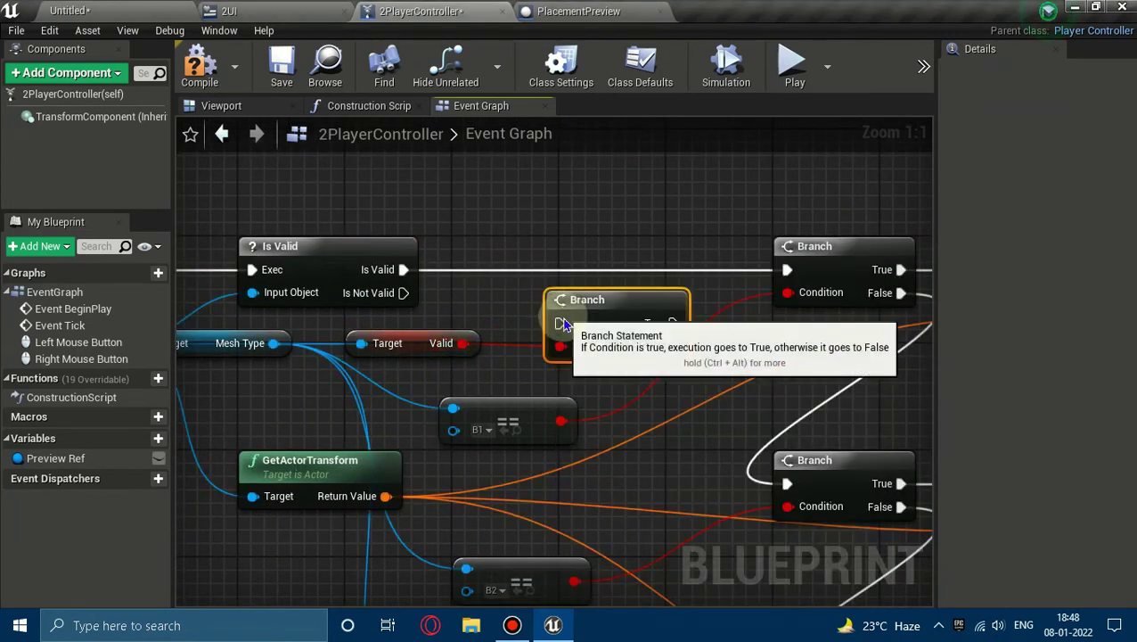
{"action": "mouse_move", "coordinate": [570, 301]}
{"action": "left_mouse_down"}
{"action": "mouse_move", "coordinate": [504, 260]}
{"action": "mouse_move", "coordinate": [404, 270]}
{"action": "left_mouse_up"}
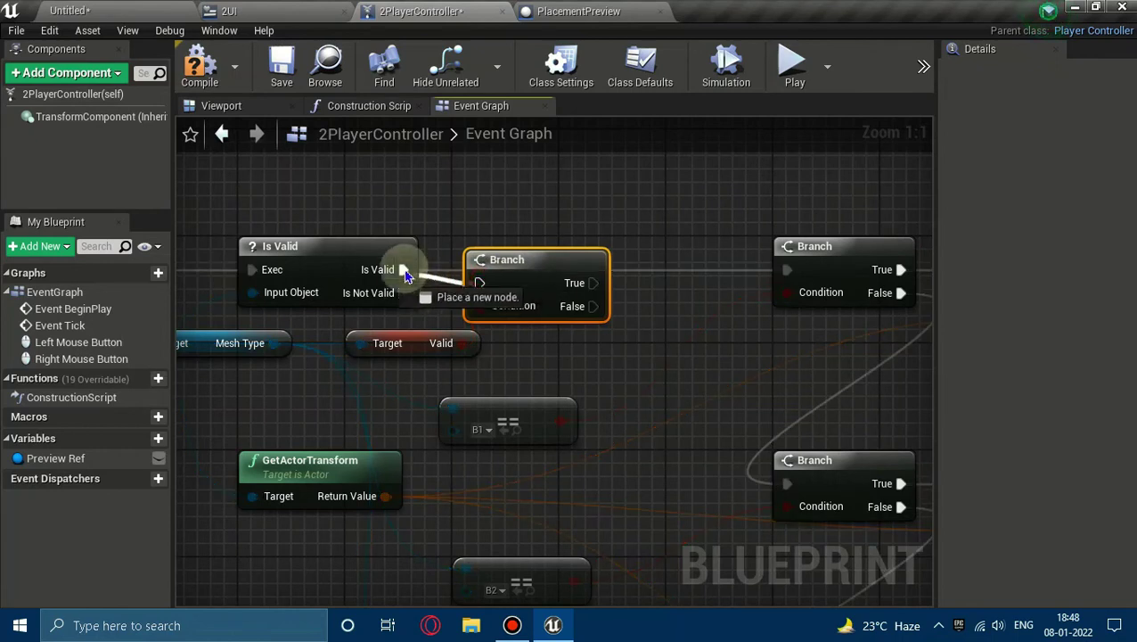
{"action": "mouse_move", "coordinate": [550, 272]}
{"action": "left_mouse_down"}
{"action": "mouse_move", "coordinate": [604, 258]}
{"action": "mouse_move", "coordinate": [758, 280]}
{"action": "mouse_move", "coordinate": [788, 272]}
{"action": "left_mouse_up"}
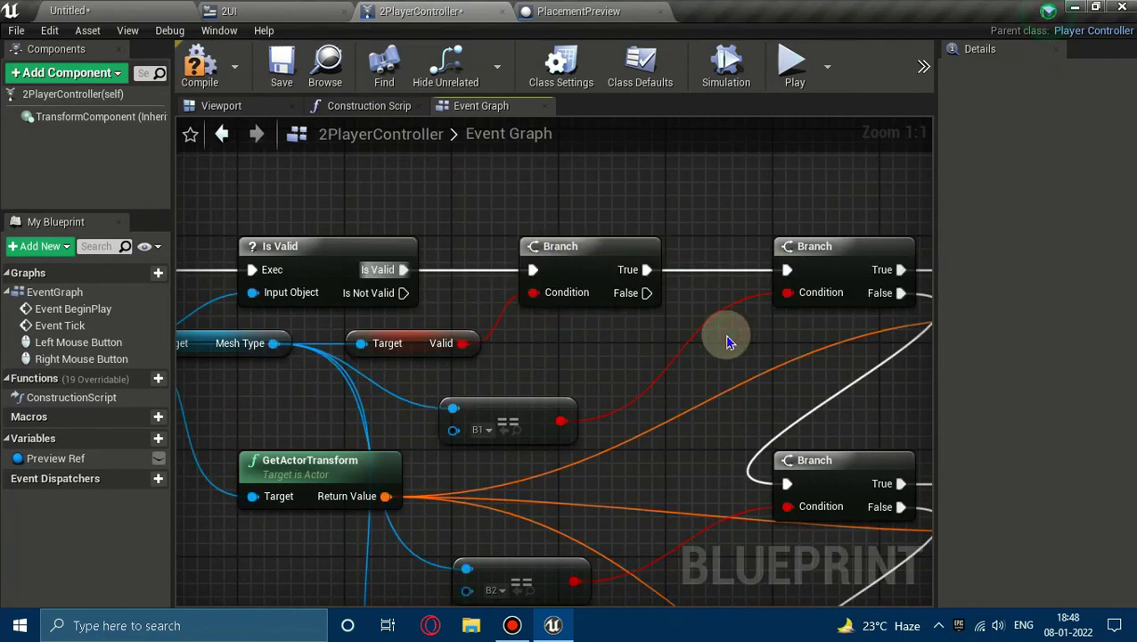
{"action": "left_click", "coordinate": [203, 64]}
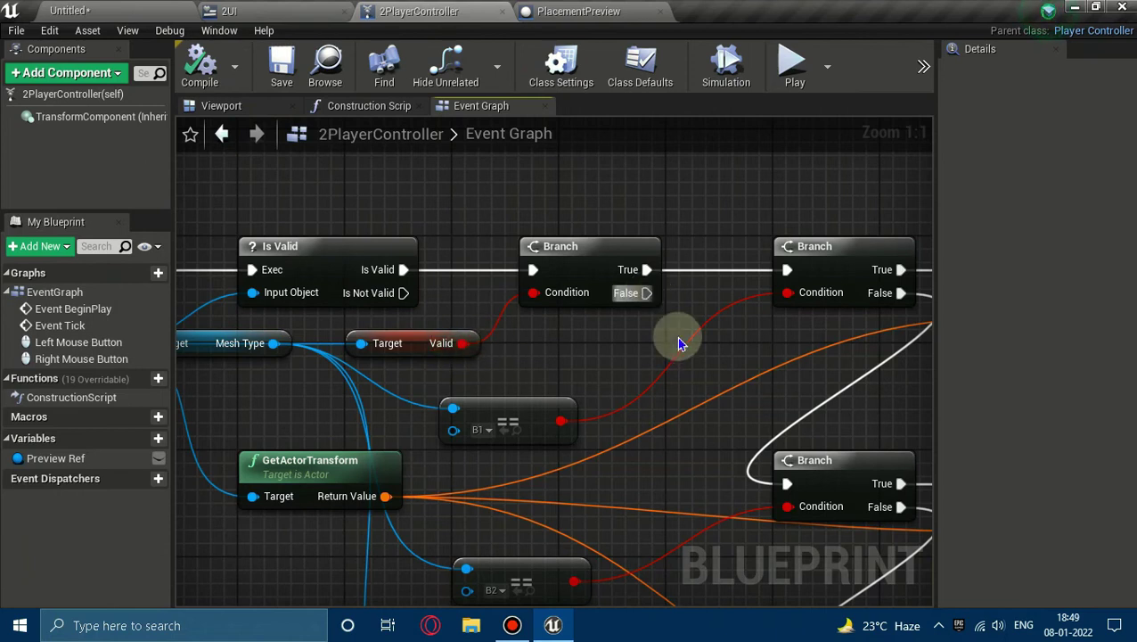
{"action": "left_click_drag", "start_coordinate": [495, 408], "coordinate": [508, 395]}
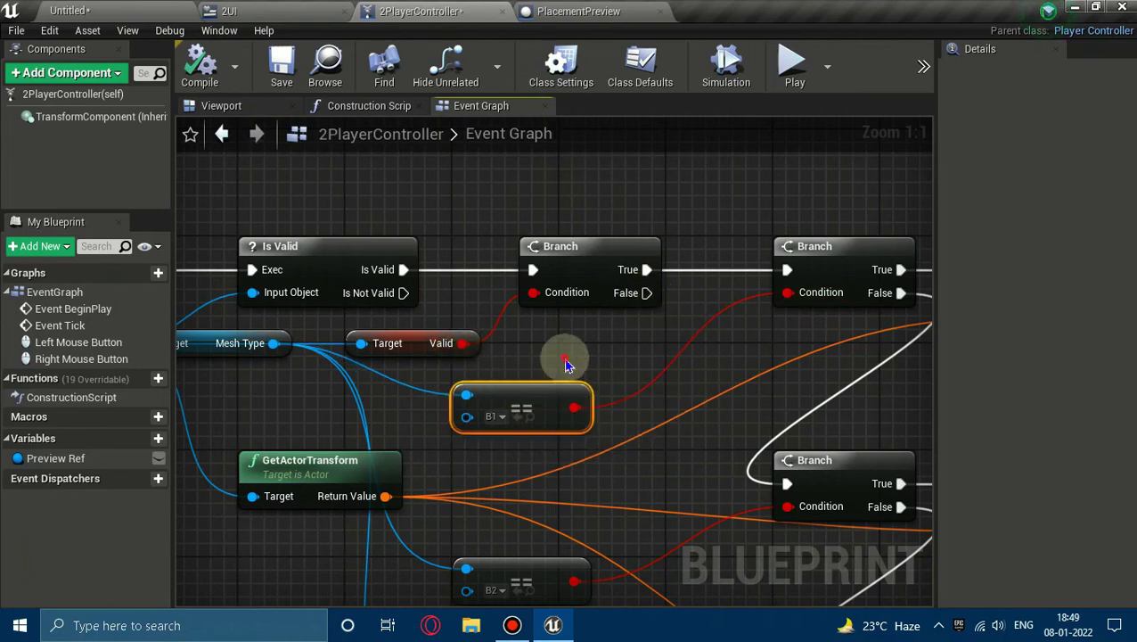
{"action": "left_click", "coordinate": [69, 10]}
Step: Play-test with Obj 1, placing four pieces across the floor, then stop
{"action": "left_click", "coordinate": [817, 67]}
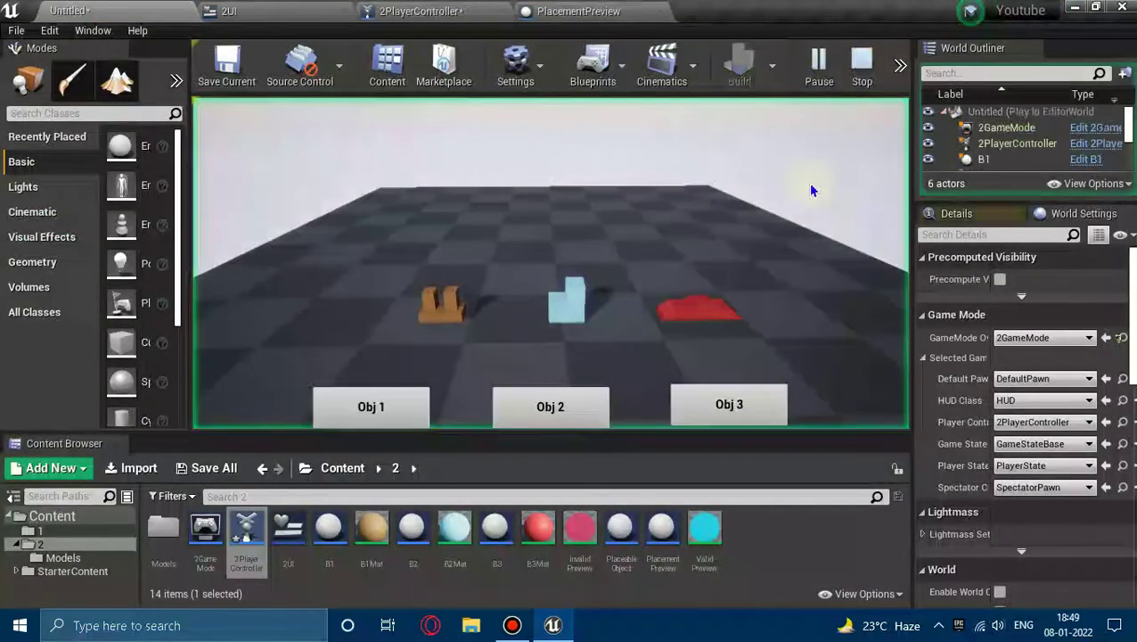
{"action": "left_click", "coordinate": [402, 405]}
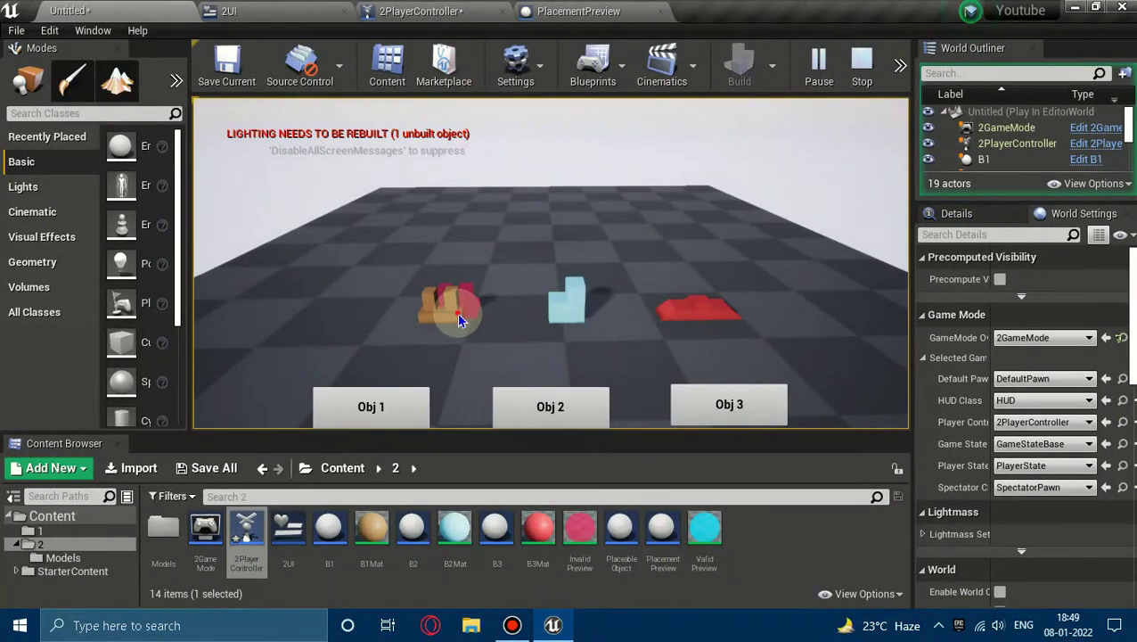
{"action": "left_click", "coordinate": [496, 344]}
{"action": "left_click", "coordinate": [578, 343]}
{"action": "left_click", "coordinate": [621, 294]}
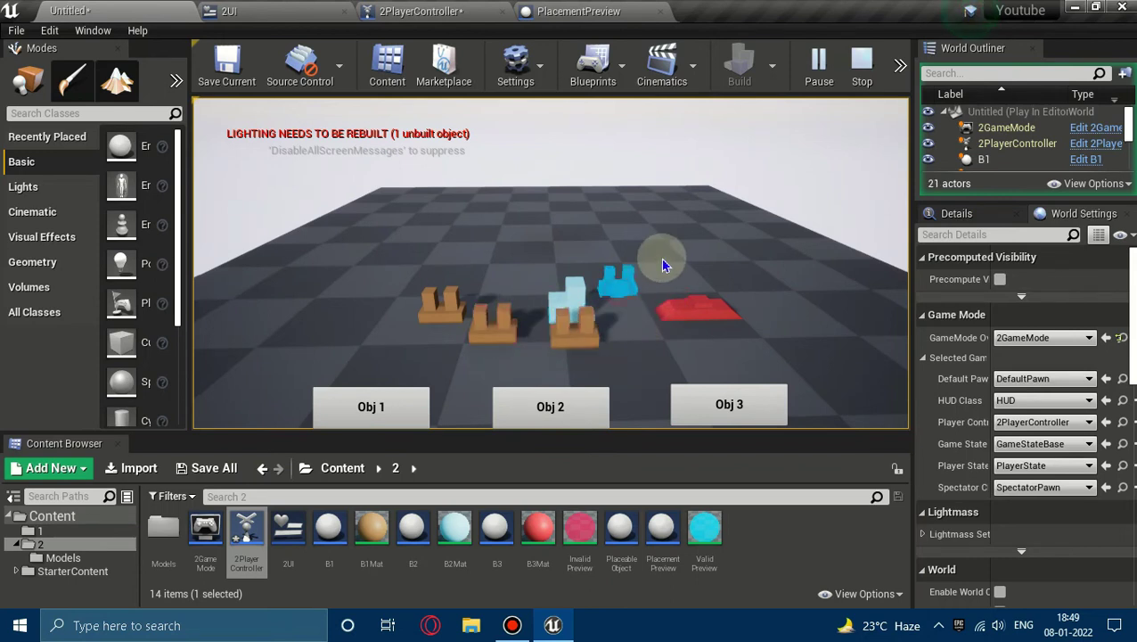
{"action": "left_click", "coordinate": [669, 262]}
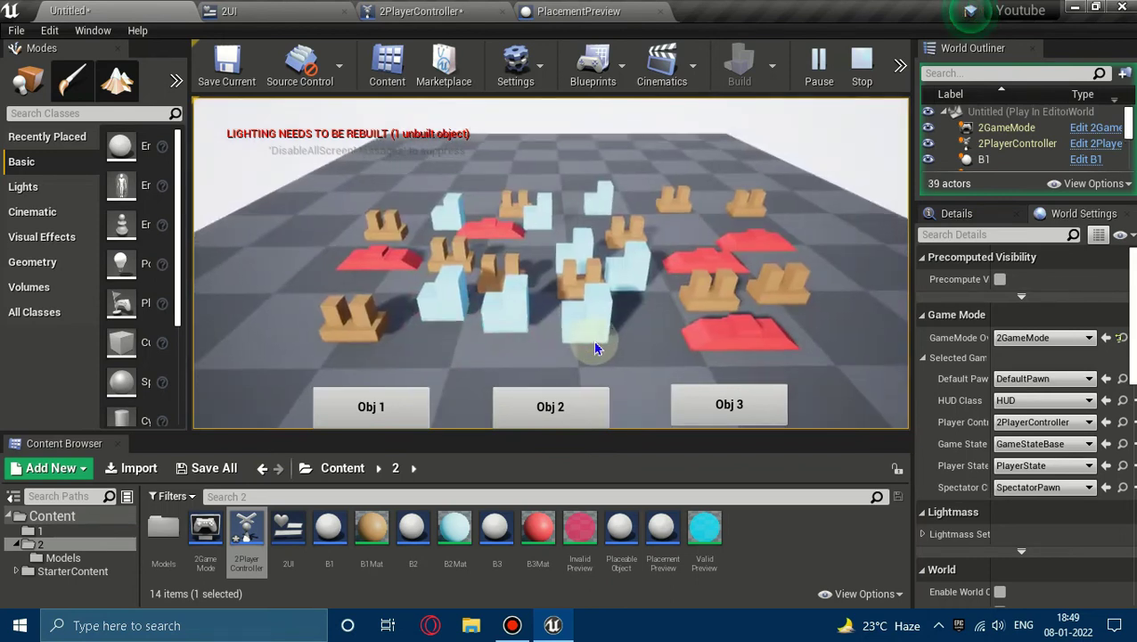
{"action": "key", "text": "Escape"}
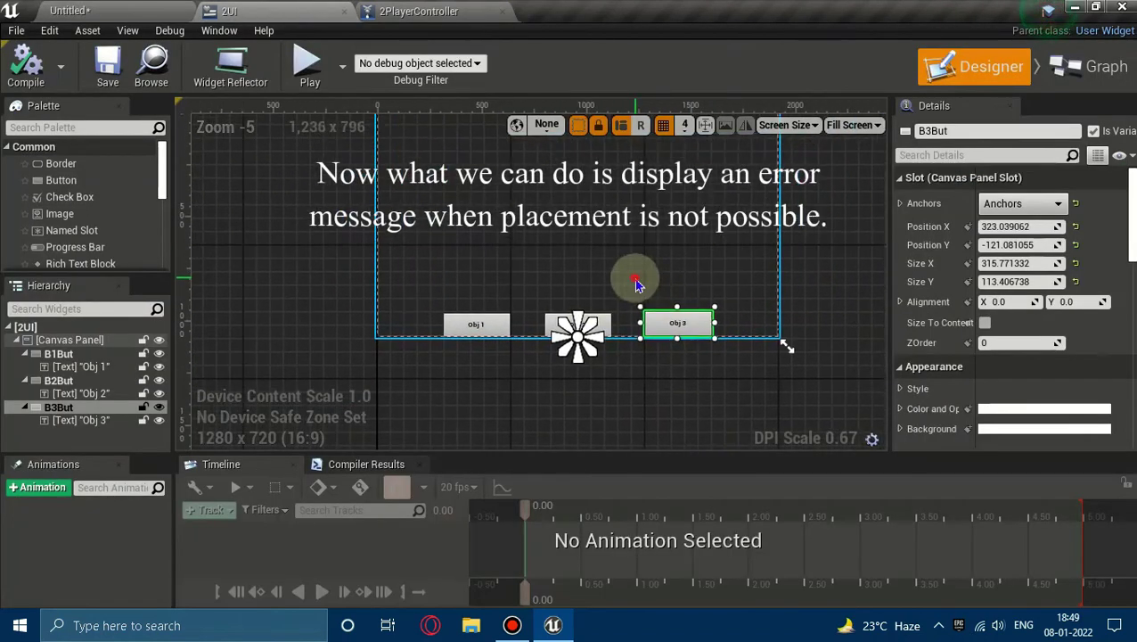
Step: Set the text block's text to "You cannot place an object on another object"
{"action": "left_click", "coordinate": [578, 270]}
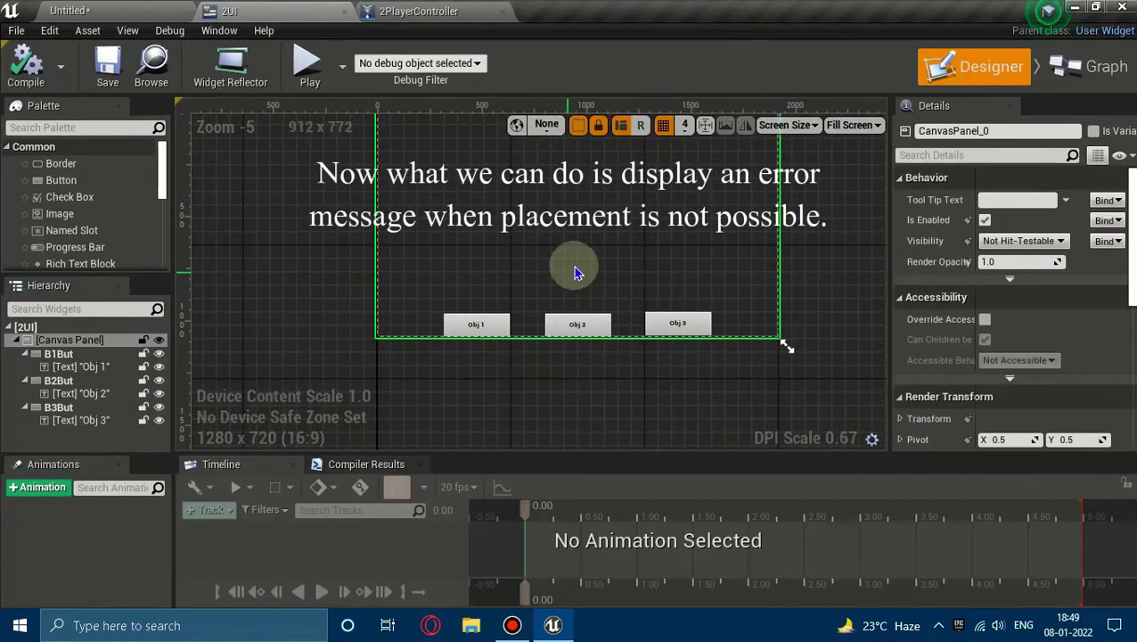
{"action": "scroll", "coordinate": [580, 270], "scroll_direction": "up", "scroll_amount": 2}
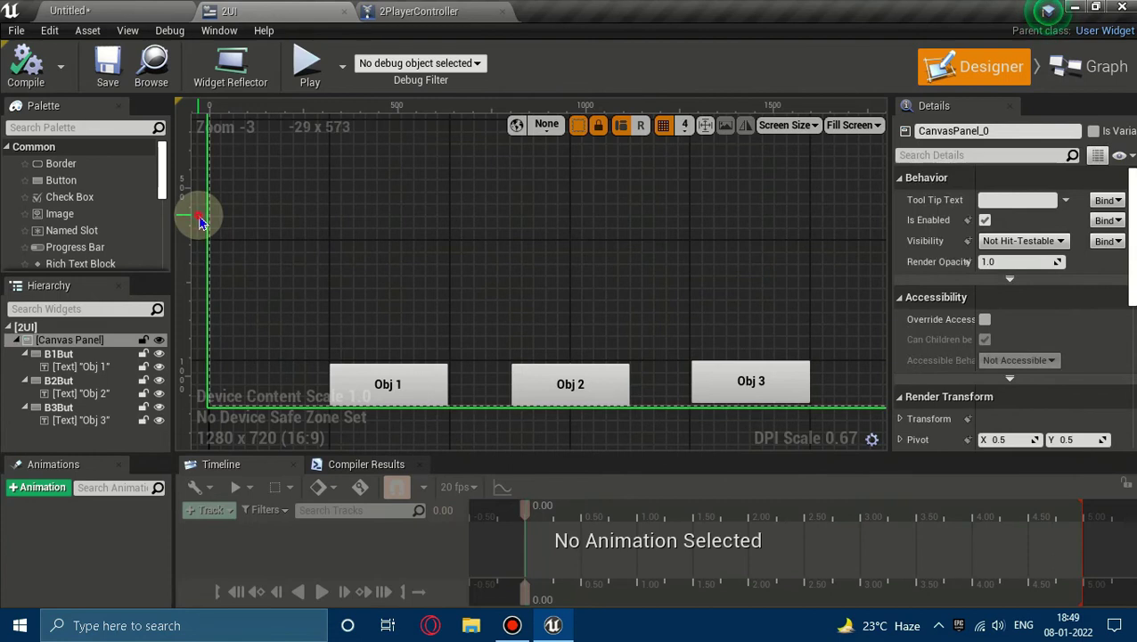
{"action": "left_click", "coordinate": [200, 222]}
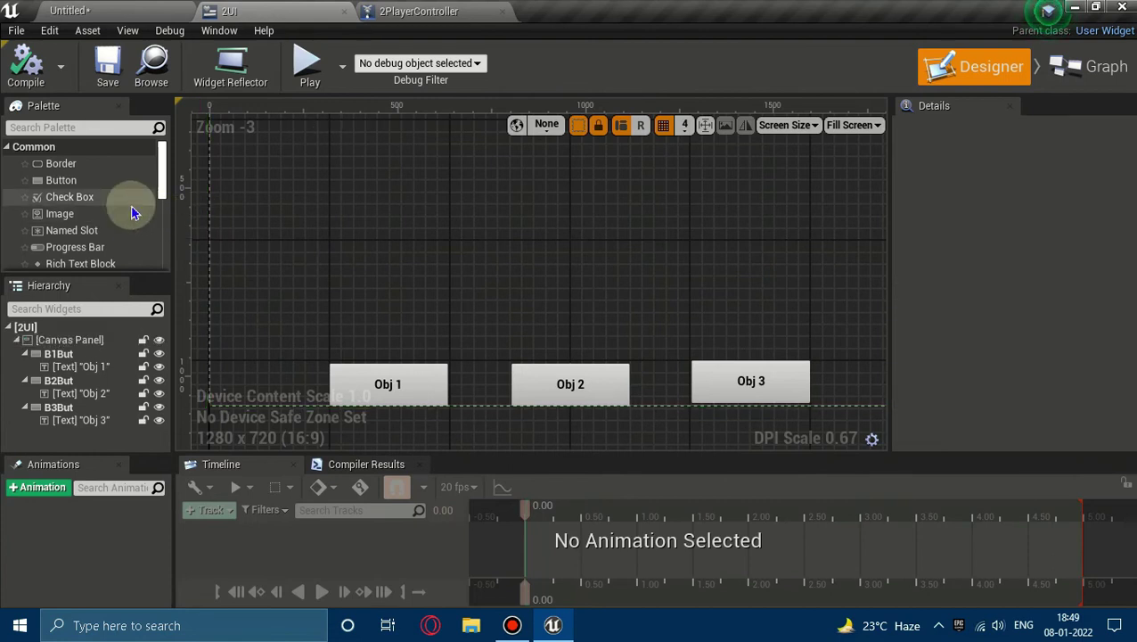
{"action": "scroll", "coordinate": [133, 214], "scroll_direction": "down", "scroll_amount": 3}
{"action": "scroll", "coordinate": [133, 214], "scroll_direction": "up", "scroll_amount": 1}
{"action": "left_click_drag", "start_coordinate": [55, 216], "coordinate": [565, 255]}
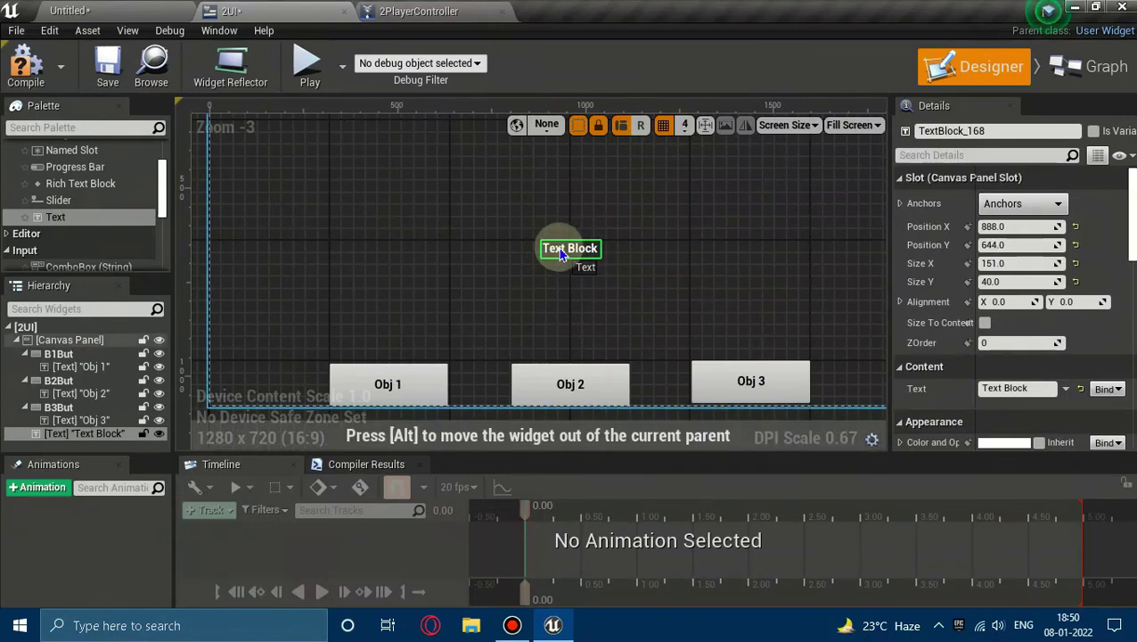
{"action": "left_click", "coordinate": [1016, 387]}
{"action": "type", "text": "You cannot pla"}
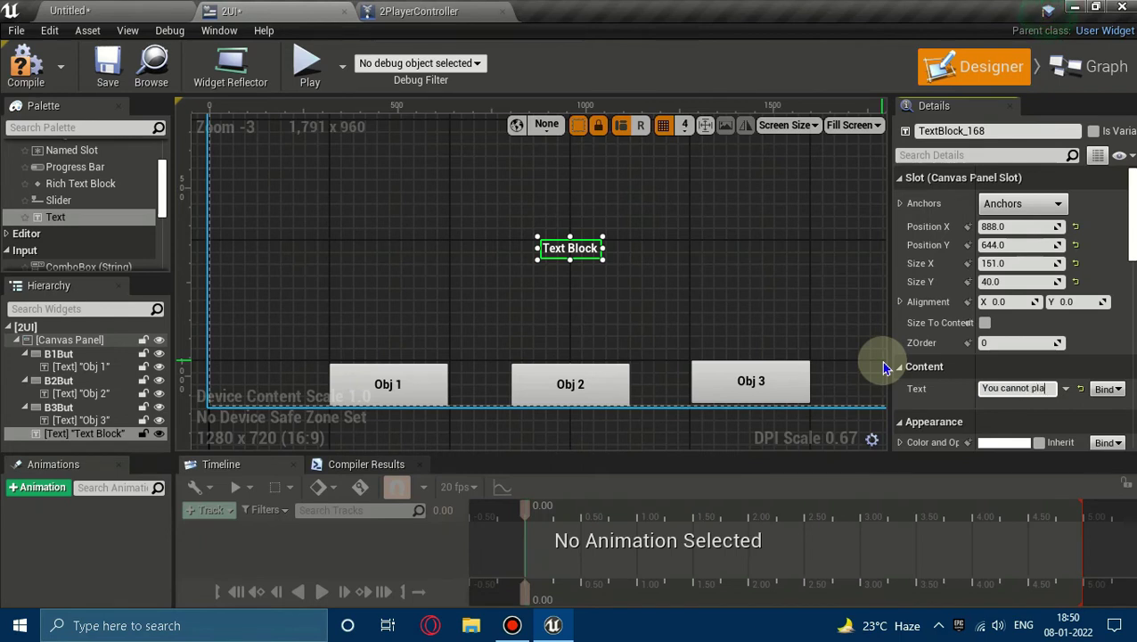
{"action": "type", "text": "ce an"}
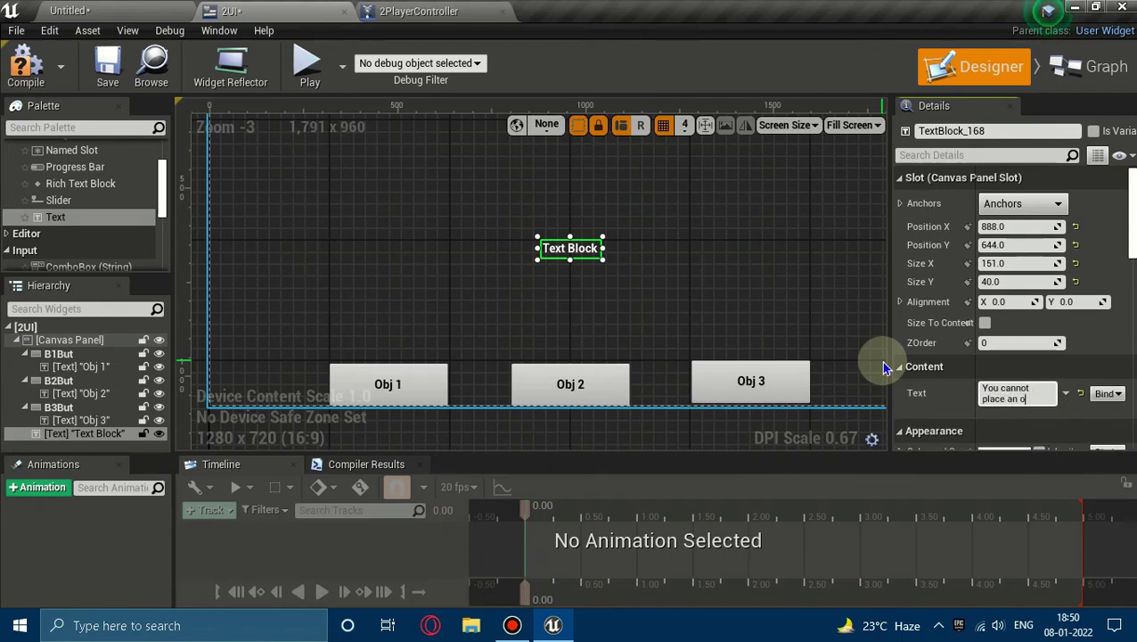
{"action": "type", "text": "obj"}
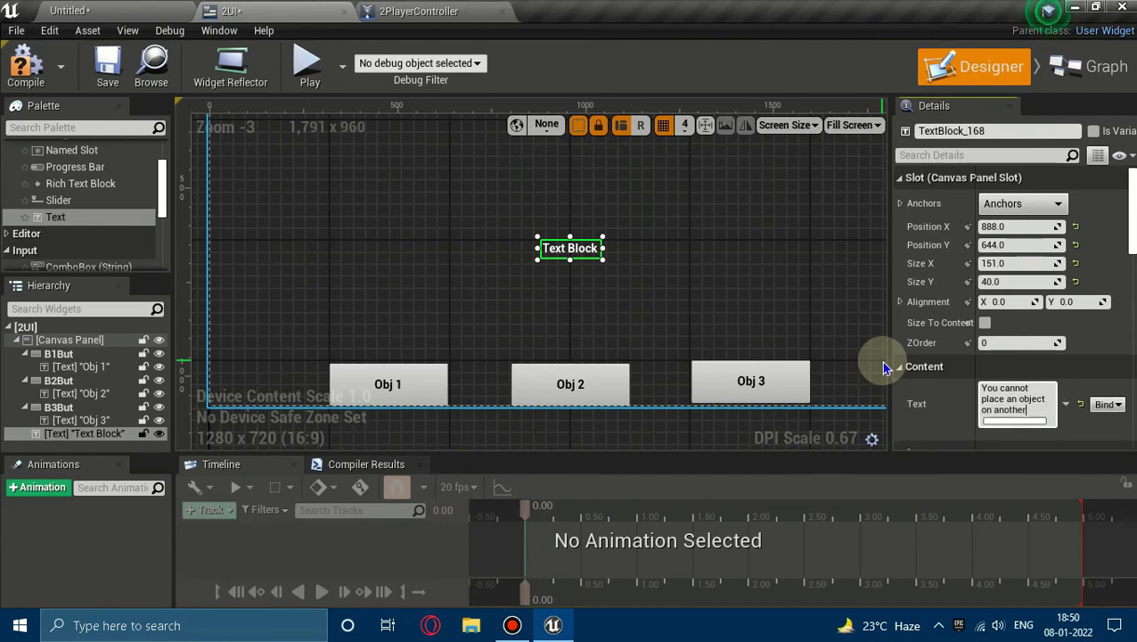
{"action": "type", "text": "ect"}
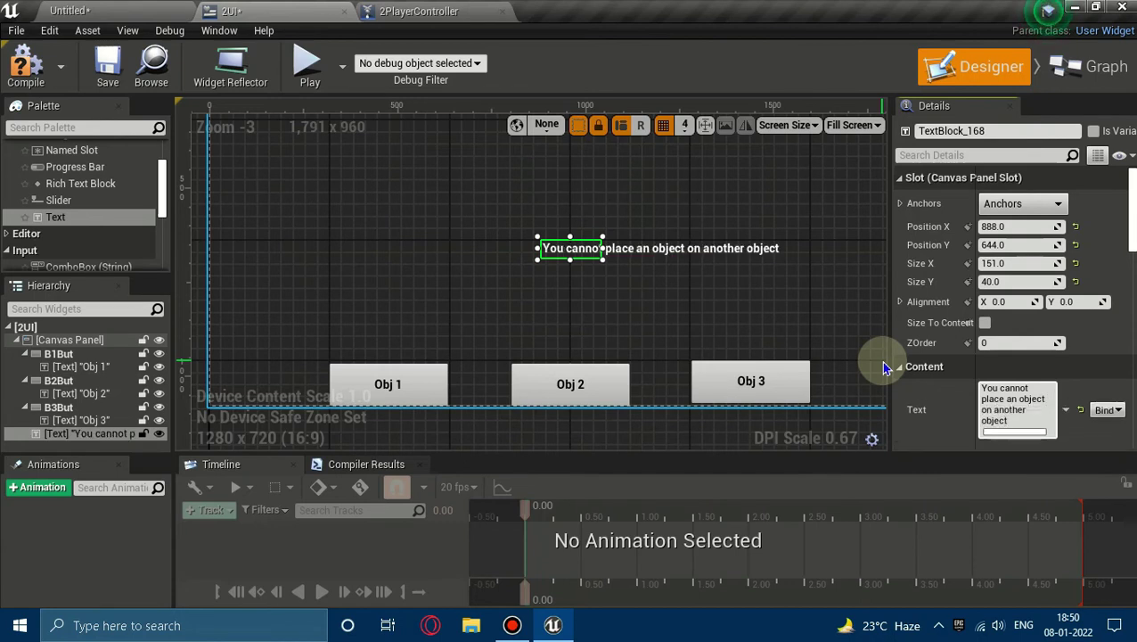
Step: Centre-justify the message, widen it, anchor it to screen centre and place it above the buttons
{"action": "scroll", "coordinate": [1039, 366], "scroll_direction": "down", "scroll_amount": 2}
{"action": "scroll", "coordinate": [1041, 363], "scroll_direction": "down", "scroll_amount": 3}
{"action": "left_click", "coordinate": [1013, 314]}
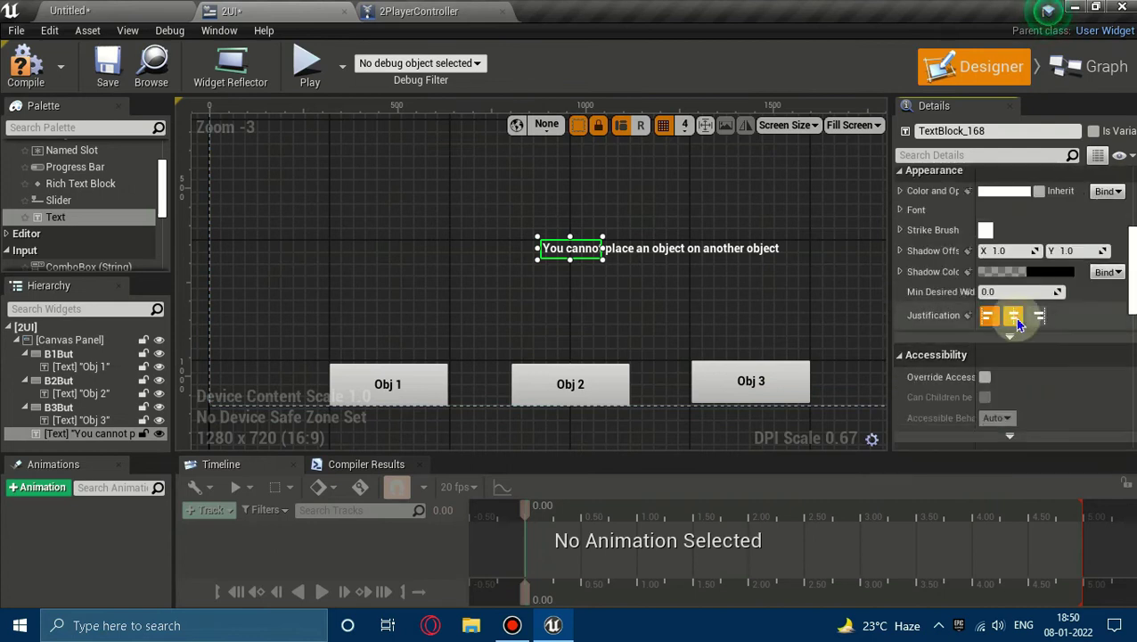
{"action": "left_click_drag", "start_coordinate": [603, 249], "coordinate": [729, 250]}
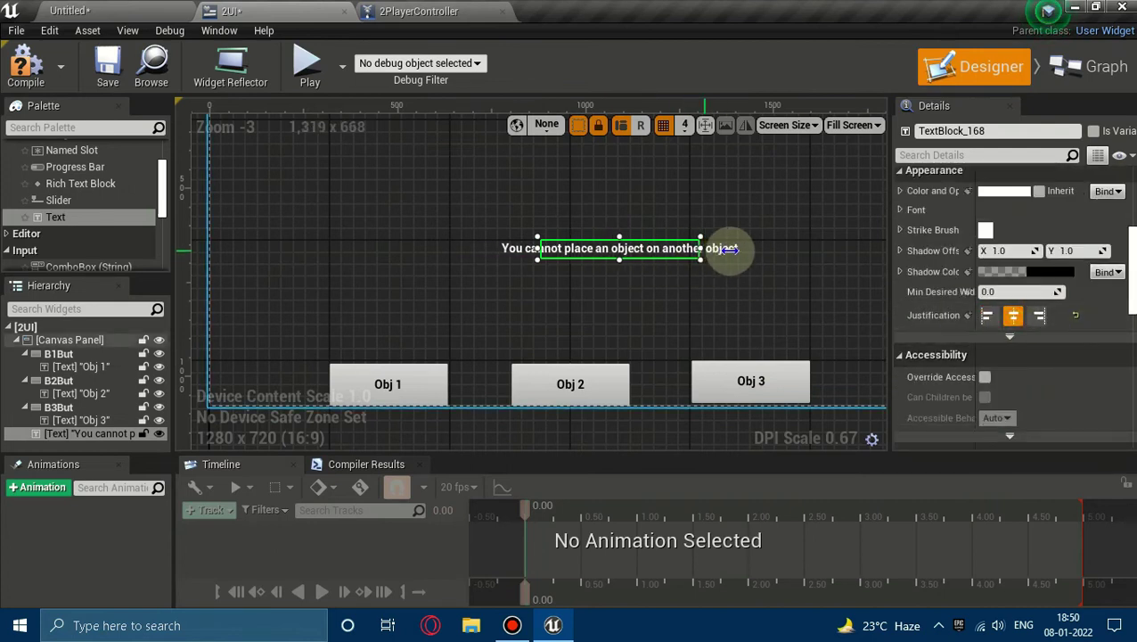
{"action": "scroll", "coordinate": [1040, 182], "scroll_direction": "up", "scroll_amount": 5}
{"action": "left_click", "coordinate": [1010, 206]}
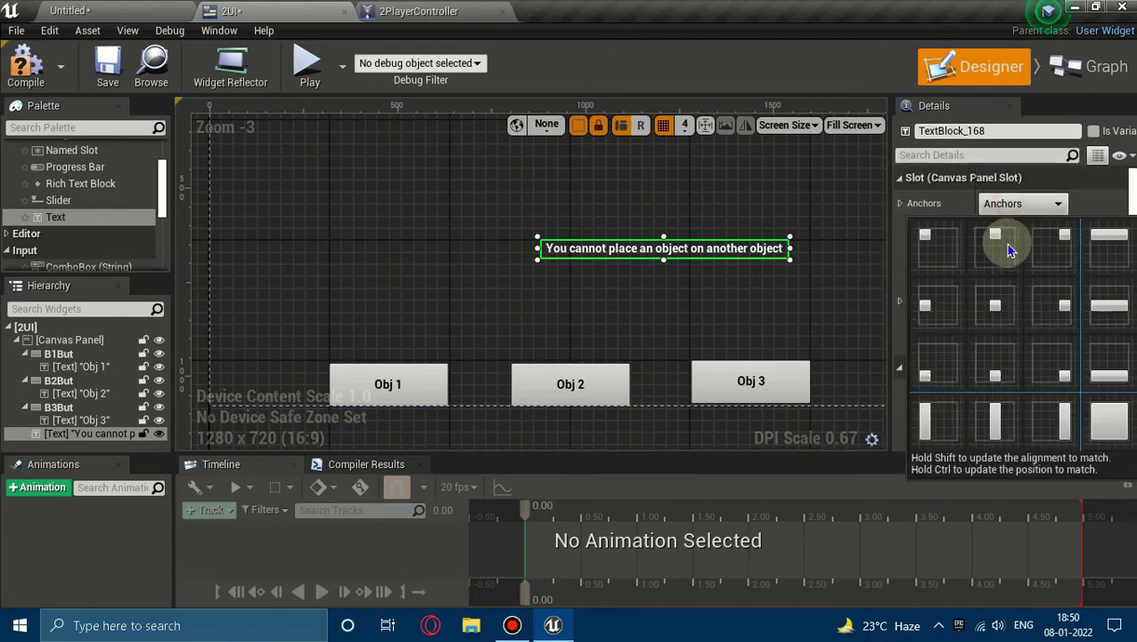
{"action": "left_click", "coordinate": [997, 307]}
{"action": "scroll", "coordinate": [718, 285], "scroll_direction": "down", "scroll_amount": 2}
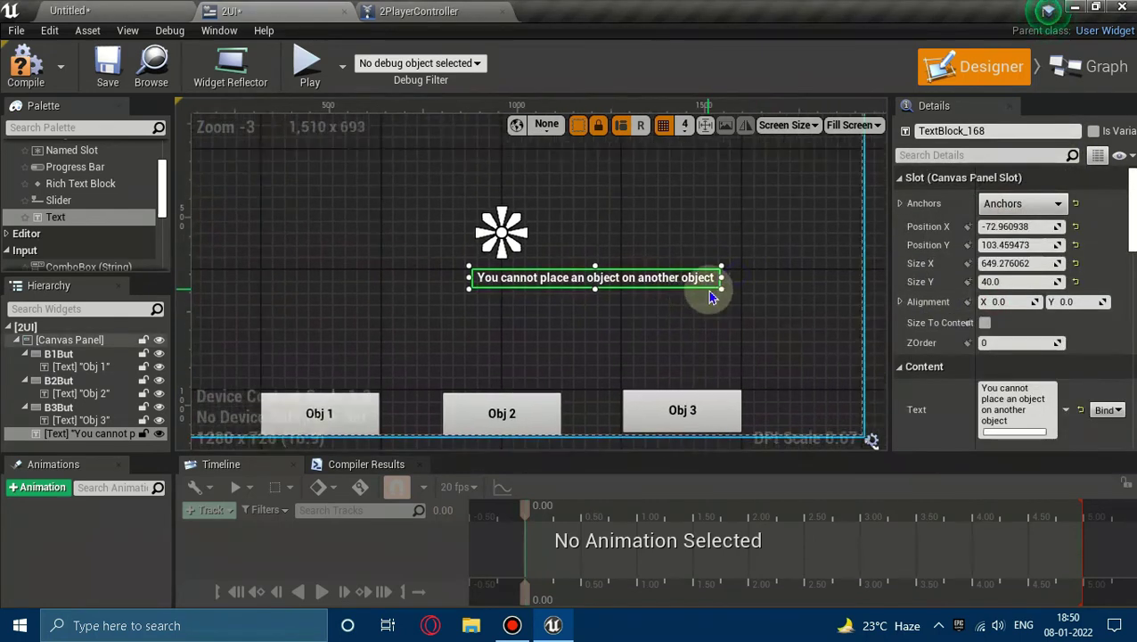
{"action": "mouse_move", "coordinate": [638, 296]}
{"action": "left_mouse_down"}
{"action": "mouse_move", "coordinate": [603, 283]}
{"action": "mouse_move", "coordinate": [586, 297]}
{"action": "left_mouse_up"}
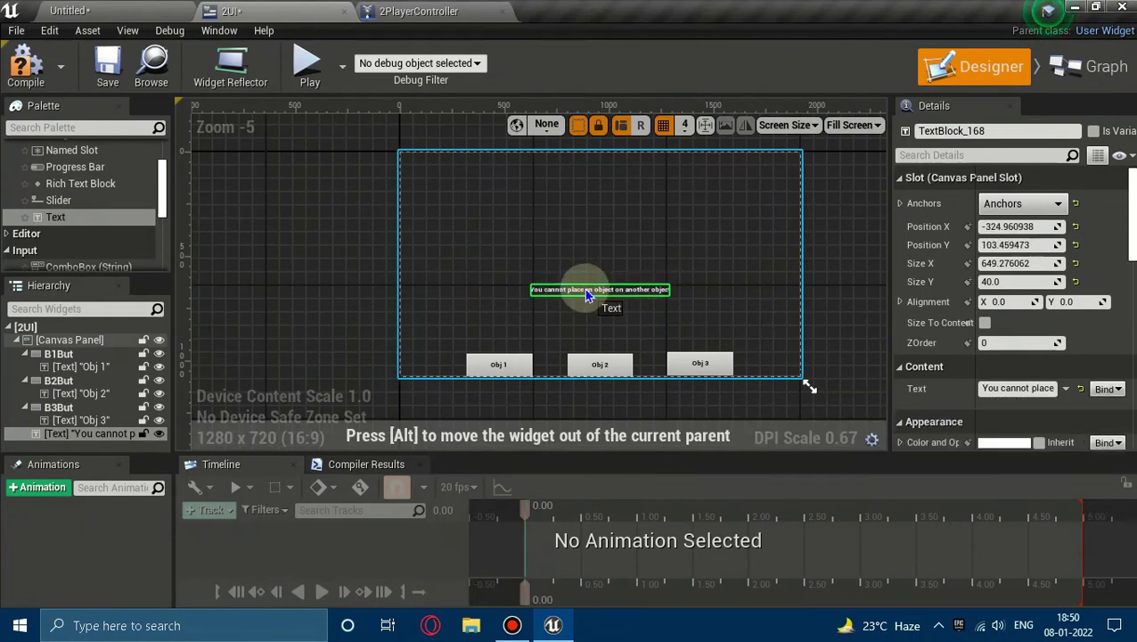
Step: Set the text block's Visibility to Hidden
{"action": "scroll", "coordinate": [998, 183], "scroll_direction": "down", "scroll_amount": 1}
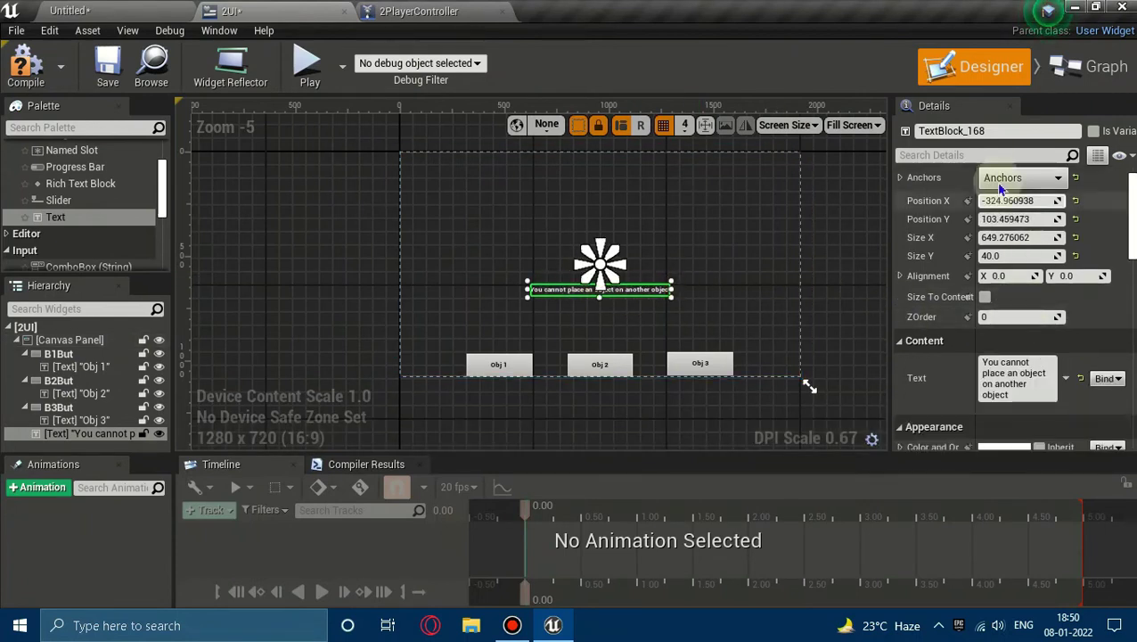
{"action": "left_click", "coordinate": [988, 154]}
{"action": "type", "text": "v"}
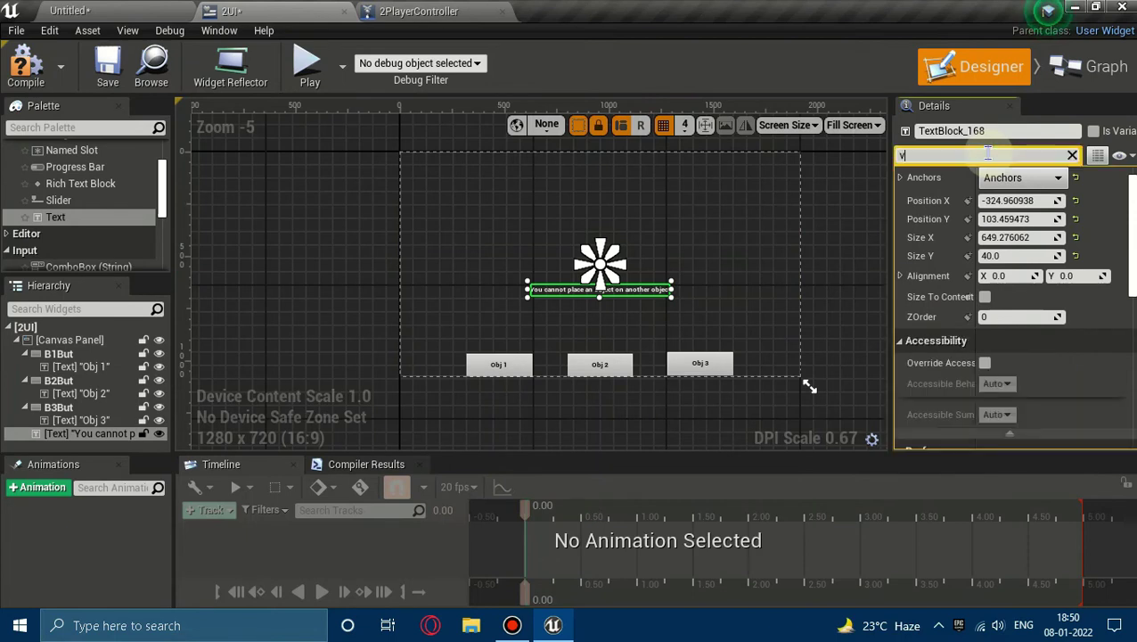
{"action": "type", "text": "isi"}
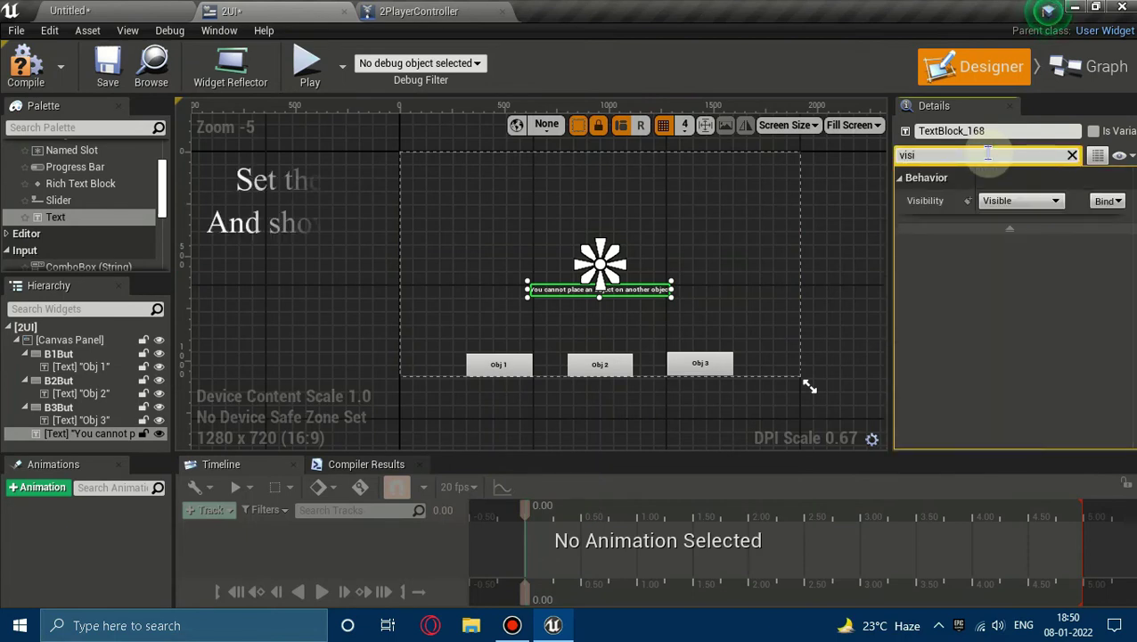
{"action": "left_click", "coordinate": [1020, 204]}
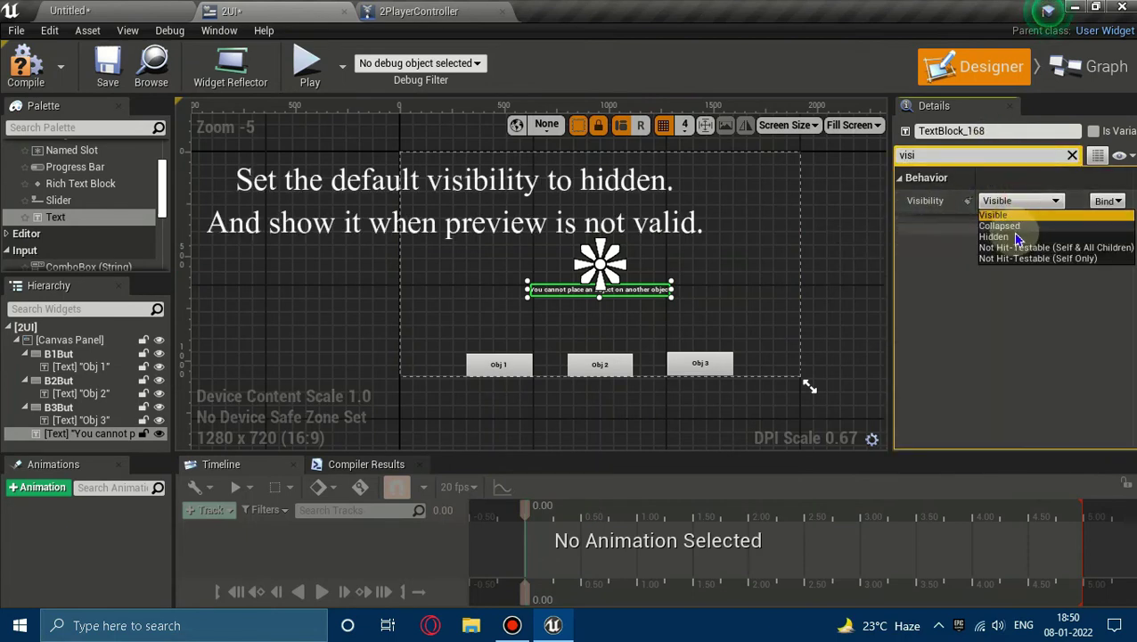
{"action": "left_click", "coordinate": [1003, 239]}
{"action": "left_click", "coordinate": [836, 230]}
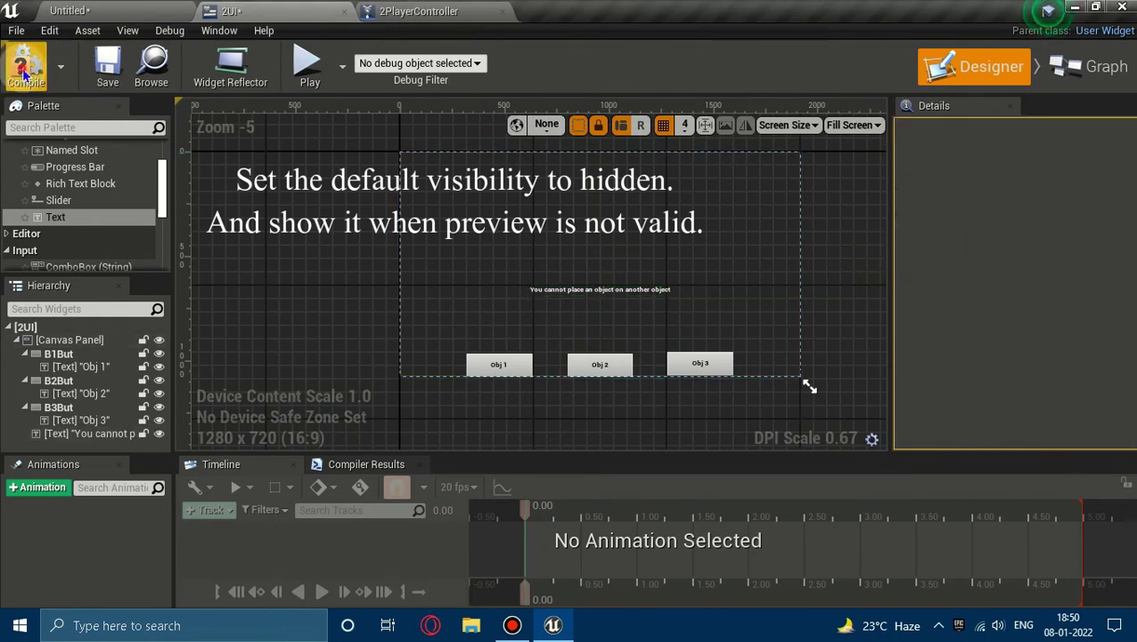
Step: In 2PlayerController's graph, add a new variable named UI Ref
{"action": "left_click", "coordinate": [1048, 84]}
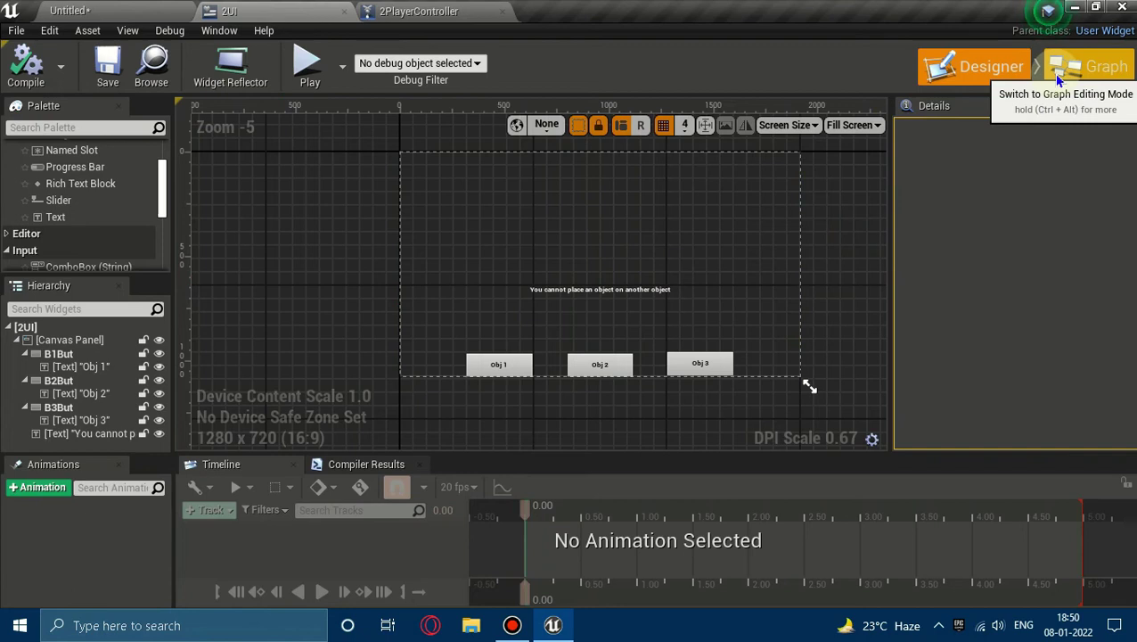
{"action": "left_click", "coordinate": [472, 11]}
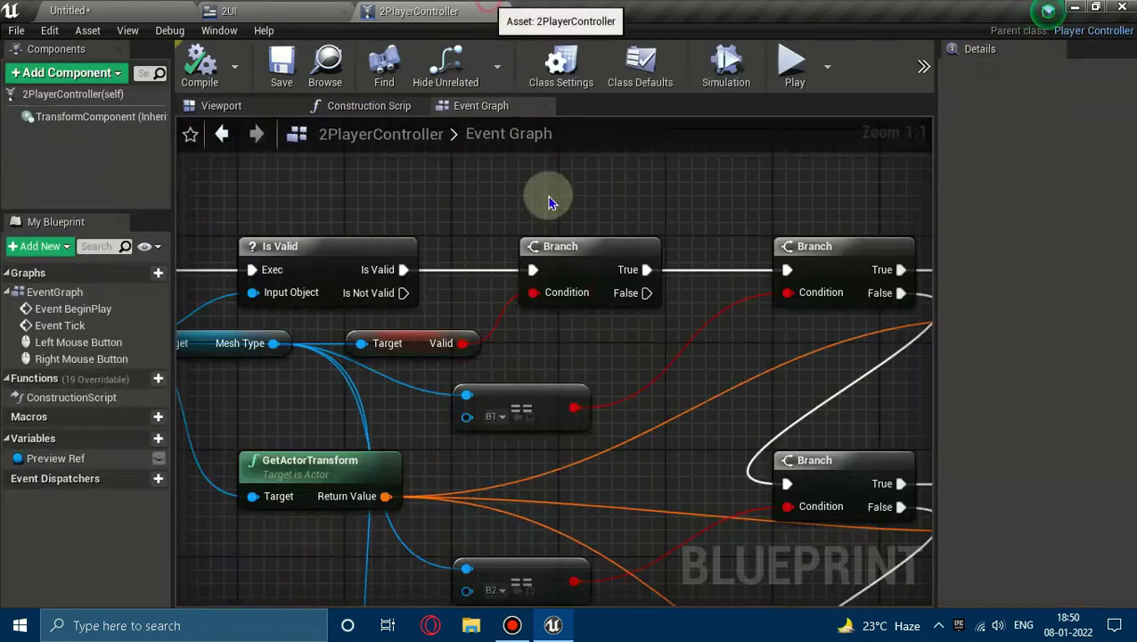
{"action": "scroll", "coordinate": [535, 281], "scroll_direction": "down", "scroll_amount": 5}
{"action": "scroll", "coordinate": [539, 283], "scroll_direction": "up", "scroll_amount": 3}
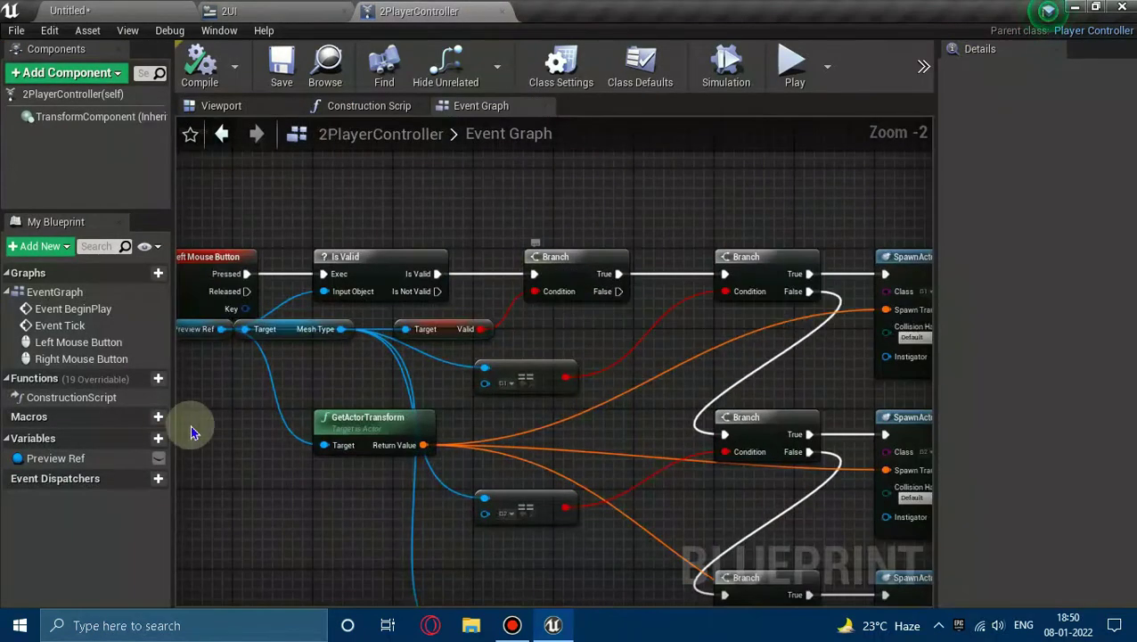
{"action": "left_click", "coordinate": [158, 437]}
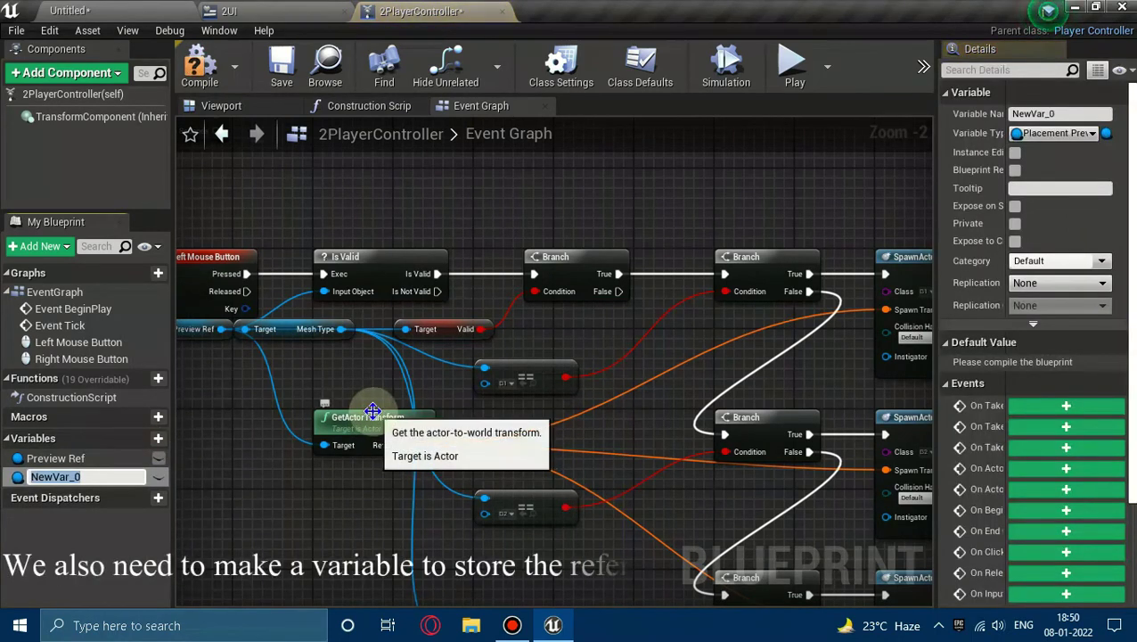
{"action": "type", "text": "UI Ref"}
{"action": "key", "text": "Return"}
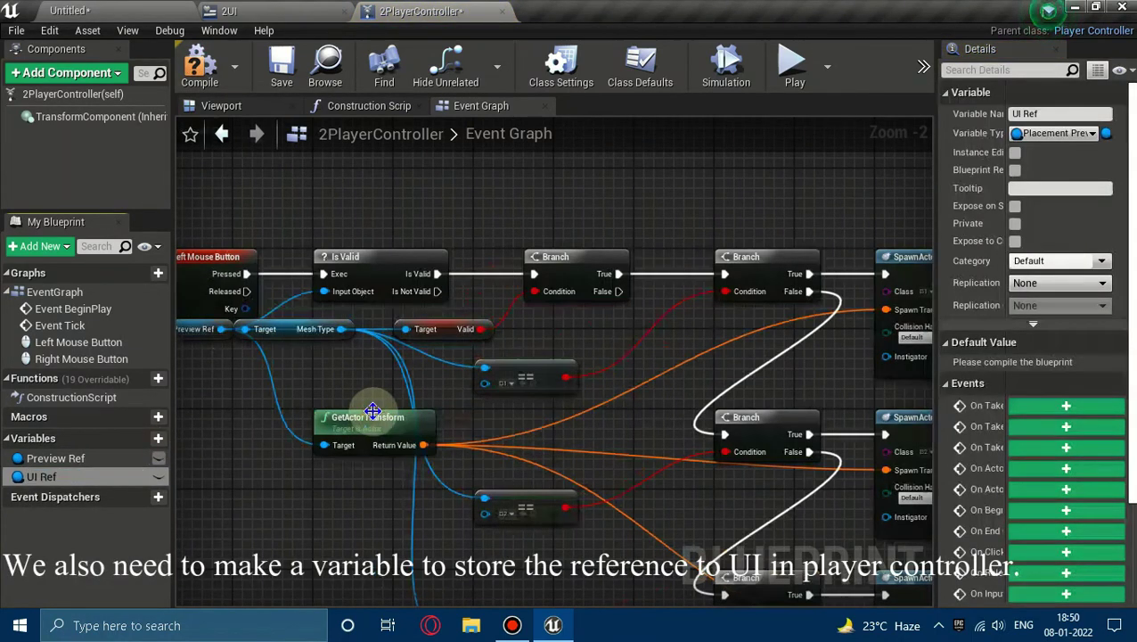
Step: Change UI Ref's type to a 2UI Object Reference
{"action": "left_click", "coordinate": [1056, 133]}
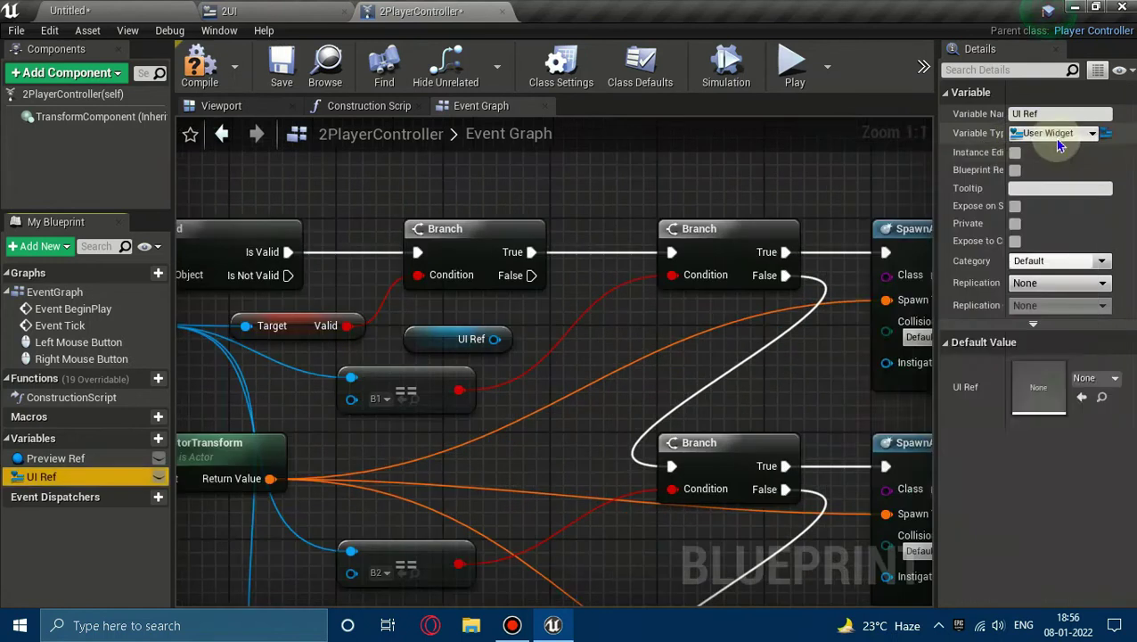
{"action": "left_click", "coordinate": [1058, 137]}
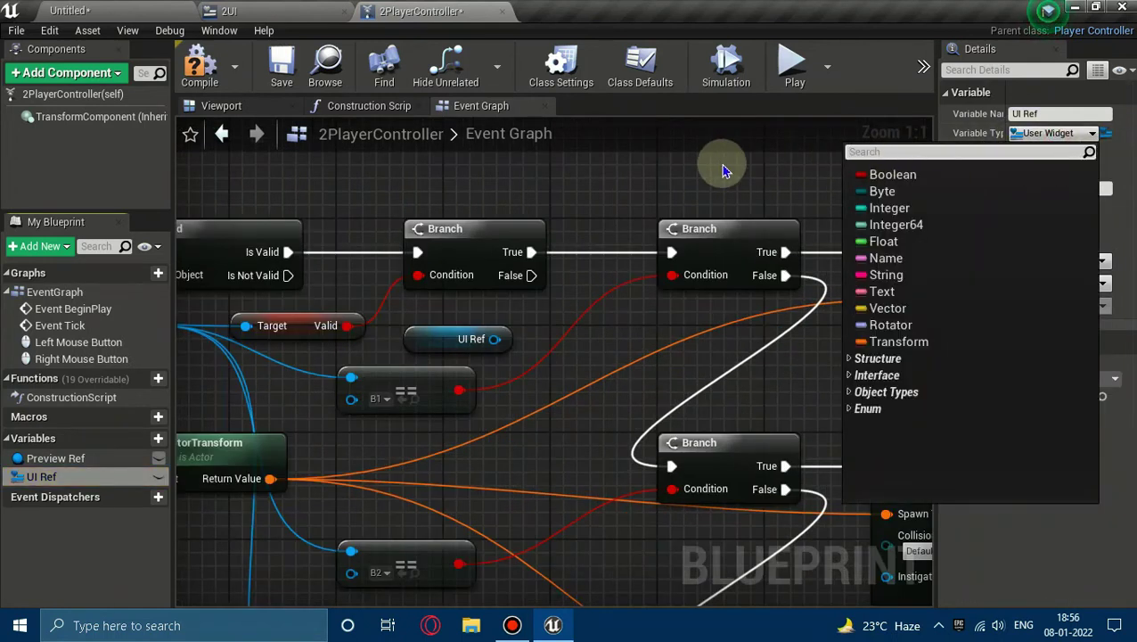
{"action": "type", "text": "2UI"}
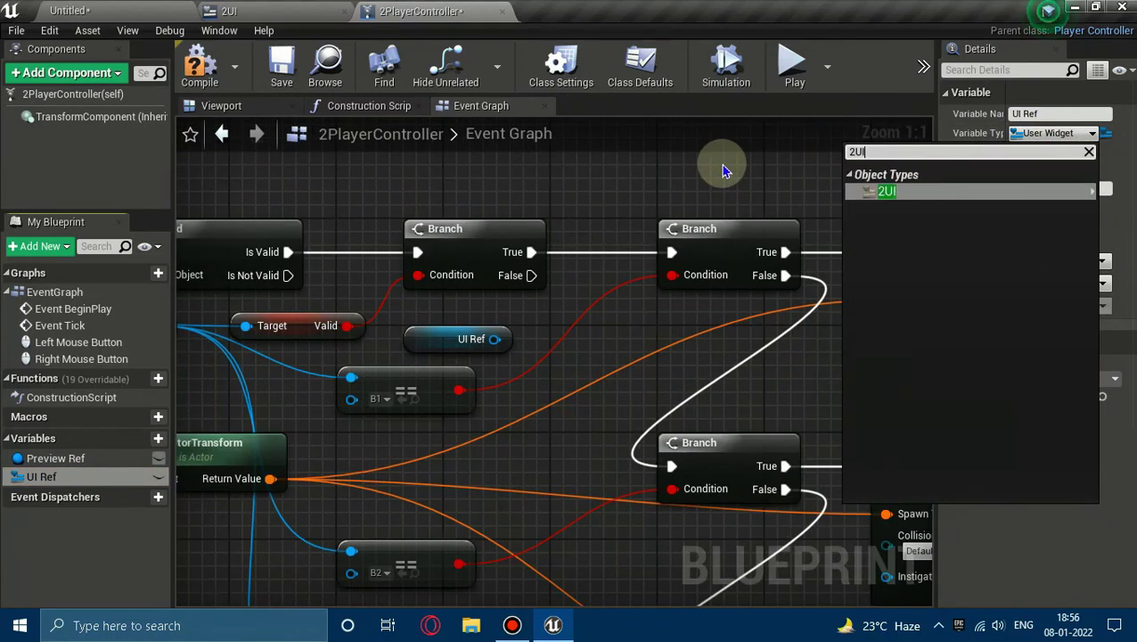
{"action": "mouse_move", "coordinate": [891, 192]}
{"action": "left_click", "coordinate": [828, 193]}
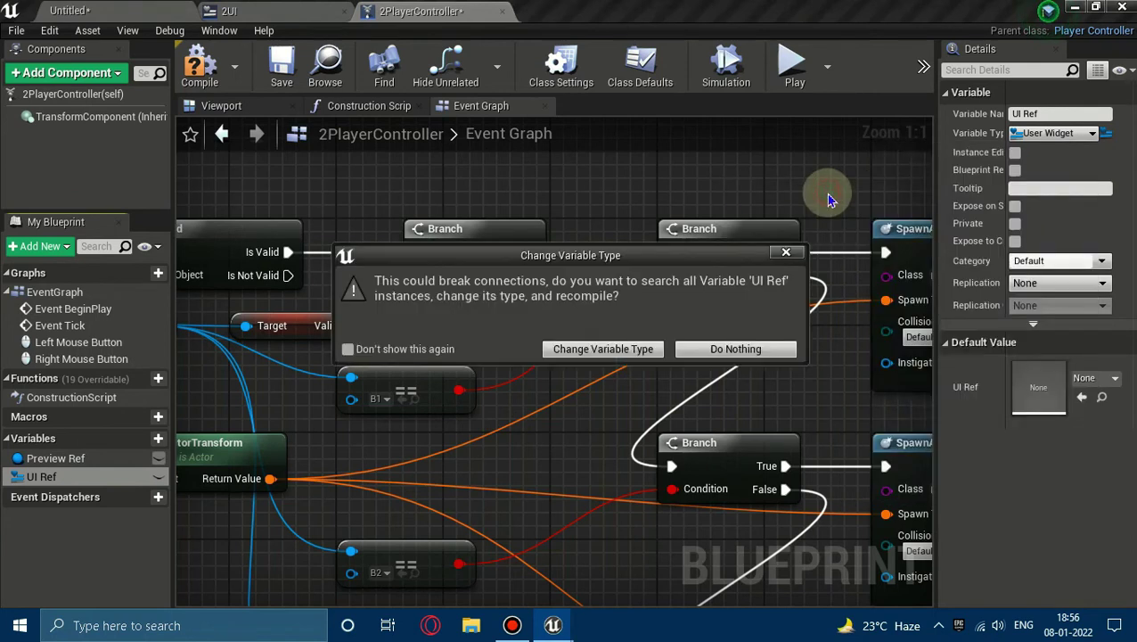
{"action": "left_click", "coordinate": [627, 349]}
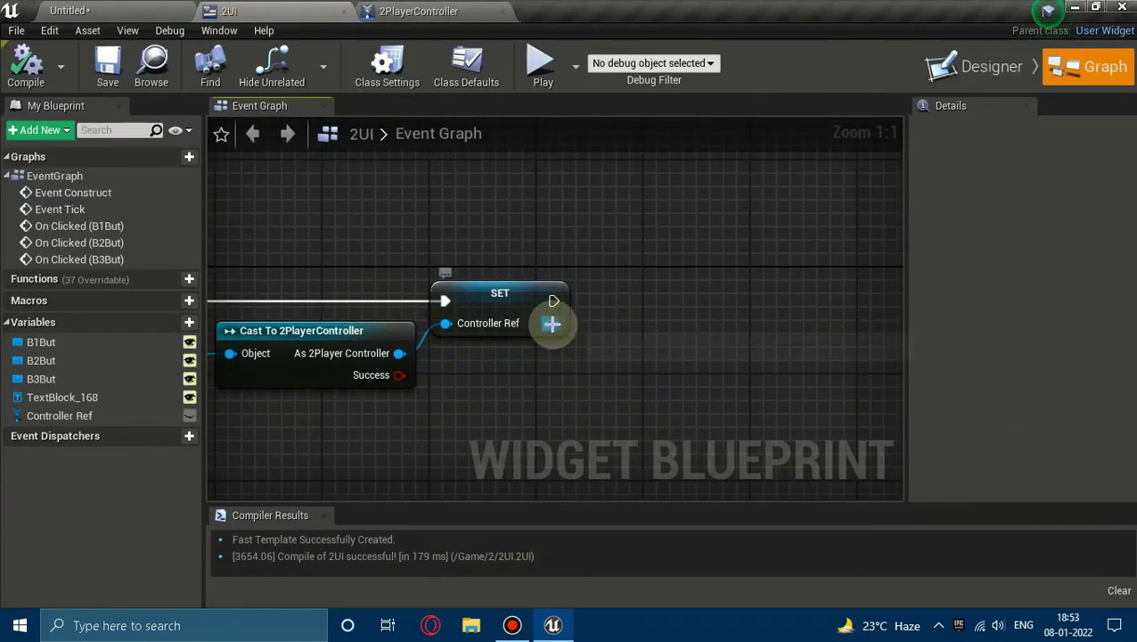
Step: Add a Set UI Ref node from the Controller Ref
{"action": "left_click_drag", "start_coordinate": [553, 324], "coordinate": [599, 327]}
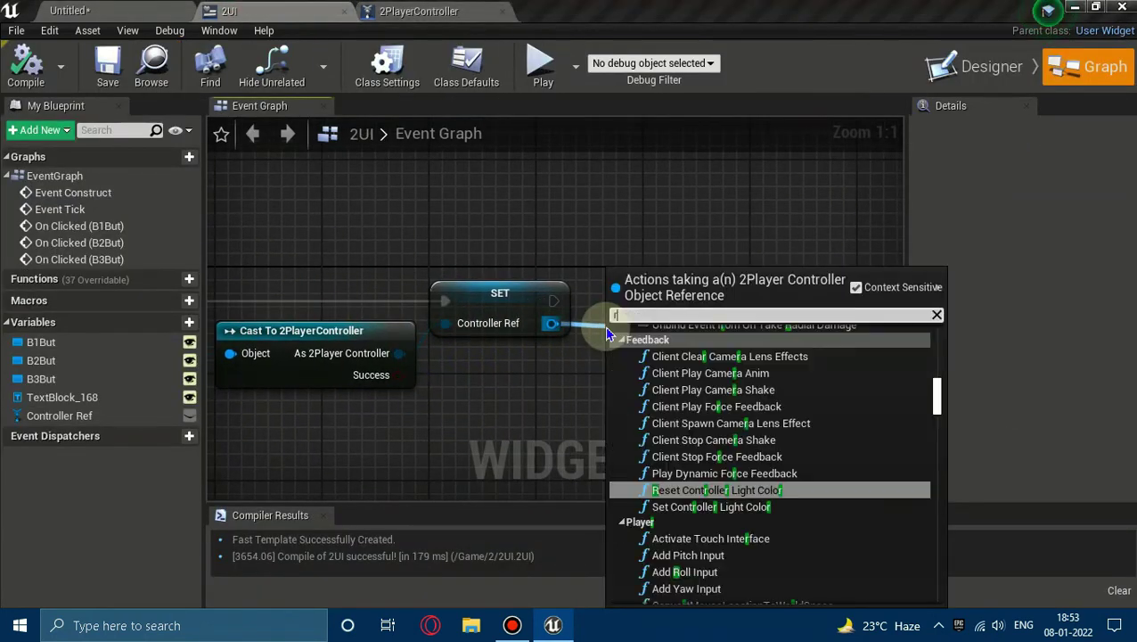
{"action": "type", "text": "ser UI"}
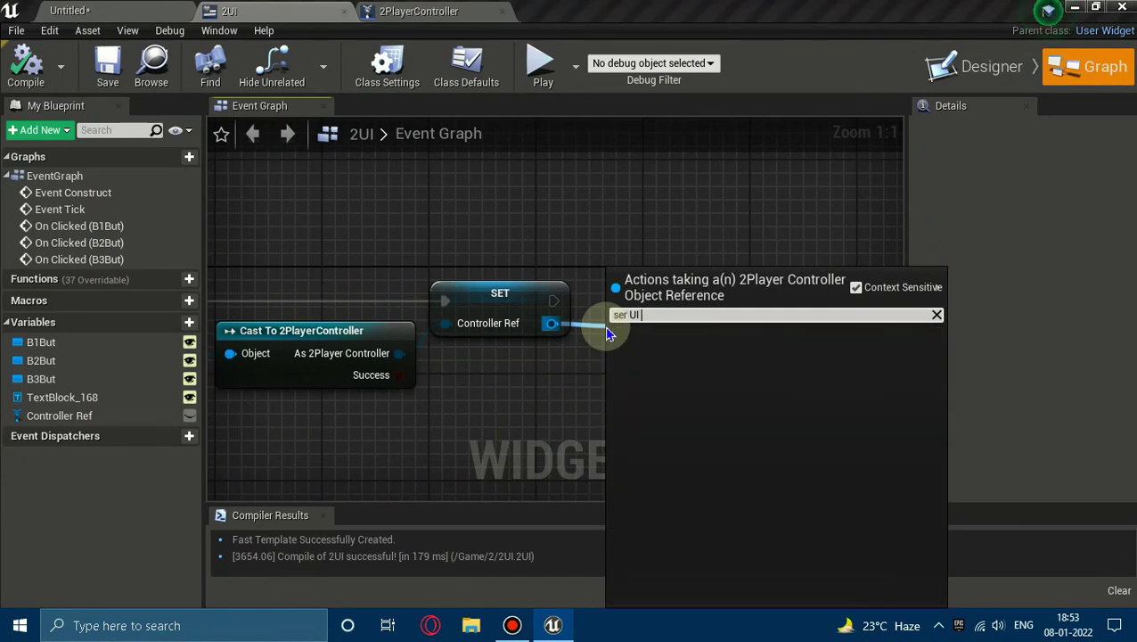
{"action": "key", "text": "BackSpace"}
{"action": "key", "text": "BackSpace"}
{"action": "key", "text": "BackSpace"}
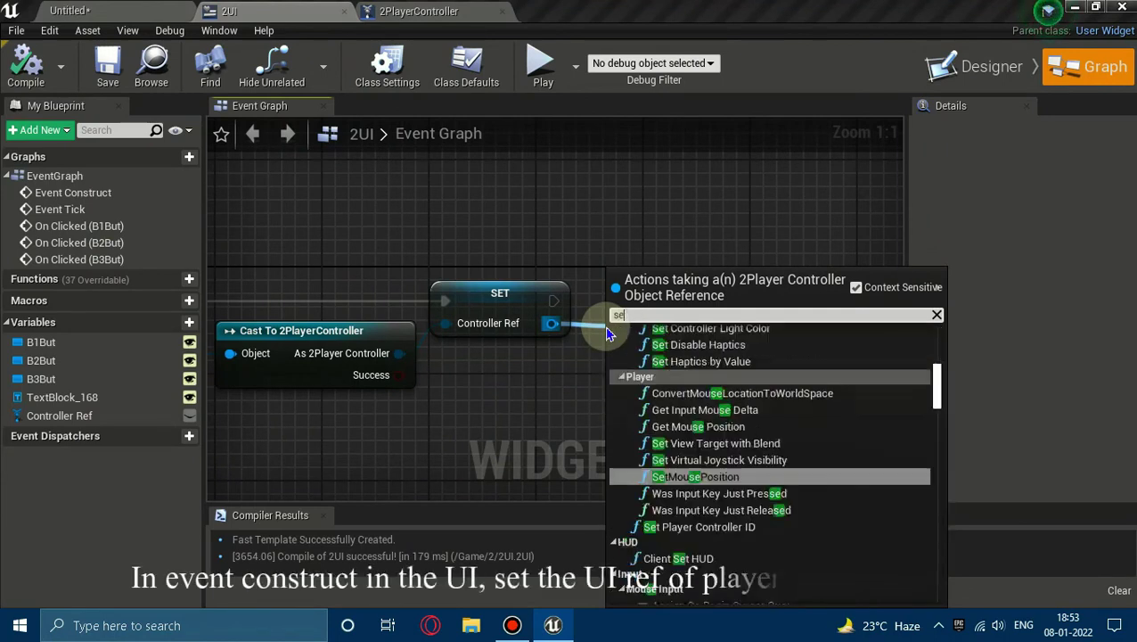
{"action": "type", "text": "t I"}
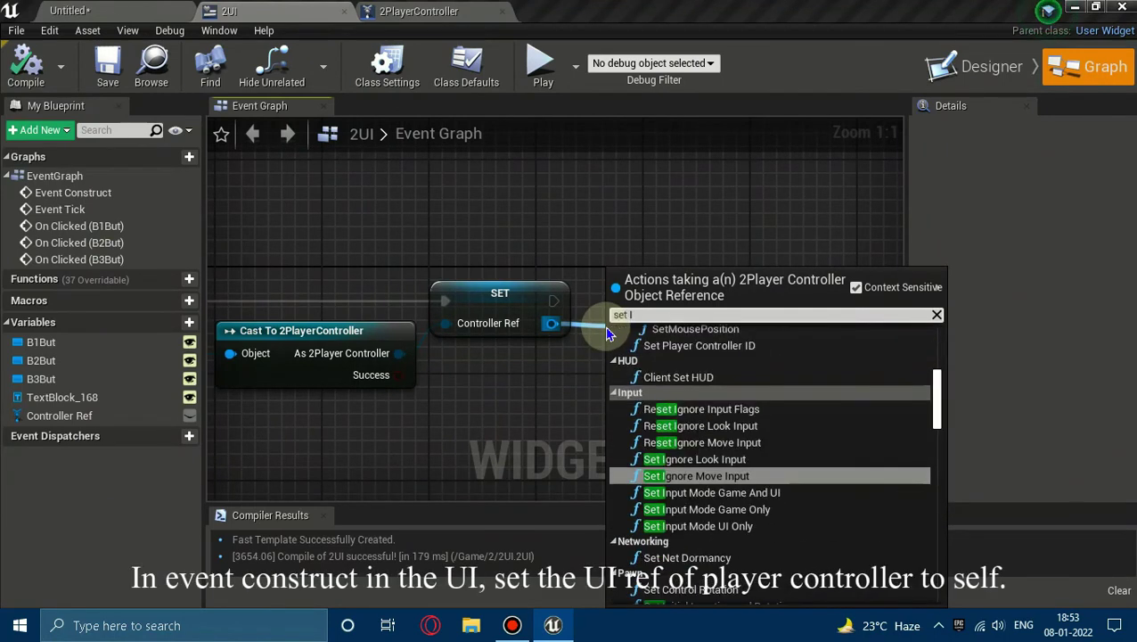
{"action": "key", "text": "BackSpace"}
{"action": "type", "text": "UI Ref"}
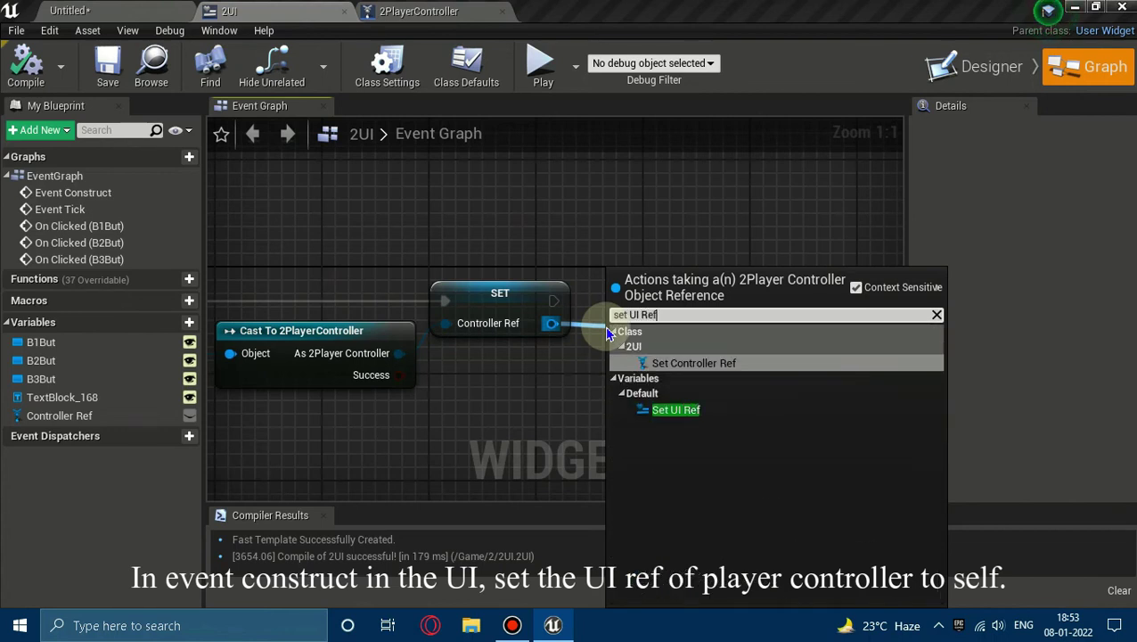
{"action": "left_click", "coordinate": [691, 410]}
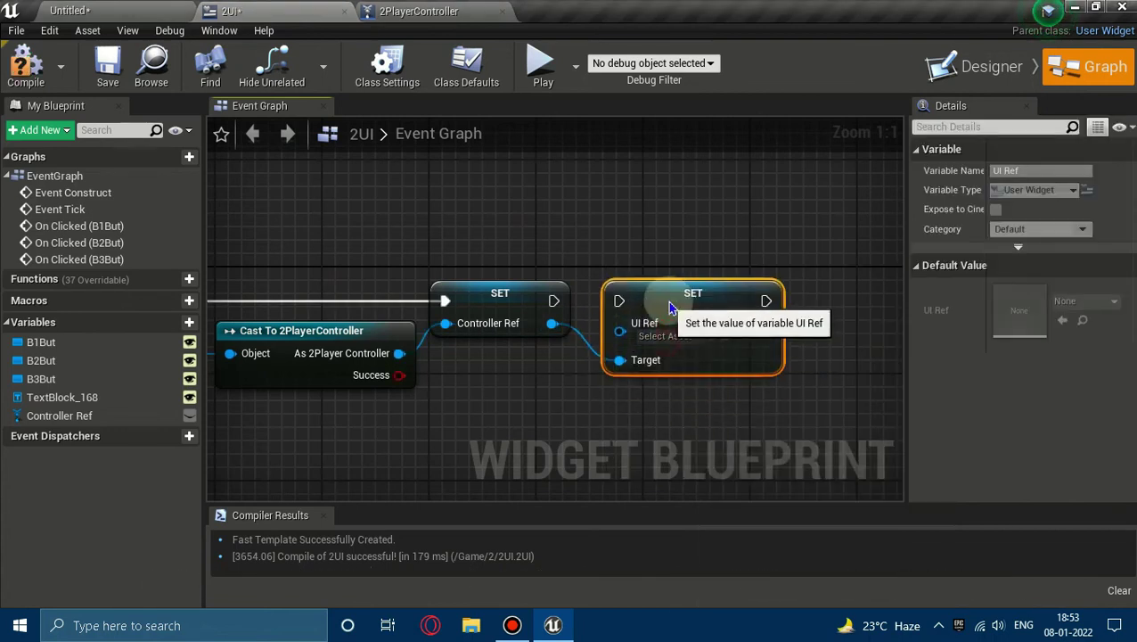
Step: Chain the first SET into Set UI Ref, plug in a Self node, and compile 2UI
{"action": "mouse_move", "coordinate": [553, 301]}
{"action": "left_mouse_down"}
{"action": "mouse_move", "coordinate": [660, 301]}
{"action": "mouse_move", "coordinate": [483, 389]}
{"action": "mouse_move", "coordinate": [467, 352]}
{"action": "left_mouse_up"}
{"action": "left_click", "coordinate": [541, 297]}
{"action": "type", "text": "self"}
{"action": "key", "text": "Return"}
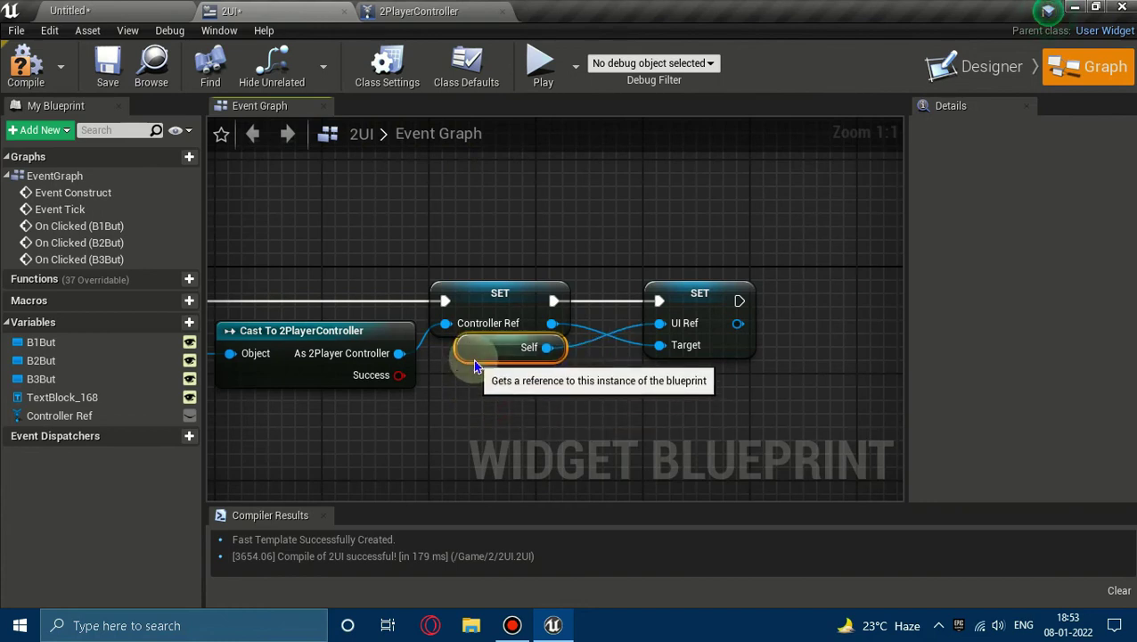
{"action": "left_click", "coordinate": [25, 64]}
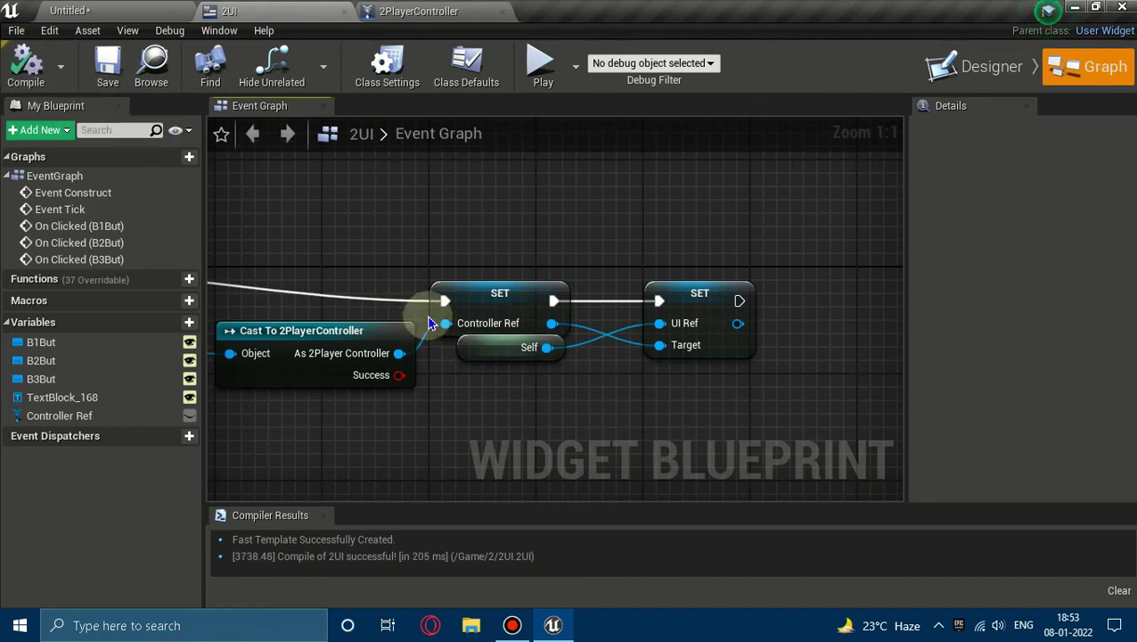
{"action": "scroll", "coordinate": [444, 301], "scroll_direction": "down", "scroll_amount": 7}
{"action": "right_click_drag", "start_coordinate": [476, 375], "coordinate": [528, 249]}
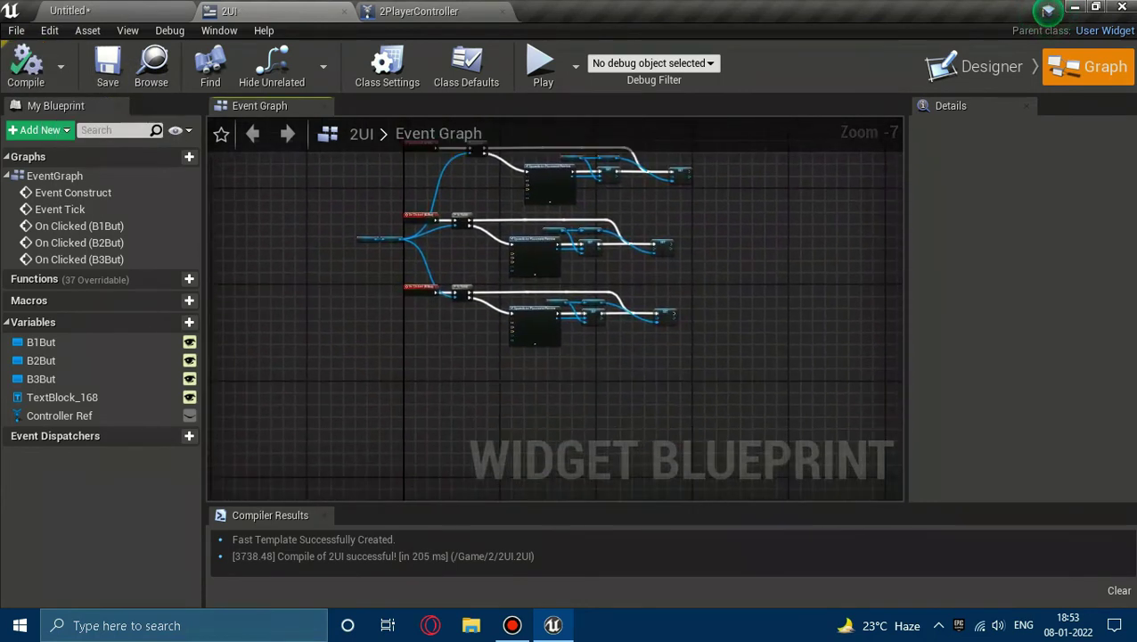
Step: Pan the 2UI graph past the On Clicked (B2But) chain to find empty space
{"action": "scroll", "coordinate": [399, 297], "scroll_direction": "up", "scroll_amount": 4}
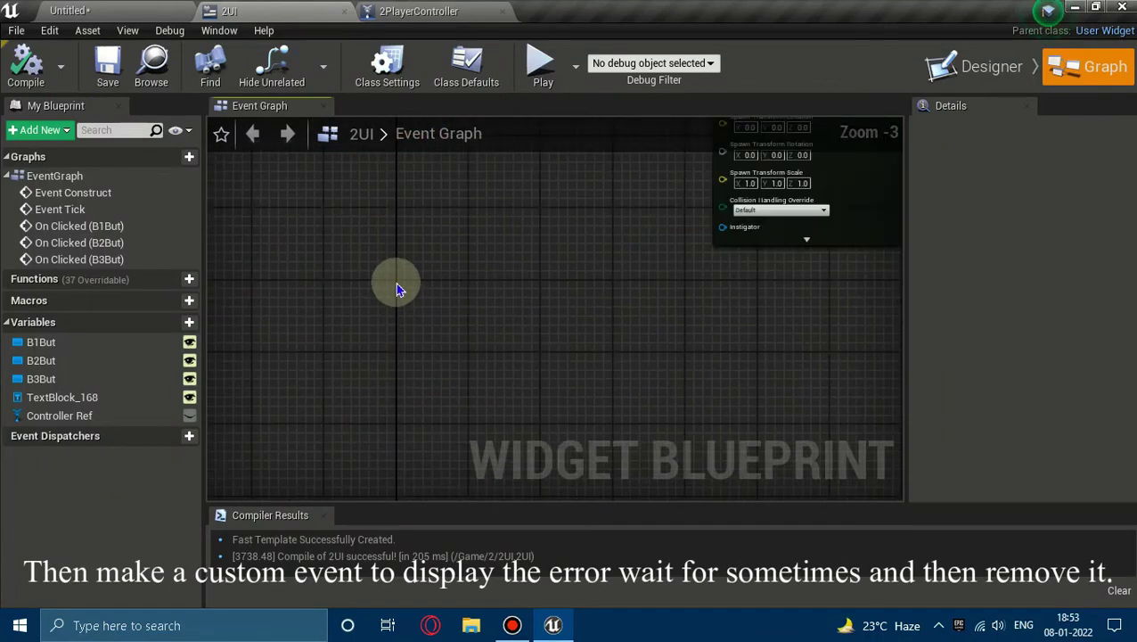
{"action": "right_click", "coordinate": [398, 289]}
{"action": "type", "text": "custo"}
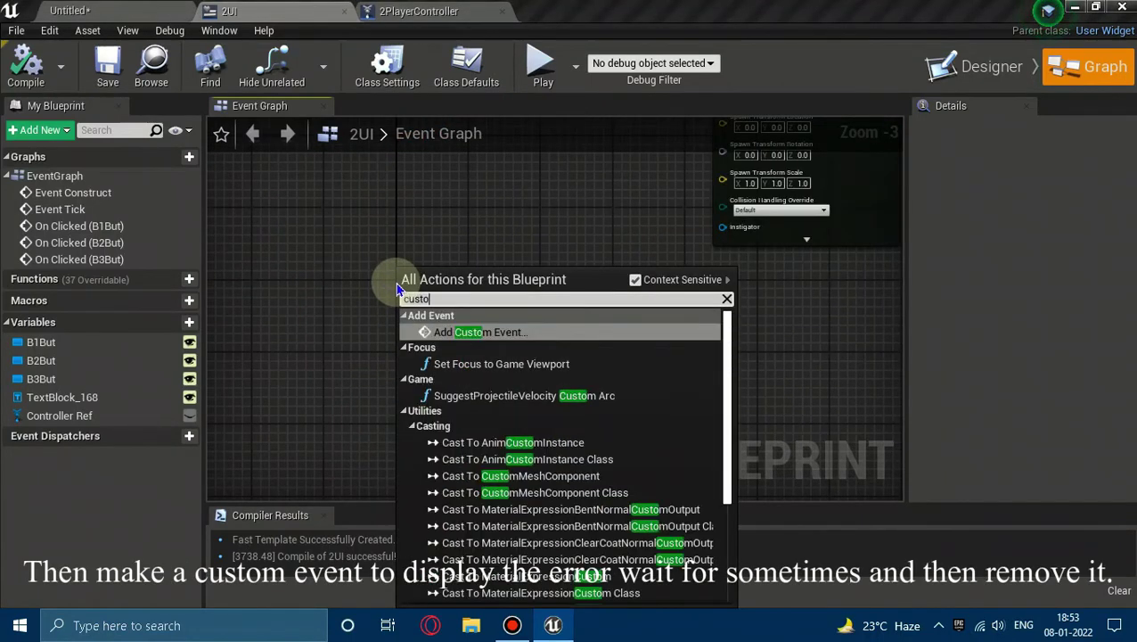
{"action": "type", "text": "m"}
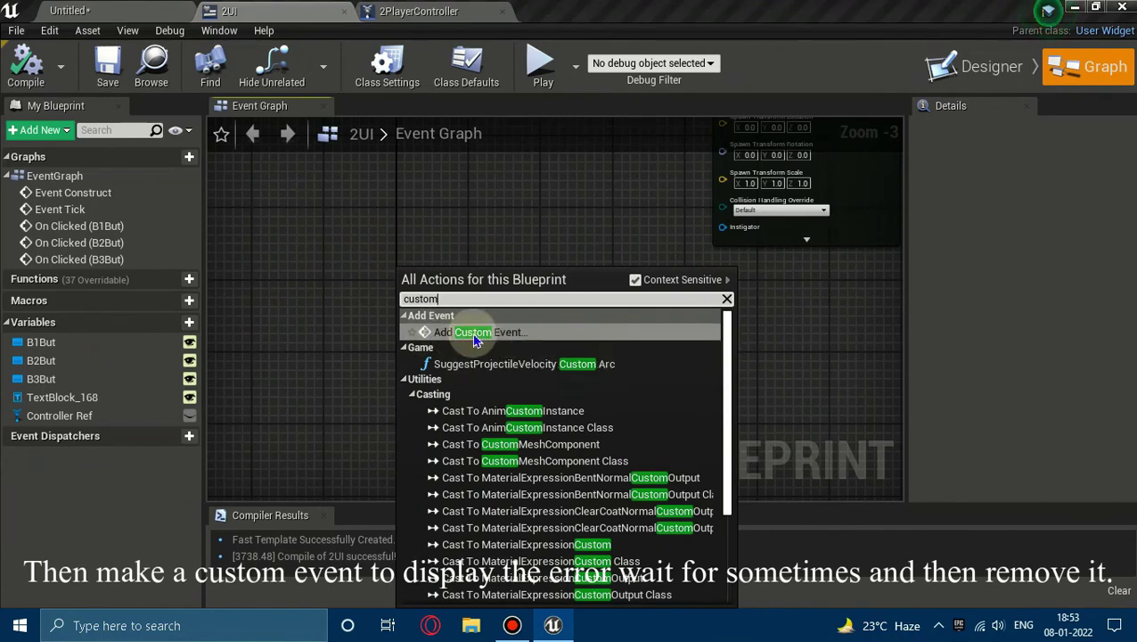
{"action": "key", "text": "Escape"}
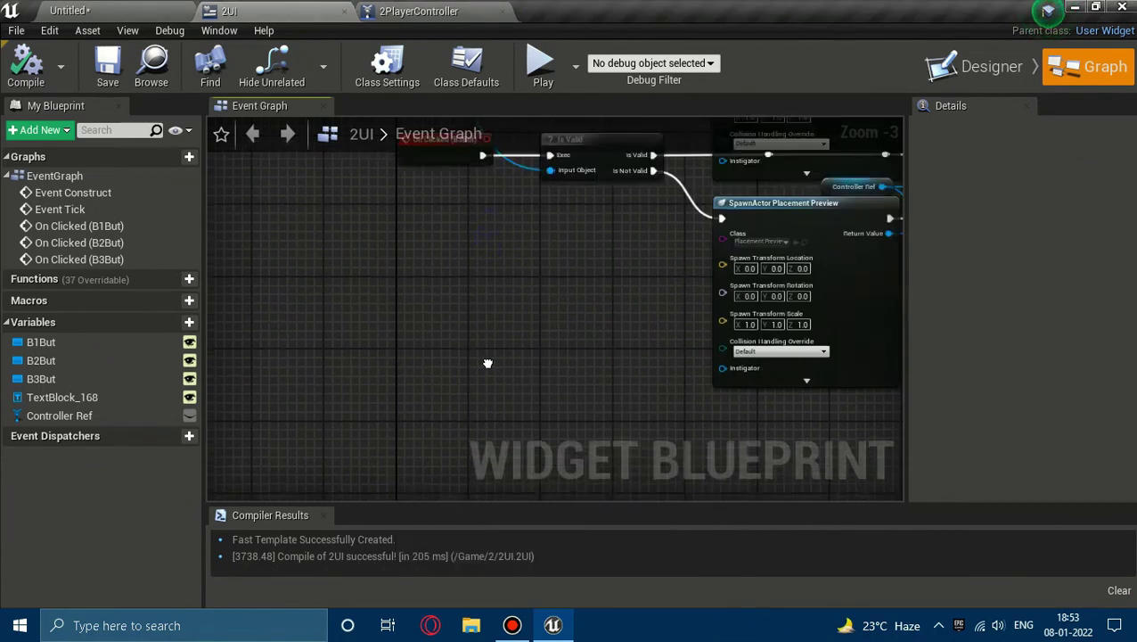
{"action": "right_click_drag", "start_coordinate": [488, 363], "coordinate": [458, 363]}
{"action": "right_click_drag", "start_coordinate": [431, 293], "coordinate": [438, 307]}
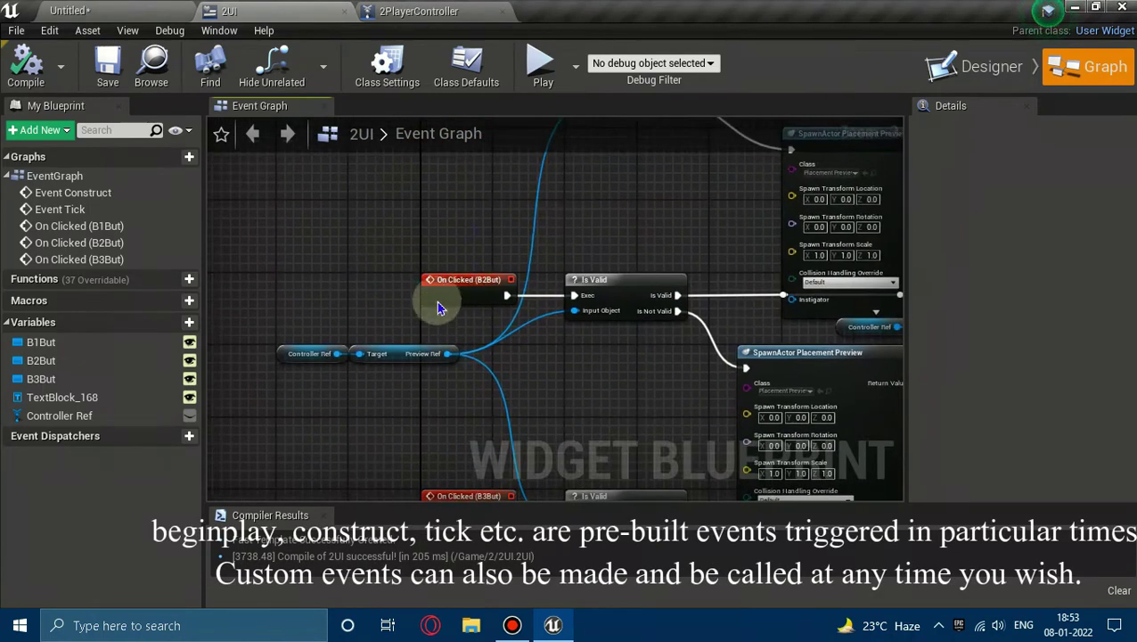
{"action": "mouse_move", "coordinate": [490, 265]}
{"action": "right_mouse_down"}
{"action": "mouse_move", "coordinate": [485, 121]}
{"action": "mouse_move", "coordinate": [428, 244]}
{"action": "right_mouse_up"}
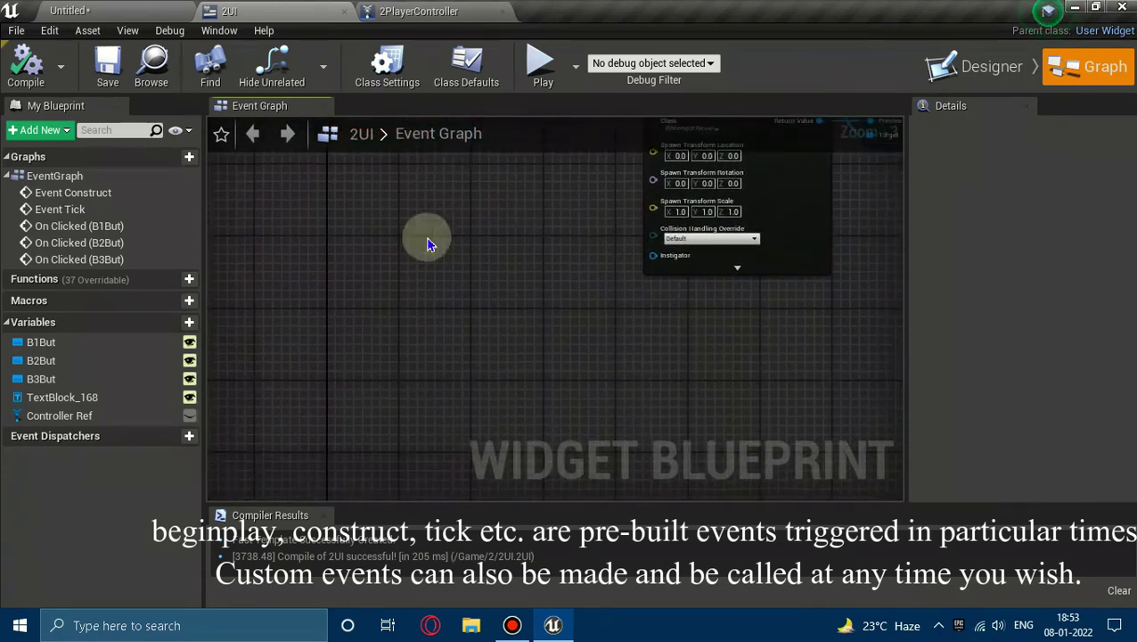
Step: Add a custom event named Preview Not Valid, then return to the Designer layout
{"action": "right_click", "coordinate": [329, 311]}
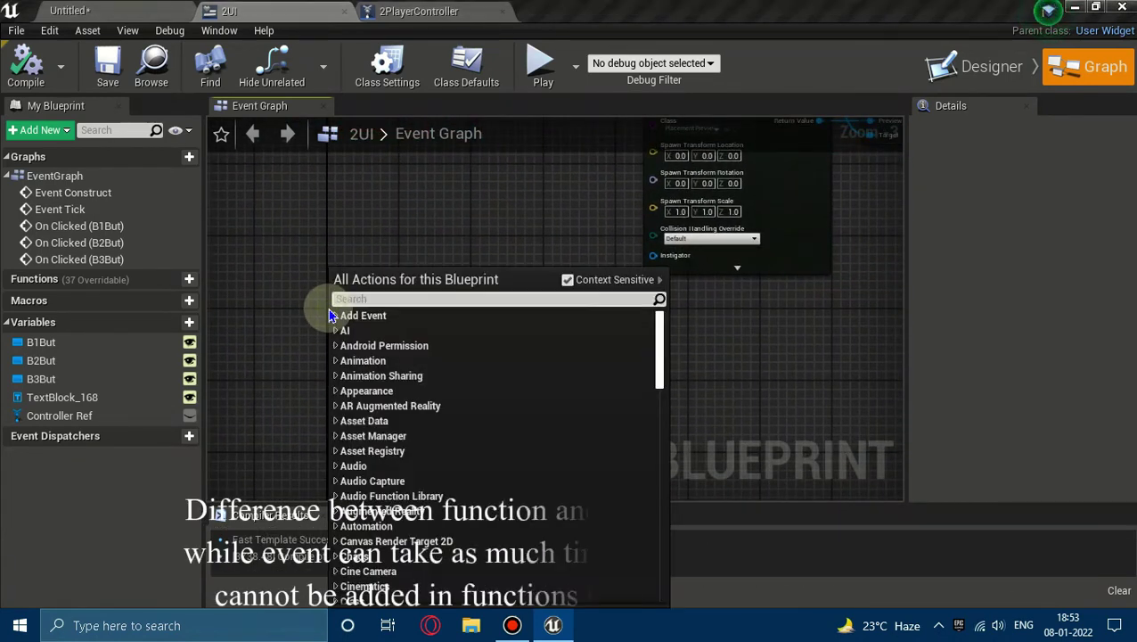
{"action": "type", "text": "custom"}
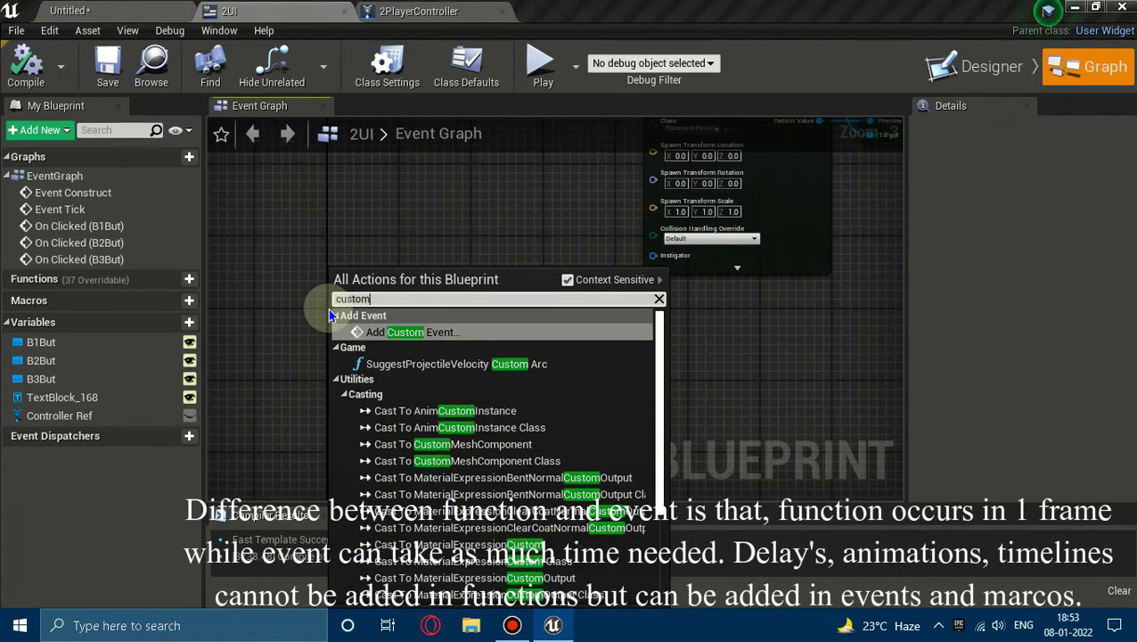
{"action": "left_click", "coordinate": [406, 331]}
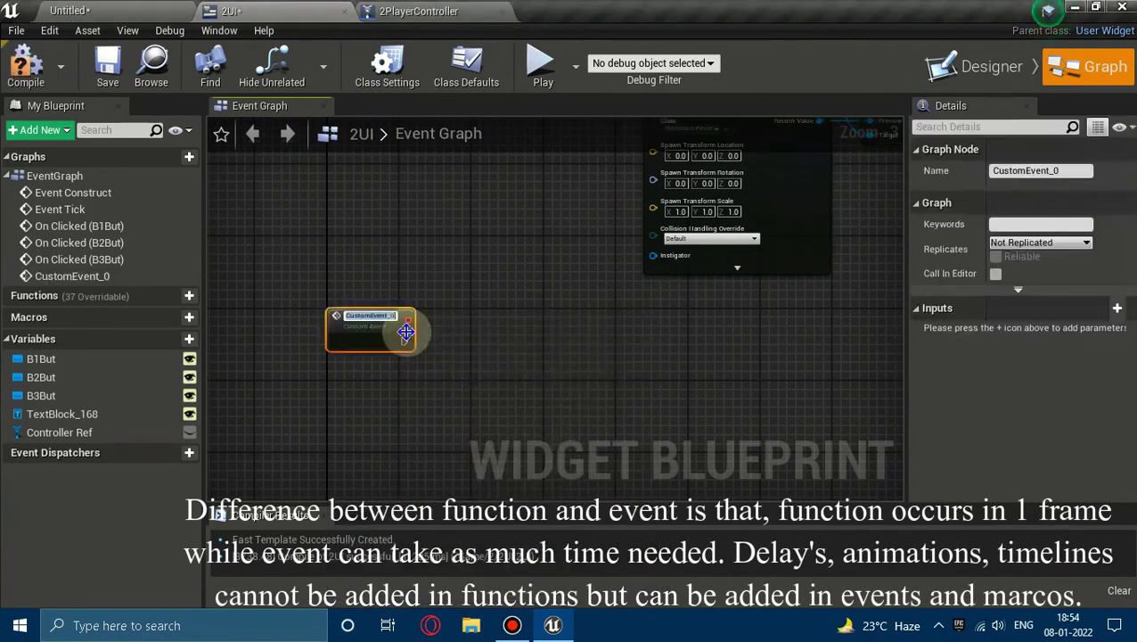
{"action": "type", "text": "Preview Not Valid"}
{"action": "key", "text": "Return"}
{"action": "left_click", "coordinate": [450, 339]}
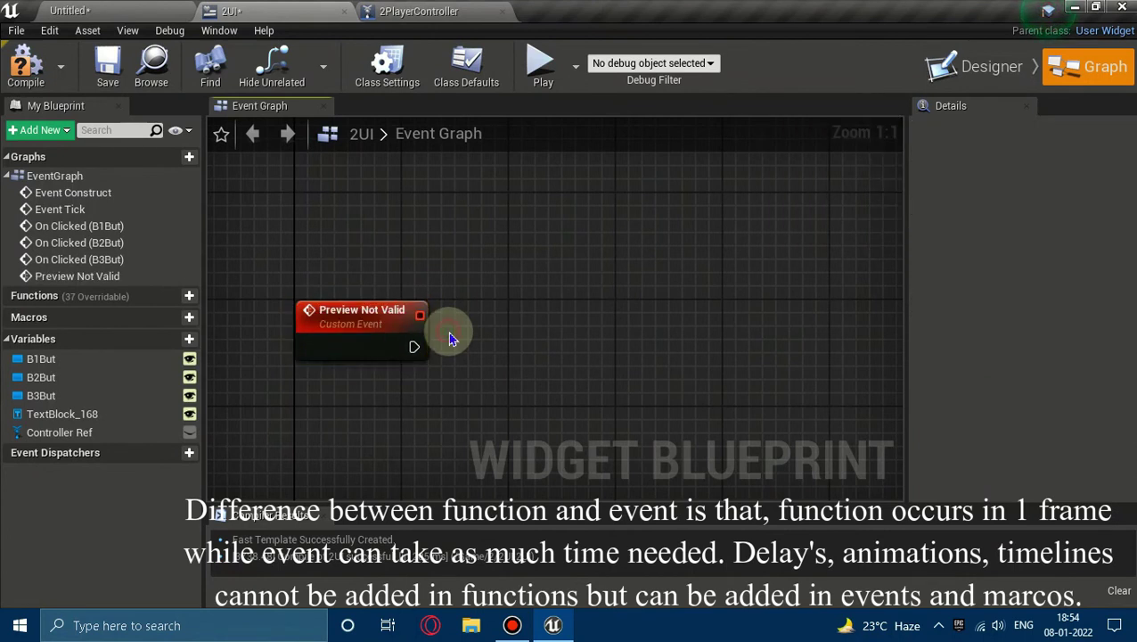
{"action": "left_click", "coordinate": [963, 70]}
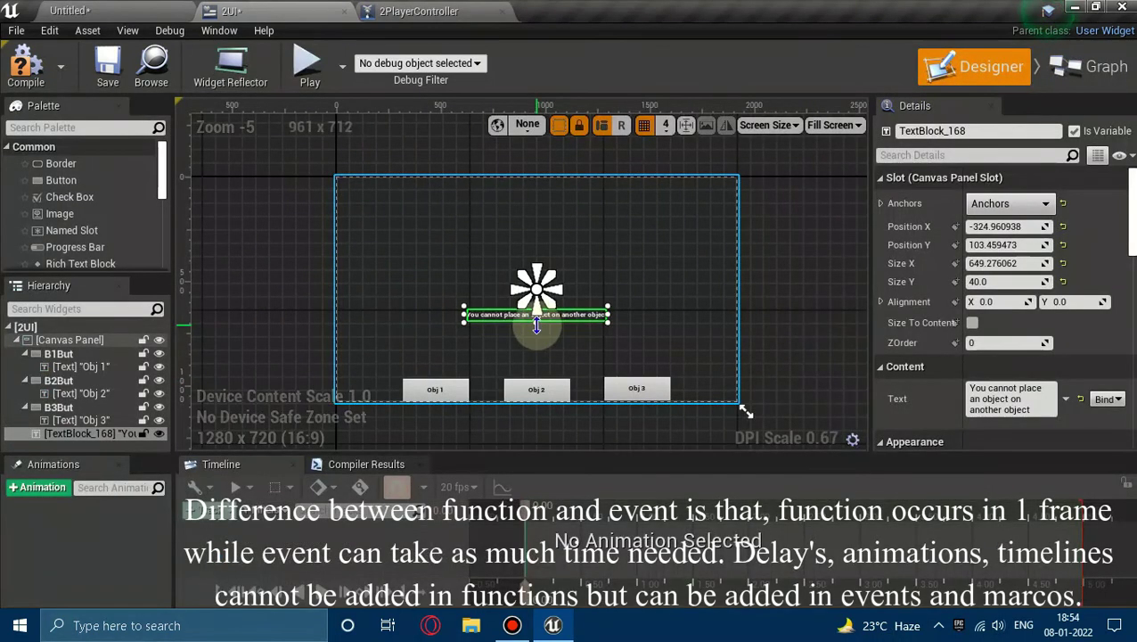
Step: Select the warning text block TextBlock_168 and open its Color and Opacity picker
{"action": "scroll", "coordinate": [548, 322], "scroll_direction": "up", "scroll_amount": 1}
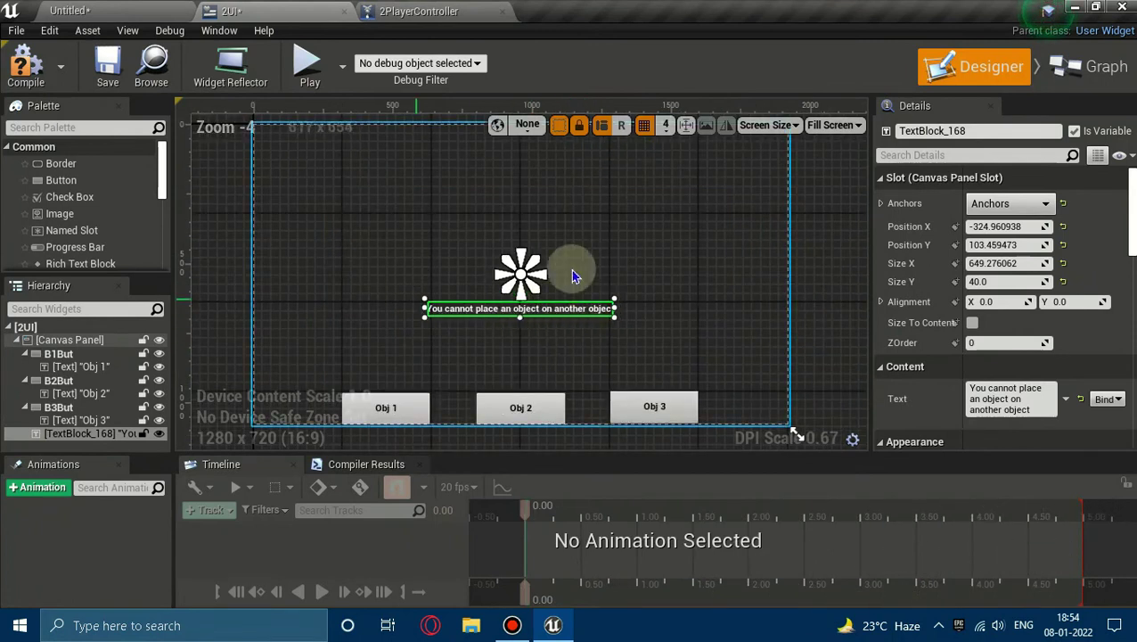
{"action": "left_click", "coordinate": [813, 297]}
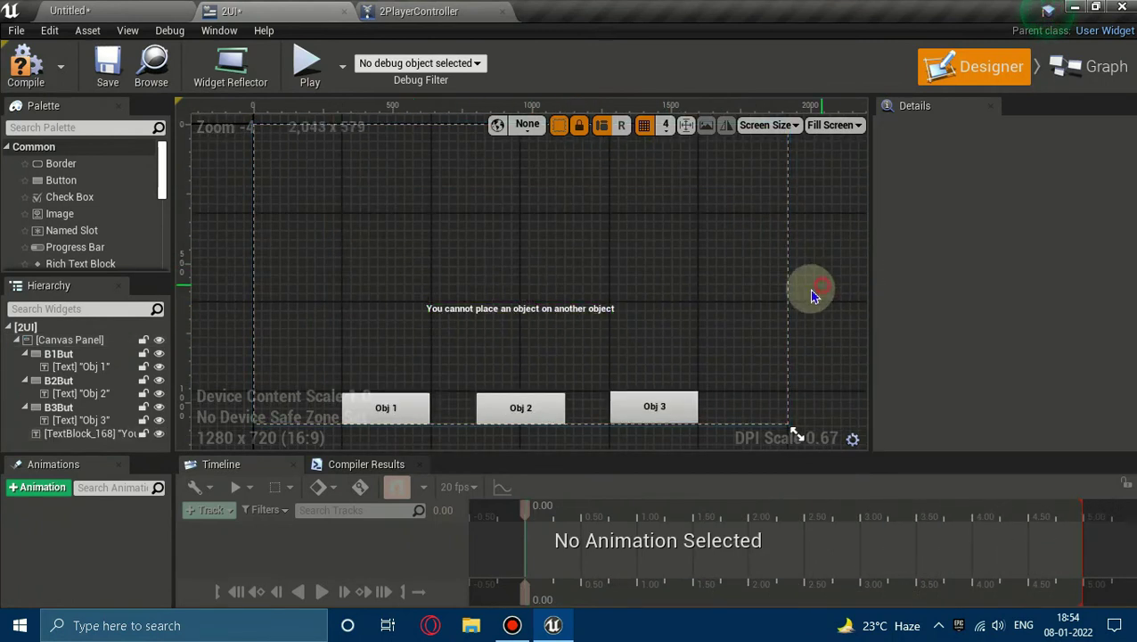
{"action": "left_click", "coordinate": [489, 311]}
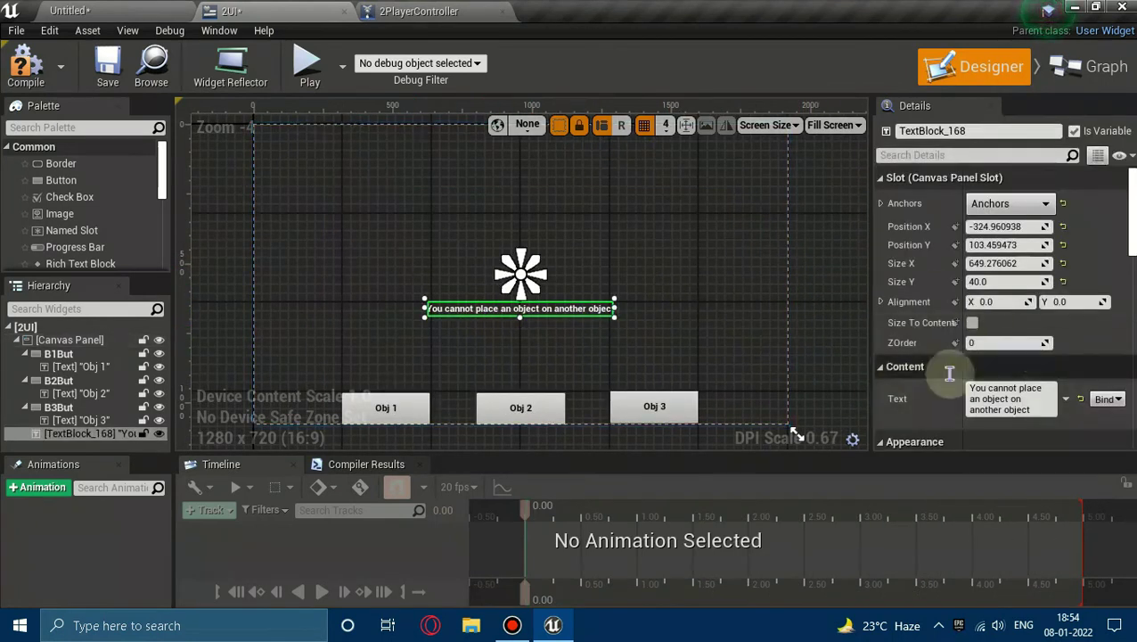
{"action": "scroll", "coordinate": [1034, 289], "scroll_direction": "down", "scroll_amount": 1}
{"action": "scroll", "coordinate": [1034, 289], "scroll_direction": "down", "scroll_amount": 2}
{"action": "left_click", "coordinate": [1013, 333]}
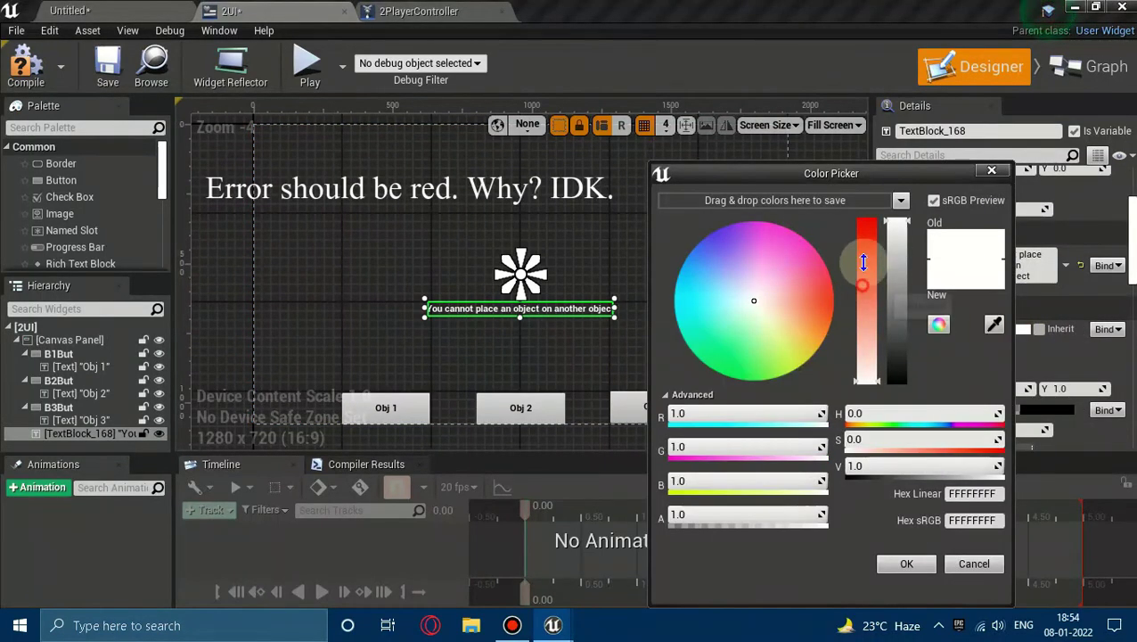
Step: Colour the warning text light red, sRGB FF7E7EFF, by lowering saturation
{"action": "left_click_drag", "start_coordinate": [855, 440], "coordinate": [897, 449]}
{"action": "left_click", "coordinate": [913, 565]}
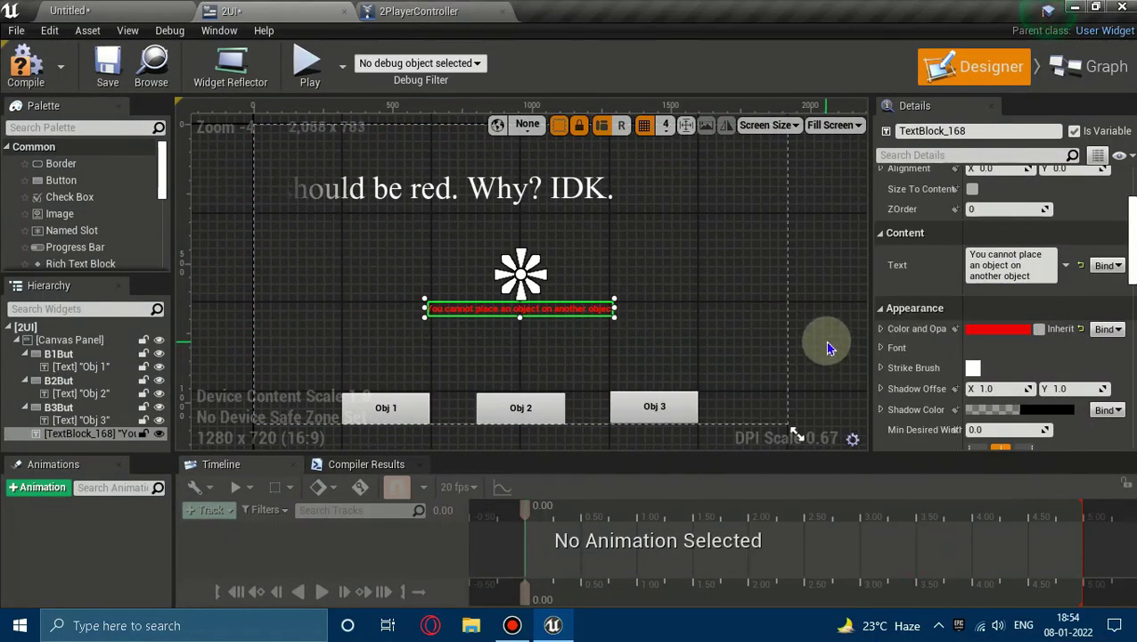
{"action": "left_click", "coordinate": [981, 331]}
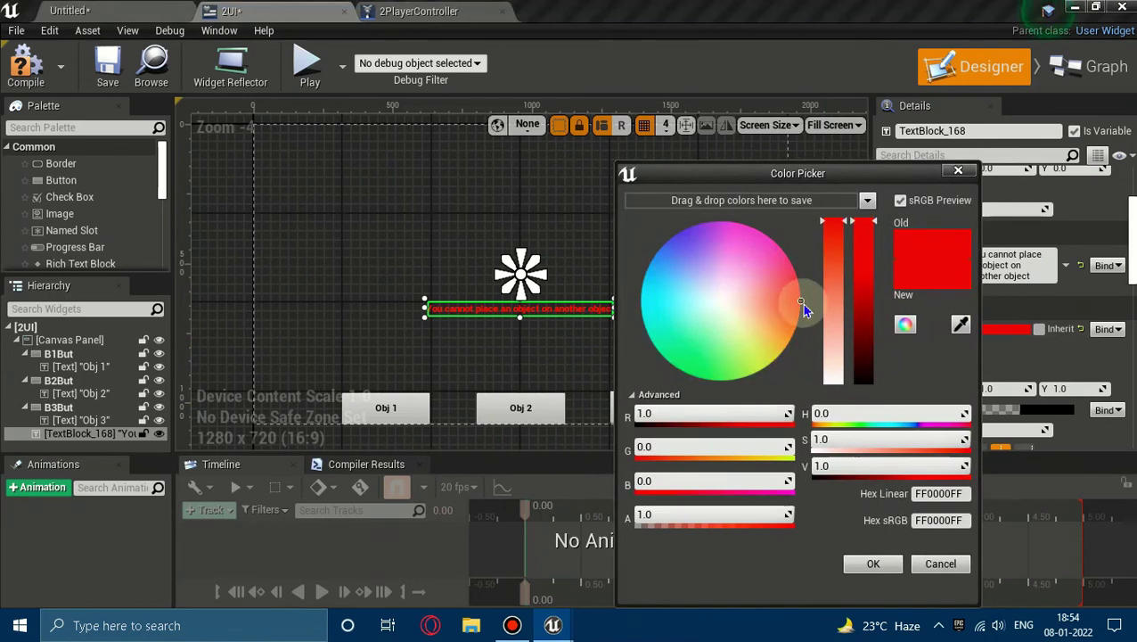
{"action": "left_click_drag", "start_coordinate": [831, 301], "coordinate": [840, 254]}
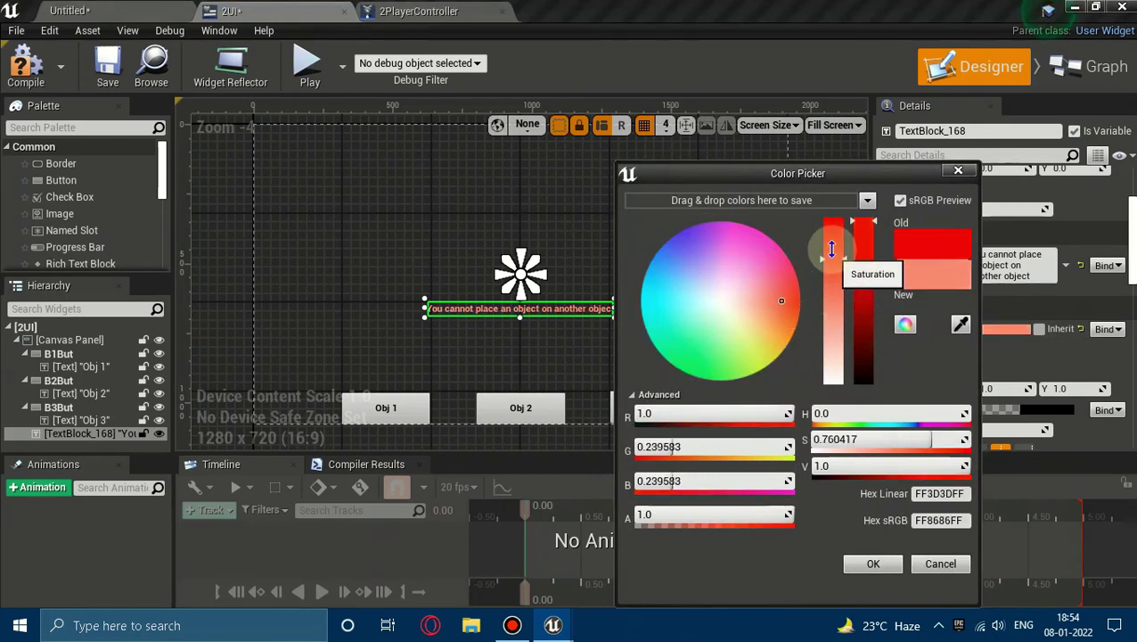
{"action": "left_click", "coordinate": [881, 562]}
{"action": "left_click", "coordinate": [809, 330]}
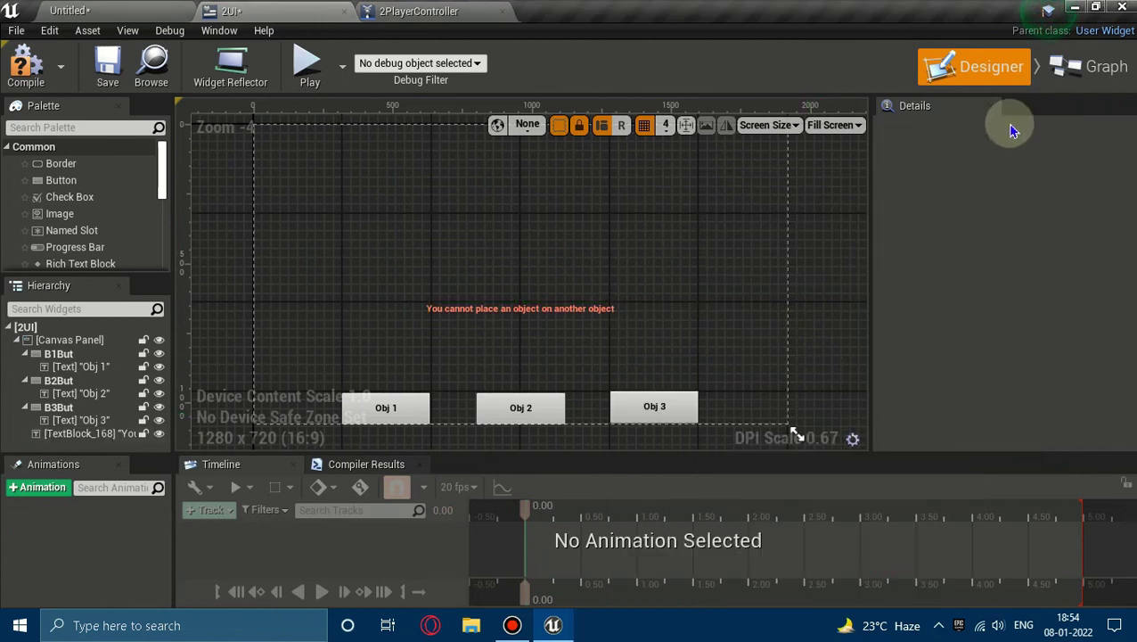
Step: Place a TextBlock_168 getter in the event graph below Preview Not Valid
{"action": "left_click", "coordinate": [1088, 67]}
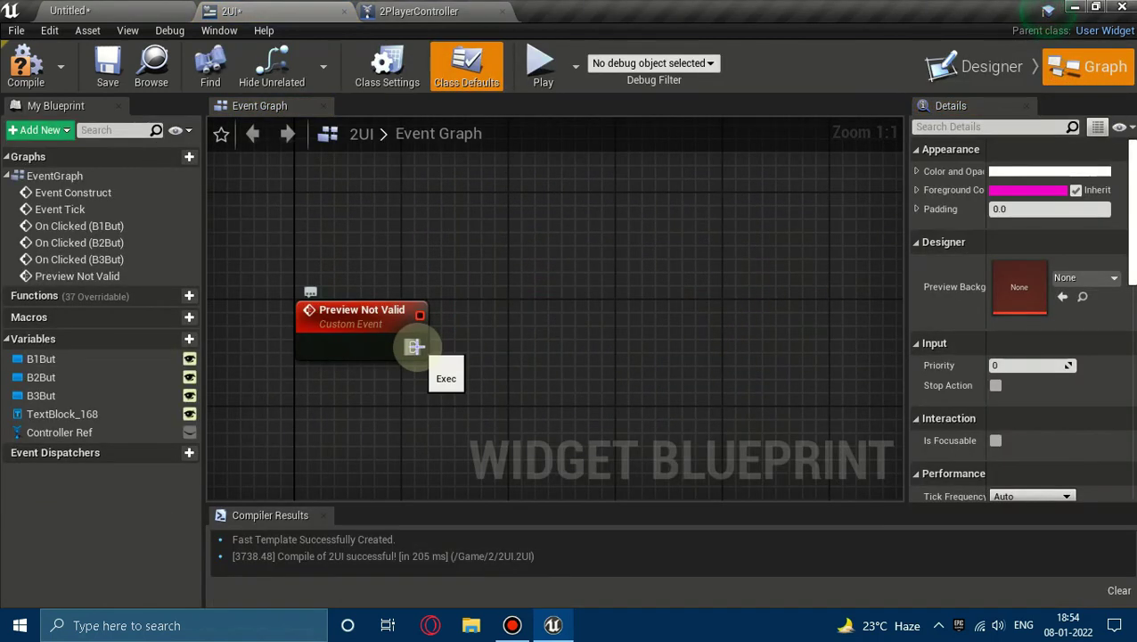
{"action": "left_click_drag", "start_coordinate": [84, 414], "coordinate": [343, 339]}
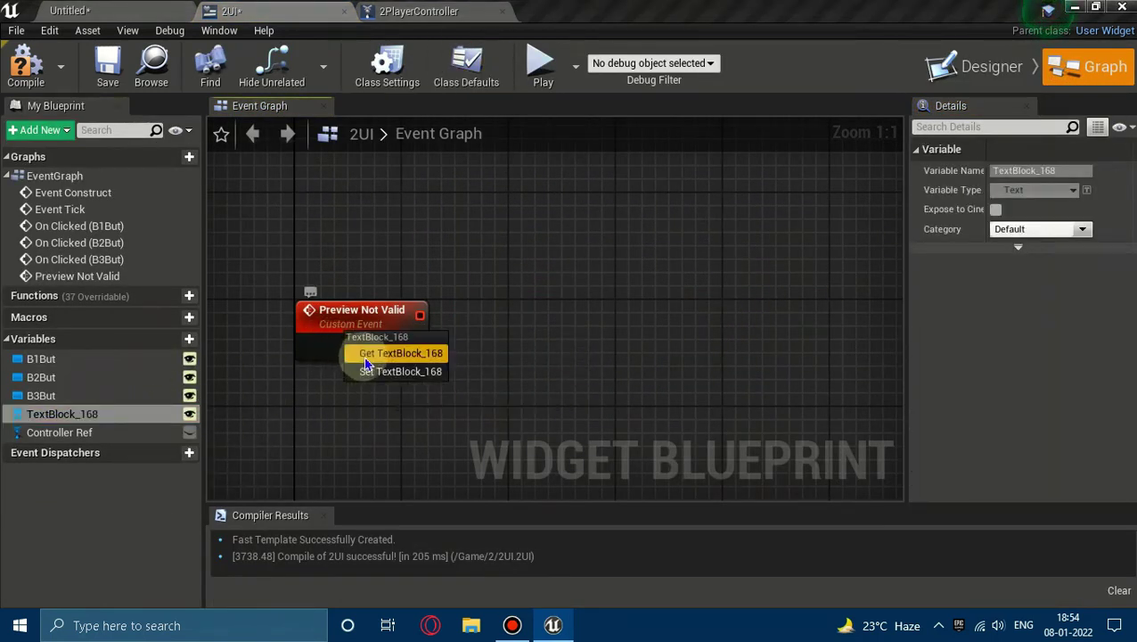
{"action": "left_click", "coordinate": [368, 355]}
{"action": "mouse_move", "coordinate": [432, 340]}
{"action": "left_mouse_down"}
{"action": "mouse_move", "coordinate": [394, 399]}
{"action": "mouse_move", "coordinate": [465, 361]}
{"action": "left_mouse_up"}
Step: Add Set Visibility (Visible) for the text block, wired after Preview Not Valid
{"action": "type", "text": "s"}
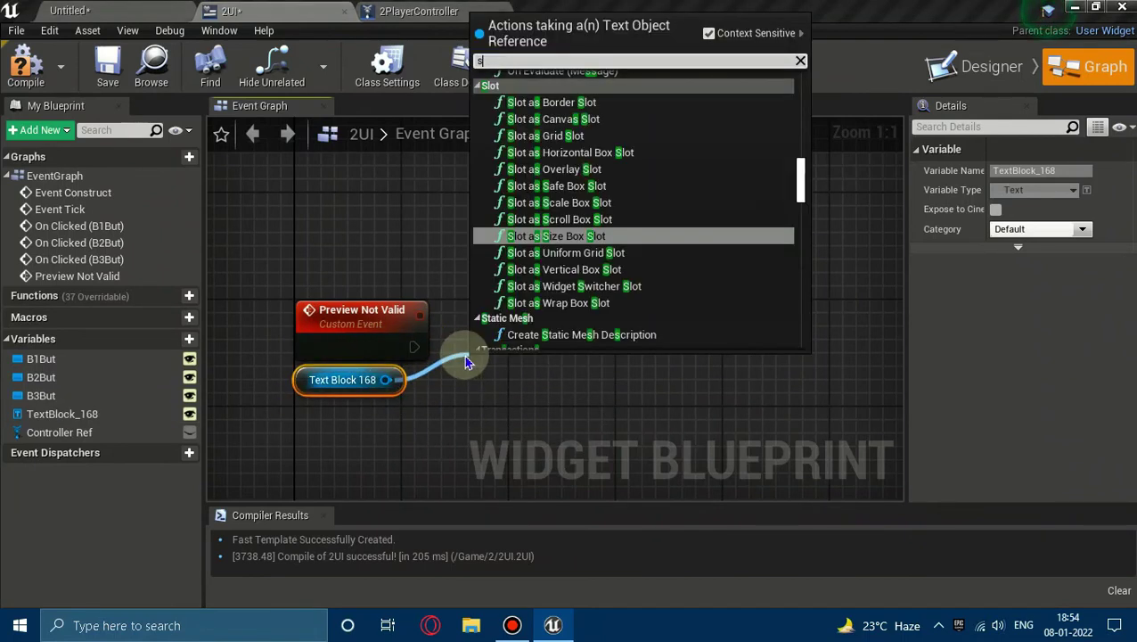
{"action": "type", "text": "et"}
{"action": "key", "text": "BackSpace"}
{"action": "key", "text": "BackSpace"}
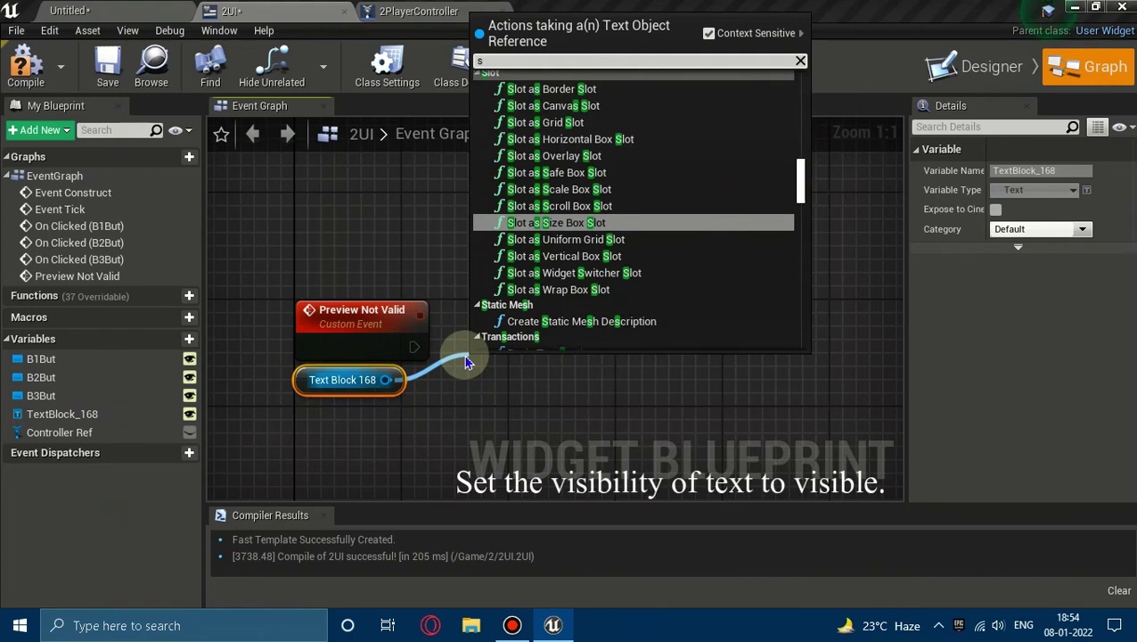
{"action": "type", "text": "et vi"}
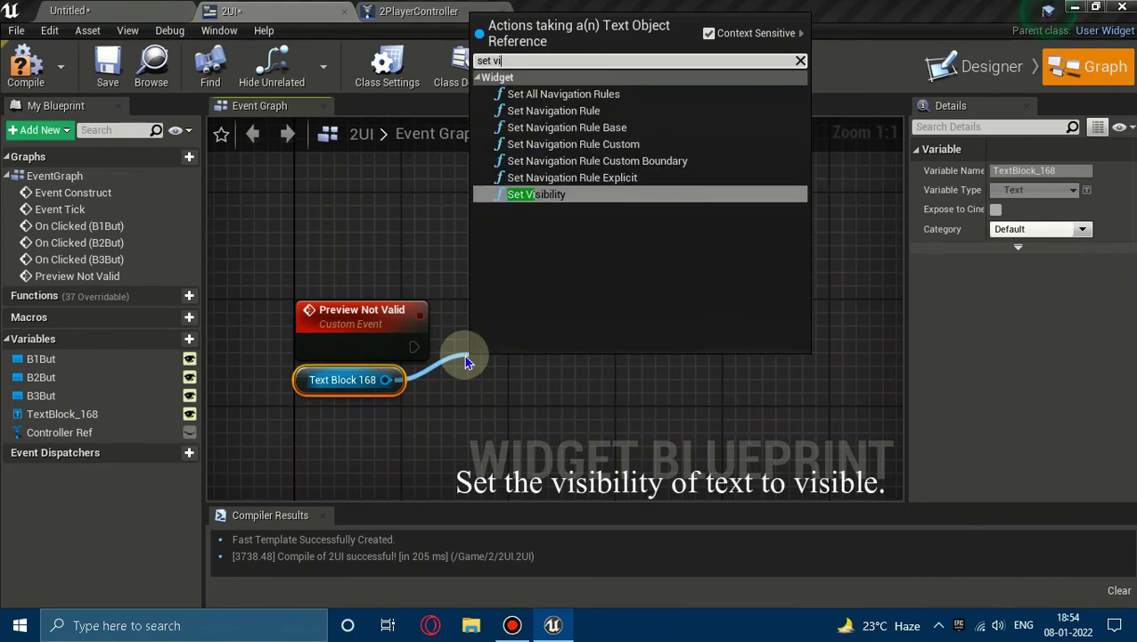
{"action": "key", "text": "Return"}
{"action": "left_click_drag", "start_coordinate": [406, 351], "coordinate": [482, 398]}
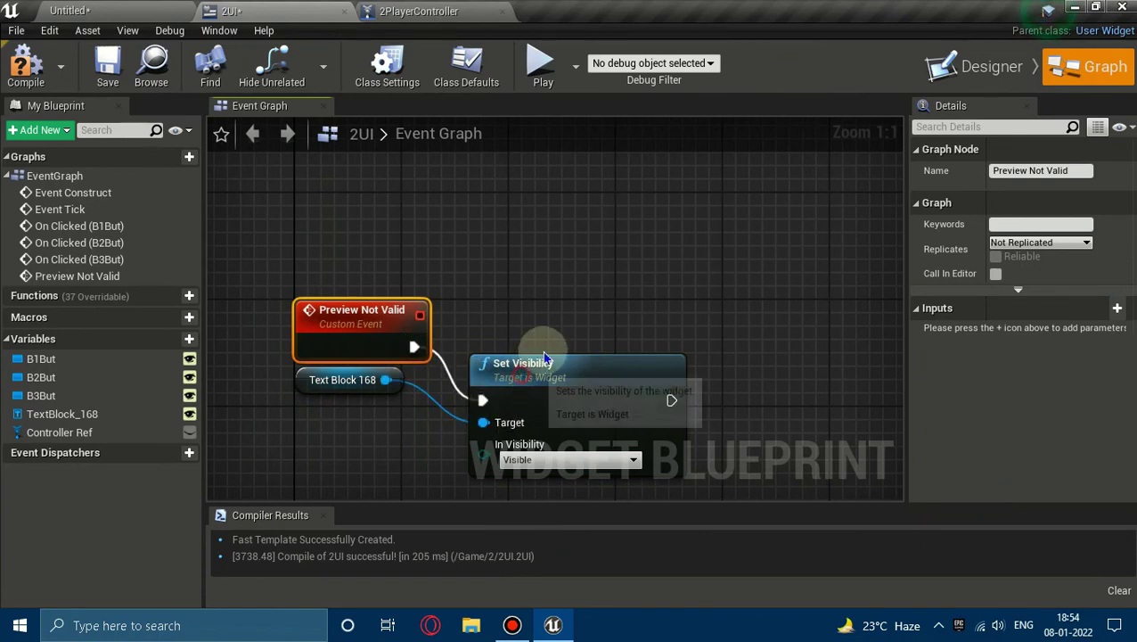
{"action": "left_click_drag", "start_coordinate": [545, 356], "coordinate": [582, 302]}
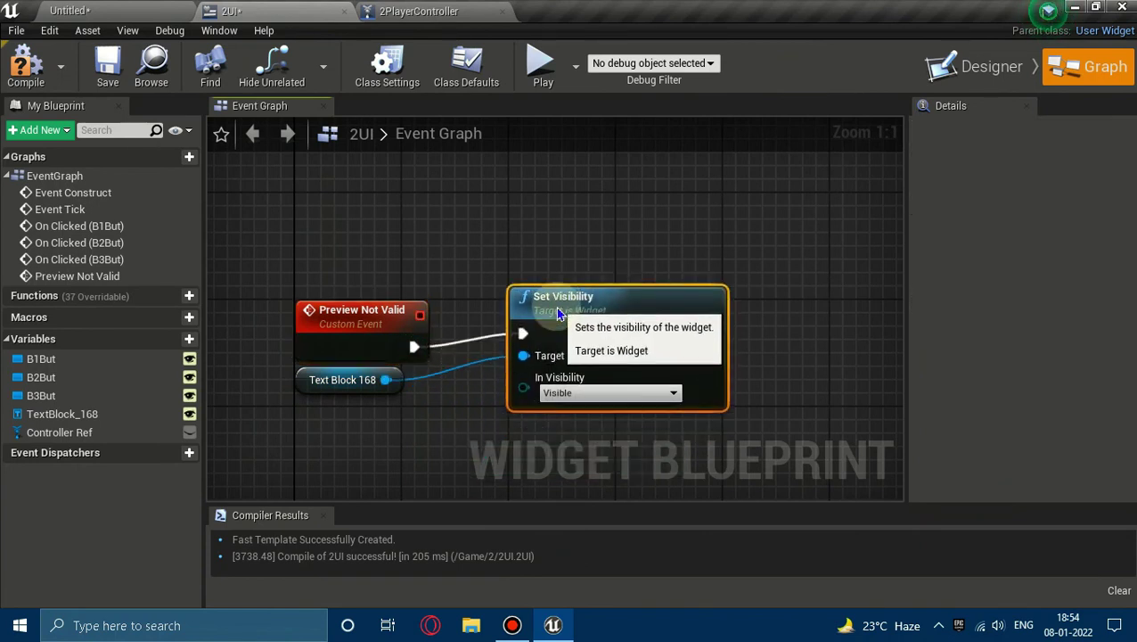
{"action": "left_click", "coordinate": [736, 361]}
{"action": "right_click_drag", "start_coordinate": [775, 371], "coordinate": [546, 318]}
Step: Add a 3.0-second Delay after the first Set Visibility node
{"action": "left_click_drag", "start_coordinate": [482, 299], "coordinate": [597, 303]}
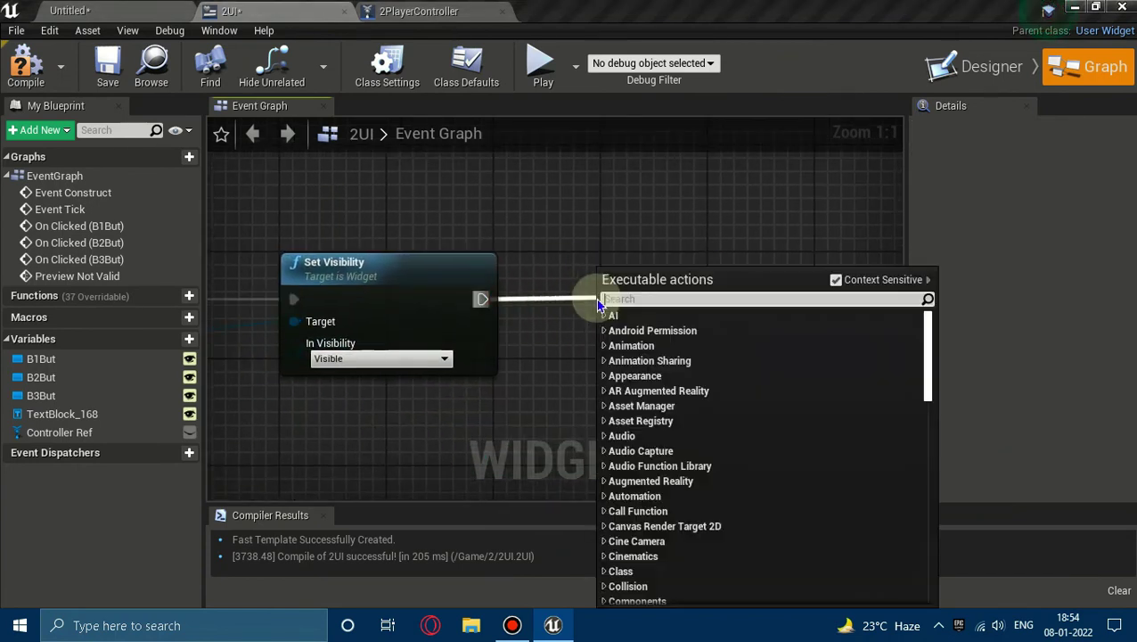
{"action": "type", "text": "delay"}
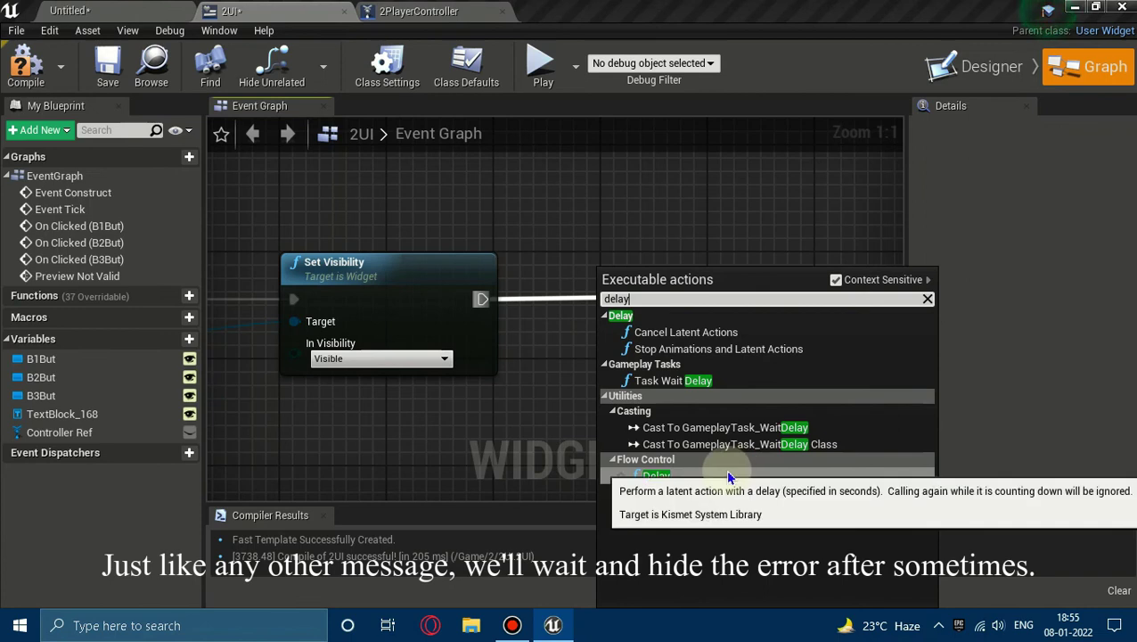
{"action": "left_click", "coordinate": [772, 477]}
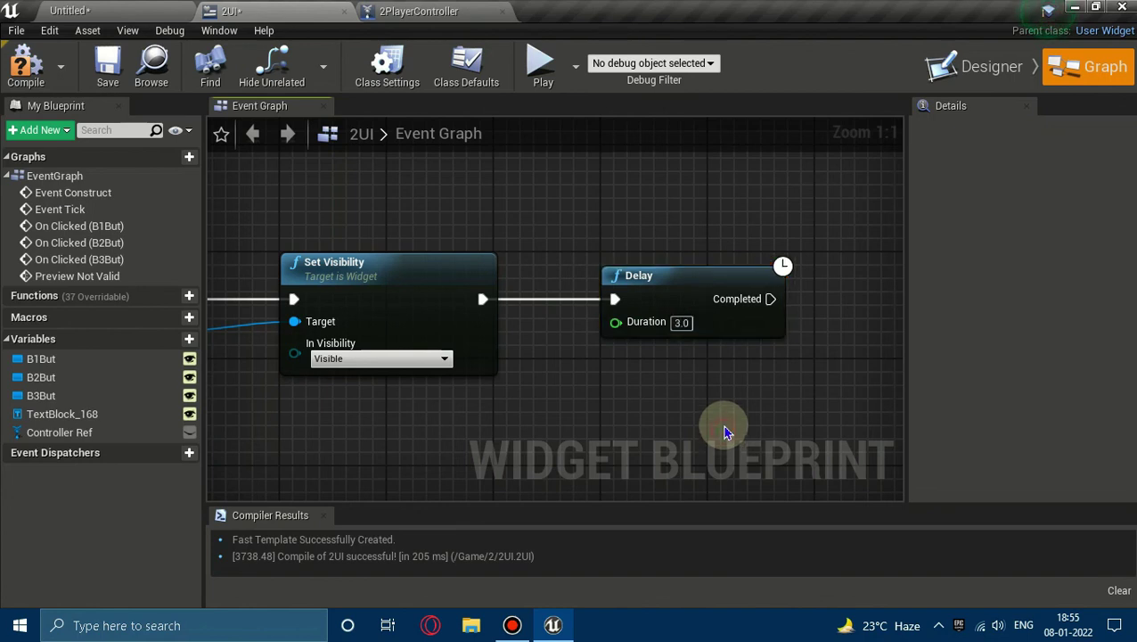
{"action": "right_click_drag", "start_coordinate": [725, 432], "coordinate": [605, 405]}
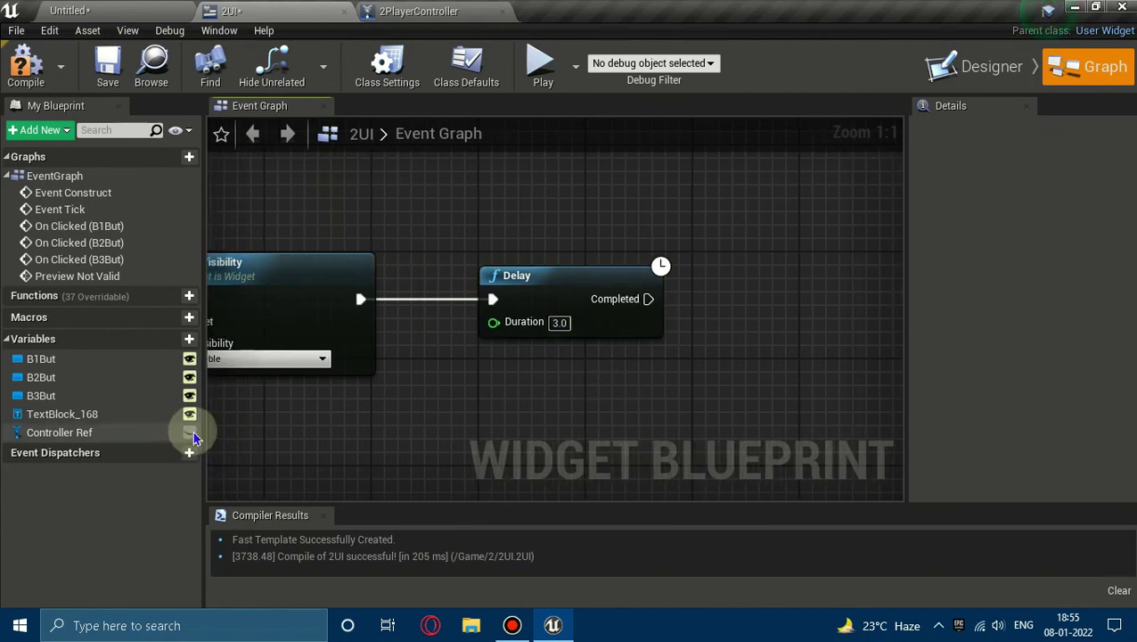
Step: Run Delay's Completed into a second TextBlock_168 Set Visibility set to Hidden
{"action": "left_click_drag", "start_coordinate": [63, 414], "coordinate": [499, 367], "text": "ctrl"}
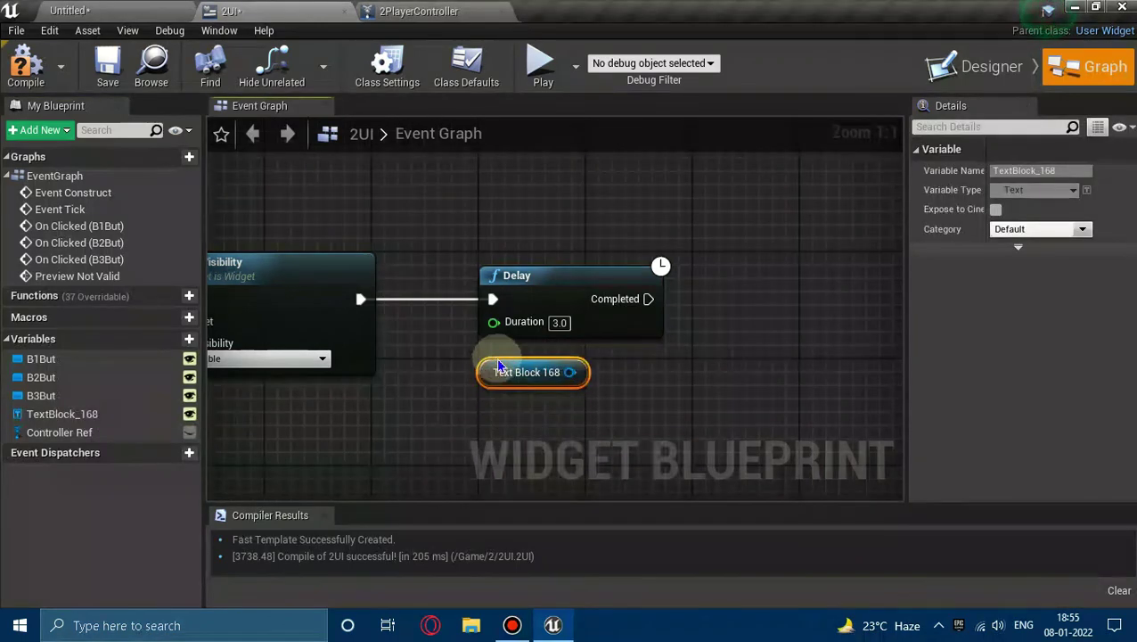
{"action": "left_click_drag", "start_coordinate": [570, 358], "coordinate": [686, 359]}
{"action": "type", "text": "se"}
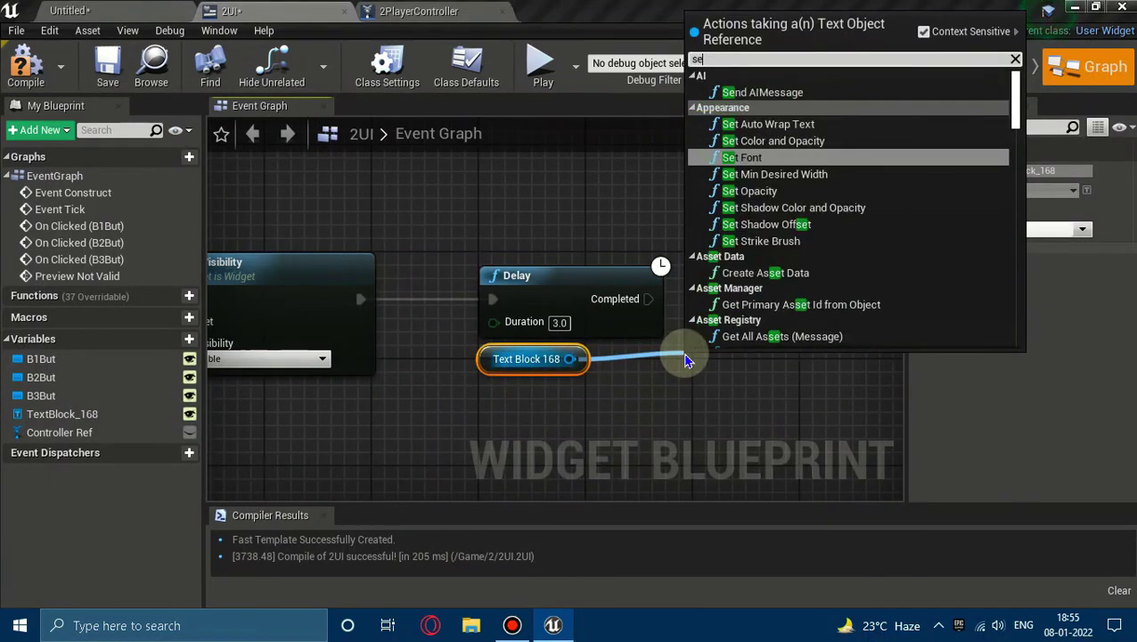
{"action": "type", "text": "t vis"}
{"action": "key", "text": "Return"}
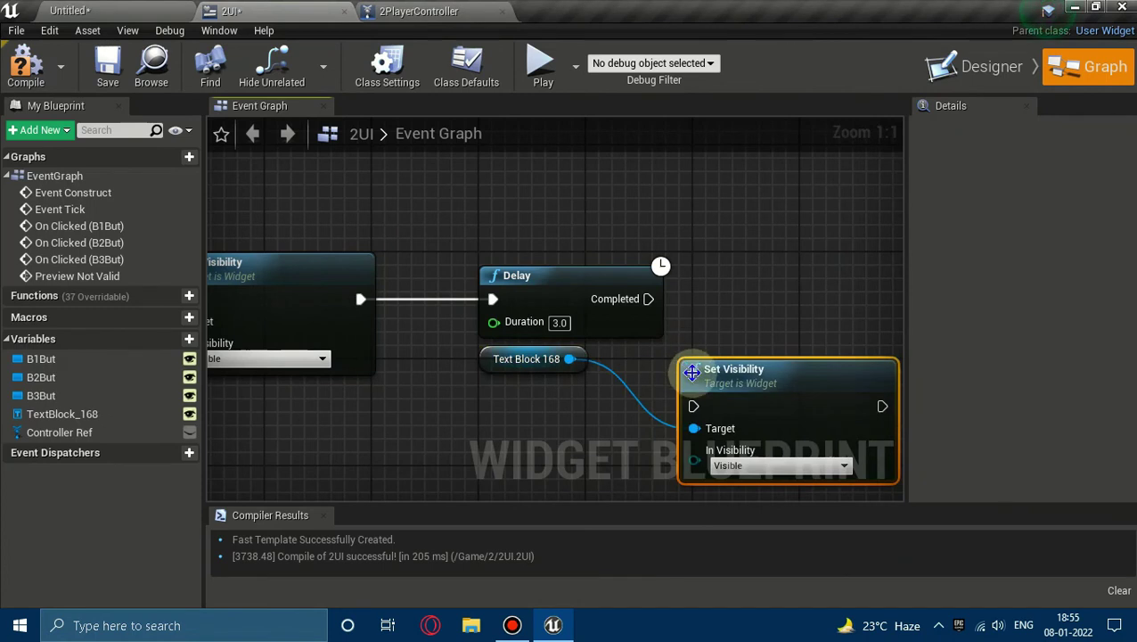
{"action": "left_click_drag", "start_coordinate": [693, 373], "coordinate": [706, 266]}
{"action": "left_click_drag", "start_coordinate": [648, 299], "coordinate": [707, 299]}
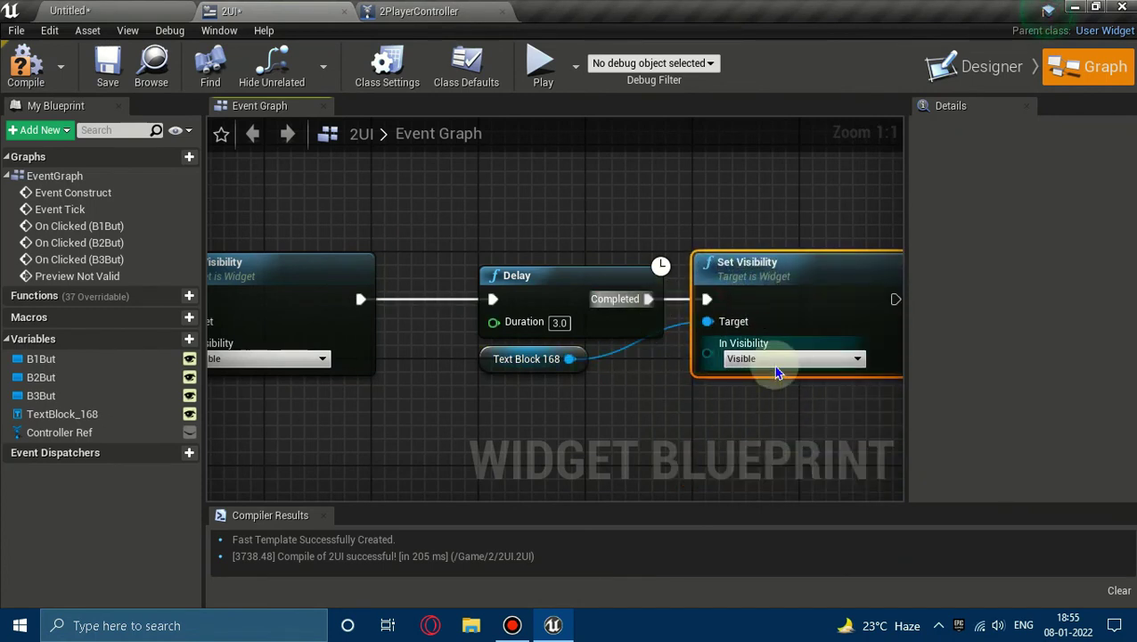
{"action": "left_click", "coordinate": [775, 365]}
{"action": "left_click", "coordinate": [768, 396]}
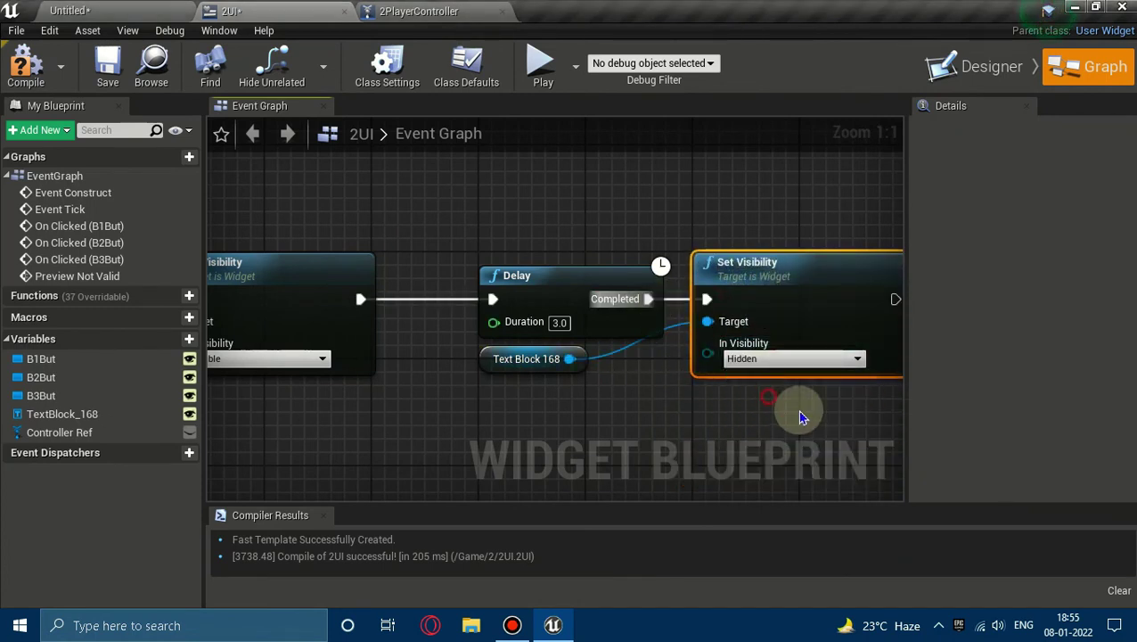
Step: Tidy the new nodes and view the whole Preview Not Valid chain
{"action": "right_click_drag", "start_coordinate": [800, 418], "coordinate": [365, 388]}
{"action": "left_click_drag", "start_coordinate": [335, 360], "coordinate": [374, 360]}
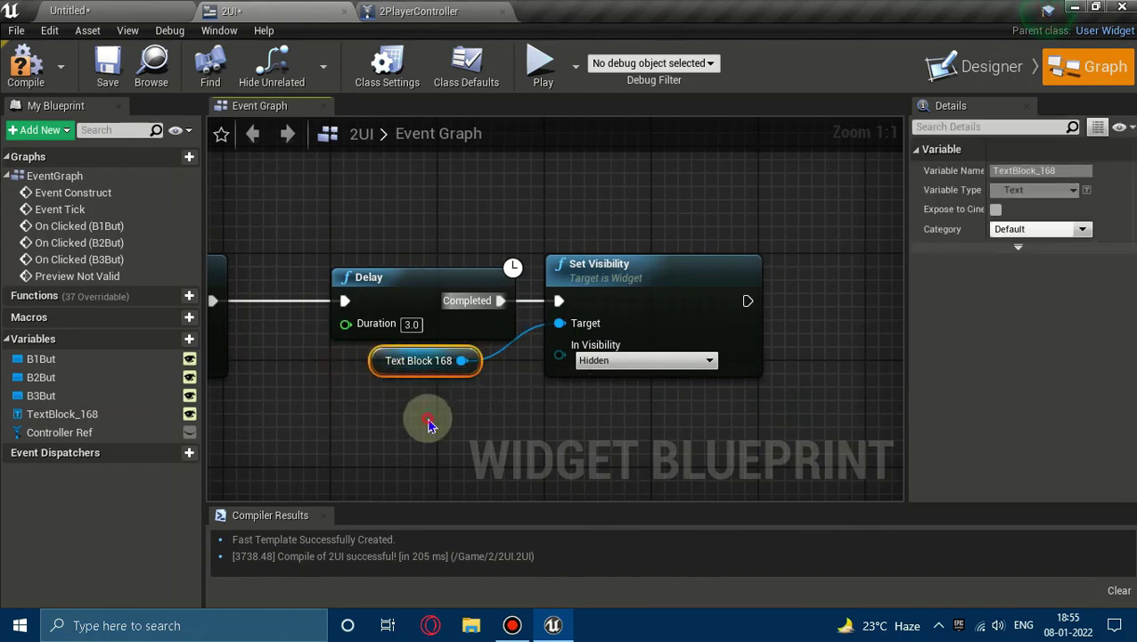
{"action": "left_click", "coordinate": [432, 414]}
{"action": "scroll", "coordinate": [374, 389], "scroll_direction": "down", "scroll_amount": 3}
{"action": "mouse_move", "coordinate": [375, 383]}
{"action": "right_mouse_down"}
{"action": "mouse_move", "coordinate": [606, 380]}
{"action": "mouse_move", "coordinate": [591, 390]}
{"action": "right_mouse_up"}
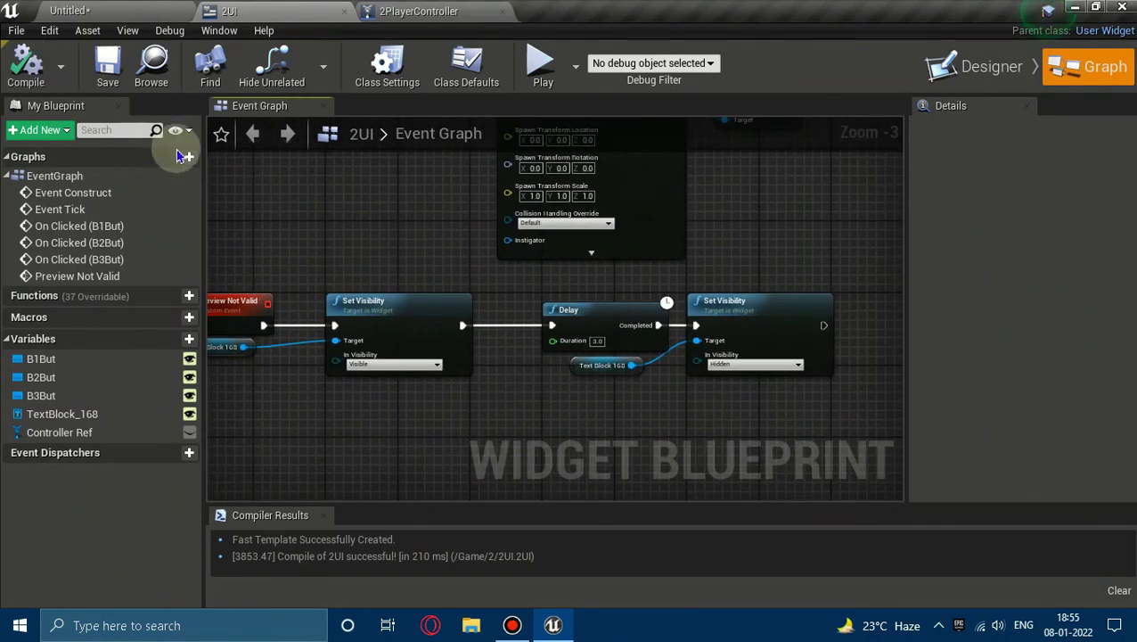
{"action": "right_click_drag", "start_coordinate": [237, 214], "coordinate": [367, 214]}
{"action": "scroll", "coordinate": [461, 272], "scroll_direction": "up", "scroll_amount": 3}
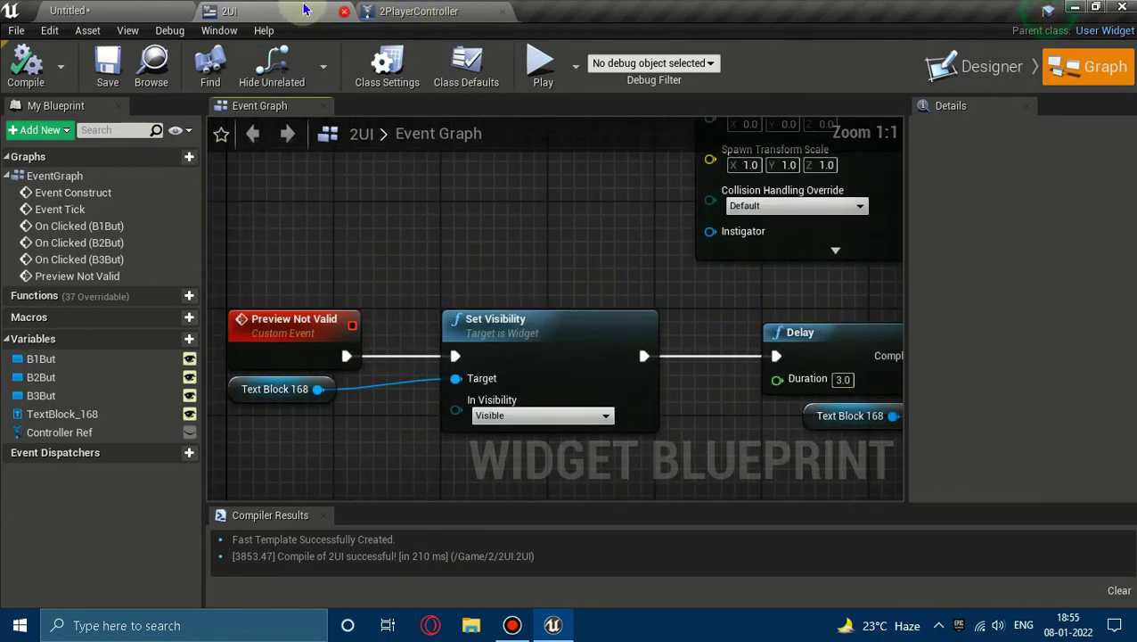
Step: In 2PlayerController, call Preview Not Valid on UI Ref from the Branch's False pin
{"action": "left_click", "coordinate": [419, 10]}
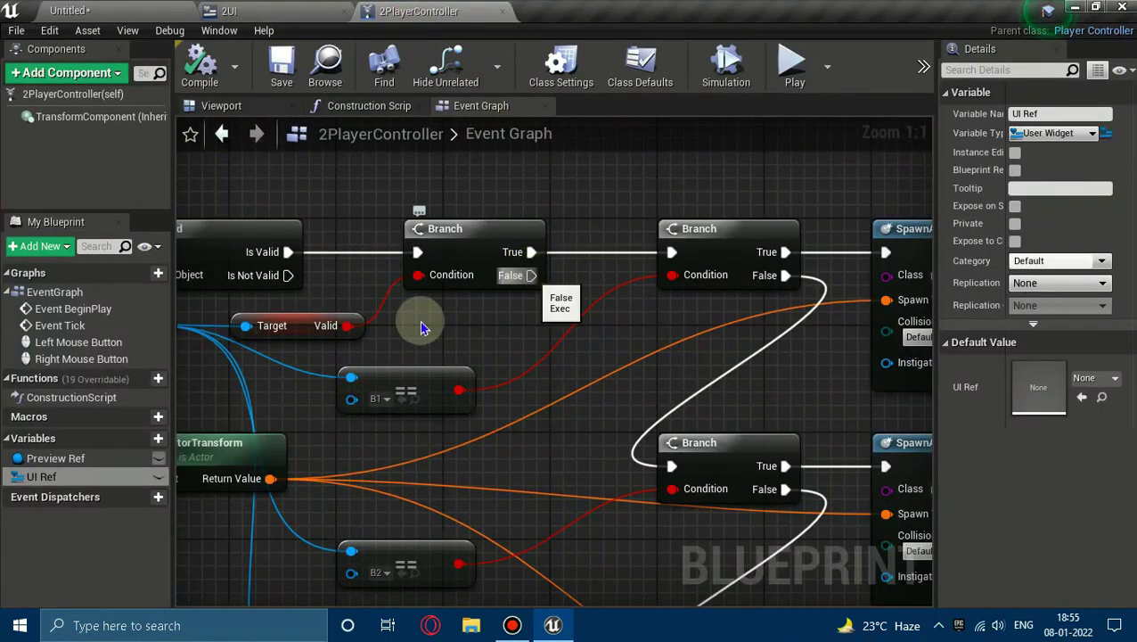
{"action": "mouse_move", "coordinate": [41, 477]}
{"action": "left_mouse_down"}
{"action": "mouse_move", "coordinate": [430, 346]}
{"action": "mouse_move", "coordinate": [440, 314]}
{"action": "mouse_move", "coordinate": [560, 323]}
{"action": "left_mouse_up"}
{"action": "scroll", "coordinate": [560, 323], "scroll_direction": "down", "scroll_amount": 5}
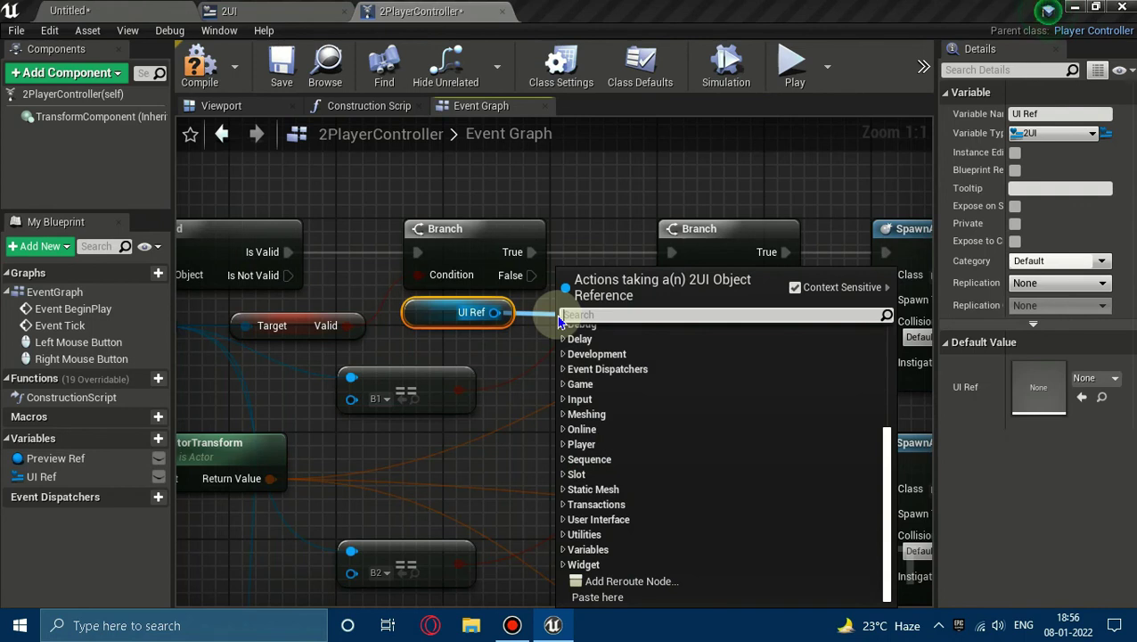
{"action": "type", "text": "vali"}
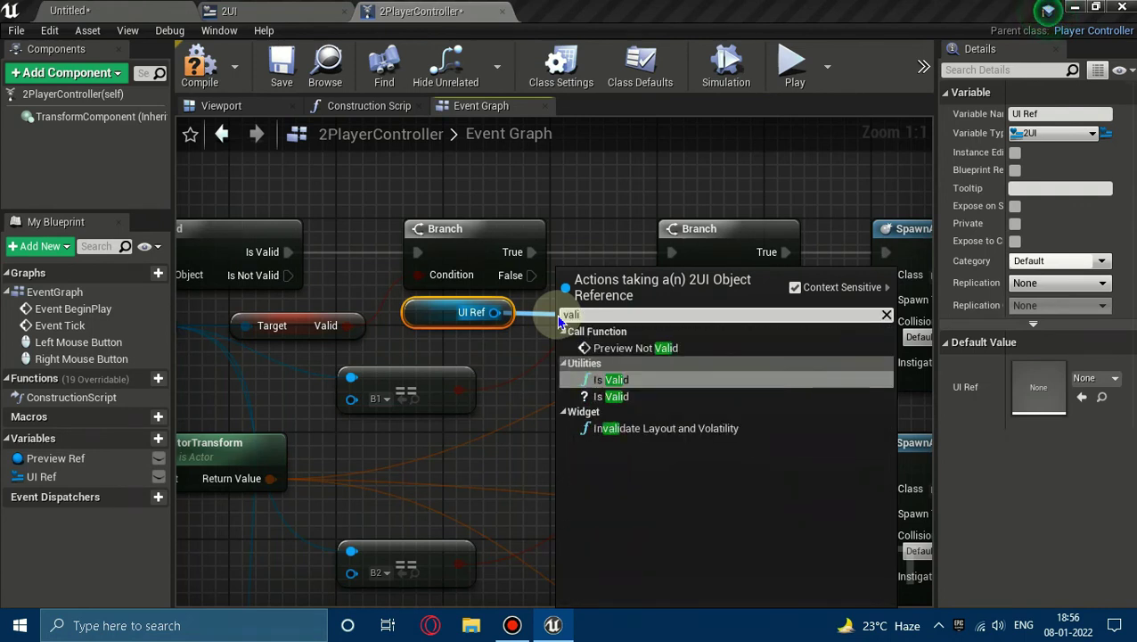
{"action": "left_click", "coordinate": [641, 347]}
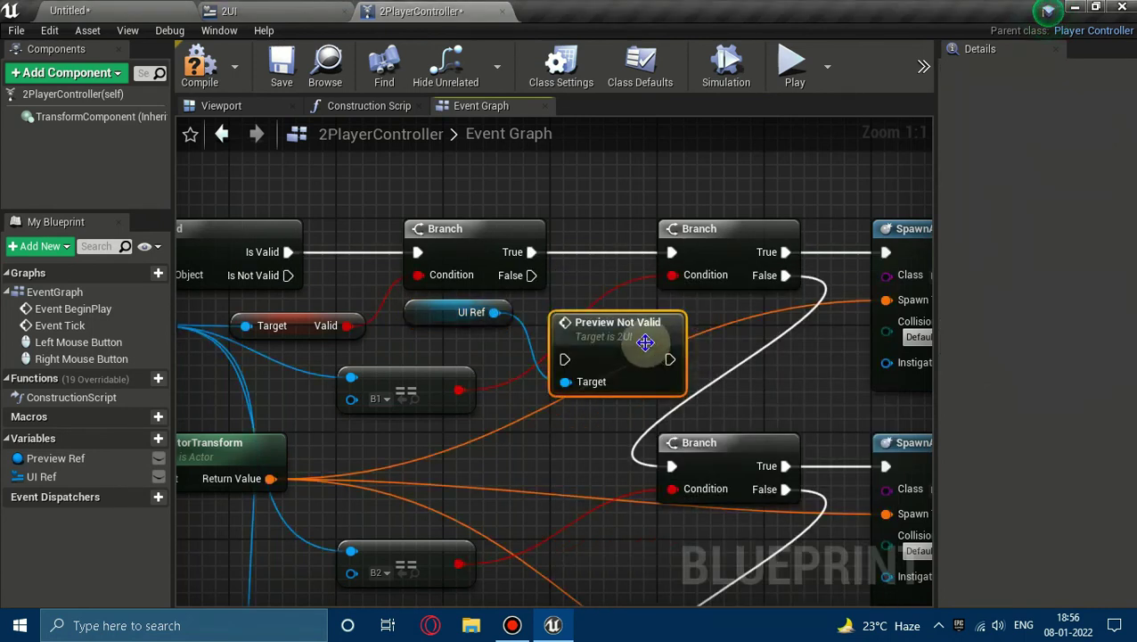
{"action": "mouse_move", "coordinate": [532, 275]}
{"action": "left_mouse_down"}
{"action": "mouse_move", "coordinate": [565, 356]}
{"action": "mouse_move", "coordinate": [600, 352]}
{"action": "left_mouse_up"}
{"action": "left_click_drag", "start_coordinate": [454, 309], "coordinate": [419, 366]}
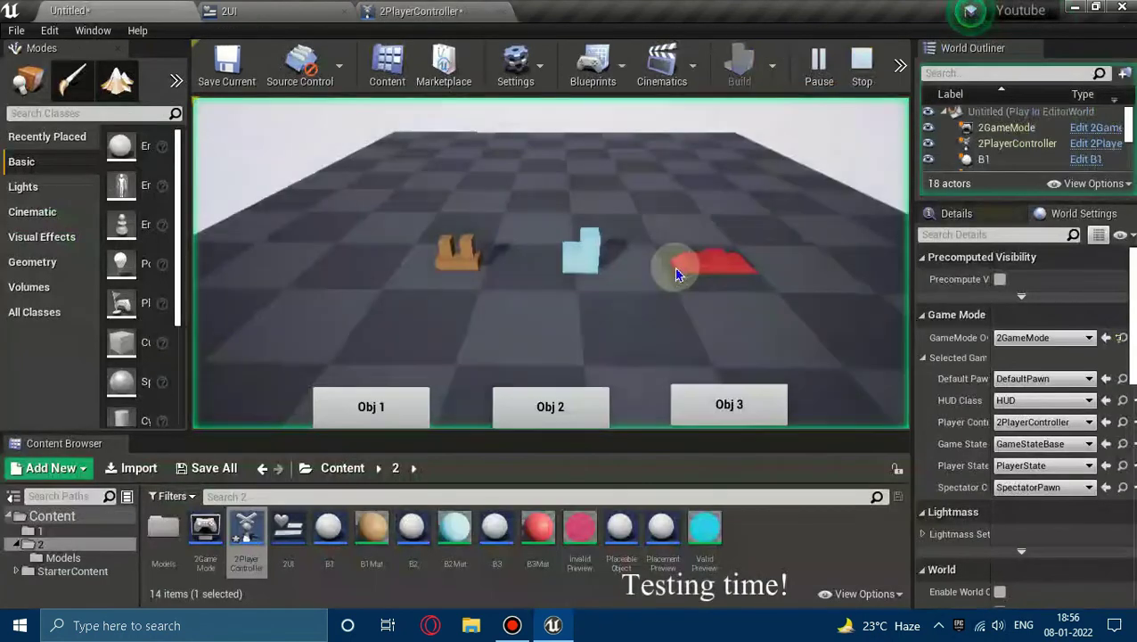
Step: Play the level and place Obj 1 blocks, trying overlaps to trigger the warning
{"action": "left_click", "coordinate": [426, 406]}
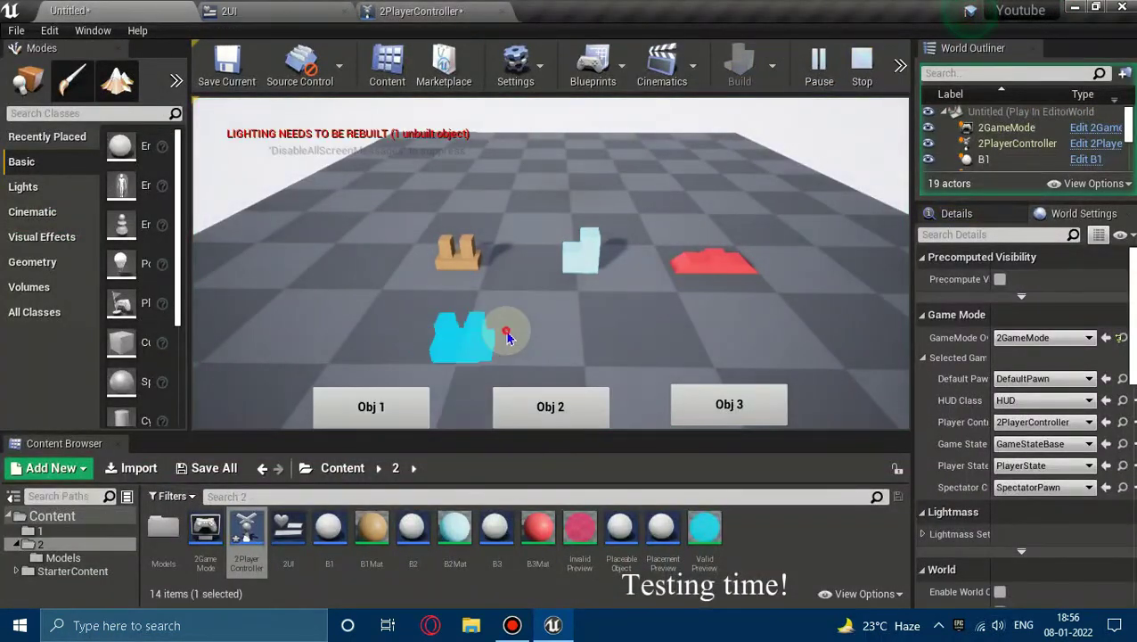
{"action": "left_click", "coordinate": [589, 330]}
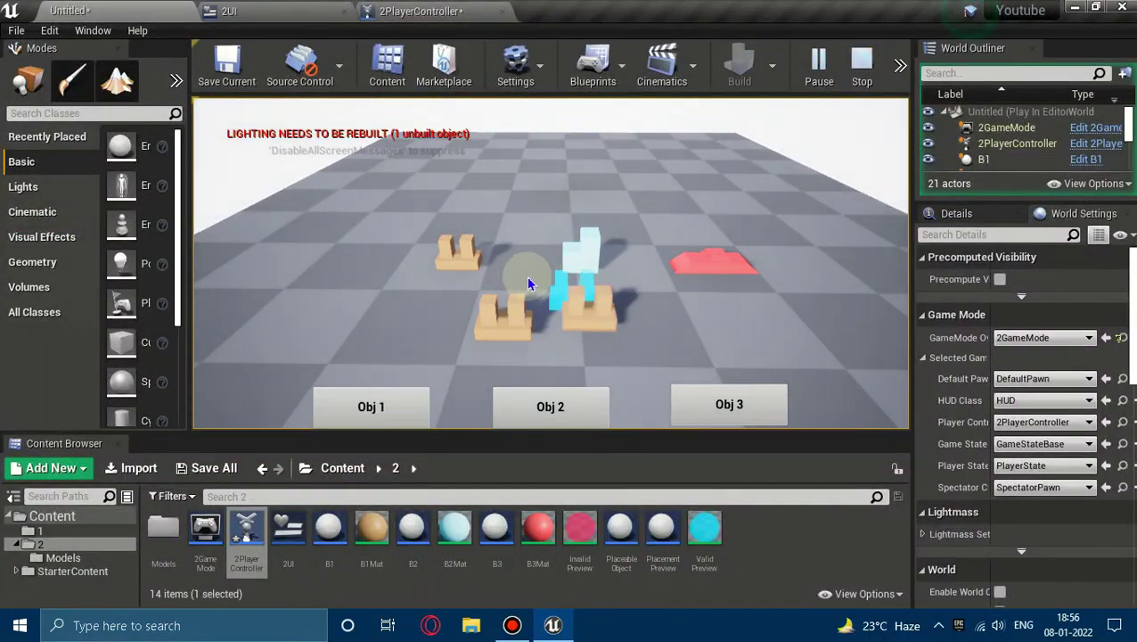
{"action": "left_click", "coordinate": [475, 261]}
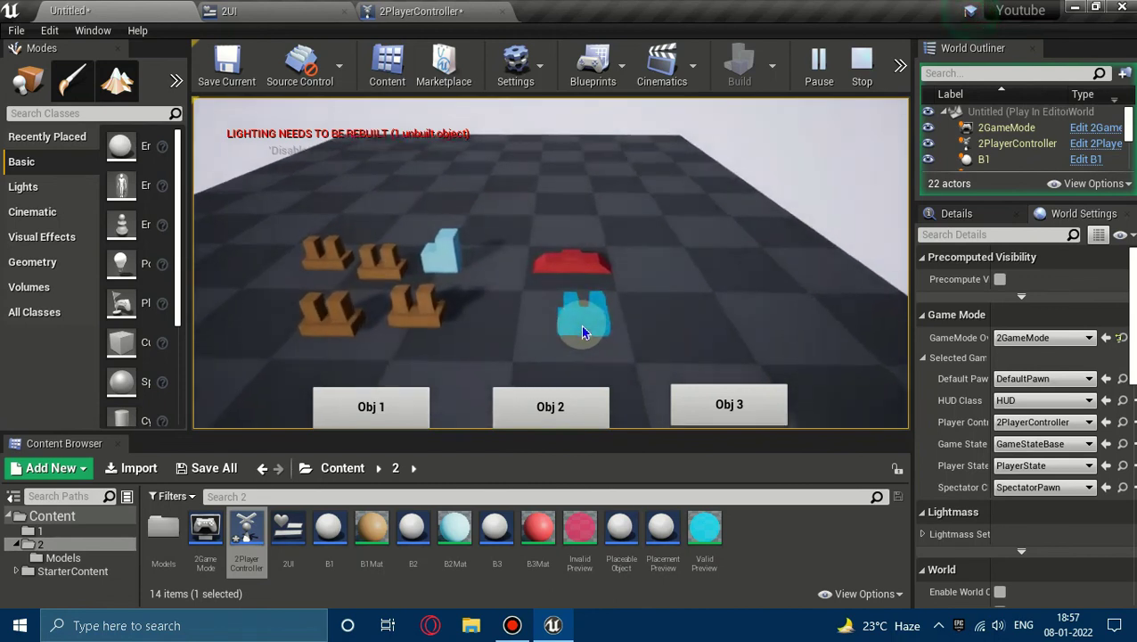
{"action": "left_click", "coordinate": [550, 267]}
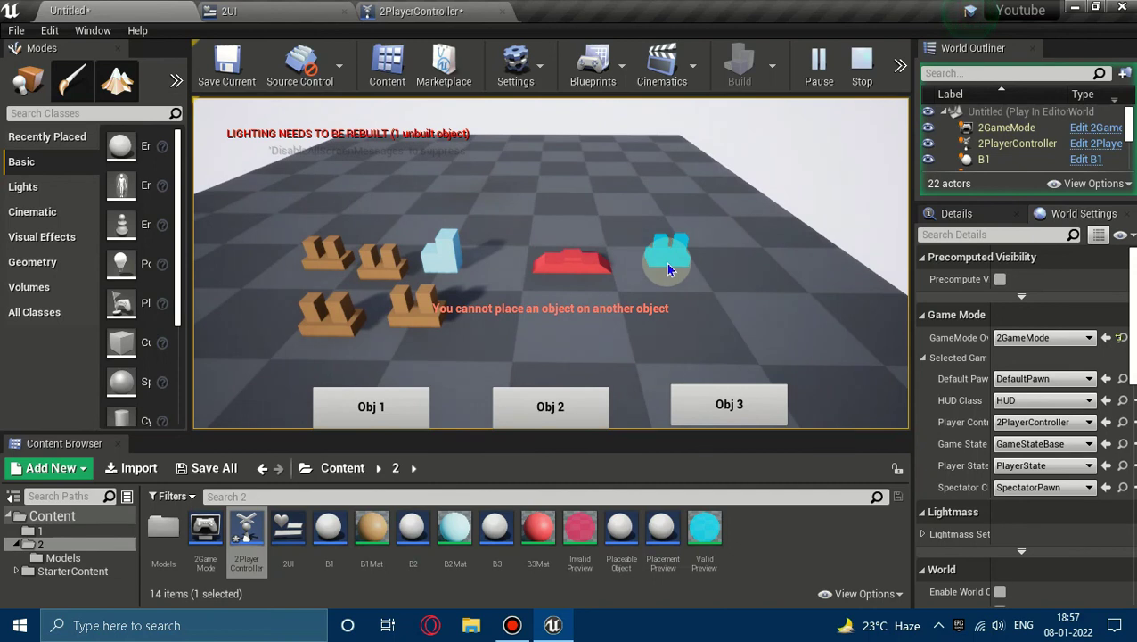
{"action": "left_click", "coordinate": [664, 295]}
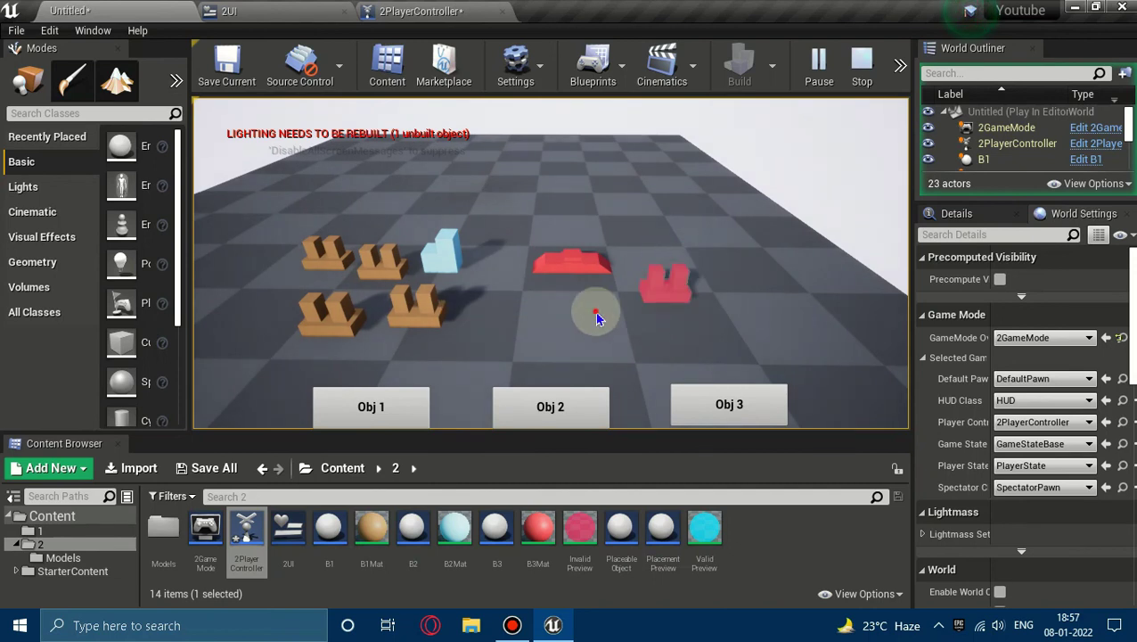
{"action": "left_click", "coordinate": [525, 294]}
{"action": "left_click", "coordinate": [588, 330]}
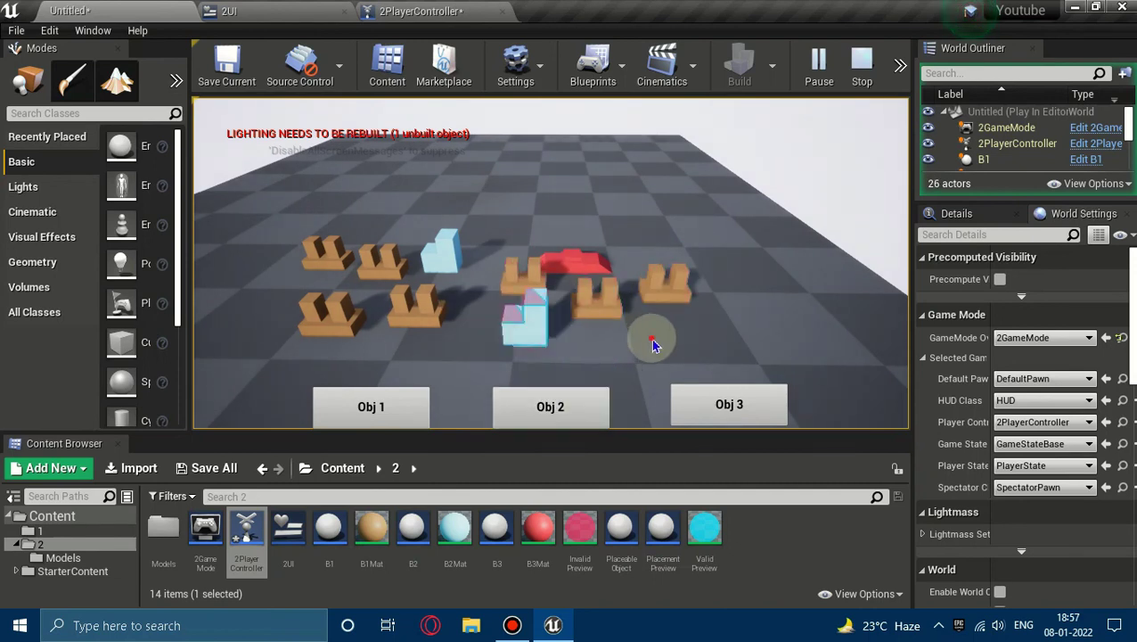
{"action": "left_click", "coordinate": [687, 326]}
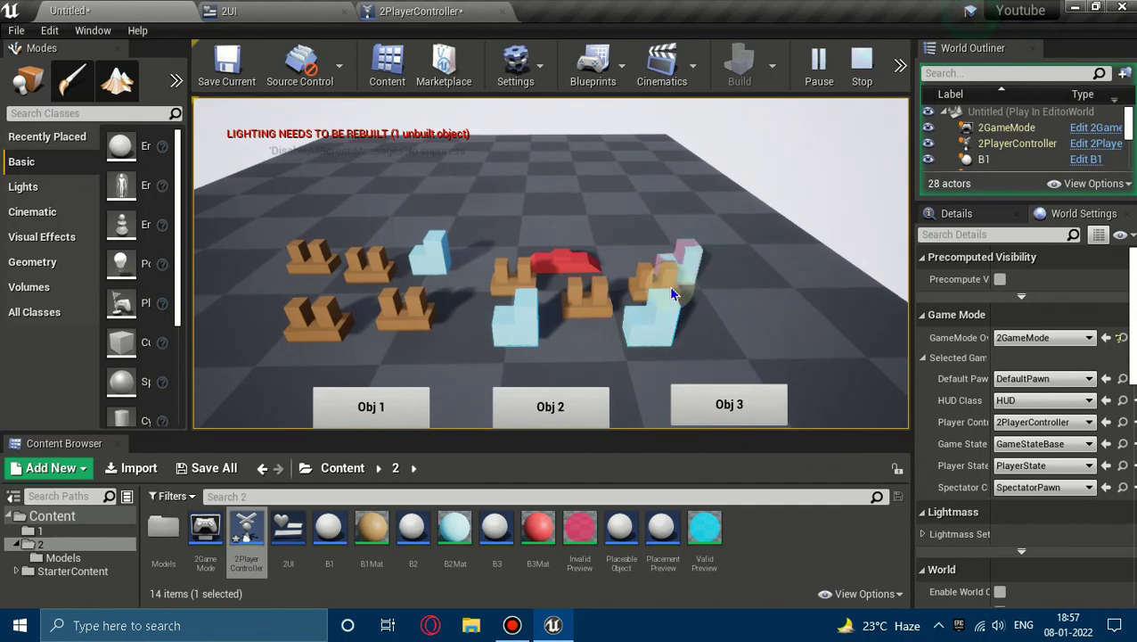
{"action": "left_click", "coordinate": [673, 294]}
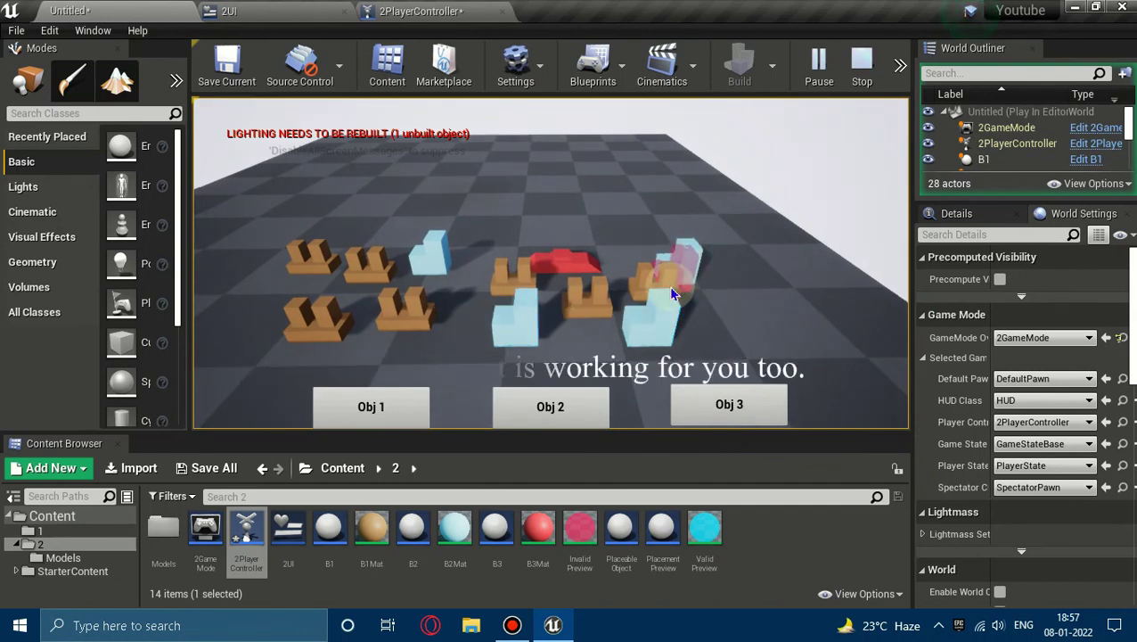
Step: Place red Obj 3 pieces, including one attempt on an occupied spot
{"action": "left_click", "coordinate": [682, 410]}
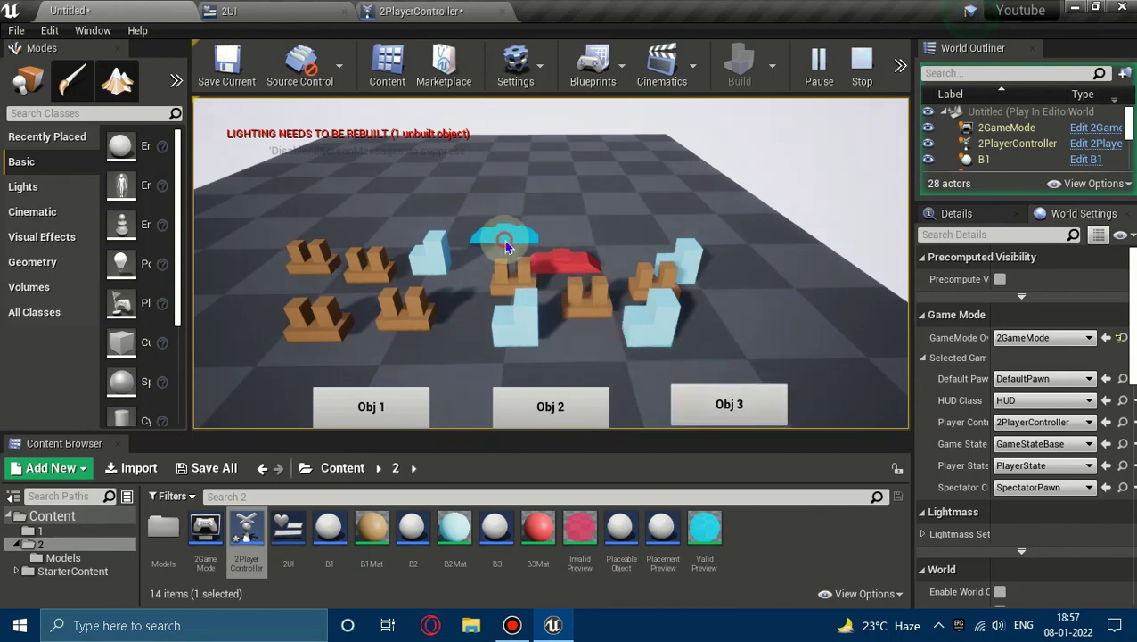
{"action": "left_click", "coordinate": [505, 242]}
{"action": "left_click", "coordinate": [448, 306]}
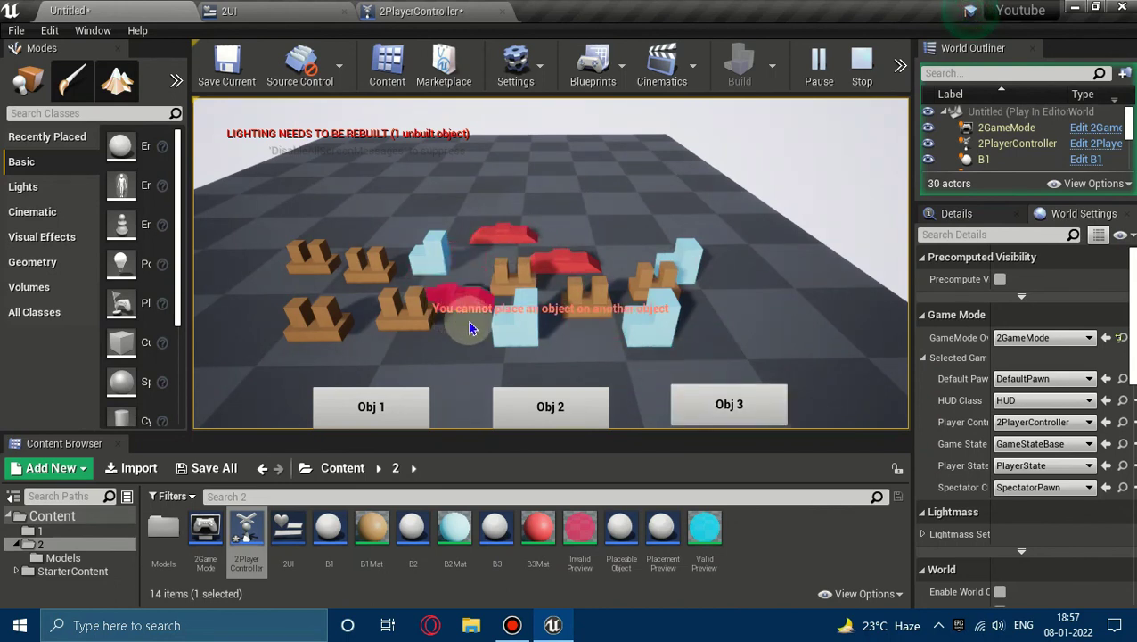
{"action": "left_click", "coordinate": [463, 317]}
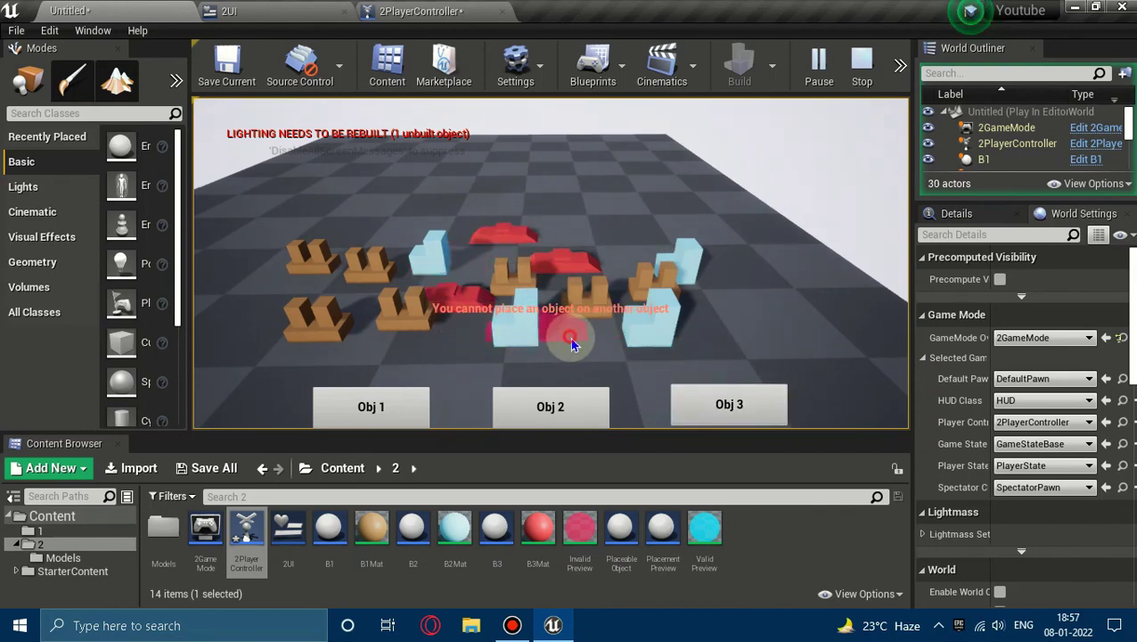
{"action": "left_click", "coordinate": [733, 257]}
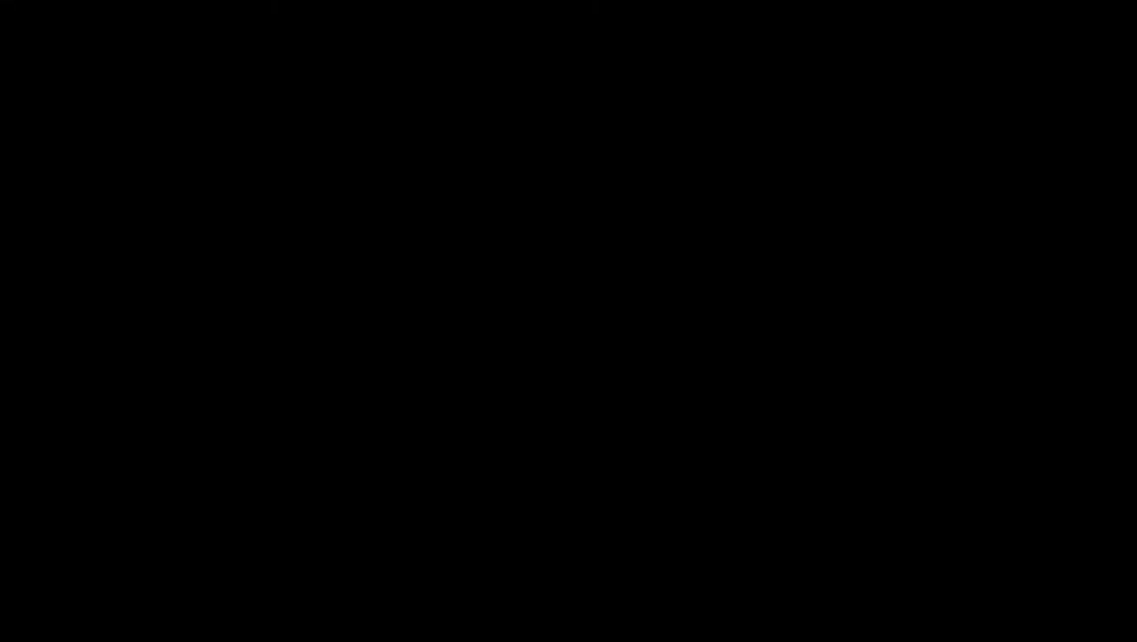